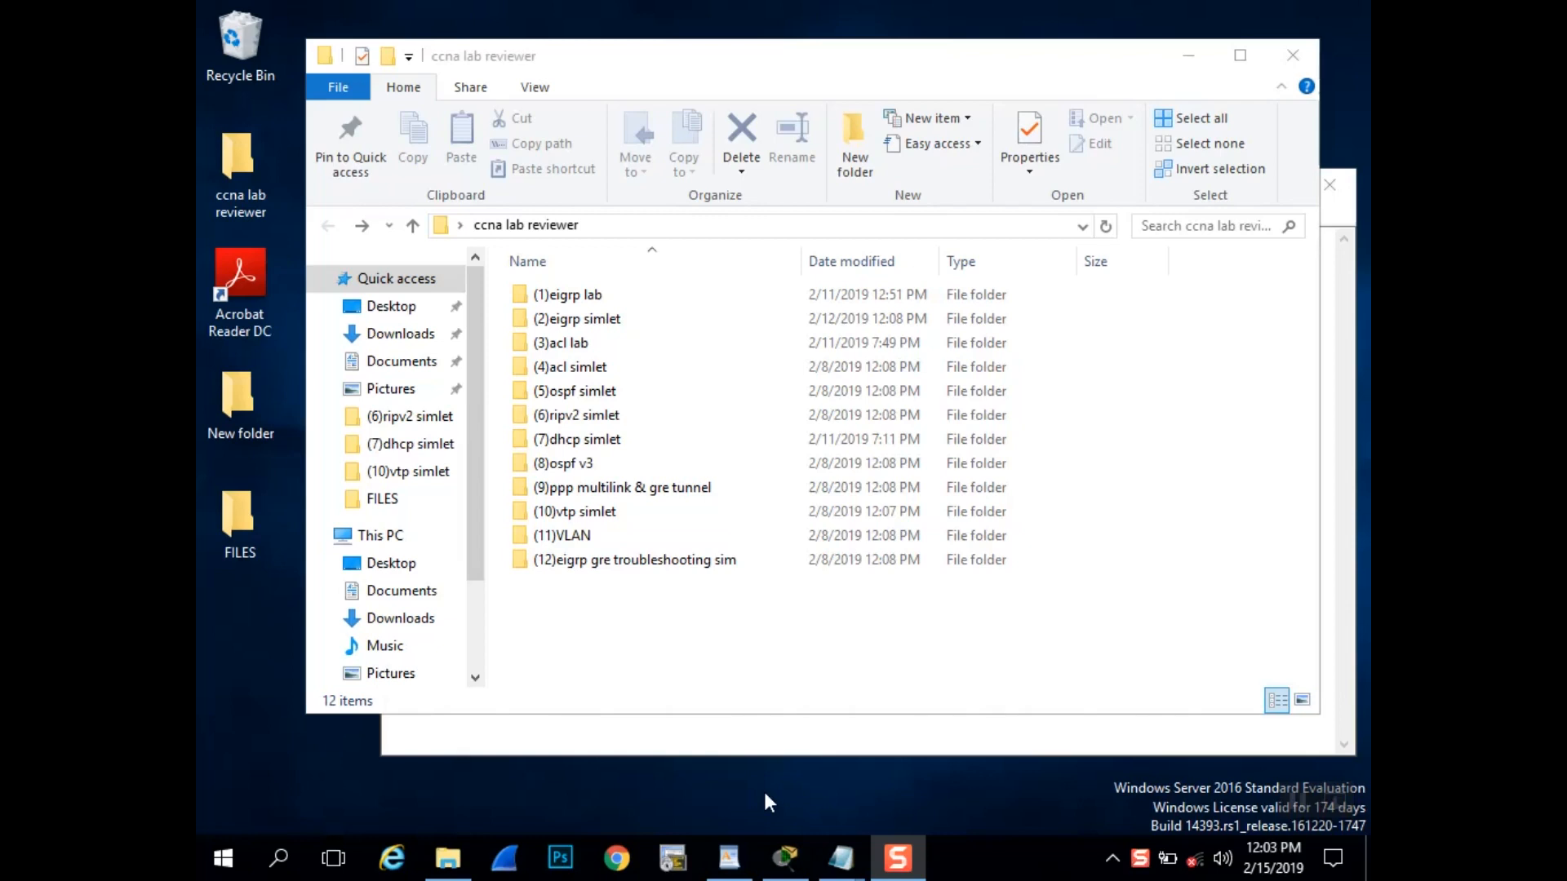
- In the blank Notepad document, write the first two note lines, "version" and "domain name"
left_click(1336, 404)
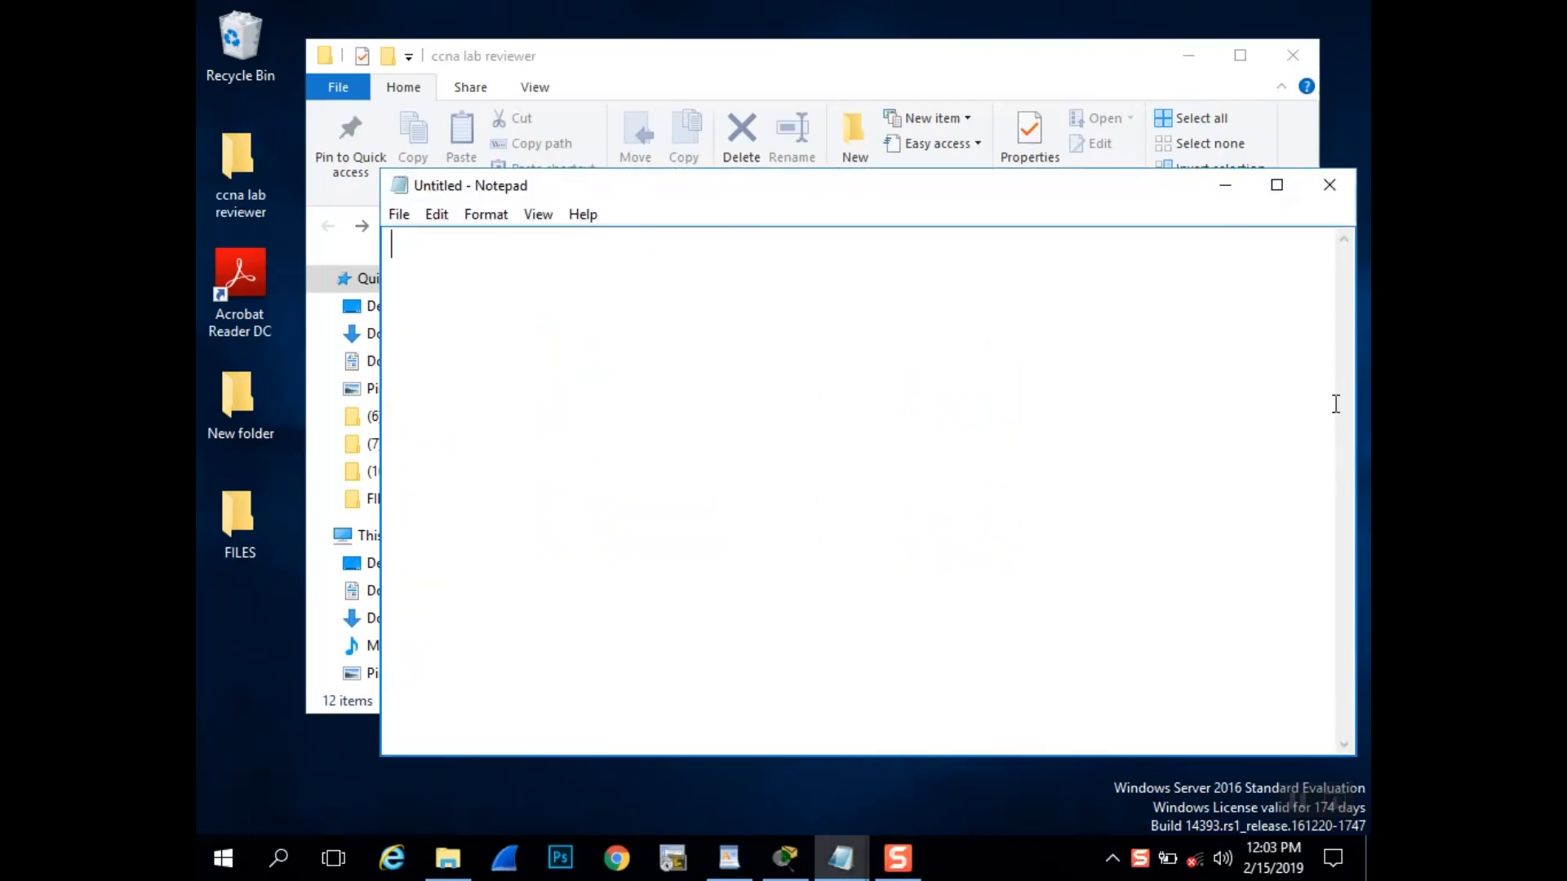
type("versio")
key("BackSpace")
type("n")
key("Return")
type("domain name")
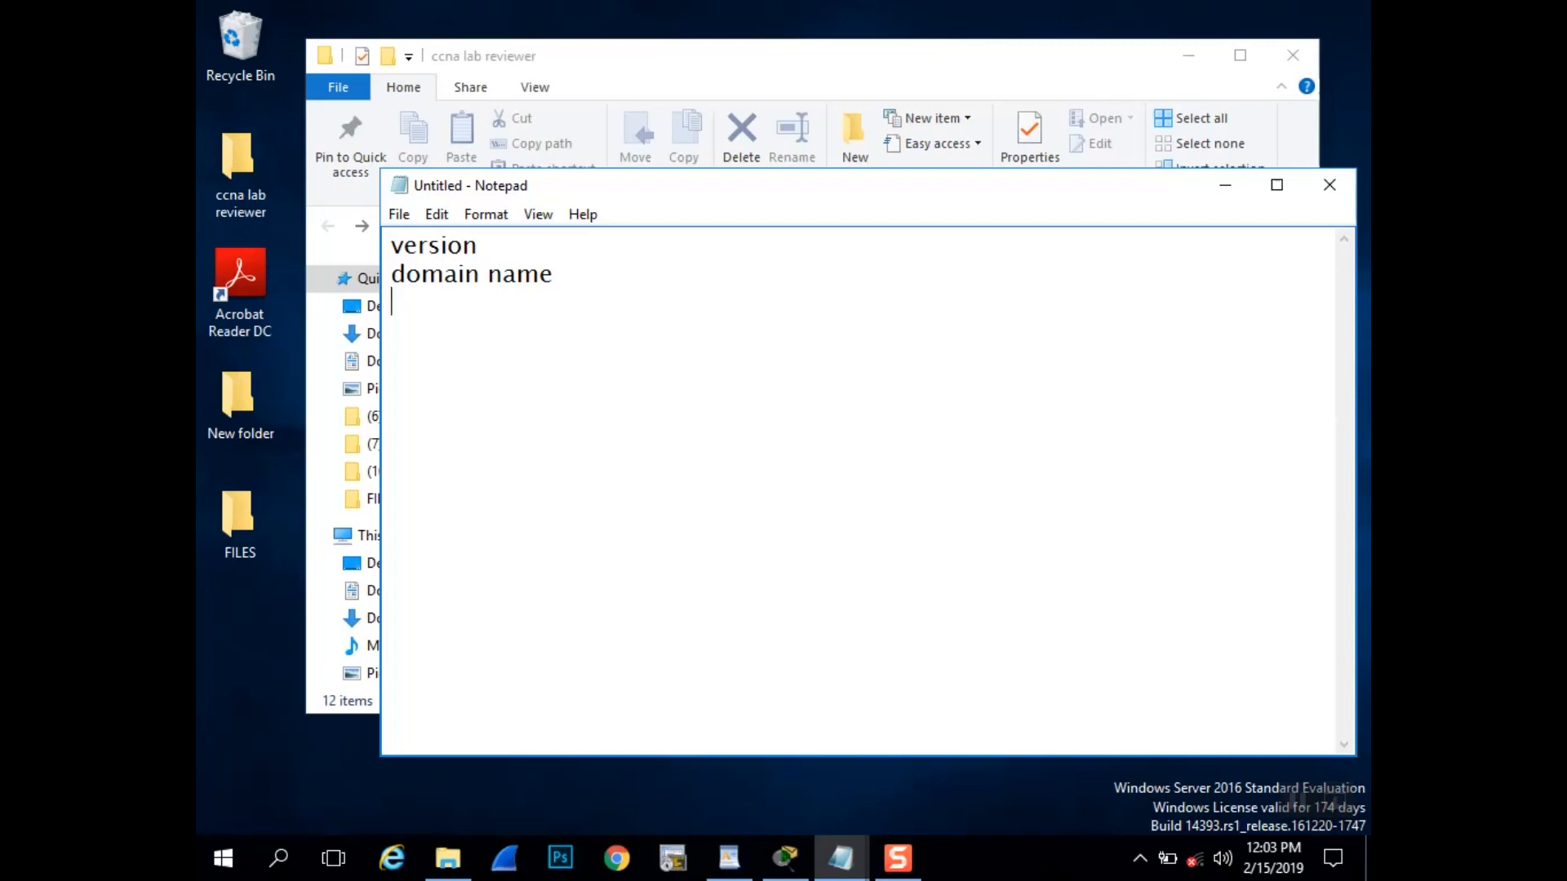
- Add the line "mode - server client transparent" followed by a blank line
type("mode - server clien")
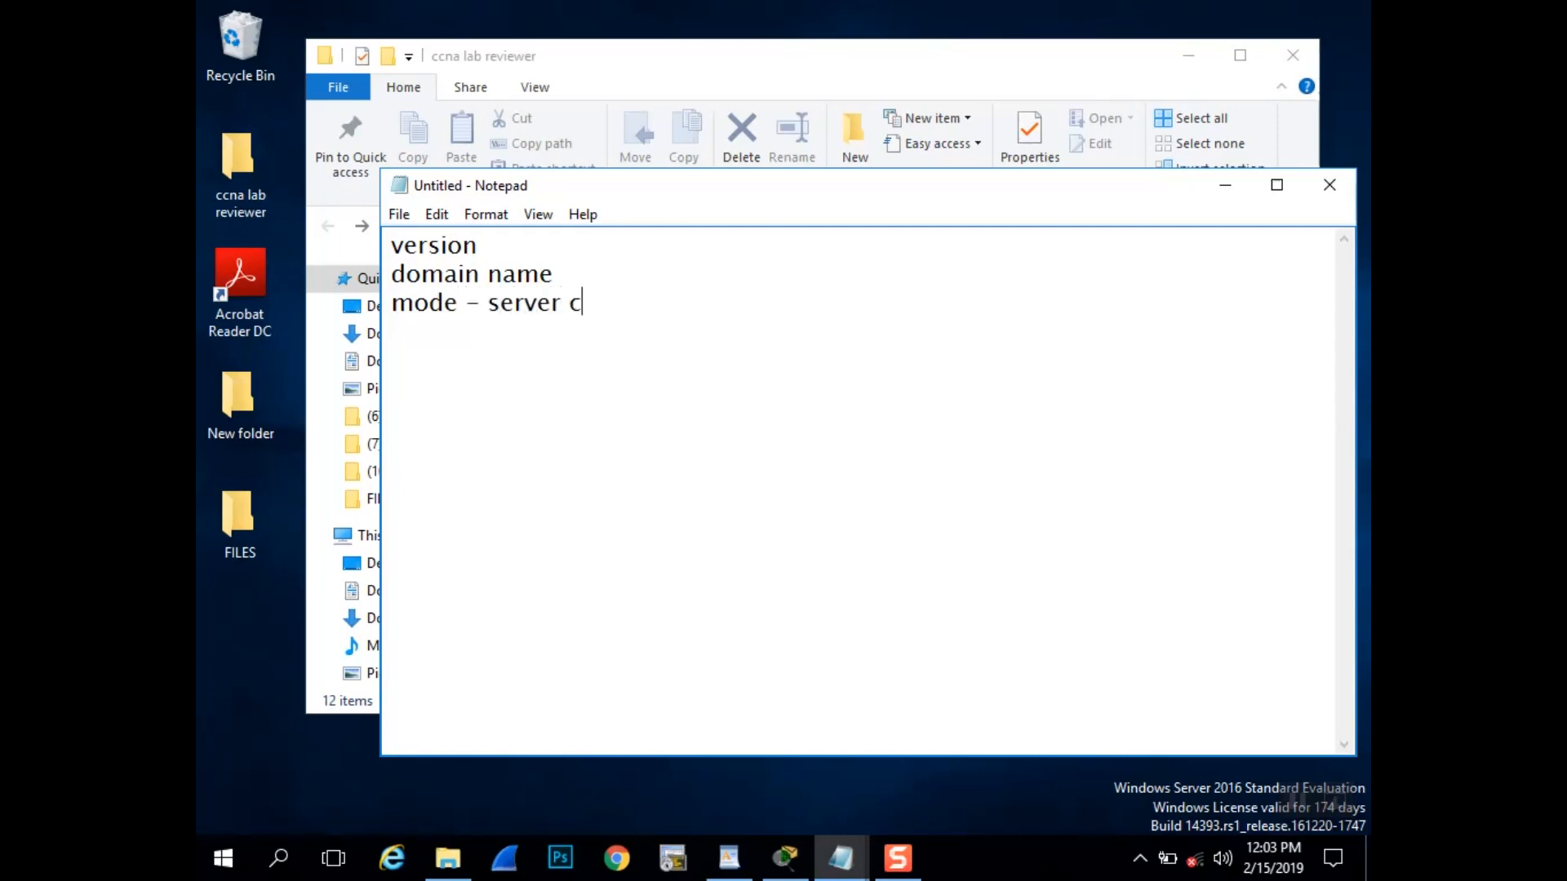
key("BackSpace")
type("nt transperent")
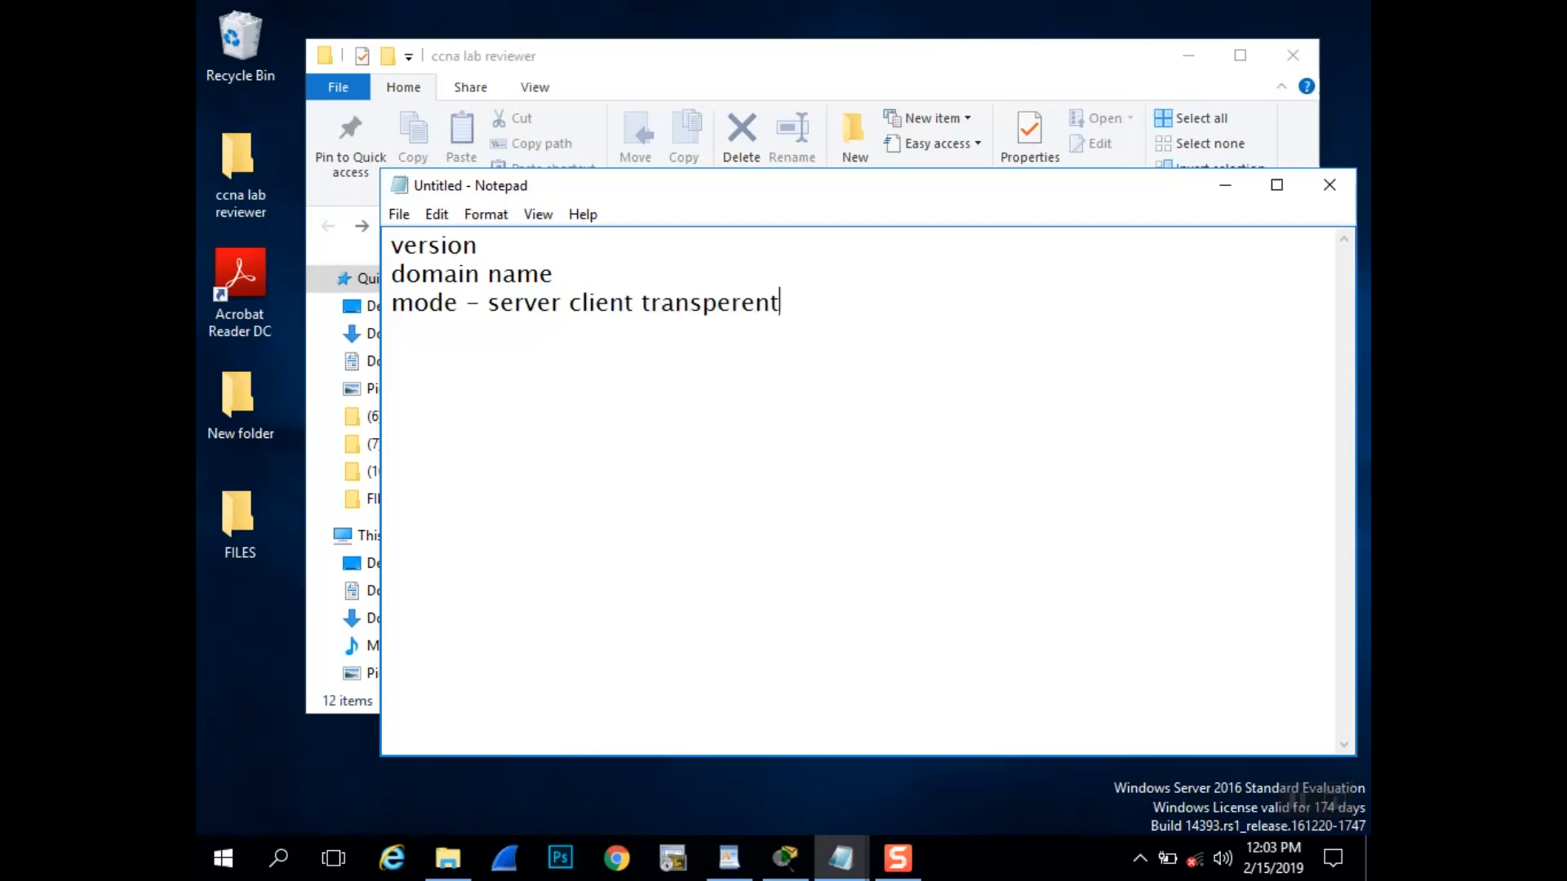
key("BackSpace")
key("BackSpace")
key("BackSpace")
key("BackSpace")
key("BackSpace")
type("arent")
key("Return")
key("Return")
- Write the first VLAN example as "vlan - vlan 10" with "name HR" on the line below
type("vlan - vlan #")
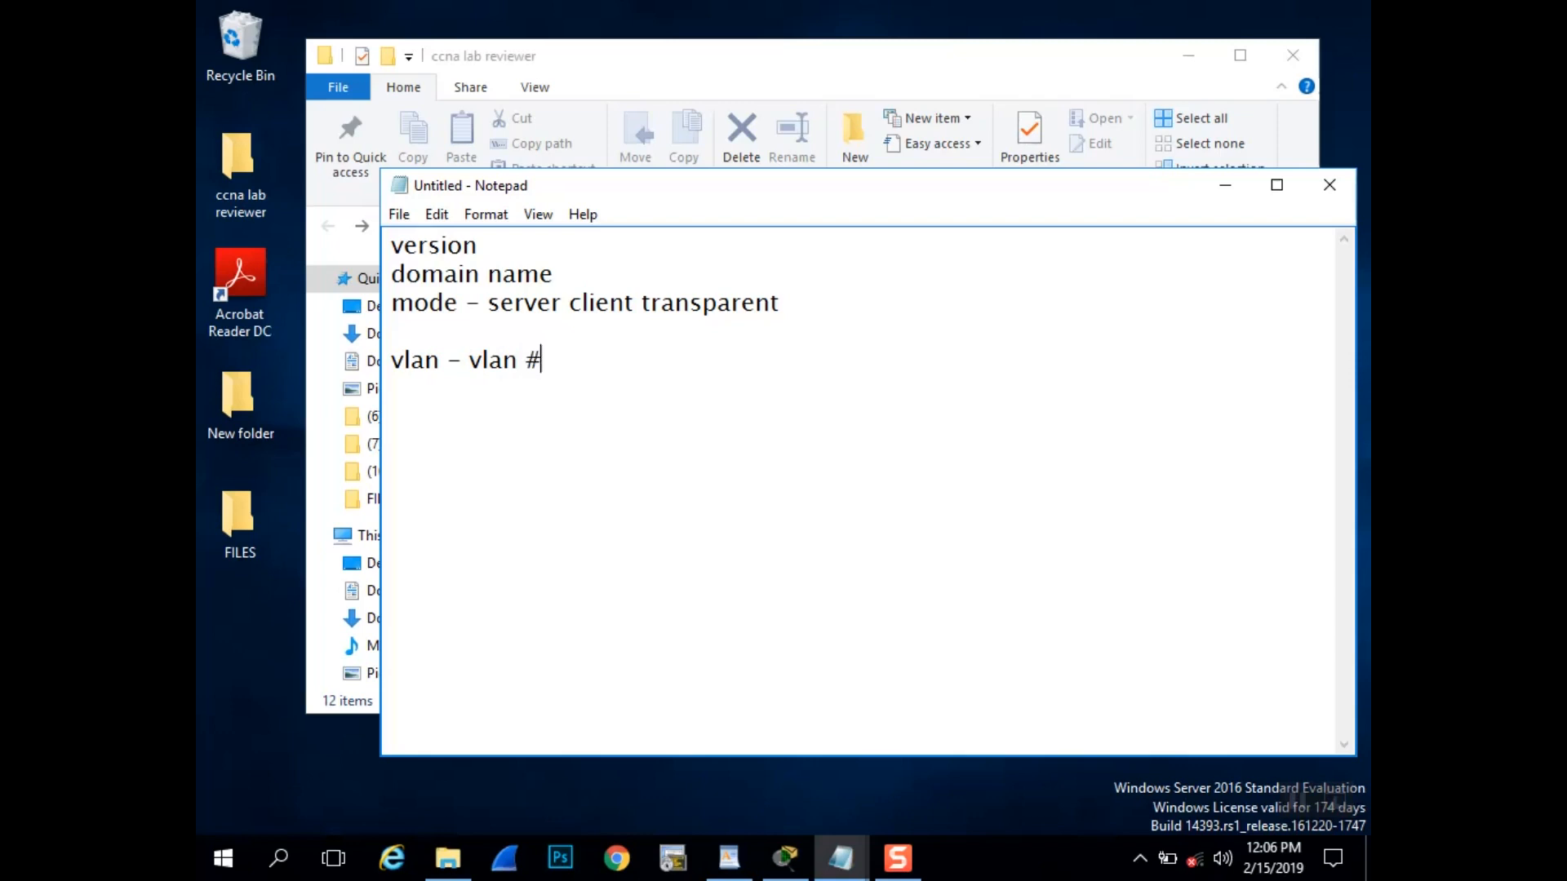
key("BackSpace")
type("10")
key("Return")
type("name ")
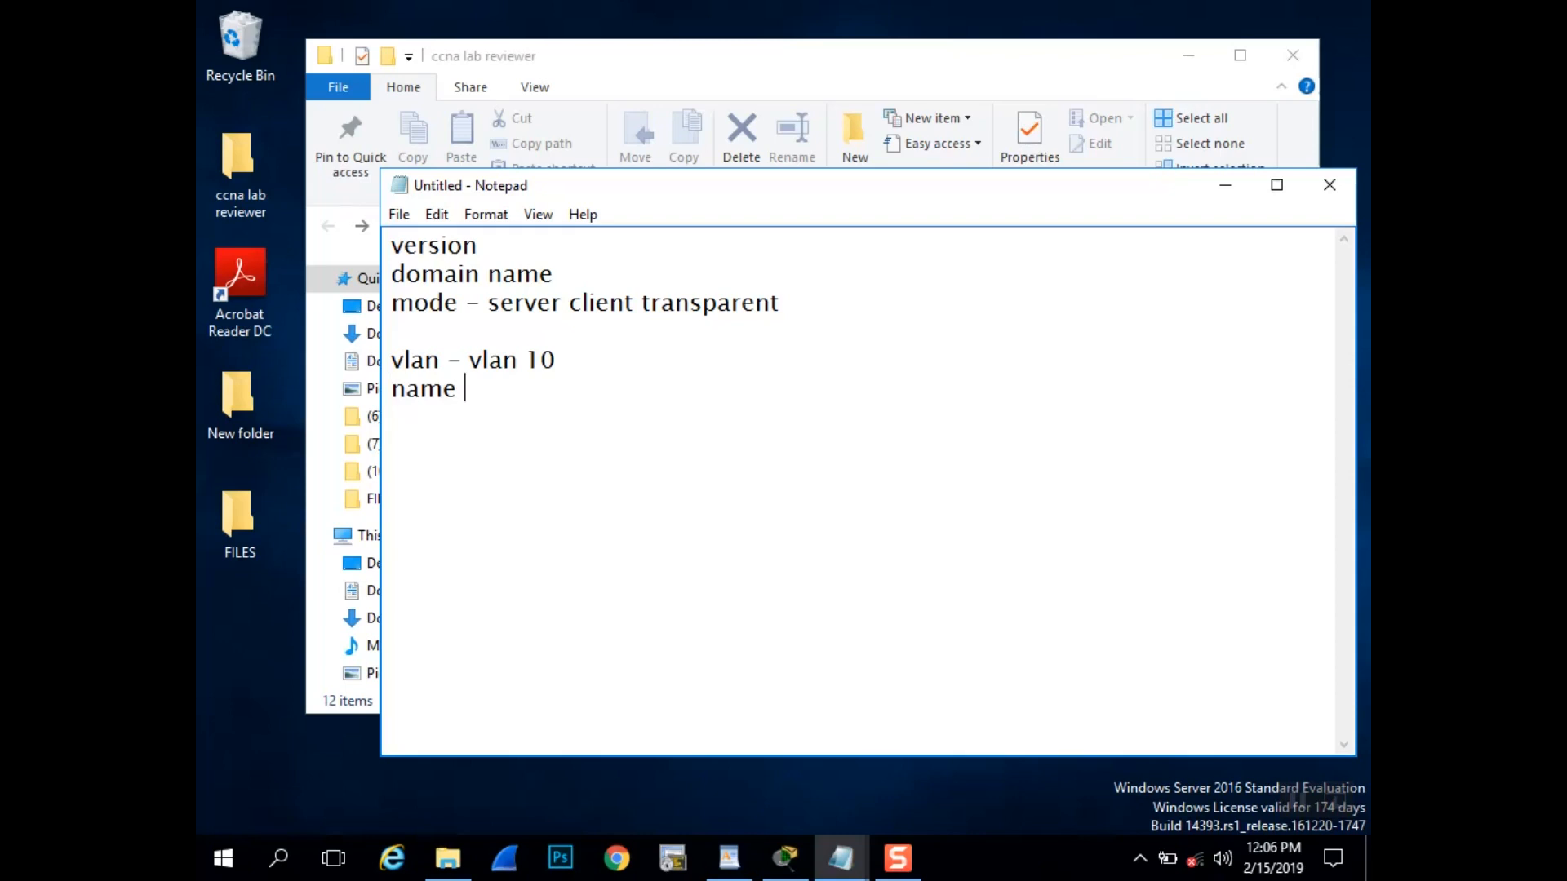
type("HR")
key("Return")
- Add a second VLAN example below a blank line, "vlan 20" with "name IT" beneath it
key("Return")
type("vlan 20")
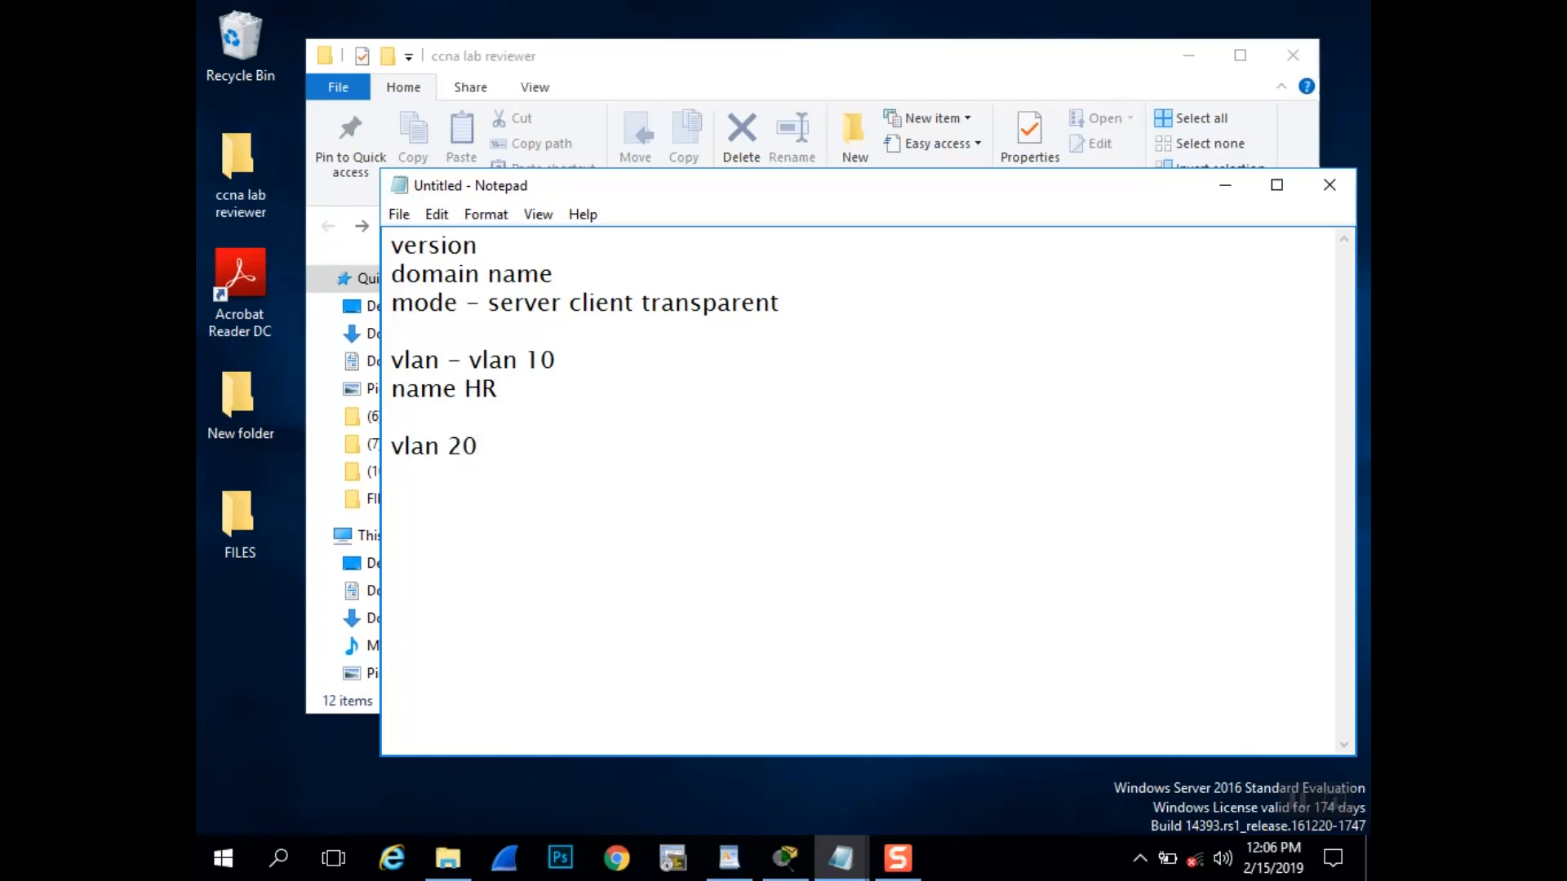
key("Return")
type("name IT")
key("Return")
- Add the heading "TRUNK PORTS:" below the VLAN examples
type("TRNK")
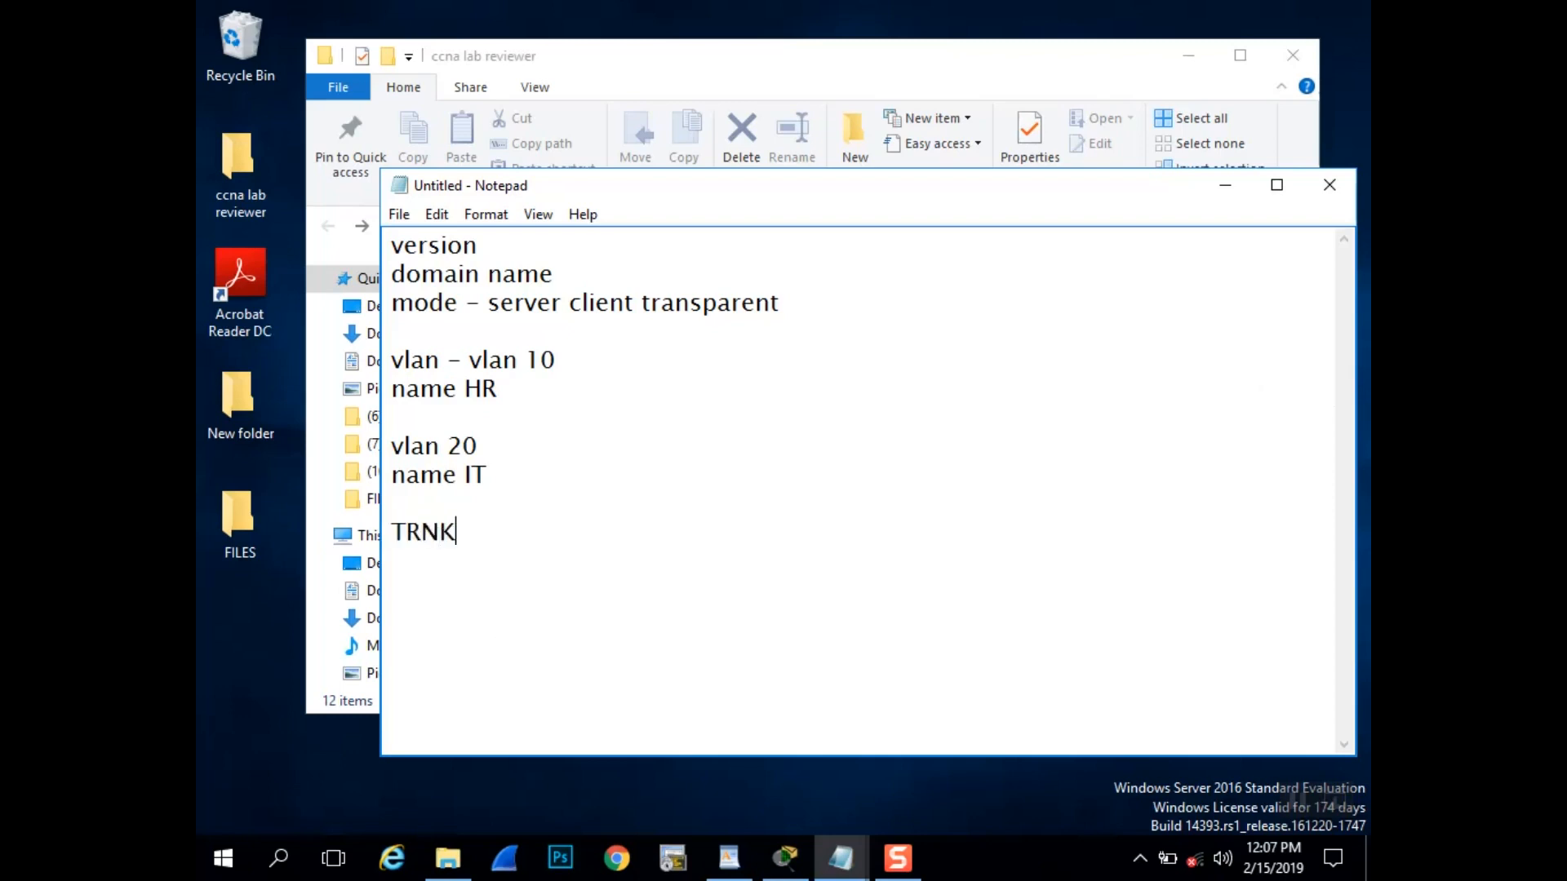
key("BackSpace")
key("BackSpace")
type("NK PORTS:")
key("Left")
key("Left")
key("Left")
key("Left")
key("Left")
key("Left")
type("U")
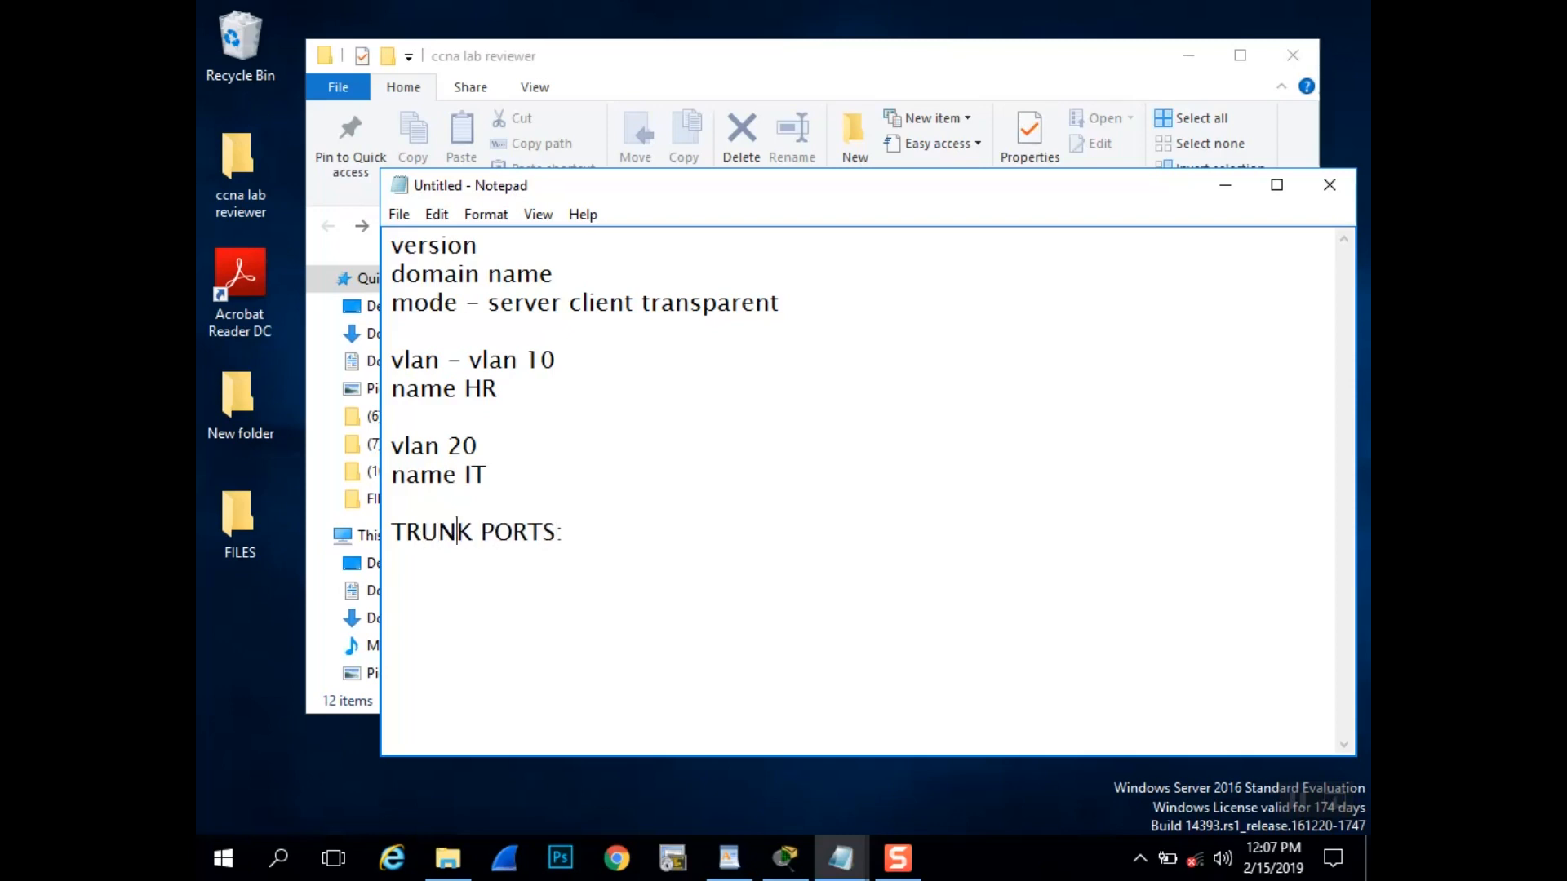
- Under the trunk heading, write "INT X/Y" and a switchport line ending in "TRUNK ENCAPSULATION DOT1Q"
key("Right")
key("Right")
key("Right")
key("Right")
key("Right")
key("Right")
key("Return")
type("INT X/Y")
key("Return")
type("SIWTCHPORT ")
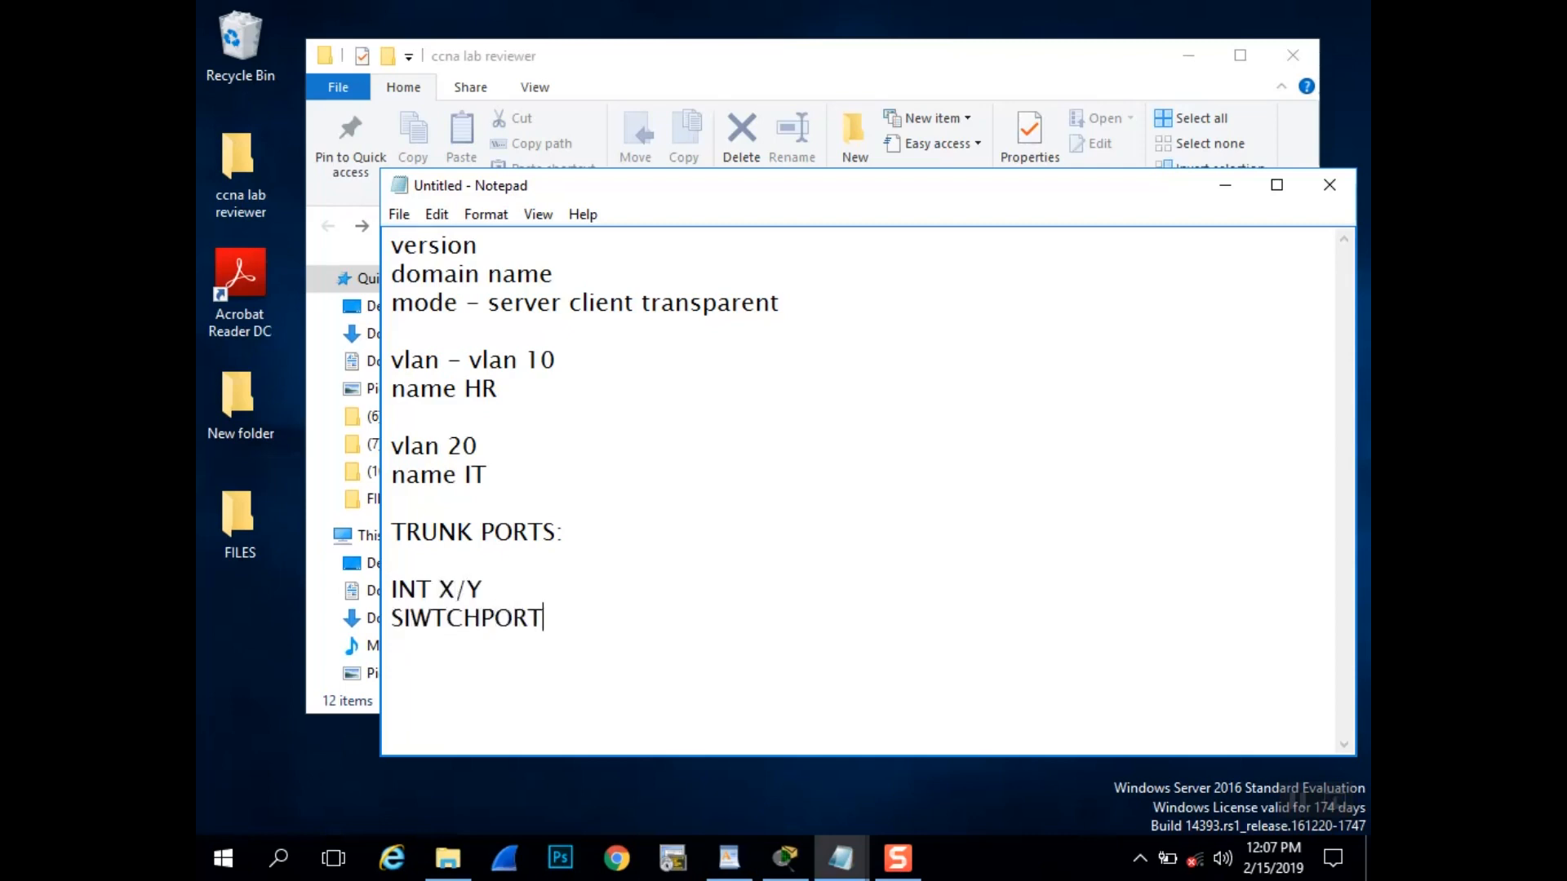
type("TRUNK ENCAPAS")
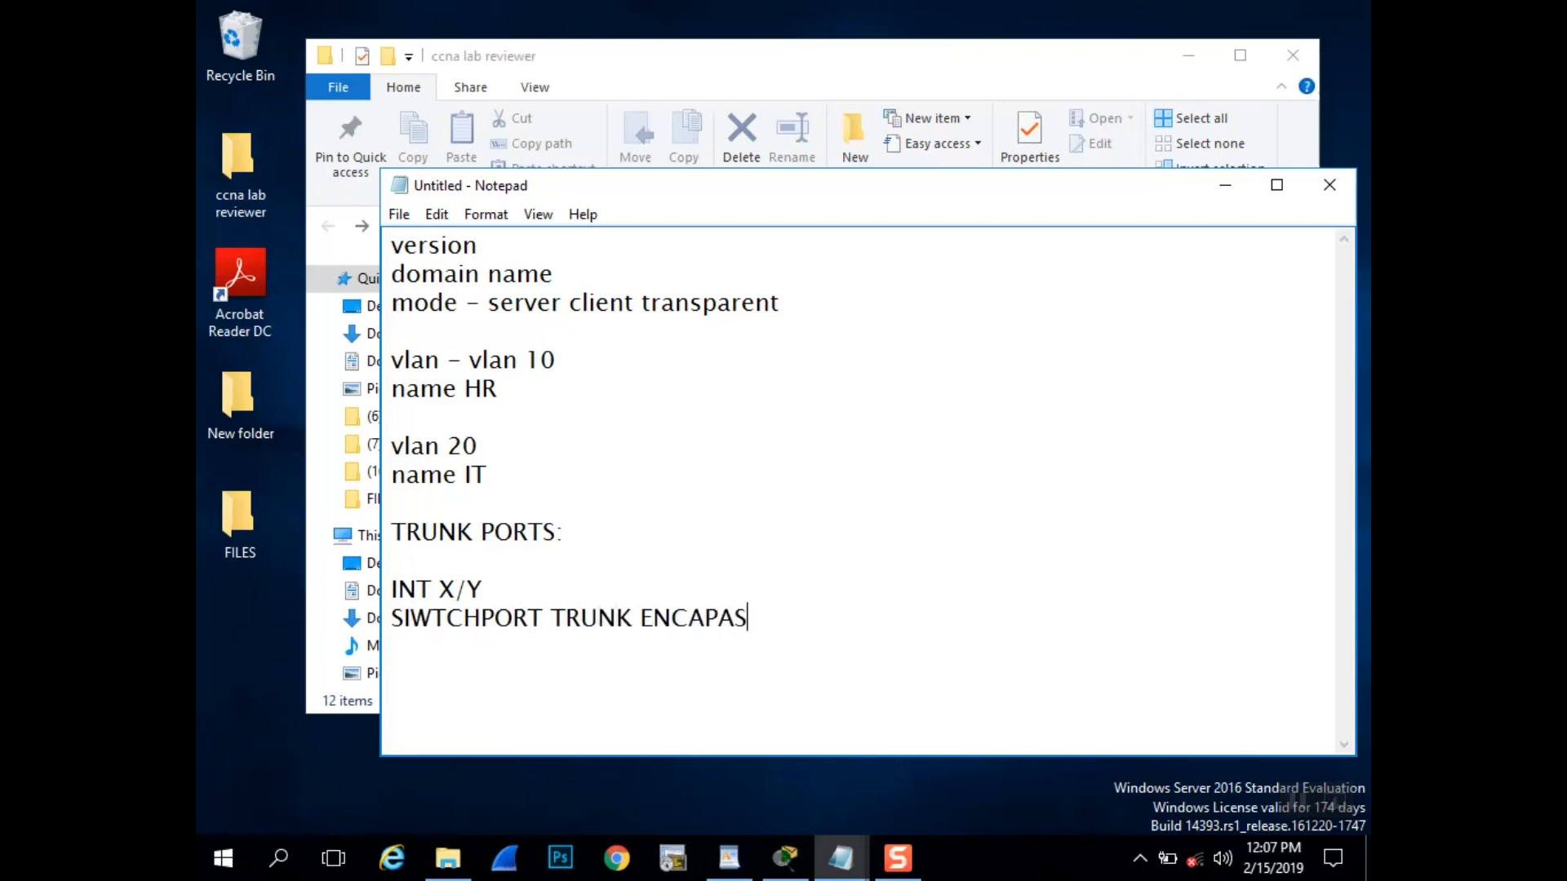
key("BackSpace")
key("BackSpace")
type("SULATIO")
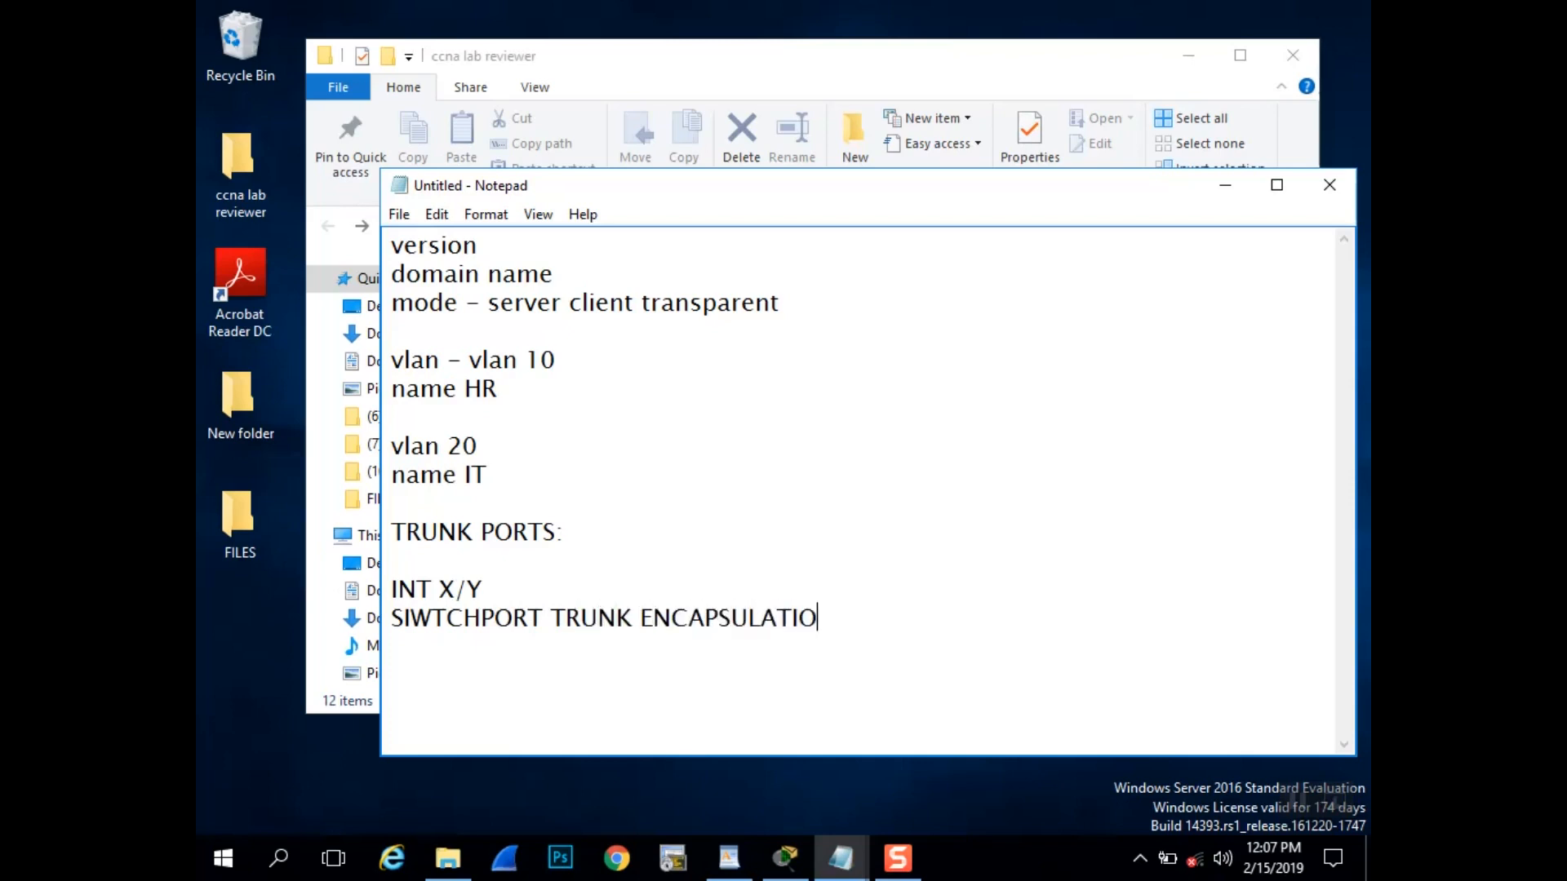
type("N DOT1Q")
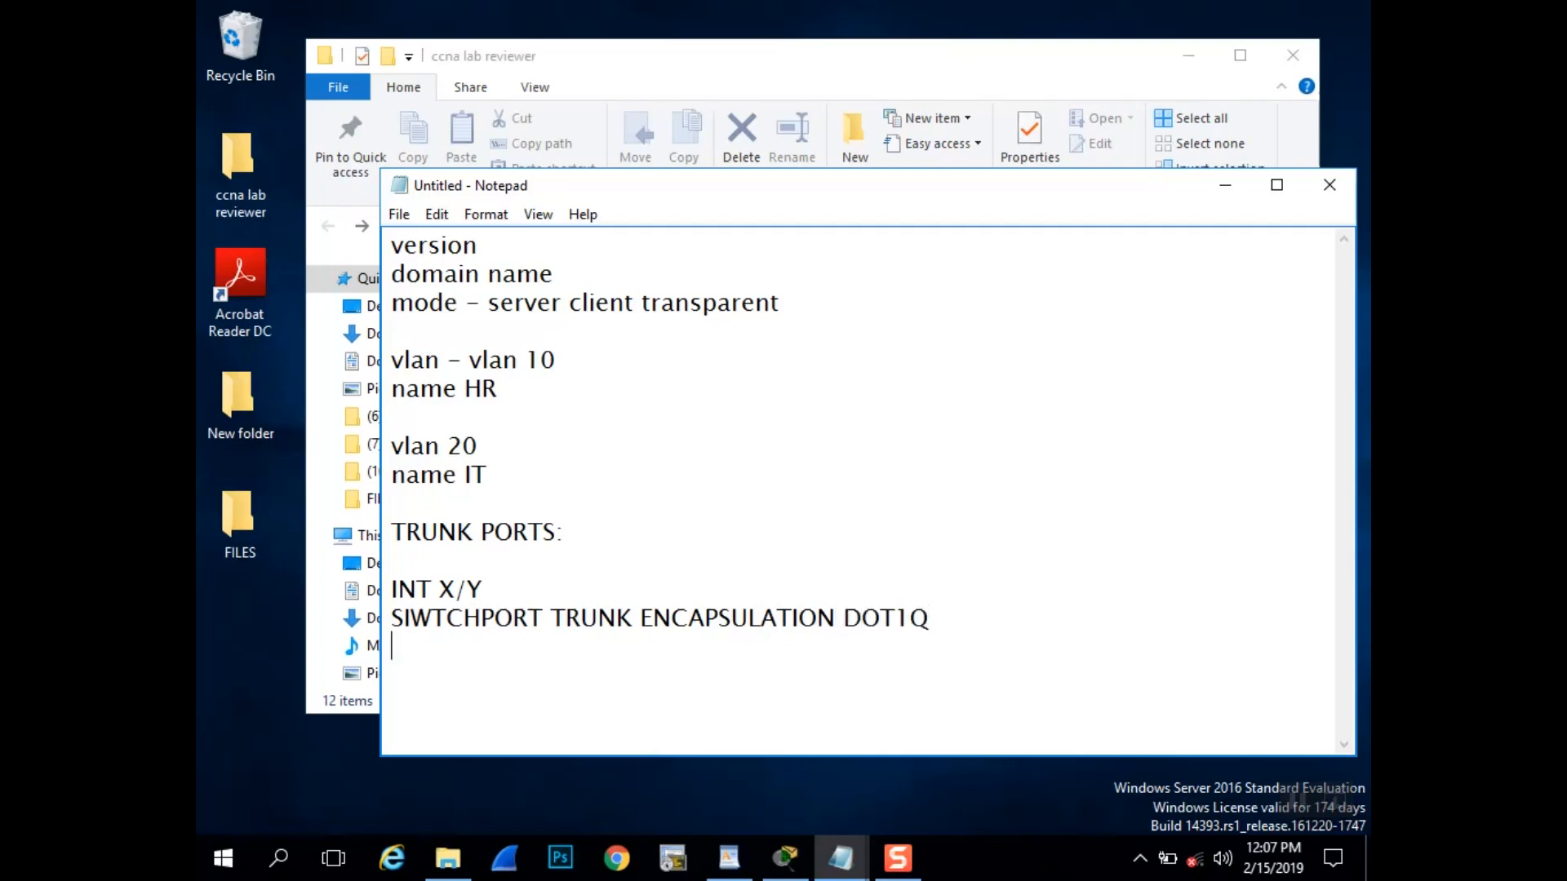
- Add the line "SWITCHPORT MODE TRUNK" and correct the misspelled "SWITCHPORT" in the encapsulation line
key("Return")
type("SWITCHPORT")
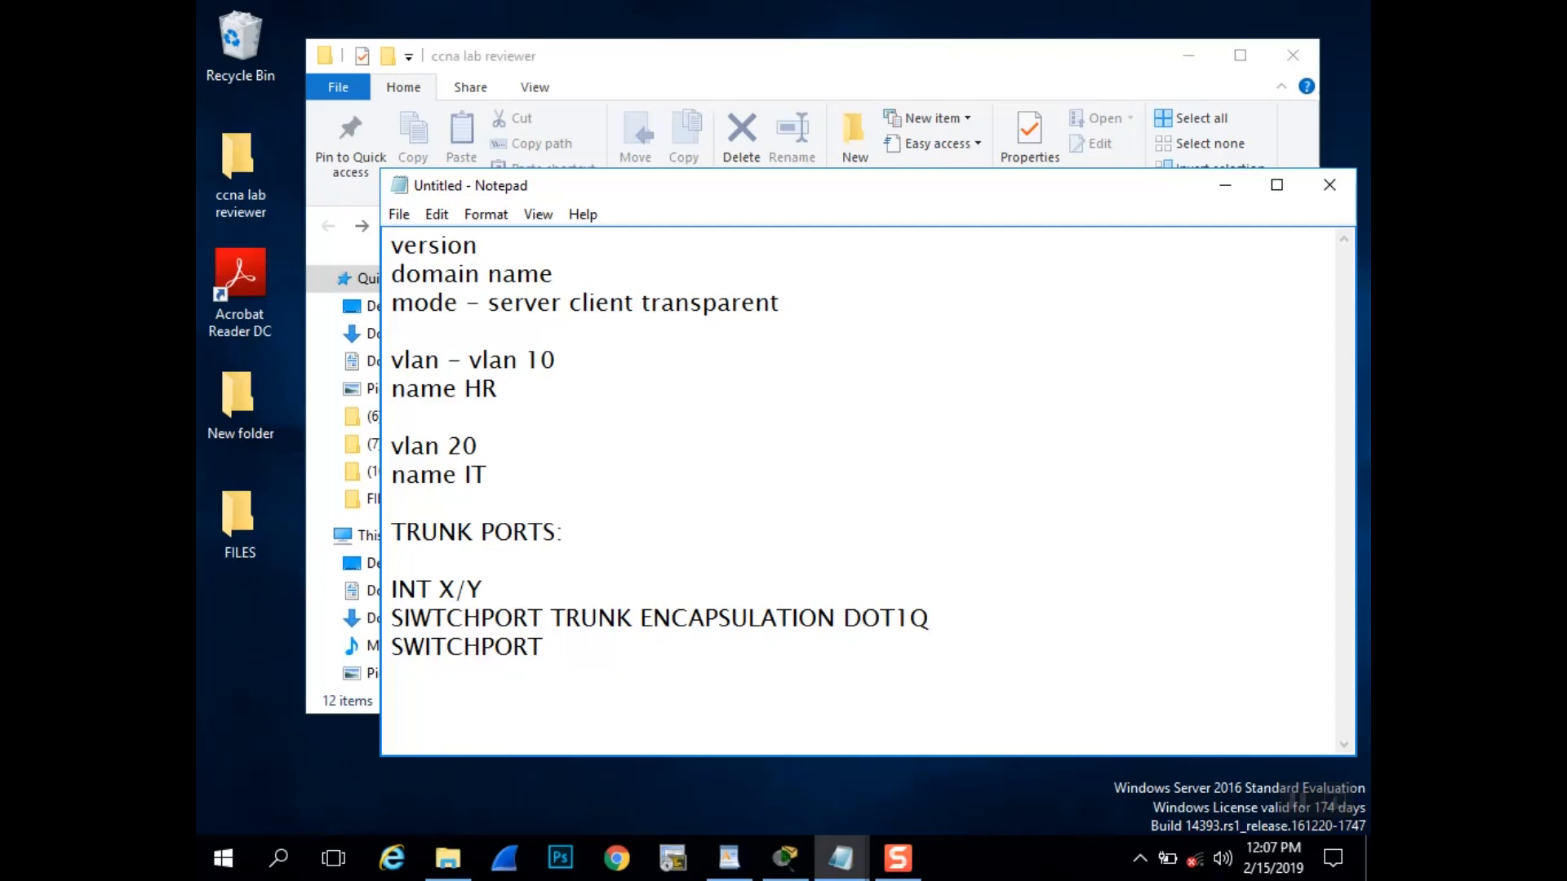
type(" MODE TRUNK")
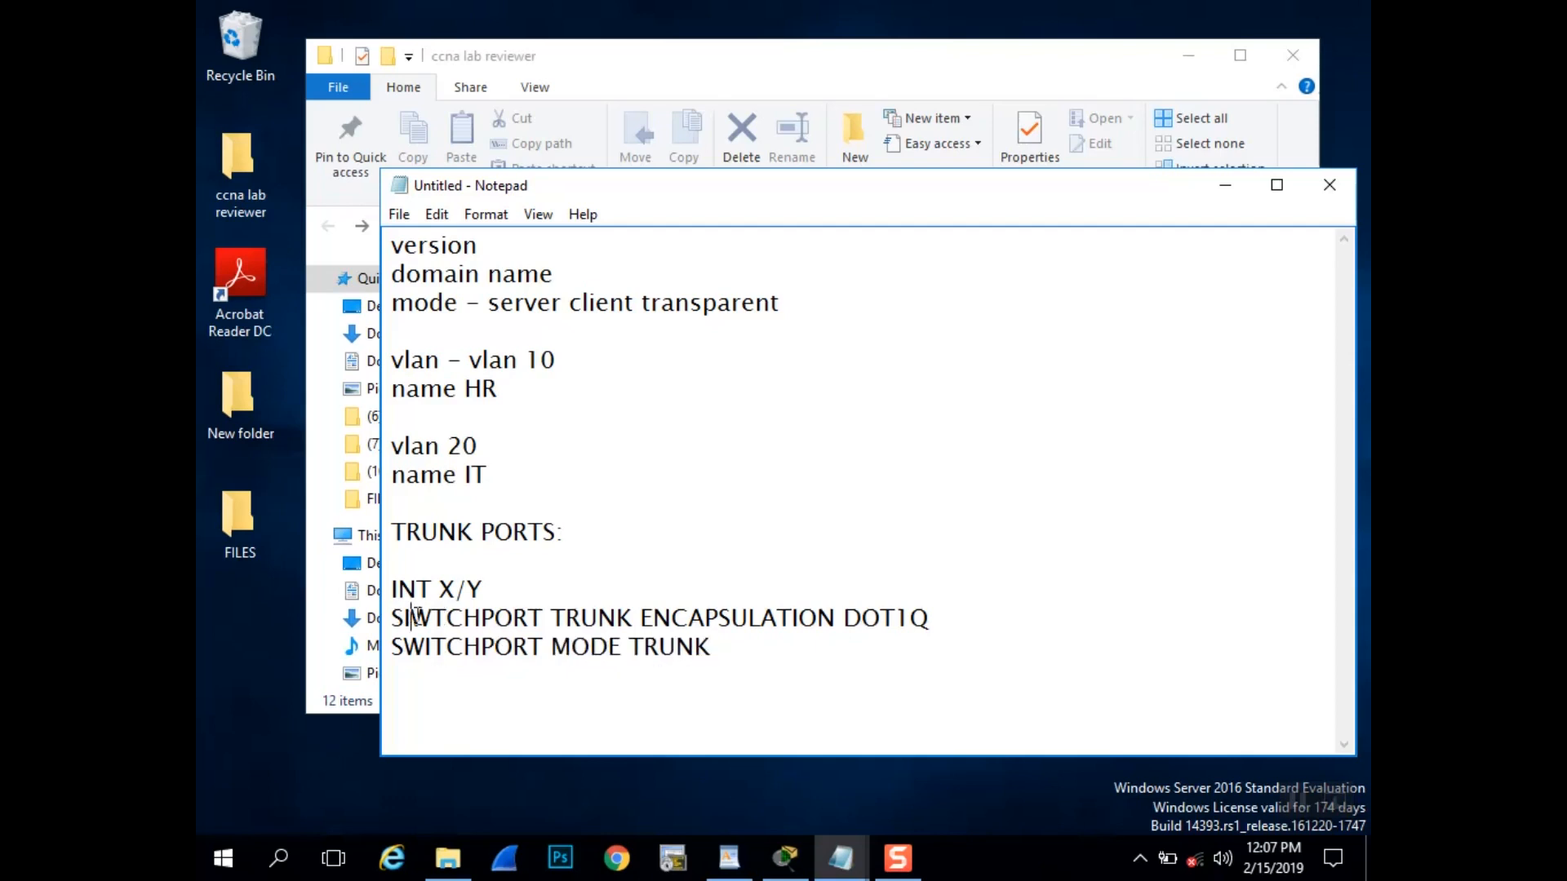
key("BackSpace")
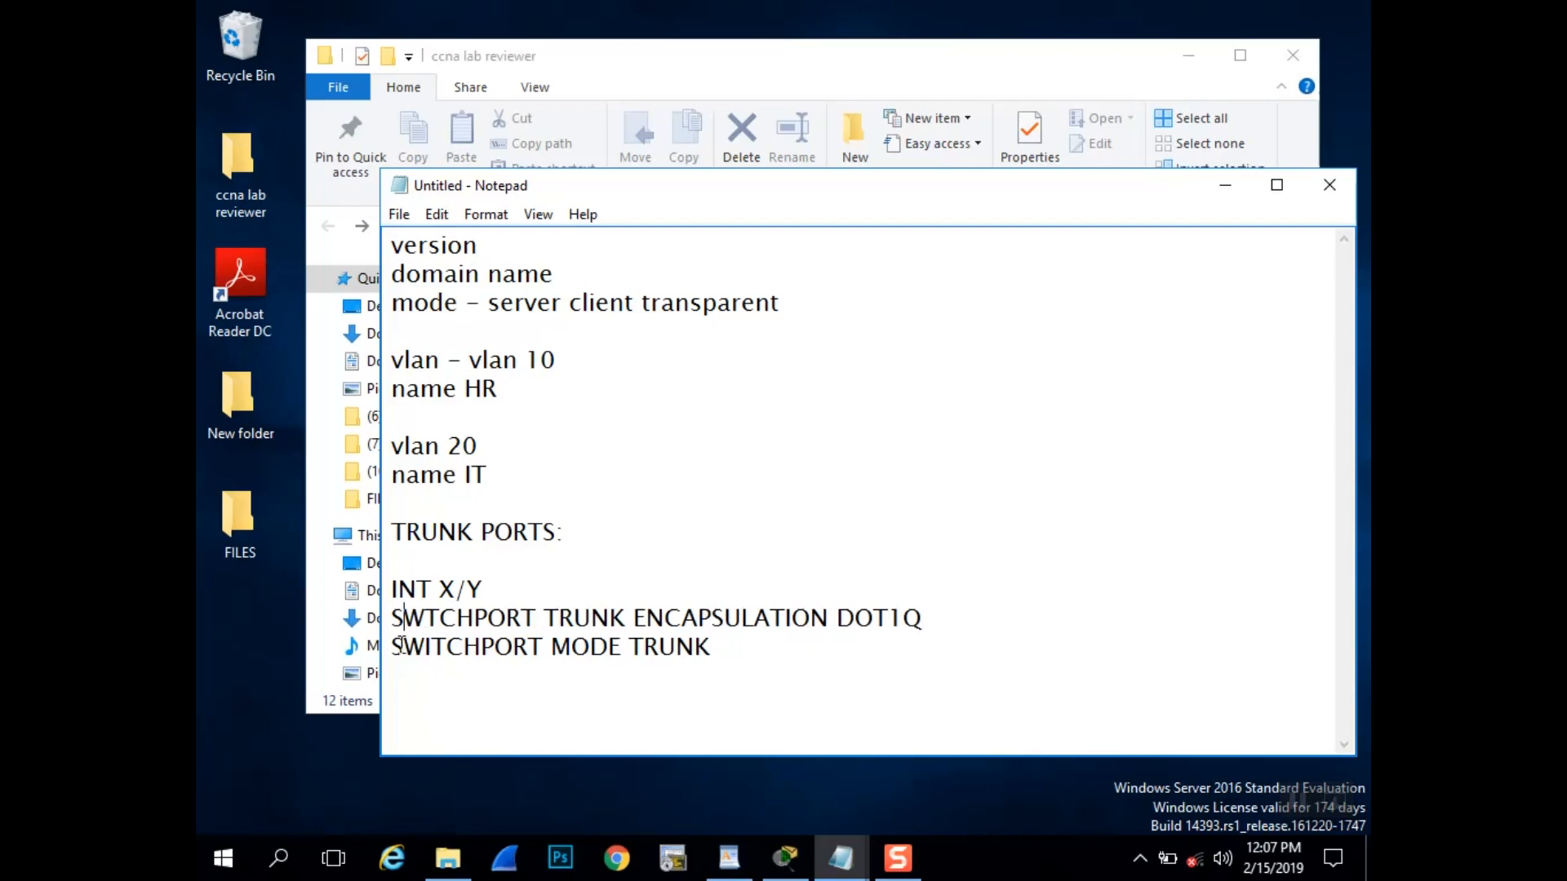
key("Right")
type("I")
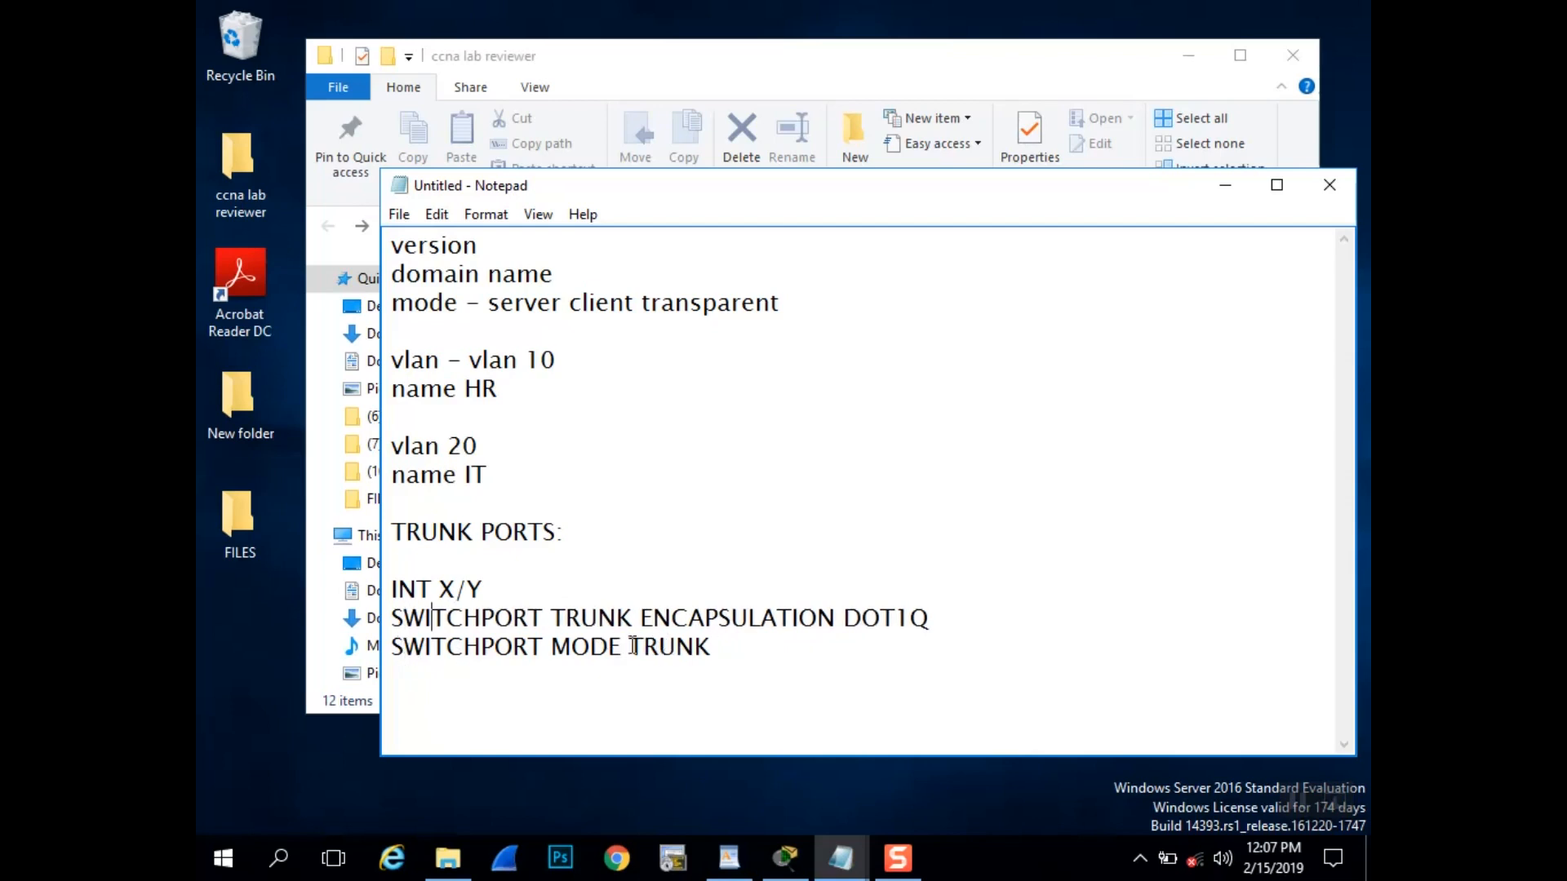
- Below the trunk commands, add the heading "ACCESS:" and the line "SWITCHPORT ACCESS VLAN 100"
key("Down")
key("Down")
key("Down")
key("Down")
type("ACCESS:")
key("Return")
key("Return")
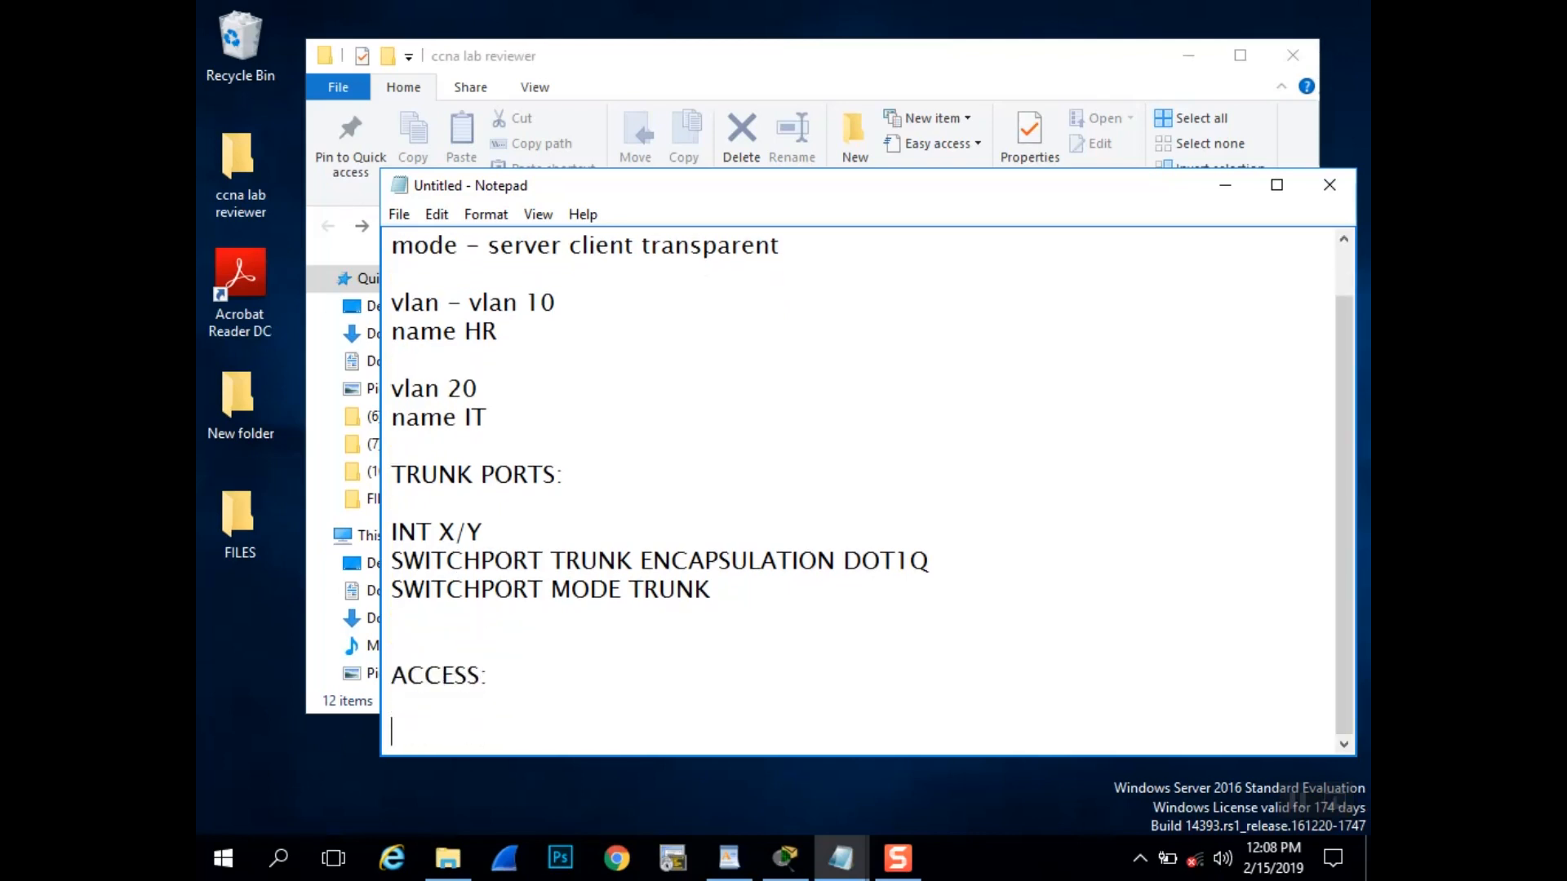
type("SWITCHPORT ACCESS")
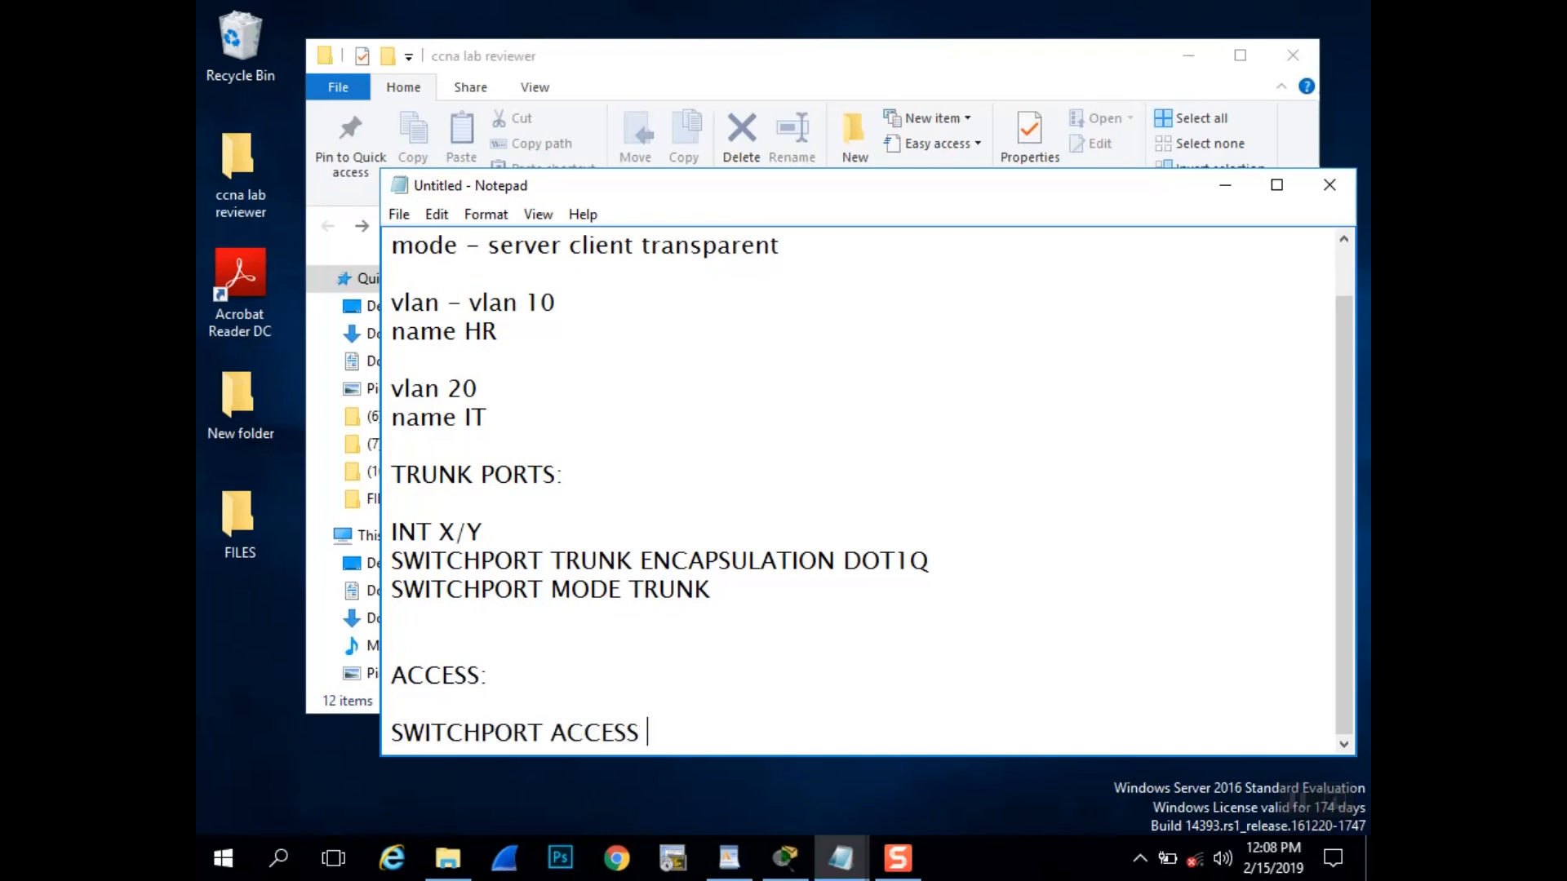
type(" VLAN")
type("100")
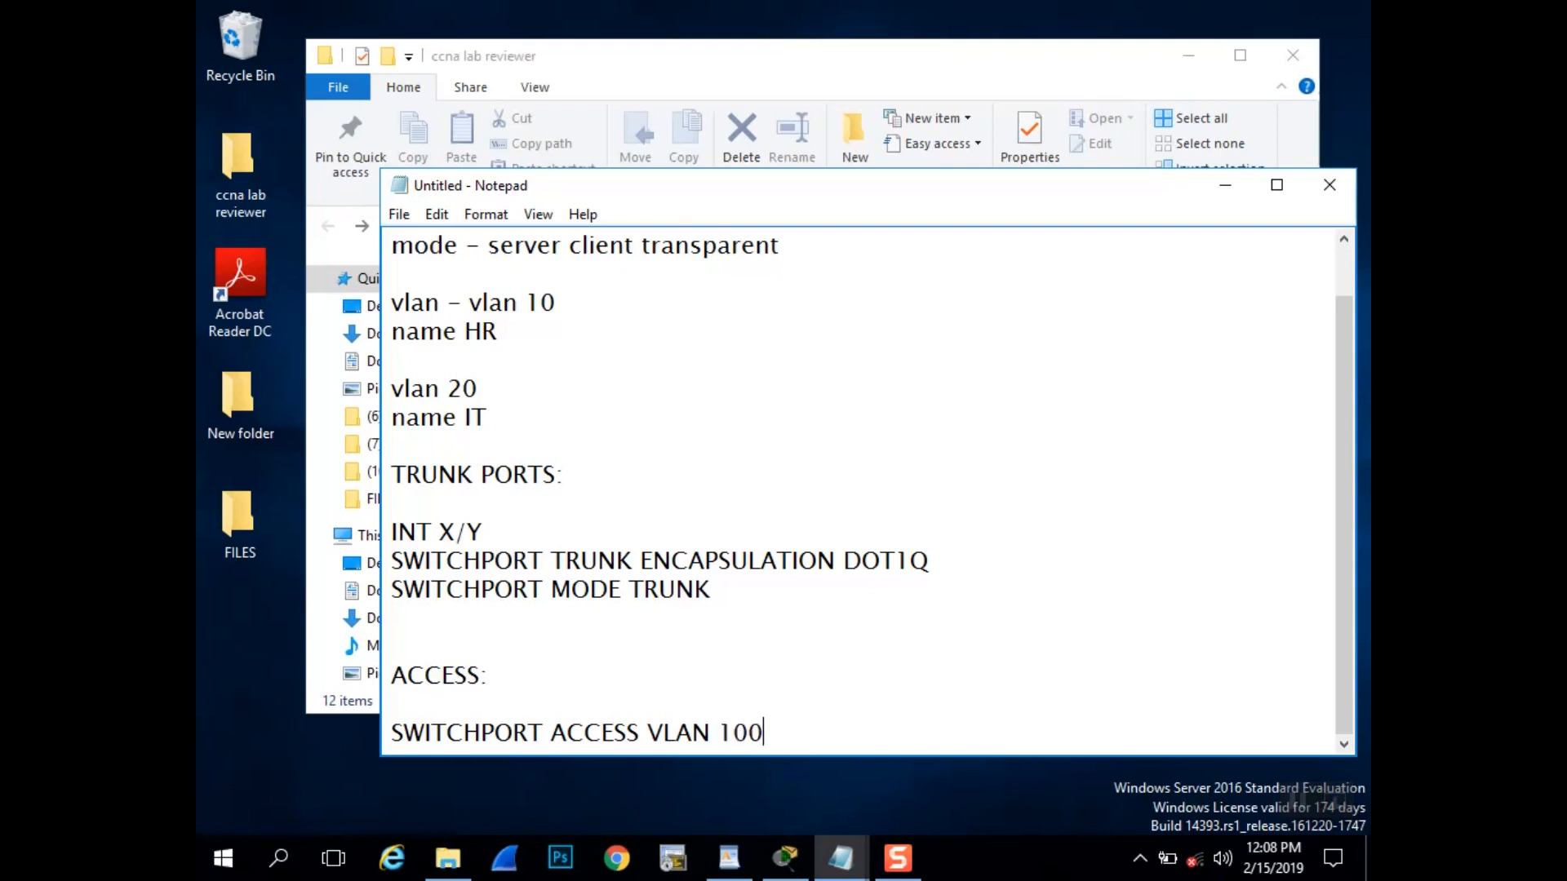
- Finish the access section with the line "SWITCHPORT MODE ACCESS" and a blank line
key("Return")
type("SWI")
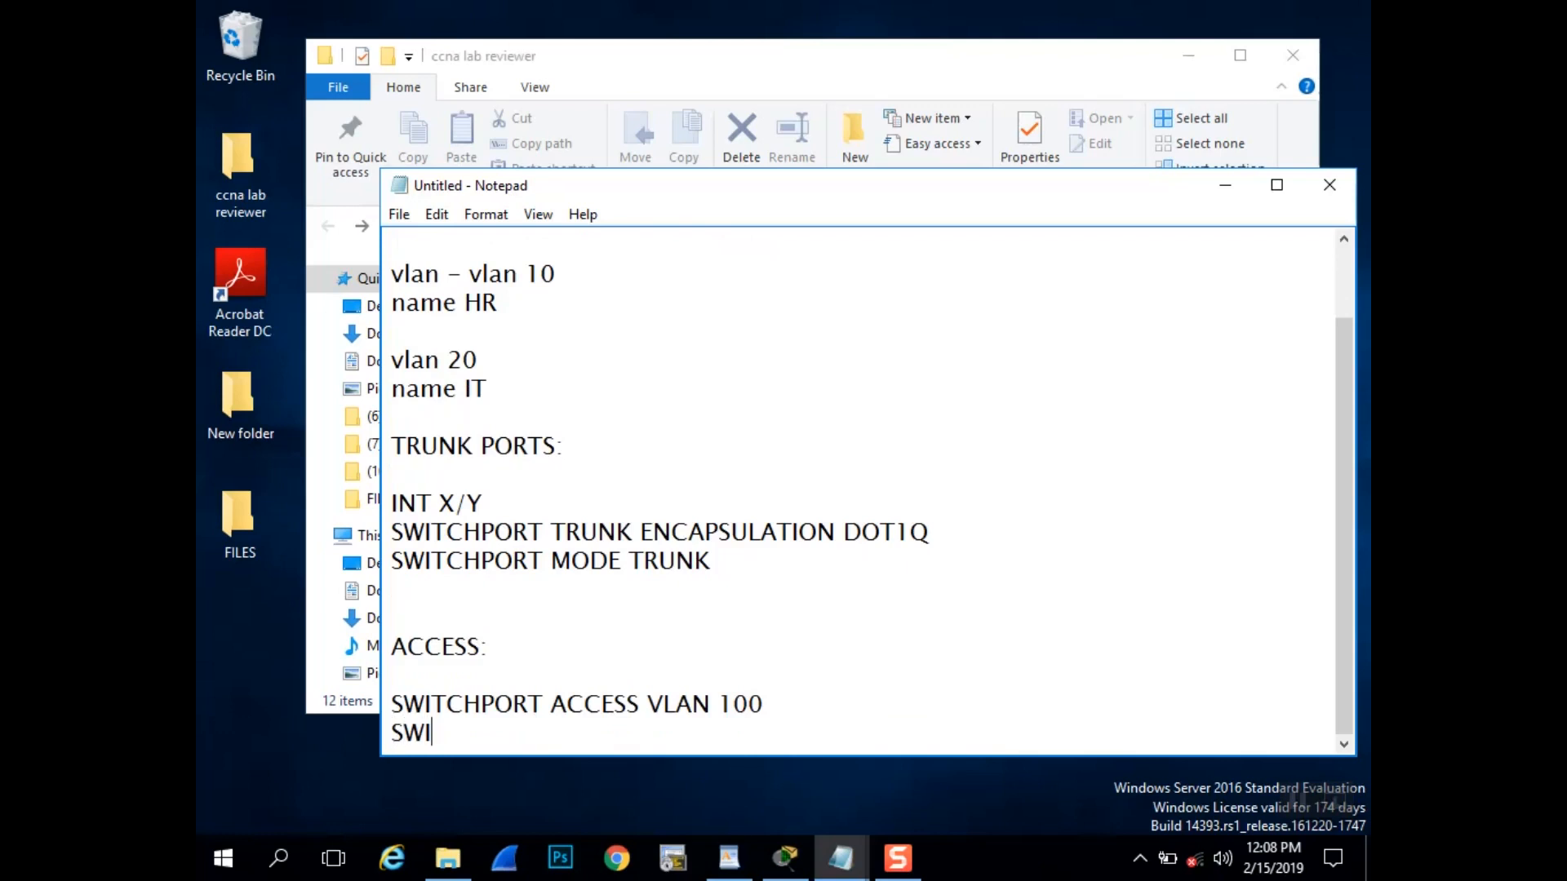
type("TCHPORT MODE")
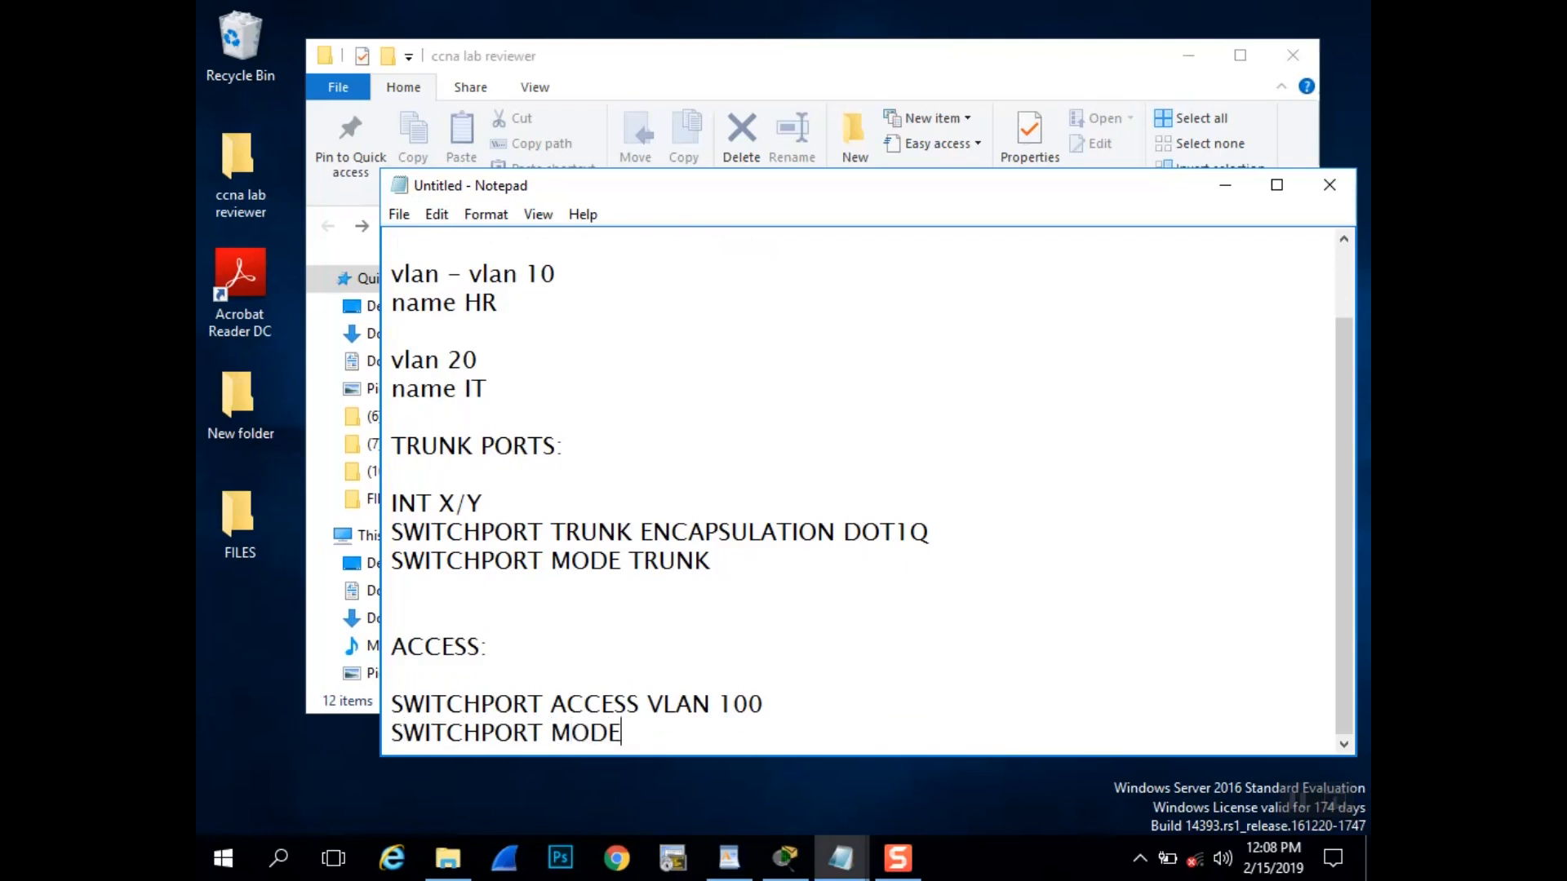
type(" ACCESS")
key("Return")
key("Return")
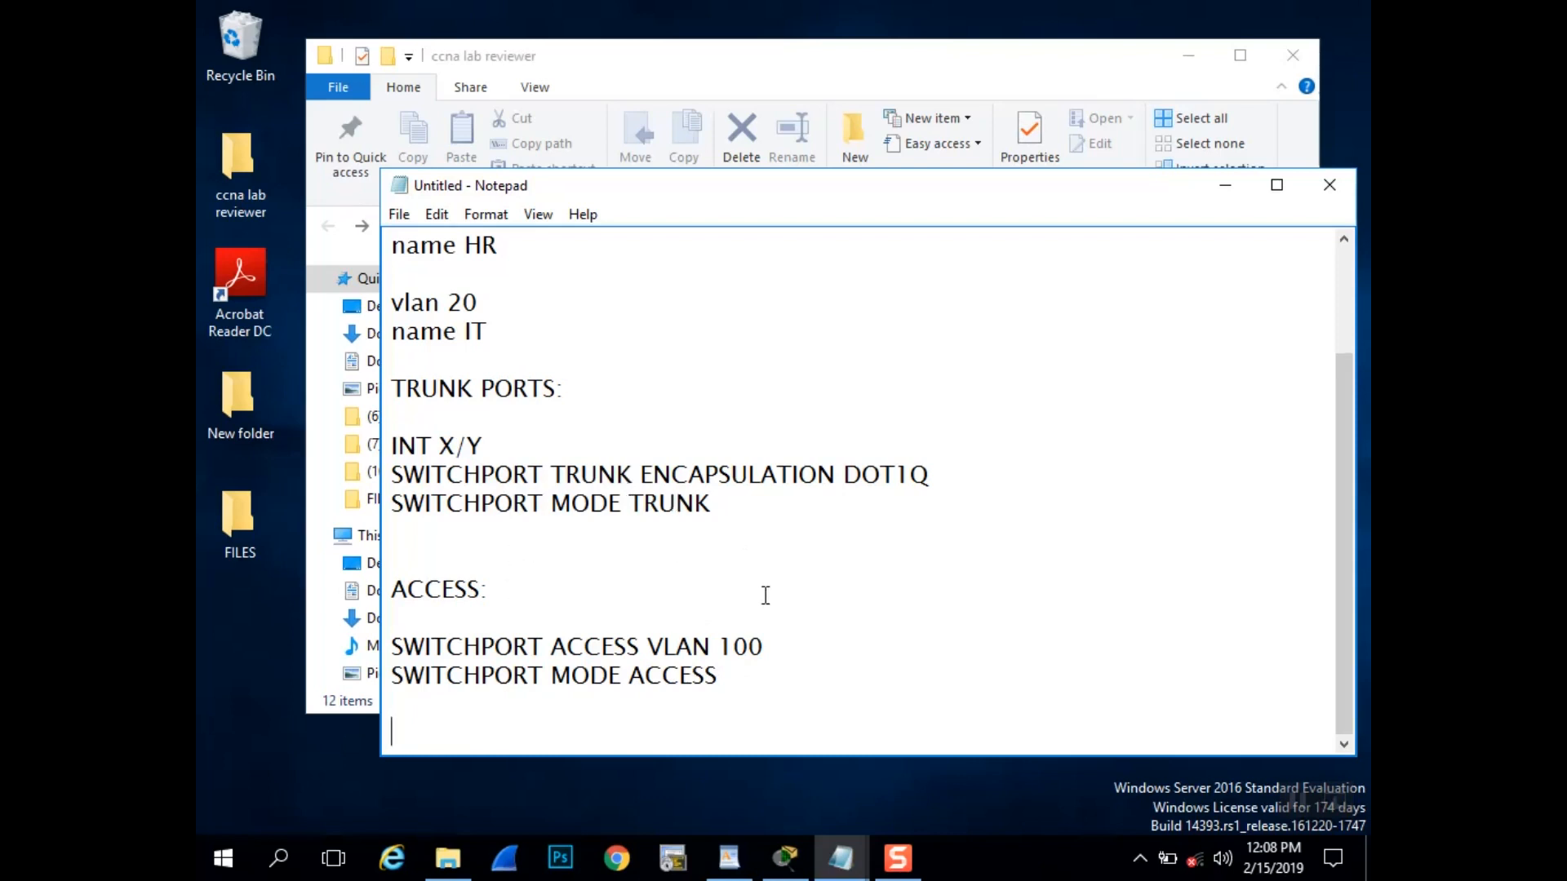
- Switch to the Cisco Packet Tracer window with the three-switch topology, consulting the VTP checklist in Notepad
scroll(775, 583, "up", 2)
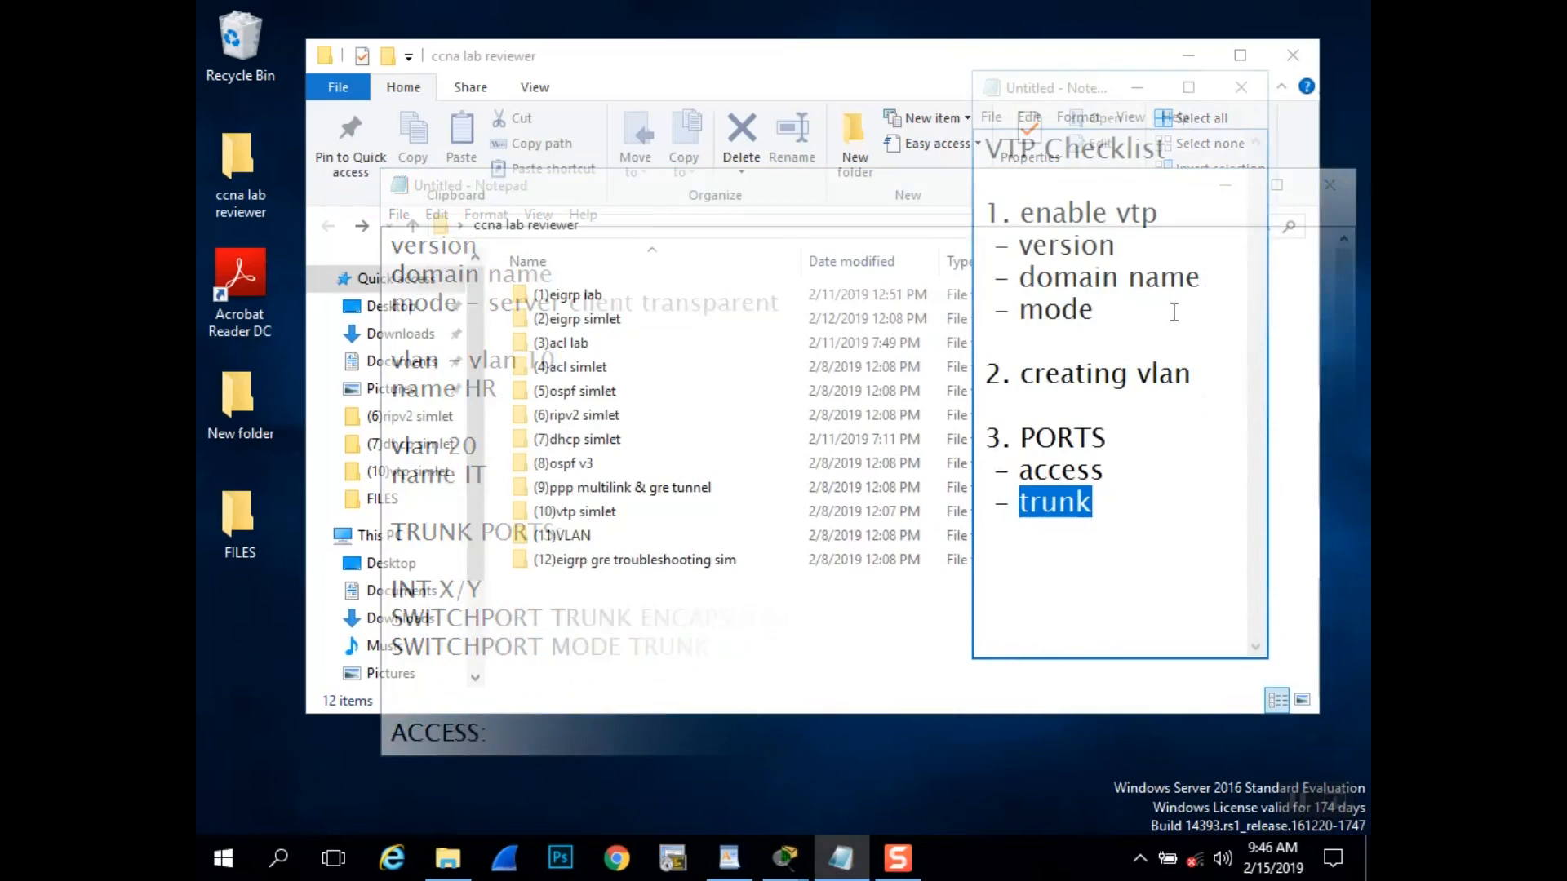
left_click(1137, 87)
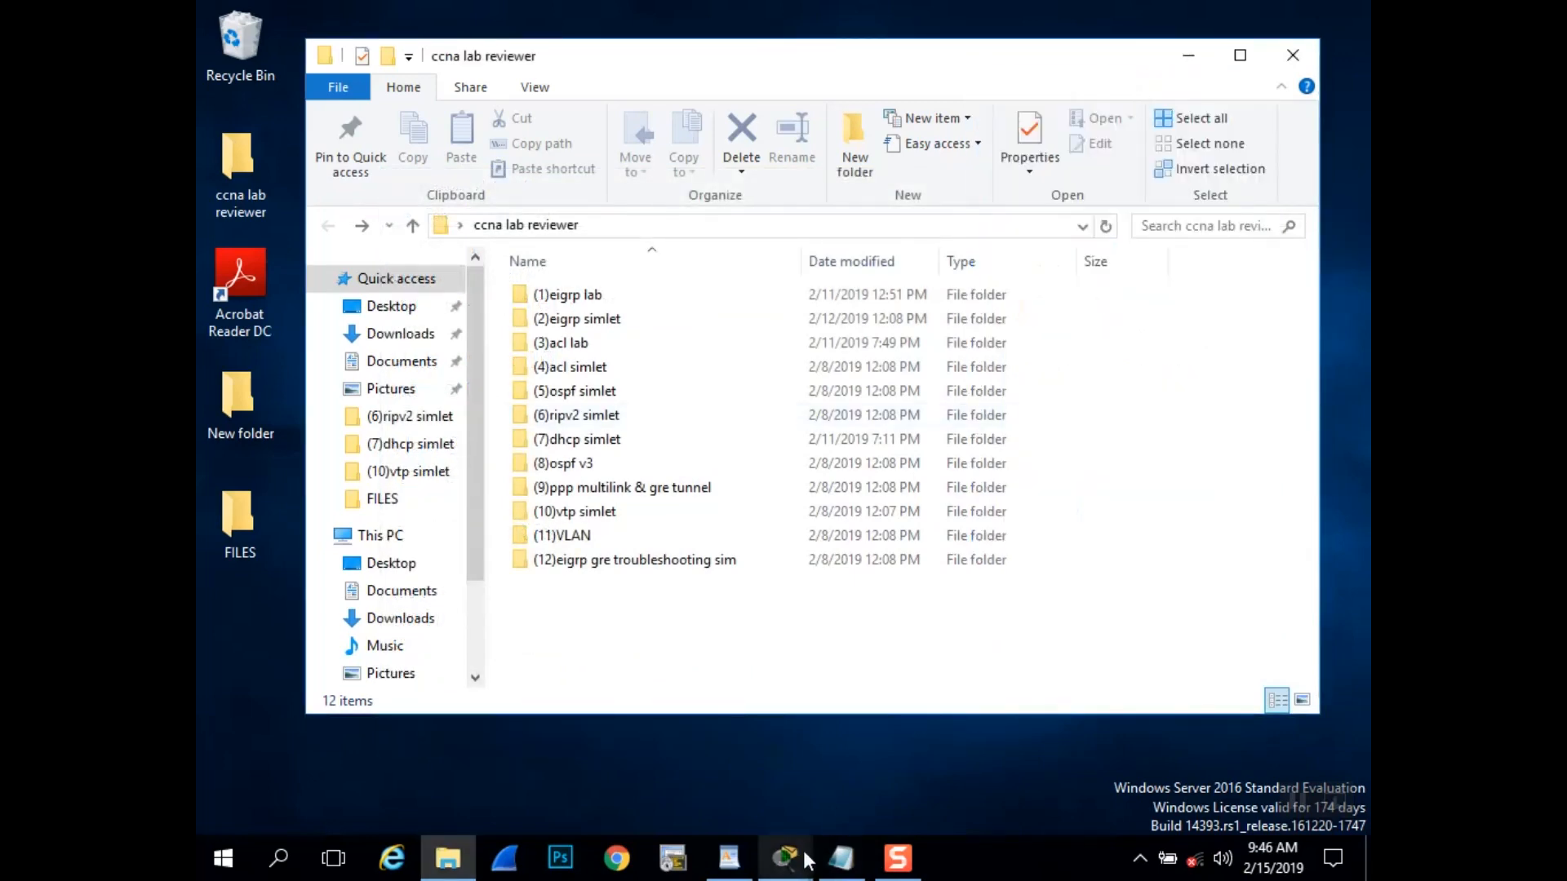
mouse_move(806, 861)
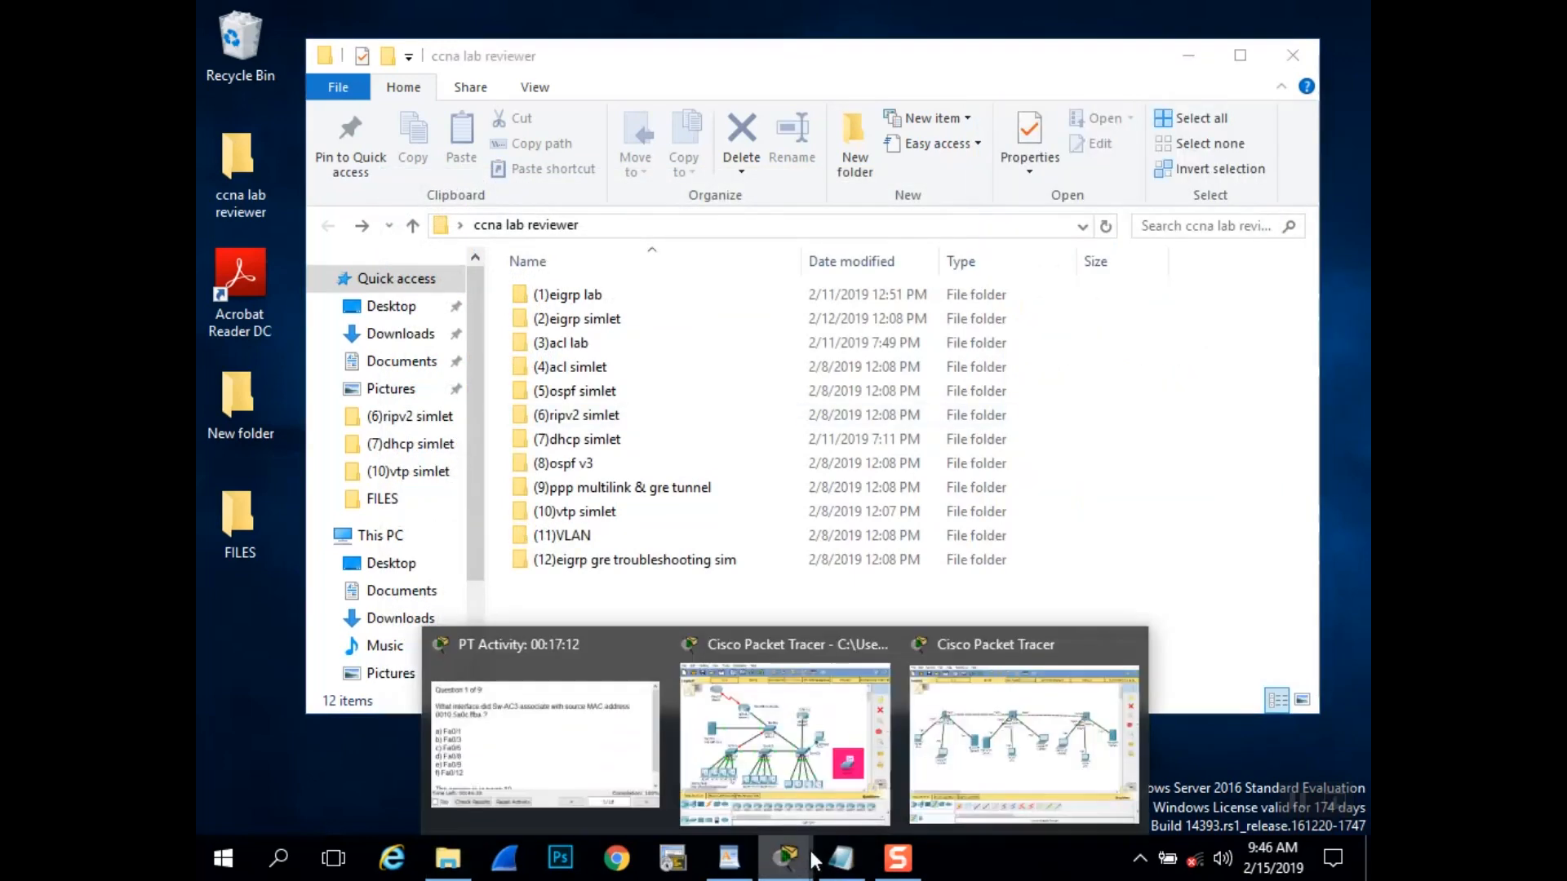
left_click(1006, 738)
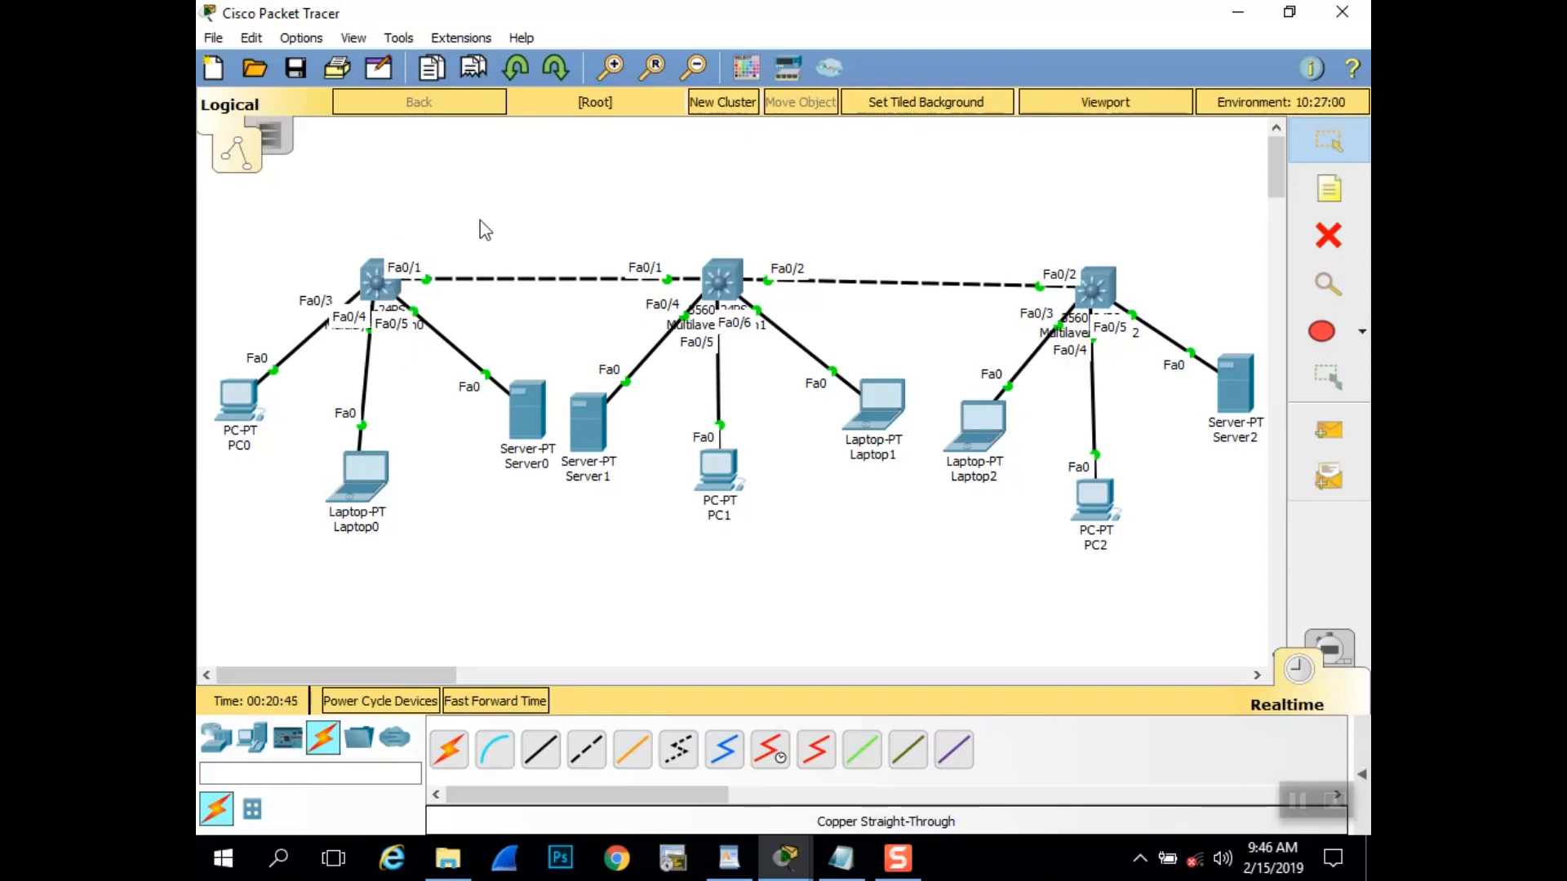
left_click(841, 858)
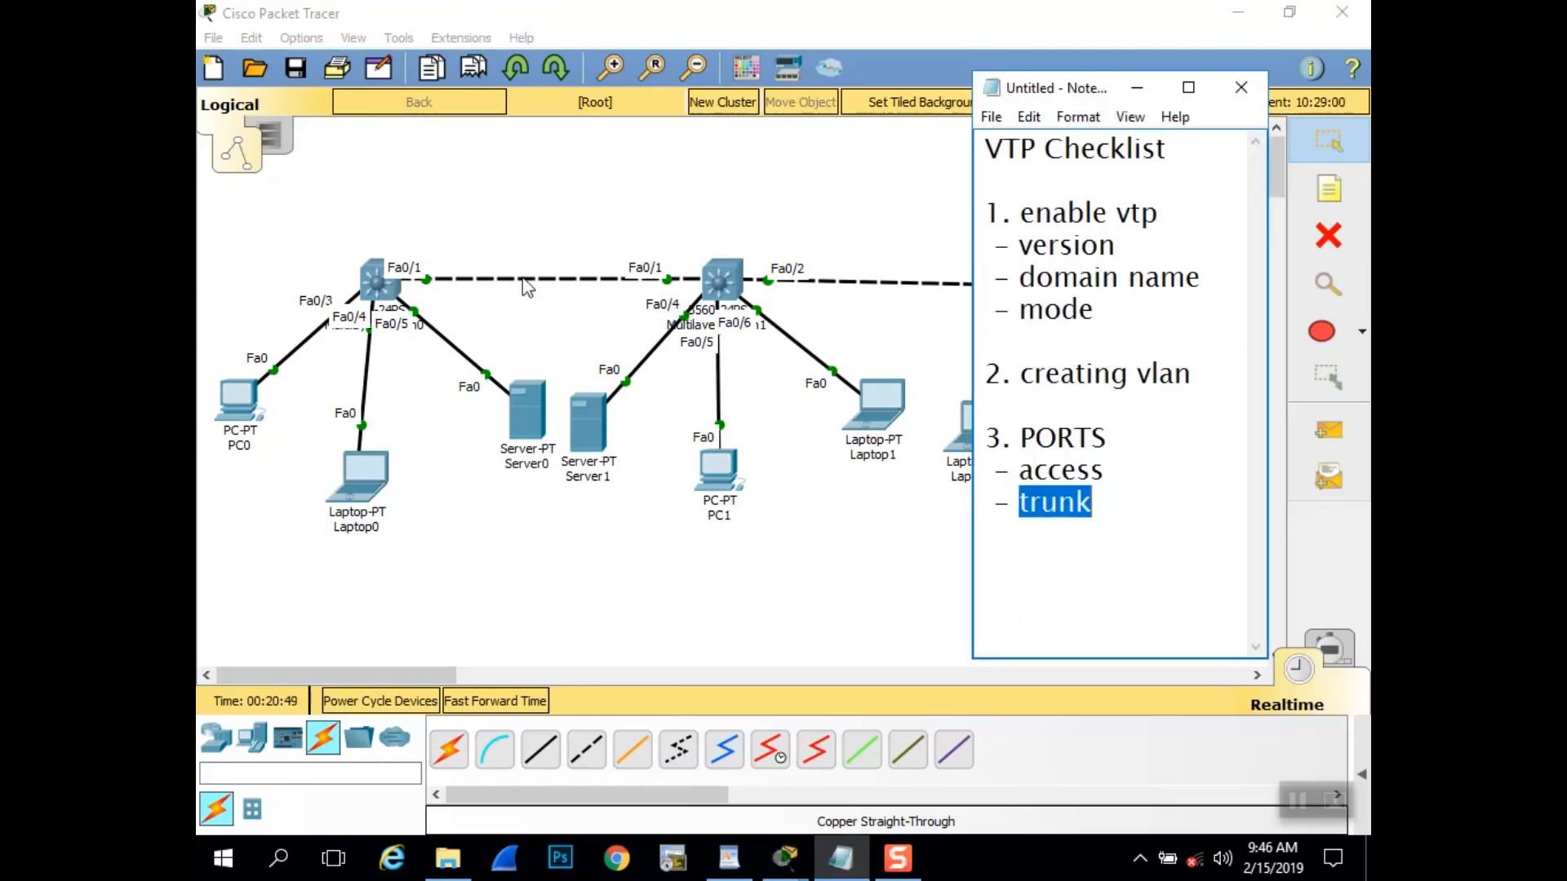
left_click(479, 235)
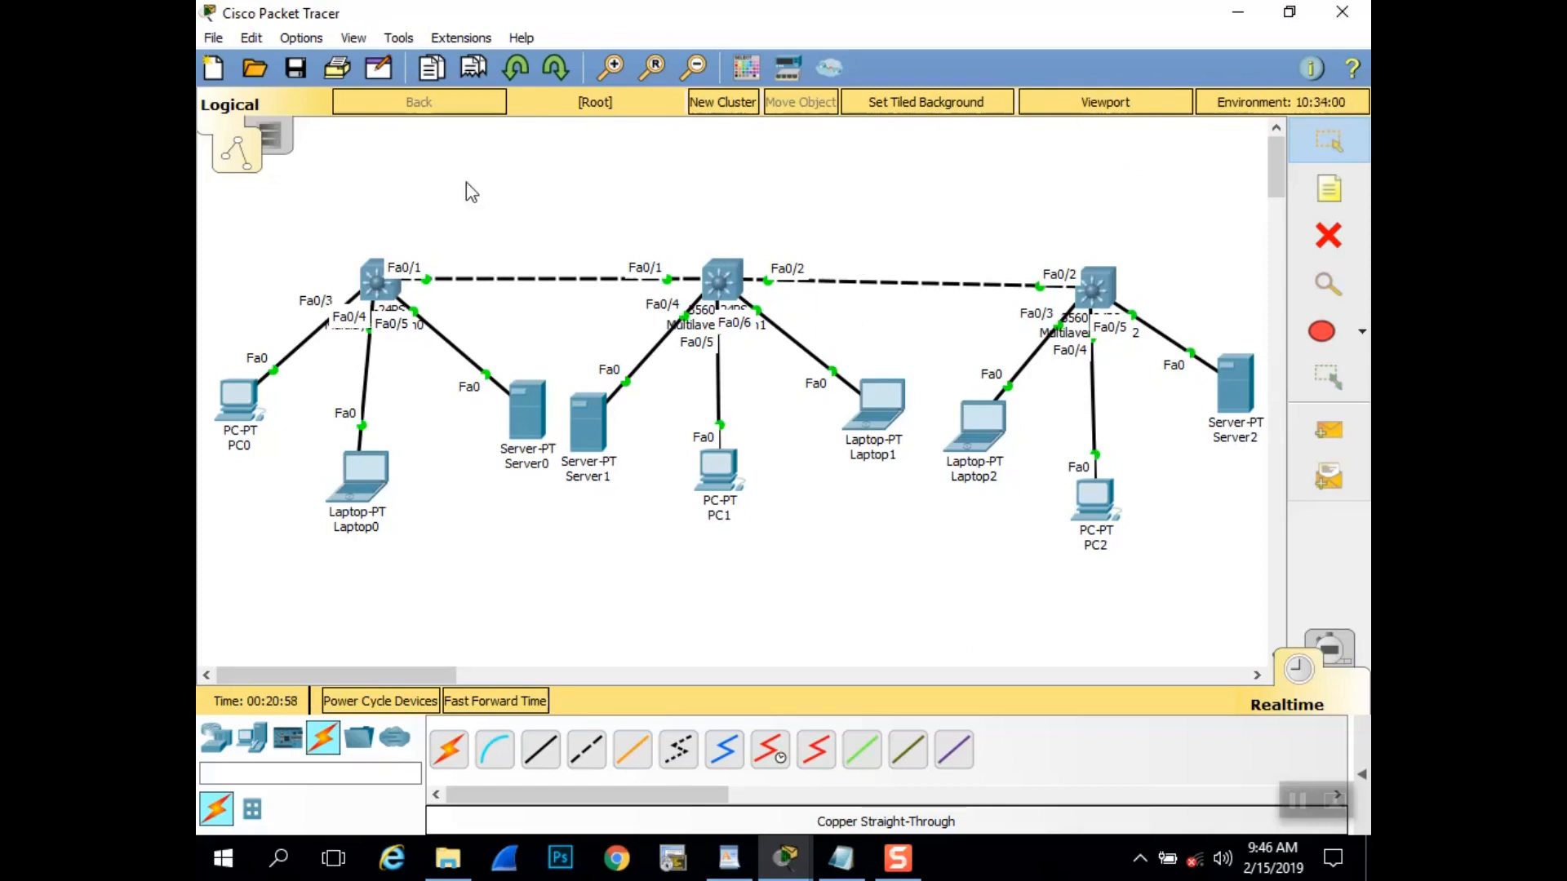
- Open the command line of Multilayer Switch0 and get past the initial configuration dialog to the user prompt
left_click(372, 287)
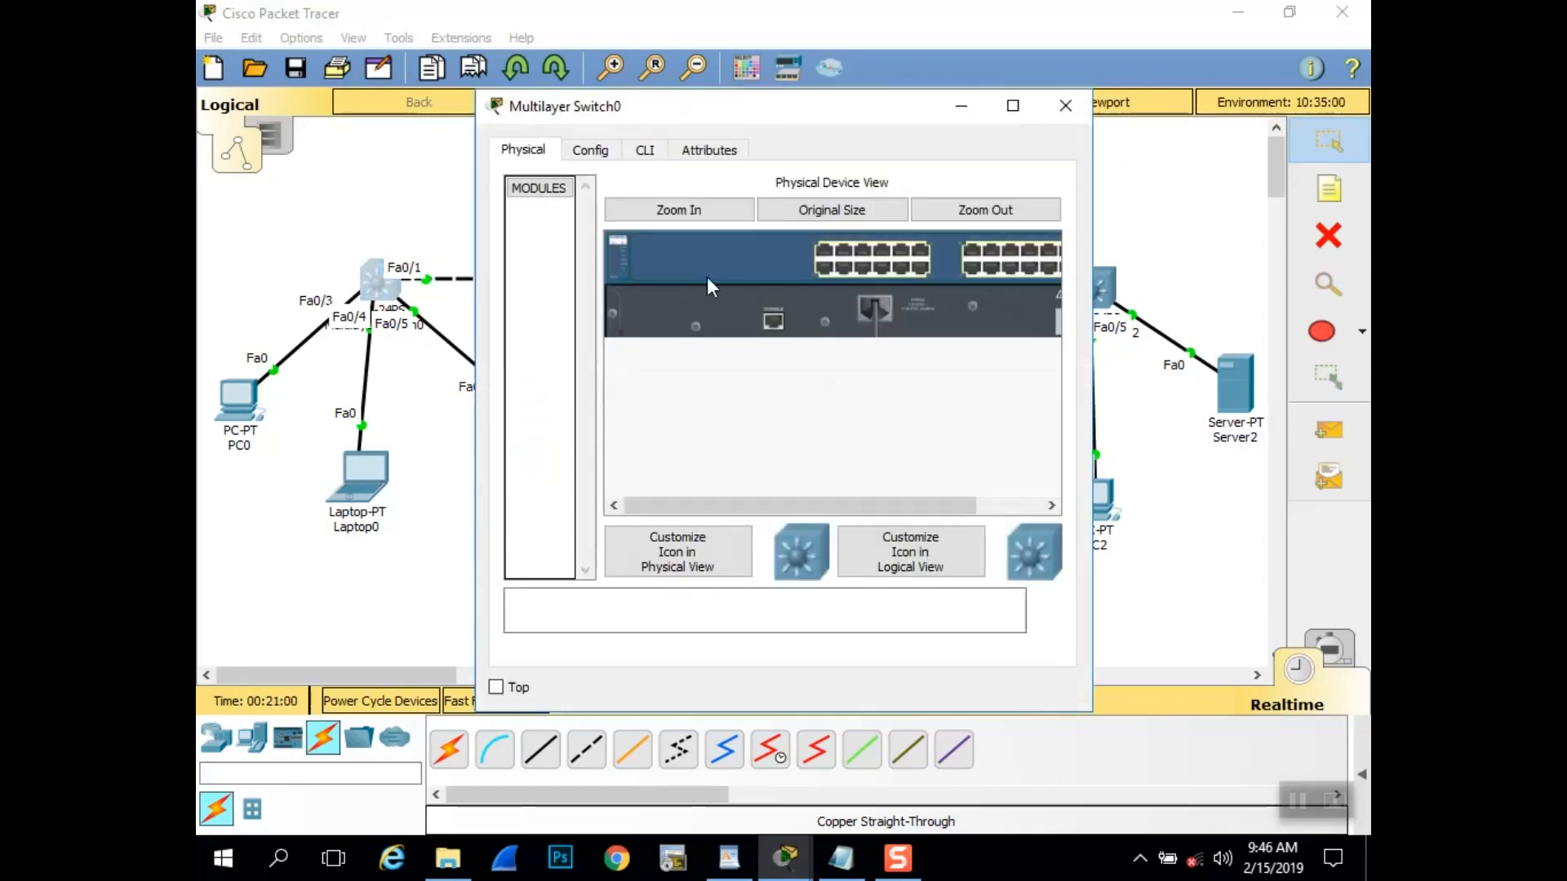
left_click(644, 150)
key("Return")
key("Return")
key("Return")
key("Return")
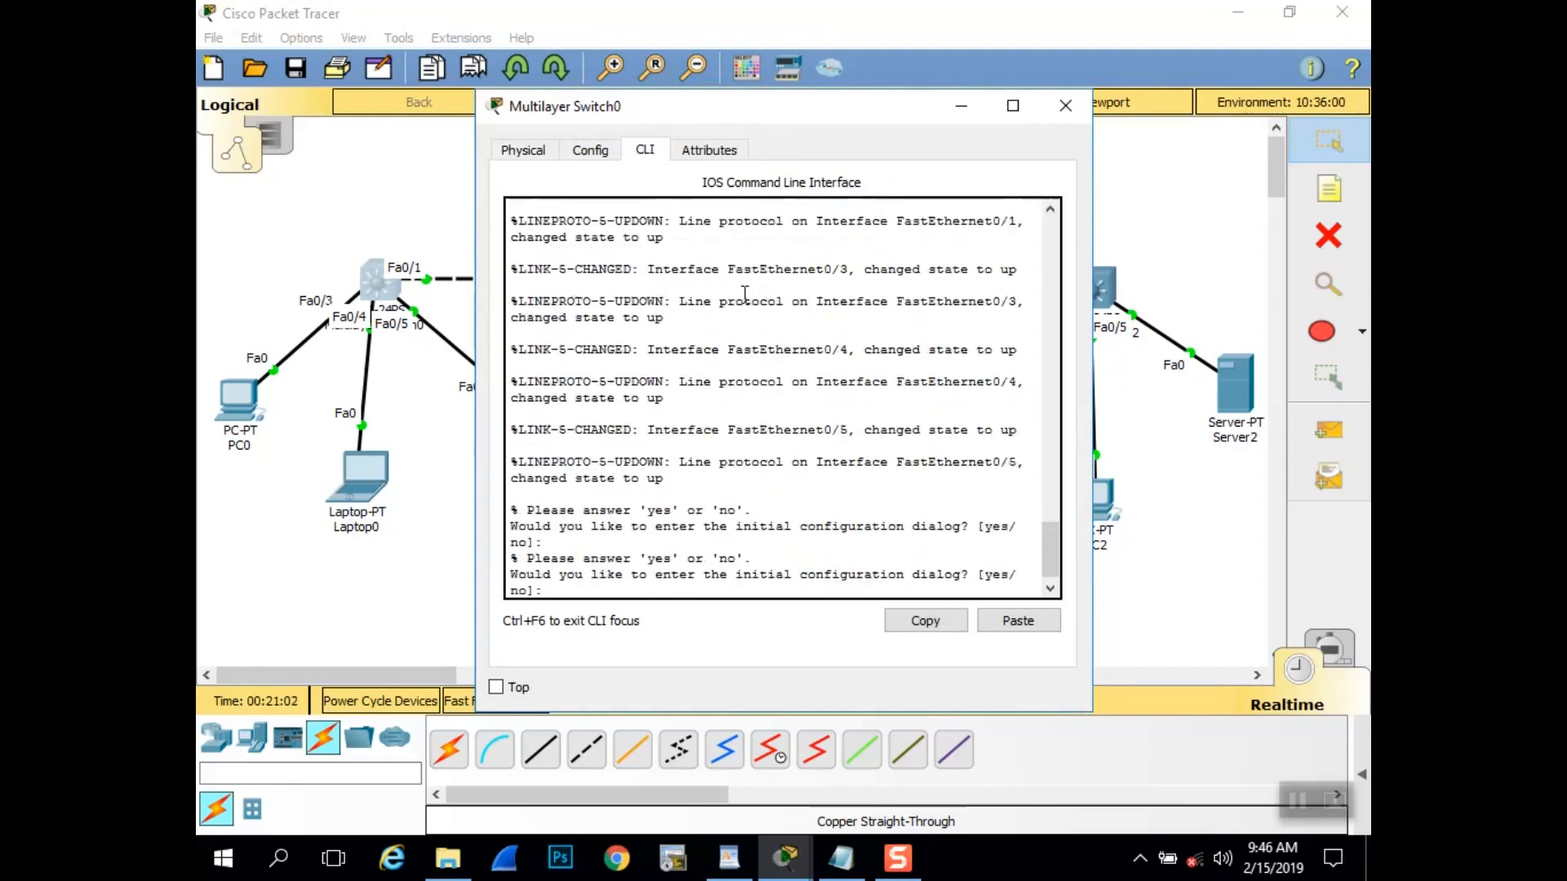
key("Return")
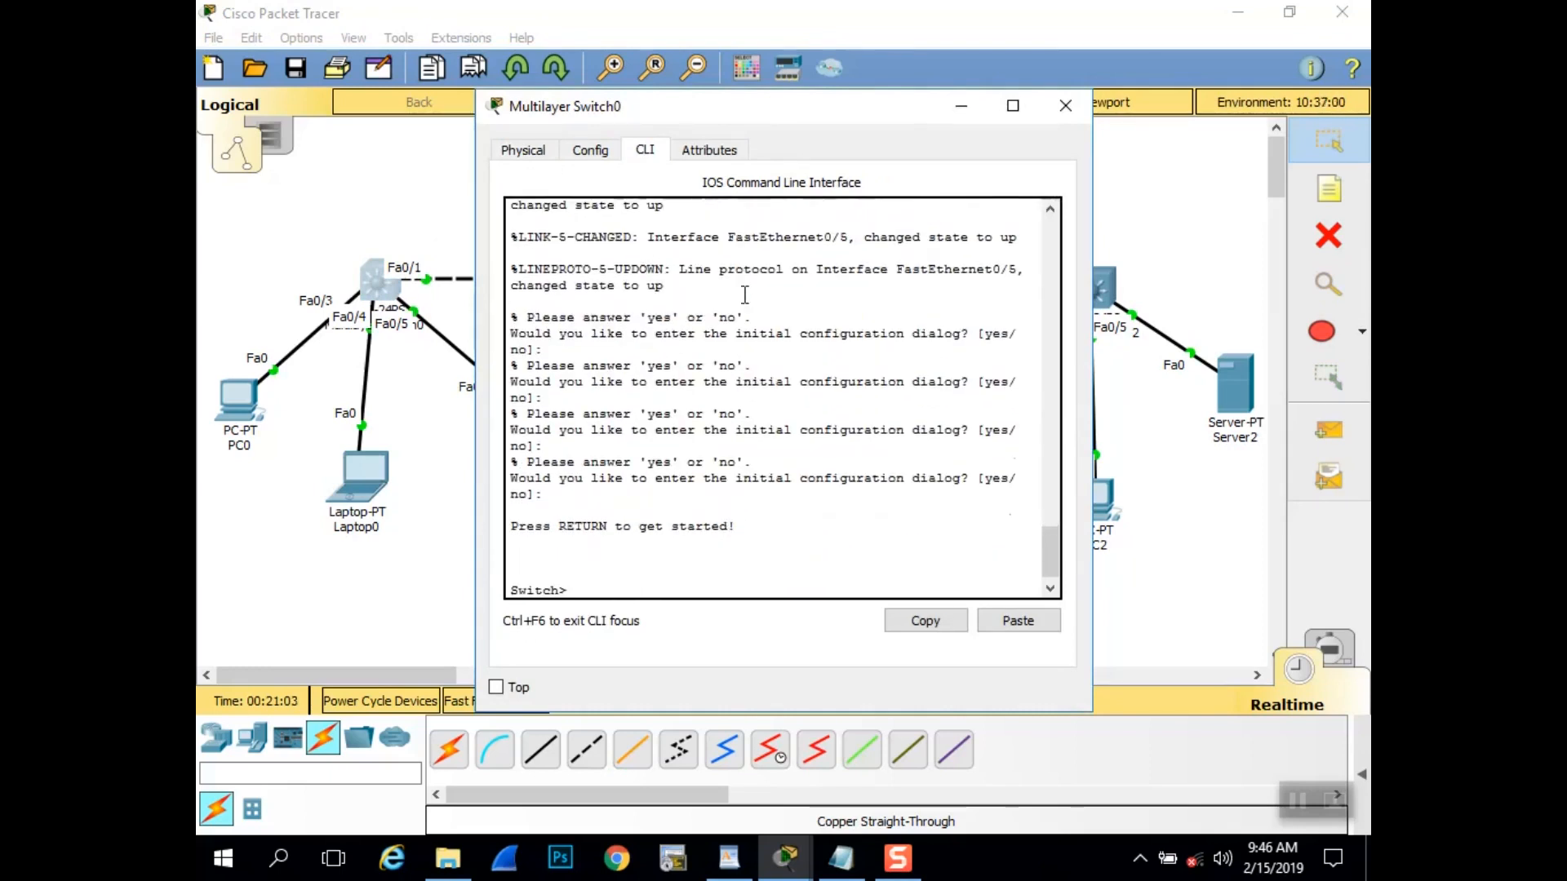
- Enter privileged mode with "en" and global configuration mode with "conf t" on Multilayer Switch0
type("en")
key("Return")
key("Return")
key("Return")
key("Return")
key("Return")
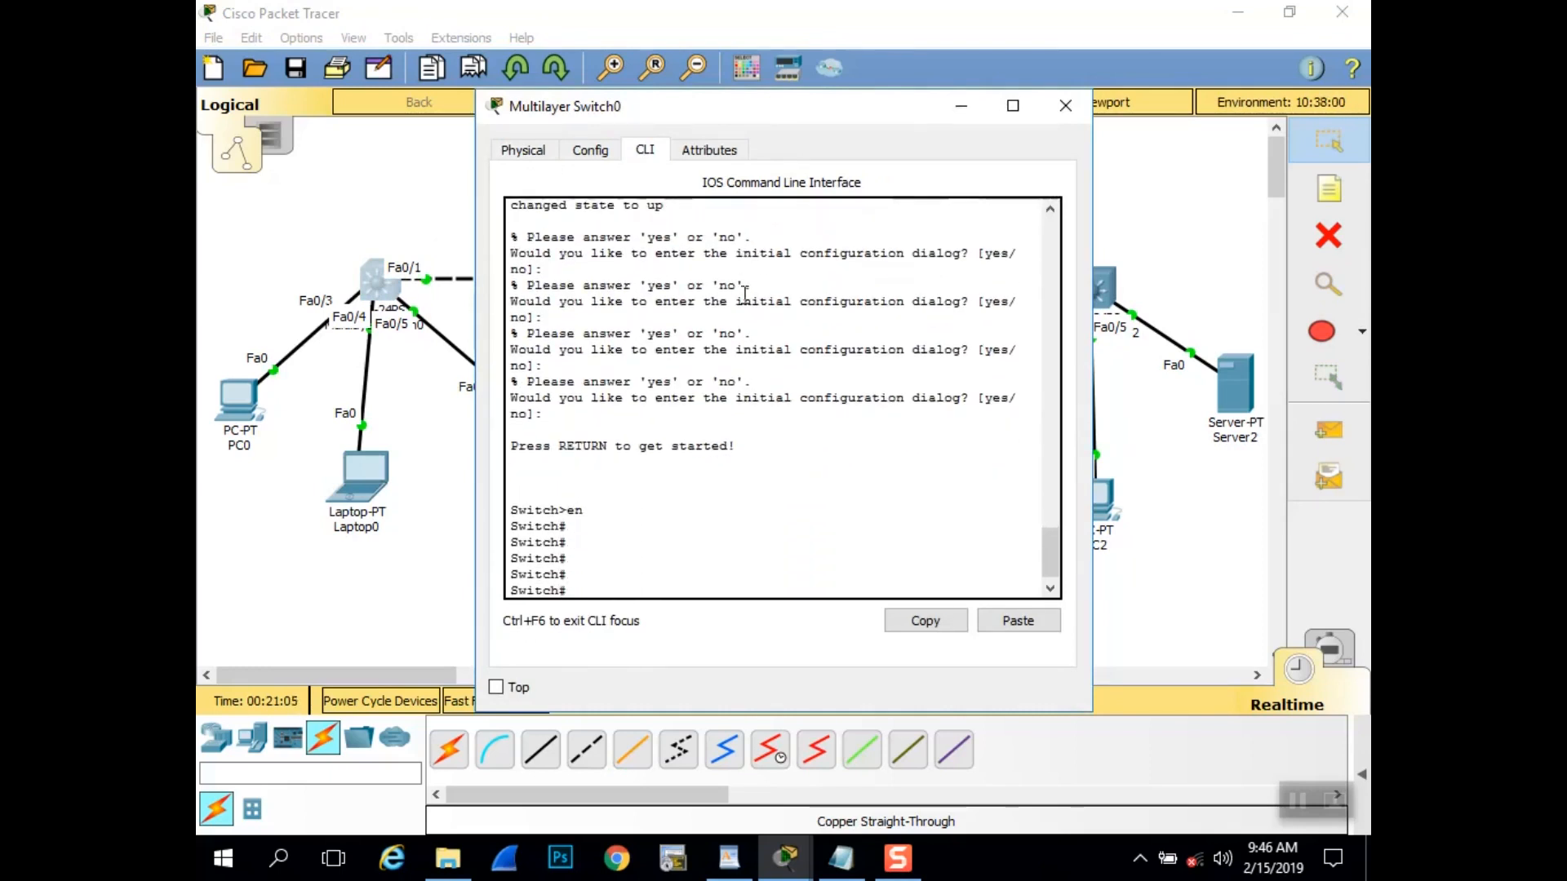
type("conf t")
key("Return")
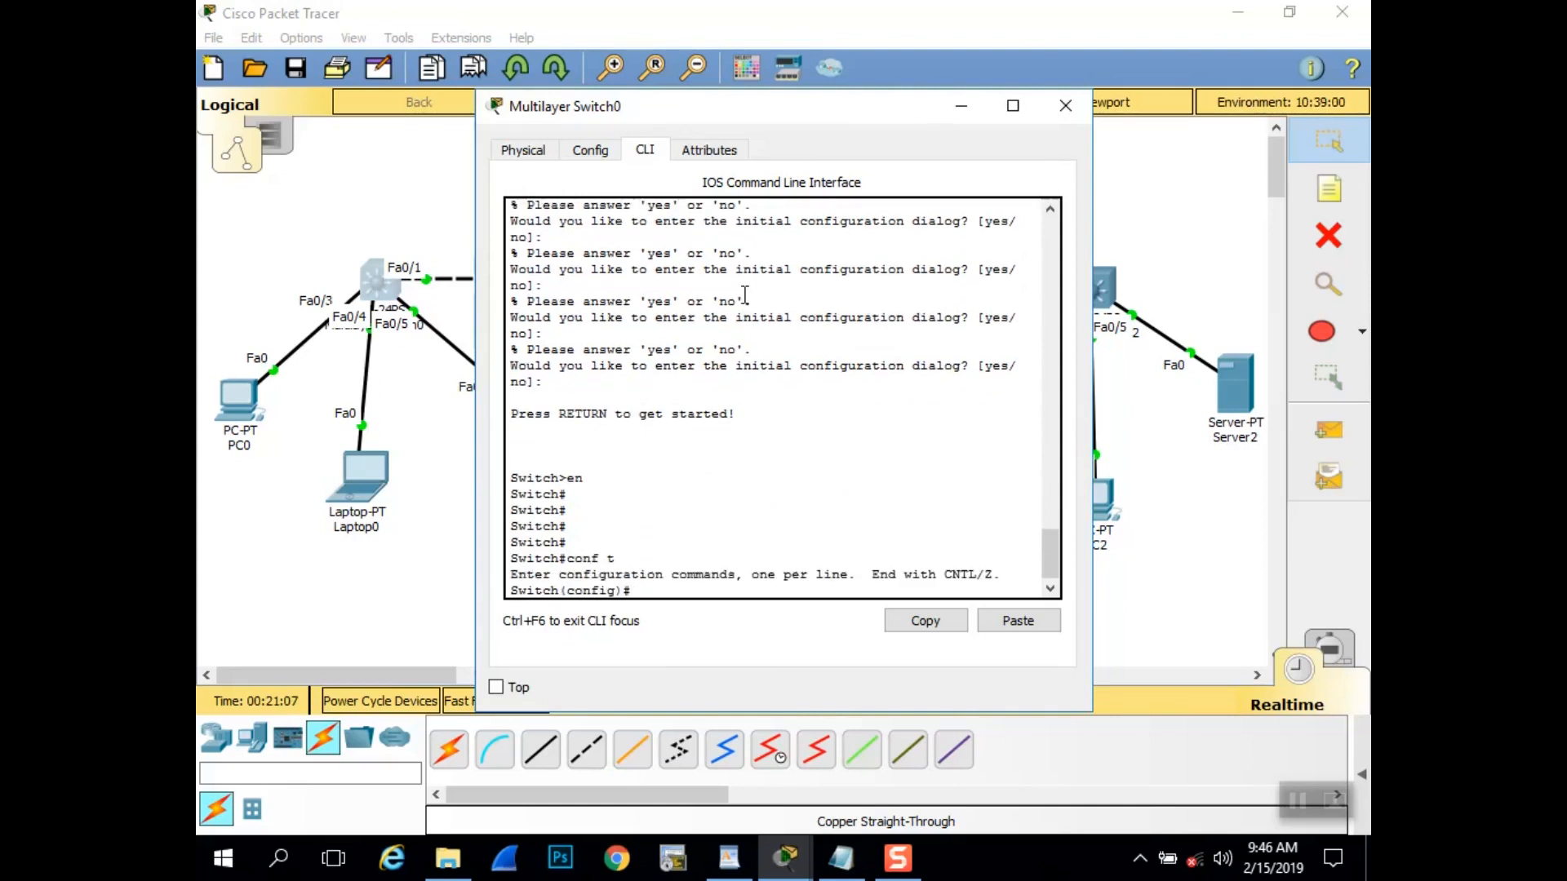
- Set the VTP version on Multilayer Switch0 with the command "vtp version 2"
type("vtp versio")
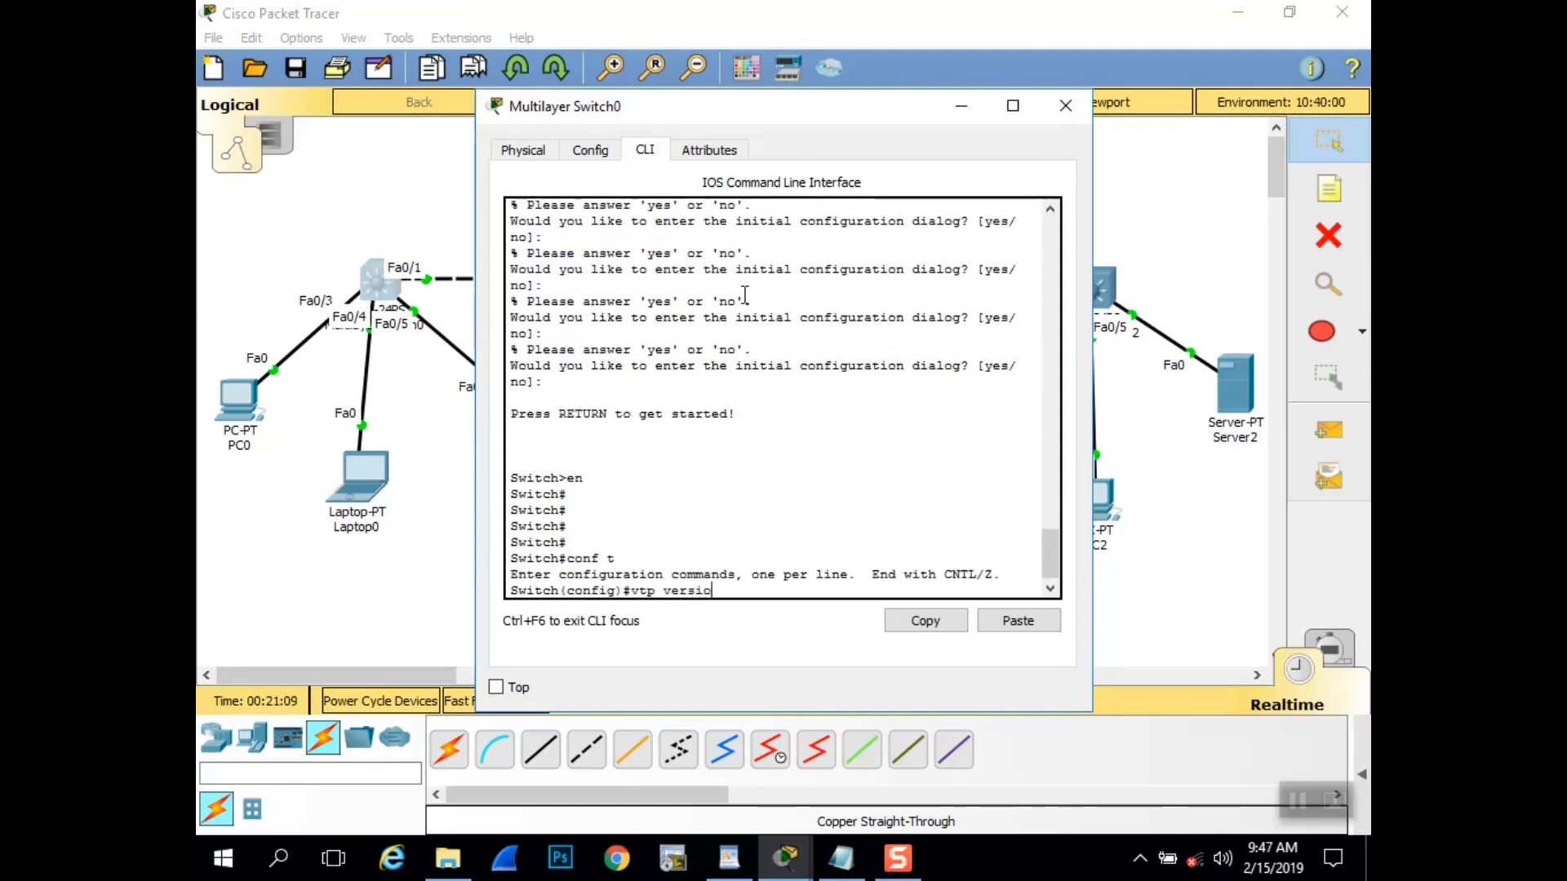
type("n 2")
key("Return")
- Assign Multilayer Switch0 to the VTP domain Hernes with the command "vtp domain Hernes"
type("vtp domain name Hernes")
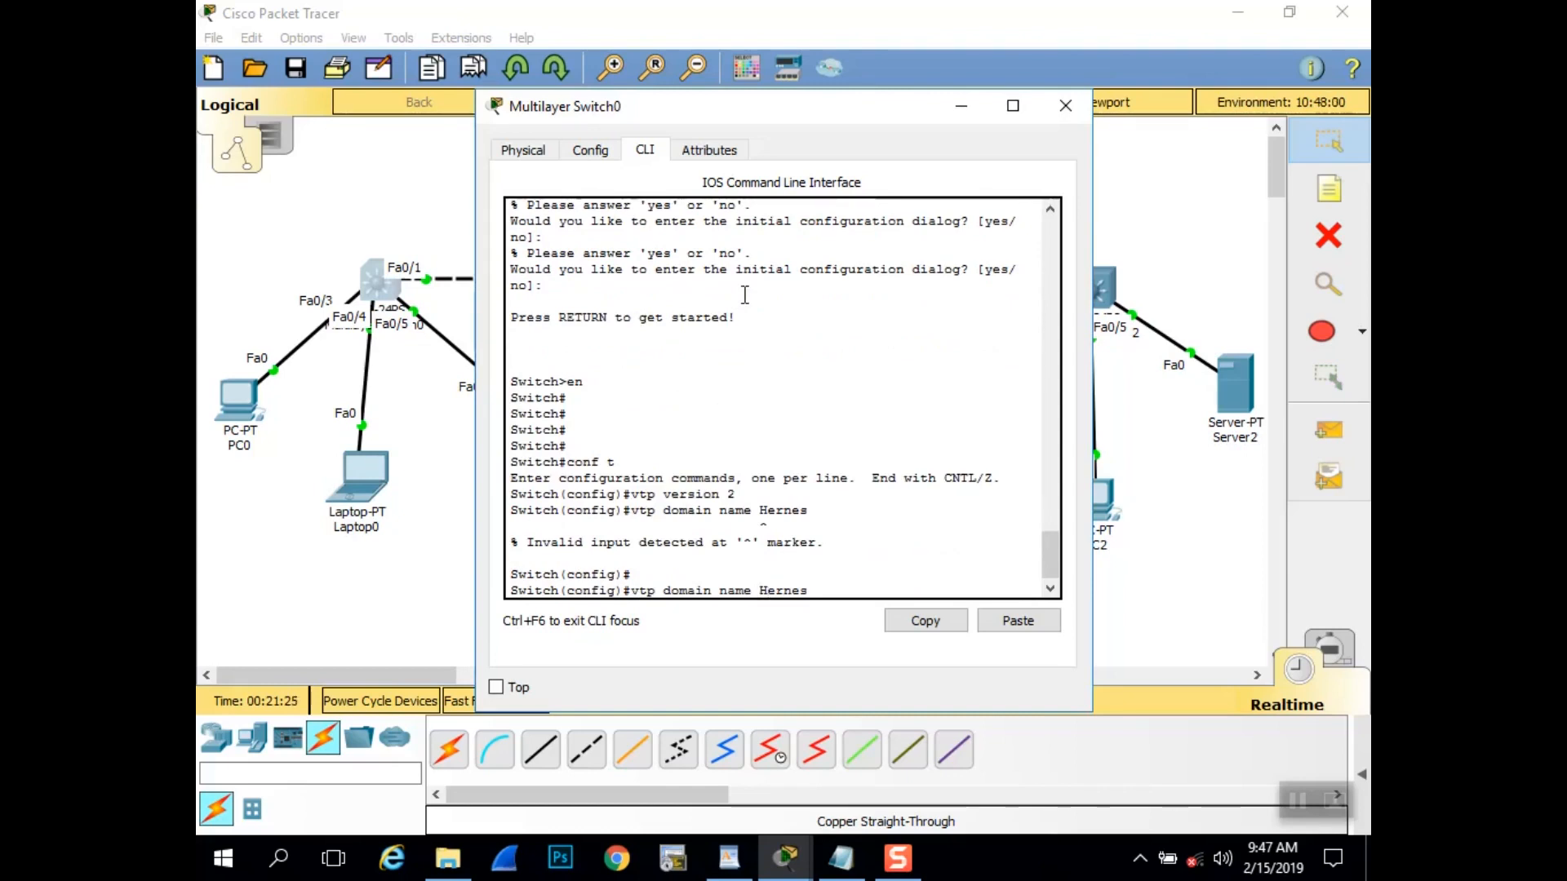
key("Left")
key("Left")
key("Left")
key("Left")
key("Left")
key("Left")
key("BackSpace")
key("BackSpace")
key("BackSpace")
key("BackSpace")
key("BackSpace")
key("Return")
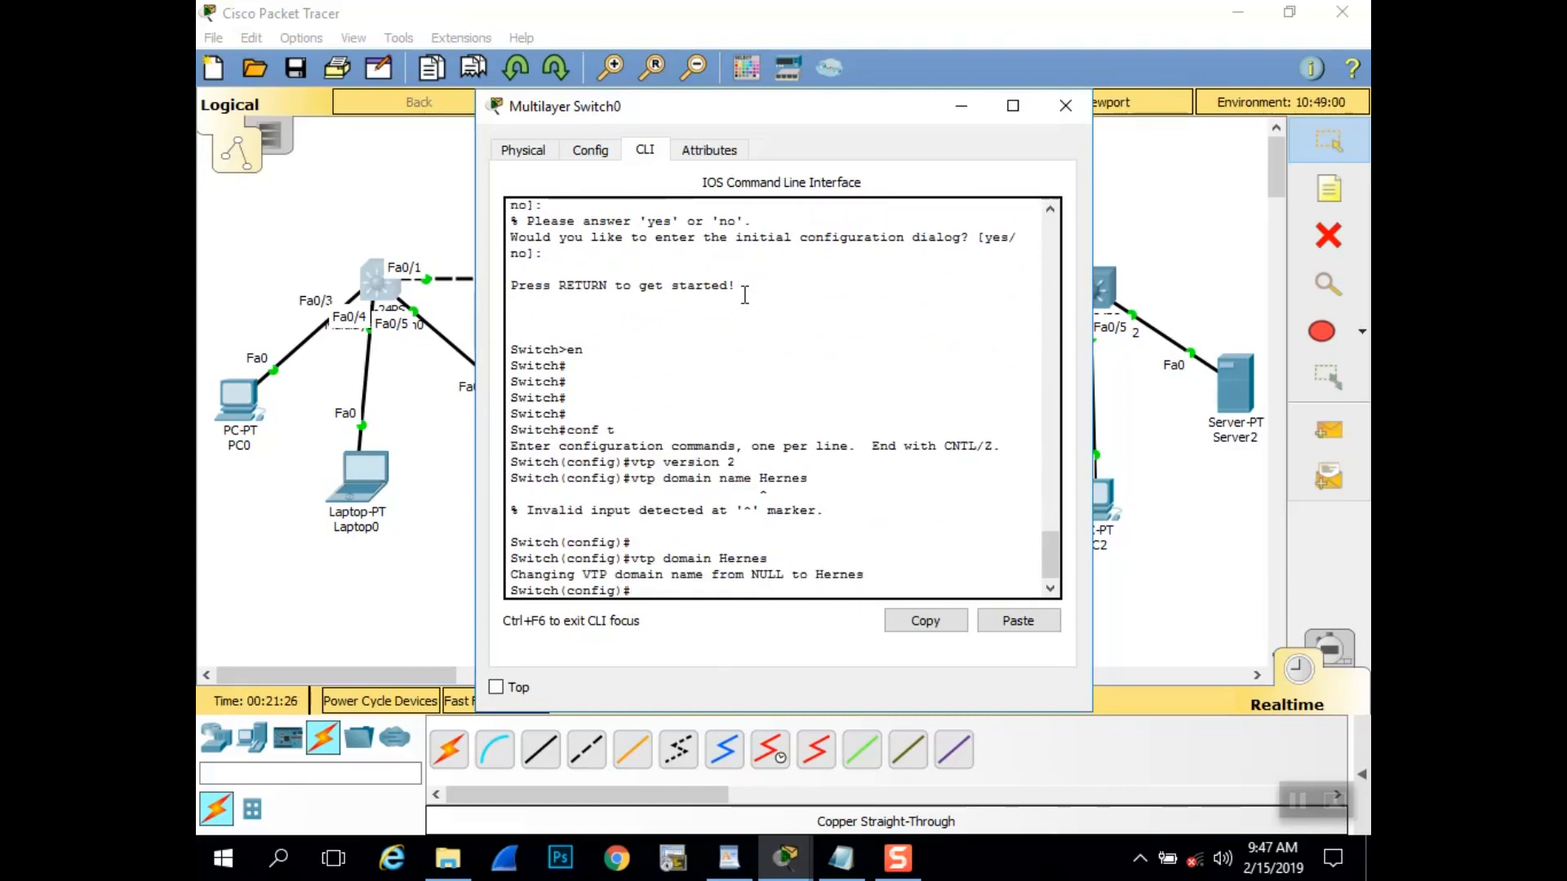
key("Return")
key("Return")
key("Return")
key("Return")
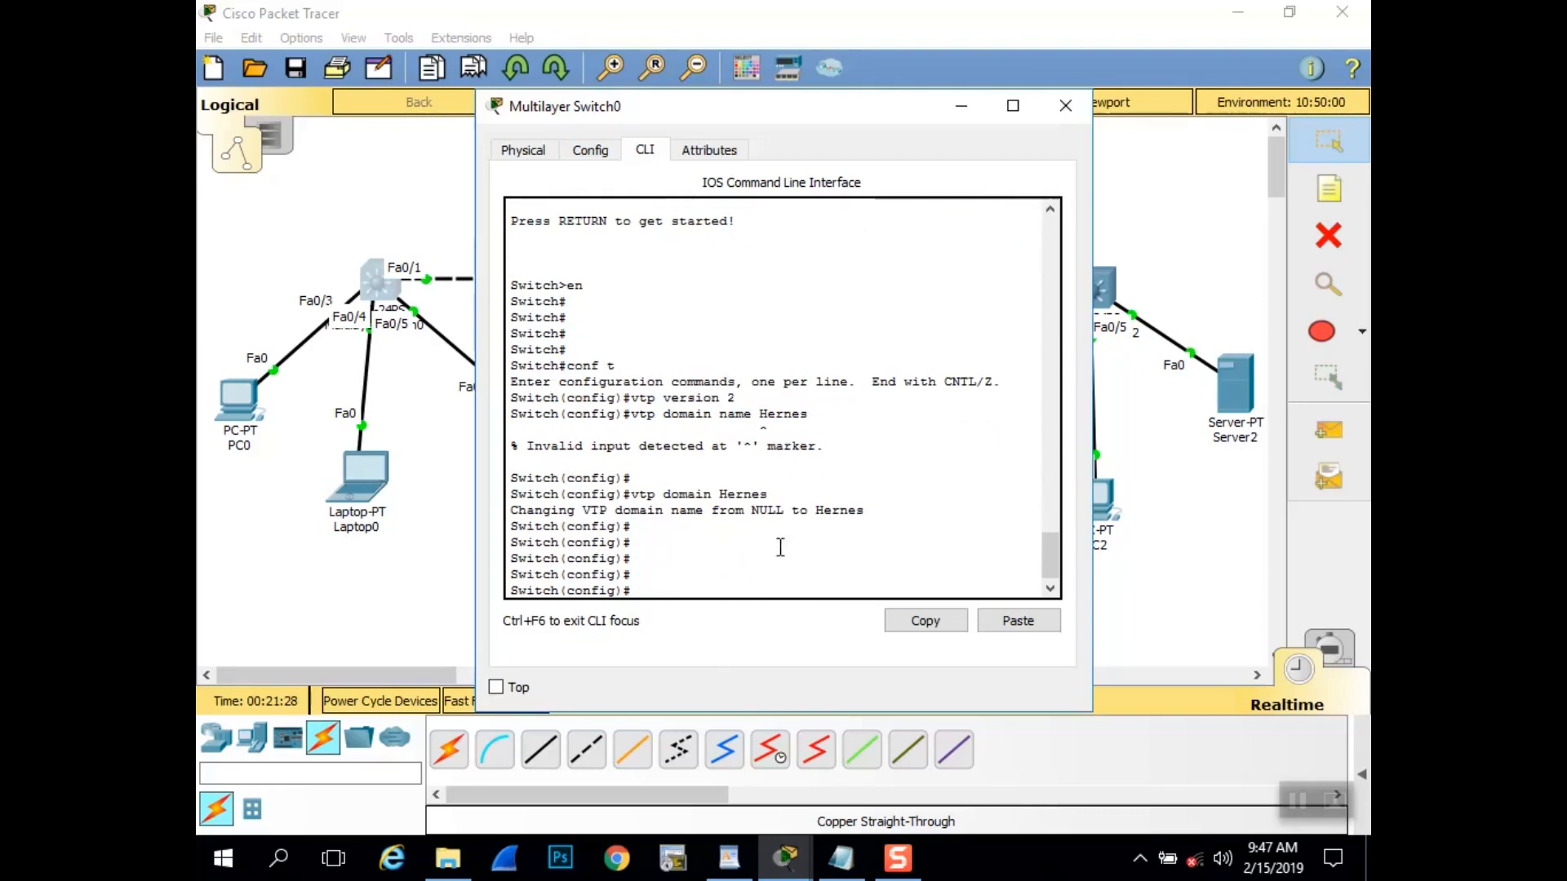
left_click_drag(746, 515, 867, 514)
- Set Multilayer Switch0 as the VTP server with the command "vtp mode server"
left_click(767, 585)
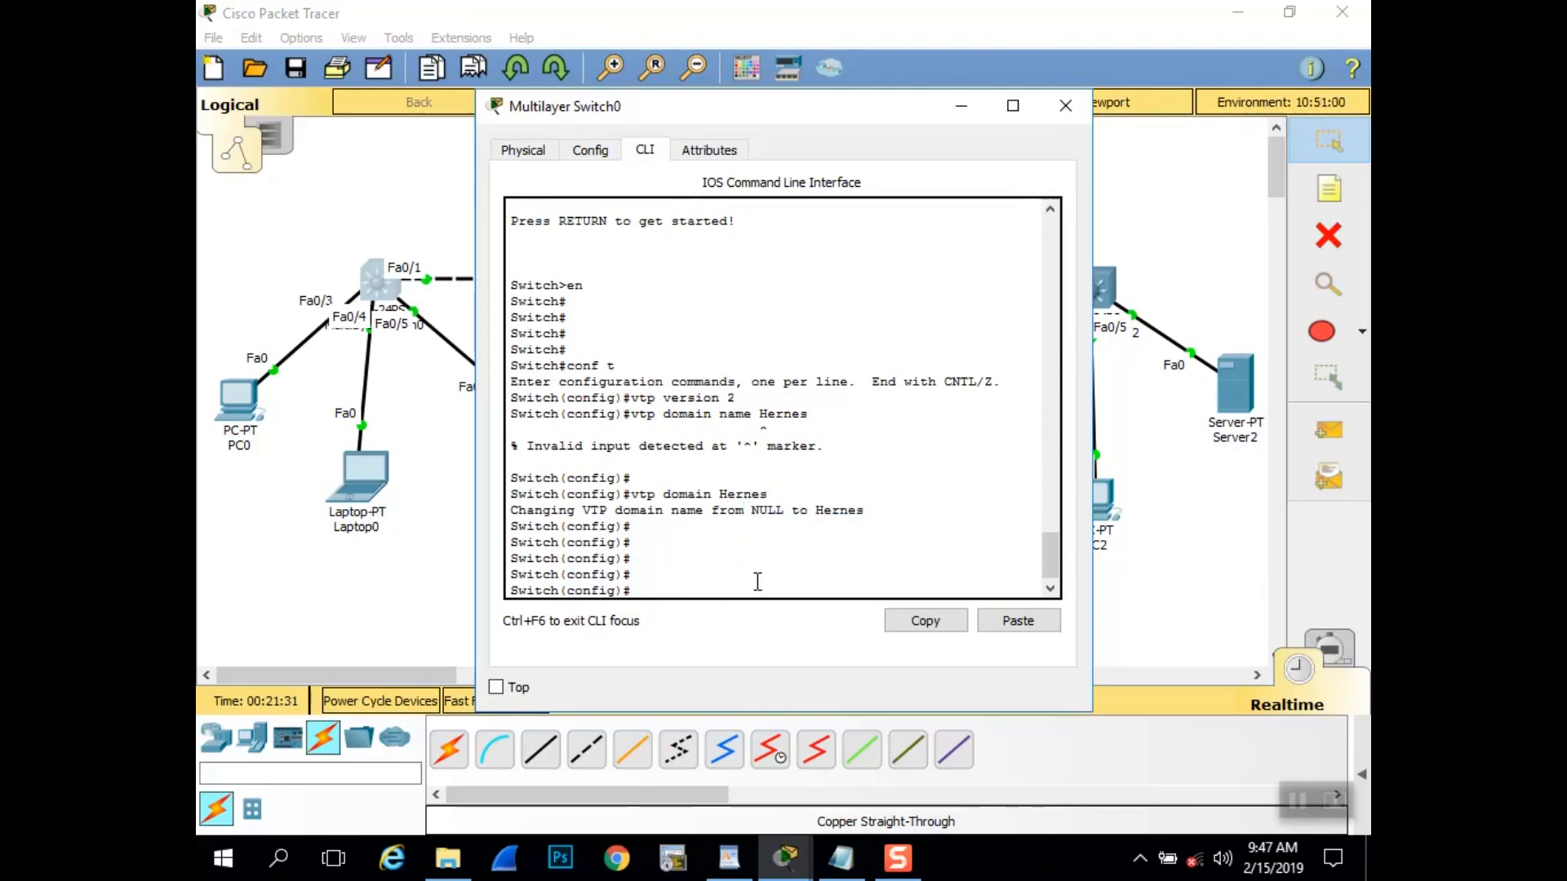
type("vtp mode server")
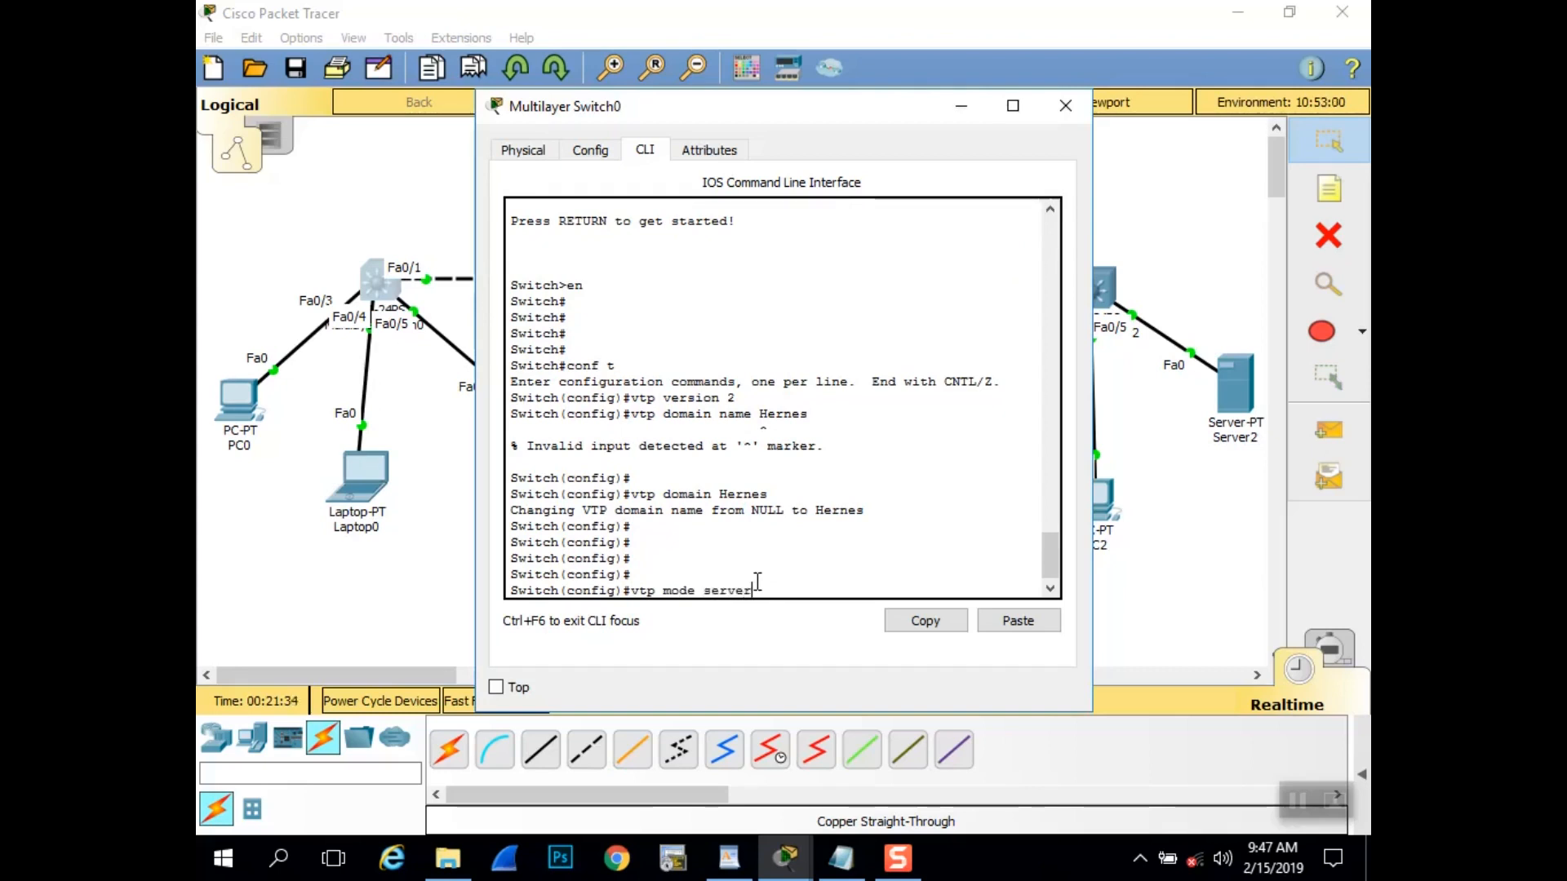
key("Return")
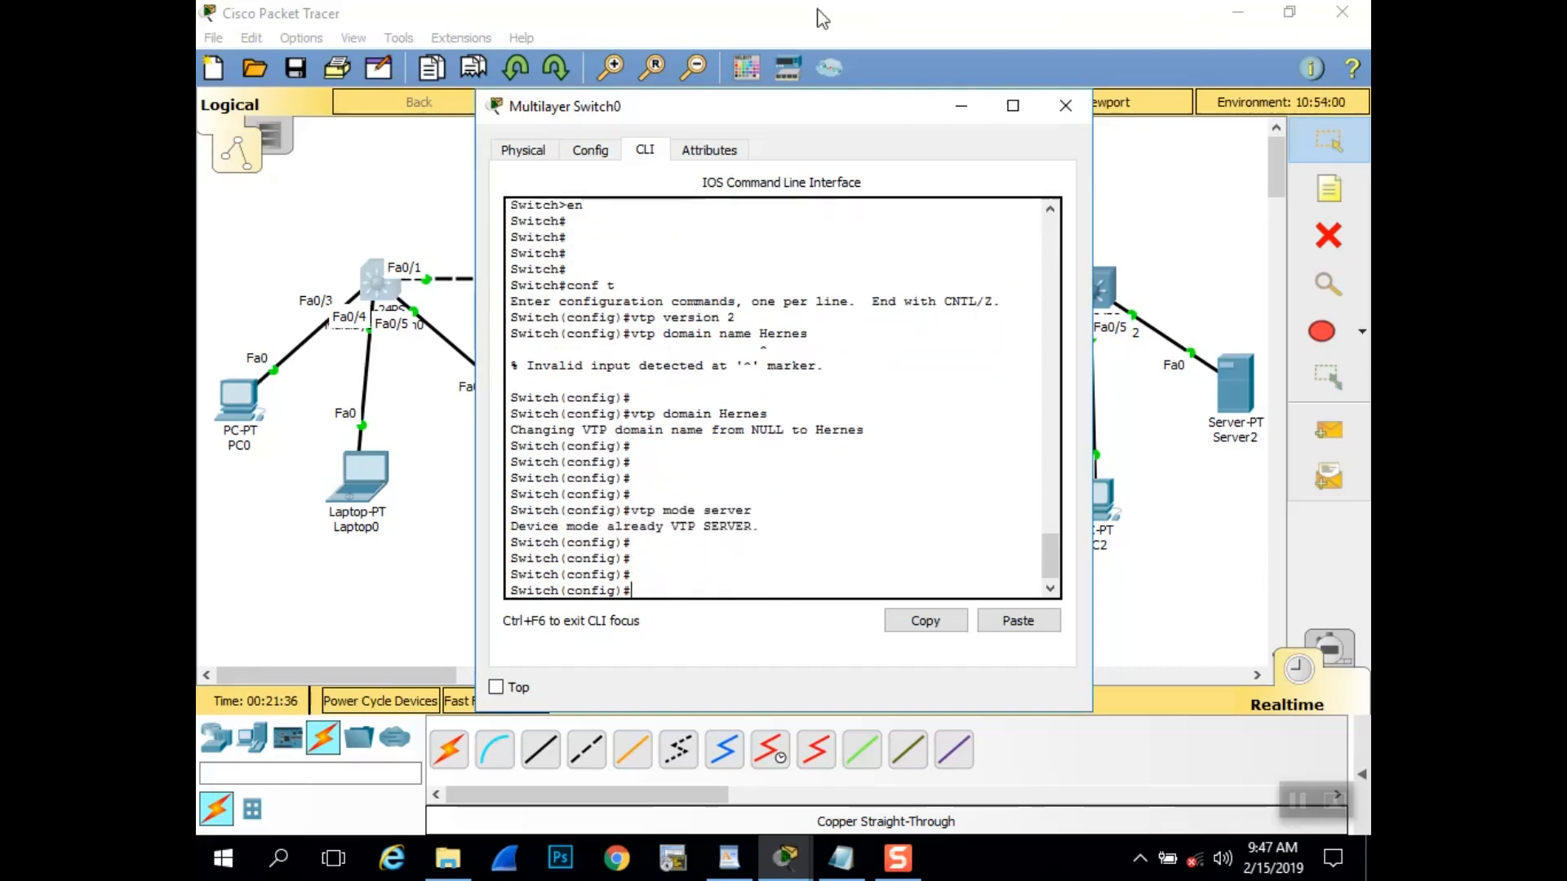
- Open the command line of Multilayer Switch1 and get past the initial configuration dialog to the user prompt
left_click(838, 19)
left_click(720, 281)
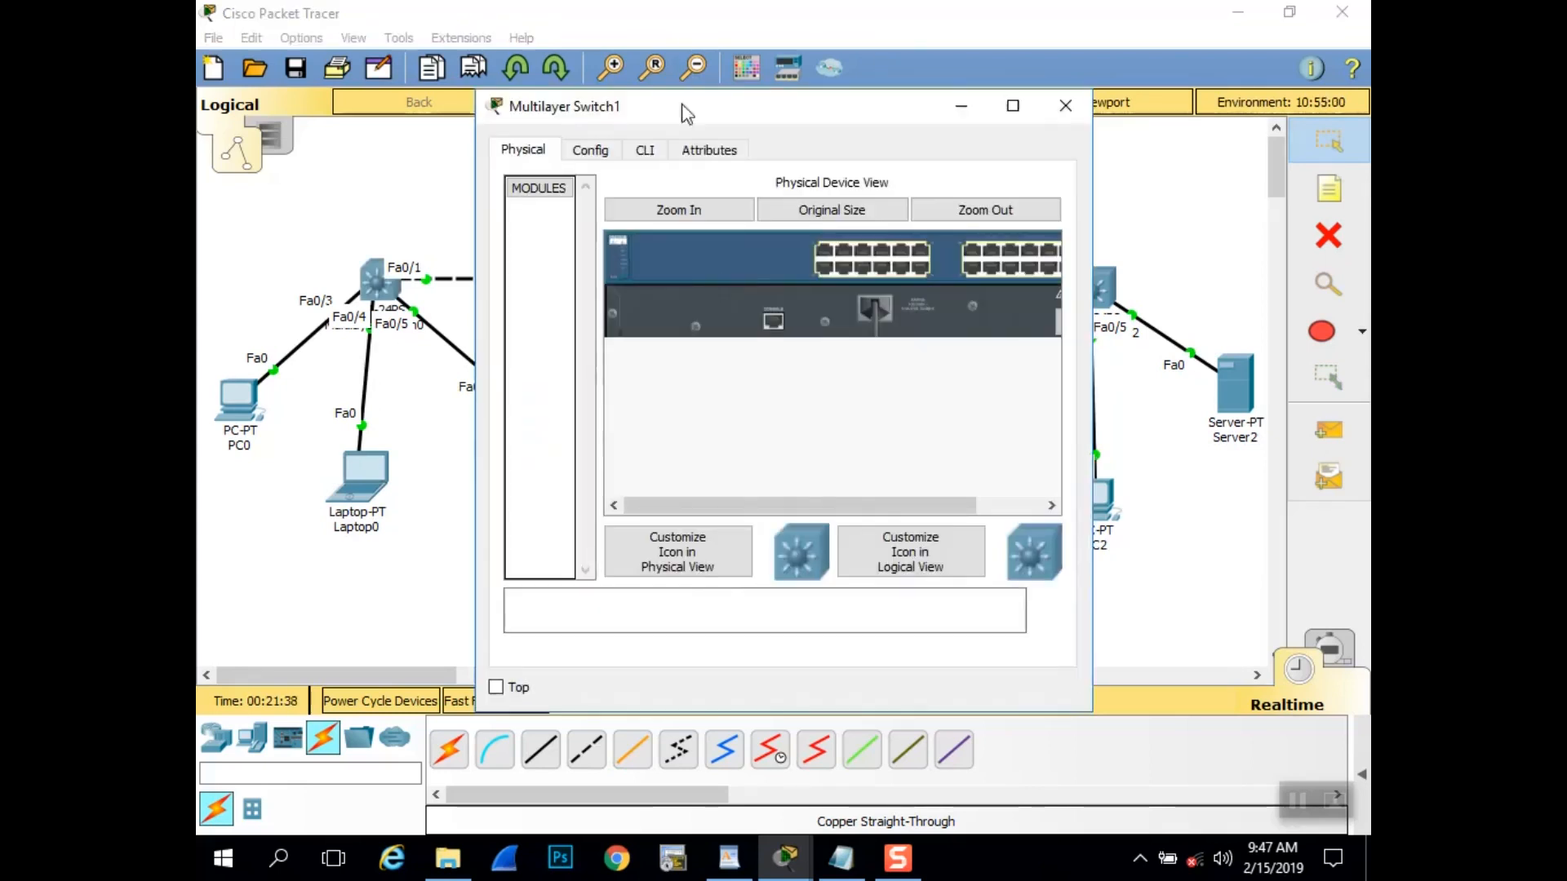
left_click(644, 152)
key("Return")
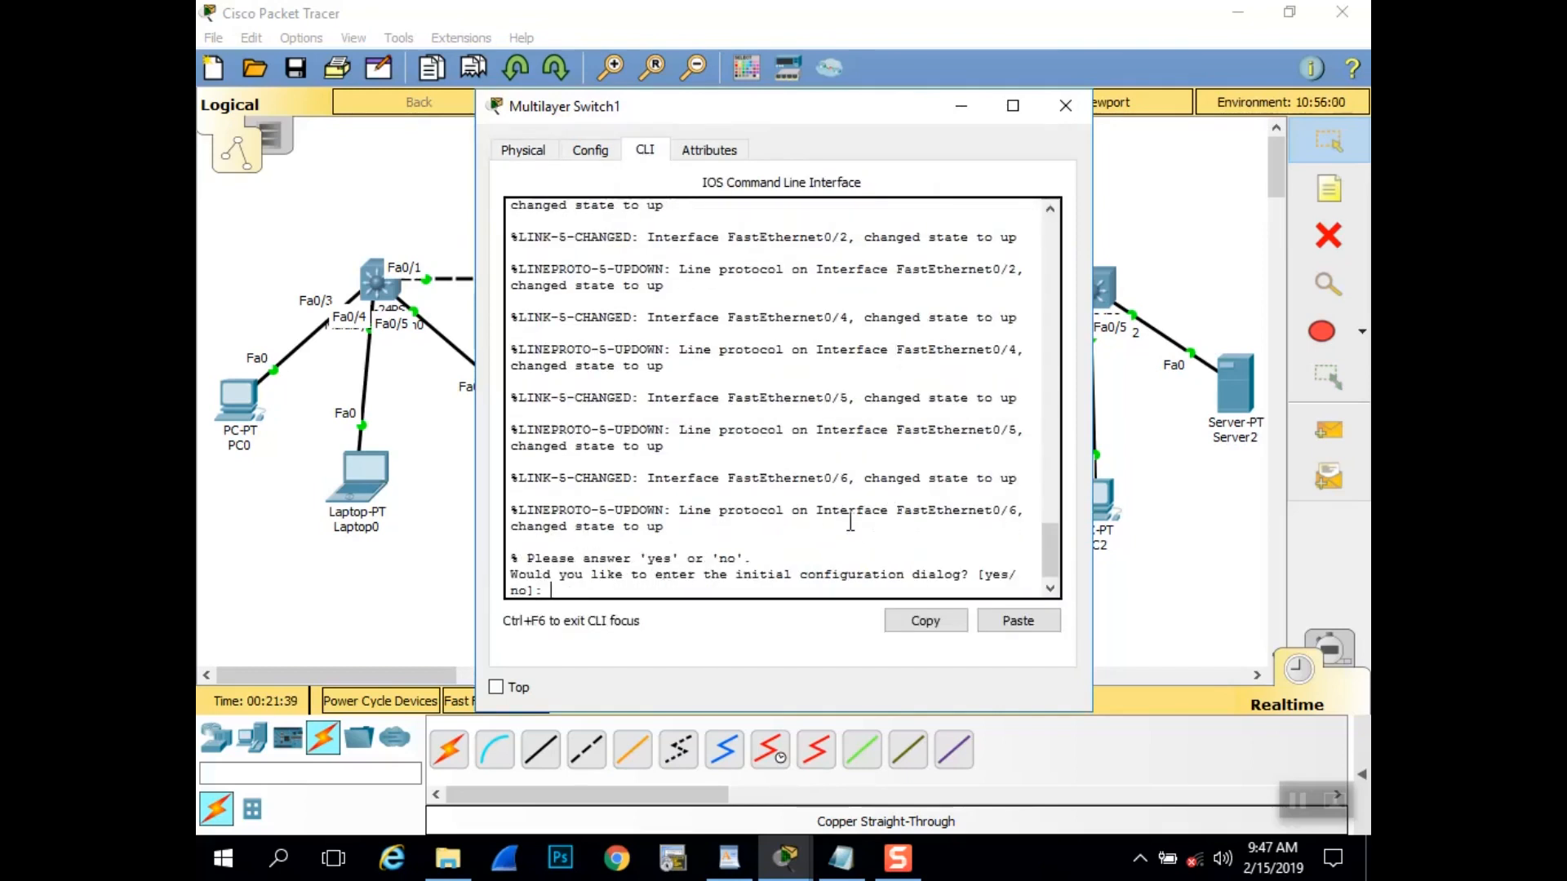
key("ctrl+c")
key("Return")
- Enter privileged mode with "en" and global configuration mode with "conf t" on Multilayer Switch1
type("en")
key("Return")
key("Return")
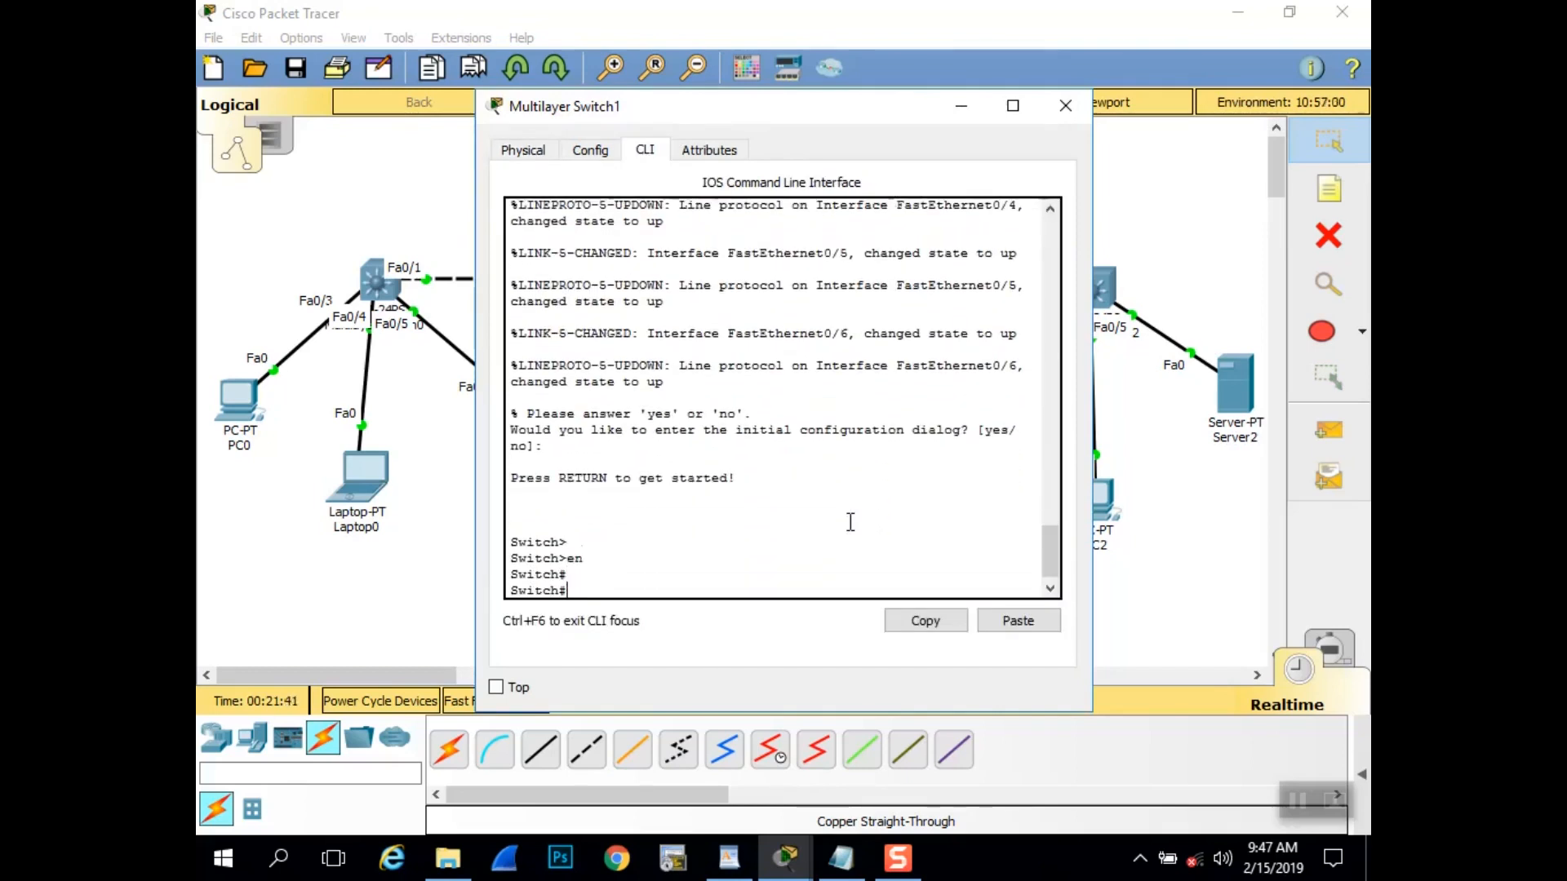
key("Return")
type("ch#conf t")
key("Return")
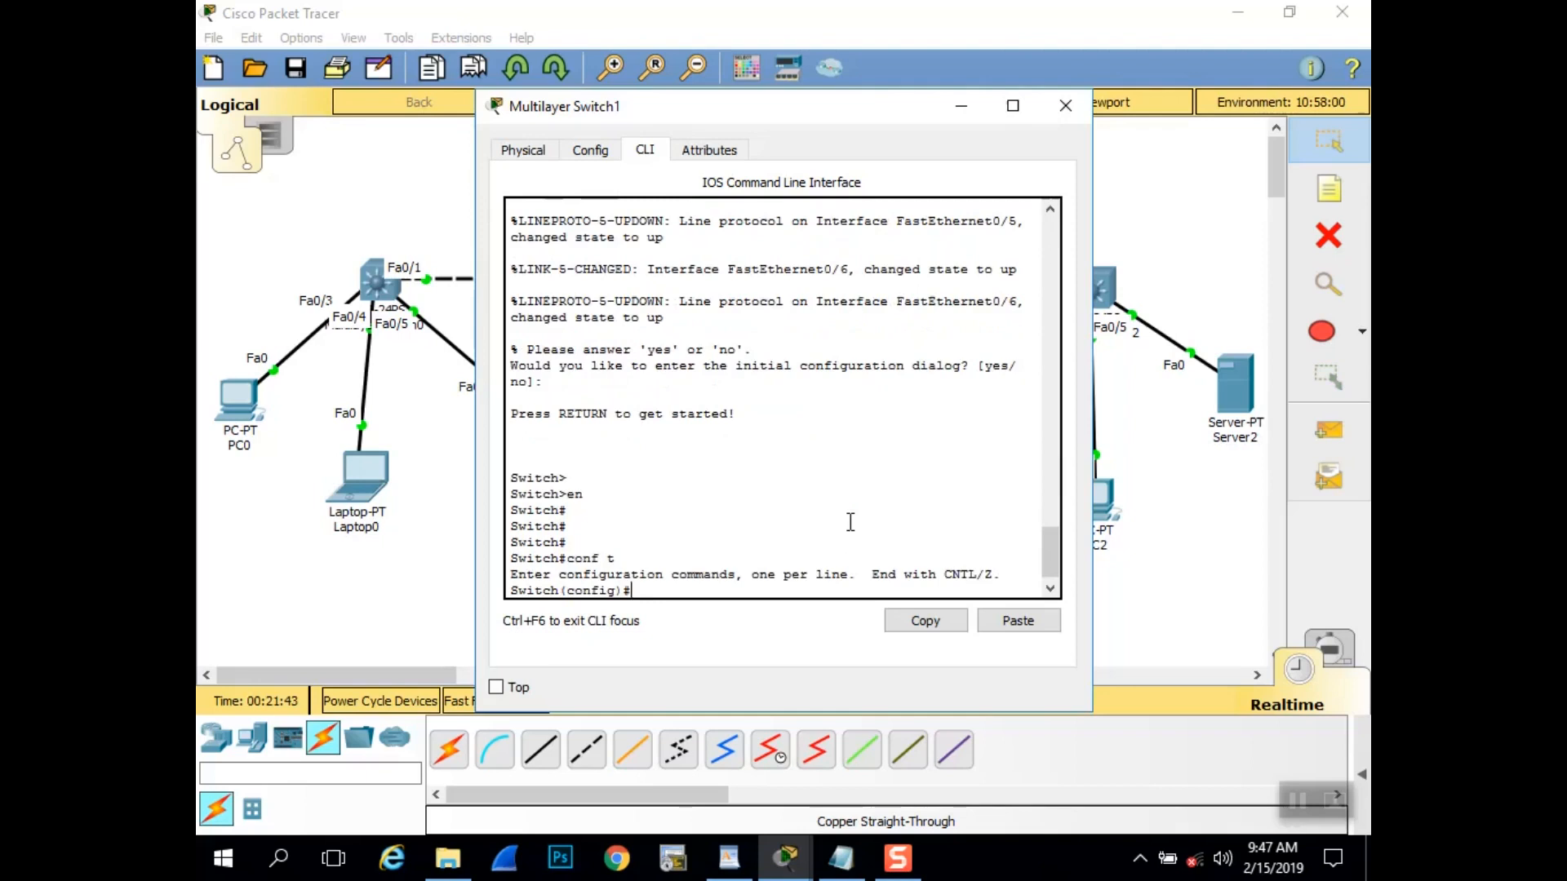
- Configure Multilayer Switch1 with "vtp version 2" and "vtp domain Hernes"
type("vtp version 2")
key("Return")
type("vtp")
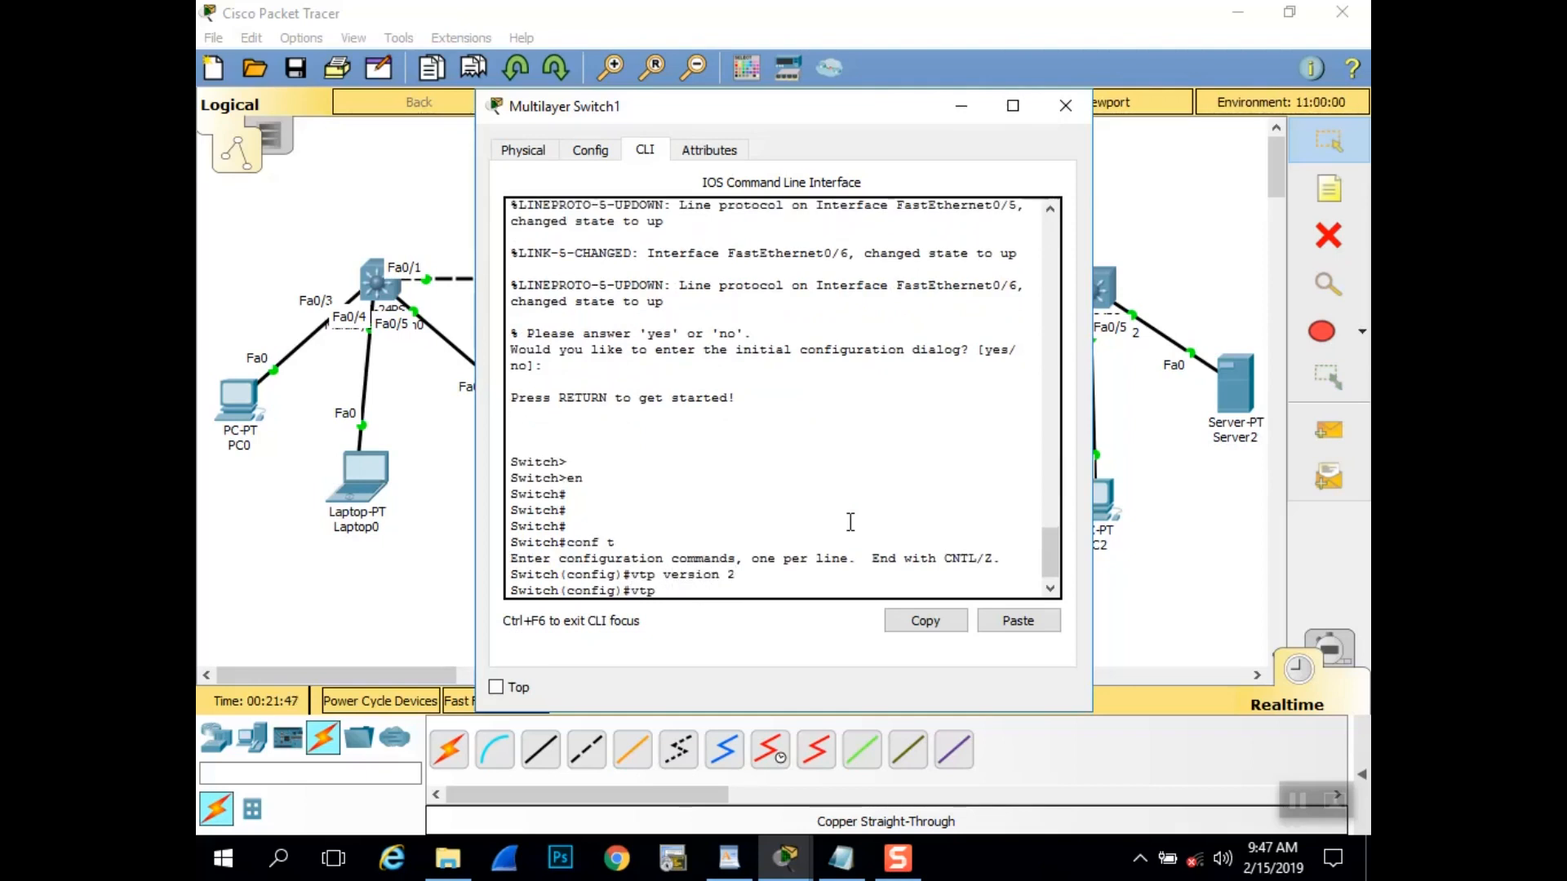
type(" domain Hernes")
key("Return")
key("Return")
key("Return")
key("Return")
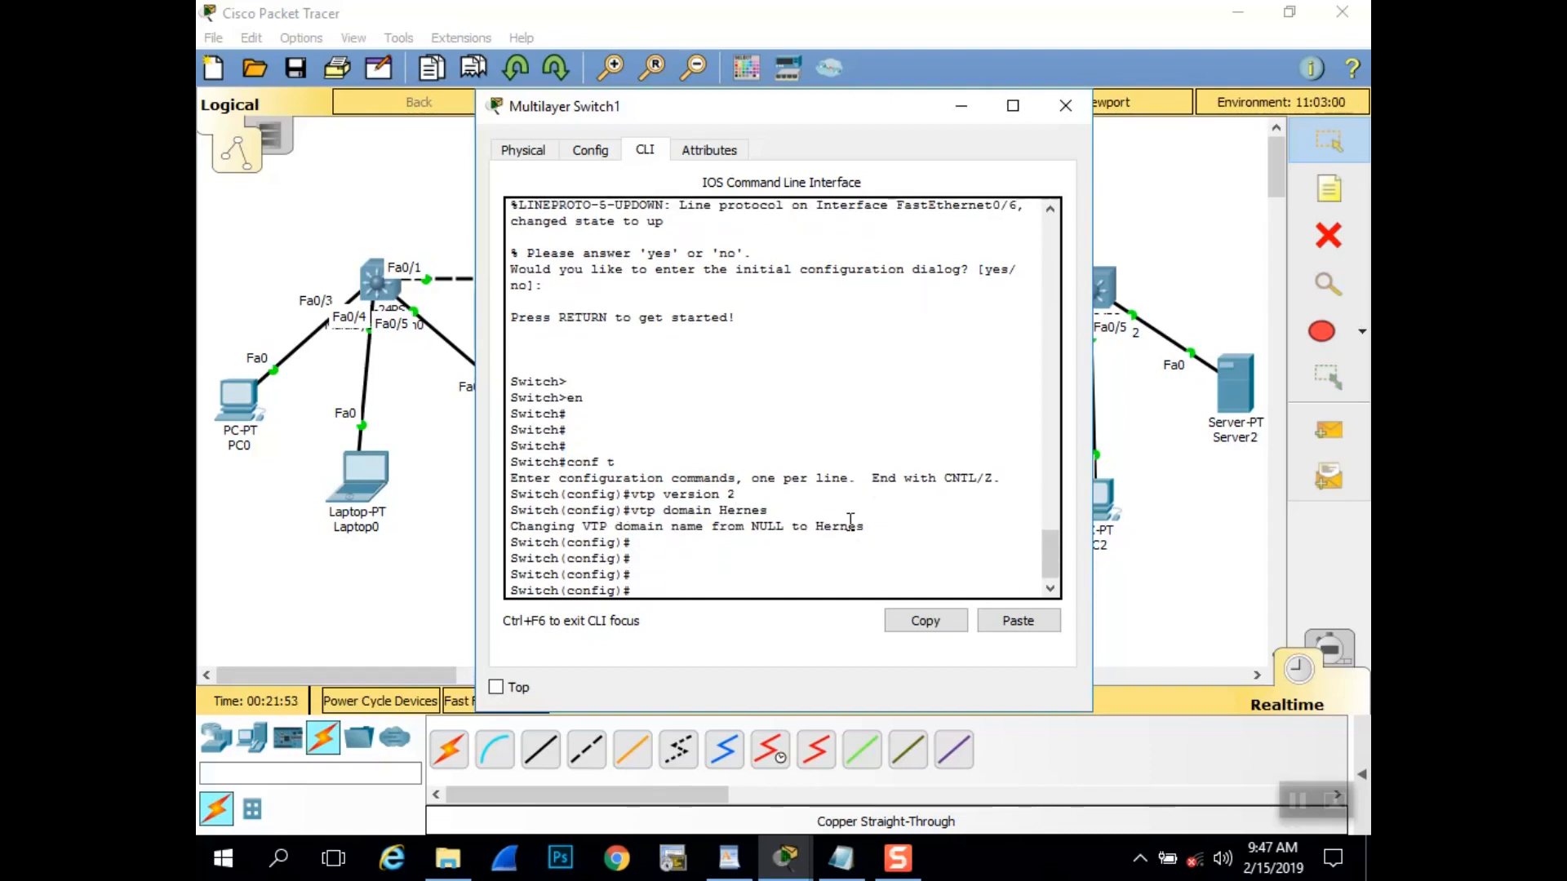
- Set Multilayer Switch1 as a VTP client with the command "vtp mode client"
type("vtp md")
type("de client")
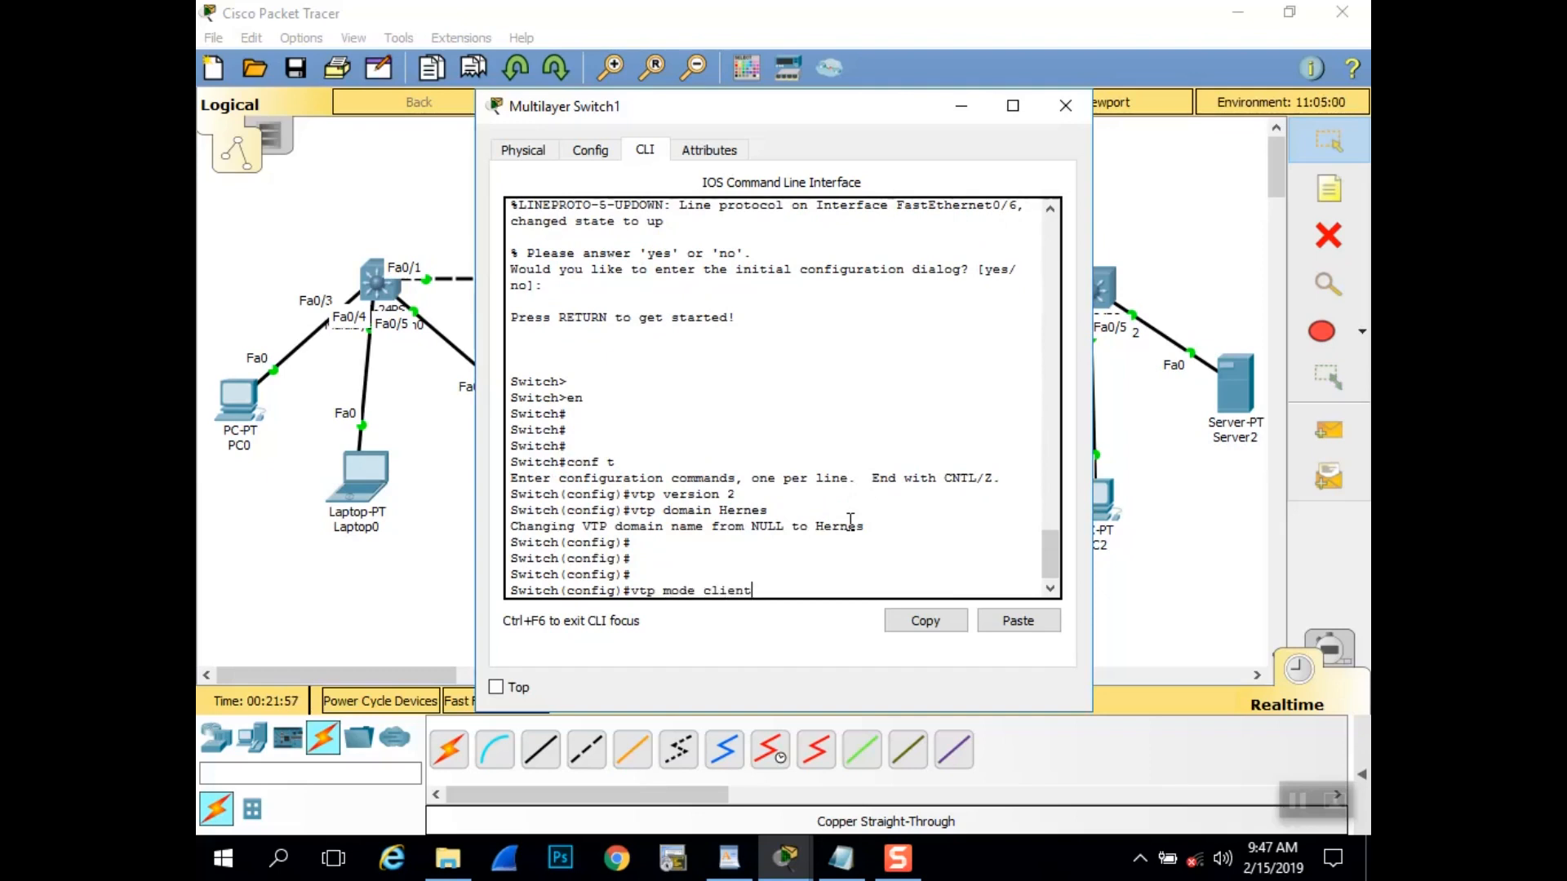
key("Return")
key("Return")
key("Return")
- Open the command line of Multilayer Switch2 and get past the initial configuration dialog to the user prompt
left_click(959, 8)
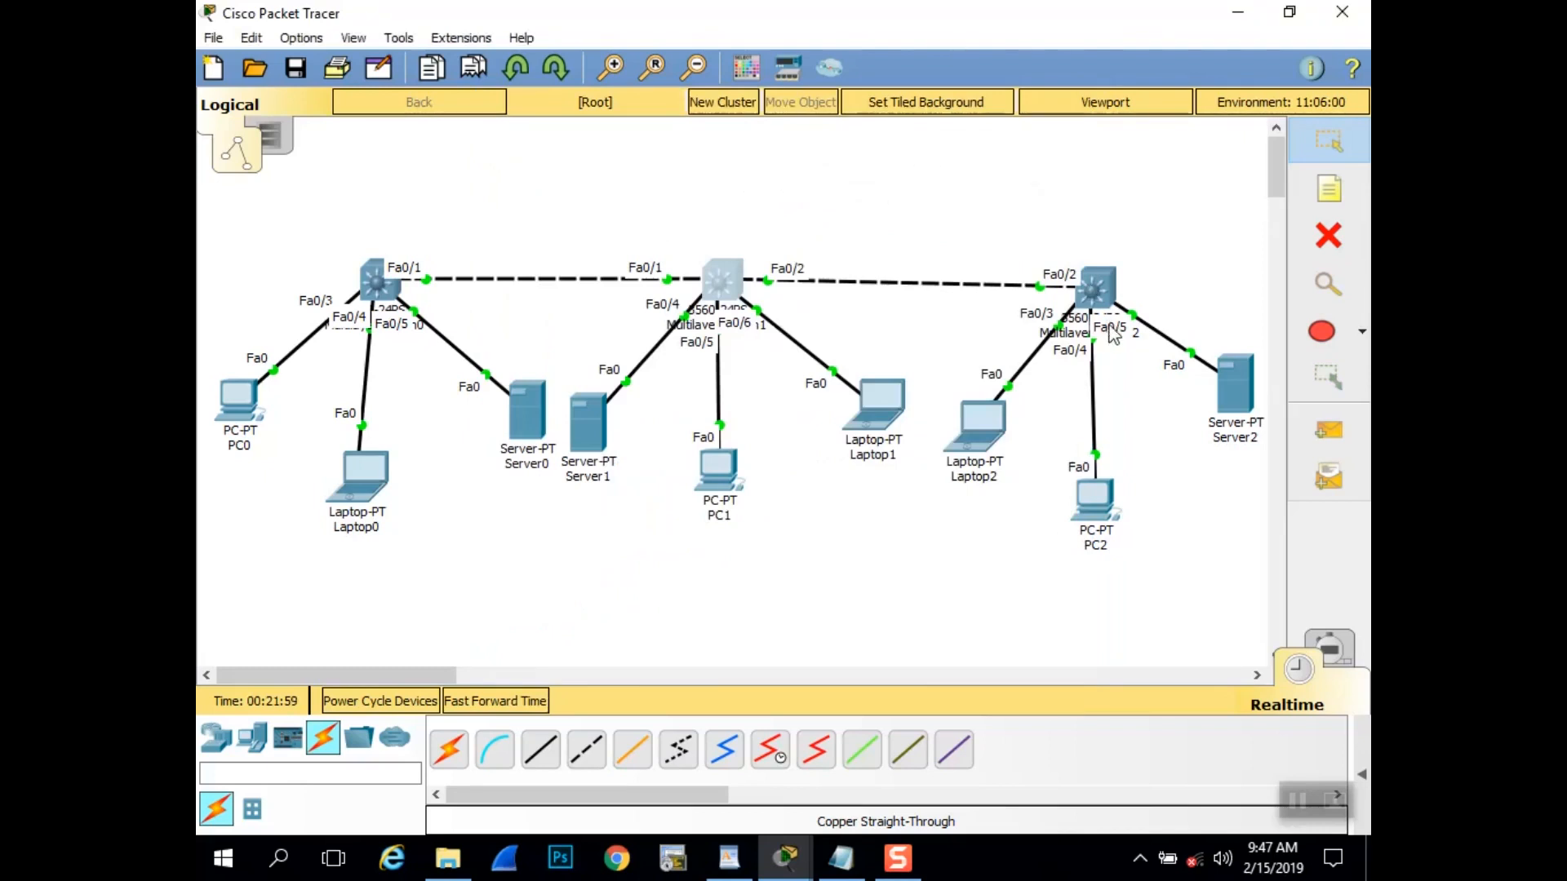
left_click(1095, 288)
left_click(658, 155)
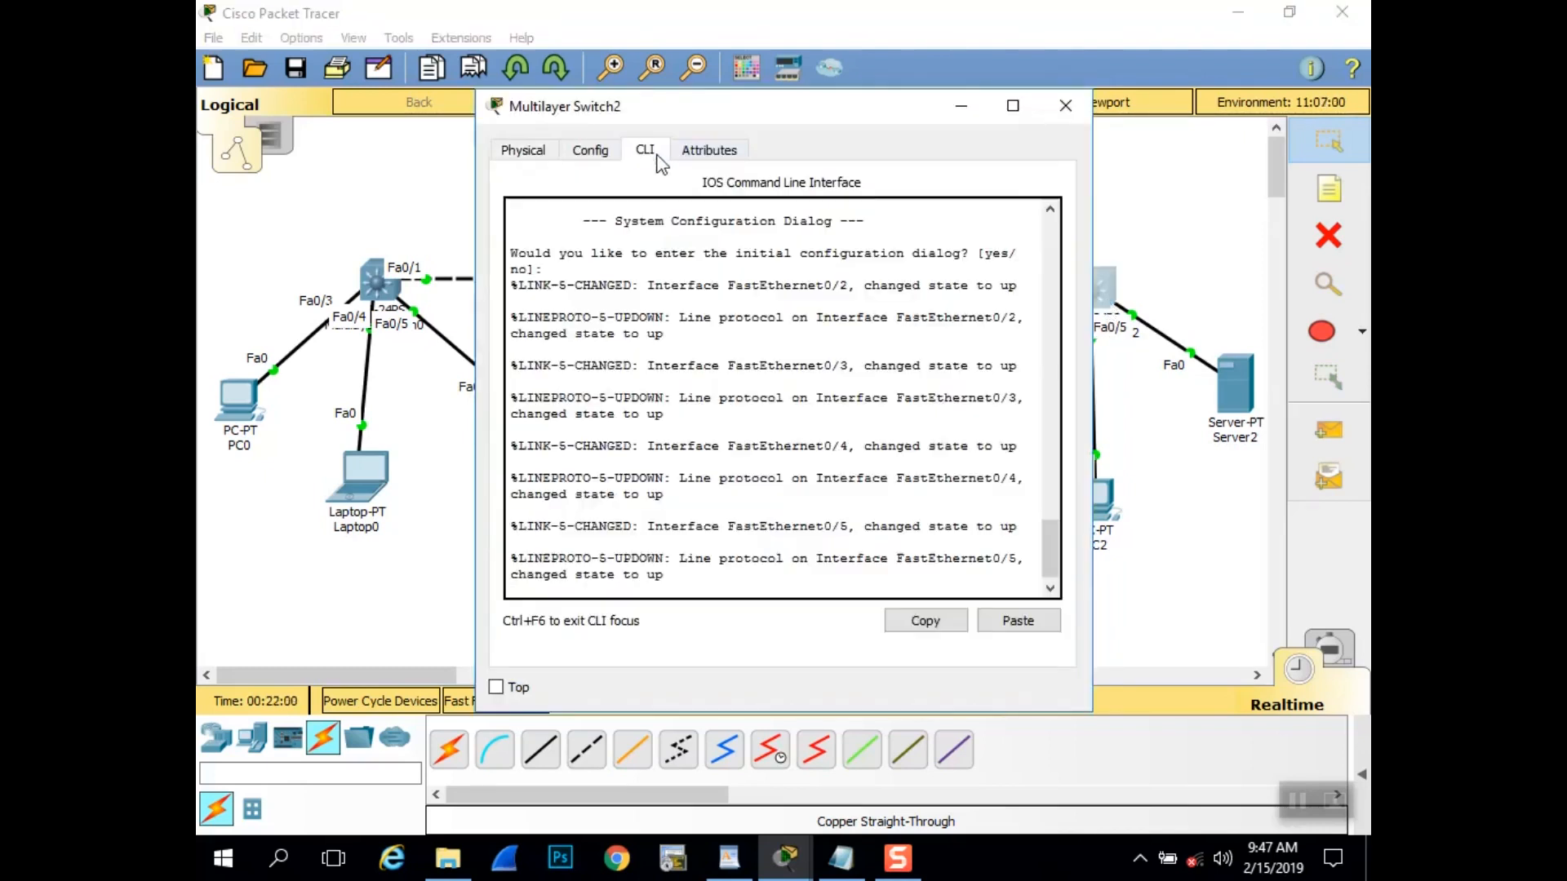
left_click(789, 411)
key("Return")
key("Return")
key("Return")
key("Return")
- Enter privileged mode with "en" and global configuration mode with "conf t" on Multilayer Switch2
type("en")
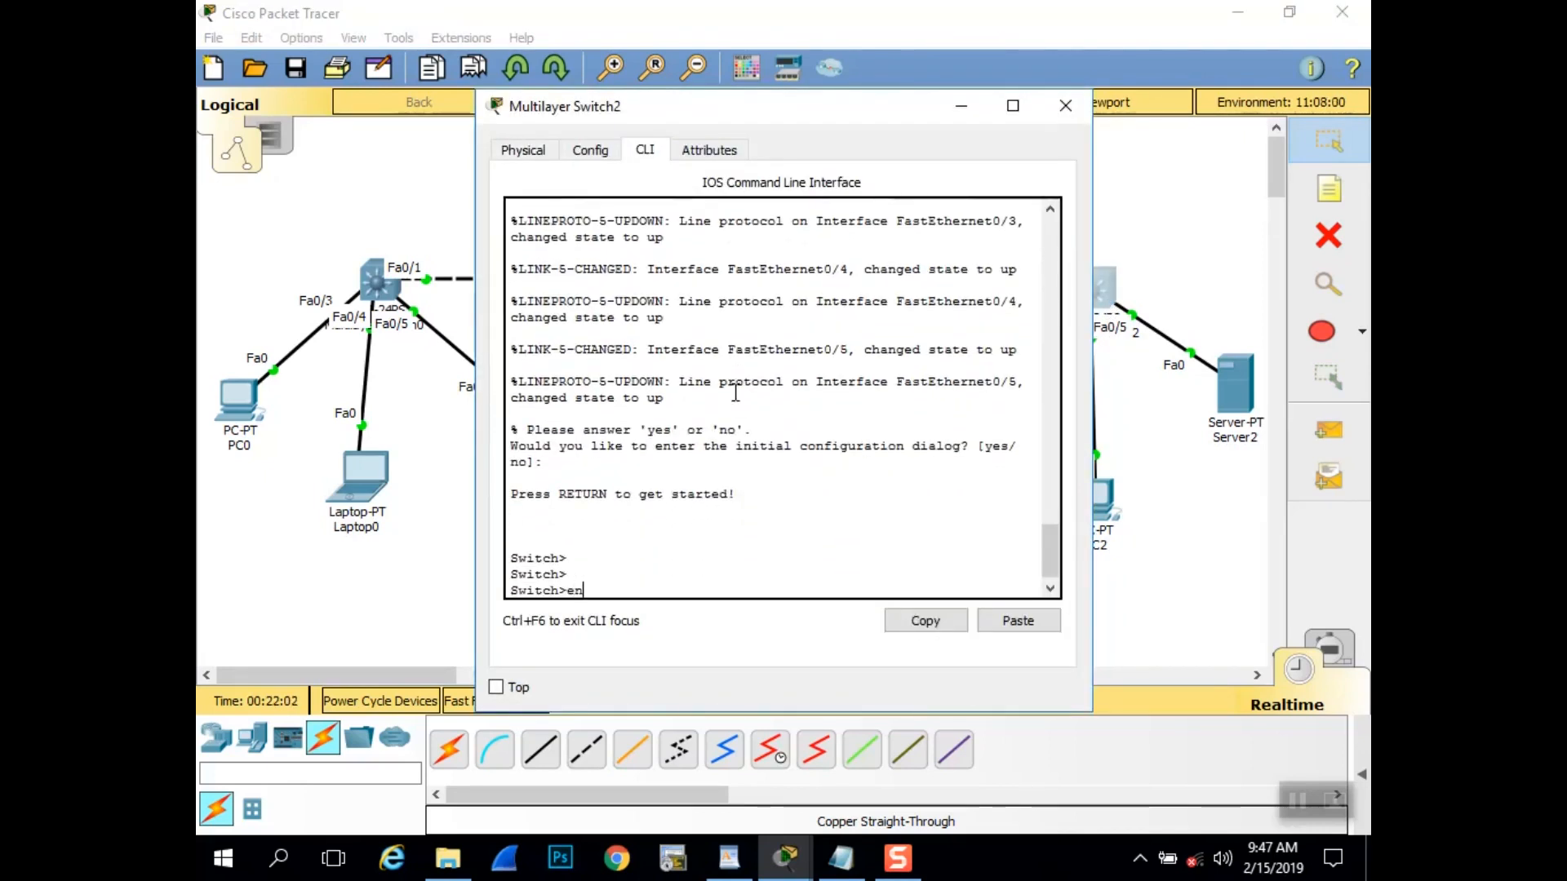
key("Return")
key("Return")
type("conf t")
key("Return")
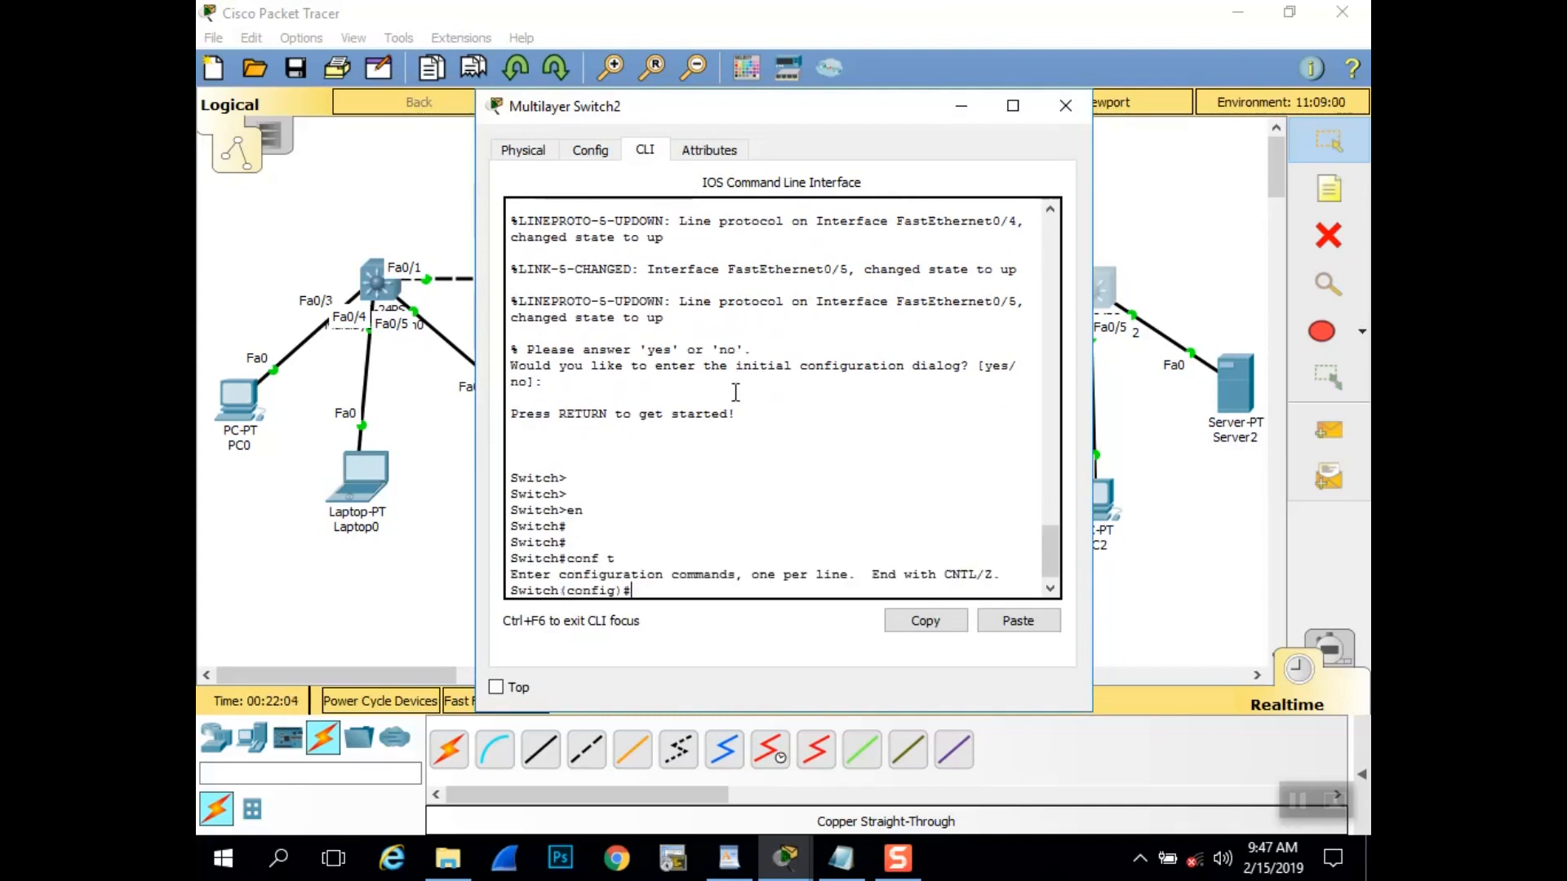
- Set the VTP version on Multilayer Switch2 with the command "vtp version 2"
type("vtp")
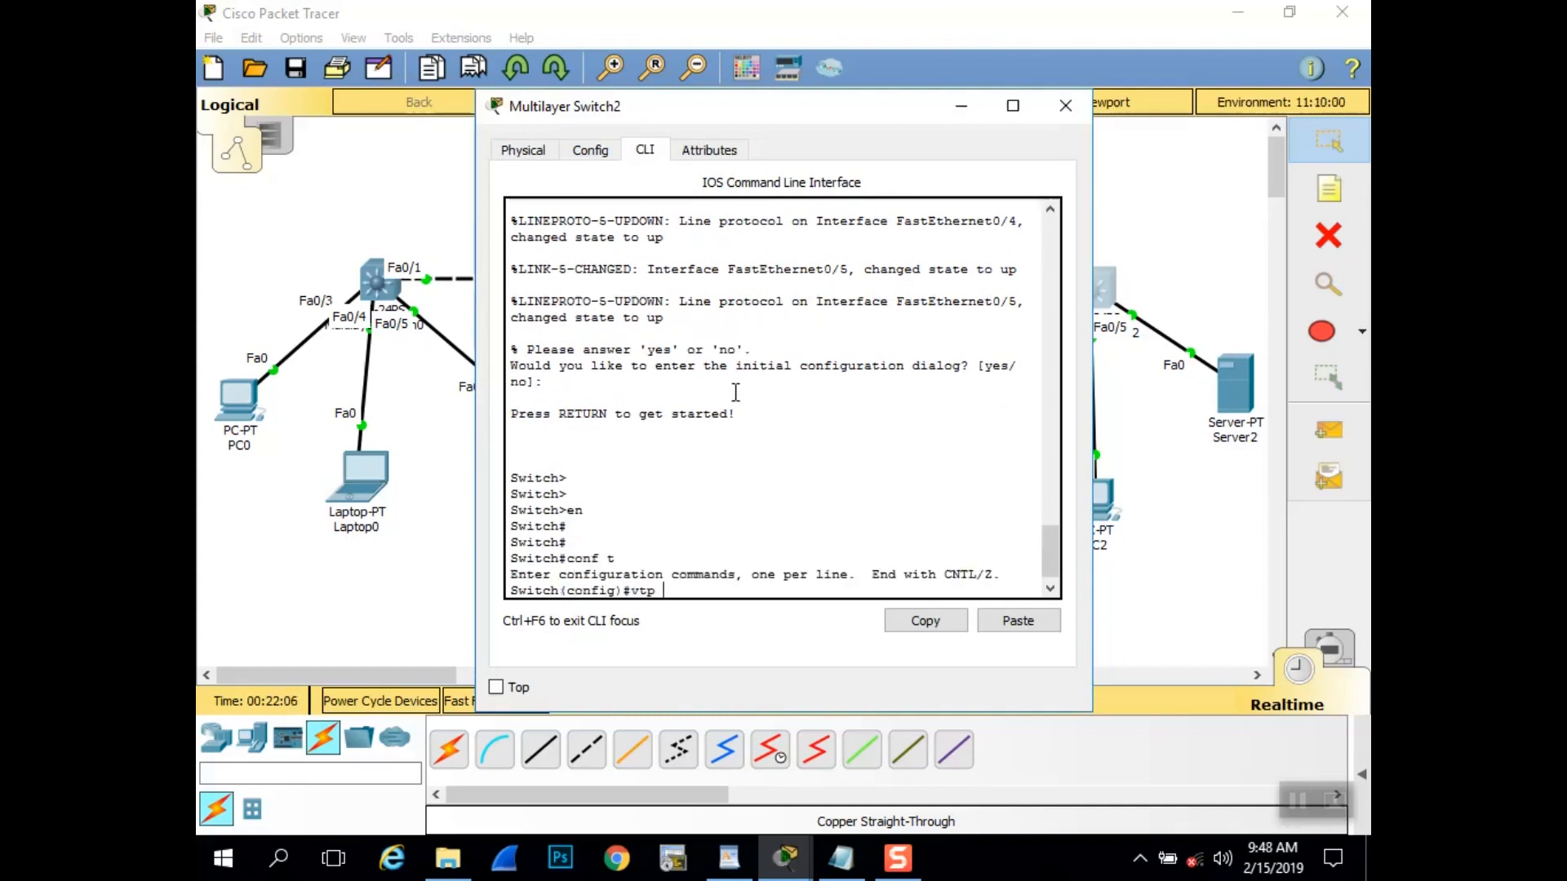
type(" version 2")
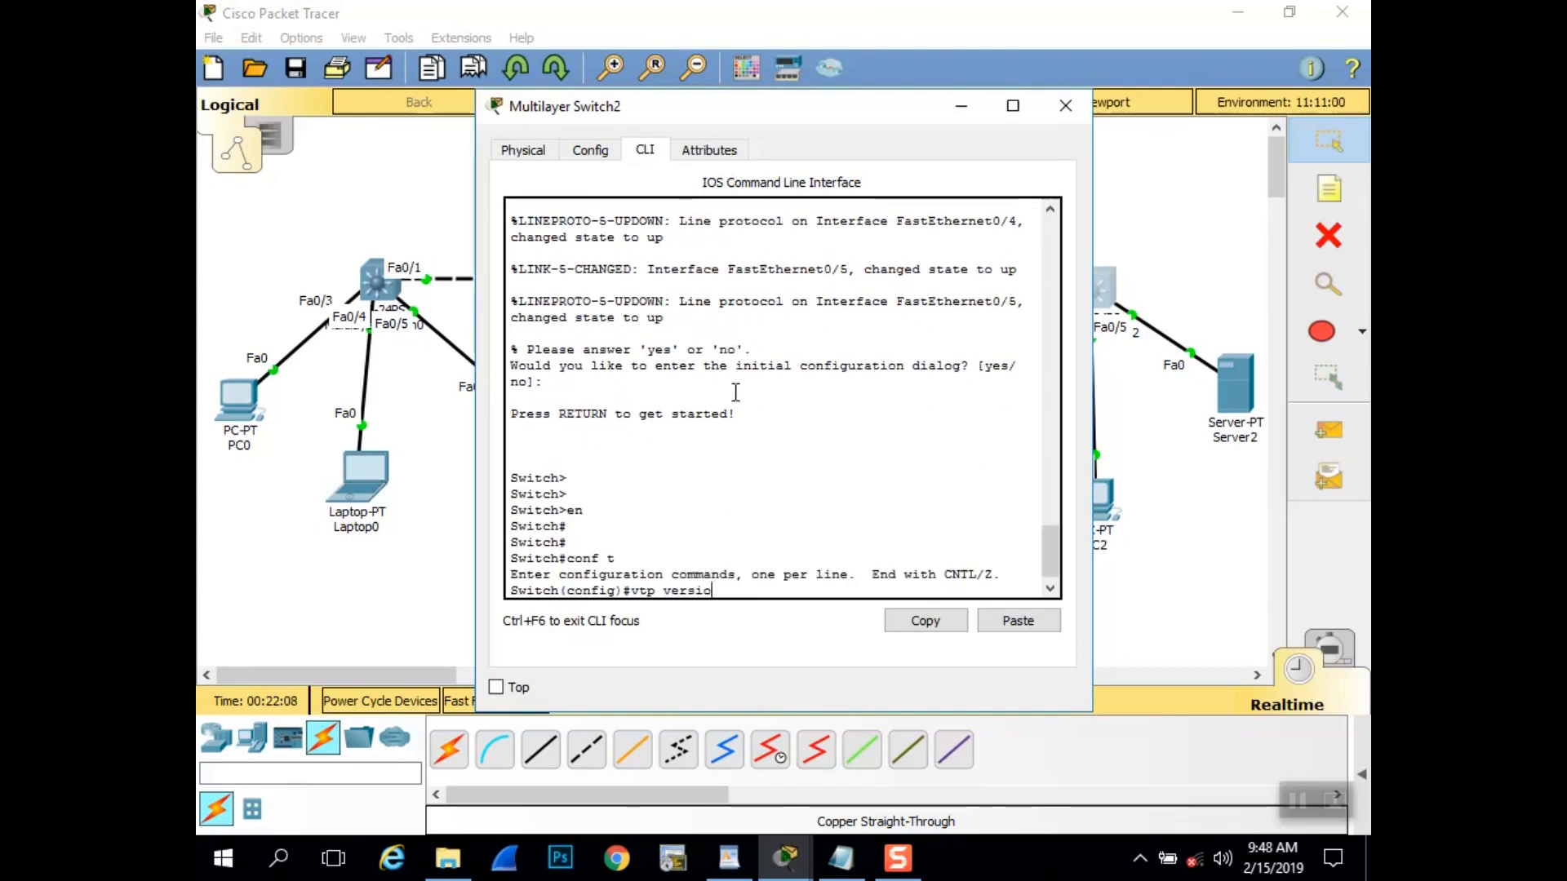
key("Return")
key("Return")
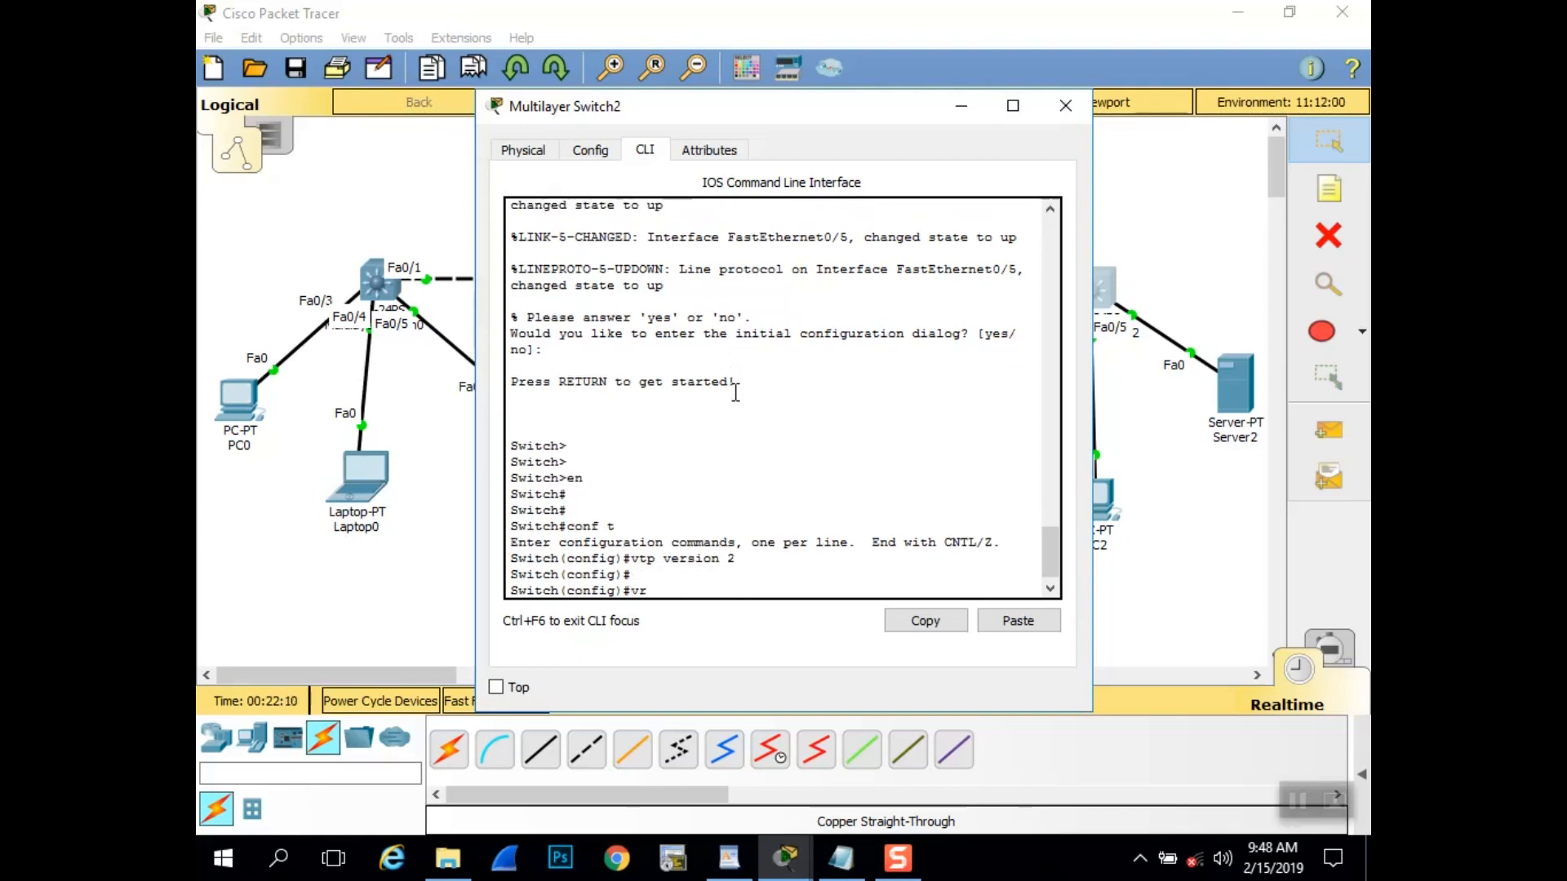
- Assign Multilayer Switch2 to the VTP domain Hernes with the command "vtp domain Hernes"
type("vr")
key("BackSpace")
type("tp domain Hernes")
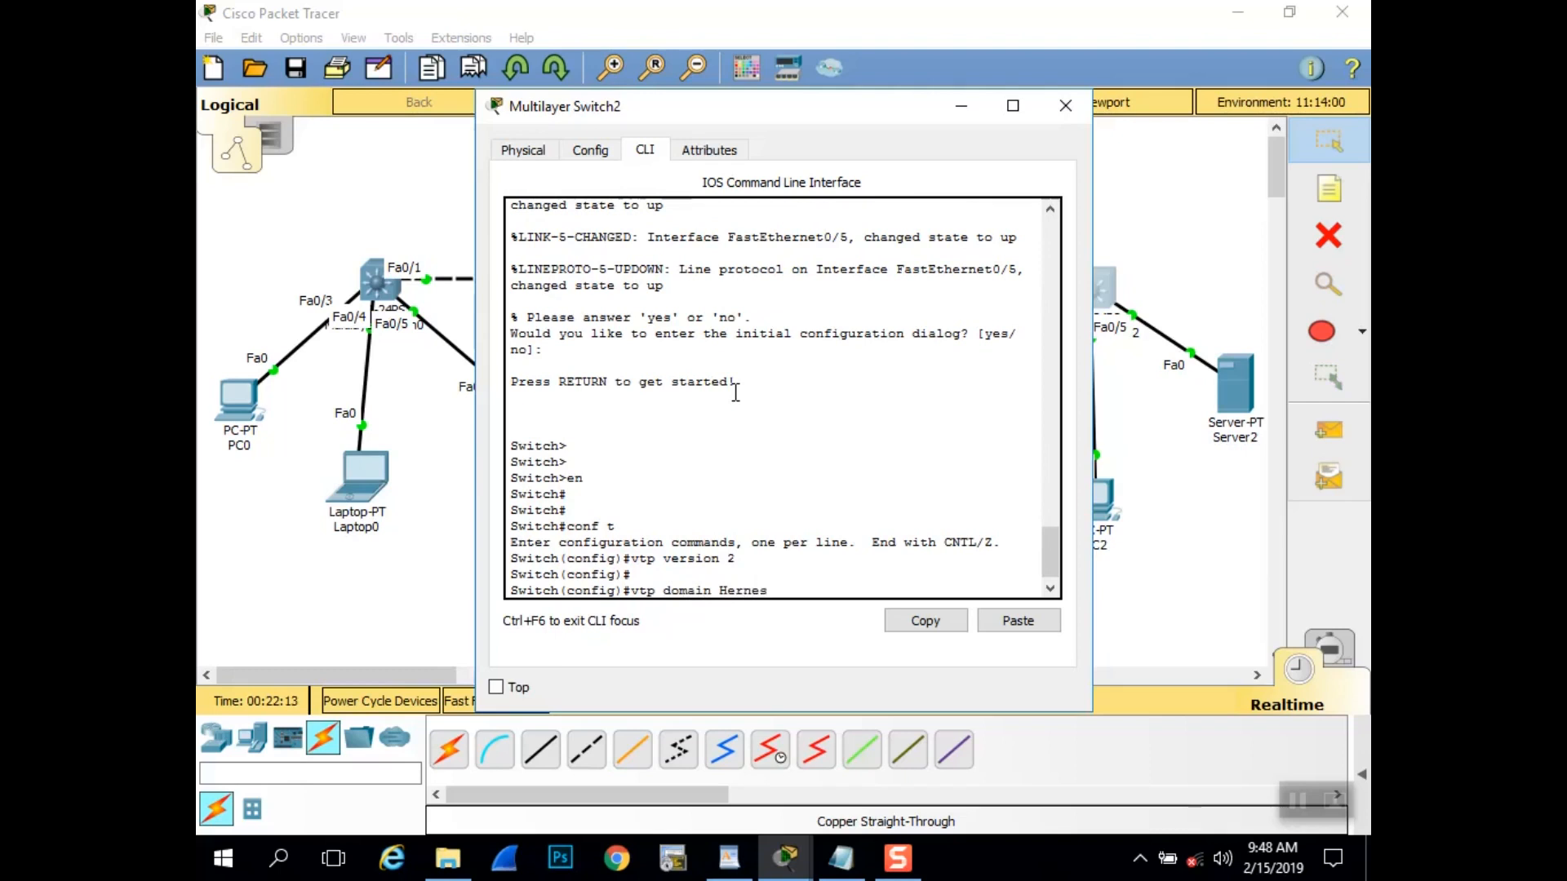
key("Return")
key("Return")
key("Return")
- Put Multilayer Switch2 in VTP transparent mode with the command "vtp mode transparent"
type("vtp m")
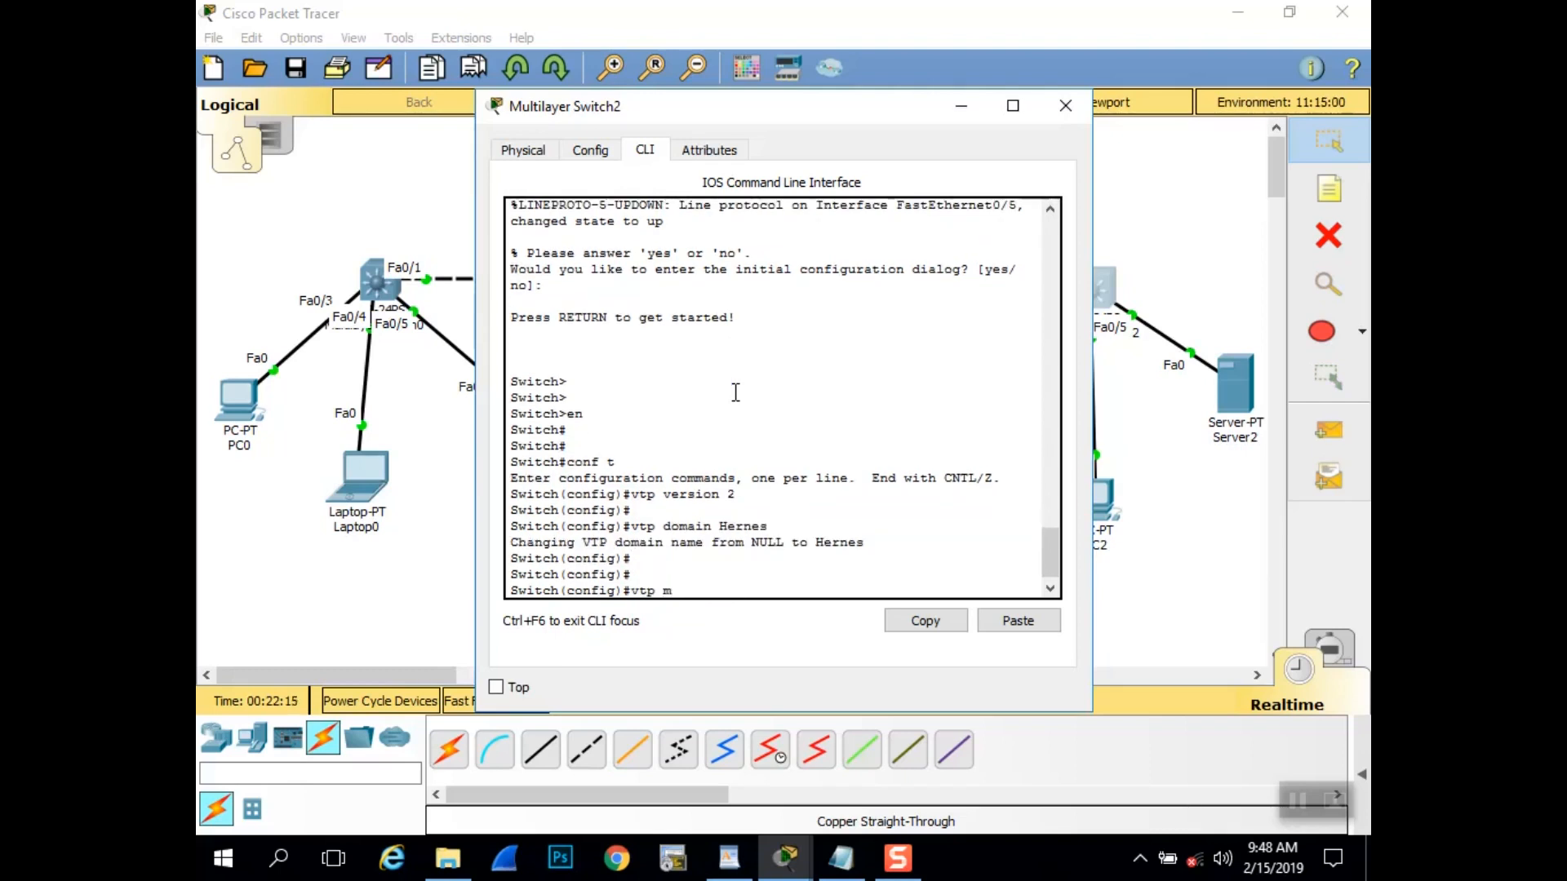
type("ode transperent")
key("Return")
key("Return")
key("Return")
key("Return")
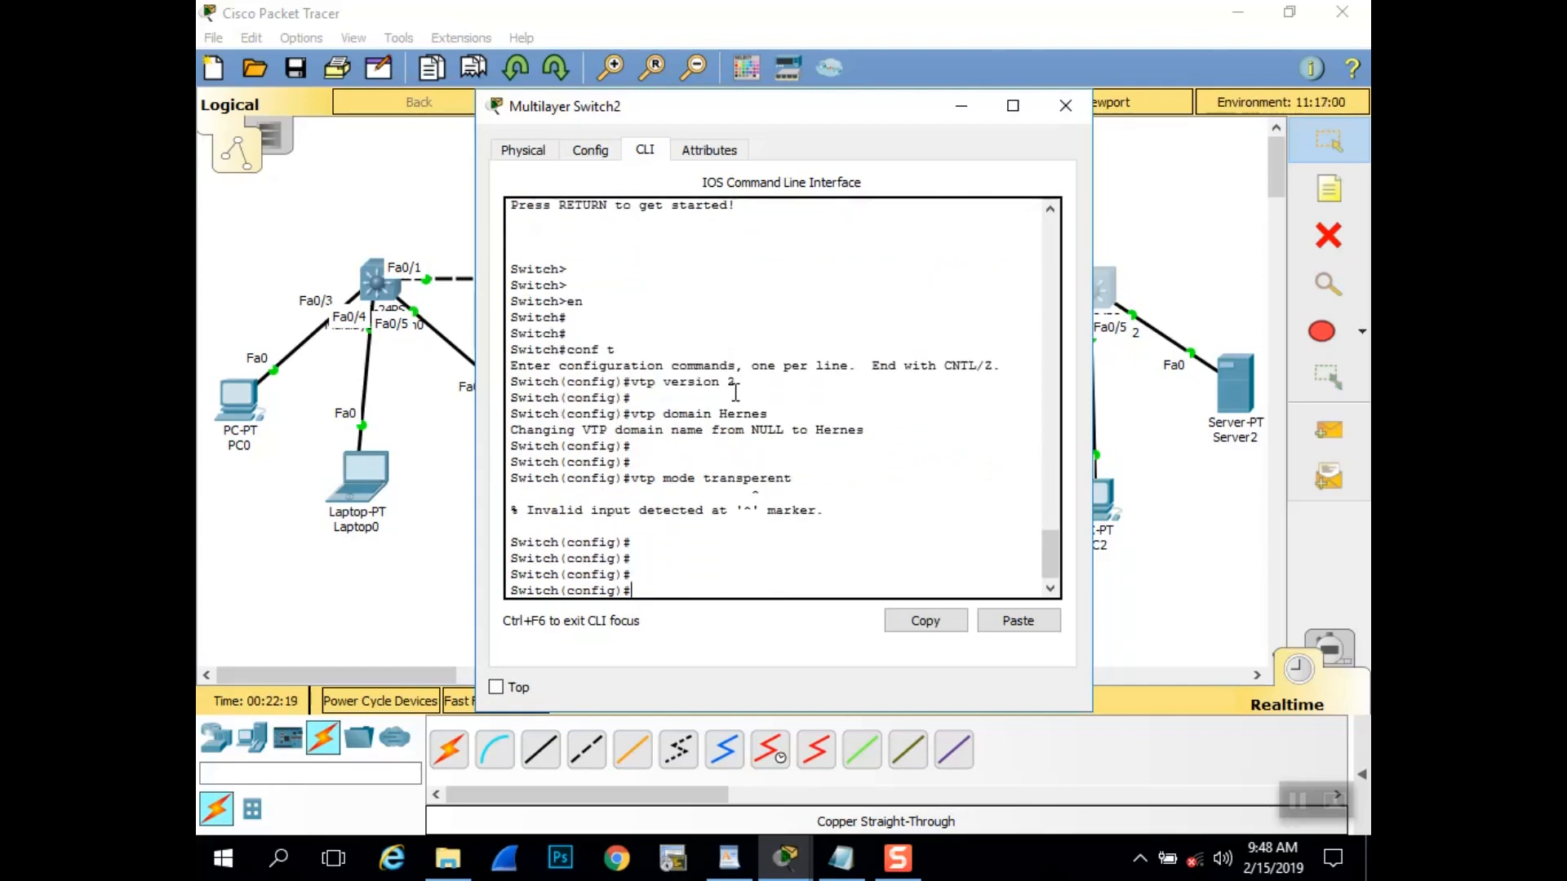
key("Up")
key("Left")
key("Left")
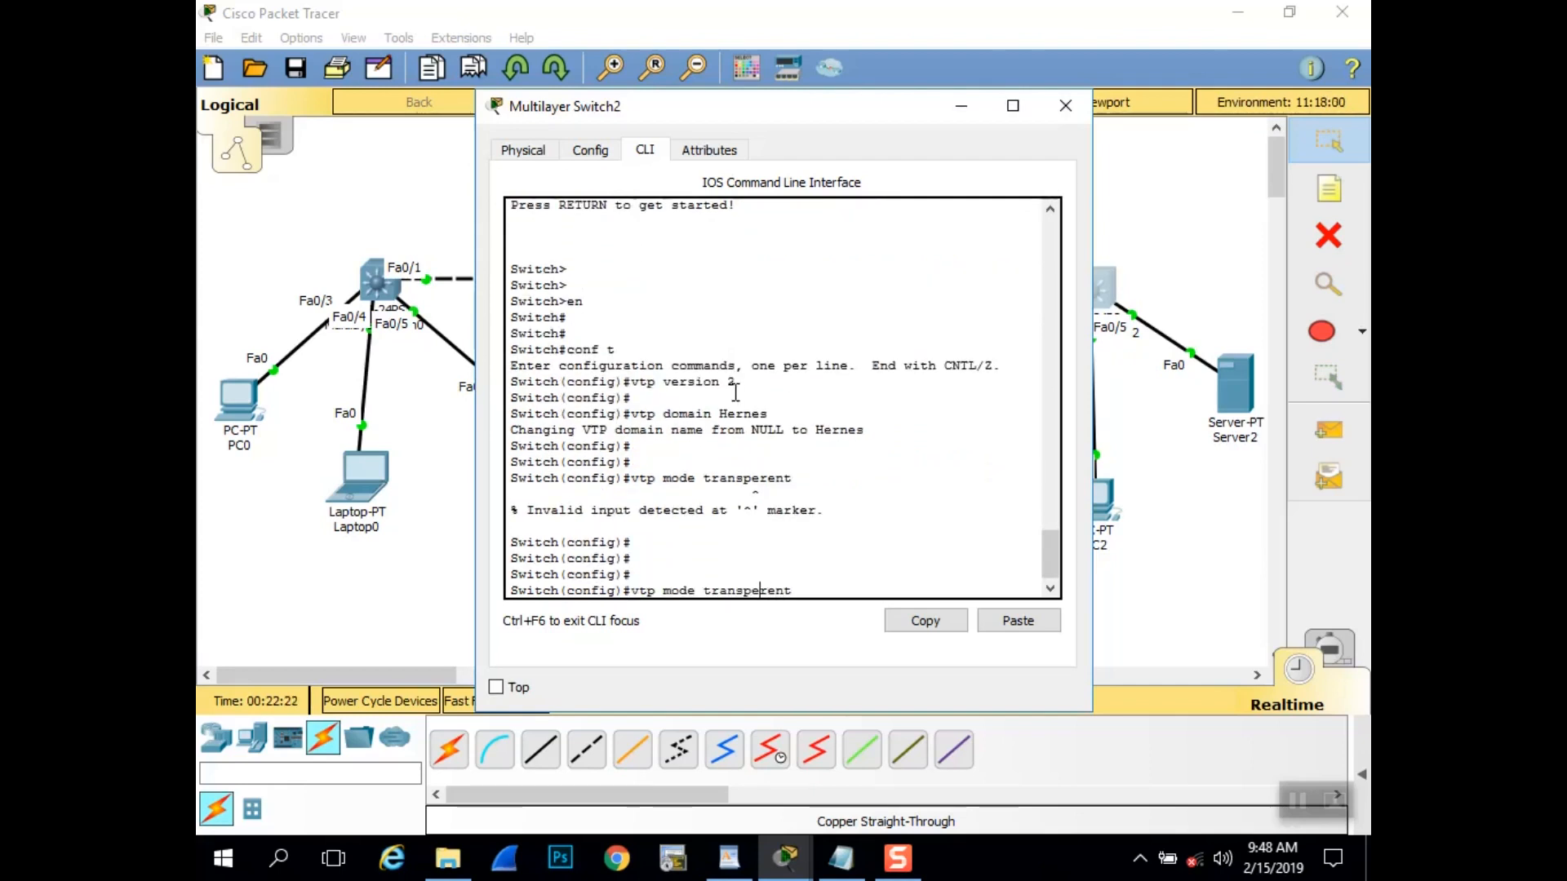
key("Return")
key("Return")
key("Return")
key("Return")
key("Return")
key("Return")
key("Return")
key("Return")
key("Return")
key("Return")
key("Return")
key("Return")
key("Return")
key("Return")
key("Return")
key("Return")
key("Return")
key("Return")
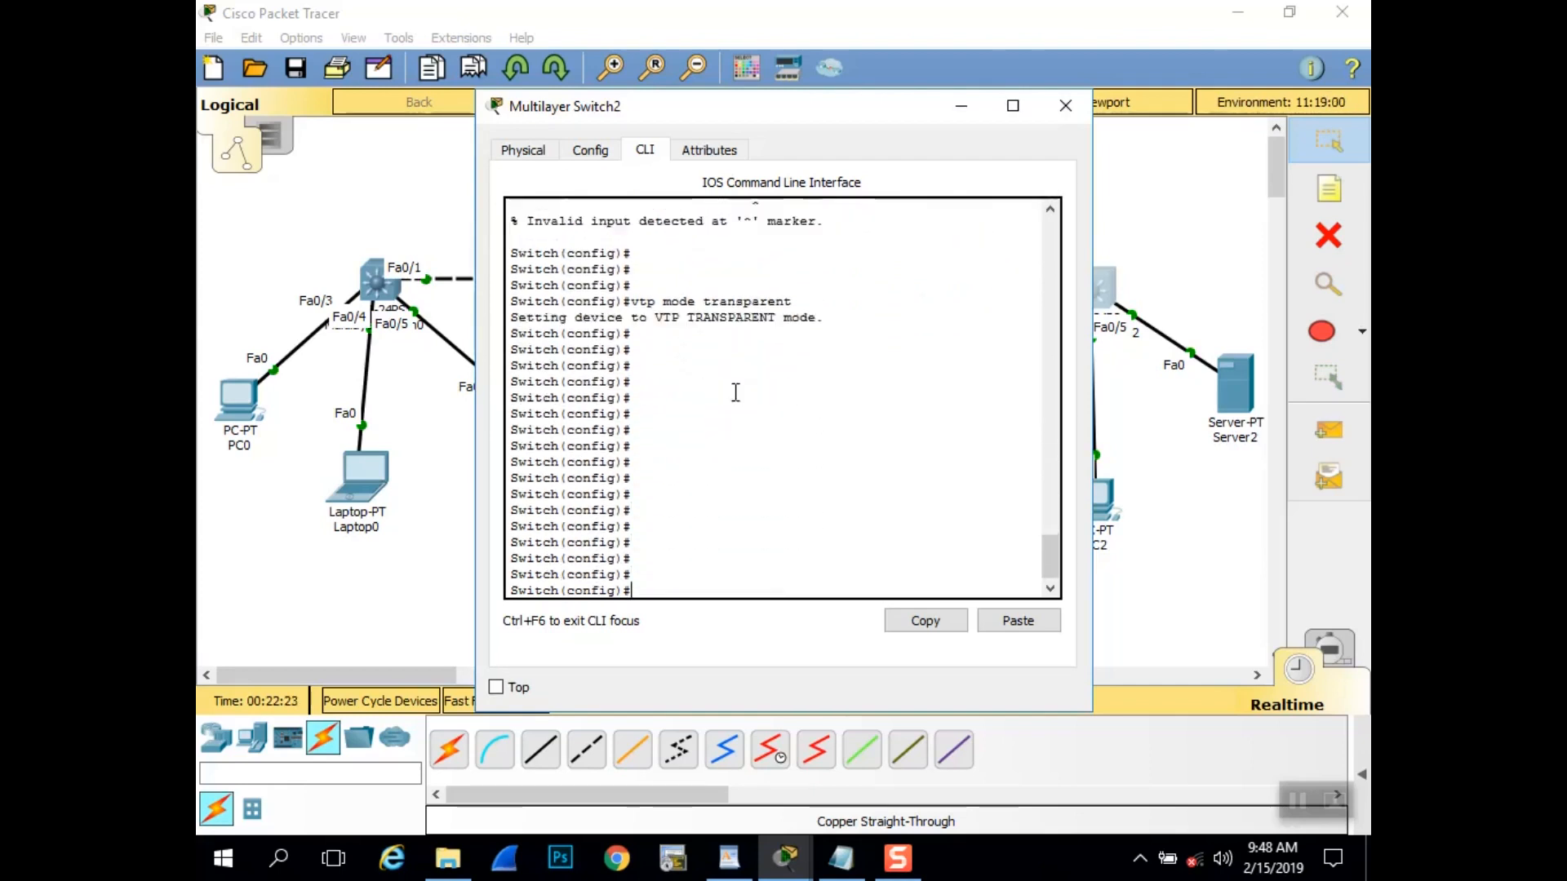
- Consult the VTP checklist in Notepad and highlight its "creating vlan" item
key("alt+Tab")
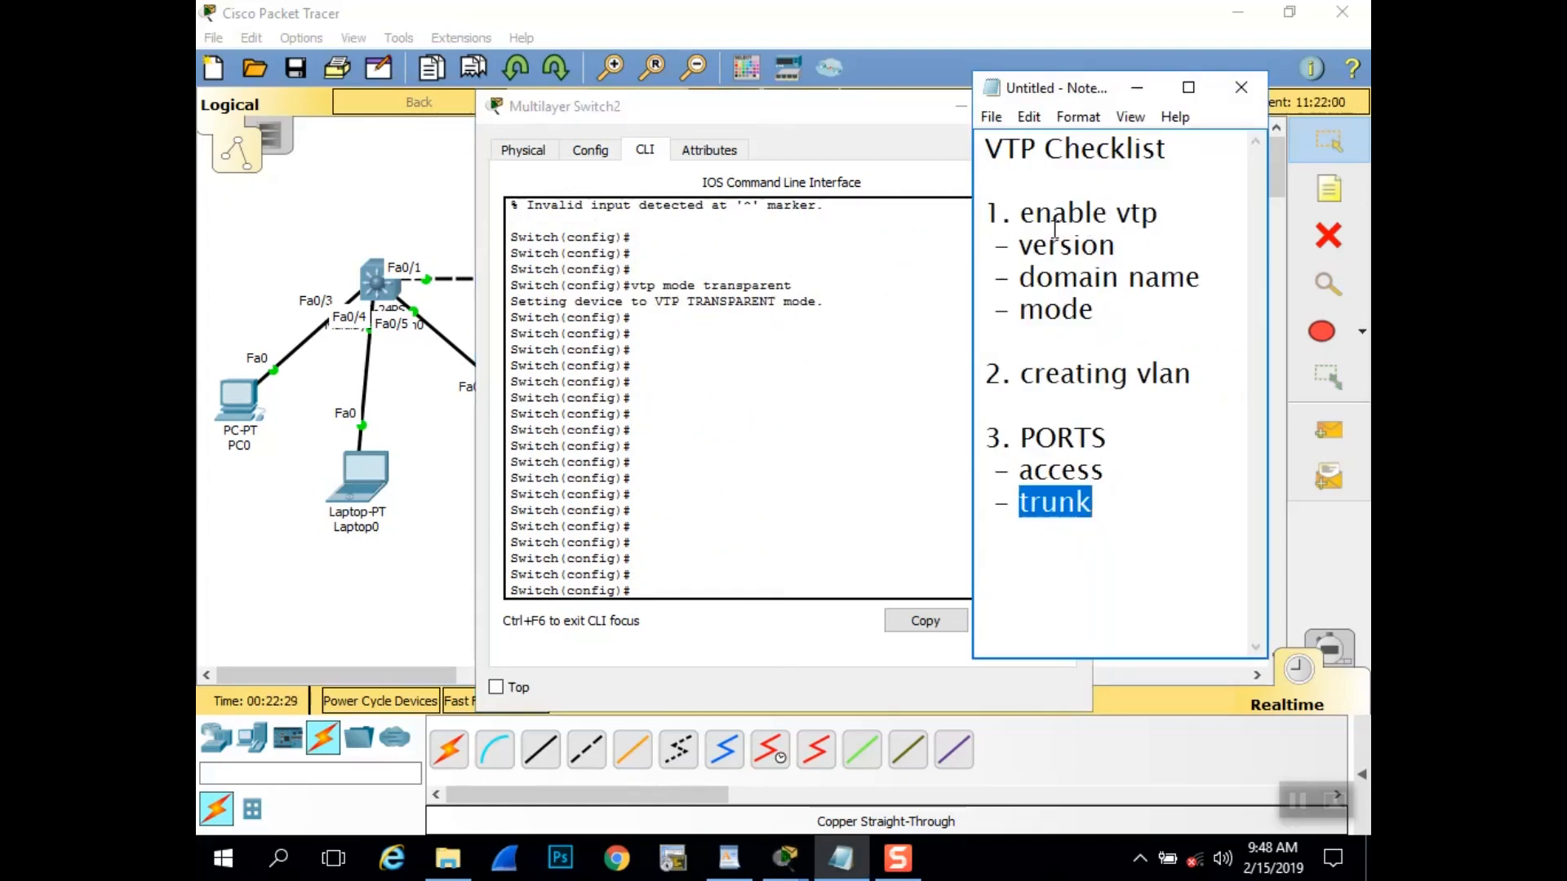
left_click(808, 126)
left_click_drag(808, 126, 789, 136)
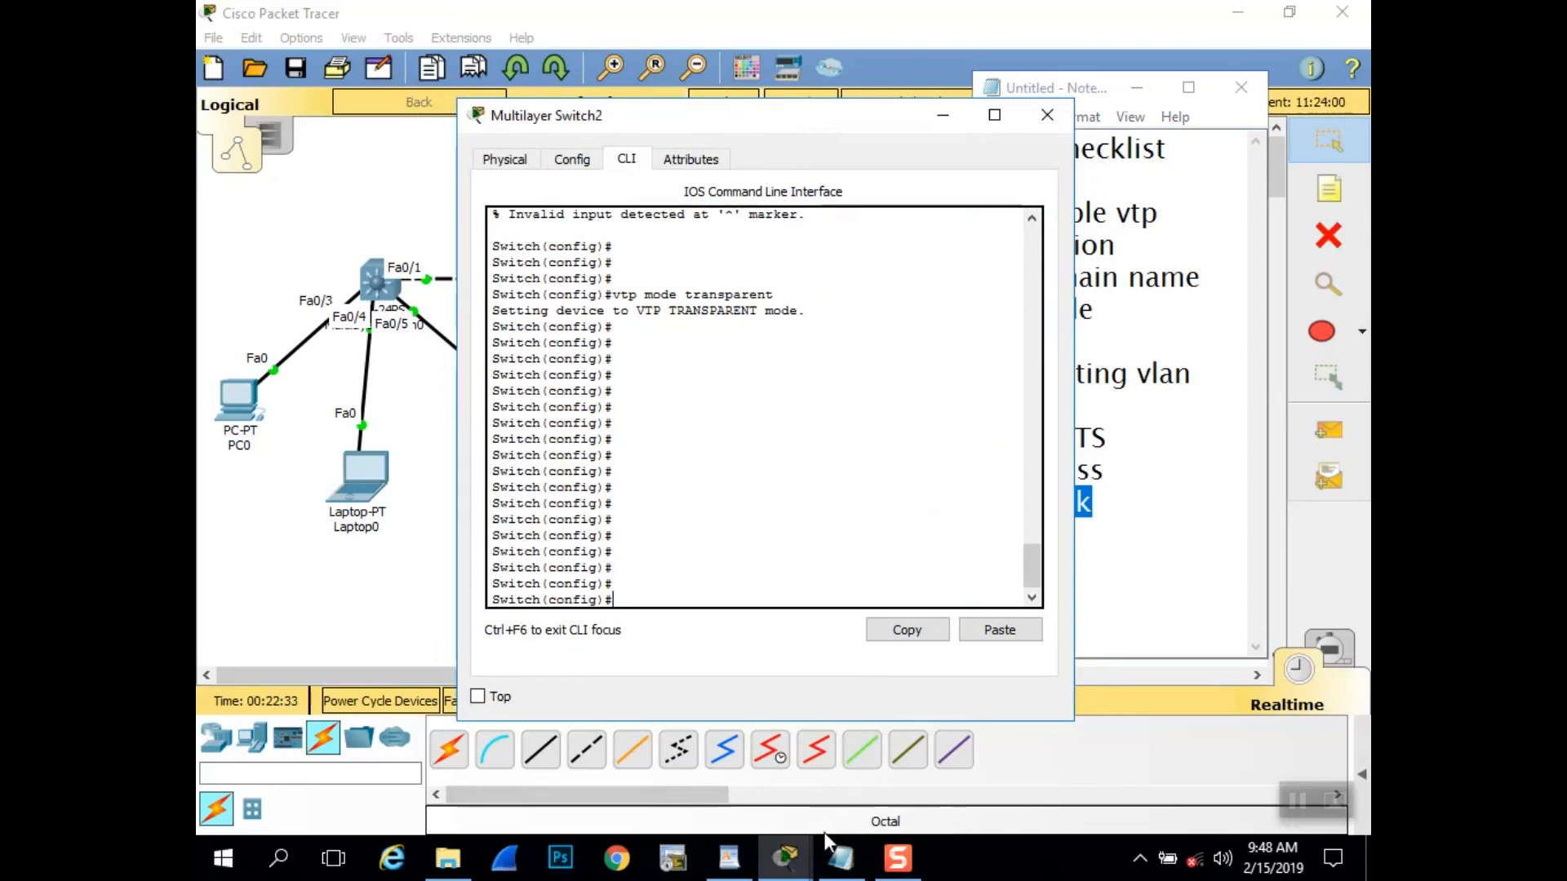
left_click(841, 858)
left_click_drag(1192, 378, 1026, 390)
- Return to the Packet Tracer topology and reopen the command line of Multilayer Switch0 at the global configuration prompt
left_click(854, 27)
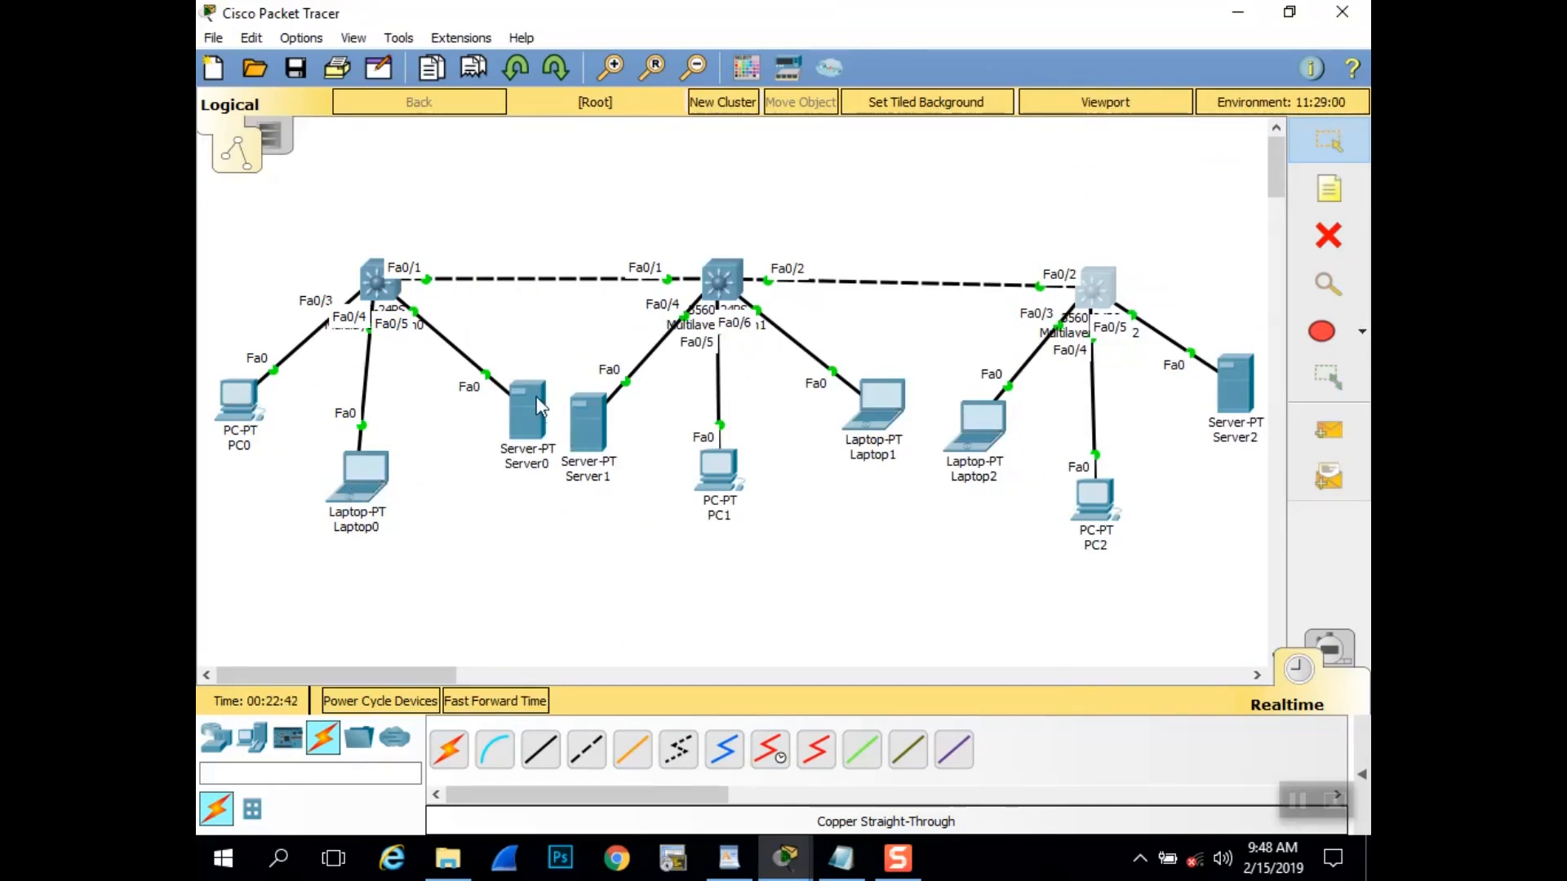
left_click(374, 284)
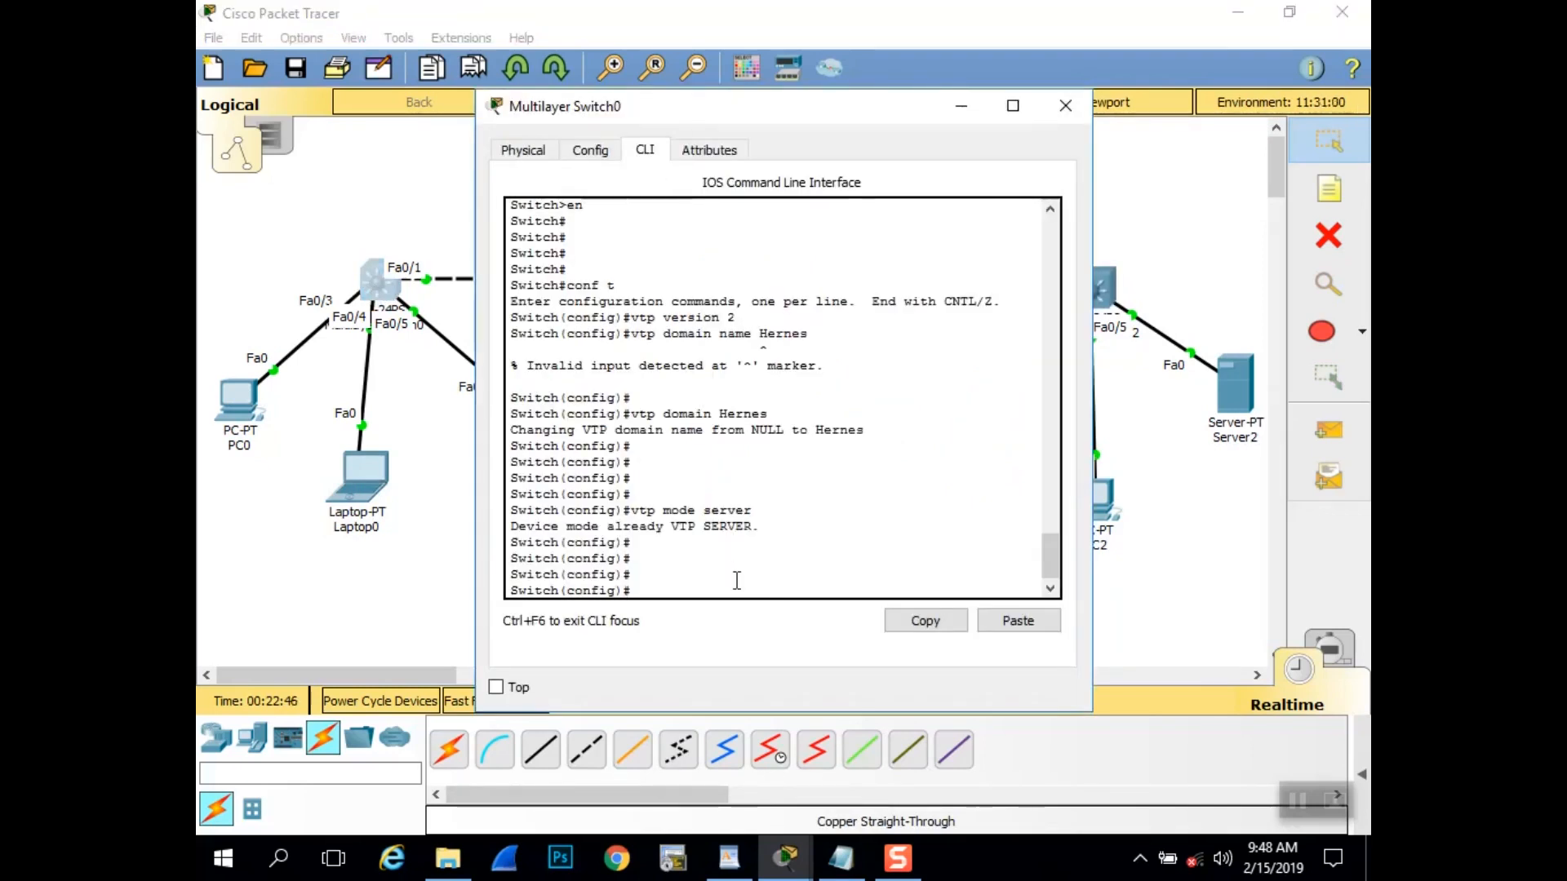
key("Return")
key("Return")
key("Return")
key("Return")
- Create VLAN 10 named PC on Multilayer Switch0 and exit VLAN configuration mode
type("v")
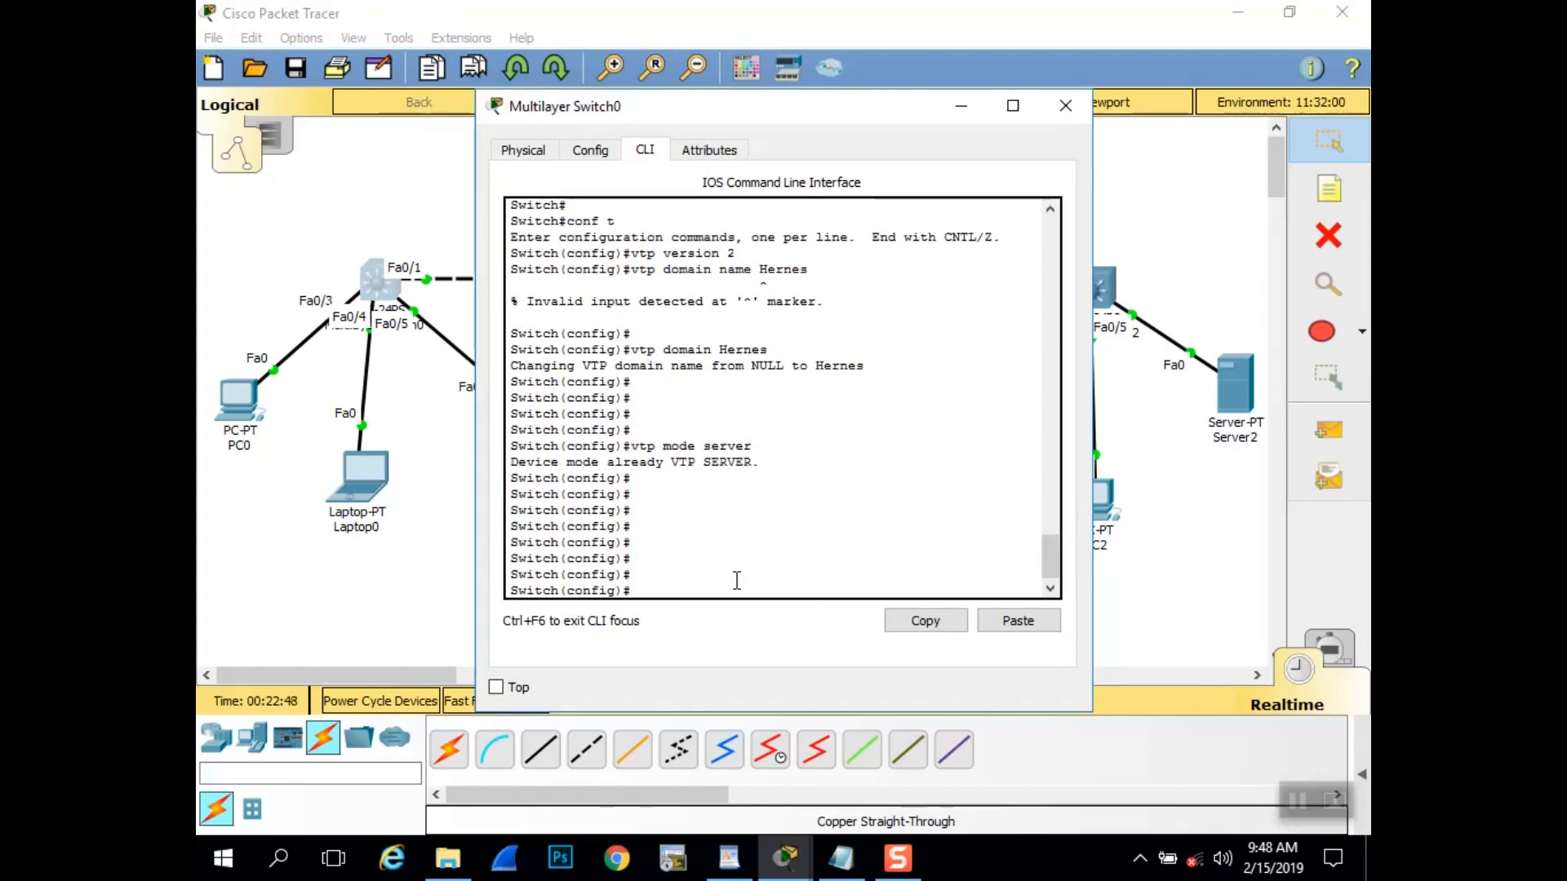
type("lan 10")
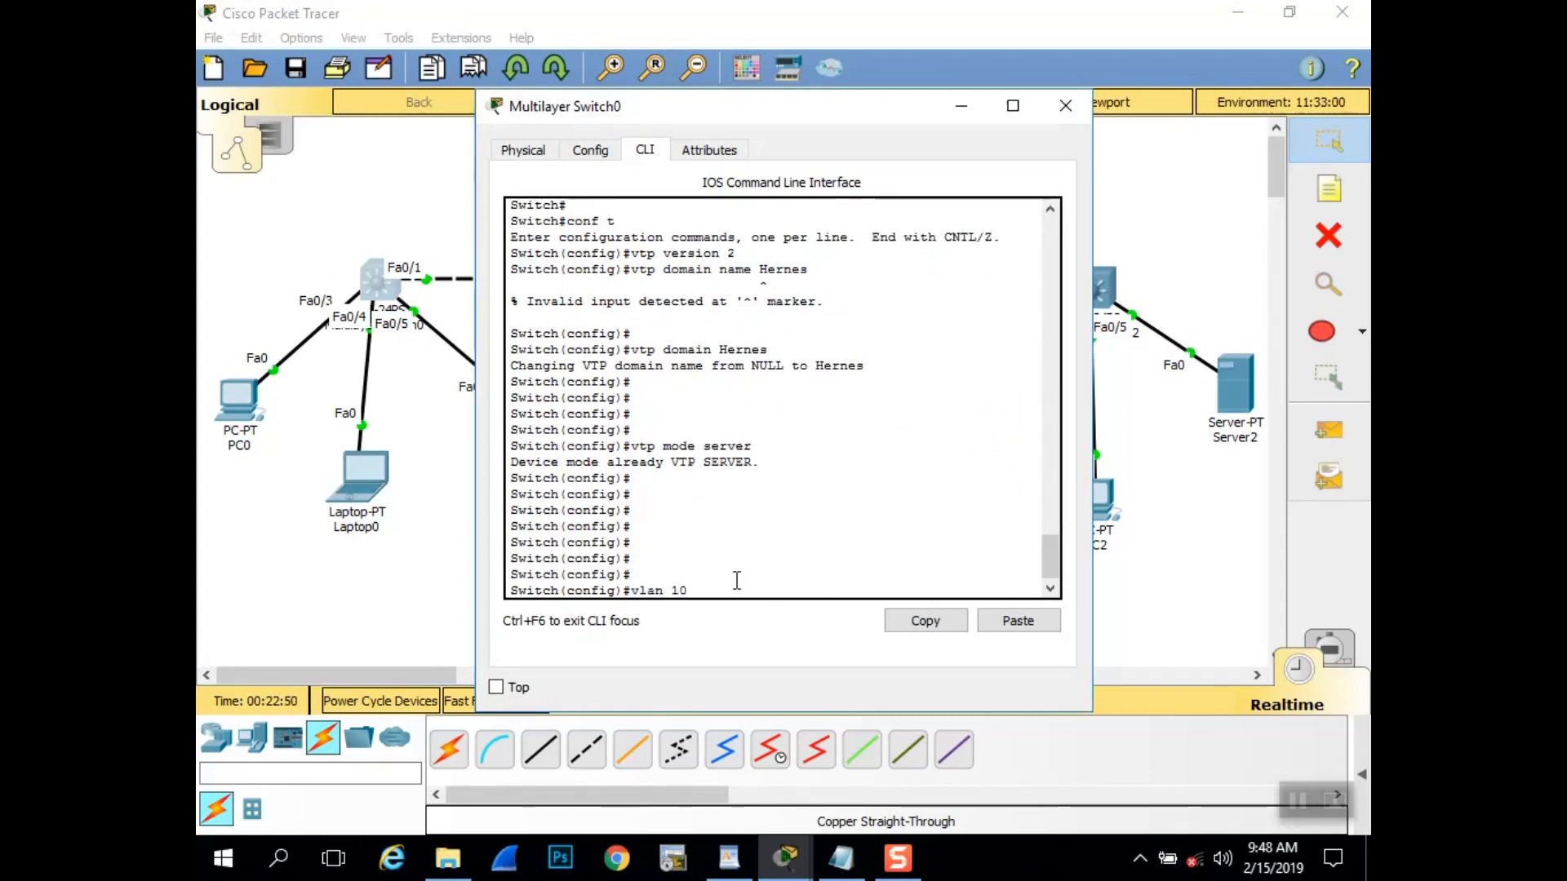
key("Return")
type("name ")
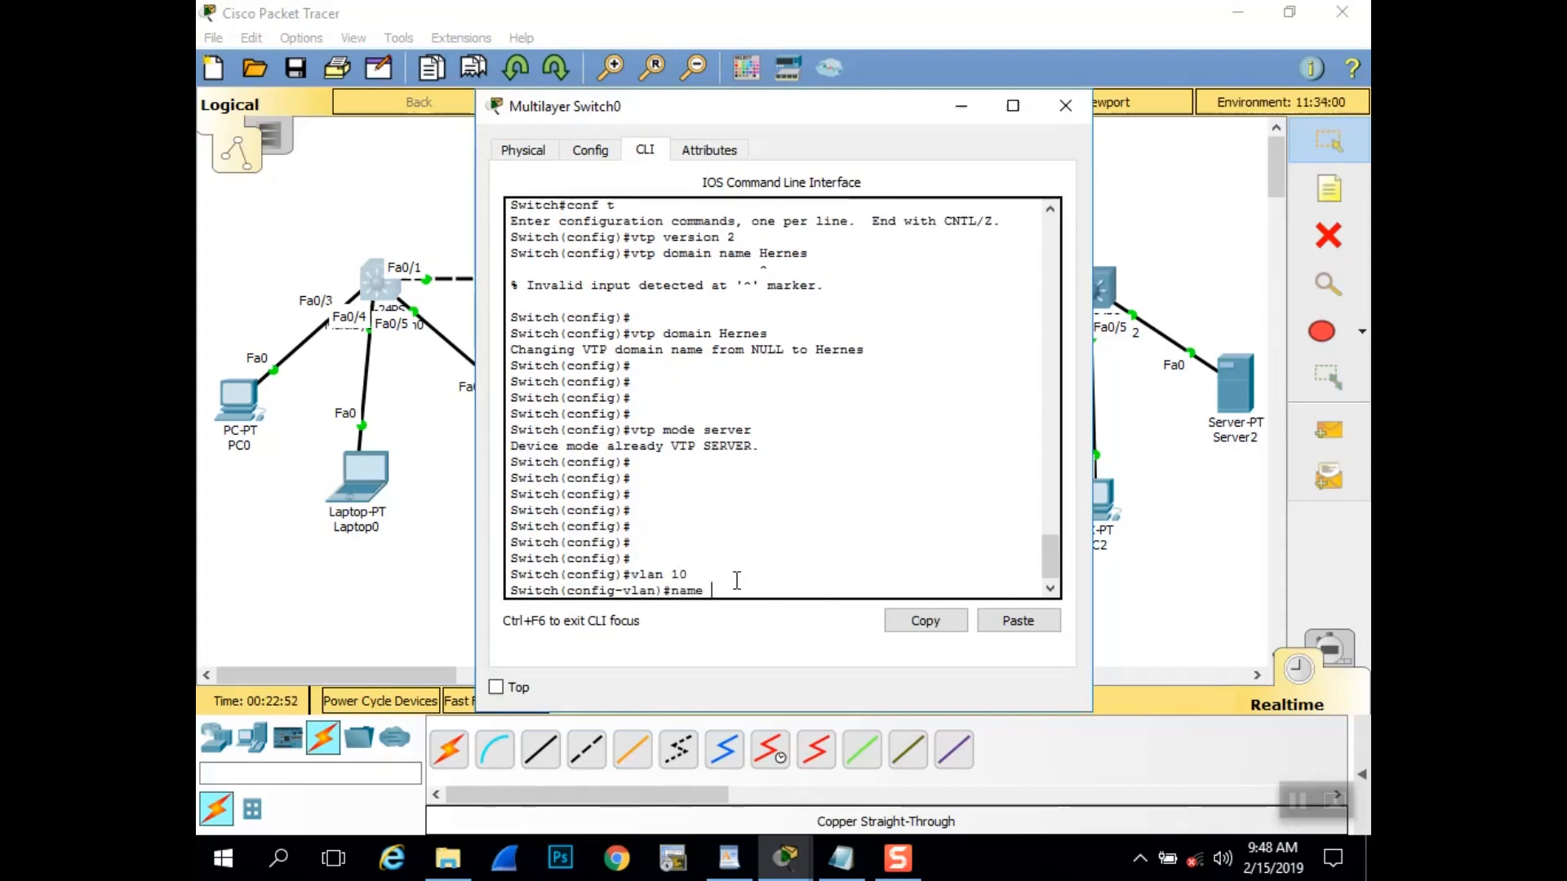
type("PC")
key("Return")
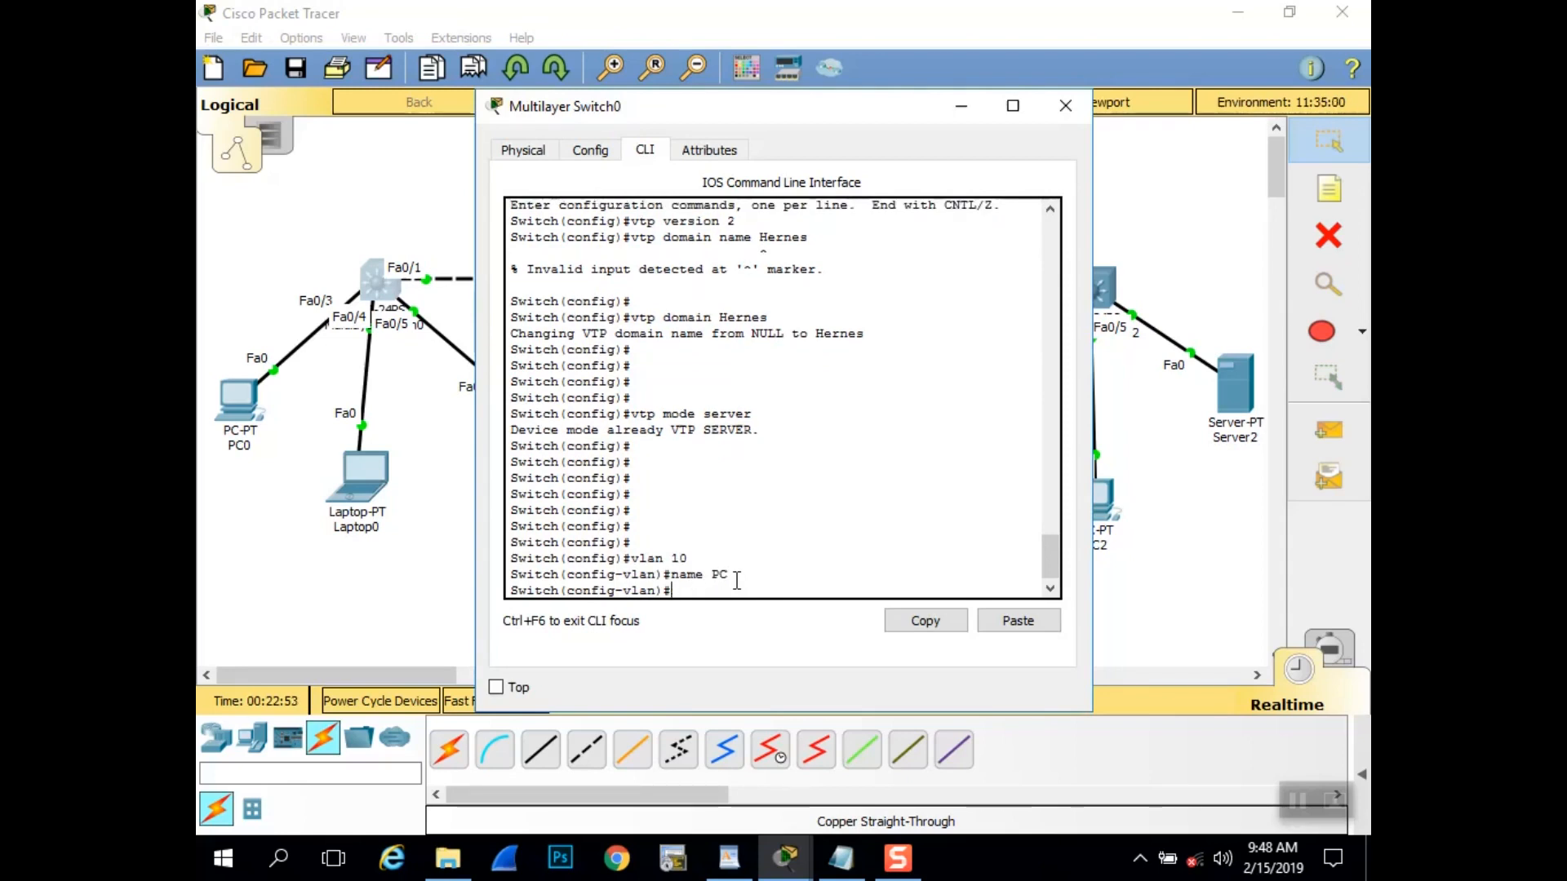
type("EXIT")
key("Return")
- Create VLAN 20 named LAPTOP on Multilayer Switch0 and exit VLAN configuration mode
type("v")
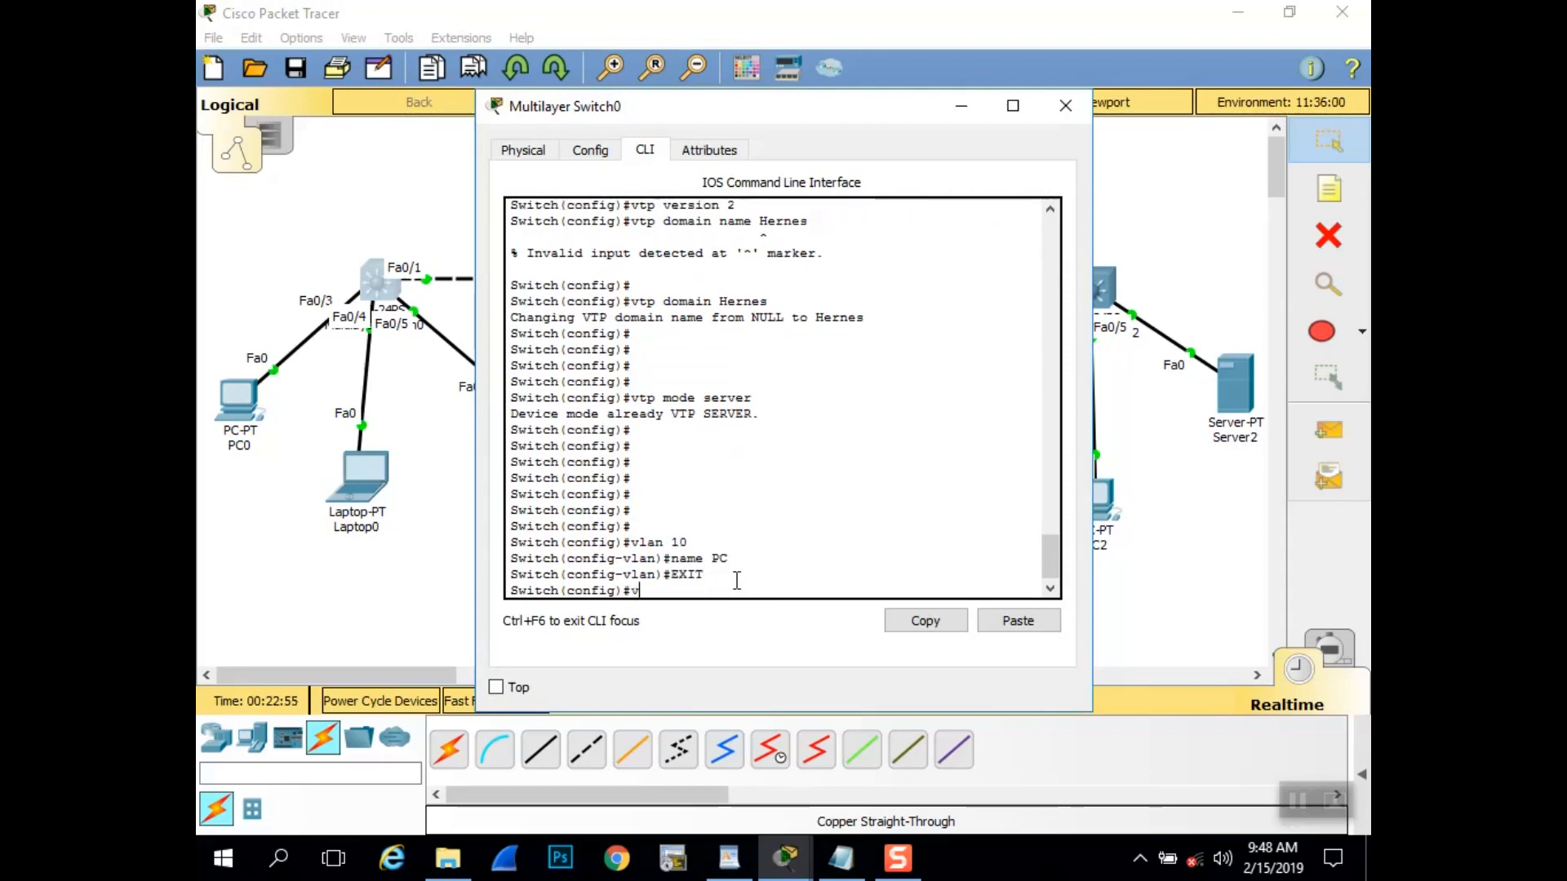
type("lan 20")
key("Return")
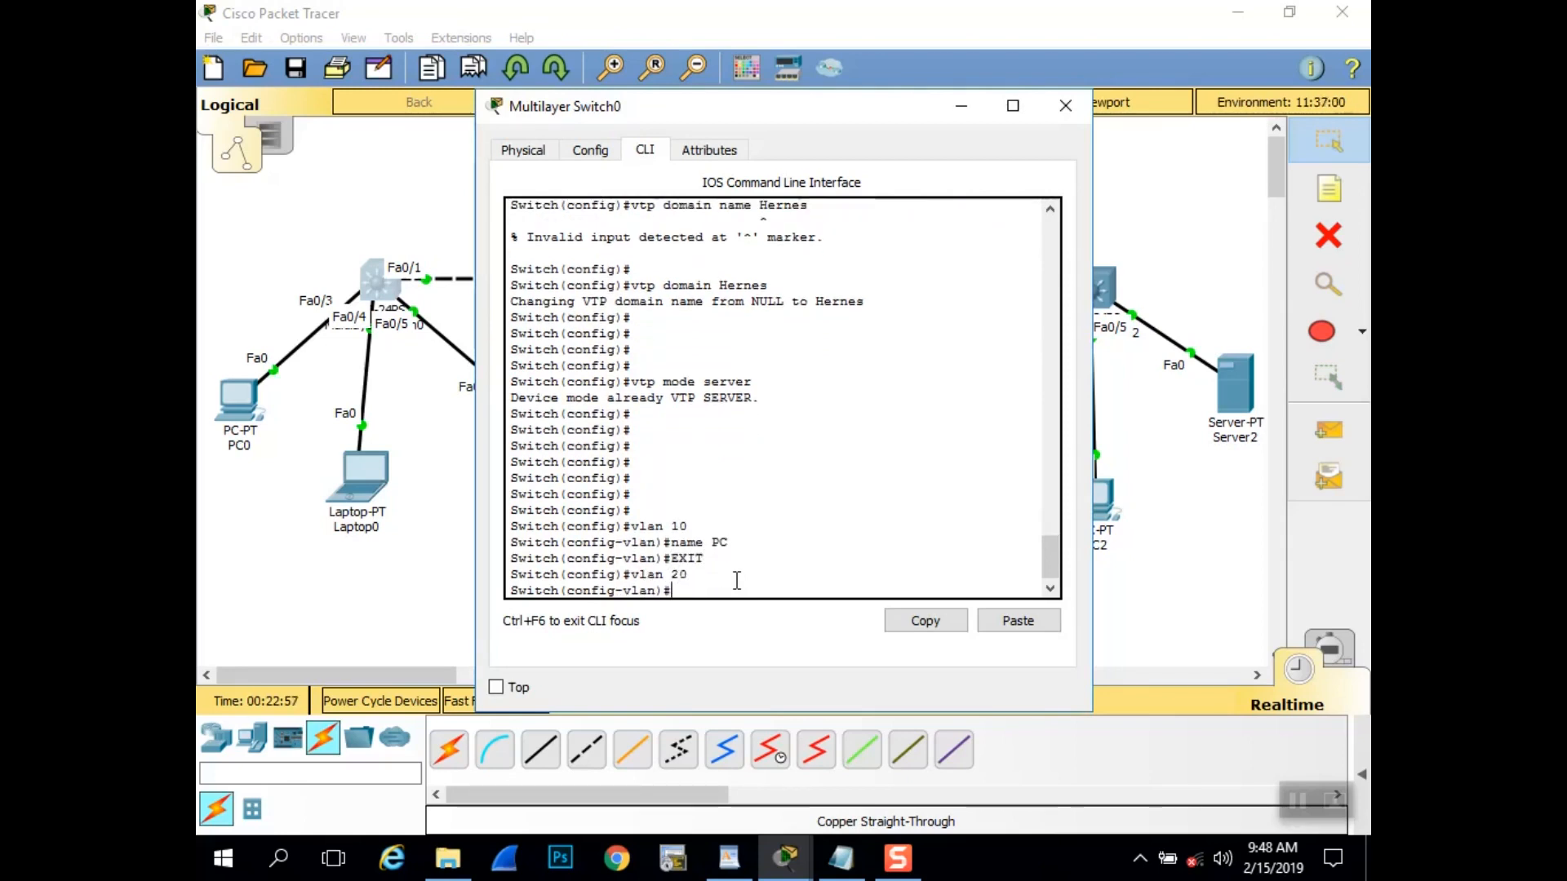
type("name LA")
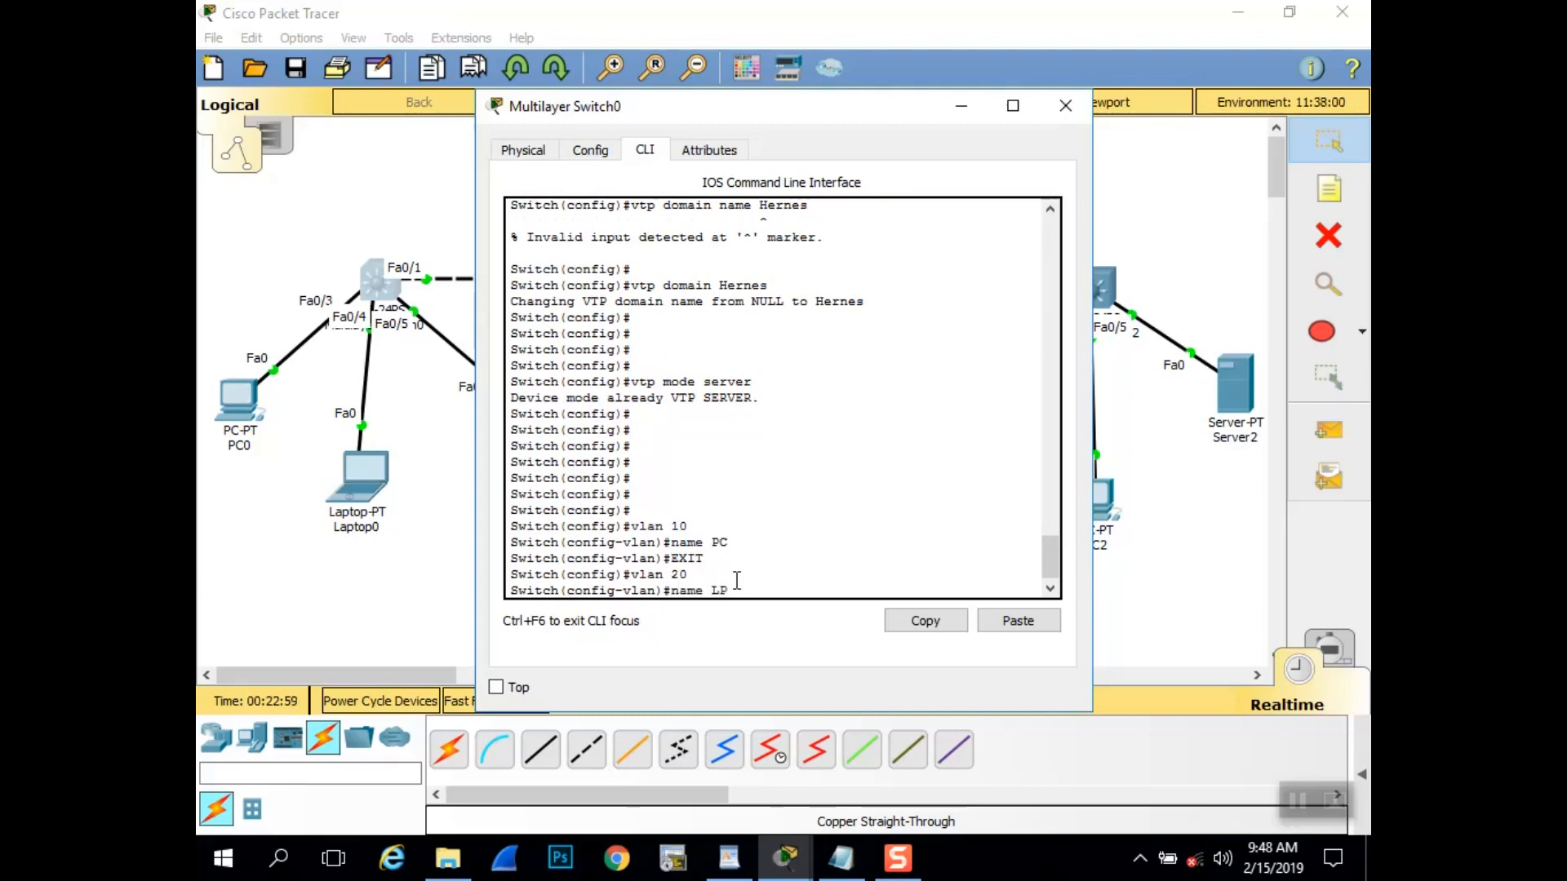
type("PTOP")
key("Return")
key("Return")
type("exit")
key("Return")
key("Return")
key("Return")
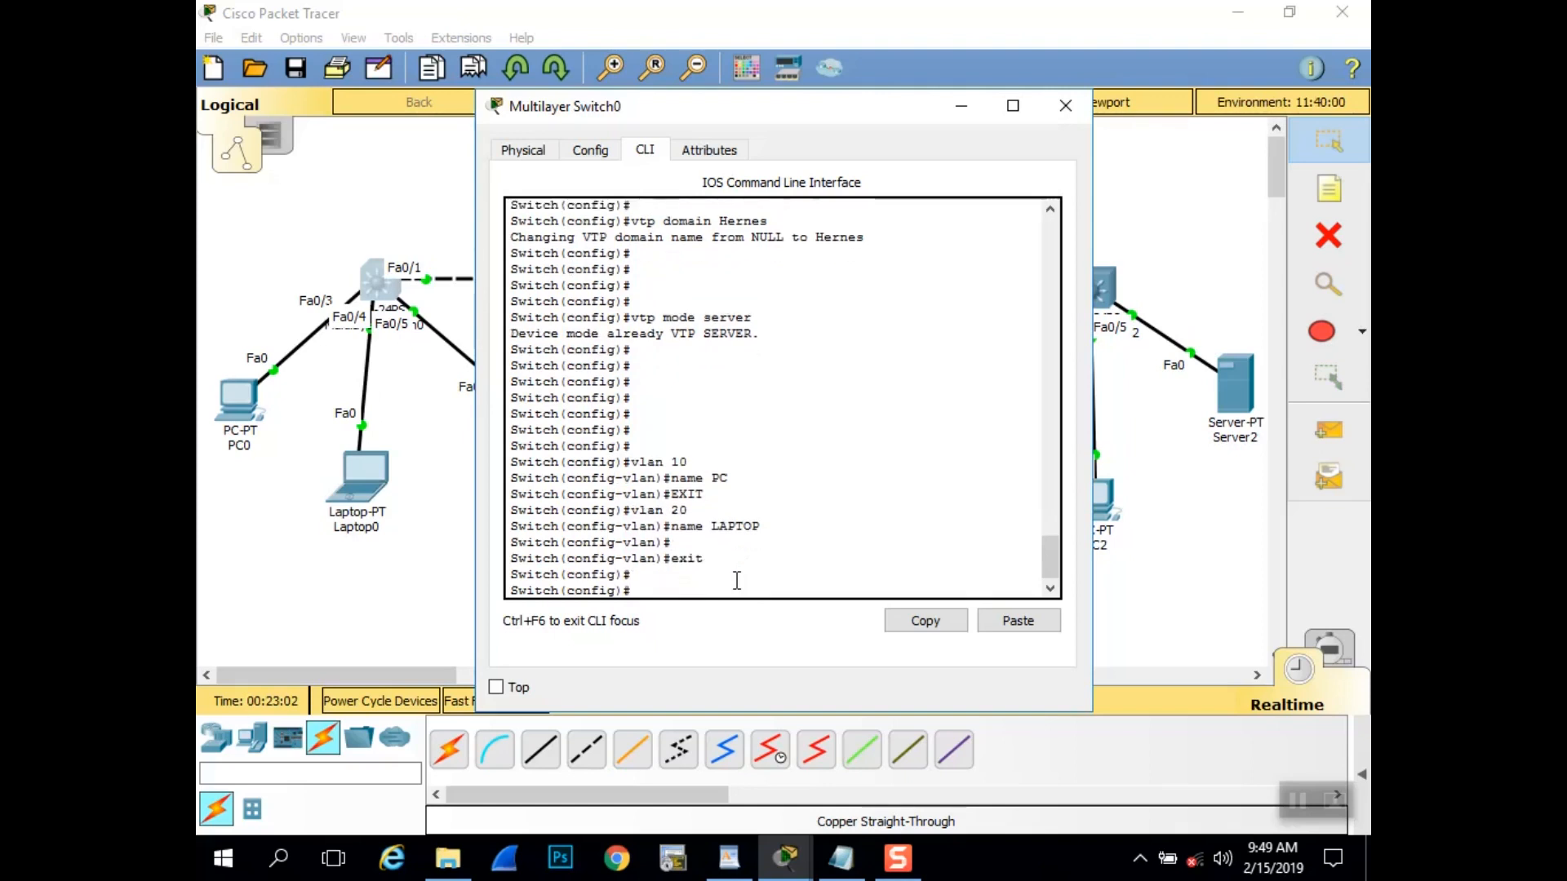
- Create VLAN 30 named SERVER on Multilayer Switch0 and return to the global configuration prompt
type("vlan 30")
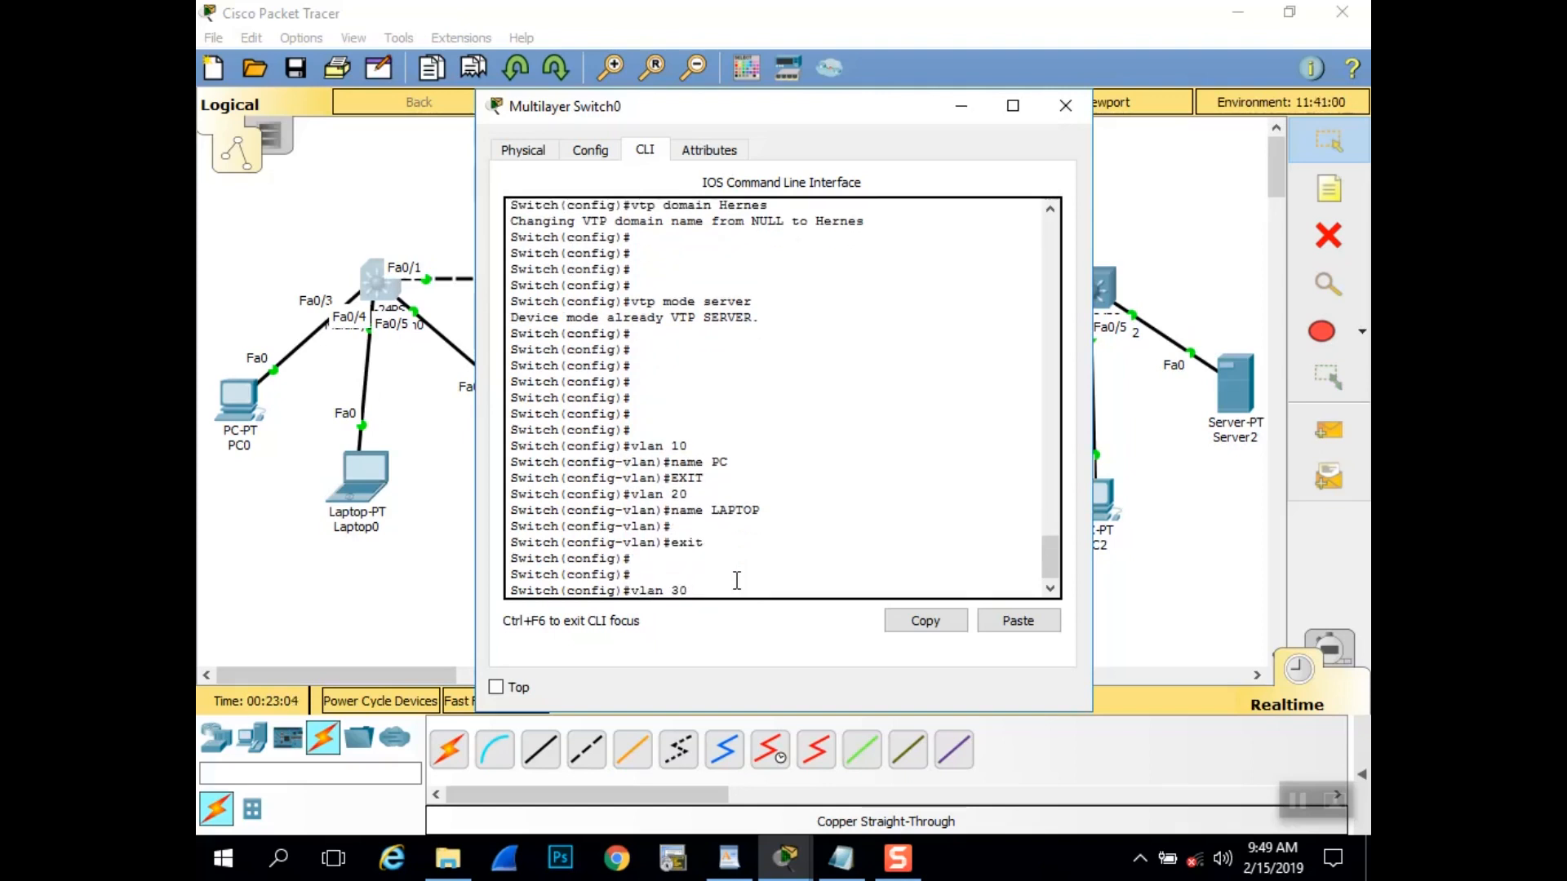
key("Return")
type("name SERVER")
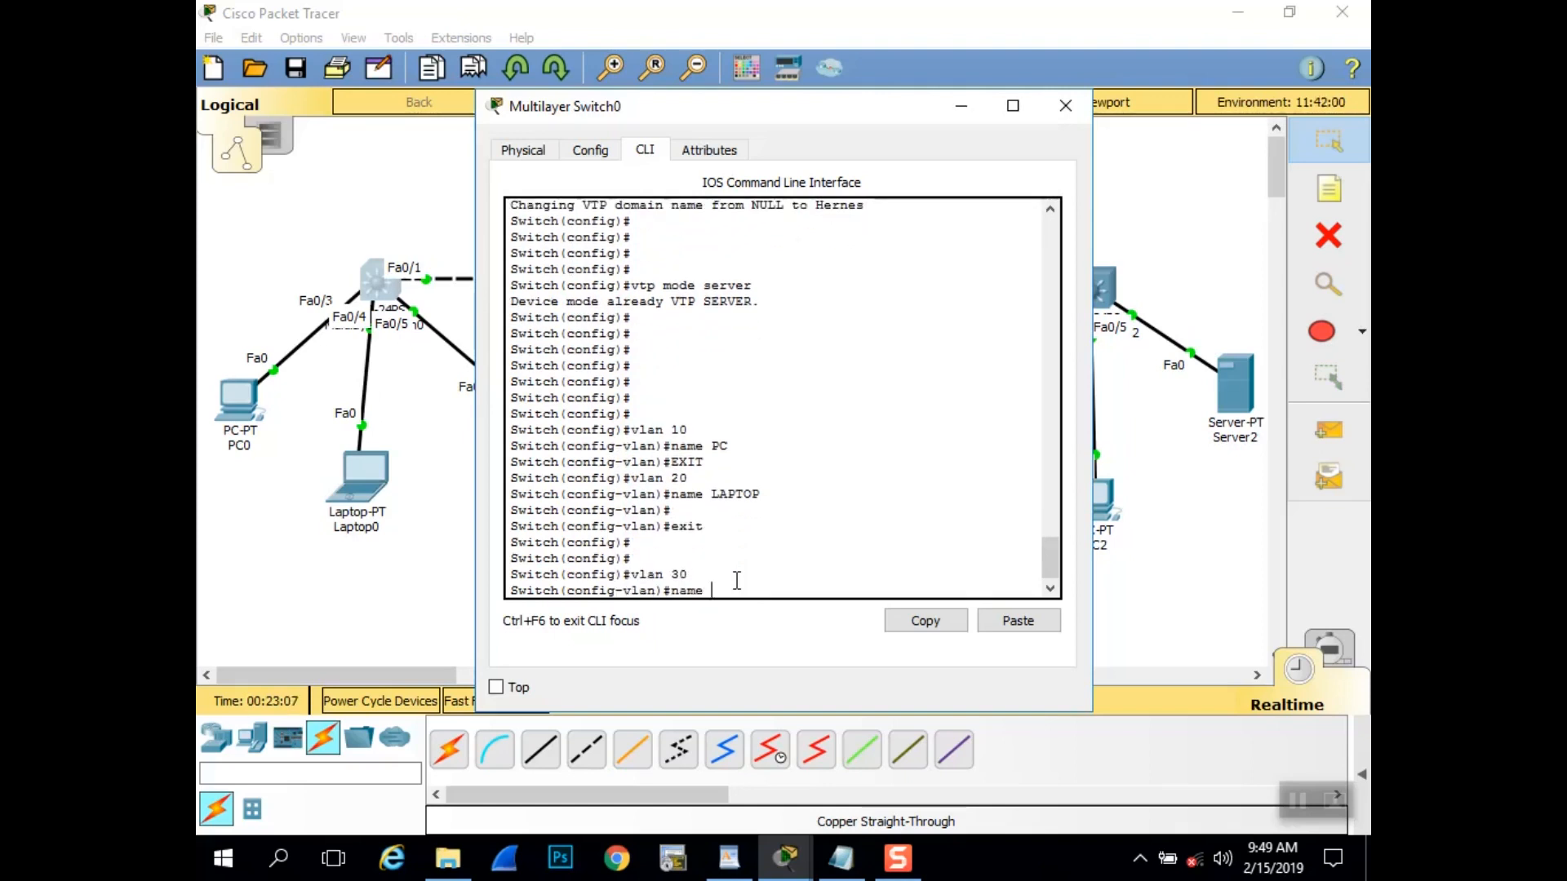
key("Return")
key("Return")
key("Return")
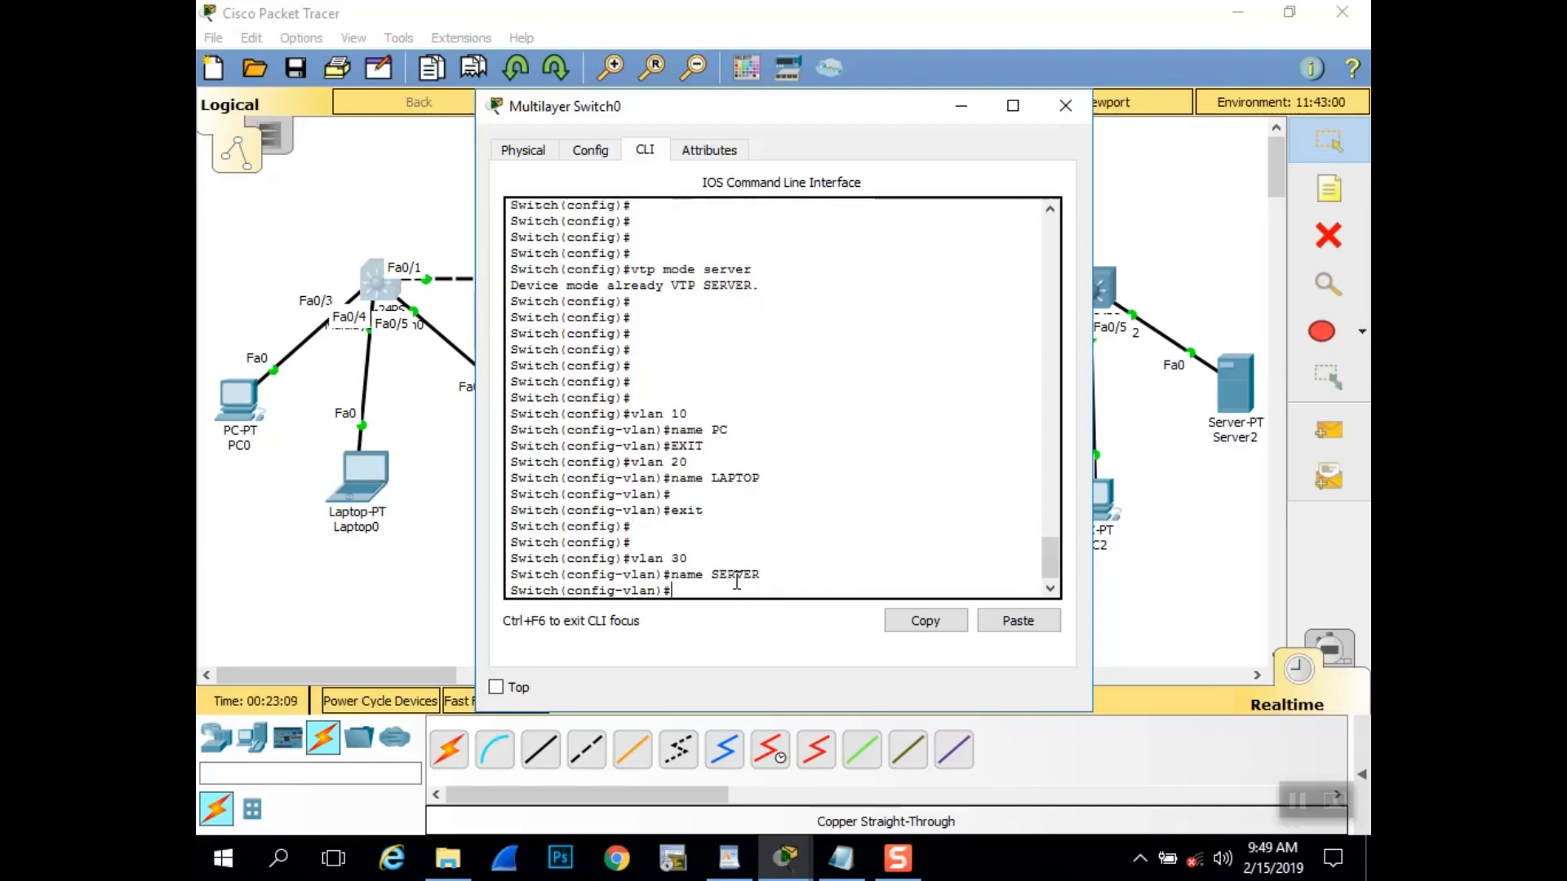
type("exit")
key("Return")
key("Return")
key("Return")
key("Return")
key("Return")
key("Return")
key("Return")
key("Return")
key("Return")
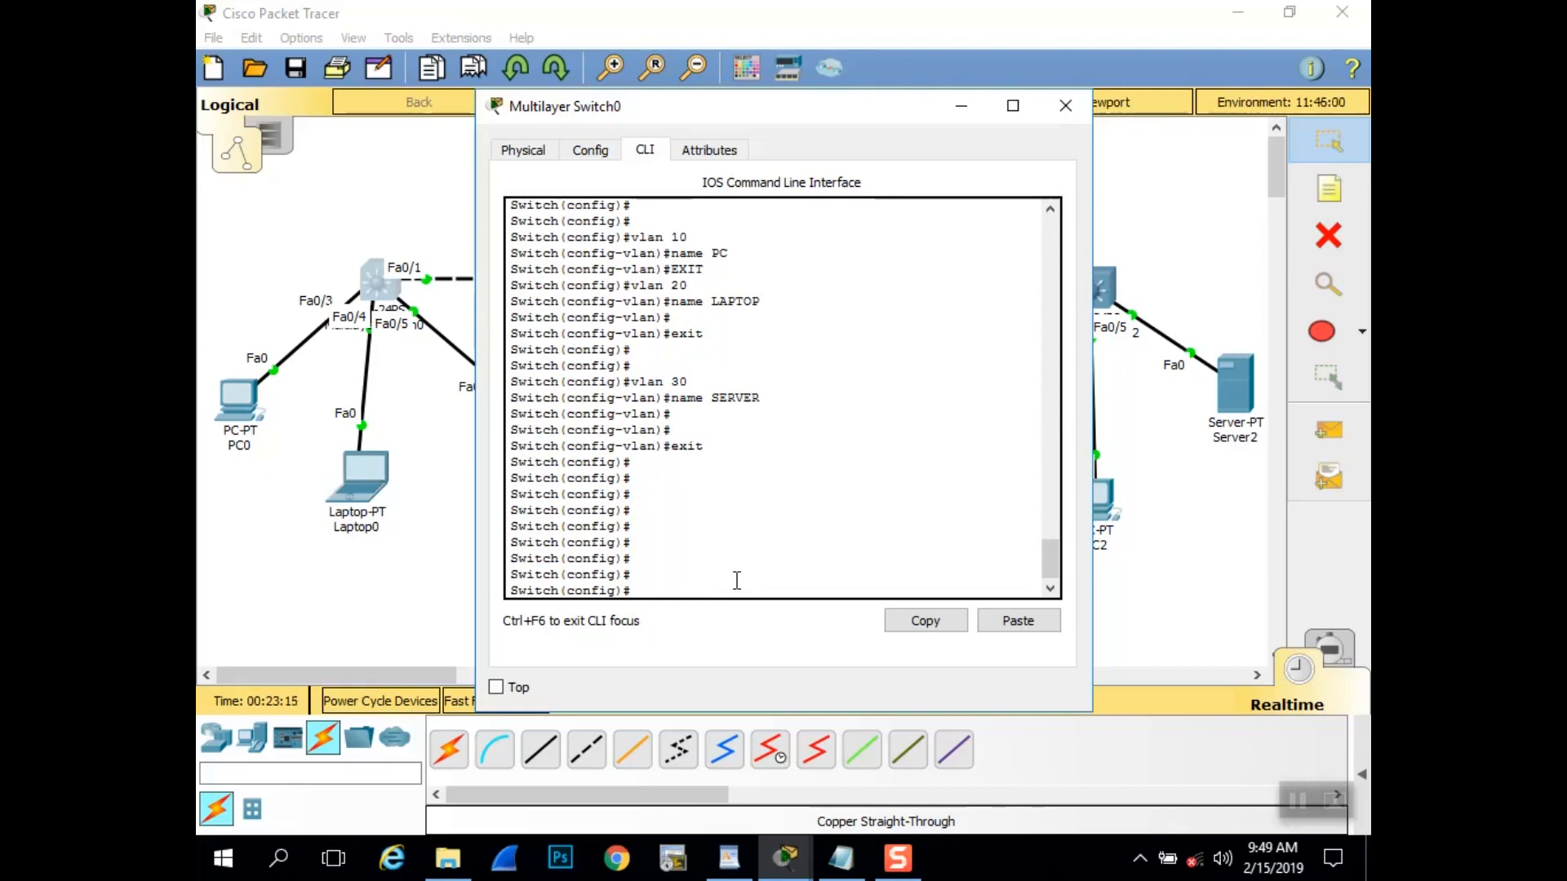
- List the VLANs on Multilayer Switch0 with "do show vlan brief" and highlight the entries for VLANs 10, 20 and 30
type("do show vlan brief")
key("Return")
key("Return")
key("Return")
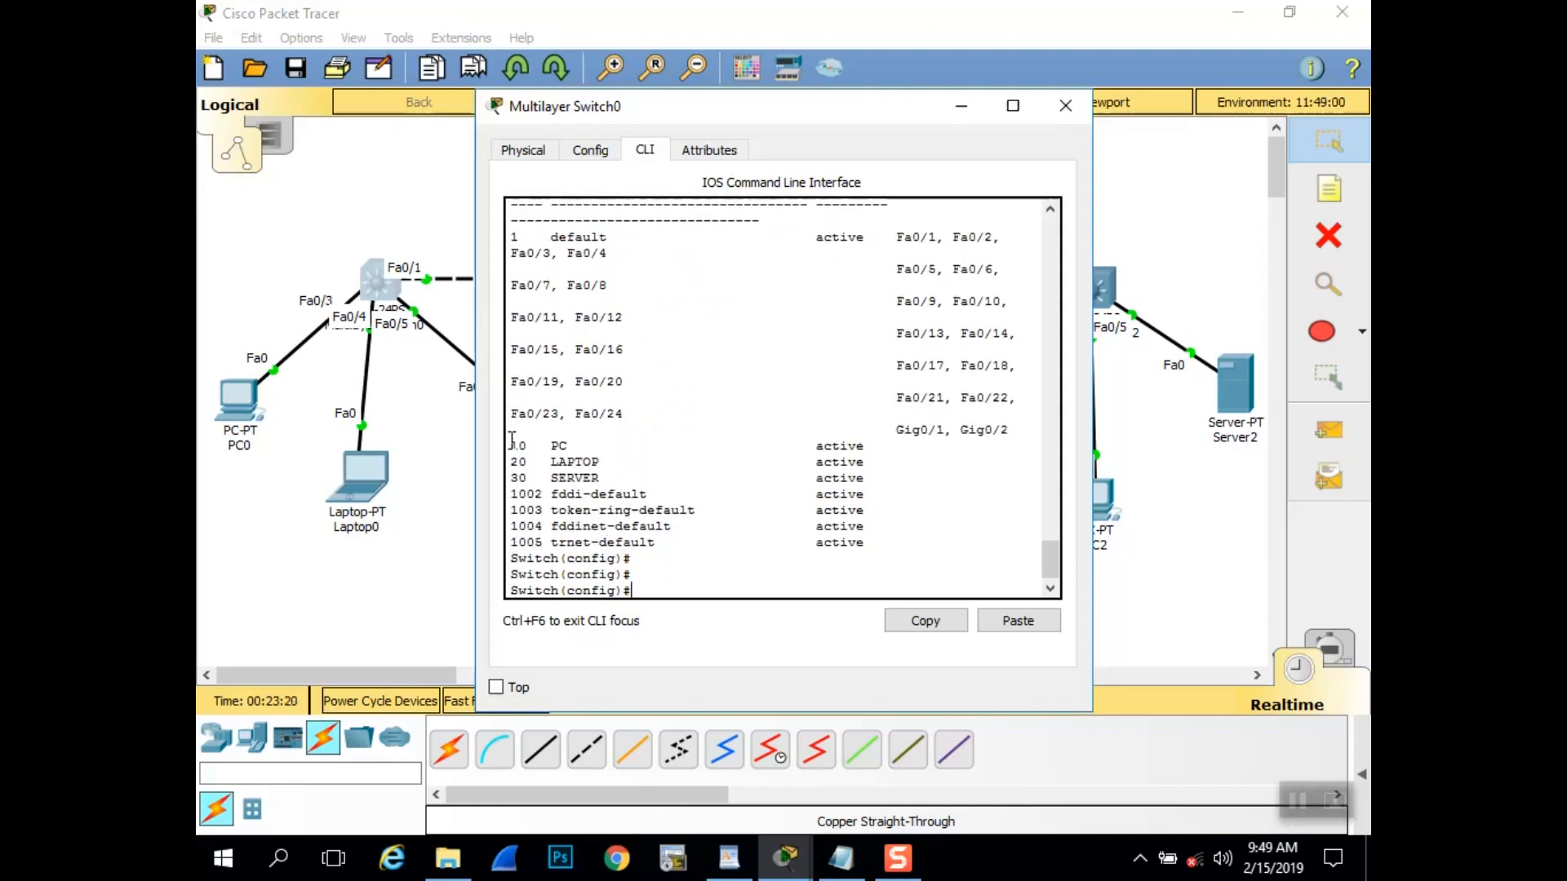
left_click_drag(513, 445, 914, 474)
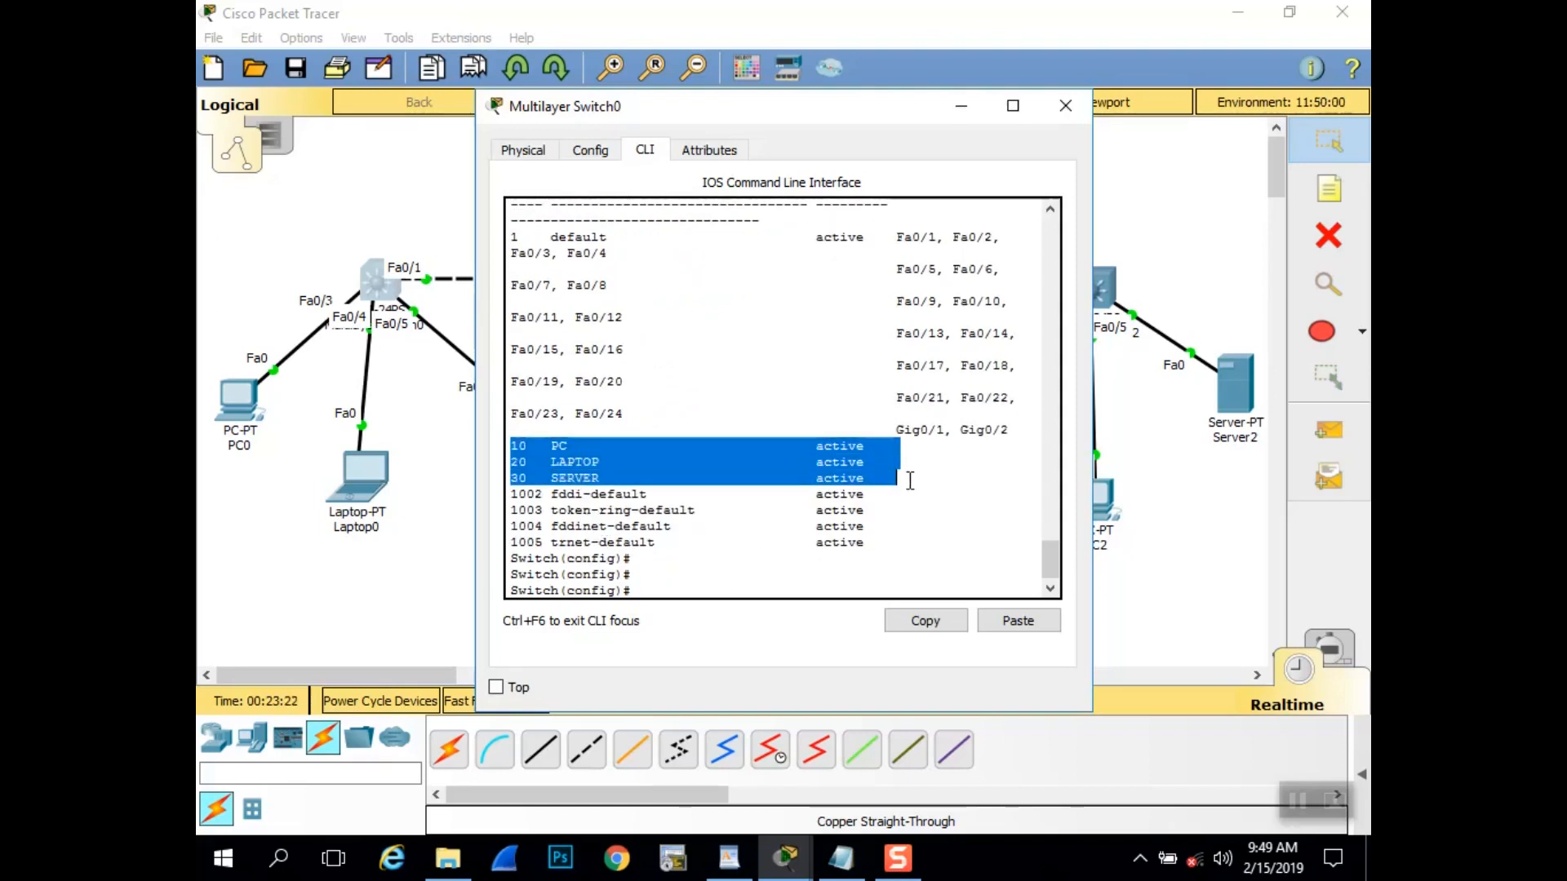
left_click(805, 585)
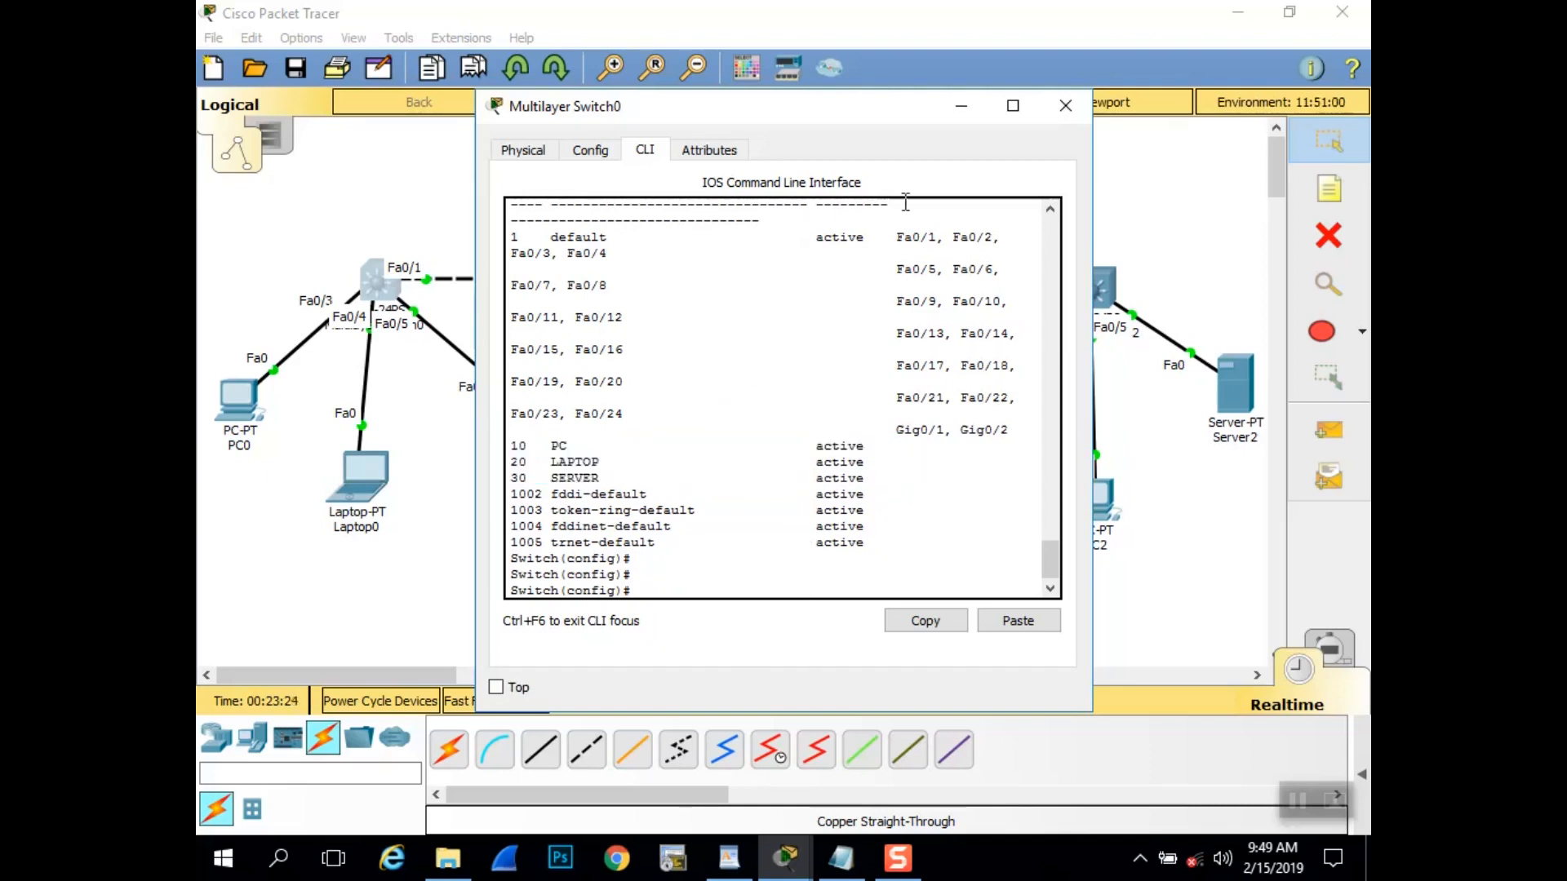
- Open the command line of Multilayer Switch1 and check its VLAN list with "do show vlan brief"
left_click(961, 106)
left_click(732, 290)
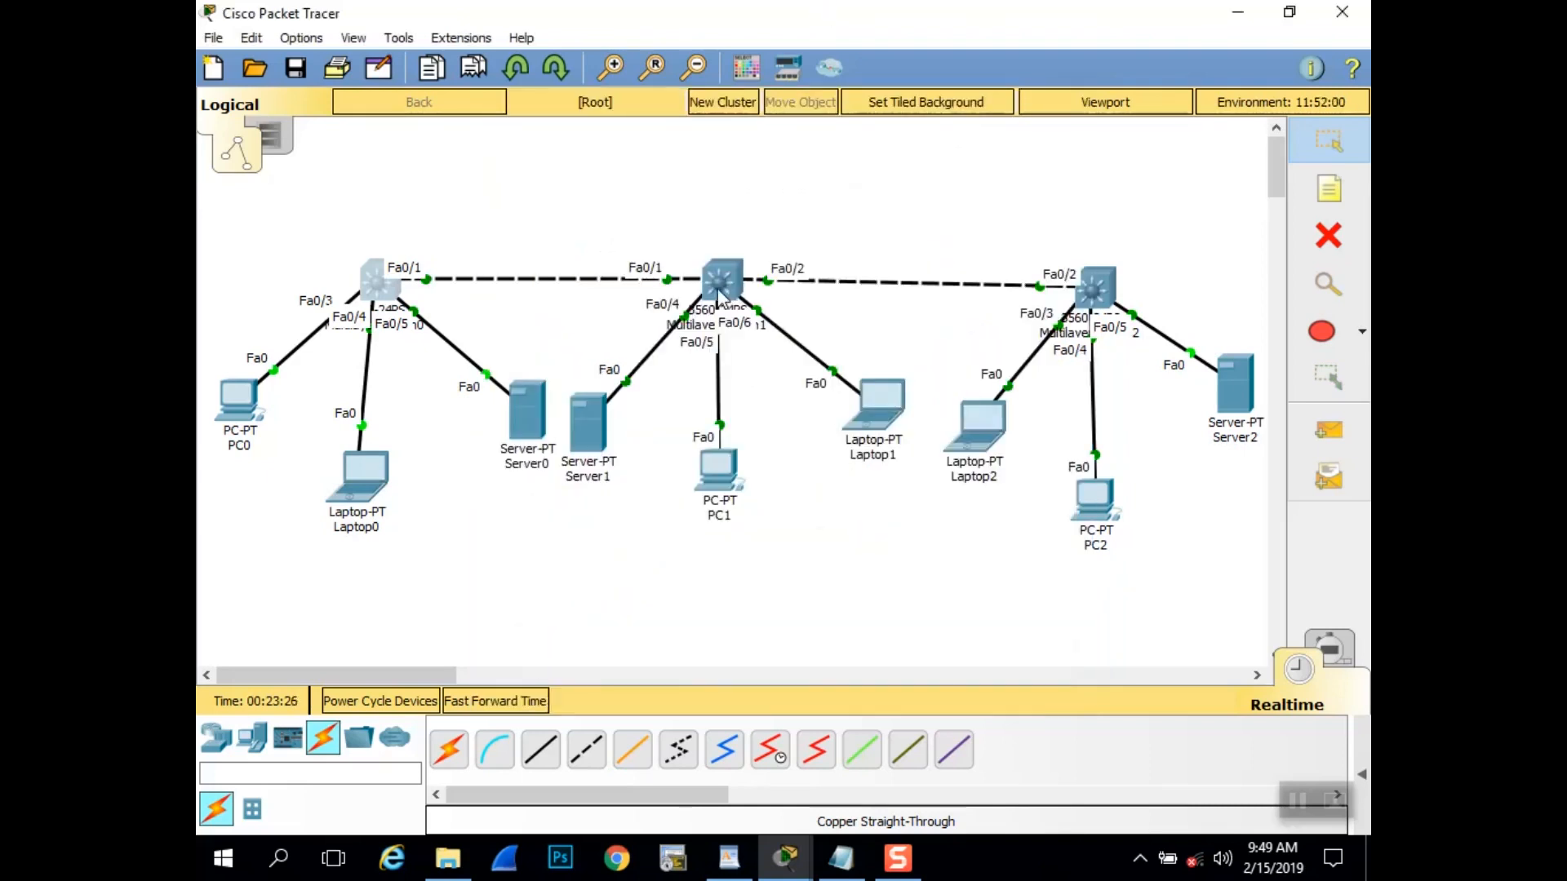
left_click_drag(816, 108, 842, 93)
key("Return")
key("Return")
key("Return")
key("Return")
key("Return")
key("Return")
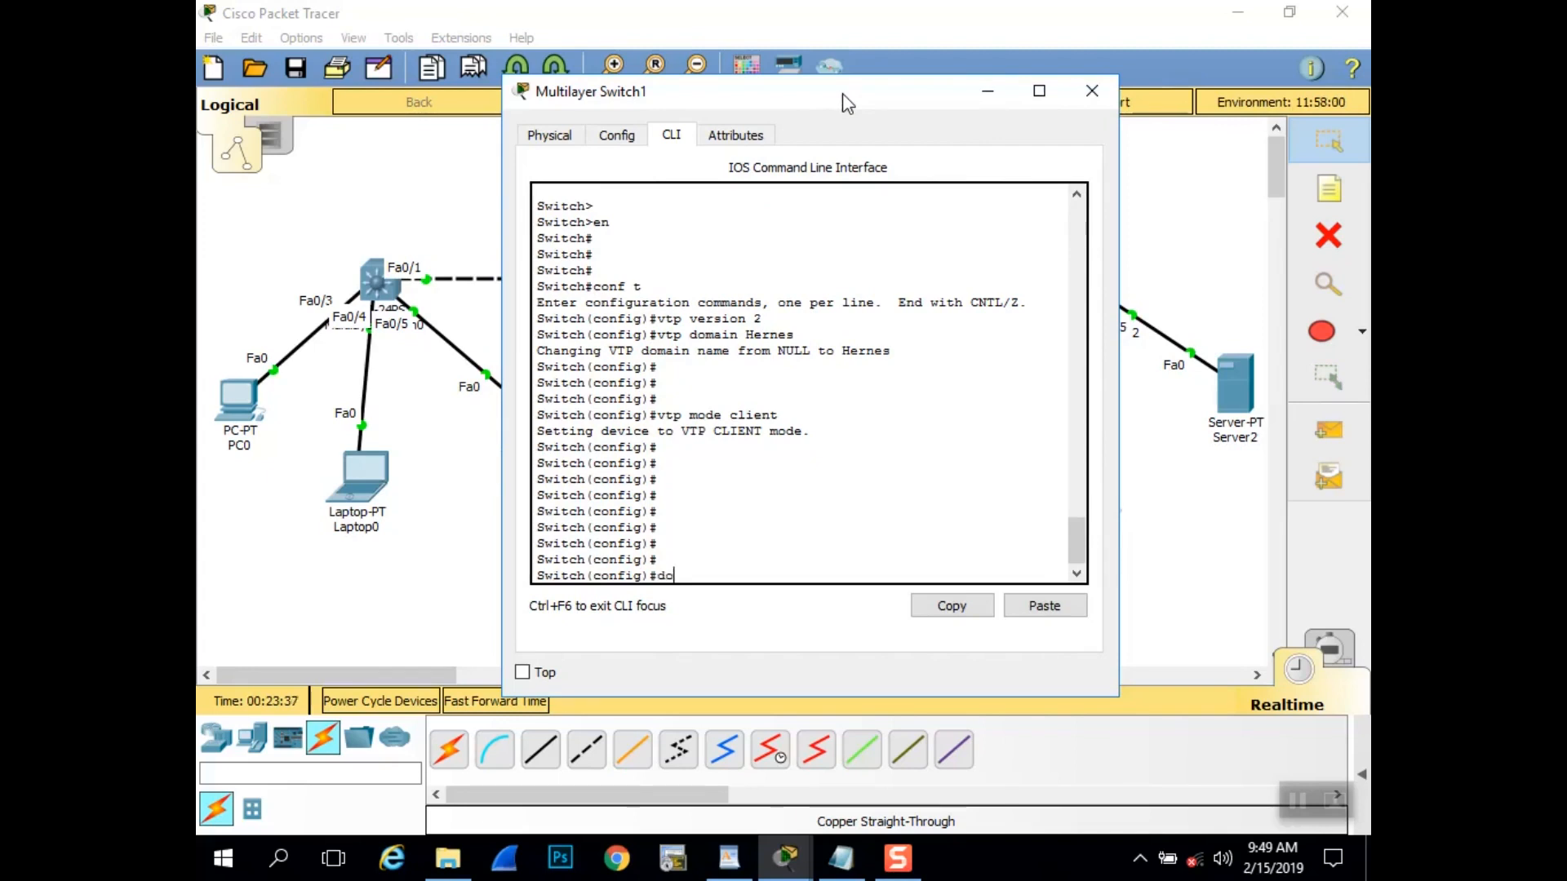
type("show vlan brief")
key("Return")
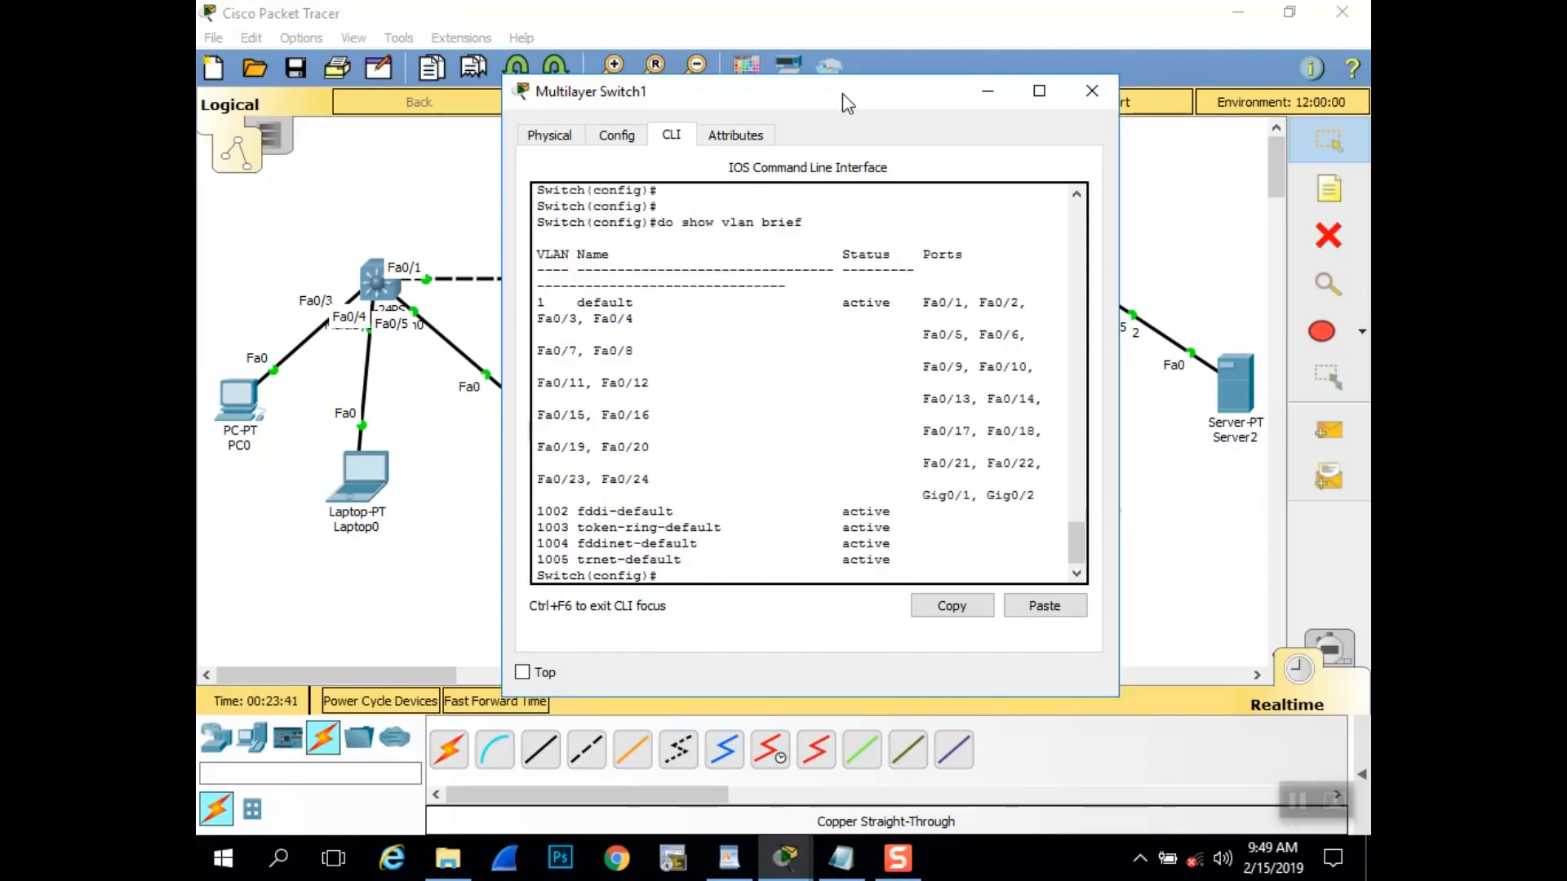
left_click_drag(1079, 542, 1080, 551)
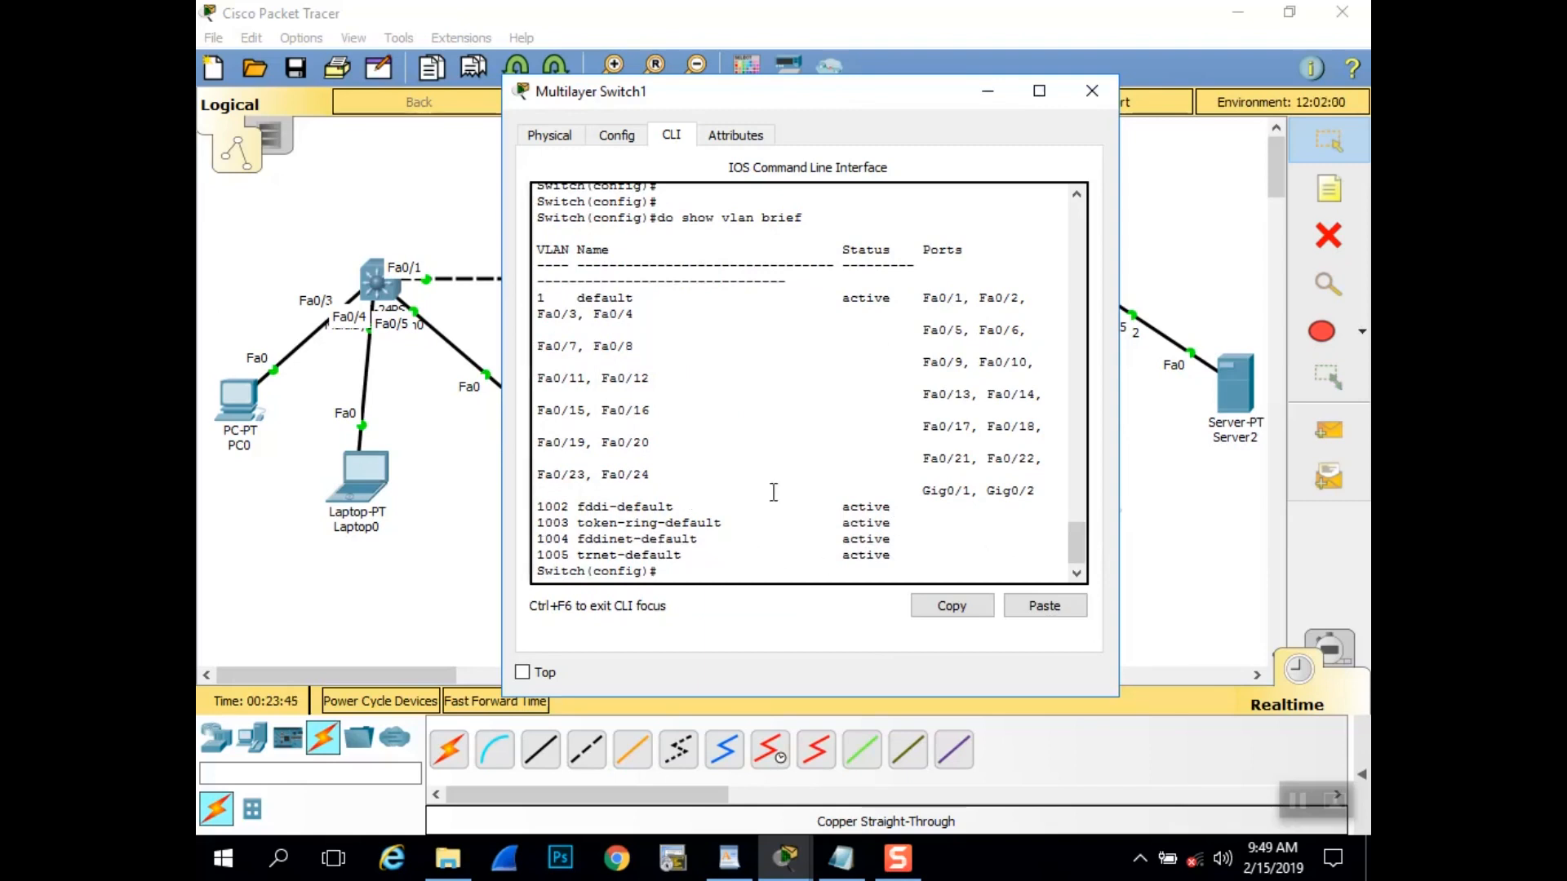
left_click_drag(825, 101, 849, 96)
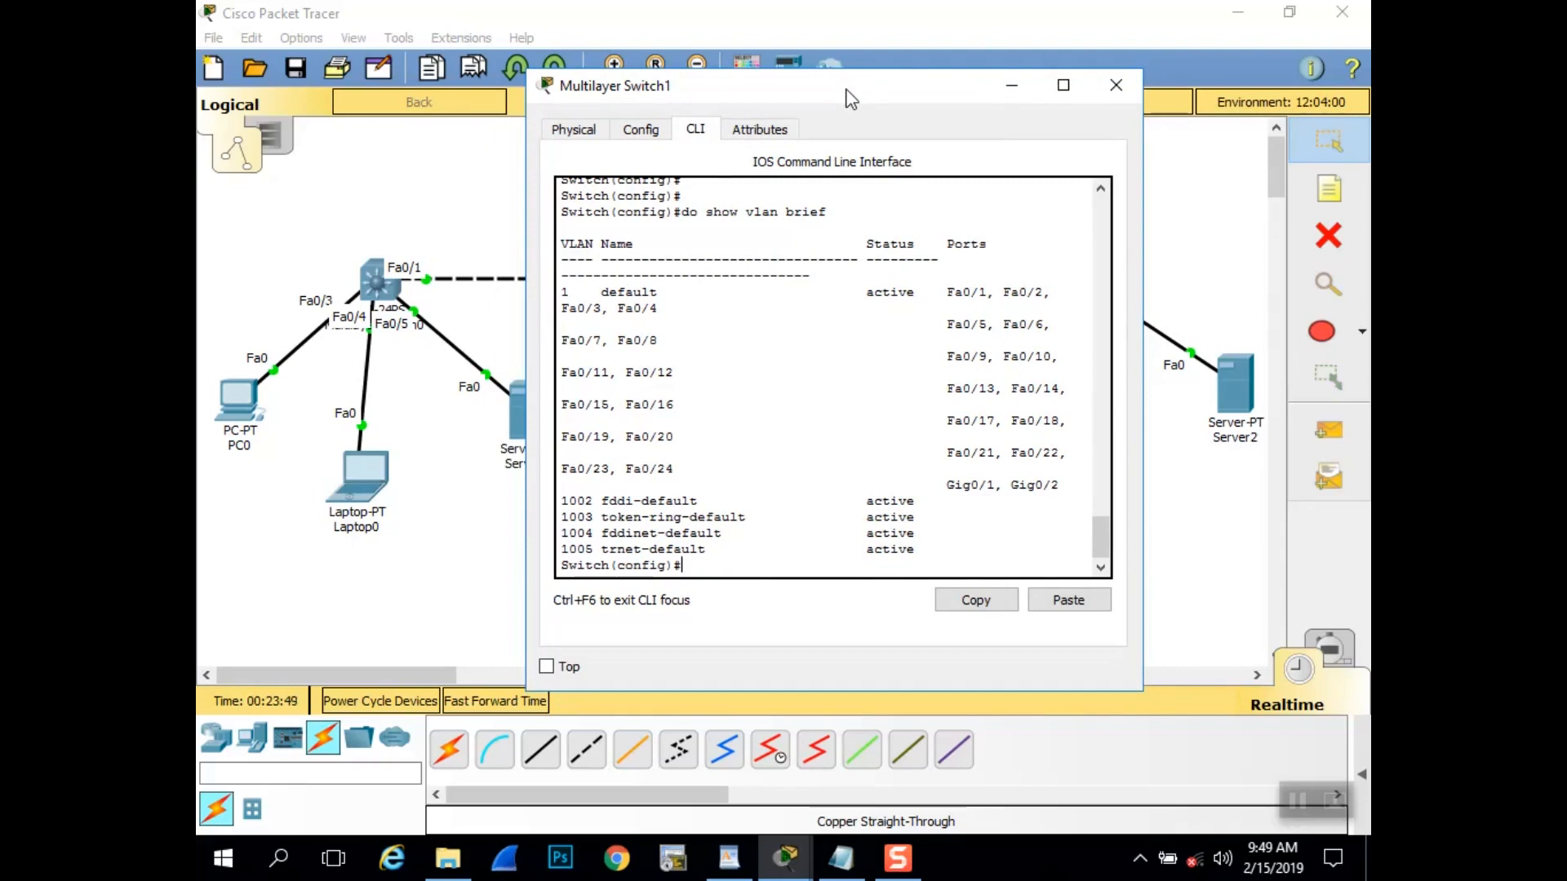
- Open the command line of Multilayer Switch2, create VLAN 10 named PC and exit VLAN configuration mode
left_click(837, 23)
left_click(1108, 299)
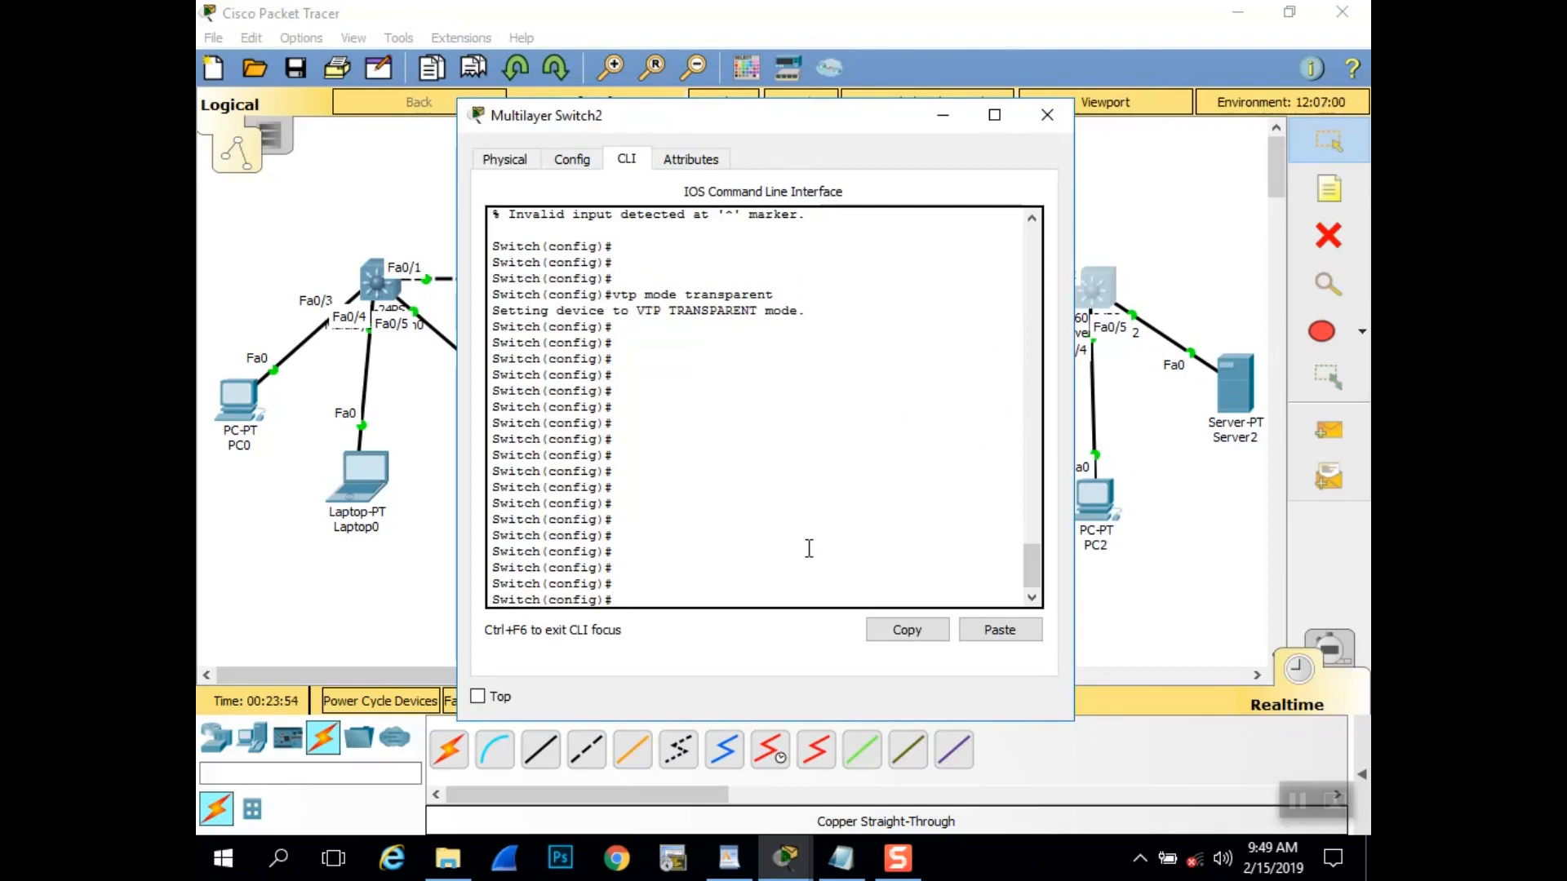
type("vlan 10")
key("Return")
type("name")
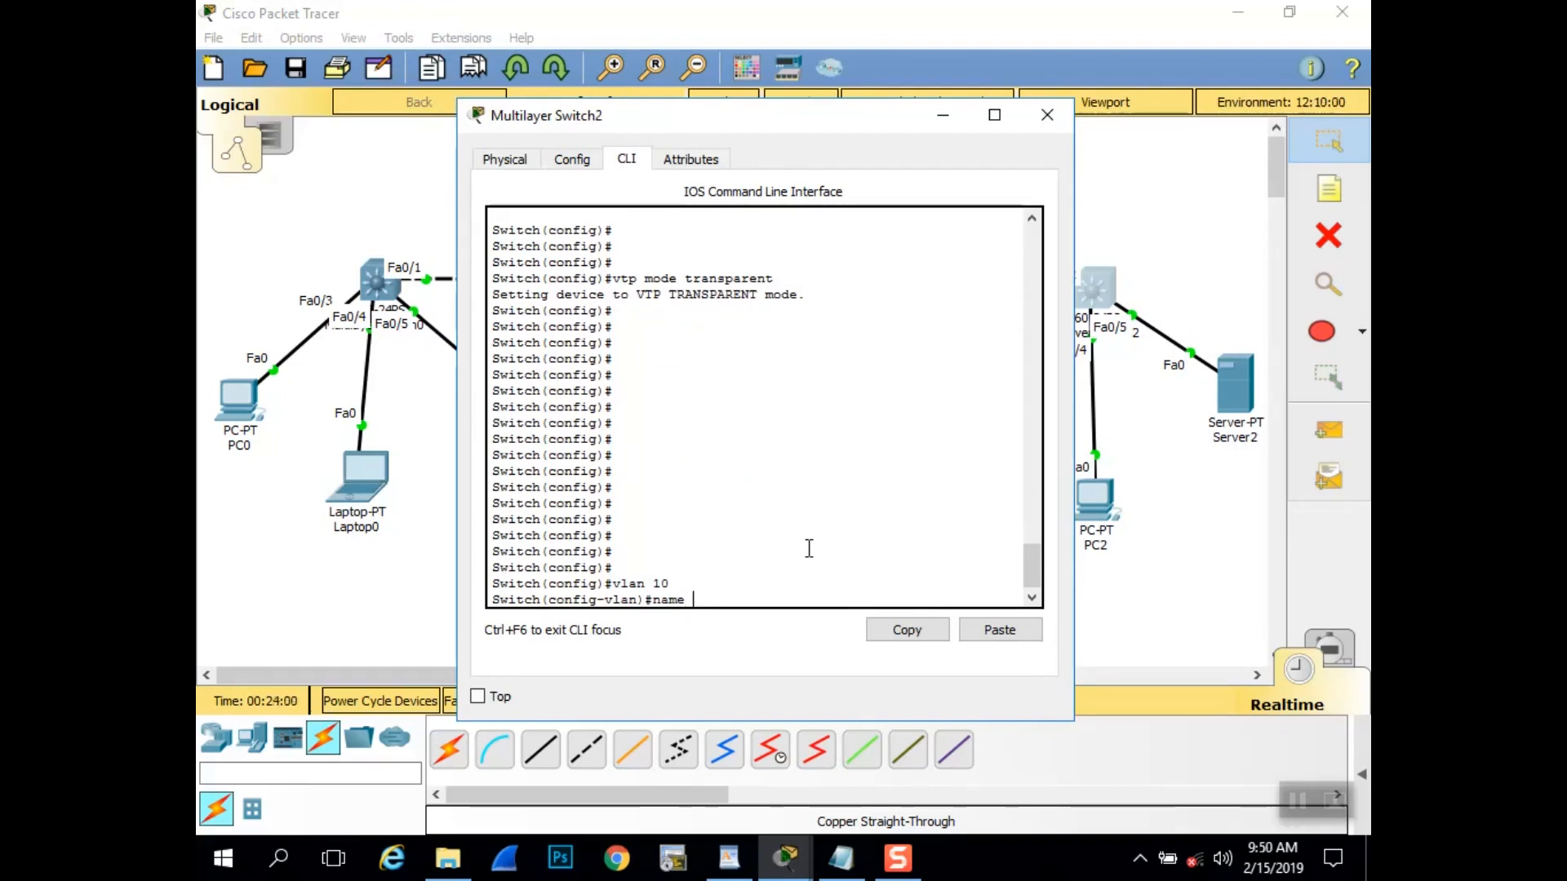
left_click_drag(804, 117, 650, 82)
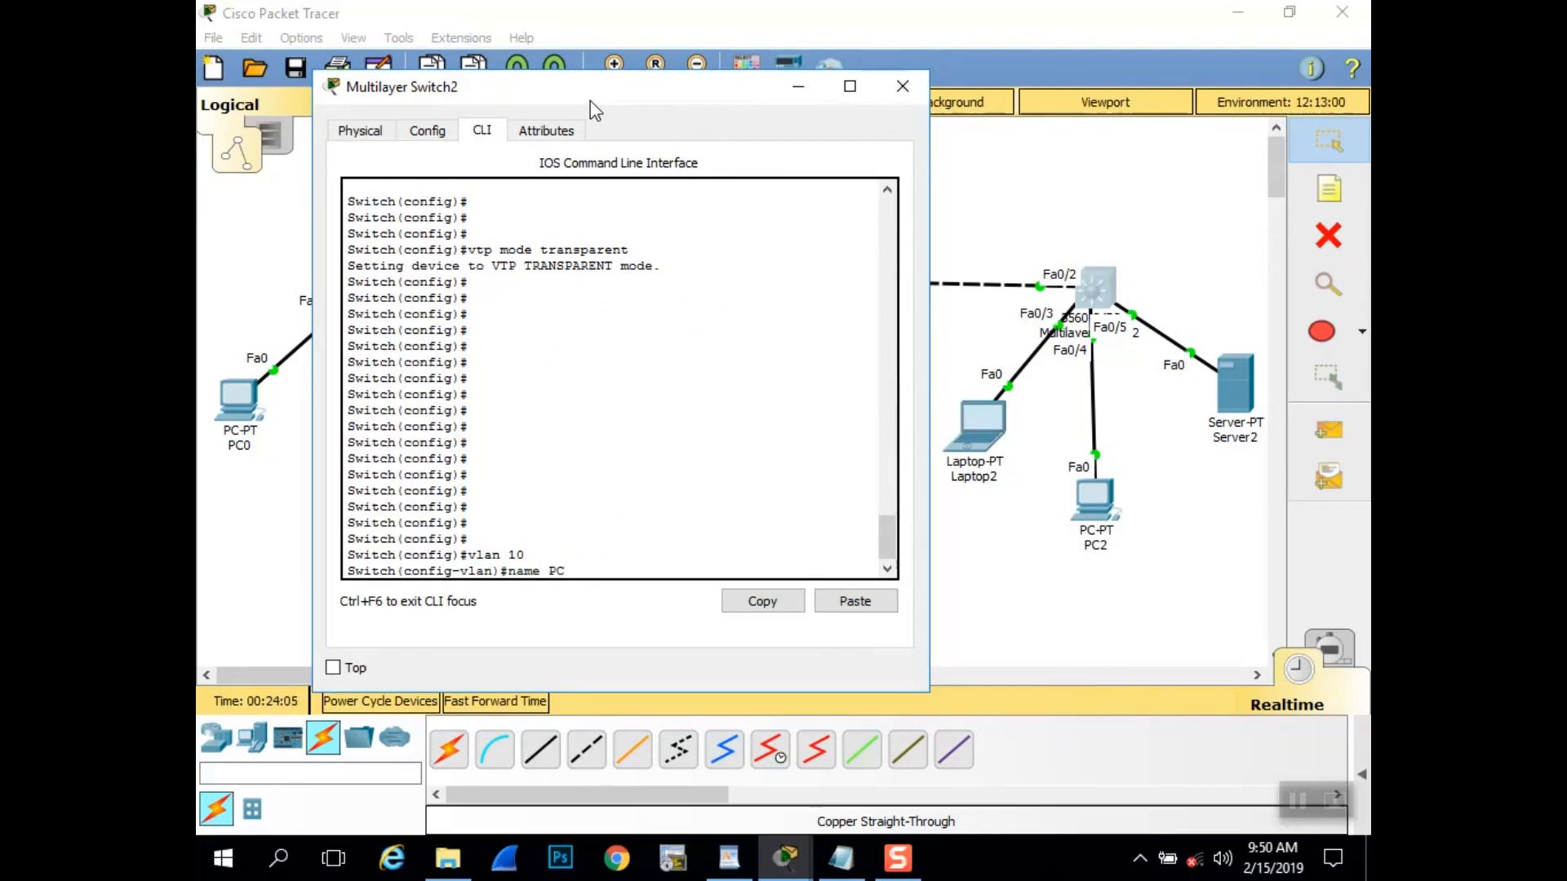
key("Return")
type("EXIT")
key("Return")
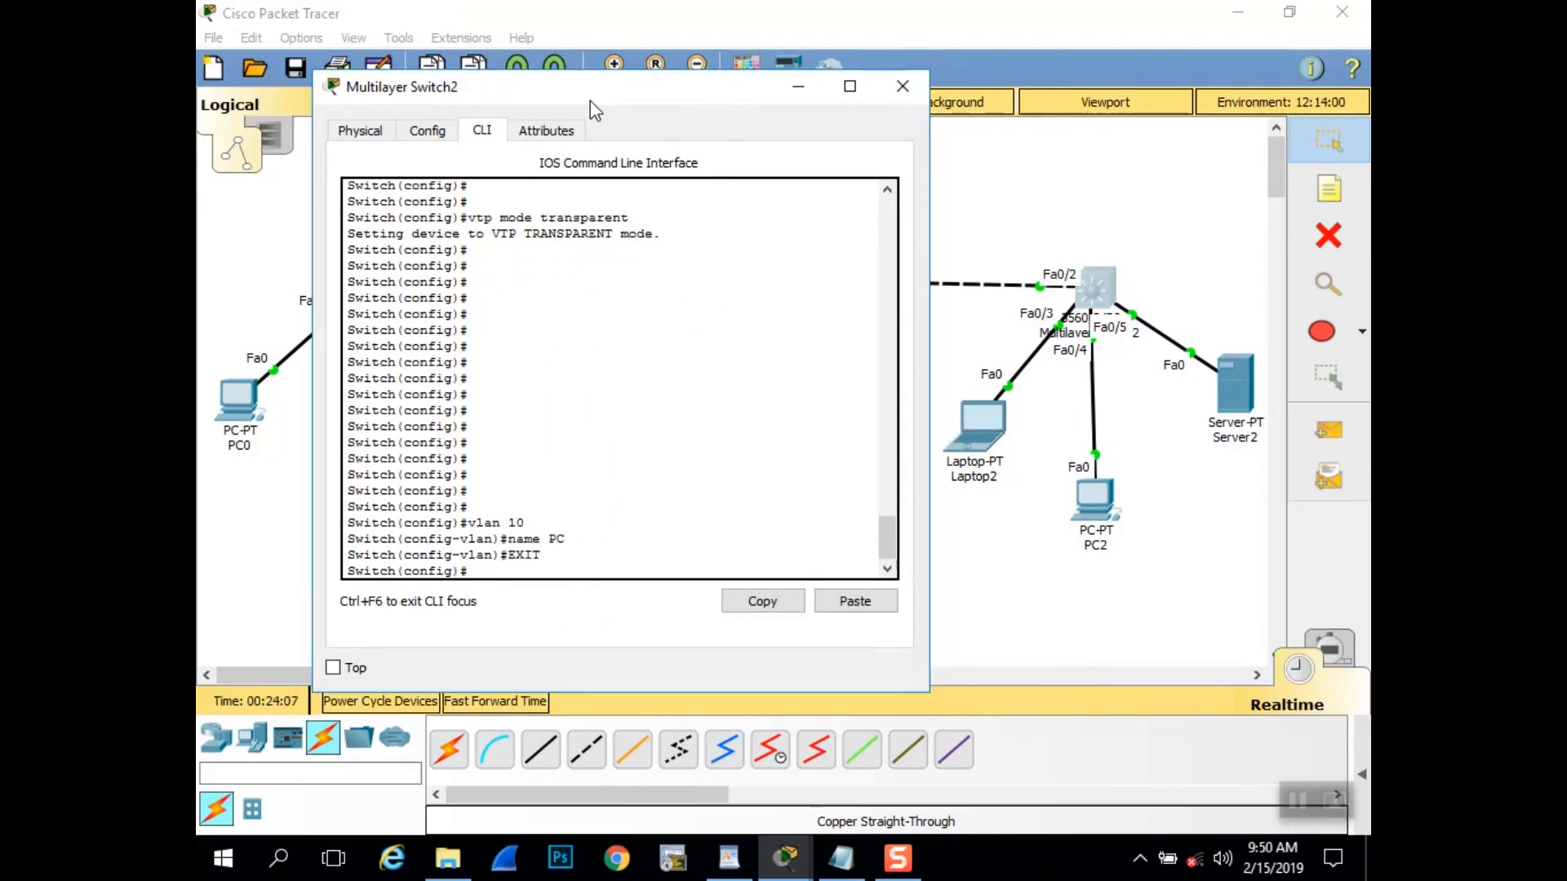
- Create VLAN 20 named LAPTOP on Multilayer Switch2 and exit VLAN configuration mode
type("vlan 20")
key("Return")
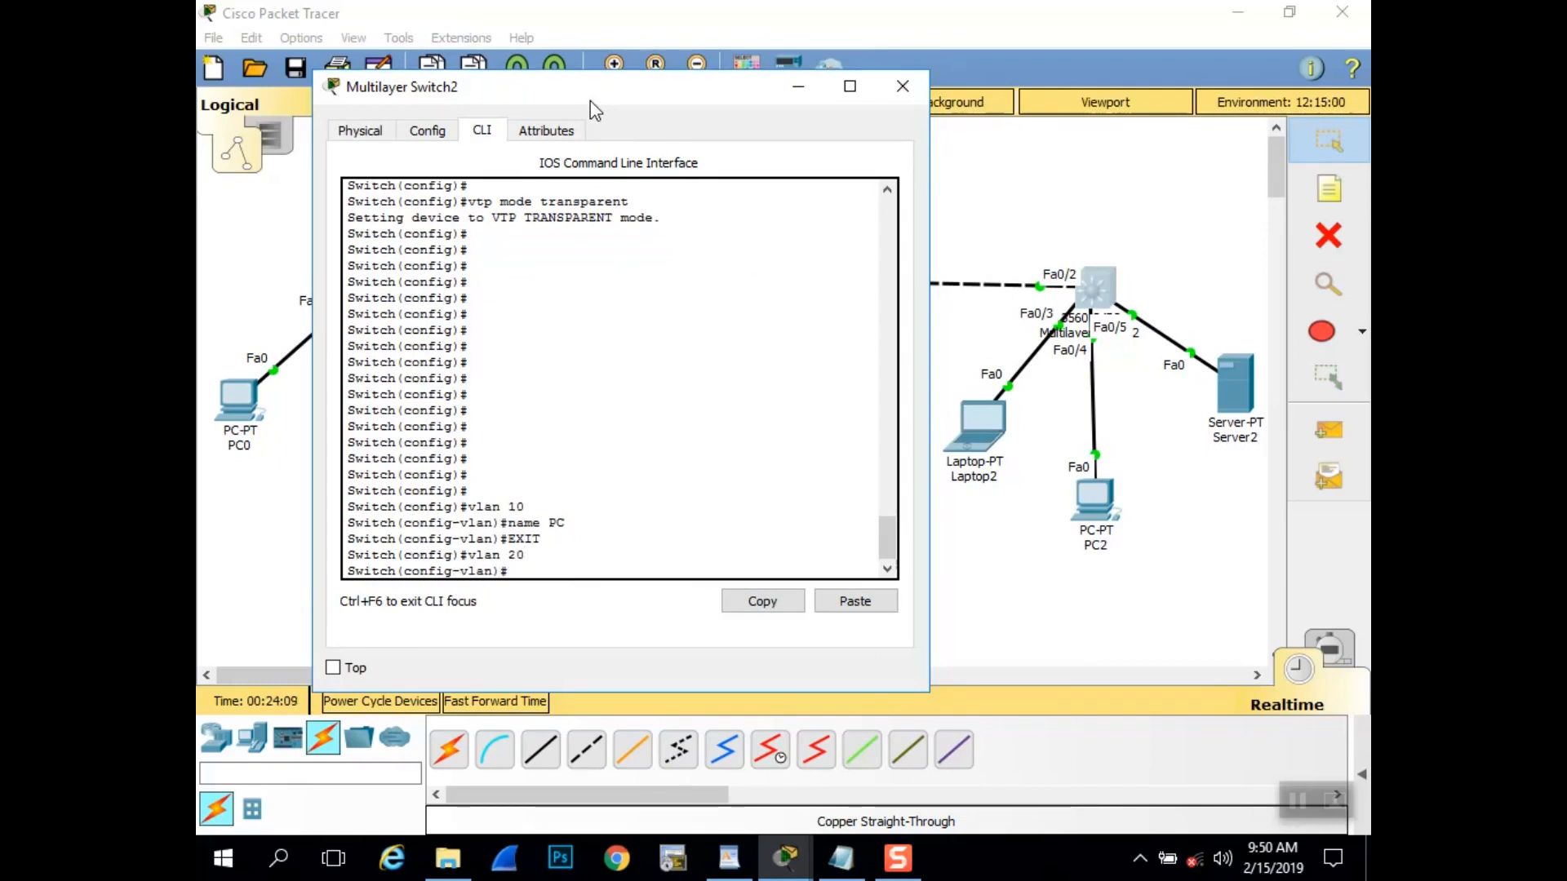
type("name LAPTOP")
key("Return")
key("Return")
type("exit")
key("Return")
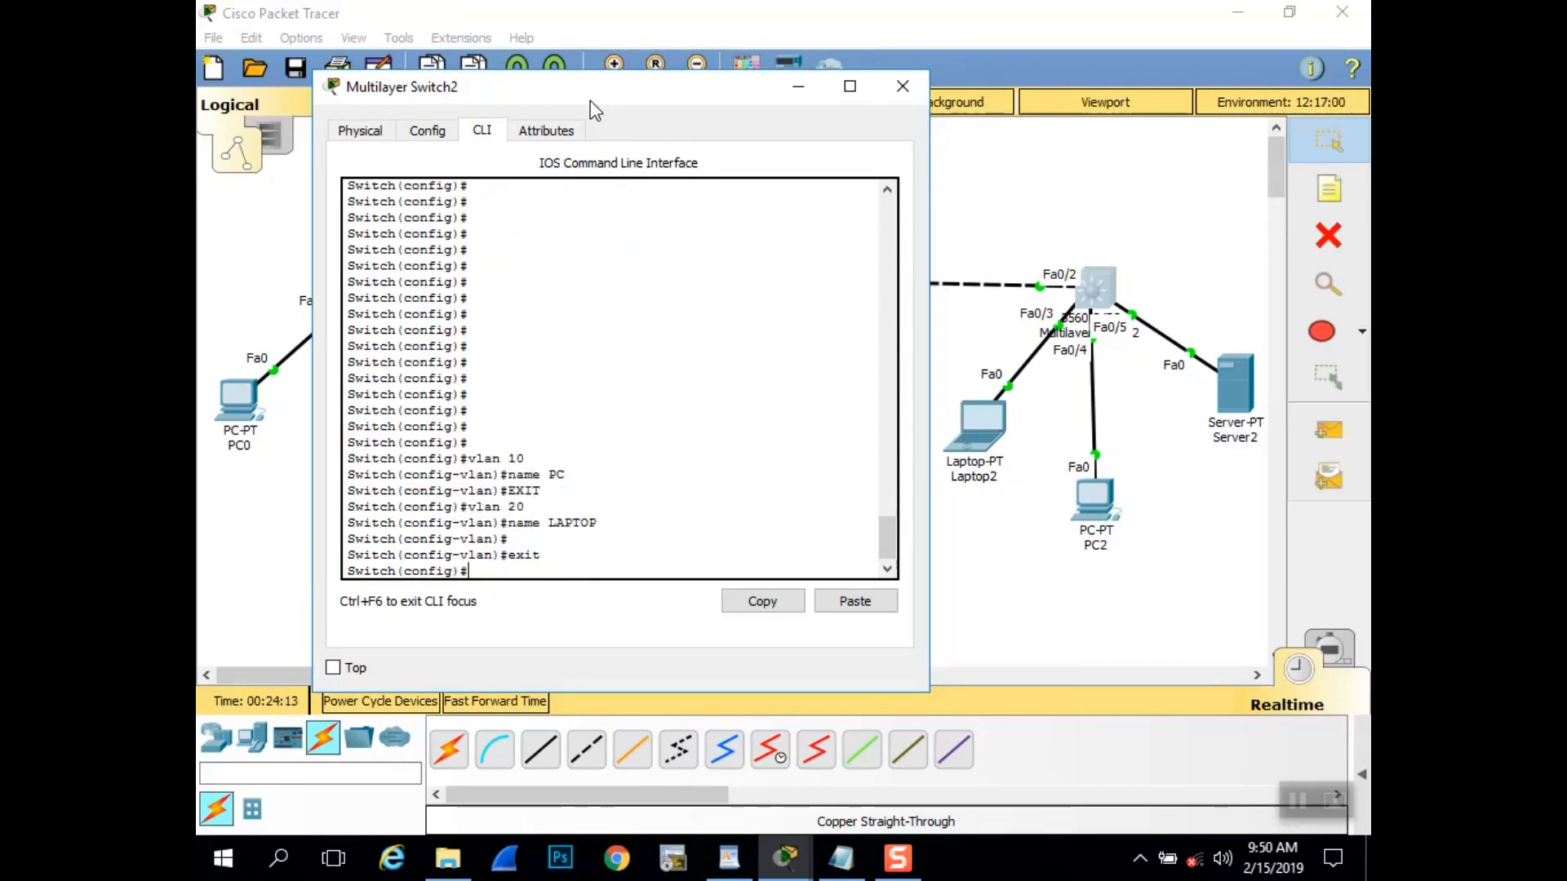
- Create VLAN 30 named SERVER on Multilayer Switch2 and return to the privileged EXEC prompt
type("vlan 30")
key("Return")
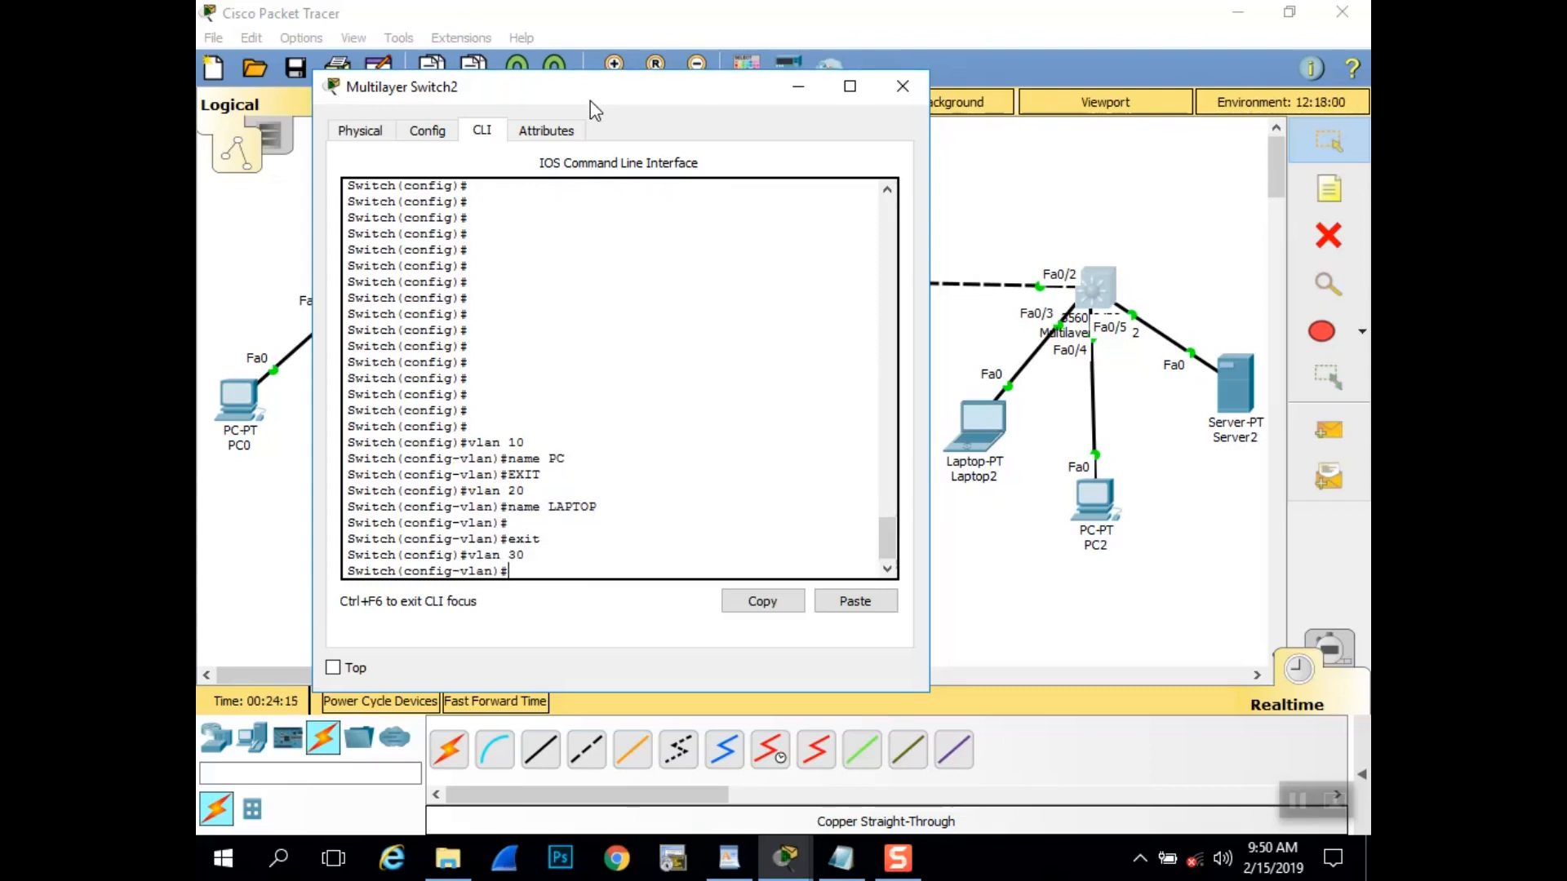
type("name SEVRER")
key("BackSpace")
key("BackSpace")
key("BackSpace")
key("BackSpace")
type("RVER")
key("Return")
key("Return")
key("Return")
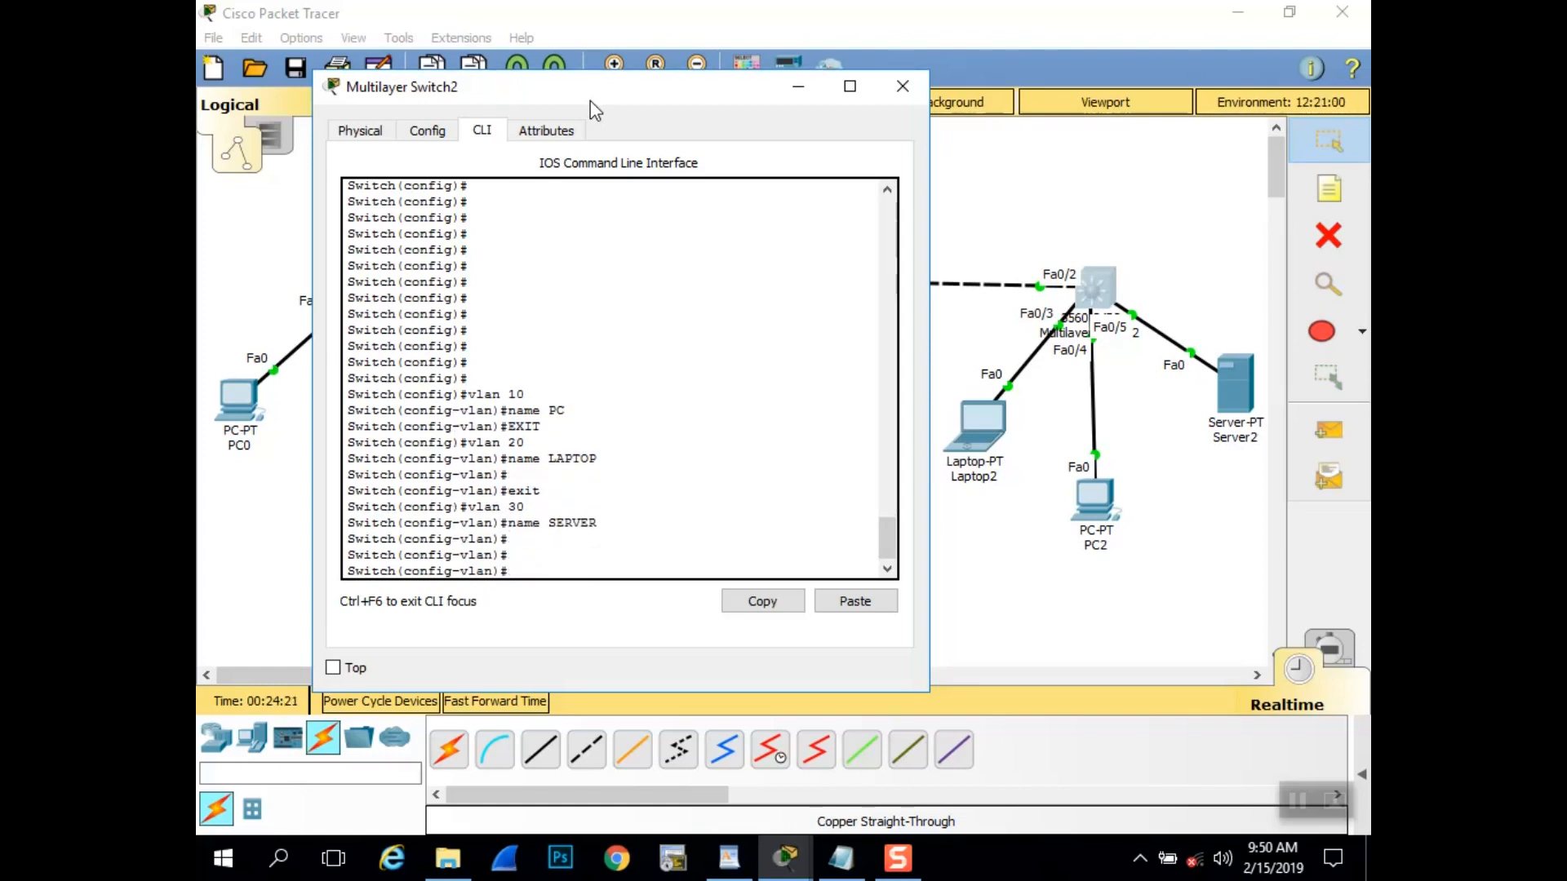
key("ctrl+z")
key("Return")
key("Return")
key("Return")
key("Return")
key("Return")
key("Return")
key("Return")
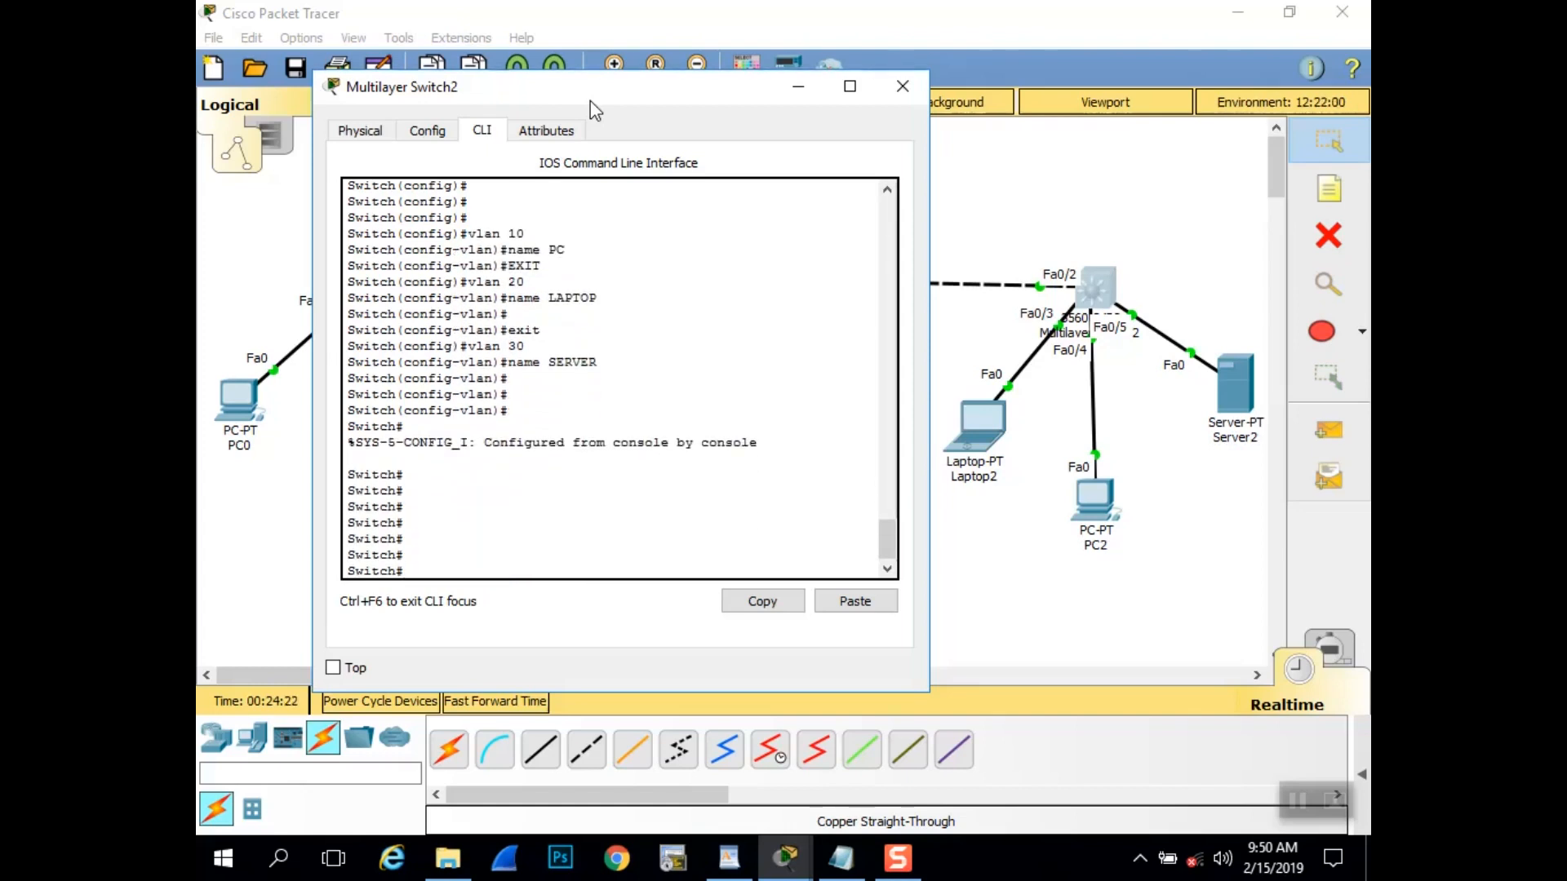
- Consult the VTP checklist in Notepad, highlight its "PORTS" item, and return to the Packet Tracer topology
left_click(739, 5)
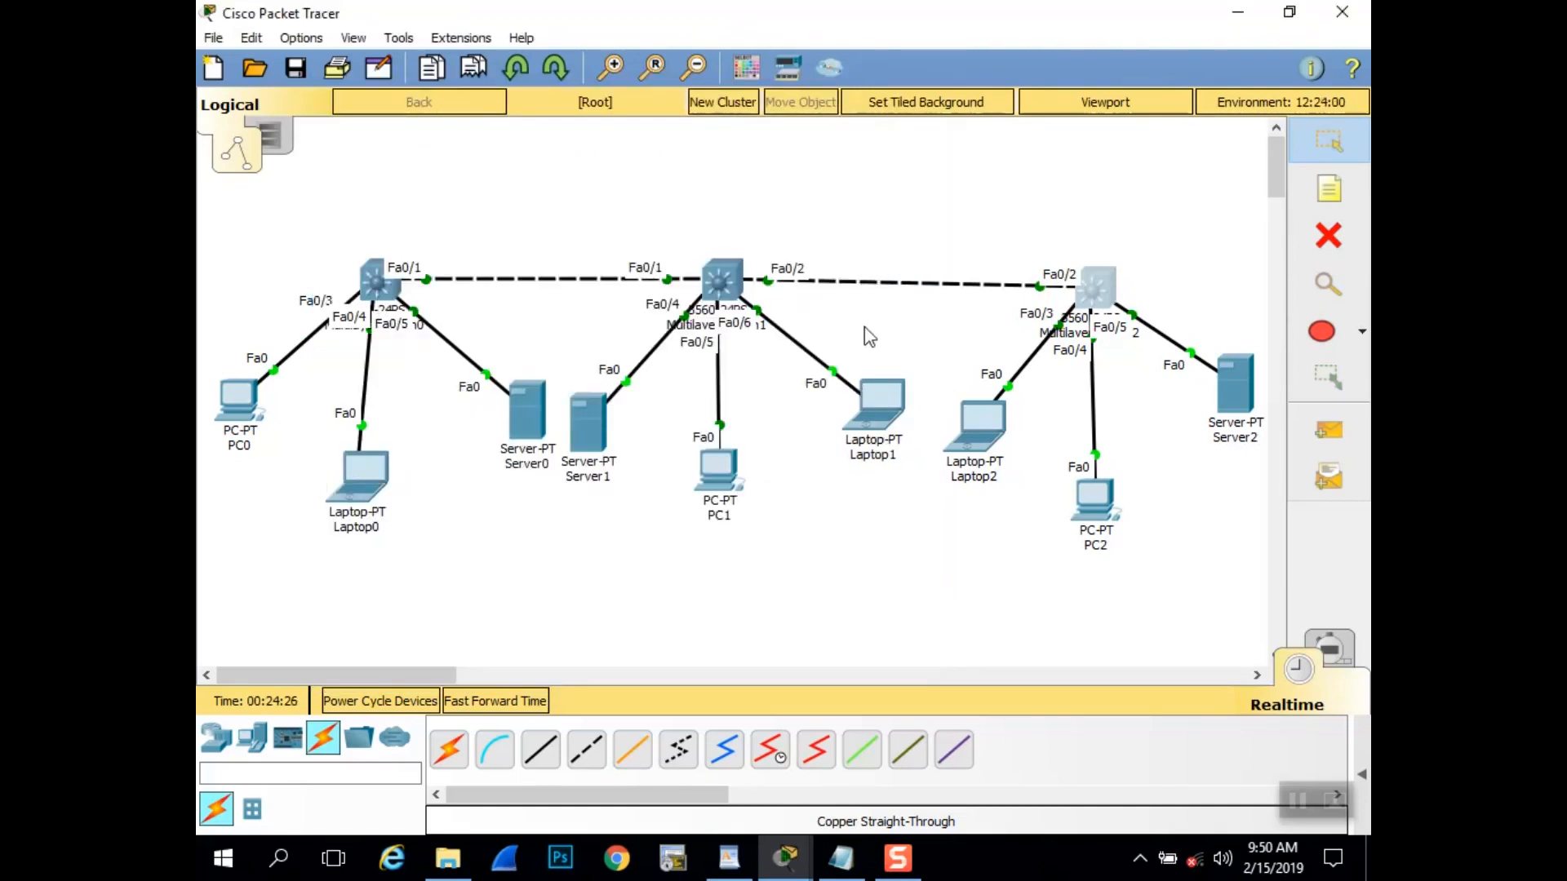
left_click(855, 862)
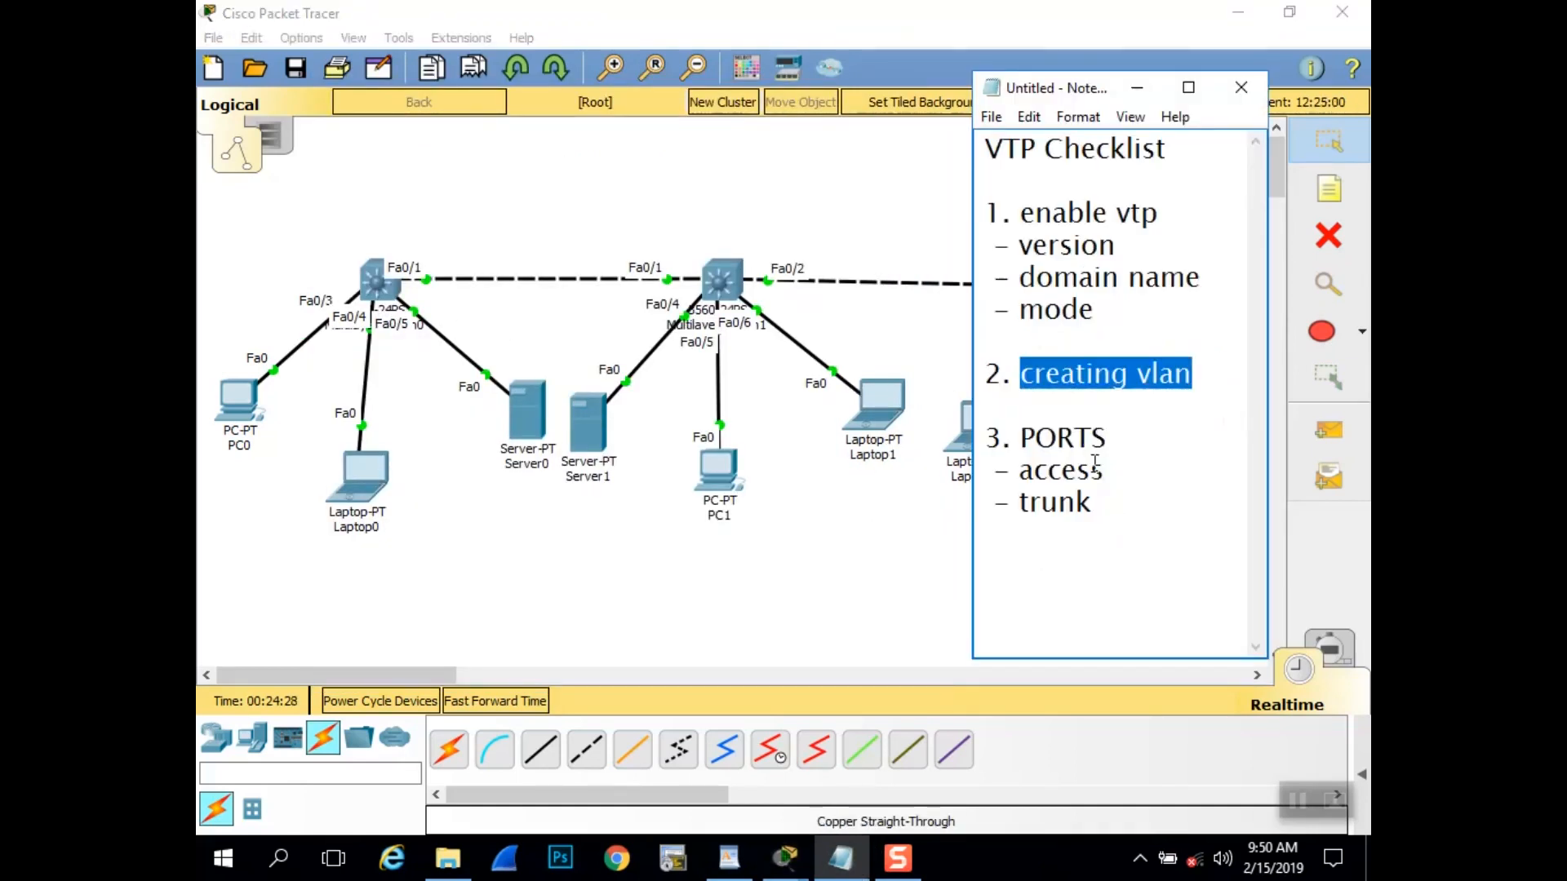
left_click_drag(1112, 438, 1022, 441)
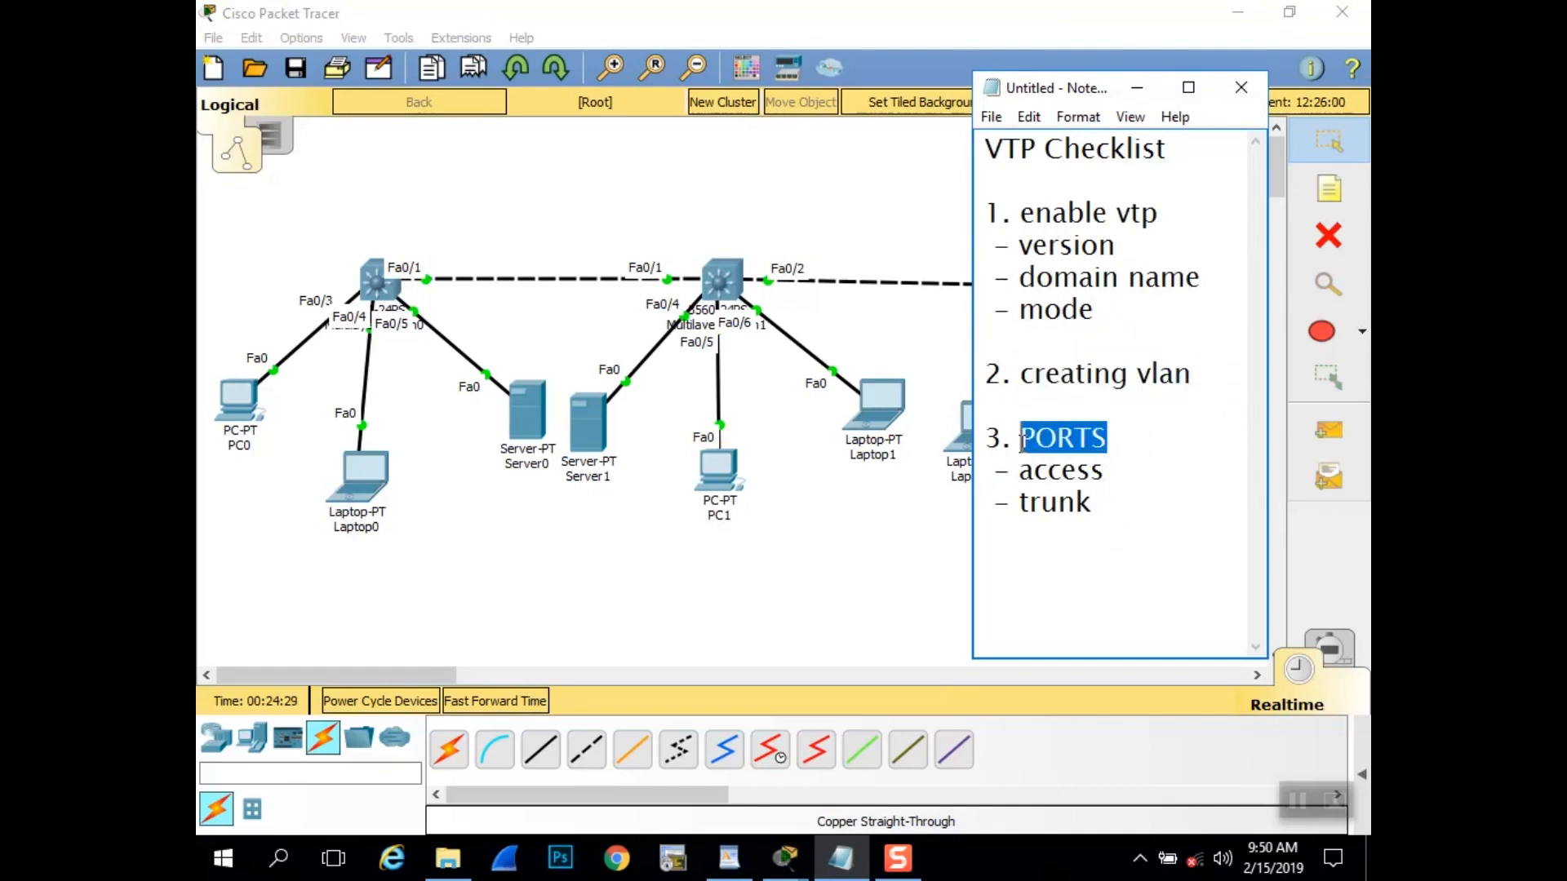
left_click(1158, 479)
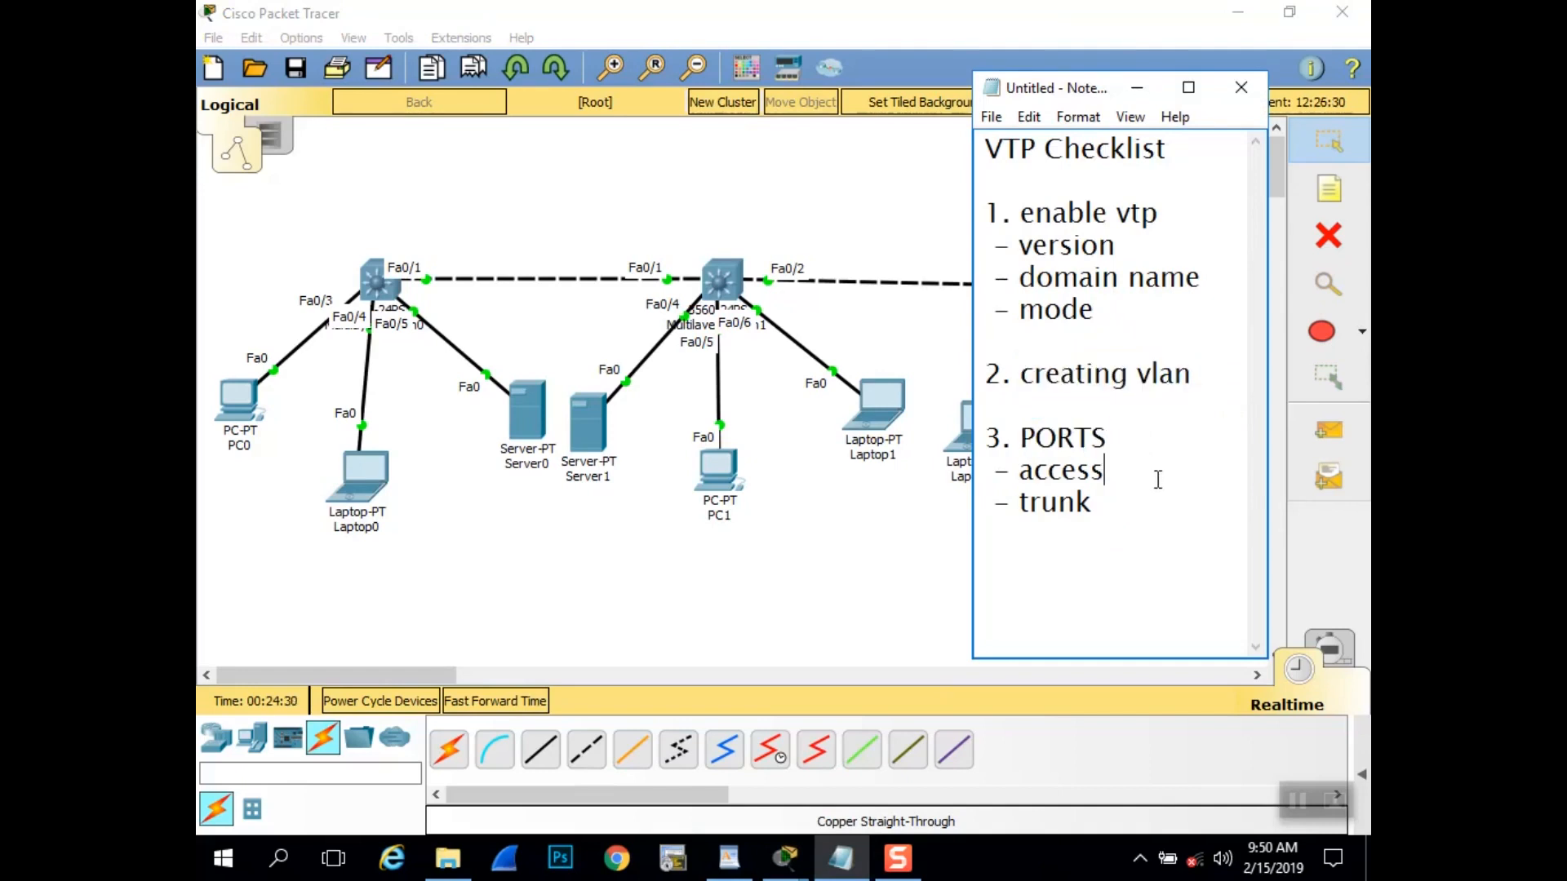
left_click(890, 599)
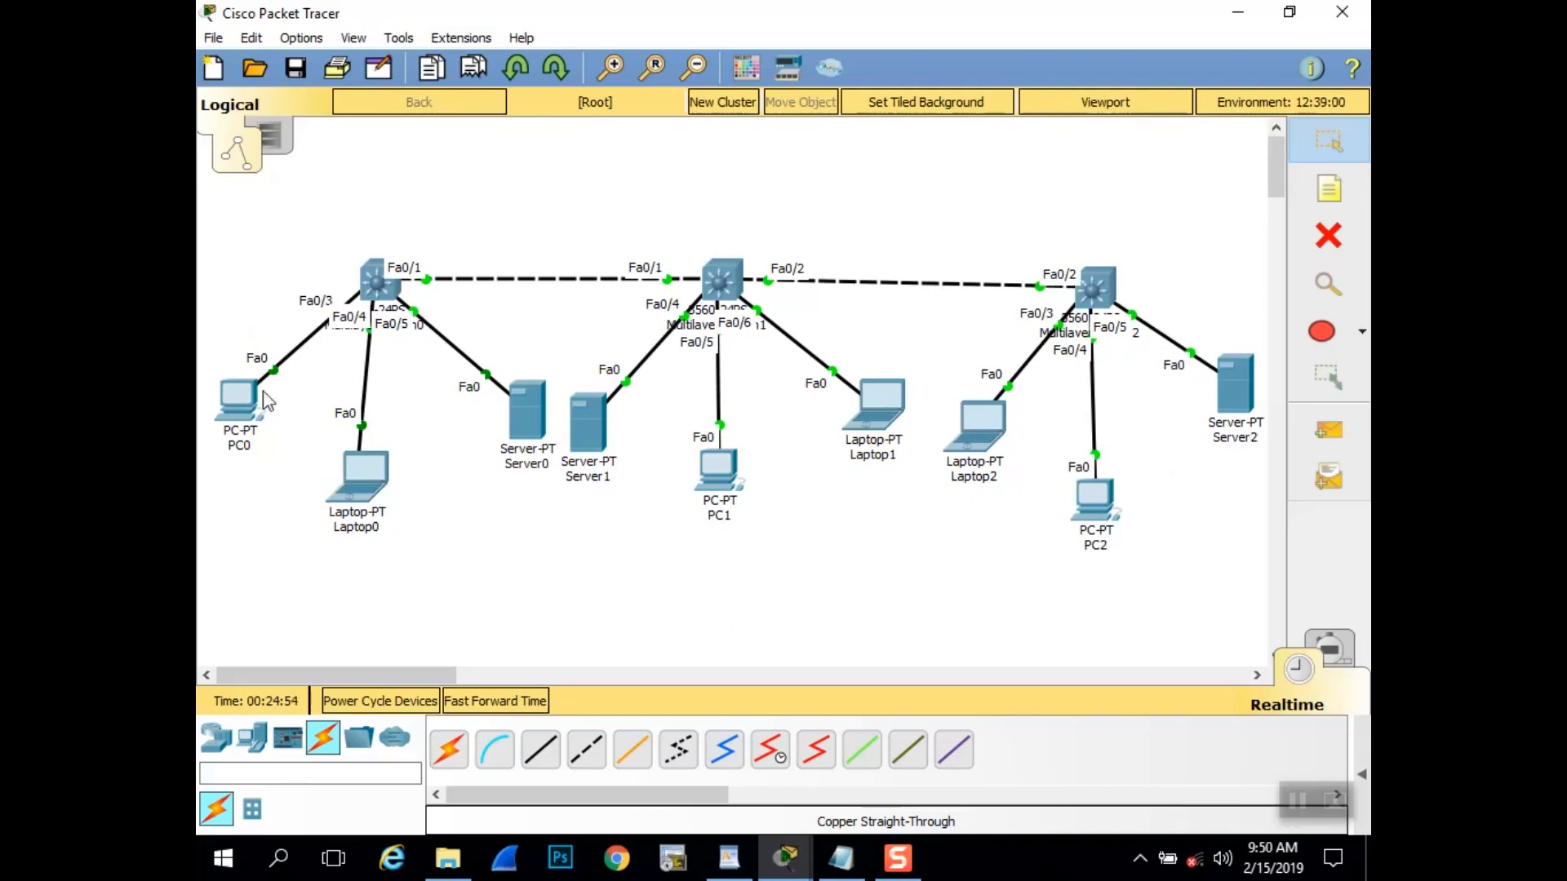
- Reopen the command line of Multilayer Switch0 and enter interface configuration mode for port fa0/1
left_click(379, 292)
left_click_drag(801, 118, 871, 103)
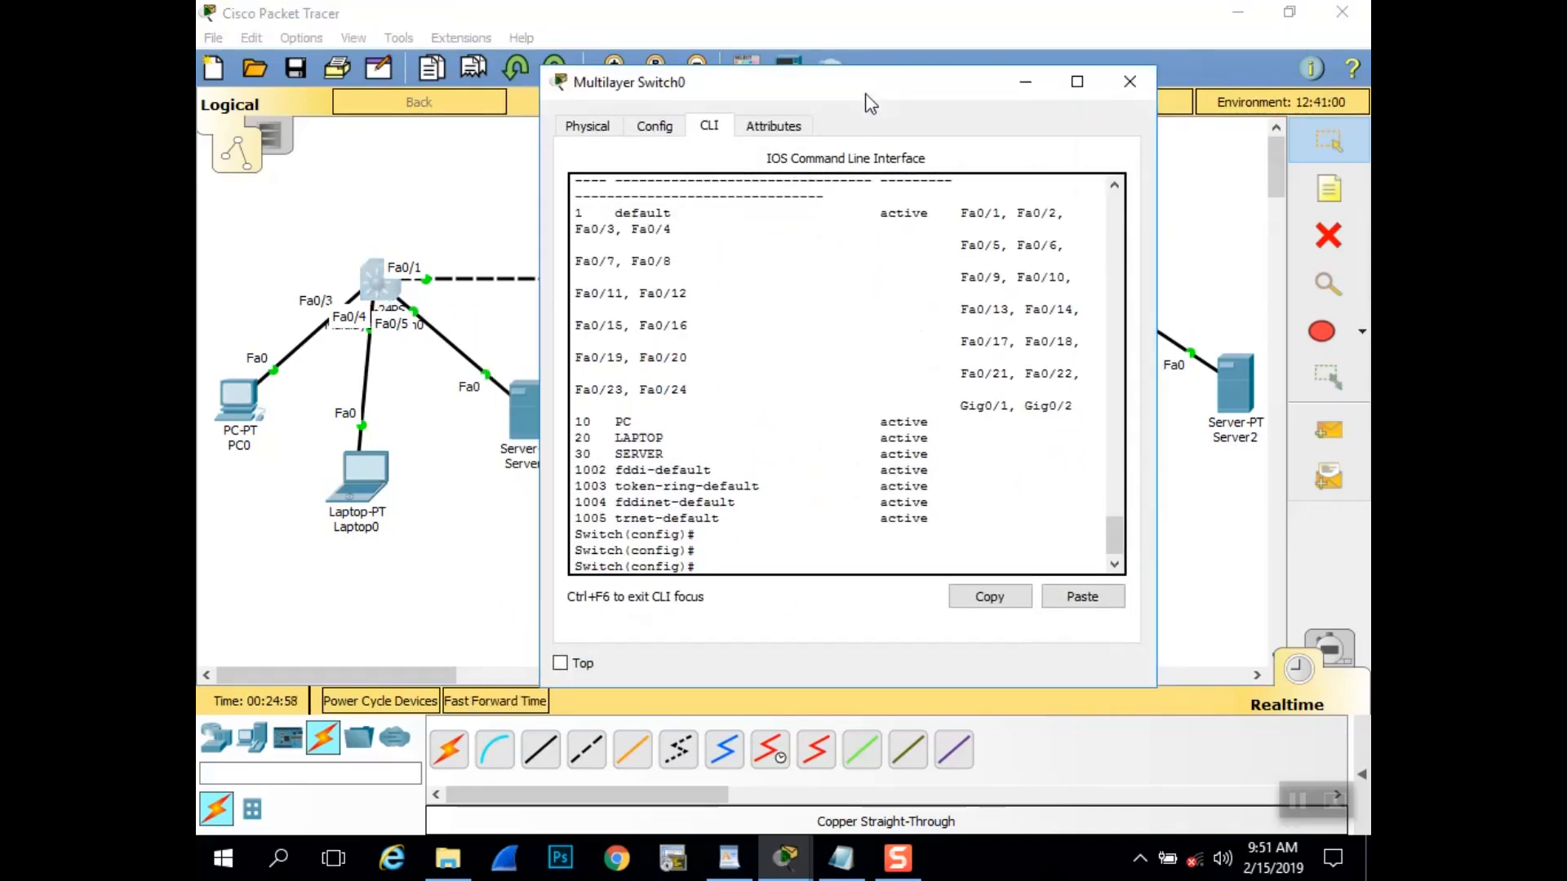
key("Return")
key("Return")
key("Return")
key("Return")
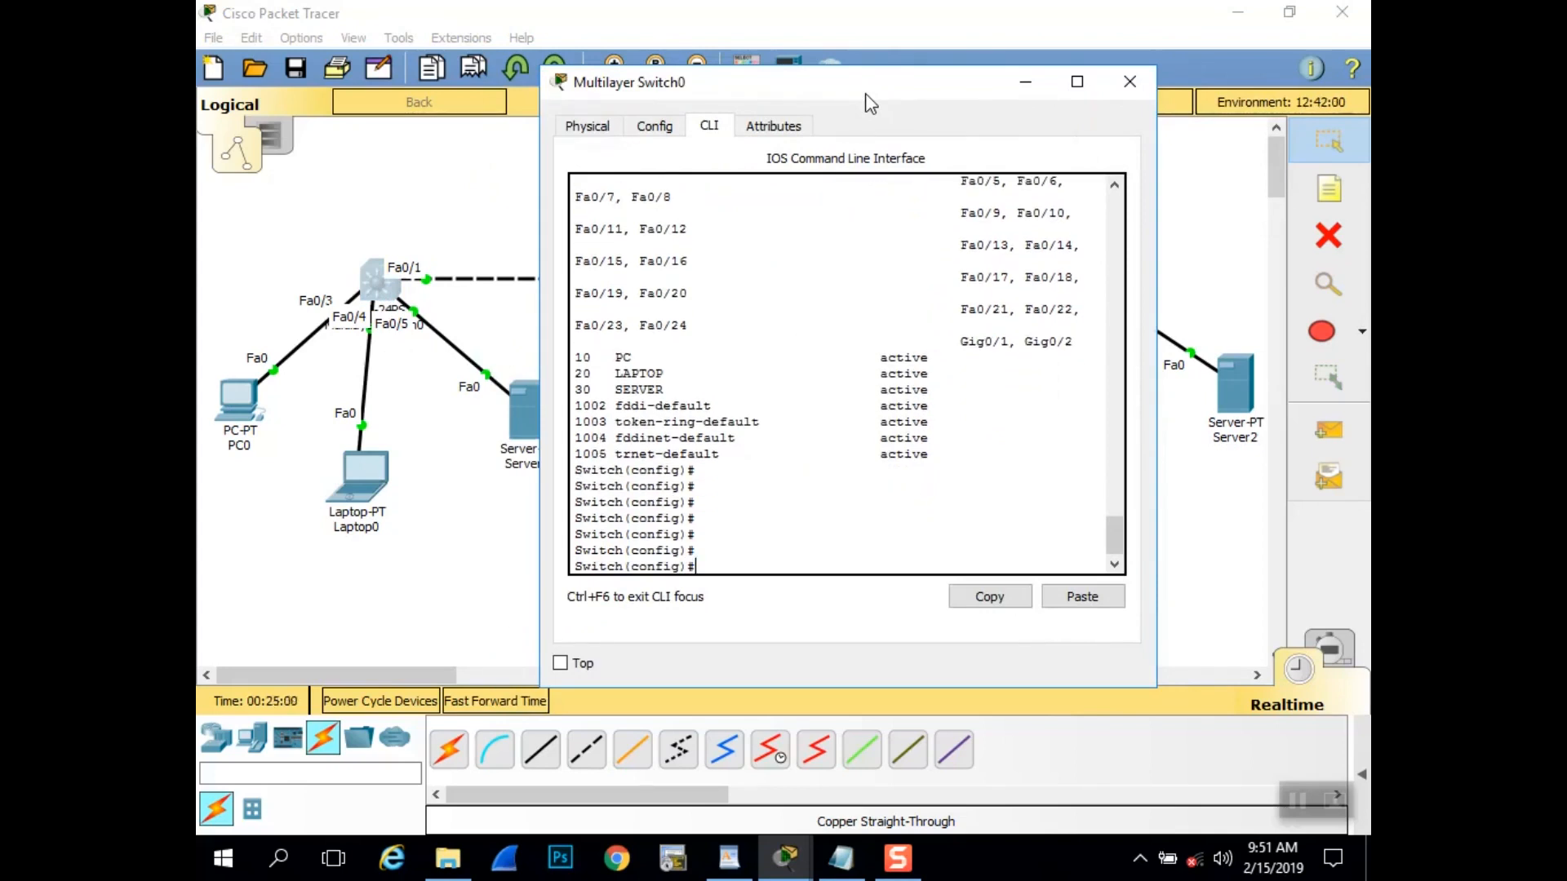
type("INT fa0/1")
key("Return")
key("Return")
key("Return")
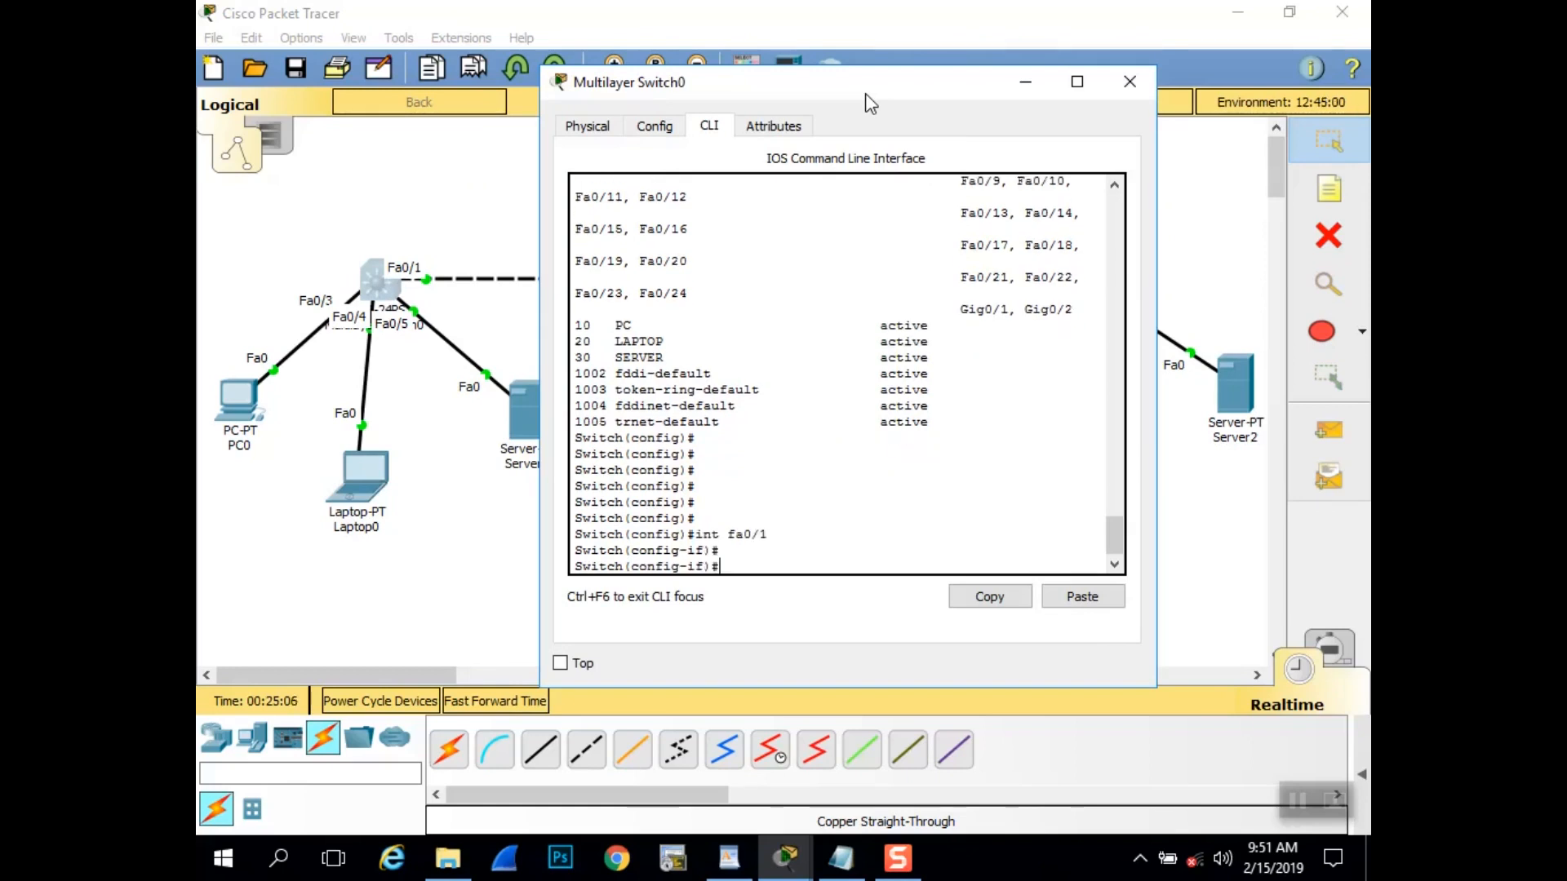
- Set the trunk encapsulation of port fa0/1 on Multilayer Switch0 to dot1q
type("switchport tr")
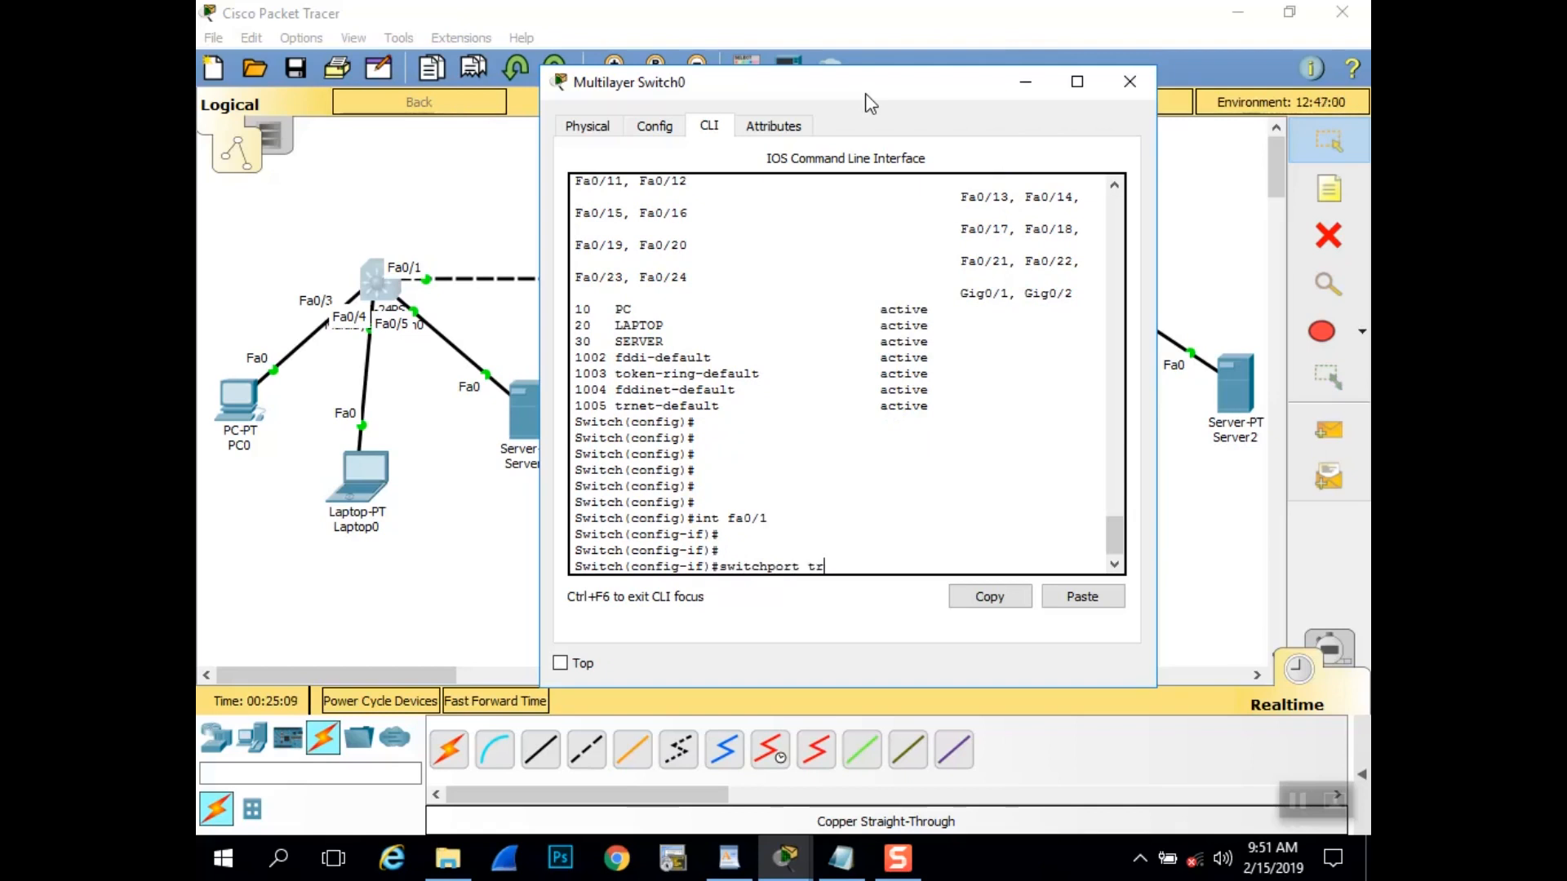
key("BackSpace")
key("BackSpace")
type("unk encapsulatio")
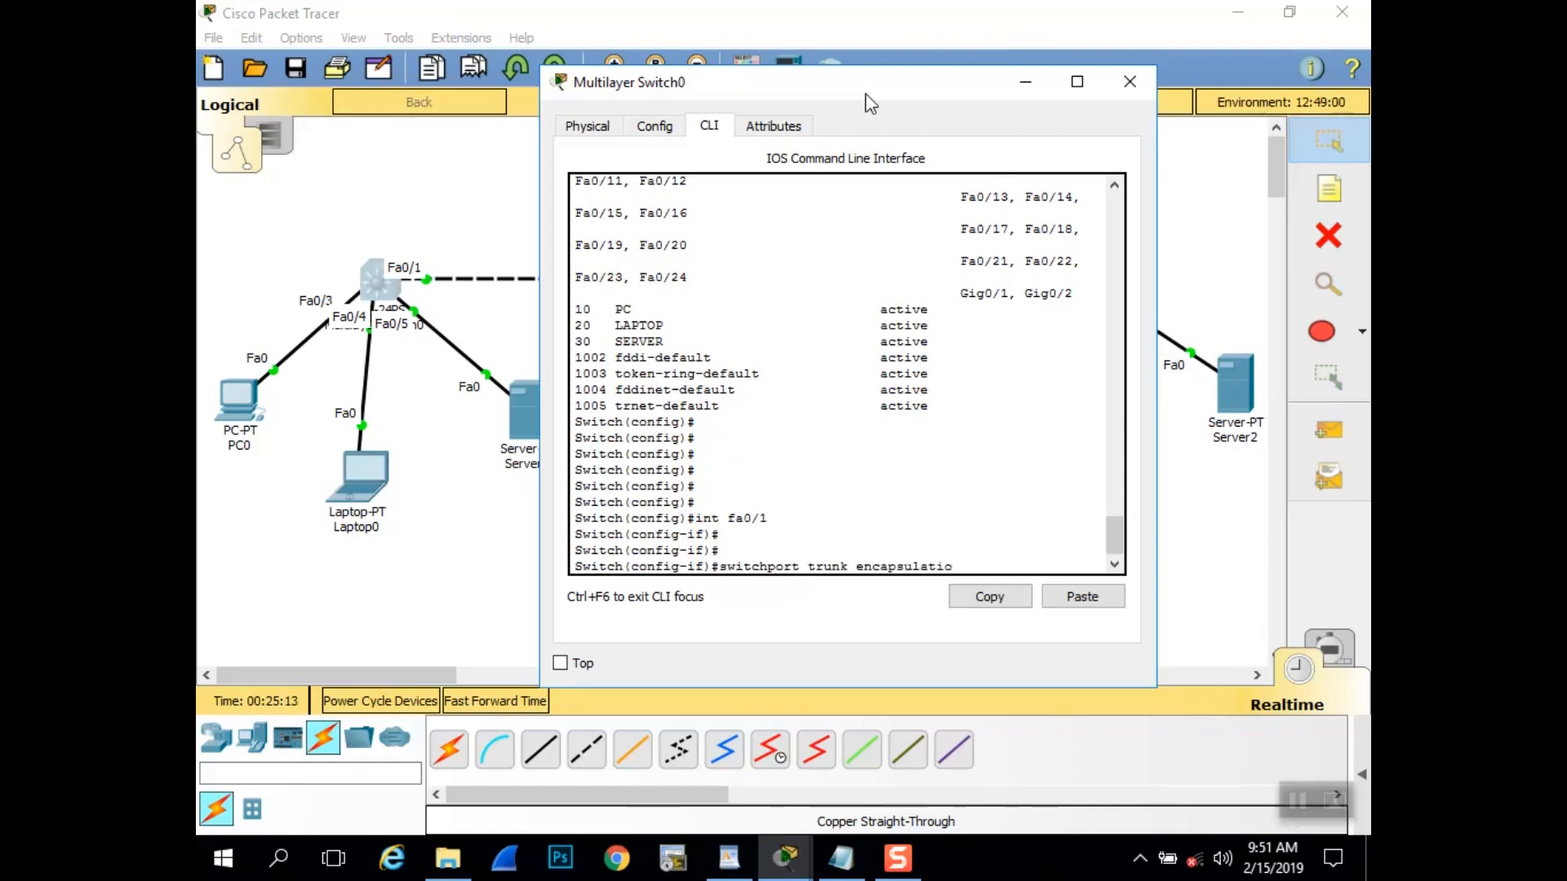
type("n dot1q")
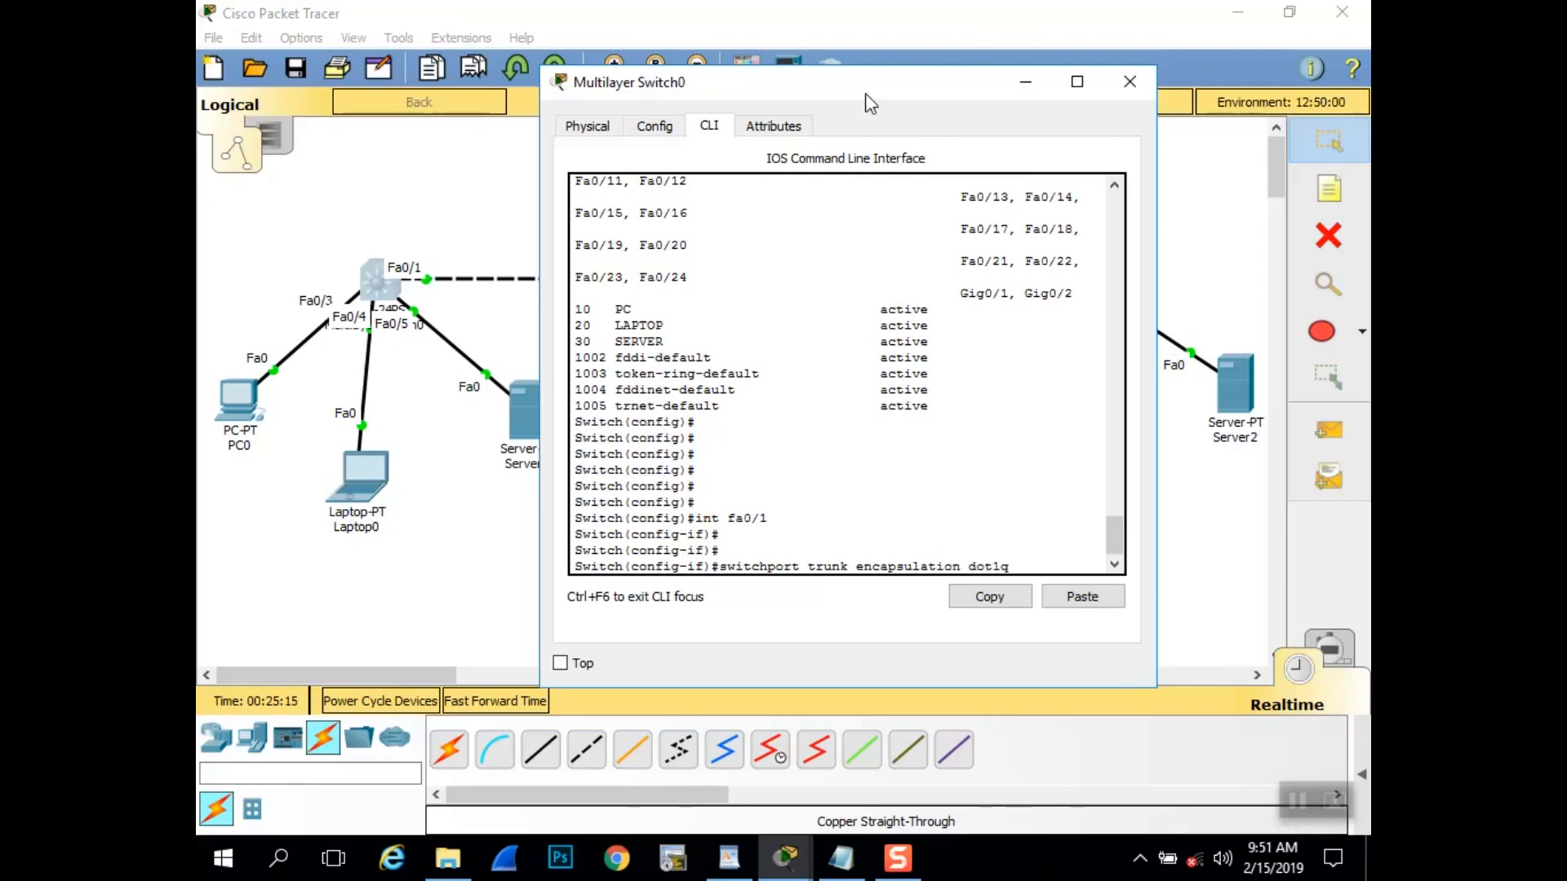
key("Return")
key("Return")
key("Return")
- Set port fa0/1 on Multilayer Switch0 to trunk mode and highlight the resulting line protocol messages
type("switc")
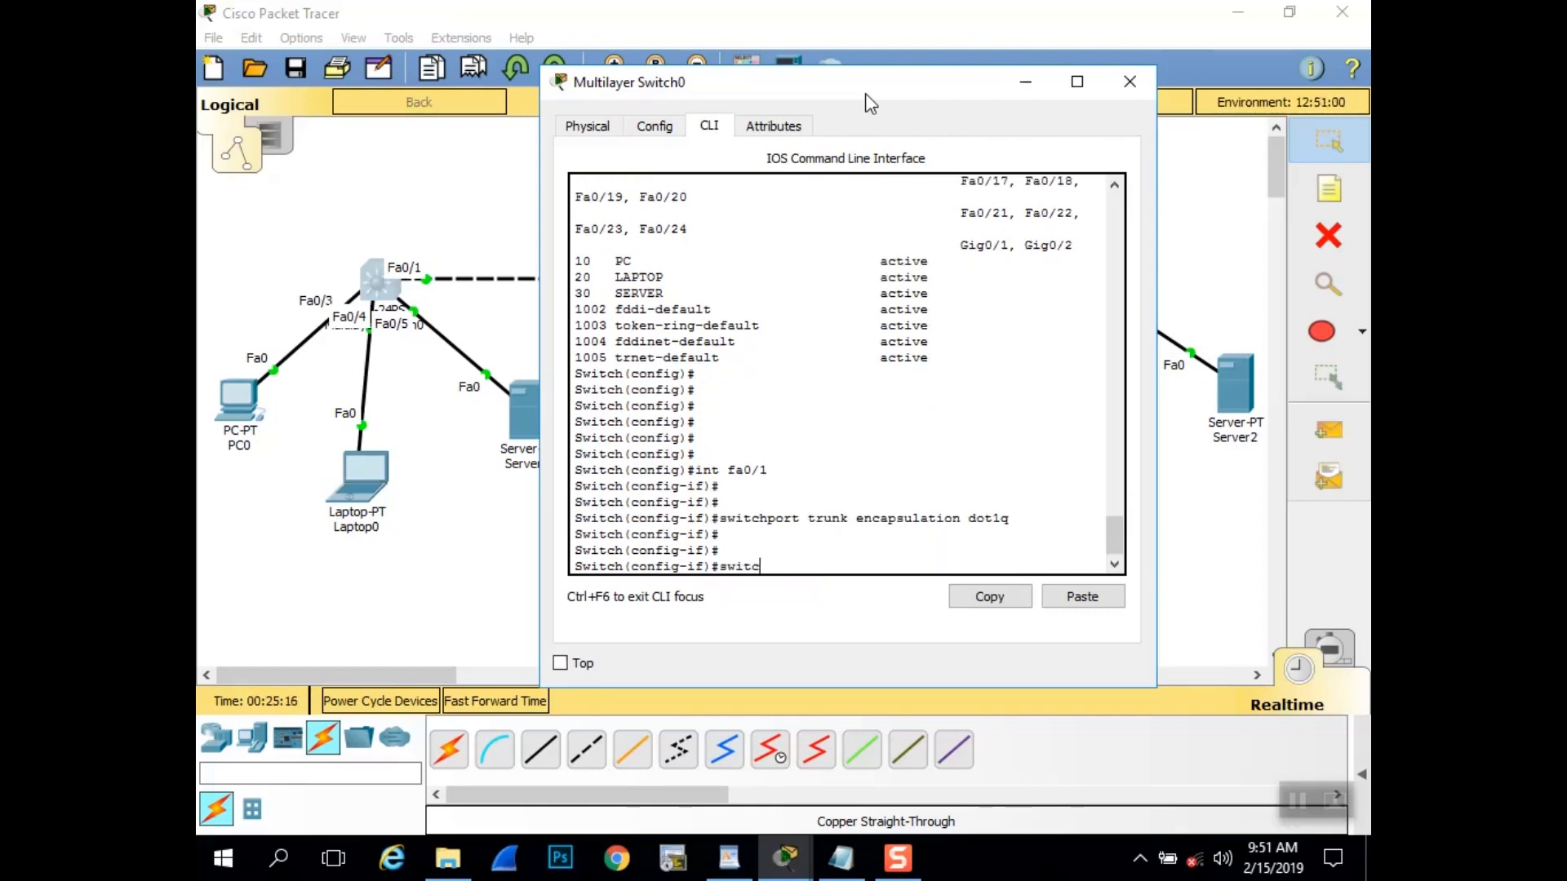
type("hport mode trunk")
key("Return")
key("Return")
key("Return")
key("Return")
key("Return")
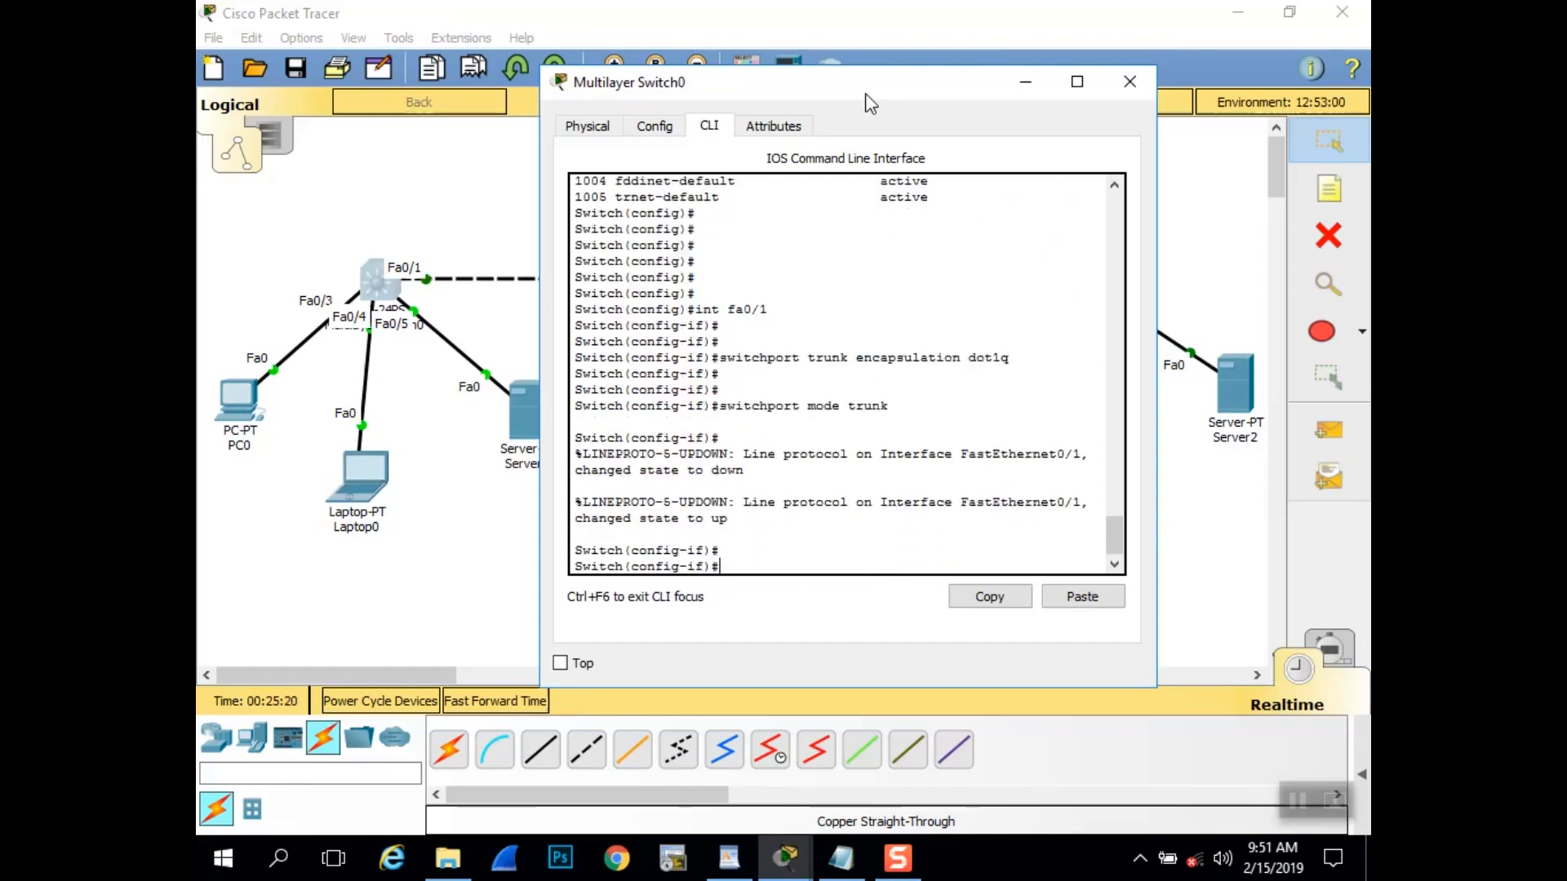
left_click_drag(752, 493, 554, 457)
left_click(809, 498)
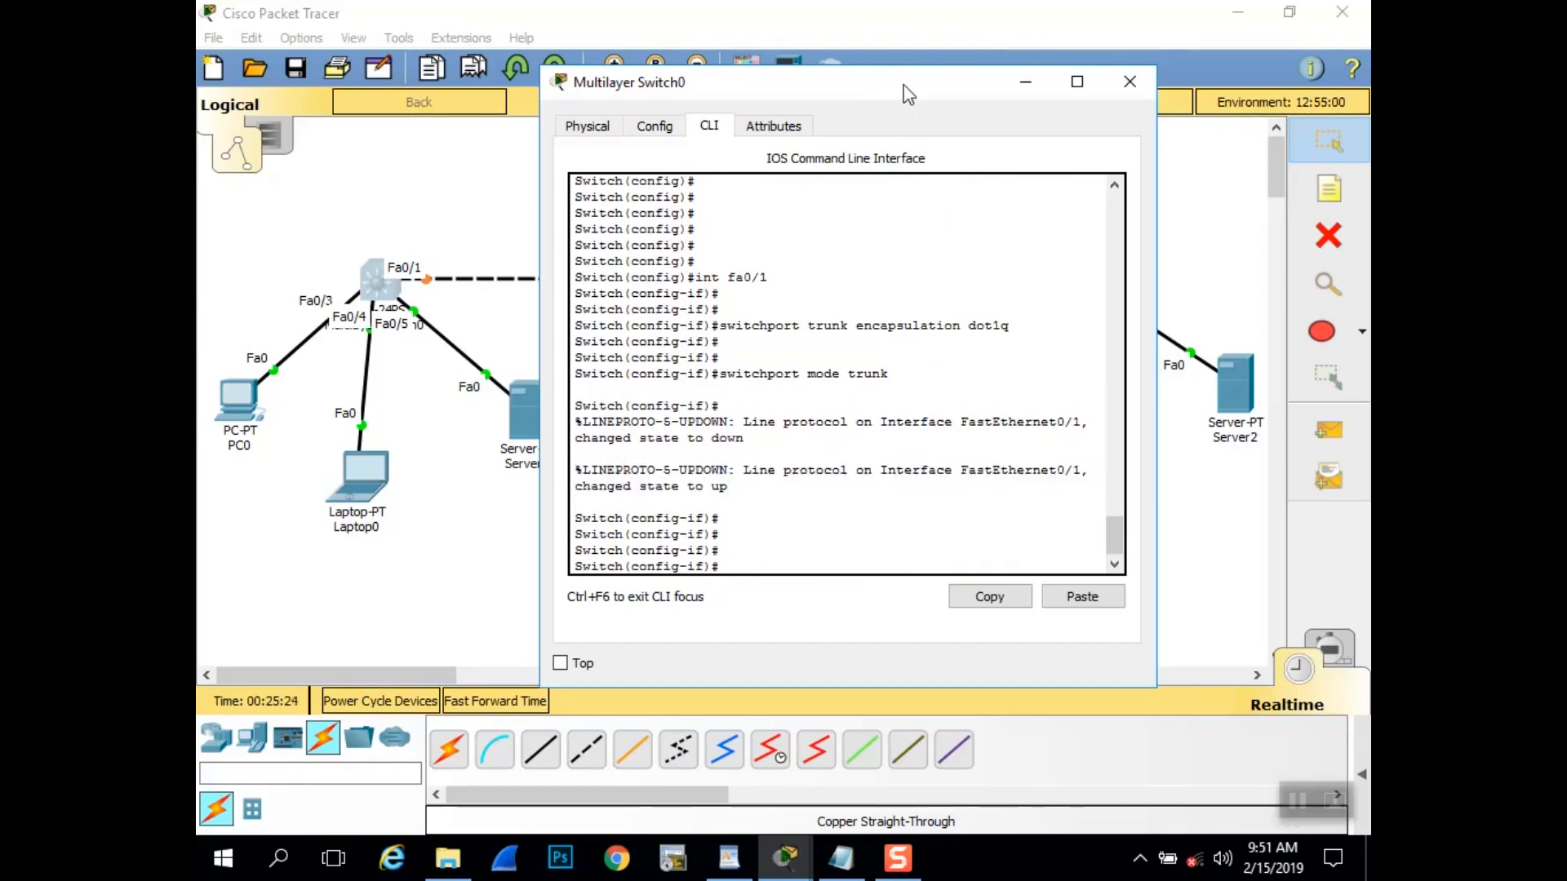
- Open the command line of Multilayer Switch1 and enter interface configuration mode for port fa0/1
left_click_drag(907, 88, 1051, 228)
left_click_drag(1077, 173, 1085, 169)
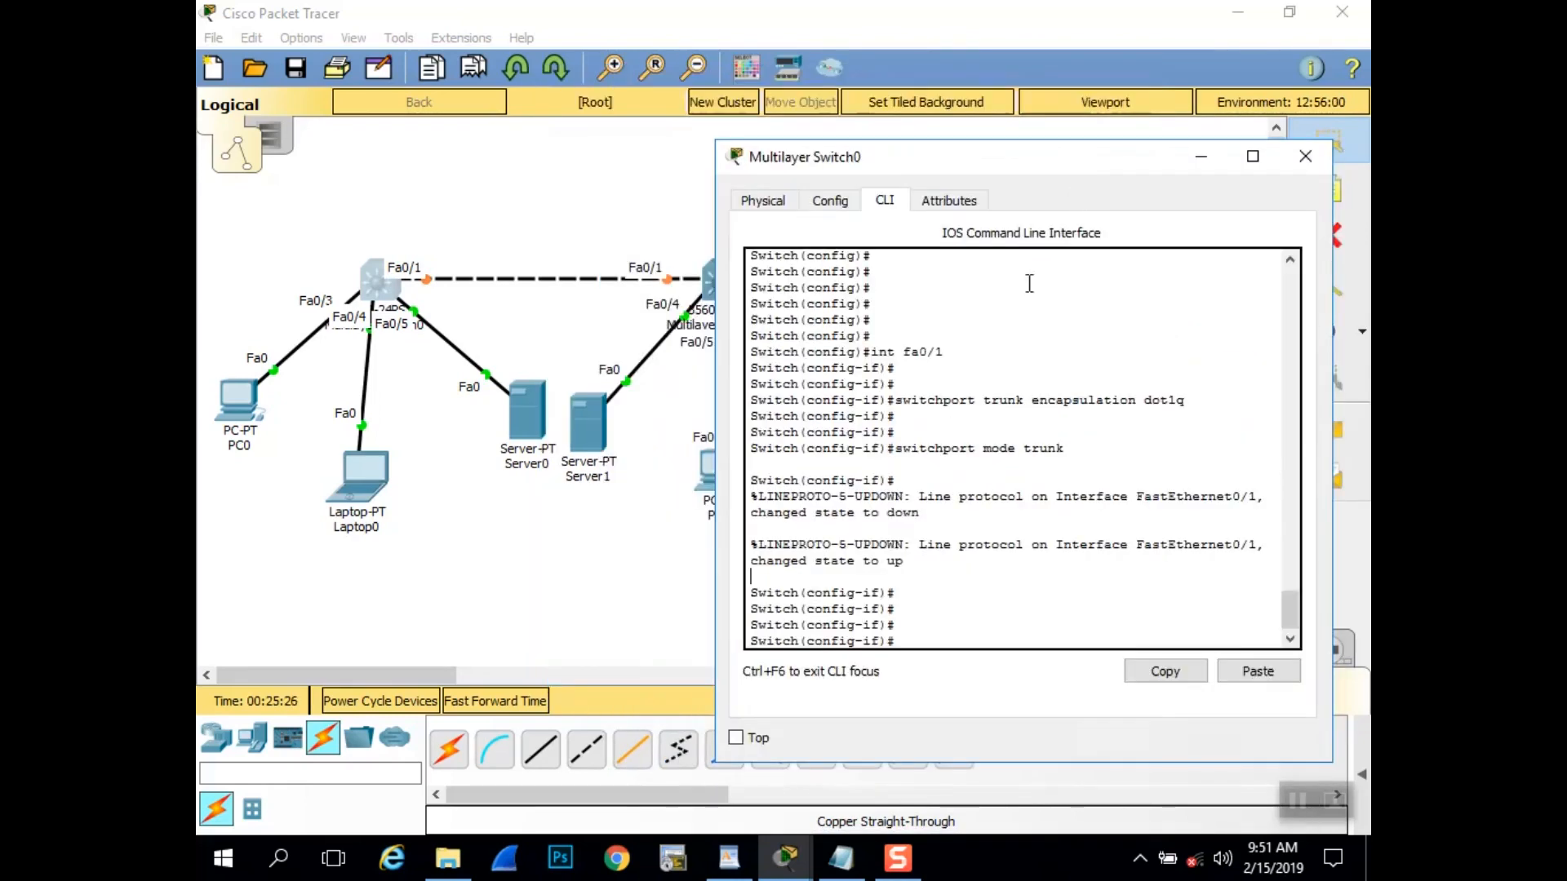
left_click(707, 286)
left_click_drag(754, 96, 928, 101)
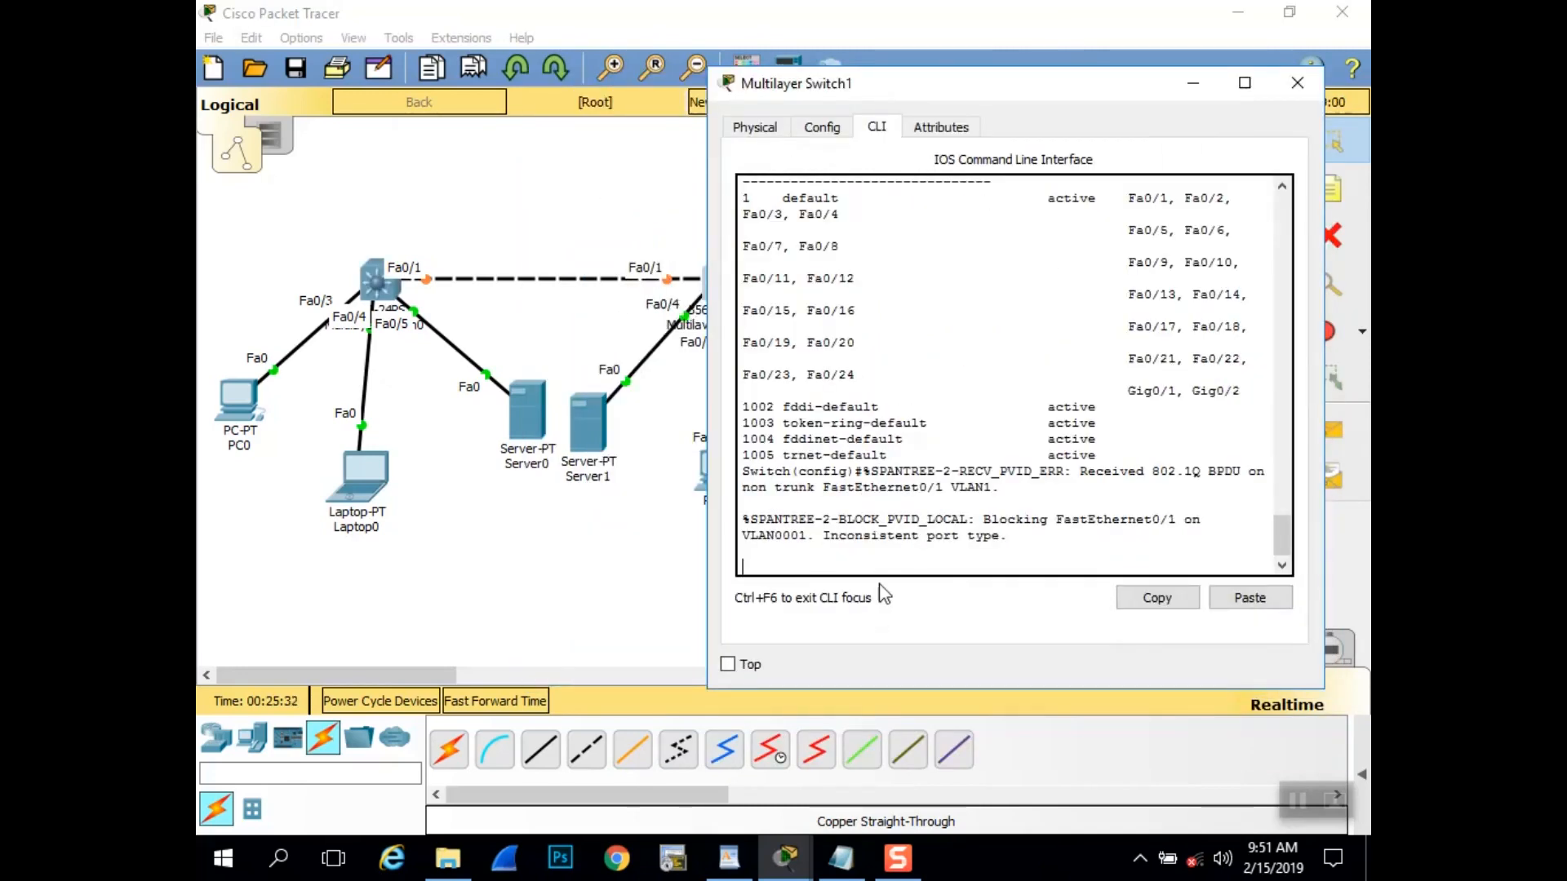
key("Return")
key("Return")
key("Return")
key("Return")
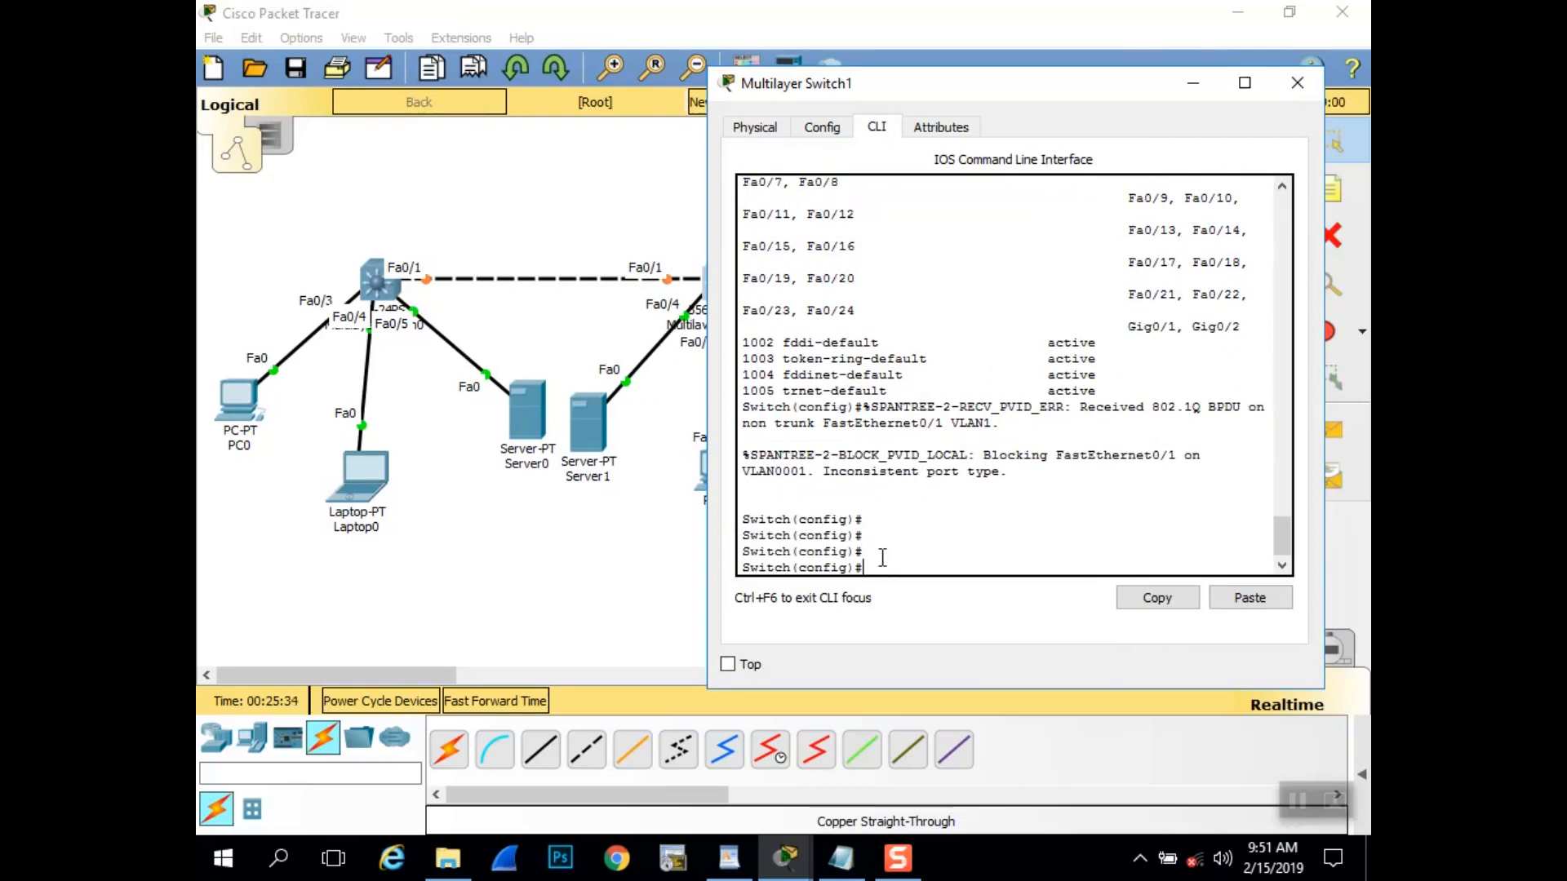
type("int fa0/1")
key("Return")
key("Return")
- Set the trunk encapsulation of port fa0/1 on Multilayer Switch1 to dot1q
type("switchpor")
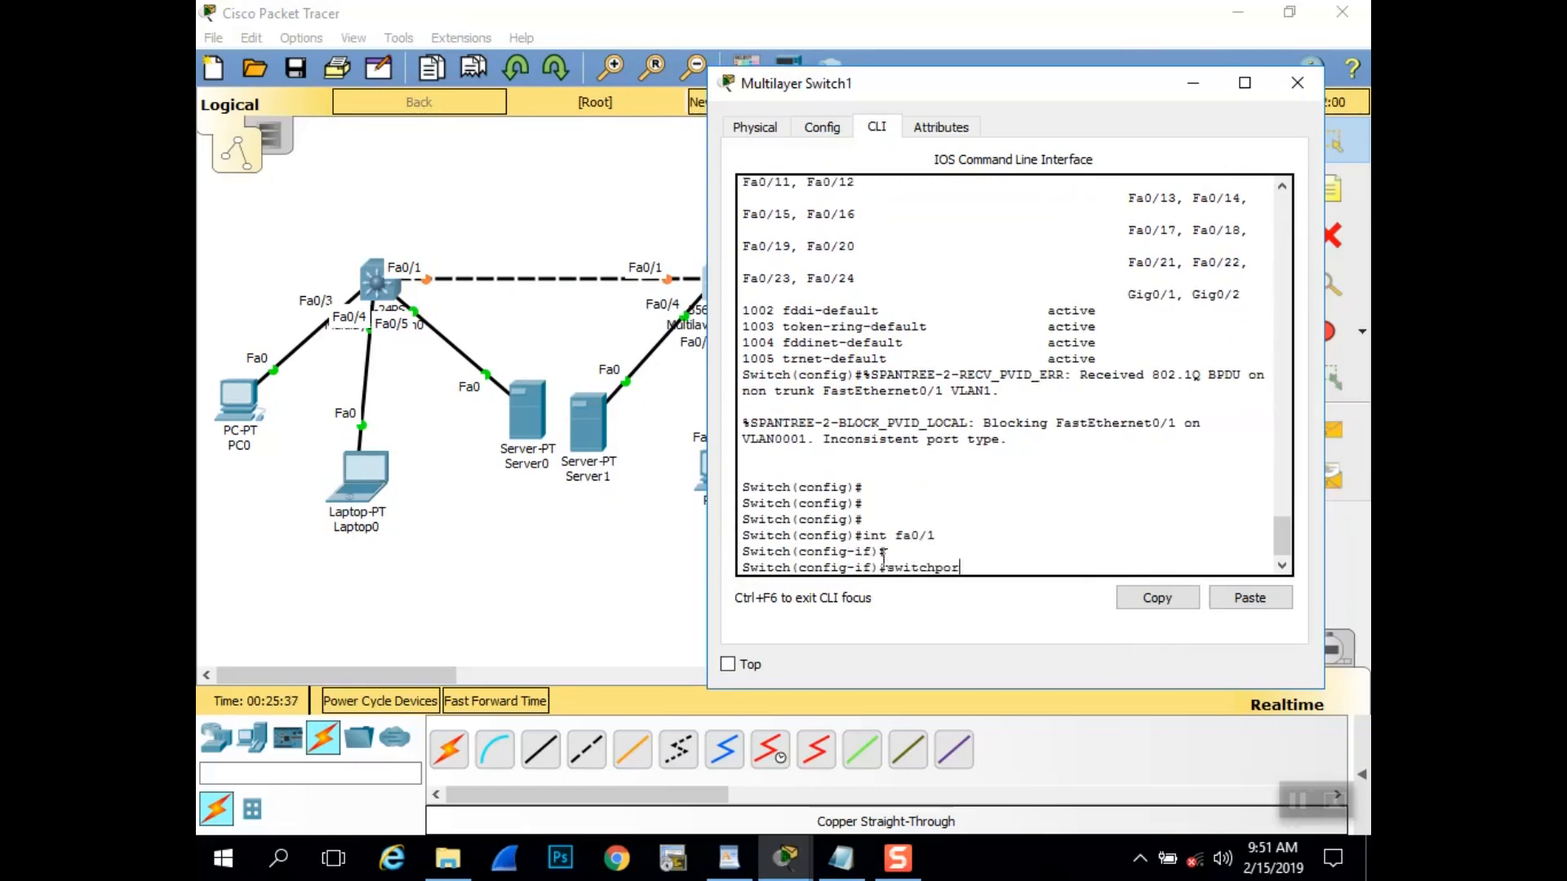
type("t trunk encapsulation")
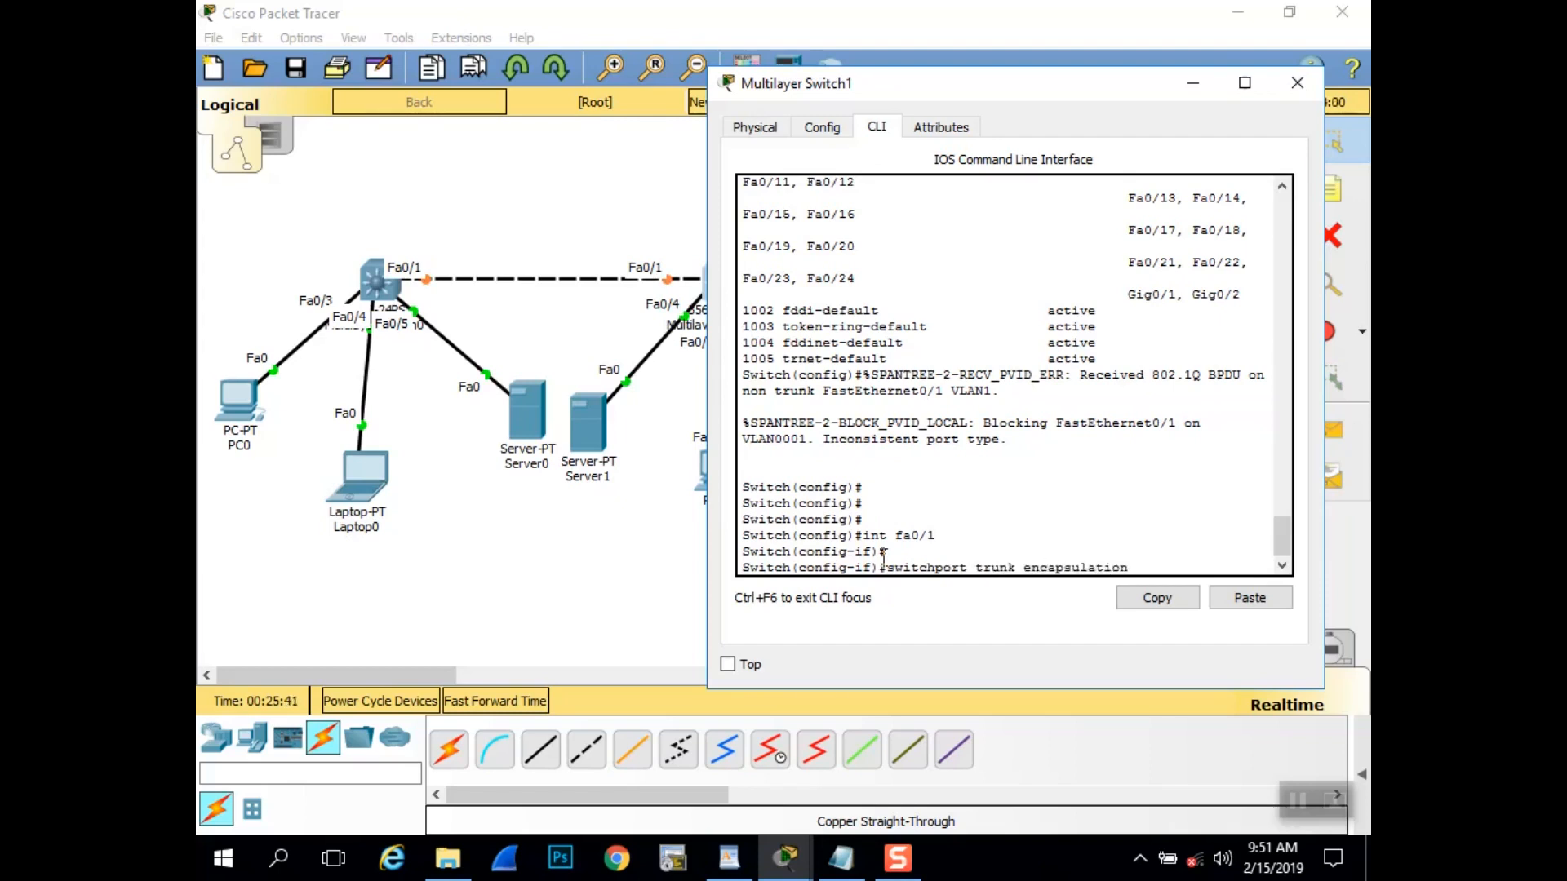
type(" dot1q")
key("Return")
key("Return")
key("Return")
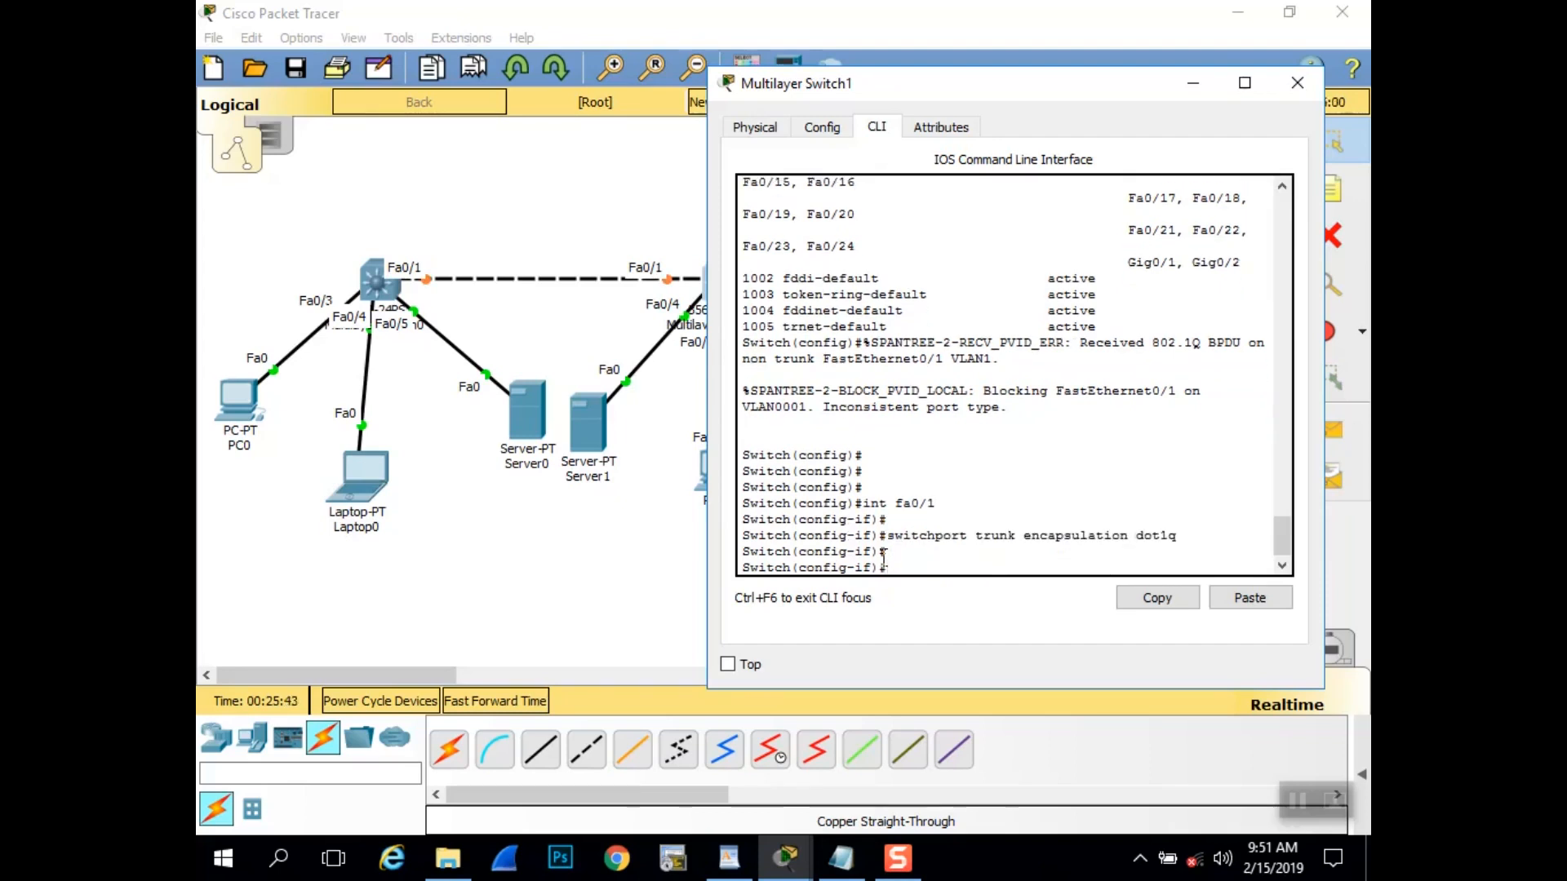
- Set port fa0/1 on Multilayer Switch1 to trunk mode and move the window aside to reveal the topology
type("switchport")
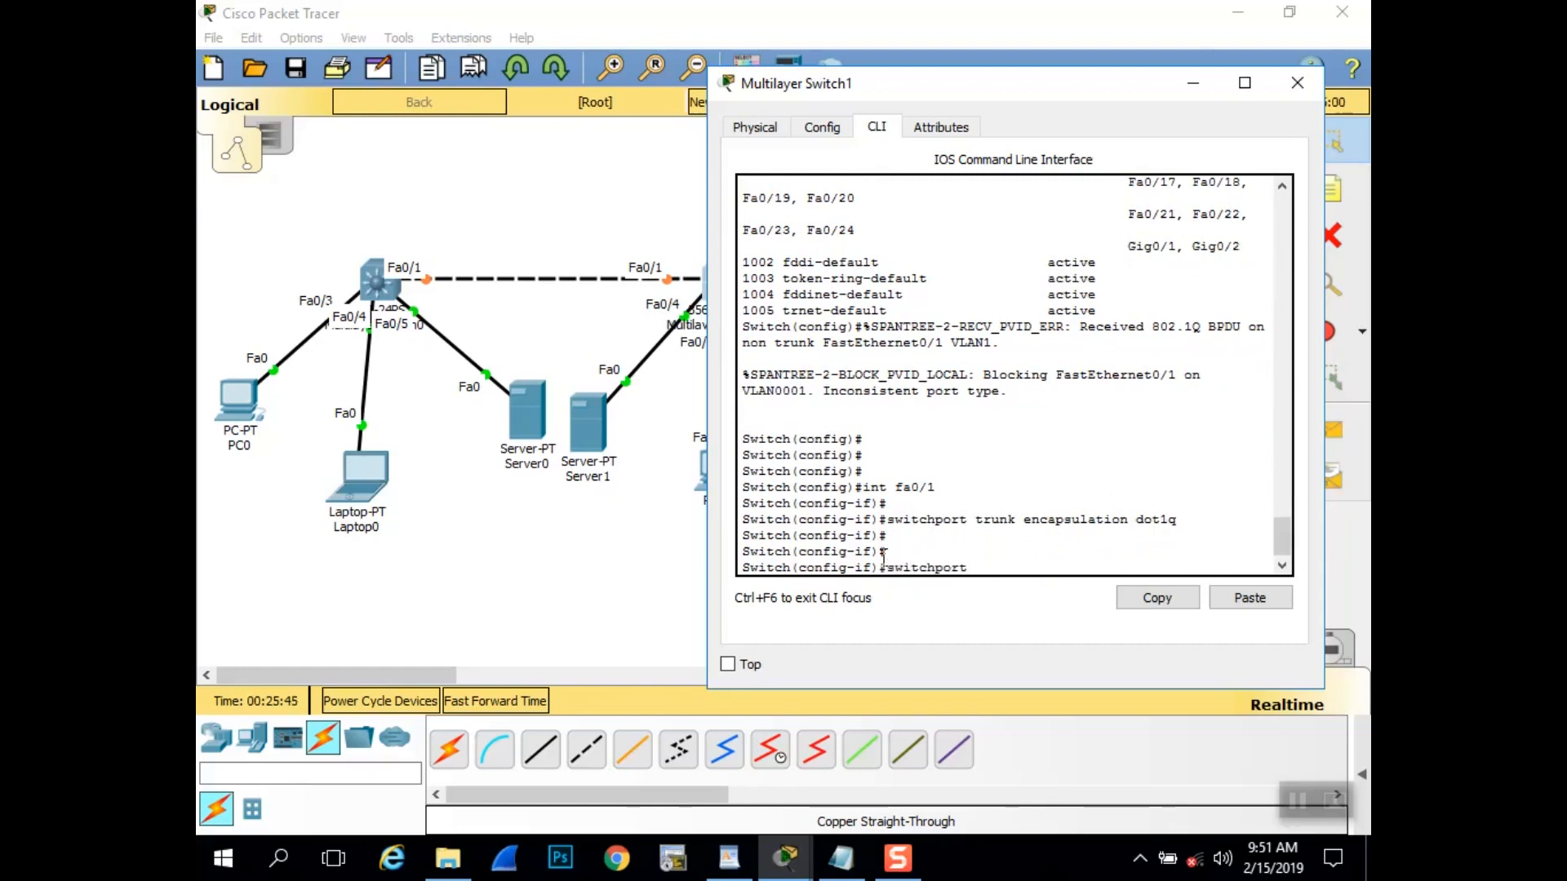
type(" mode trunk")
key("Return")
key("Return")
key("Return")
key("Return")
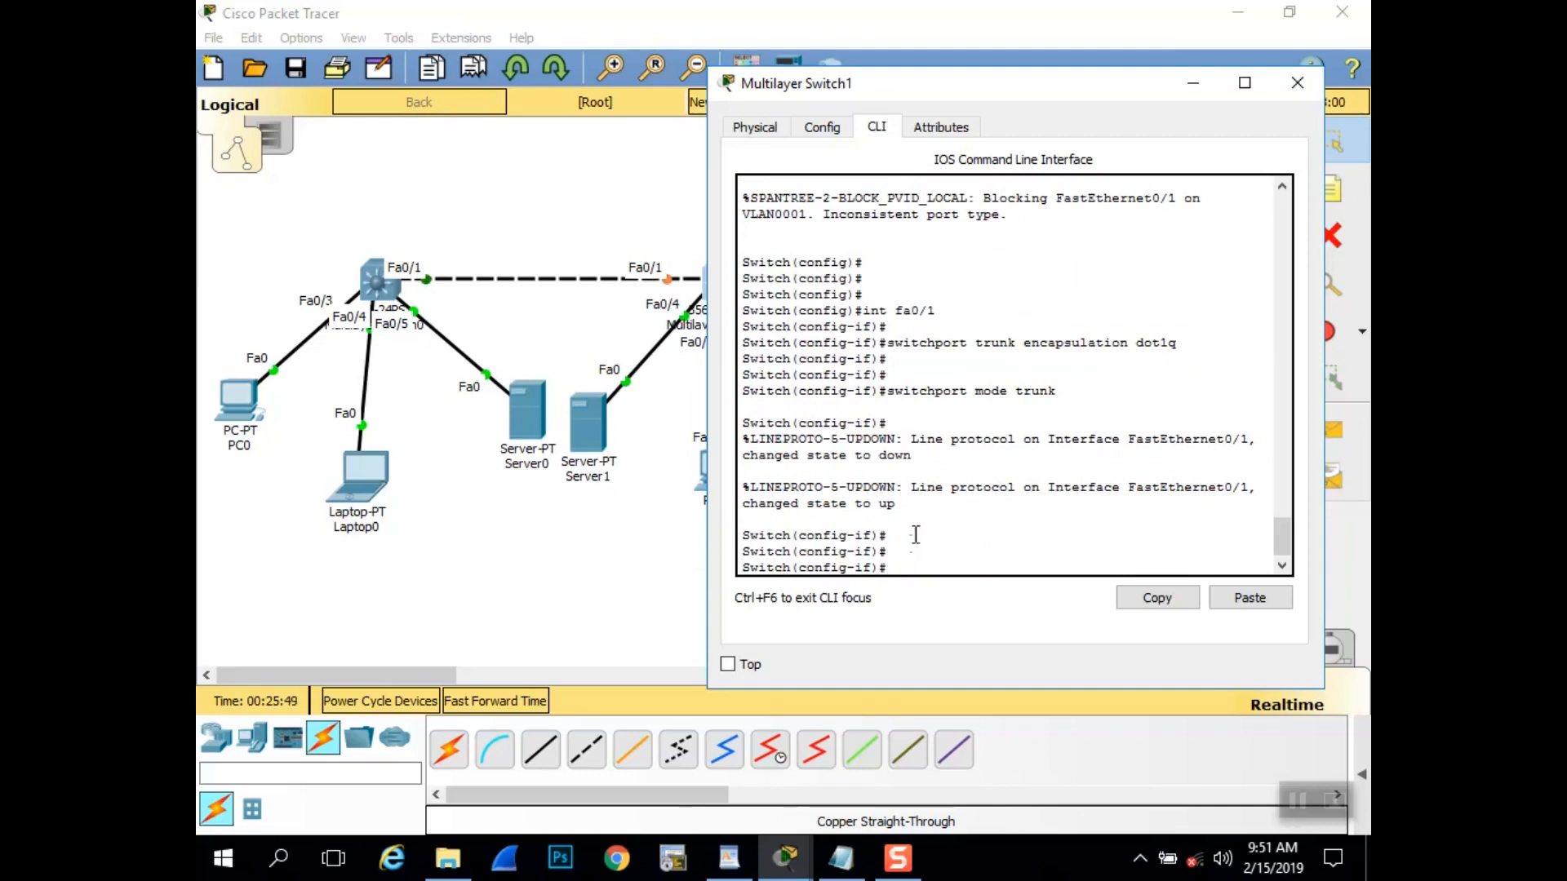
left_click_drag(898, 504, 750, 455)
left_click_drag(971, 93, 1083, 37)
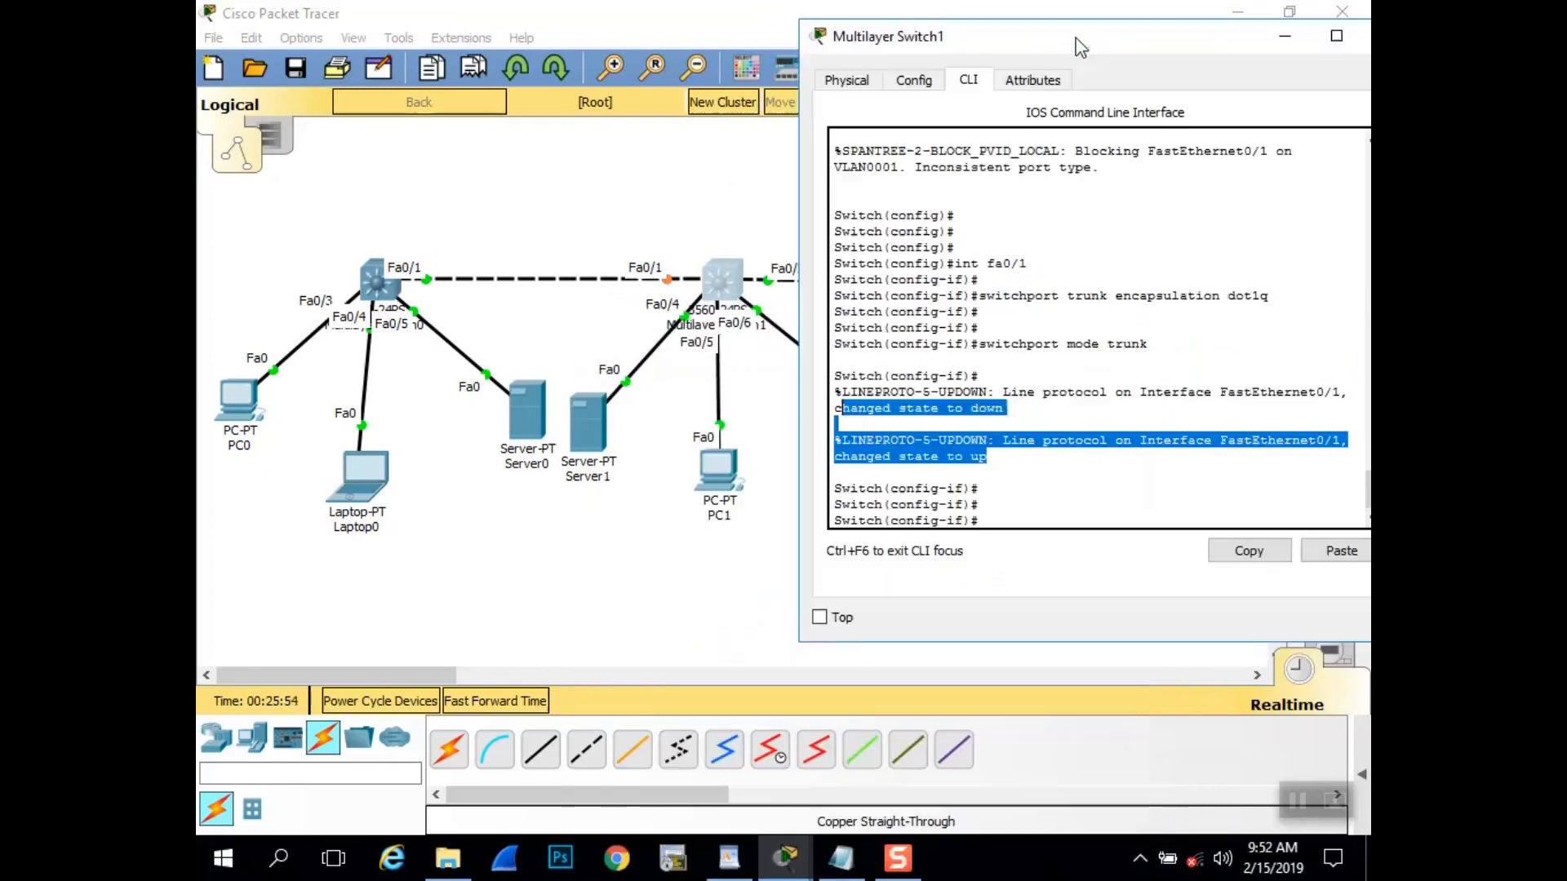
- Enter interface configuration for port fa0/2 on Multilayer Switch1 and set its trunk encapsulation to dot1q
left_click(1014, 508)
key("Return")
key("Return")
key("Return")
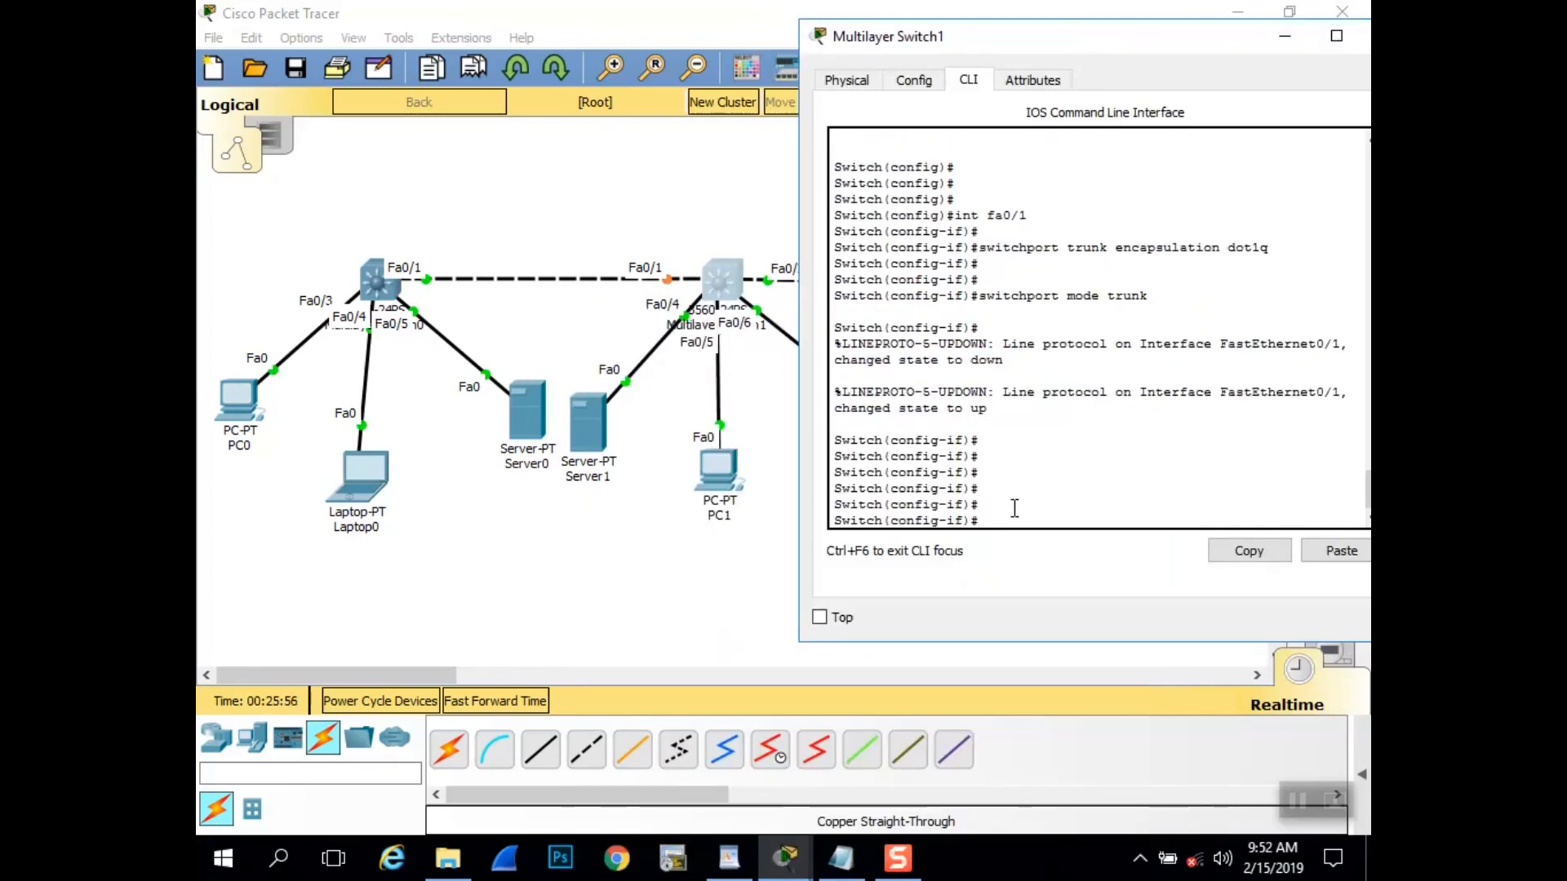
type("int fa0/2")
key("Return")
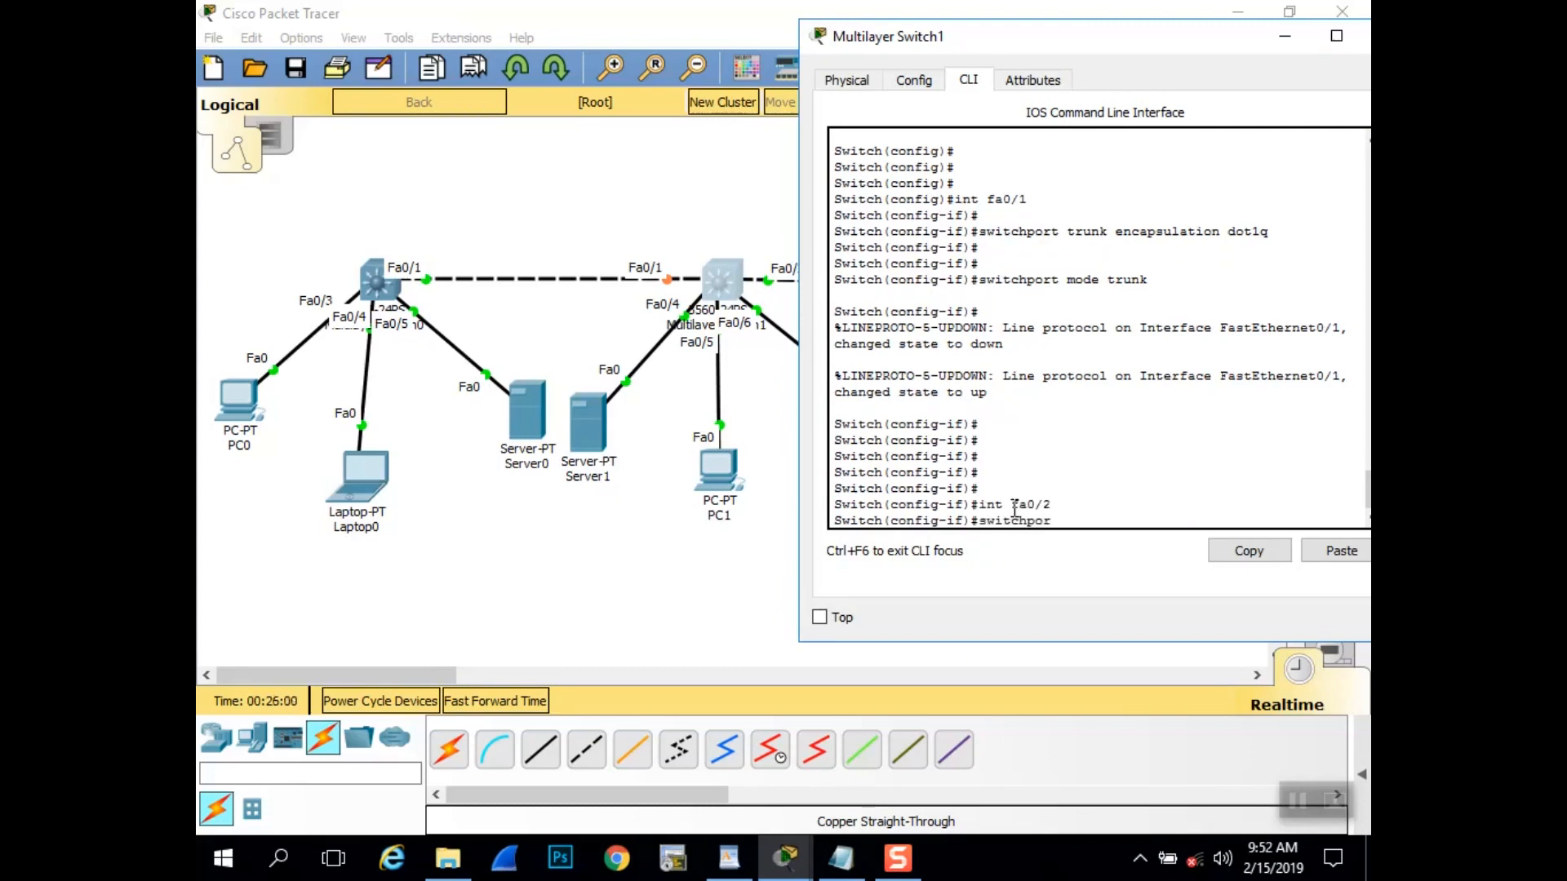
type("switchport trunk enc")
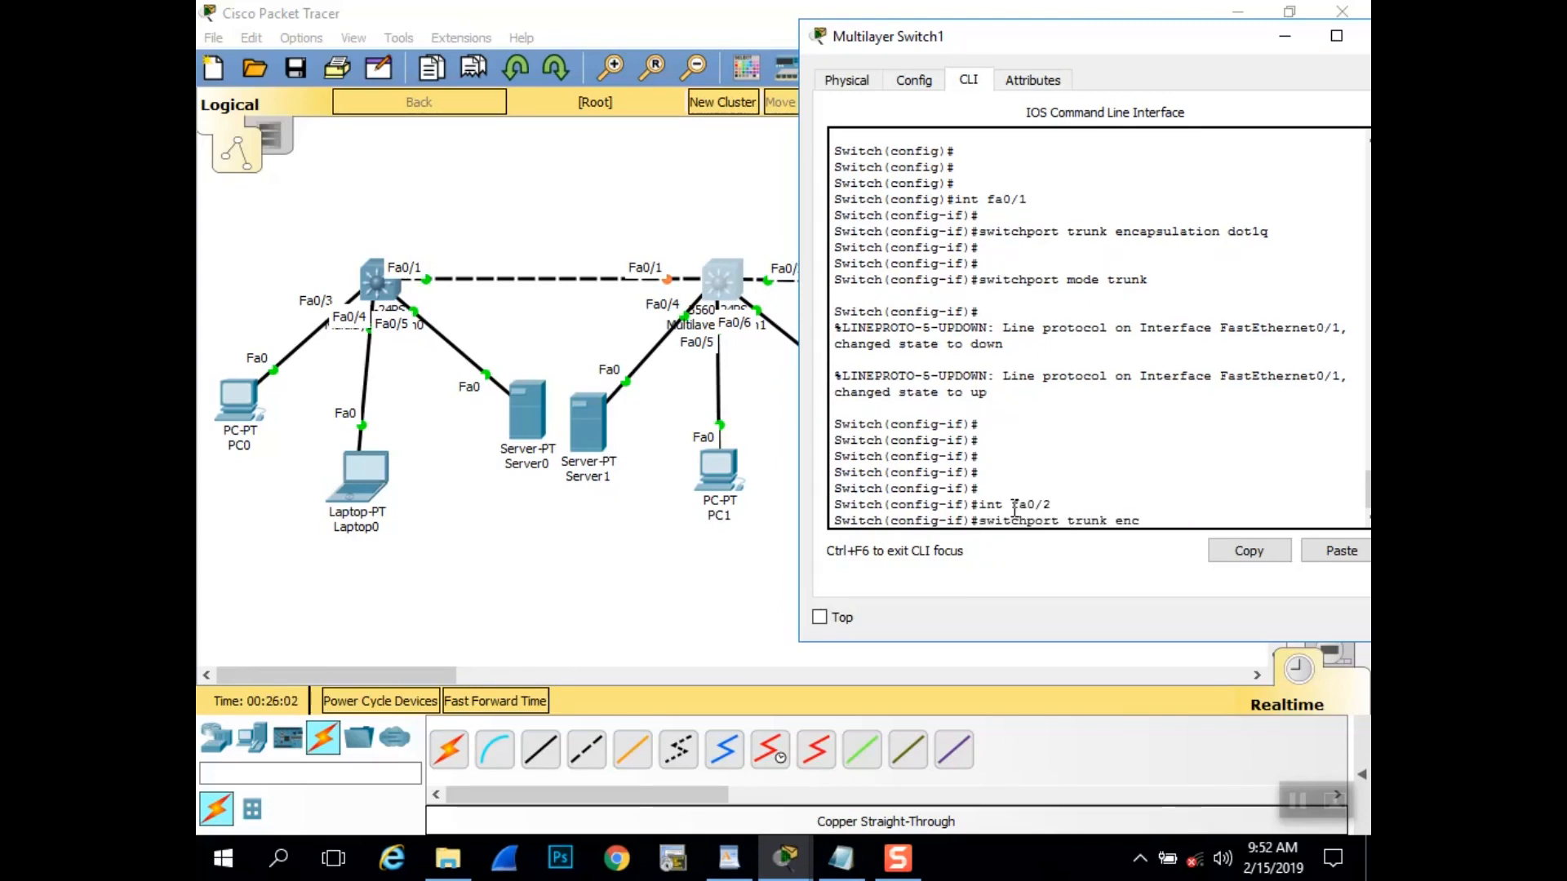
type("apsulation d")
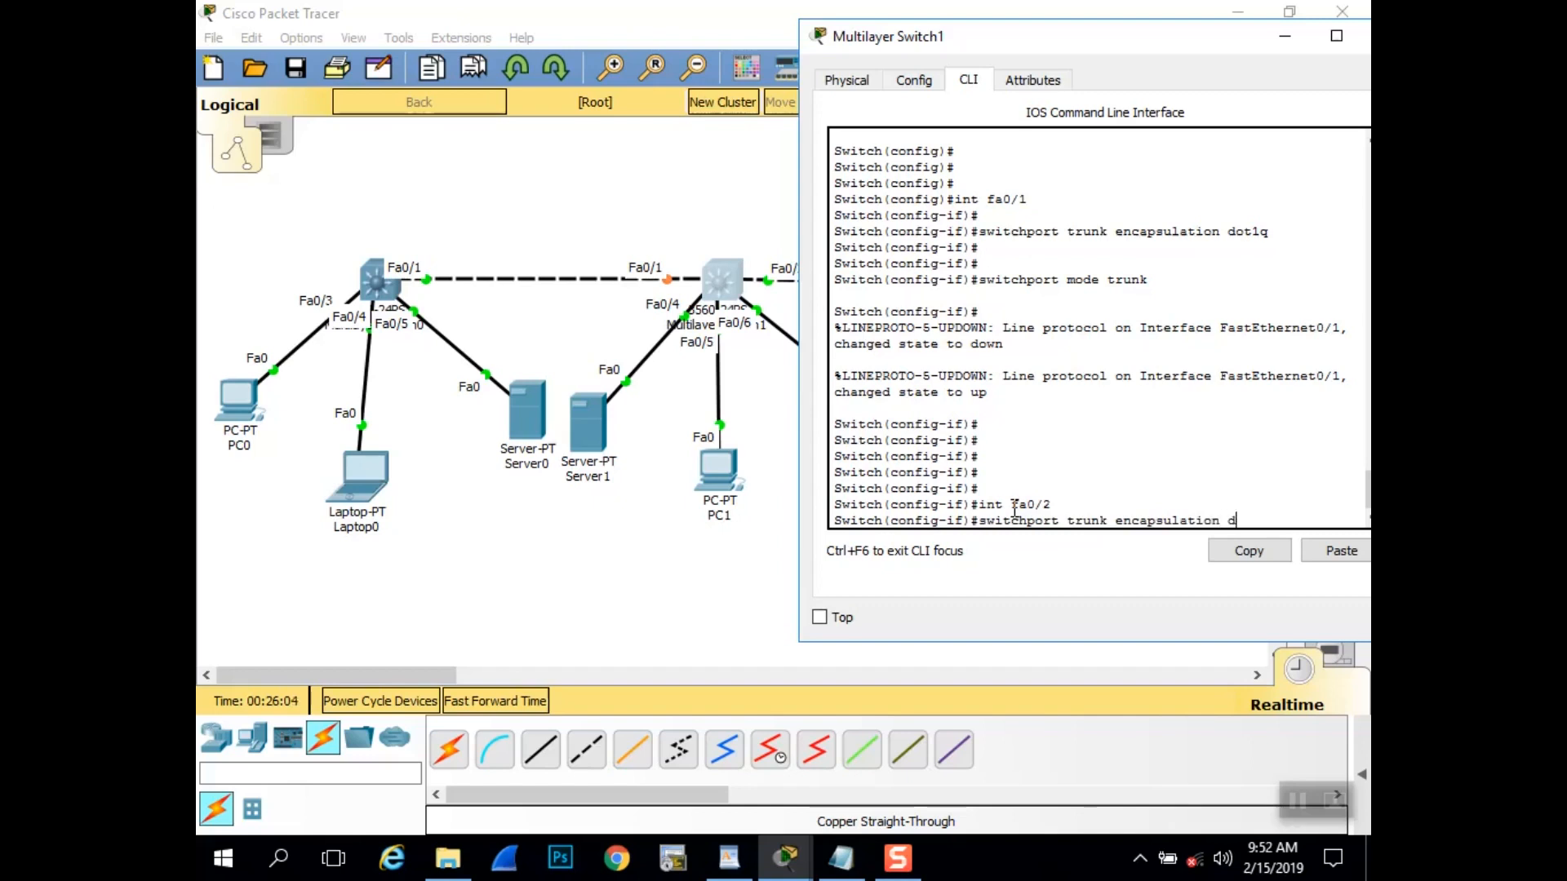
type("ot1q")
key("Return")
key("Return")
- Set port fa0/2 on Multilayer Switch1 to trunk mode
type("switc")
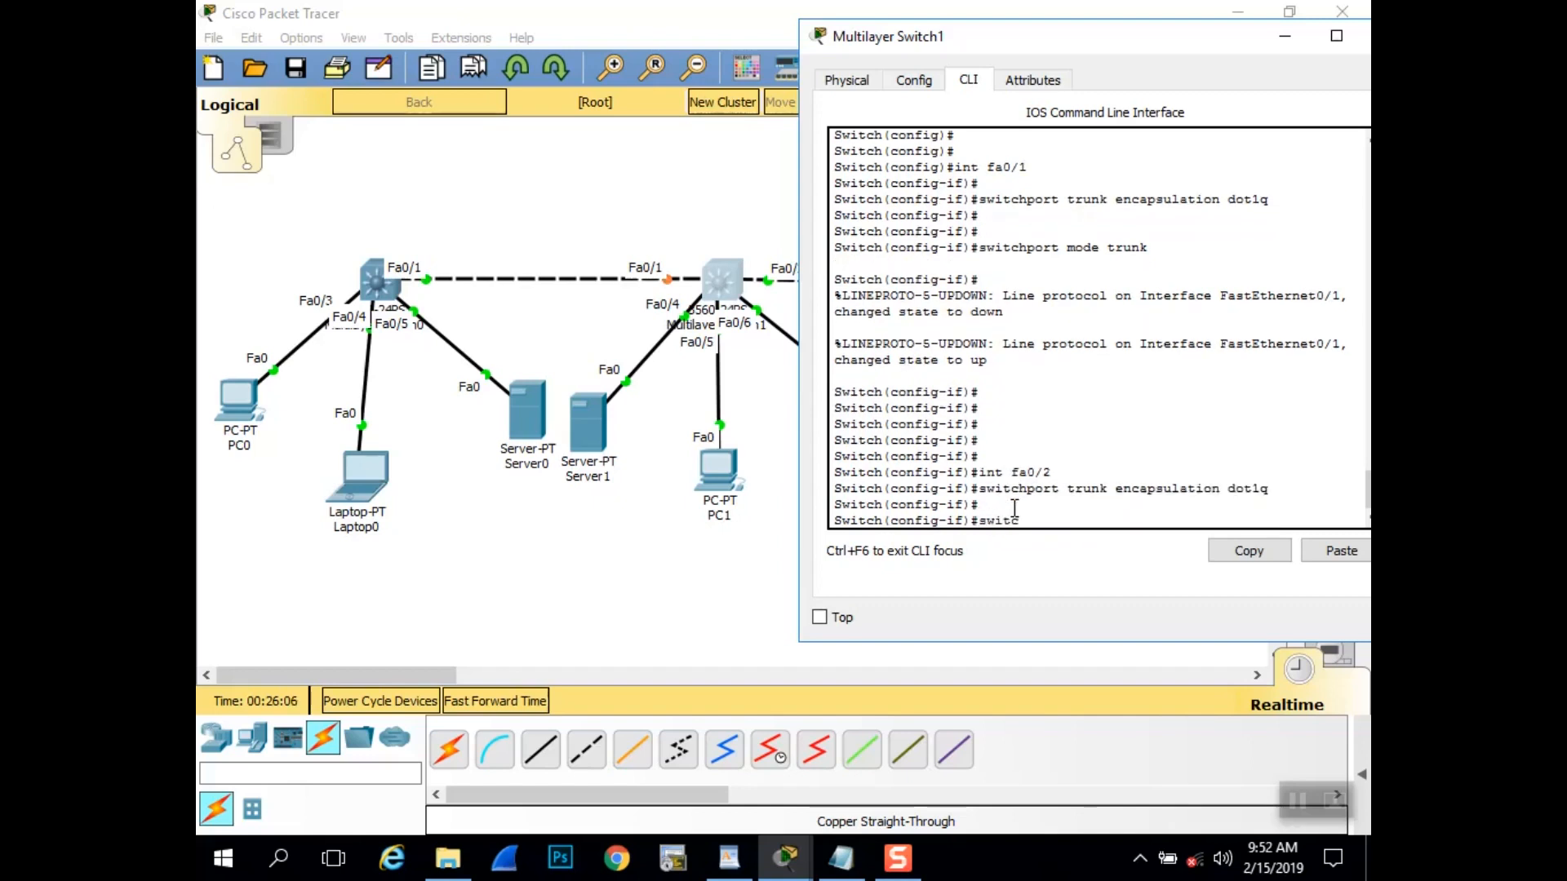
type("hport mode trunk")
key("Return")
key("Return")
key("Return")
key("Return")
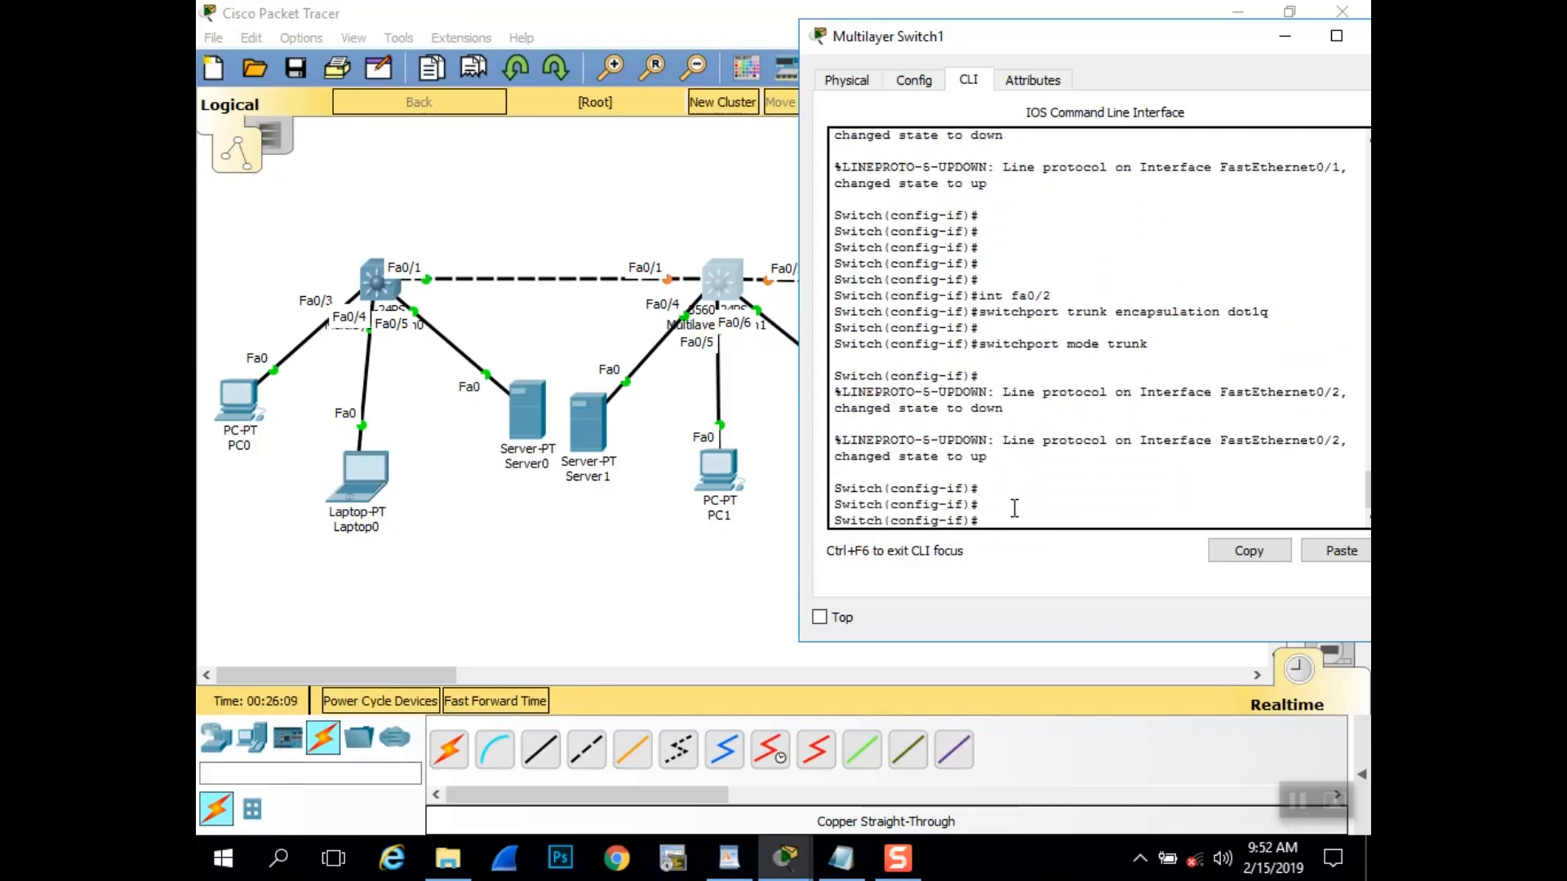
- Return to the topology and open the command line of Multilayer Switch2 at a fresh prompt
left_click(739, 23)
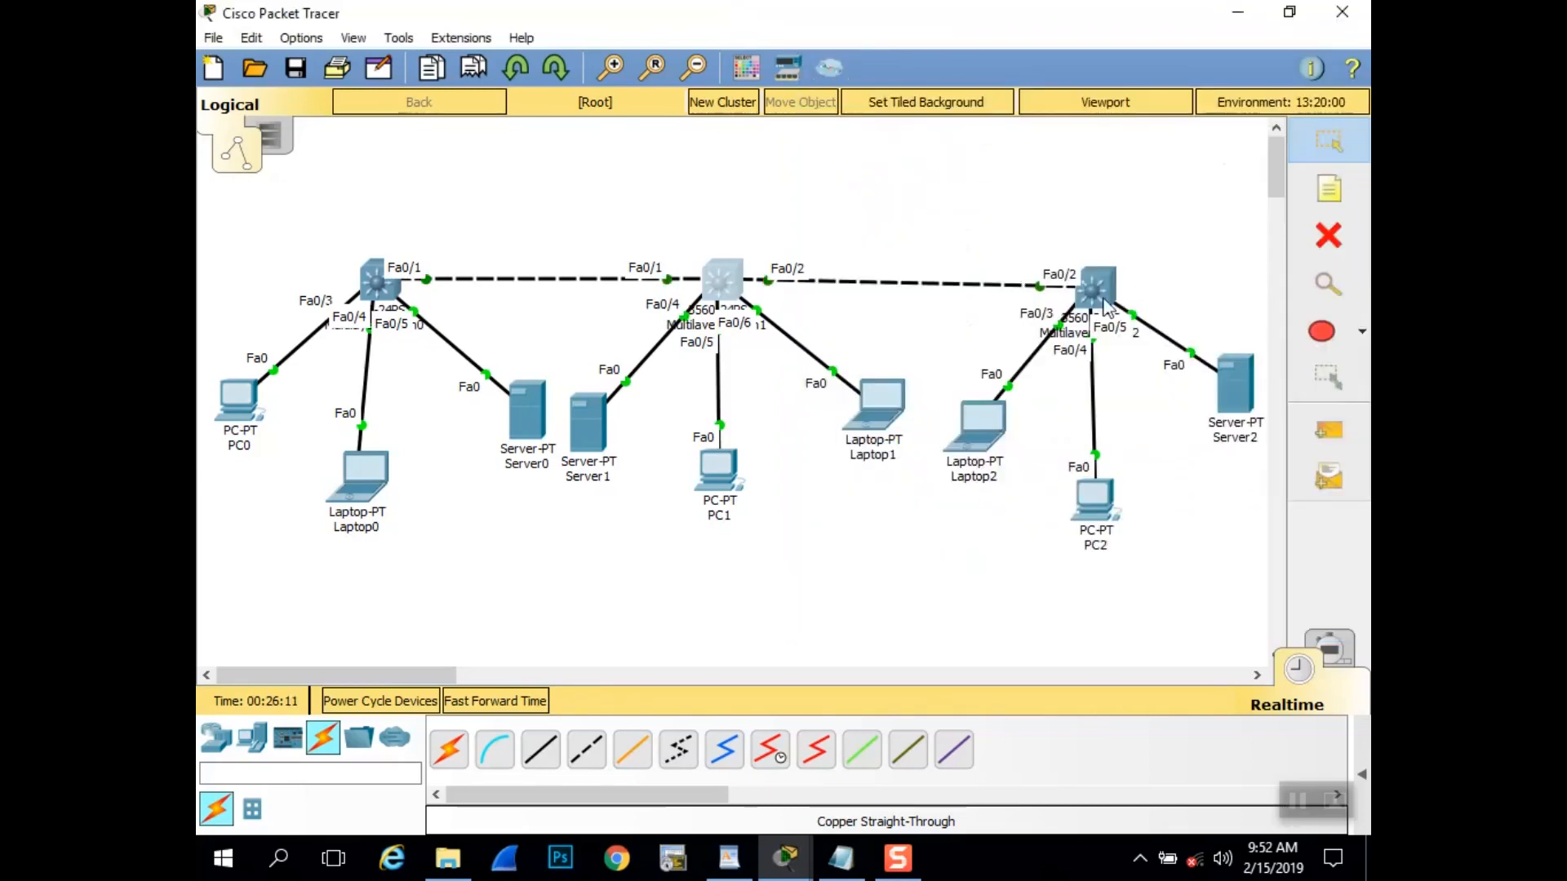
left_click(1102, 295)
left_click_drag(887, 98, 861, 97)
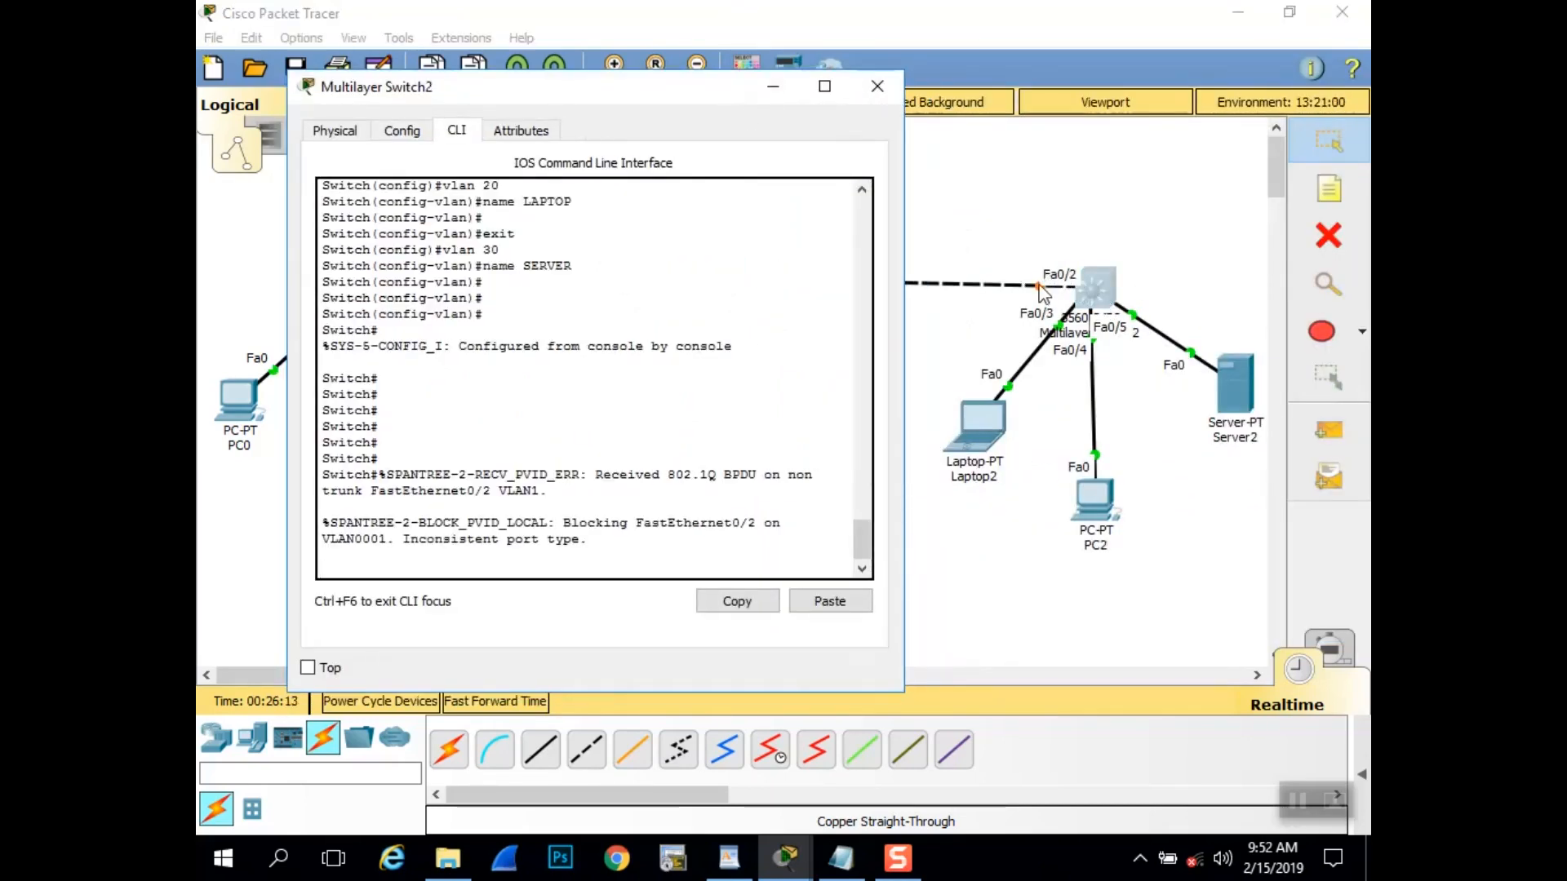
left_click(836, 570)
key("Return")
key("Return")
- Try to enter interface configuration for port fa0/2 directly from the privileged EXEC prompt of Multilayer Switch2
type("int fa0/2")
key("Return")
key("Up")
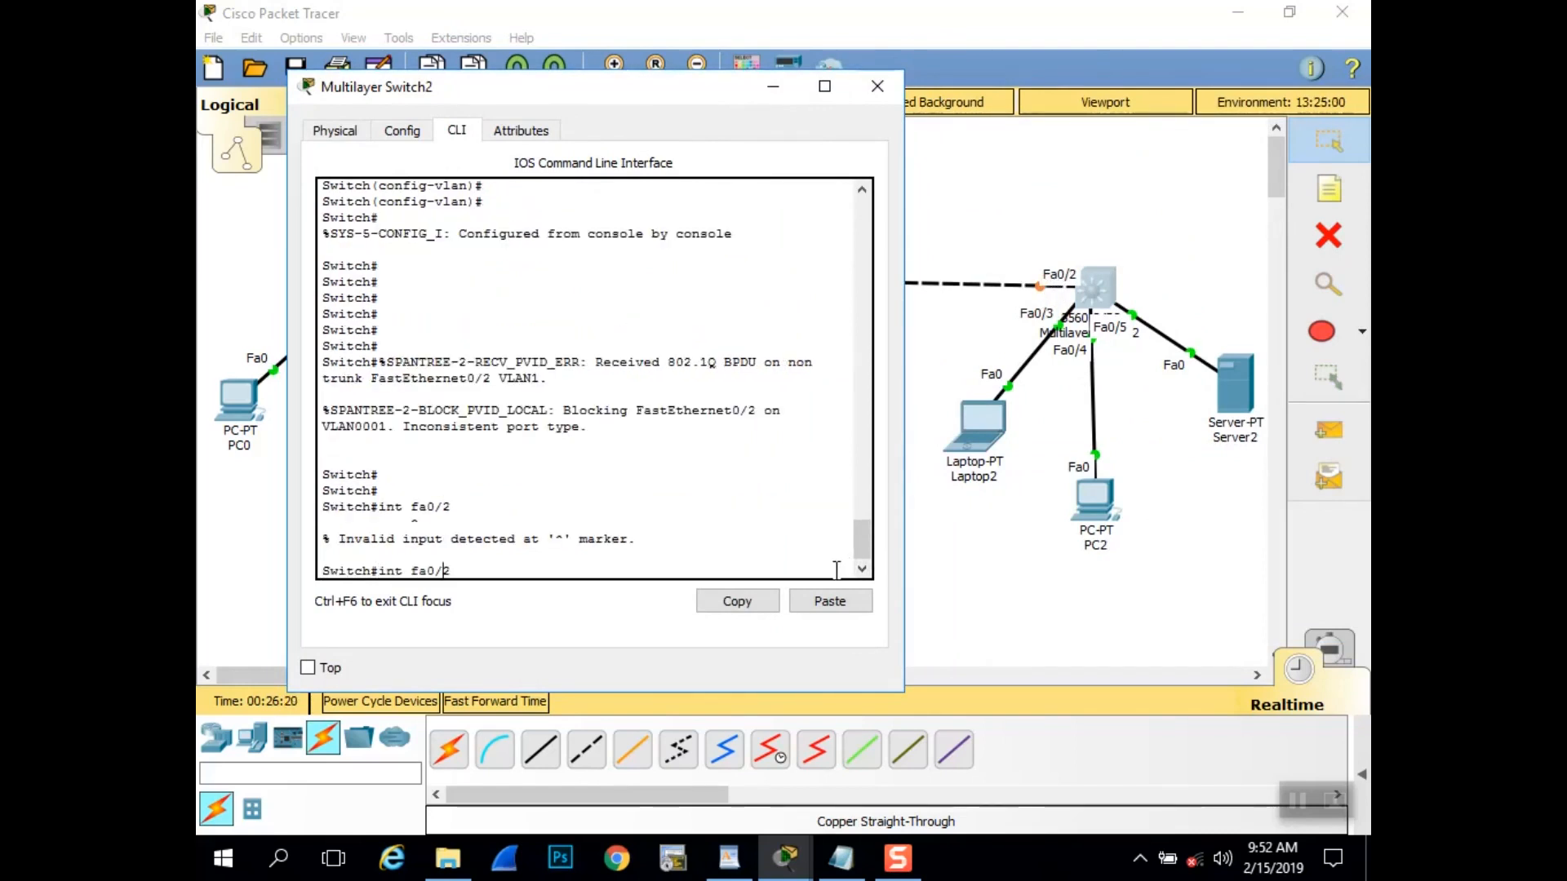
key("Left")
key("Left")
key("Left")
key("Left")
key("Left")
key("Left")
key("Left")
key("Left")
key("Left")
key("Return")
- Enter global configuration mode on Multilayer Switch2 and open interface configuration for port f0/2
type("conf")
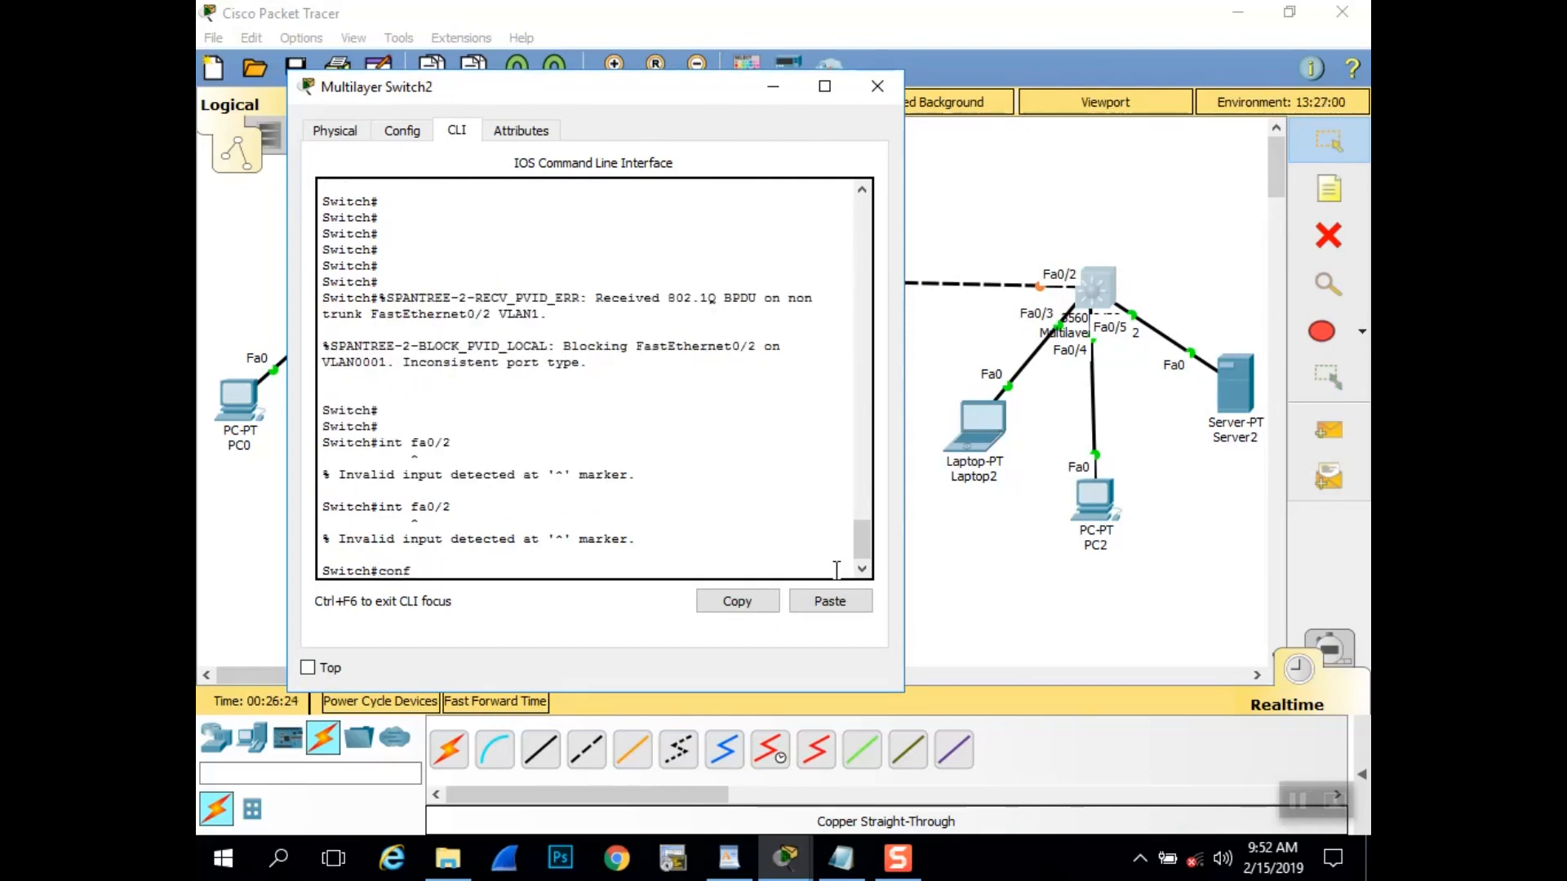
type(" t")
key("Return")
type("int f")
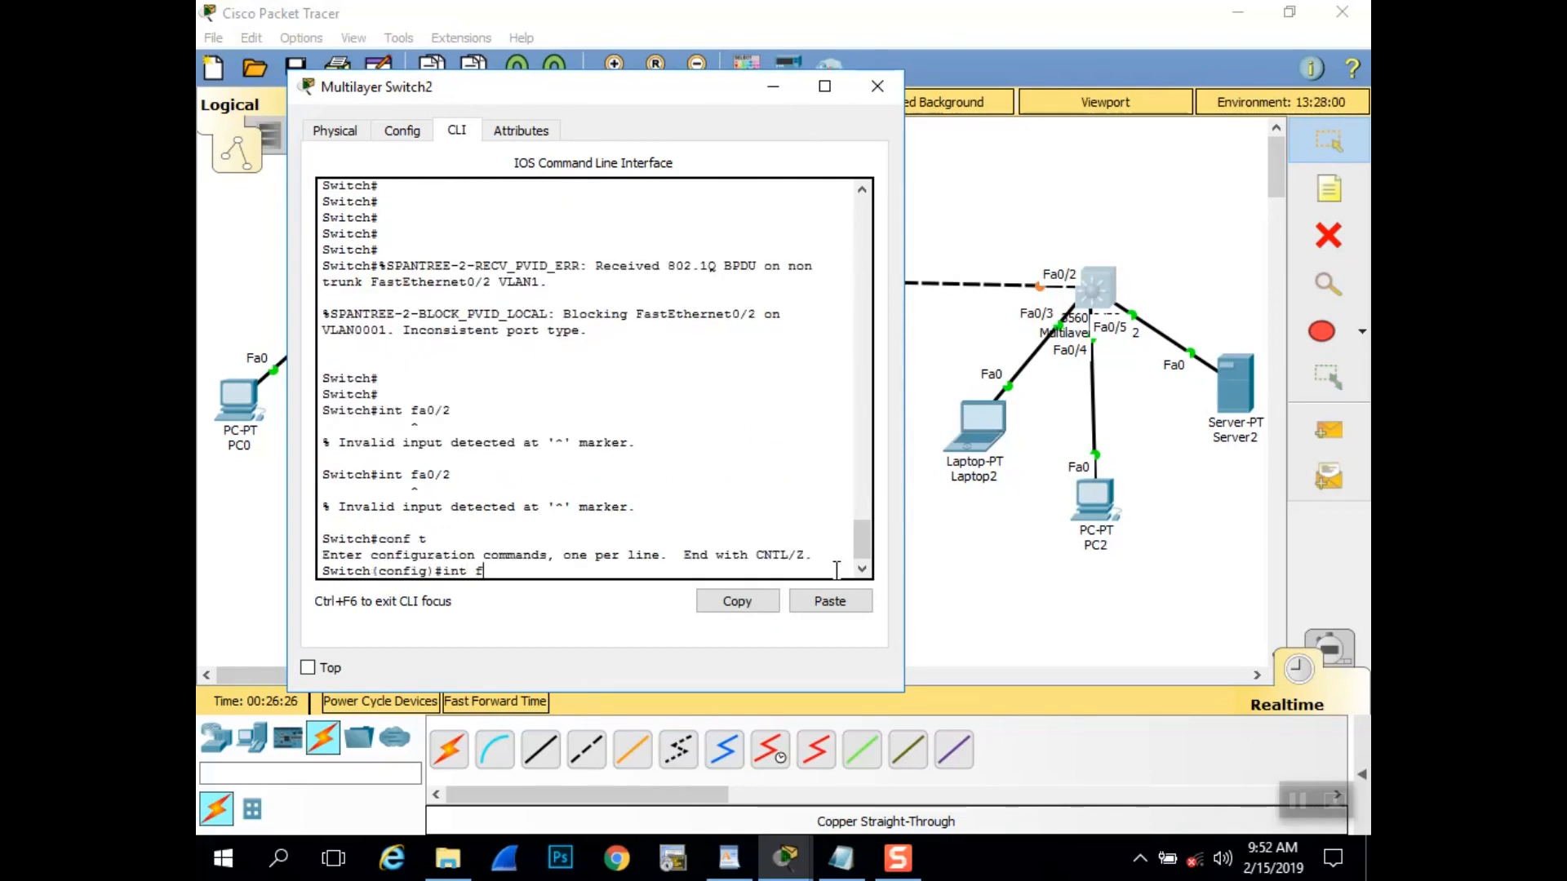
type("0/2")
key("Return")
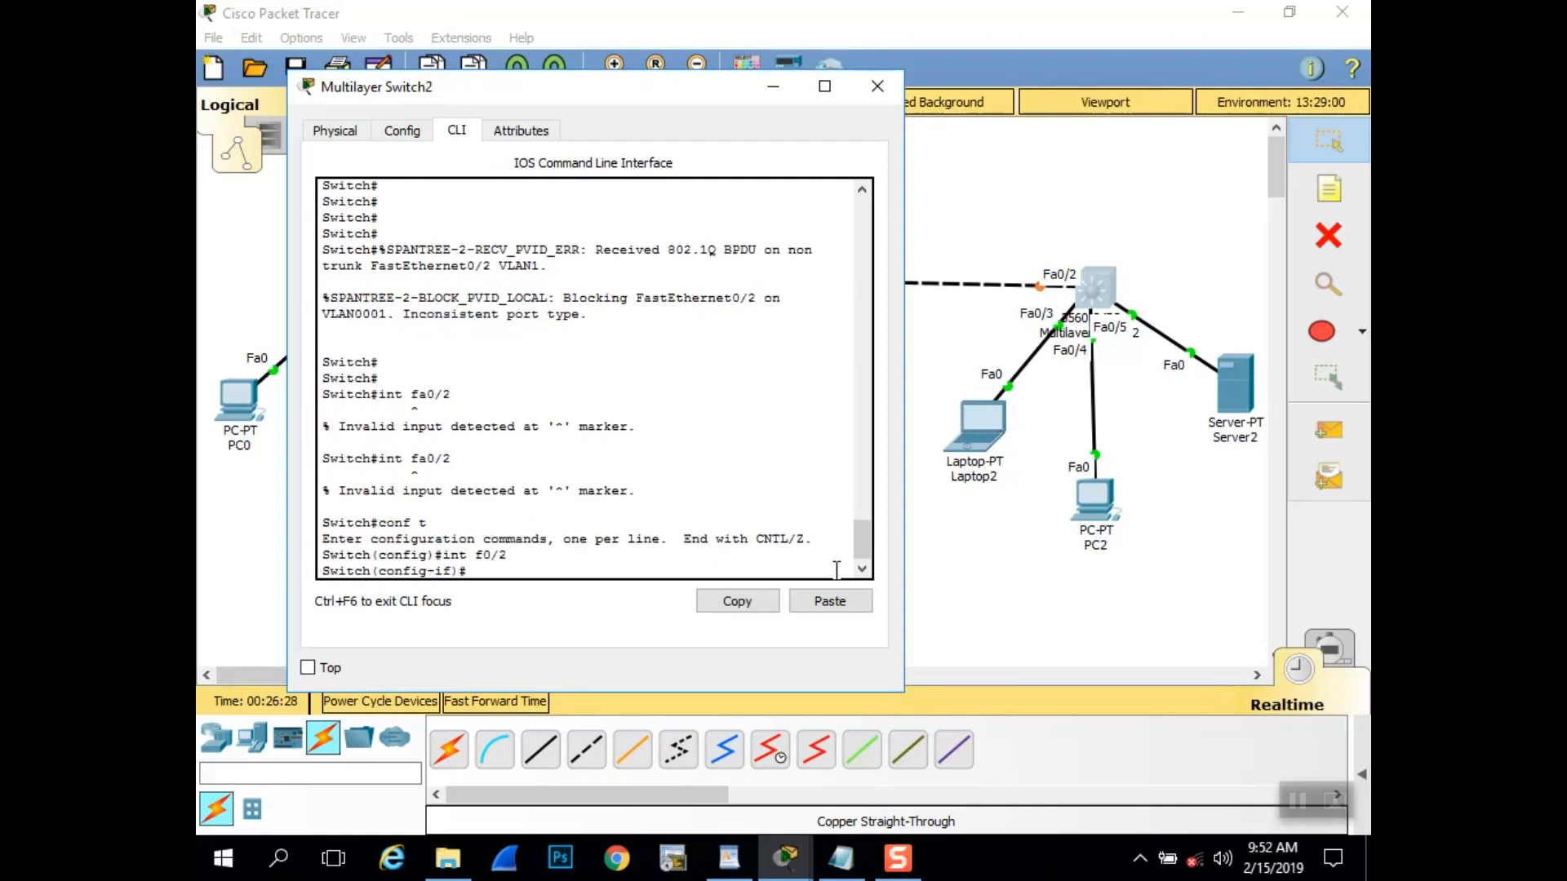
key("Return")
key("Return")
- Set the trunk encapsulation of port f0/2 on Multilayer Switch2 to dot1q
type("switchport")
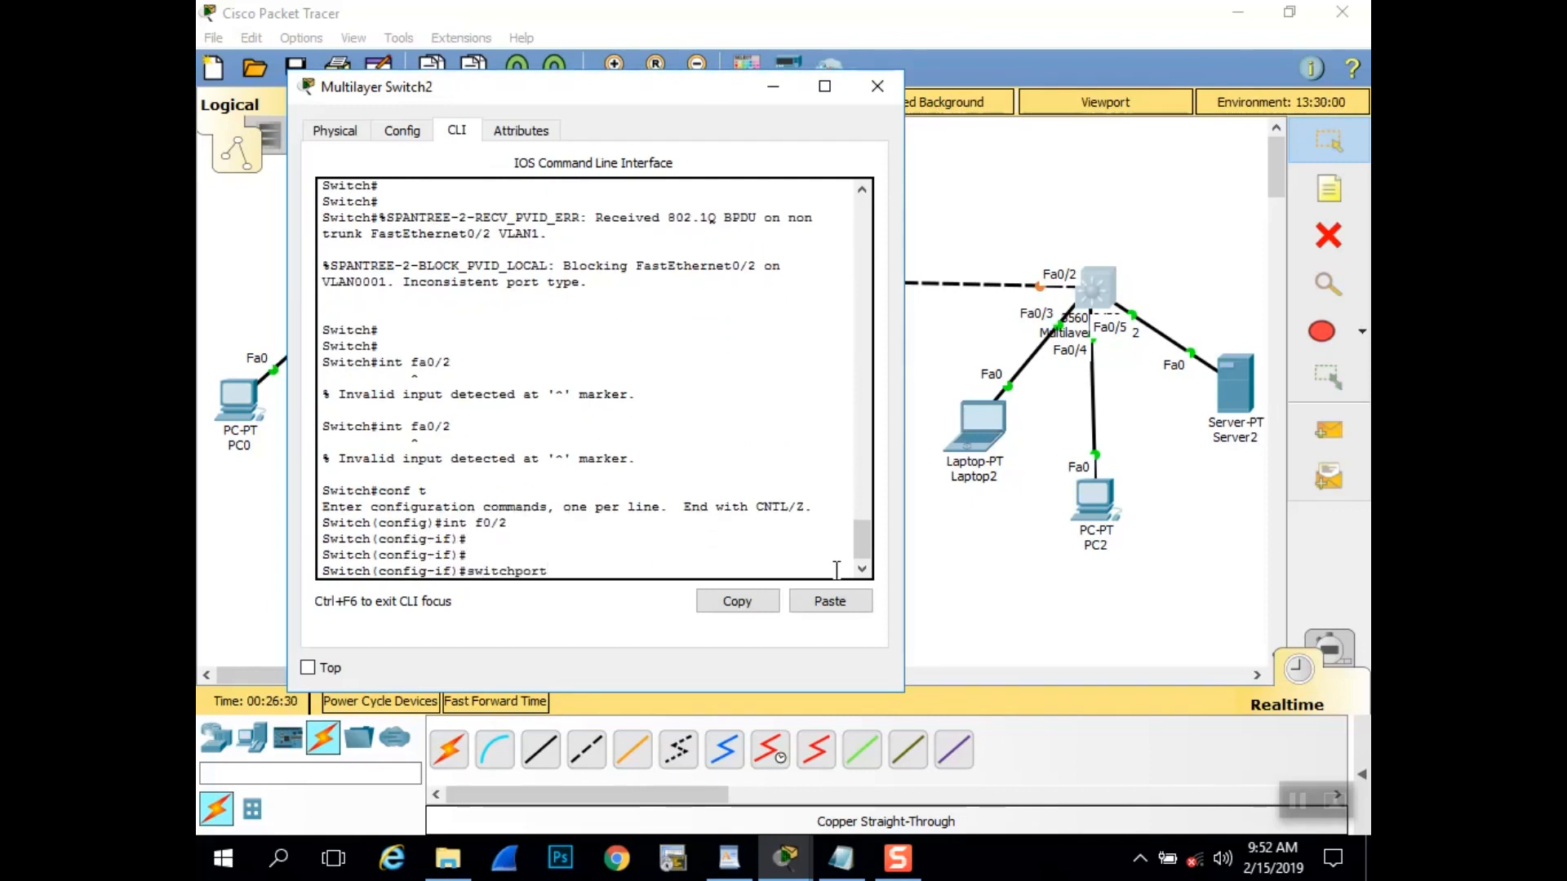
type(" trunk encapsulati")
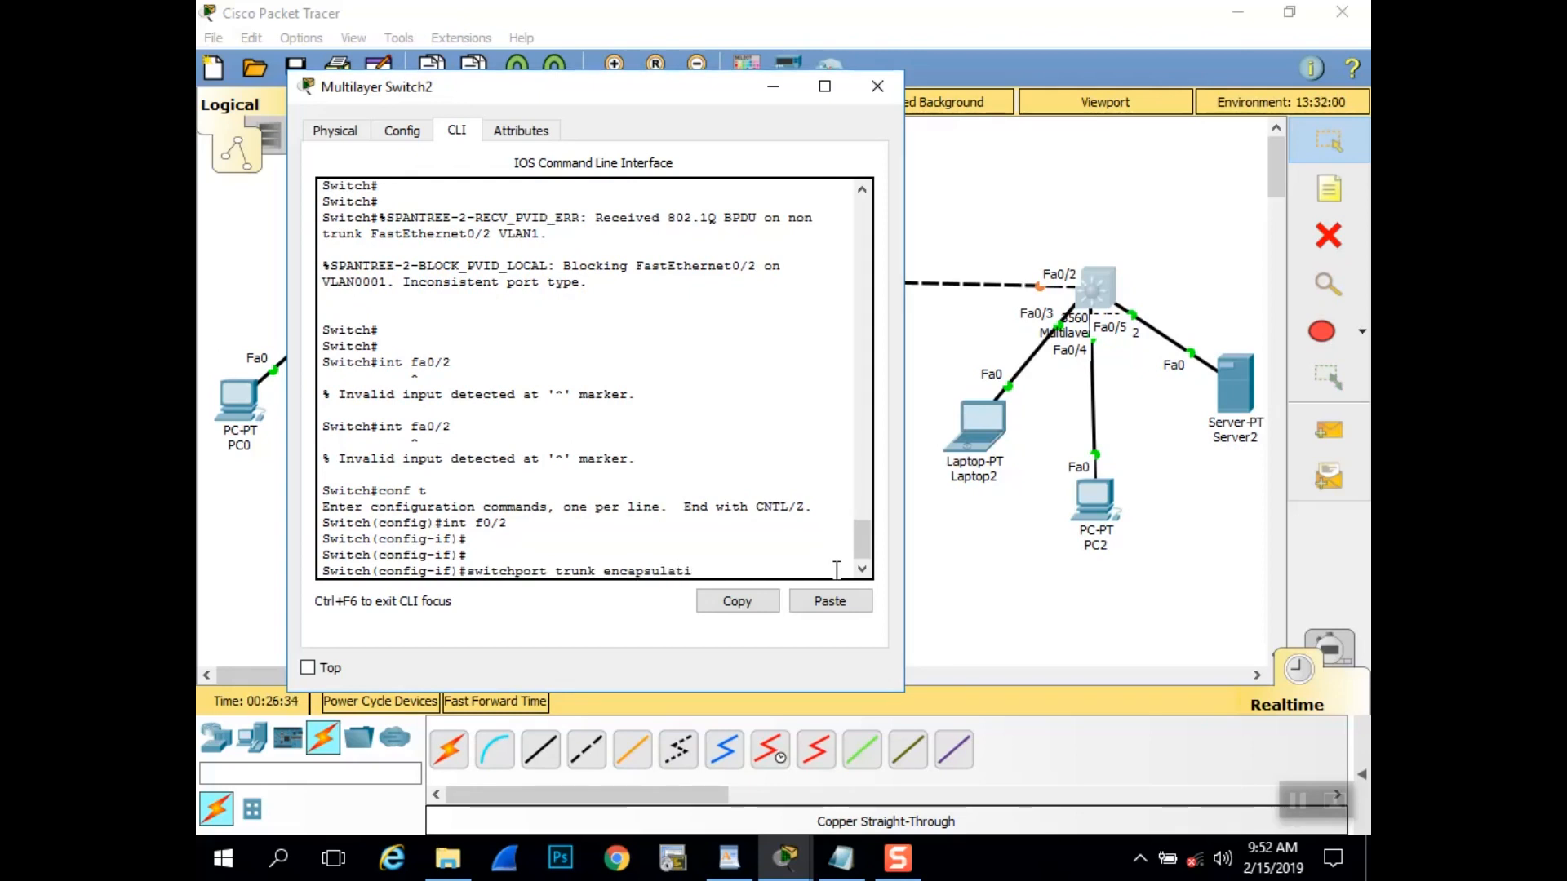
type("on dot1q")
key("Return")
key("Return")
key("Return")
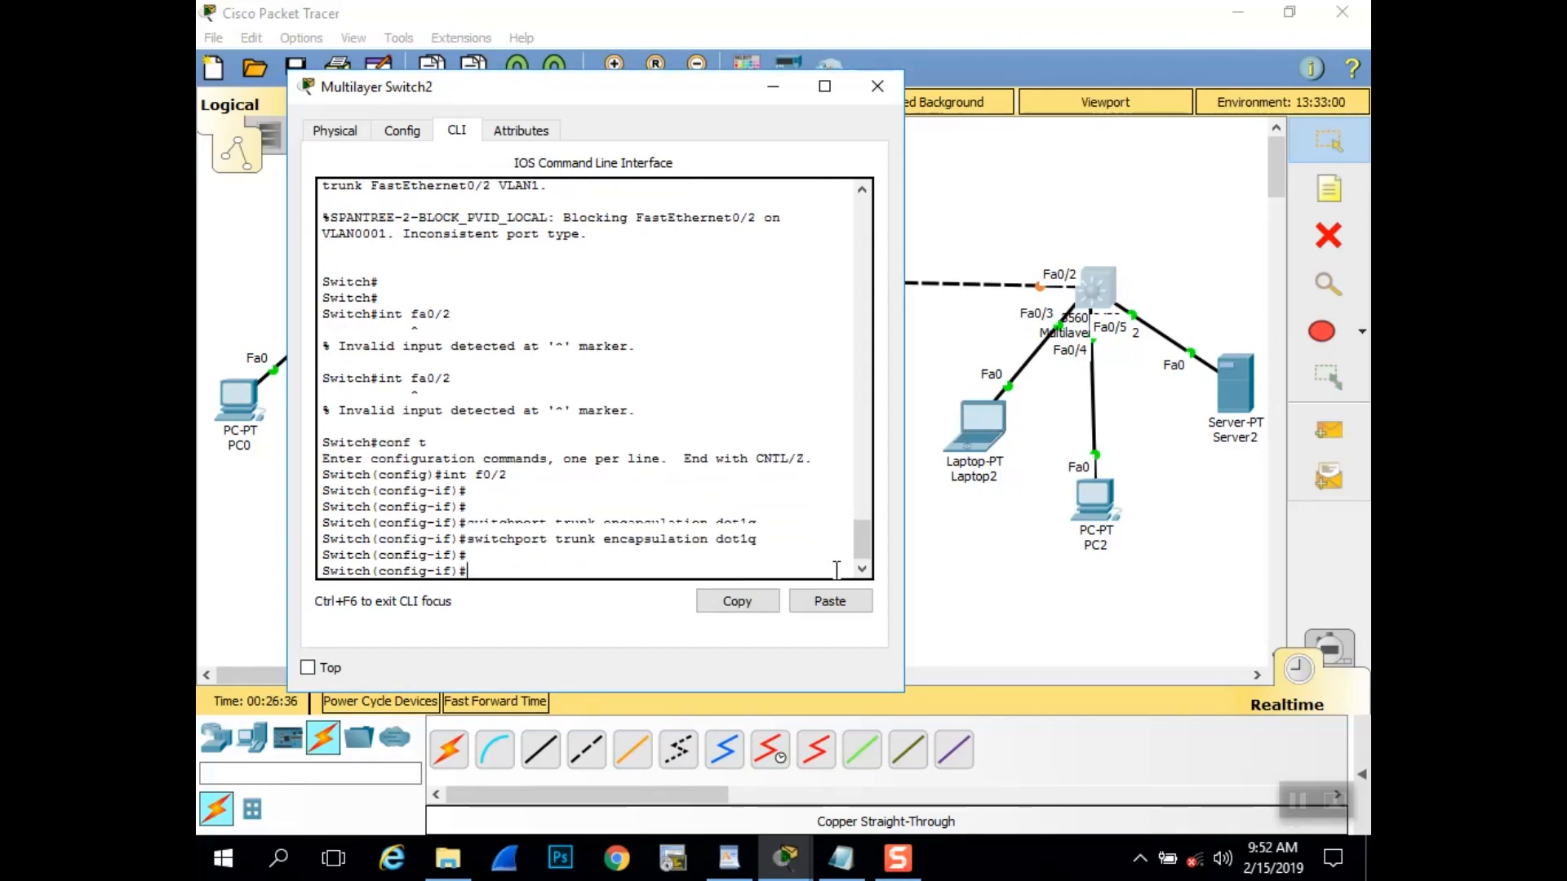
- Set port f0/2 on Multilayer Switch2 to trunk mode
type("switchport m")
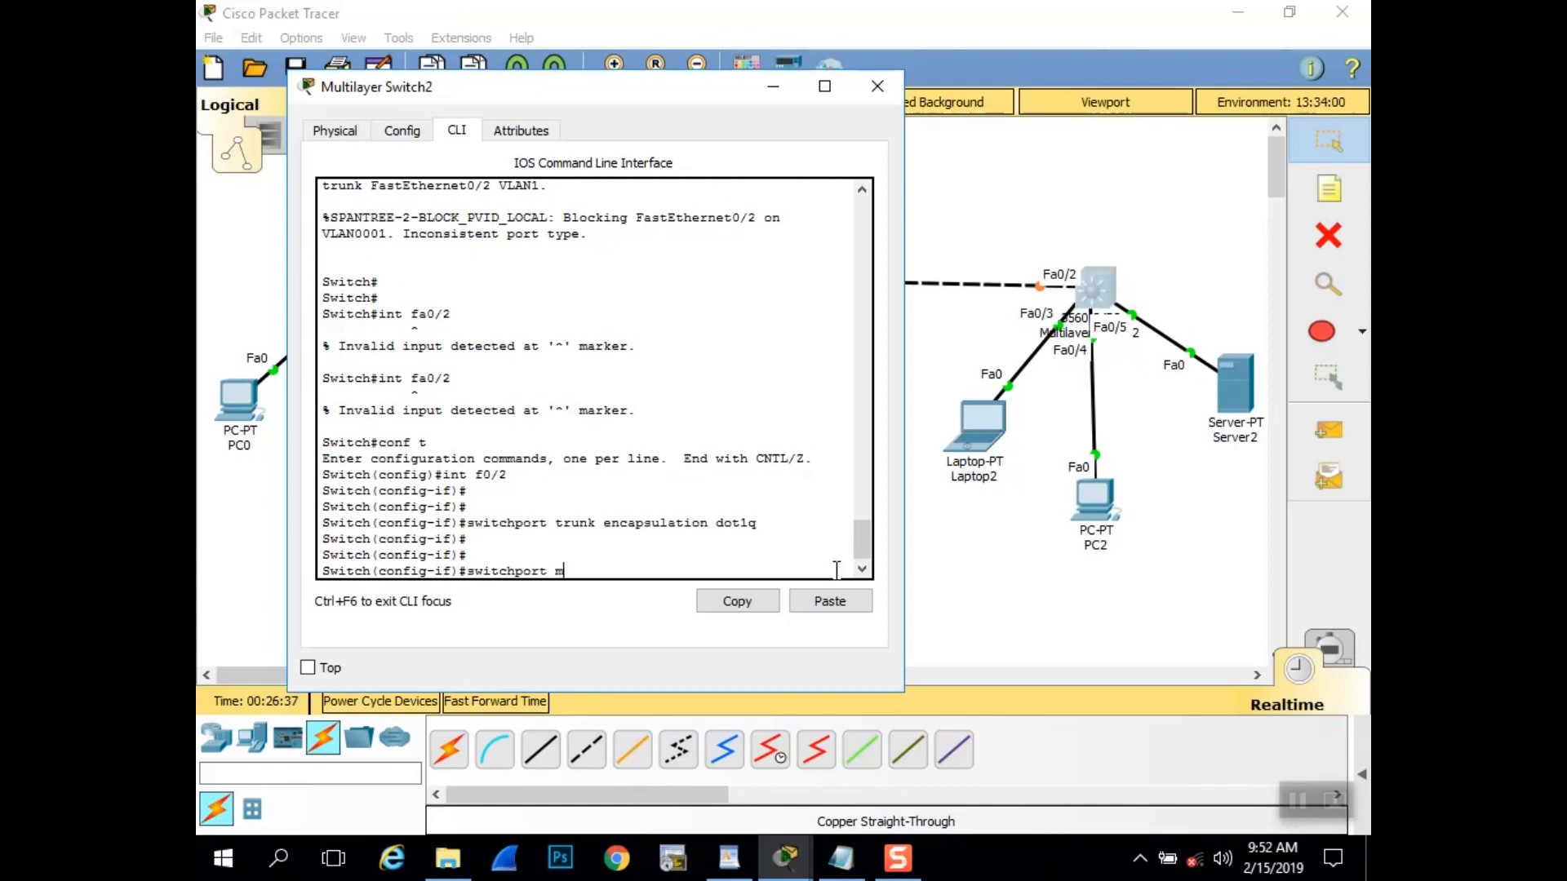
type("ode trunk")
key("Return")
key("Return")
key("Return")
key("Return")
key("Return")
key("Return")
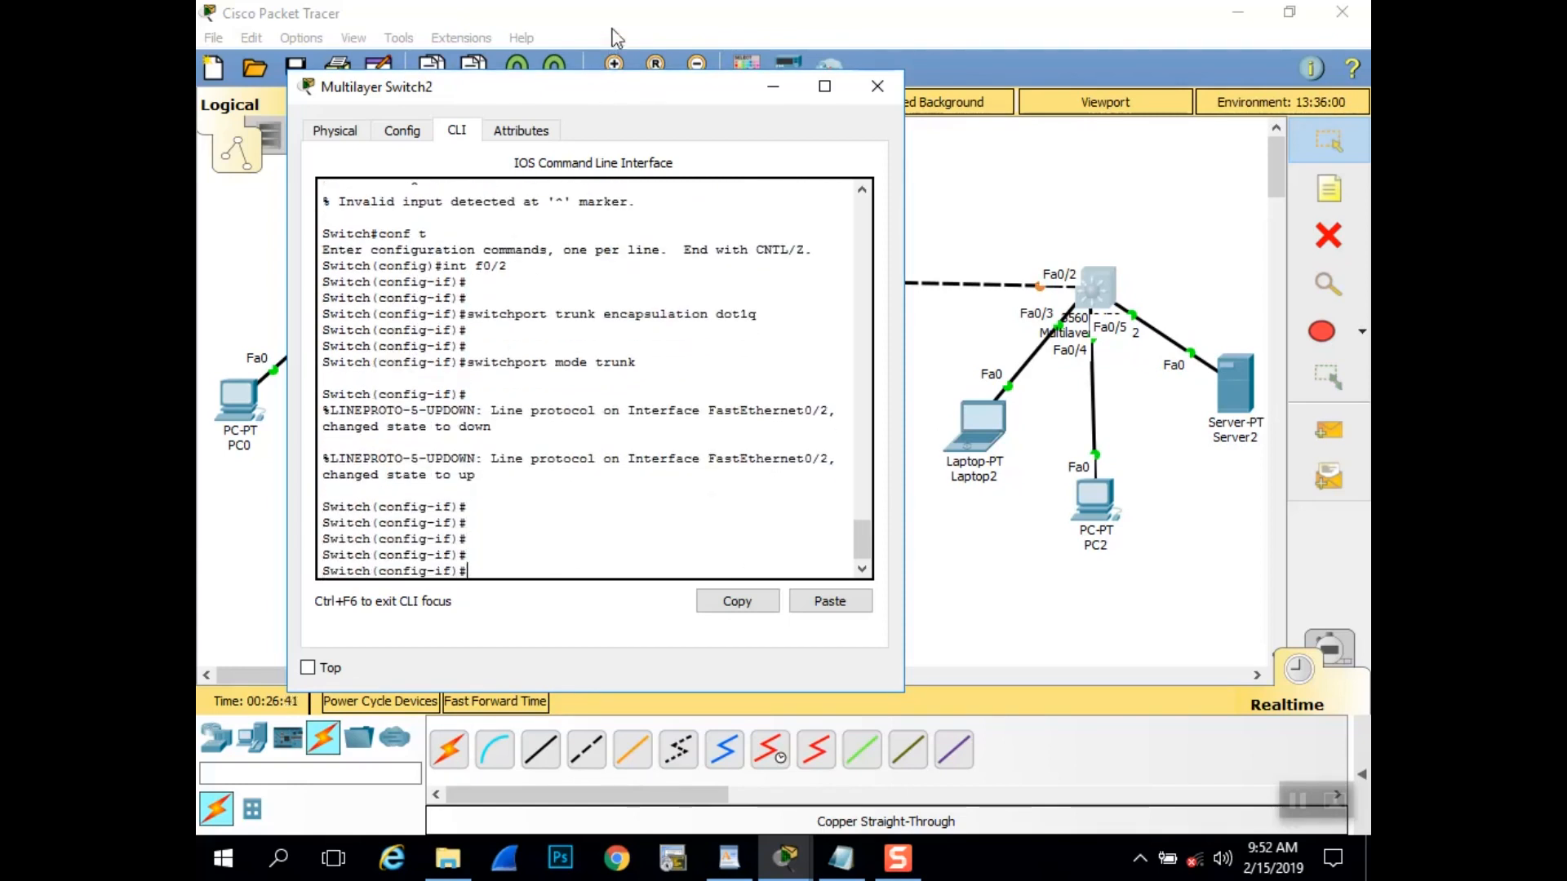
- Move the Multilayer Switch2 window aside and reopen the command line of Multilayer Switch0 at a fresh interface prompt
left_click_drag(632, 84, 1021, 80)
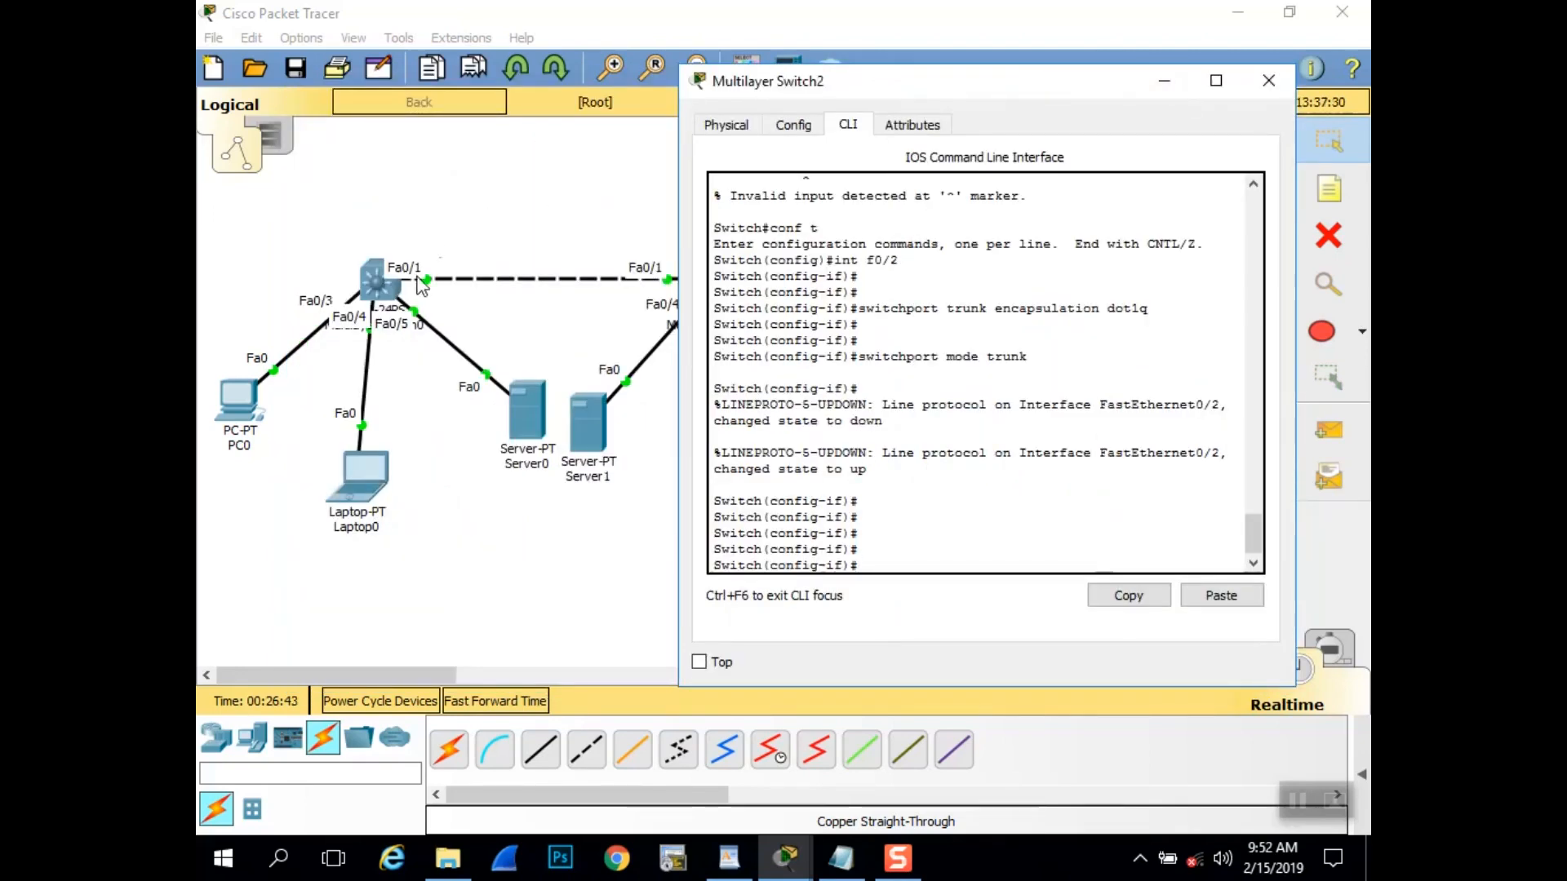
left_click(377, 282)
left_click_drag(942, 166, 829, 96)
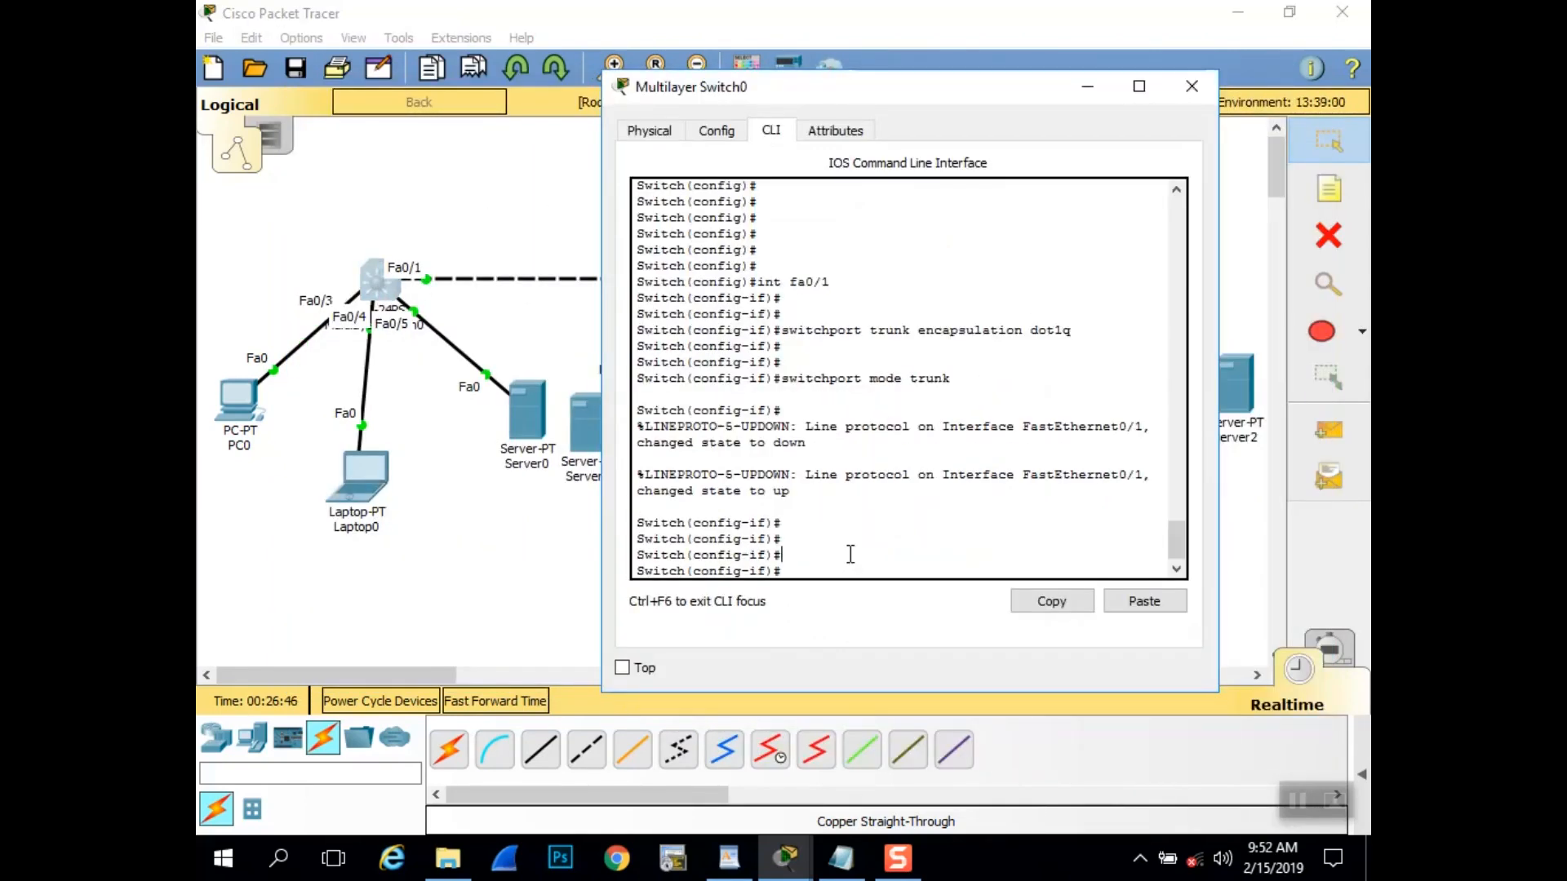
key("Return")
key("Return")
key("Return")
key("Return")
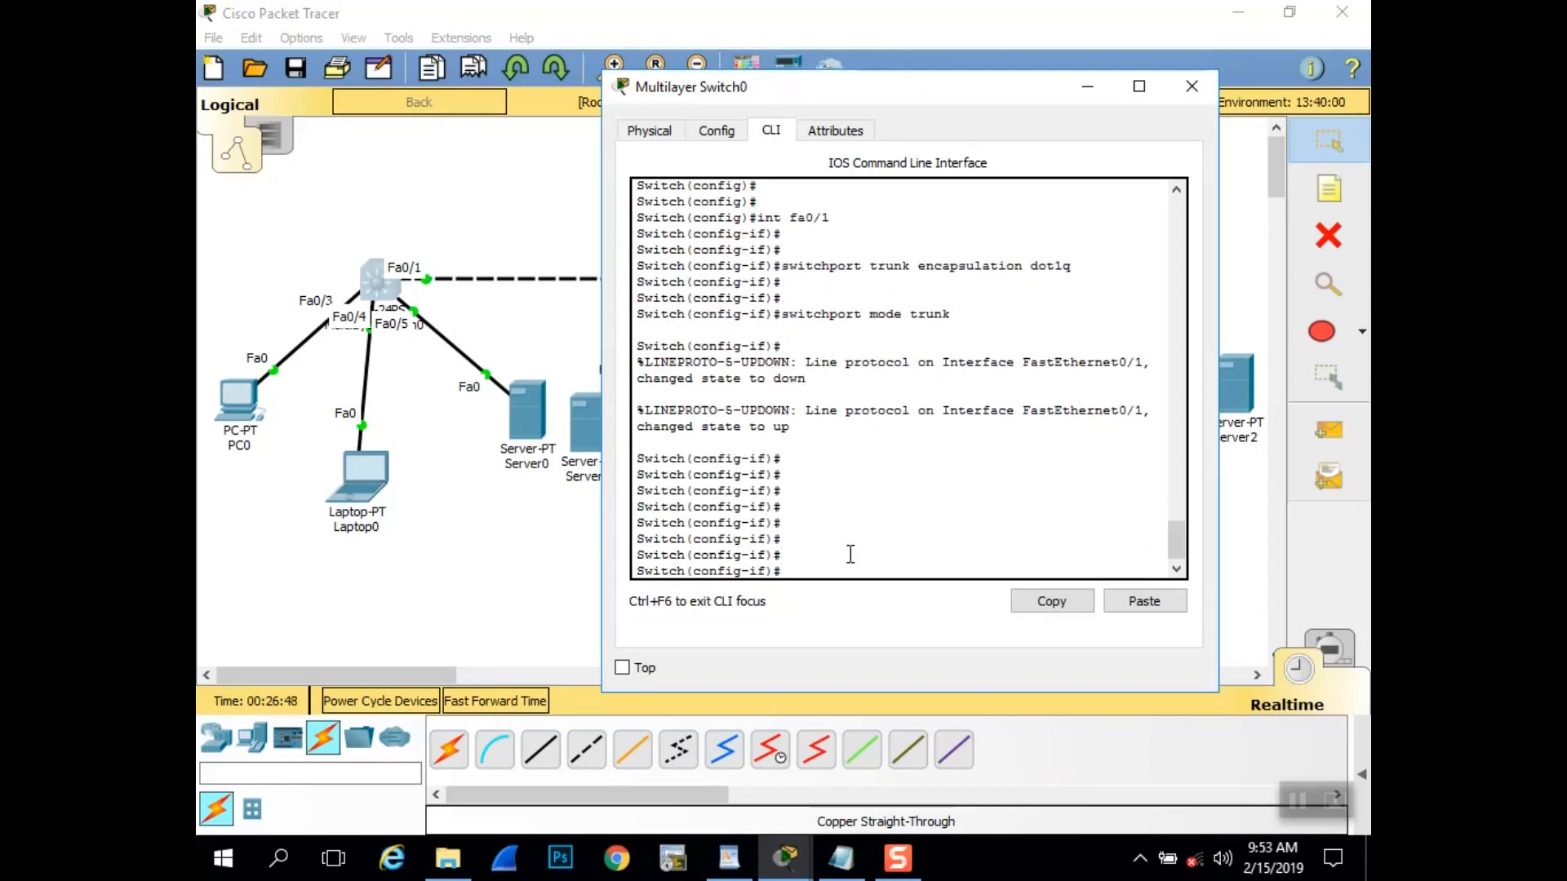
- Leave interface configuration on Multilayer Switch0 and return to global configuration mode
type("exit")
key("Return")
key("Return")
key("Return")
key("Return")
key("Return")
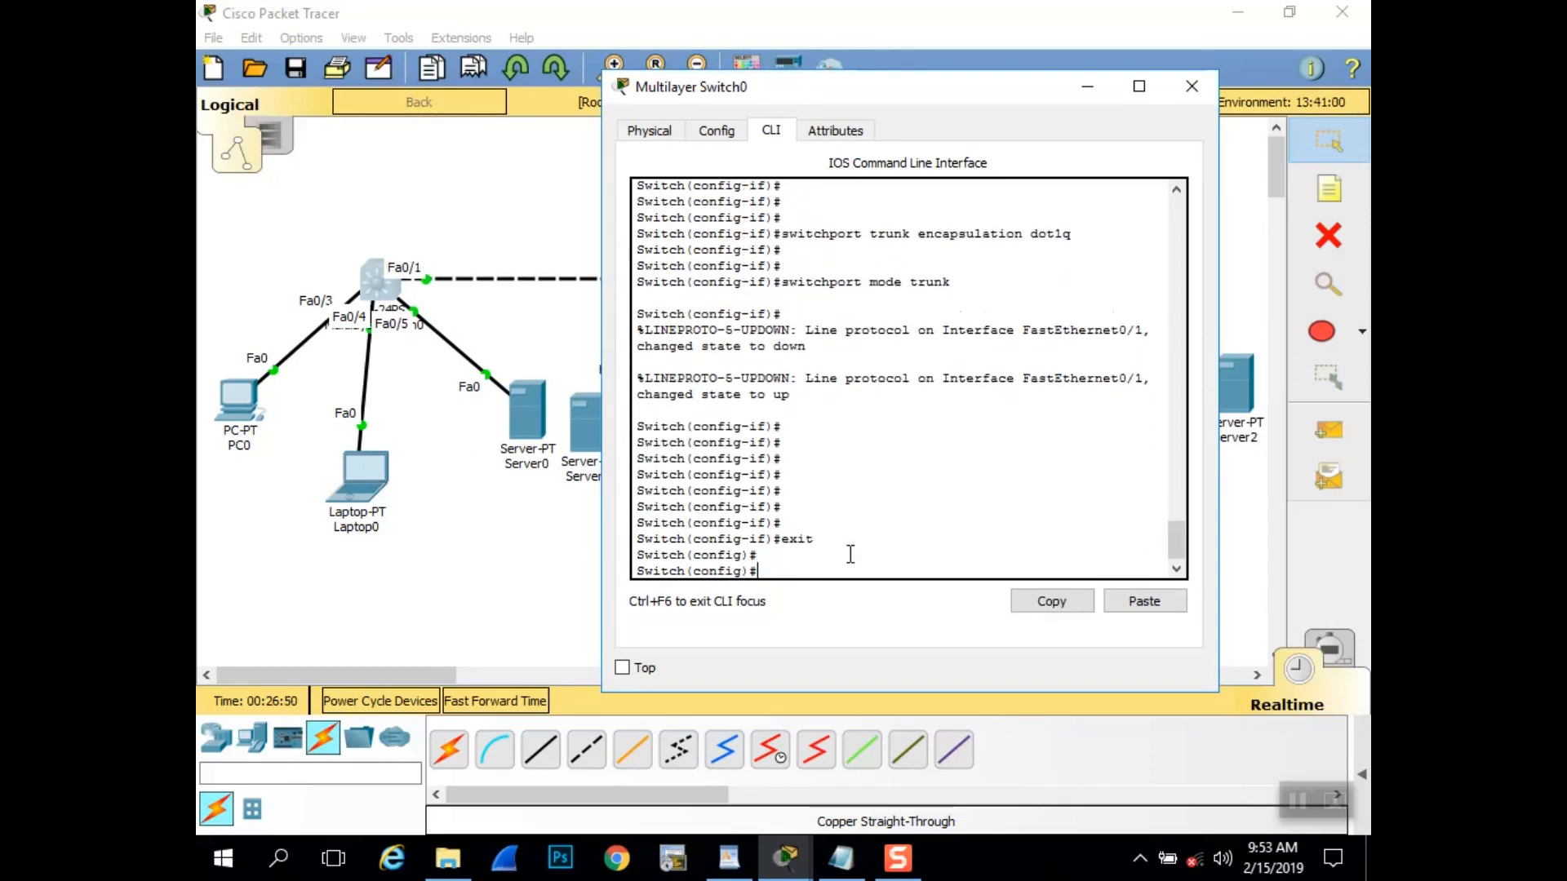
key("Return")
key("Return")
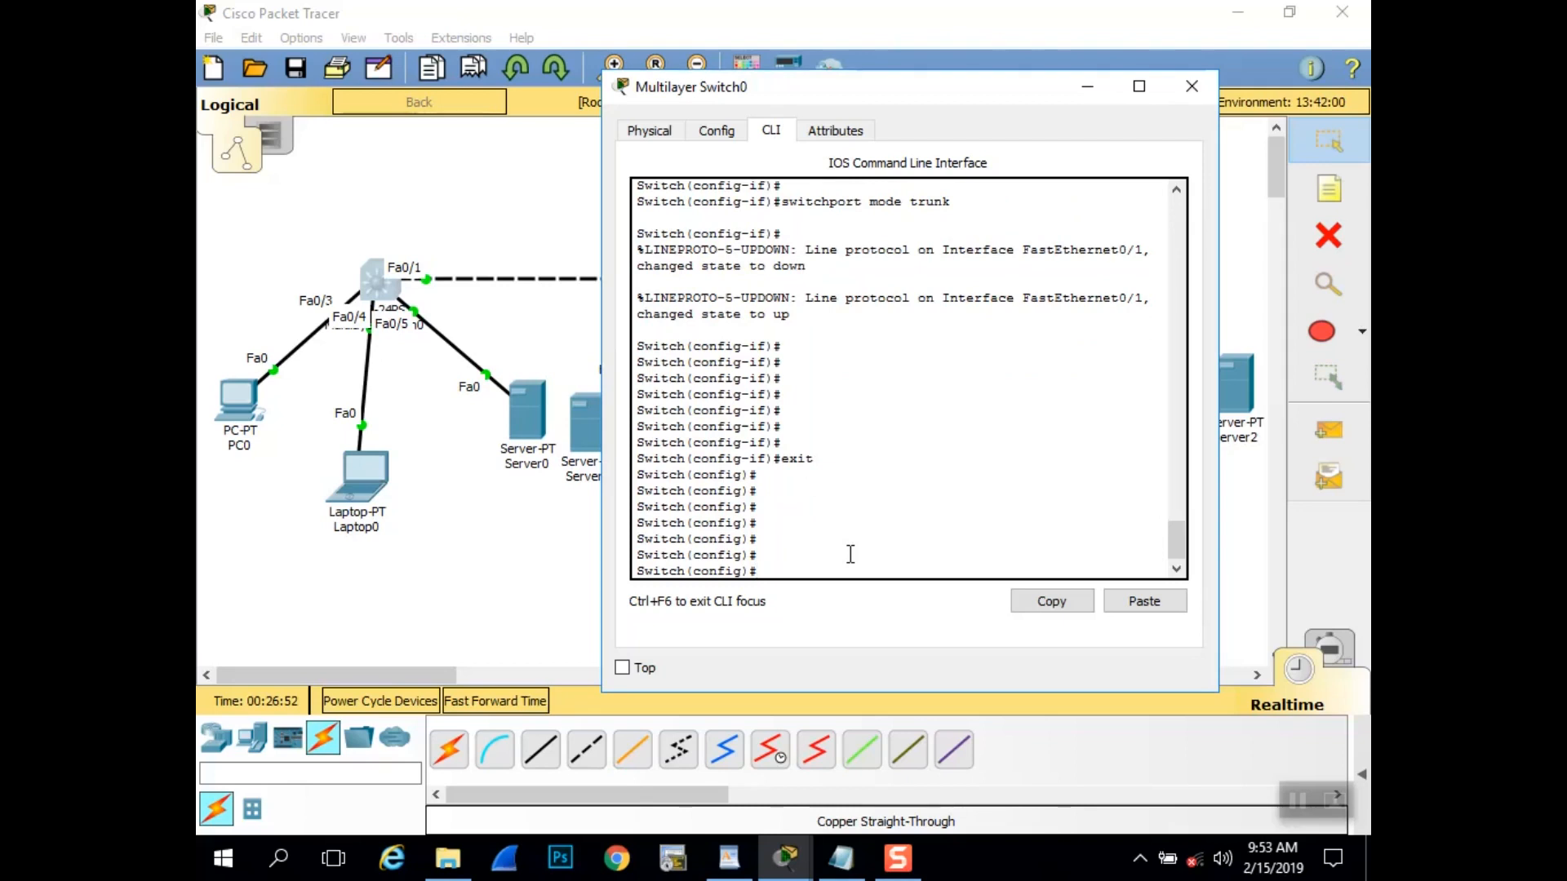
- Set the port range fa0/3 - 5 on Multilayer Switch0 to access mode and exit the range configuration
type("int range fa0")
type("/3 -")
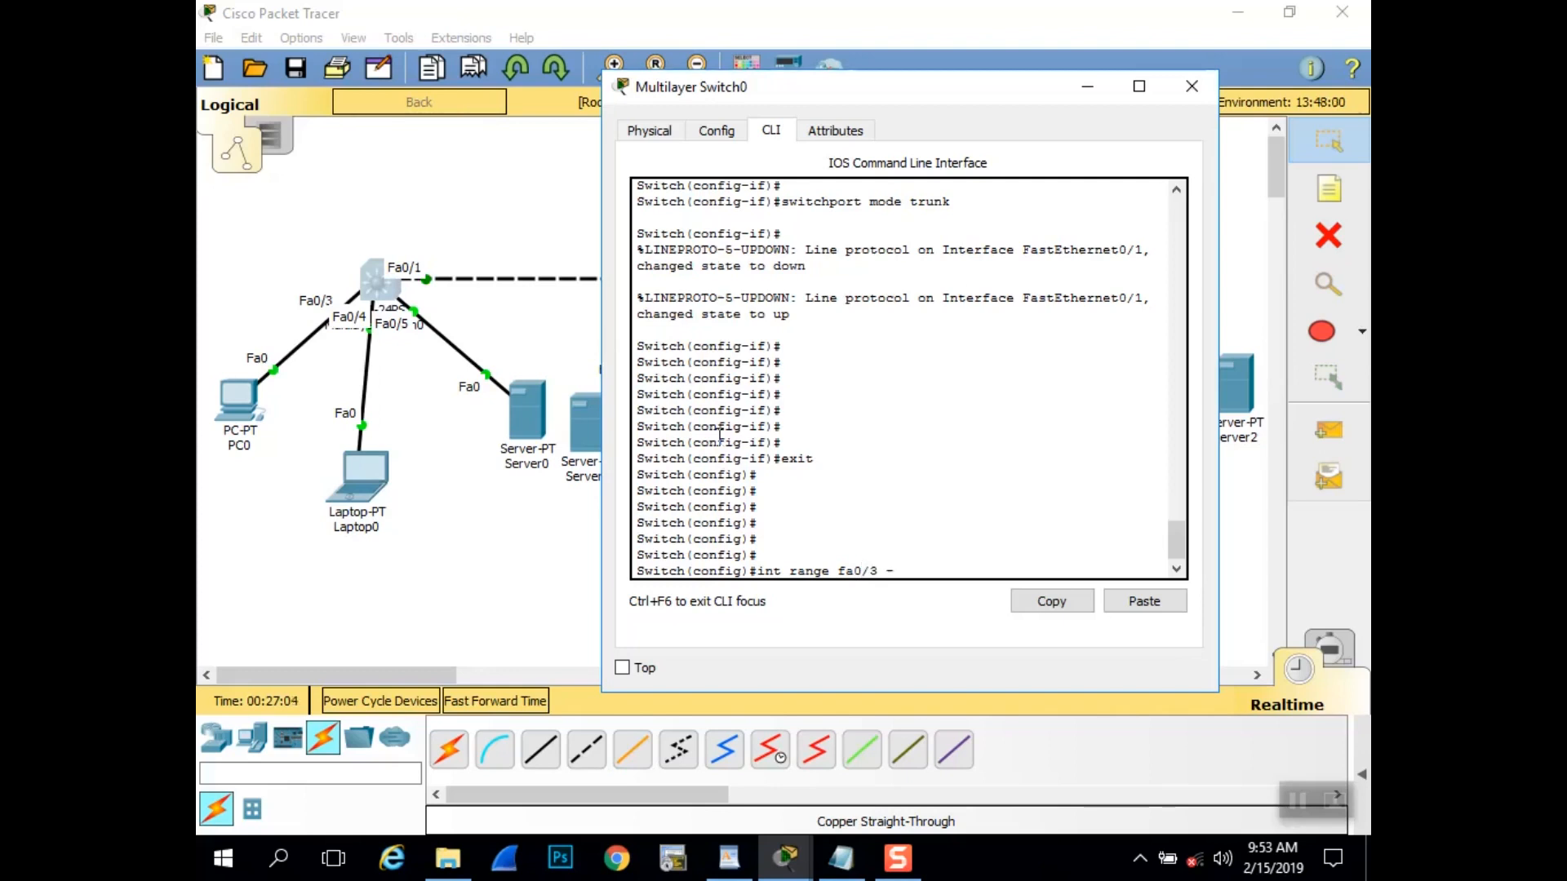
type(" 5")
key("Return")
key("Return")
type("switchp")
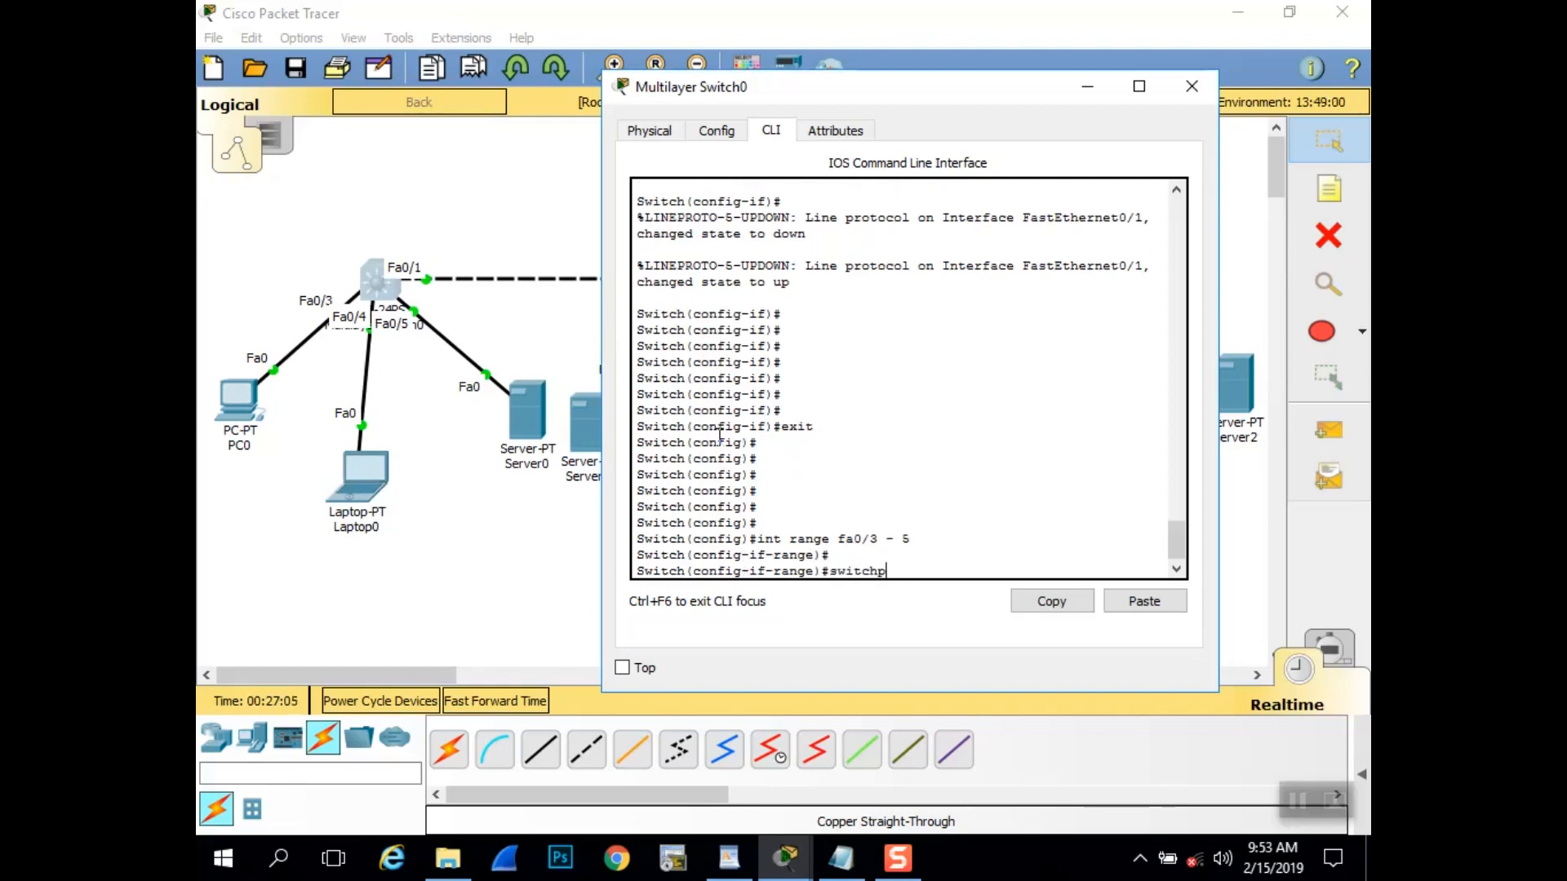
type("ort")
type(" a")
type("ode access")
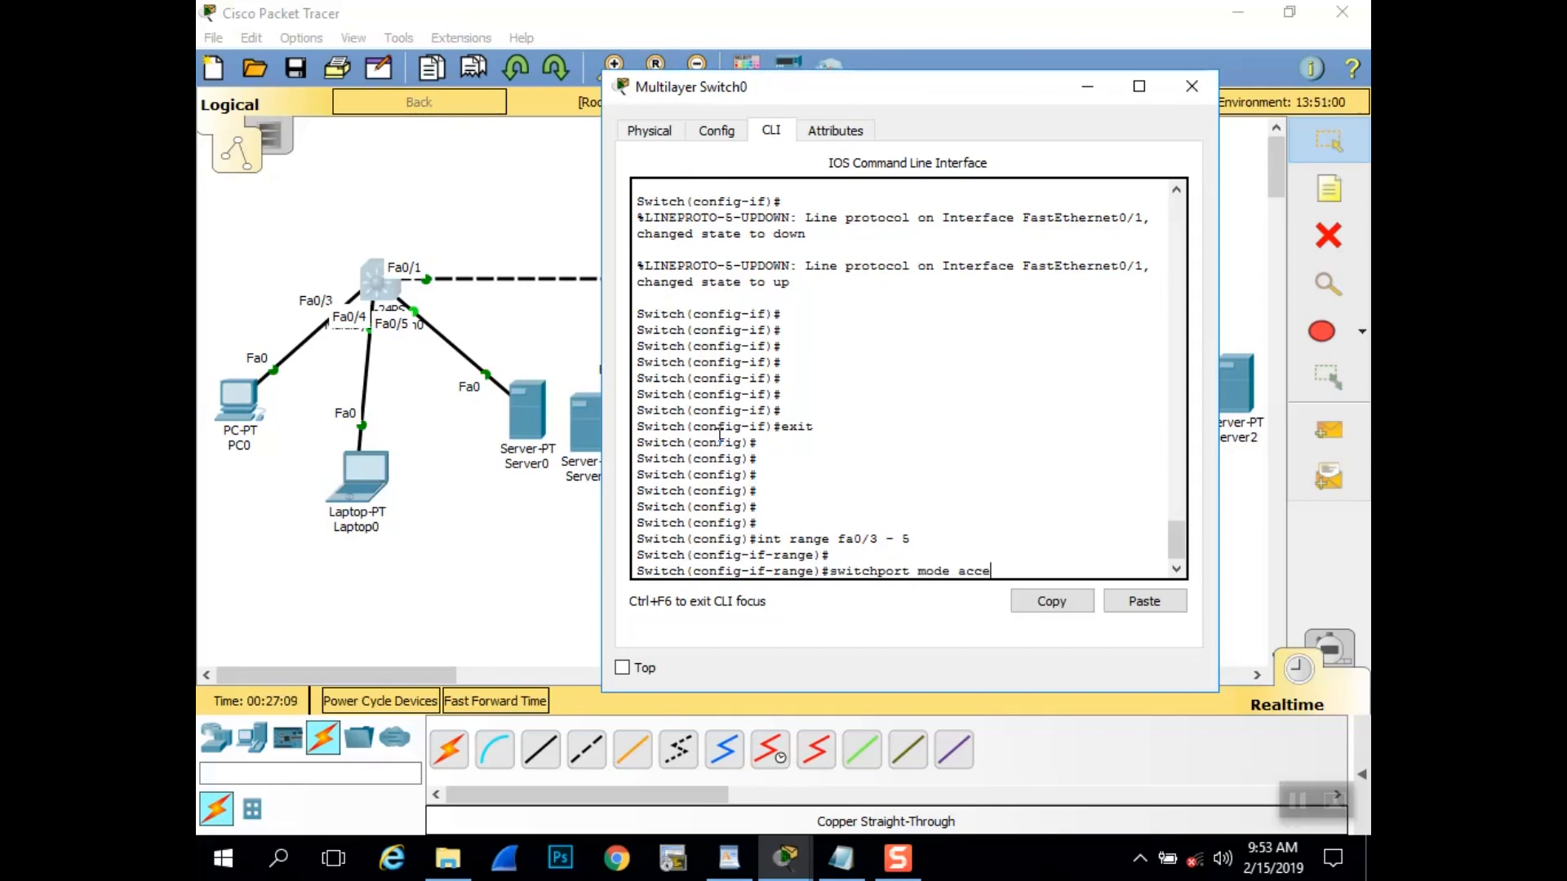
key("Return")
key("Return")
key("Return")
key("Return")
key("Return")
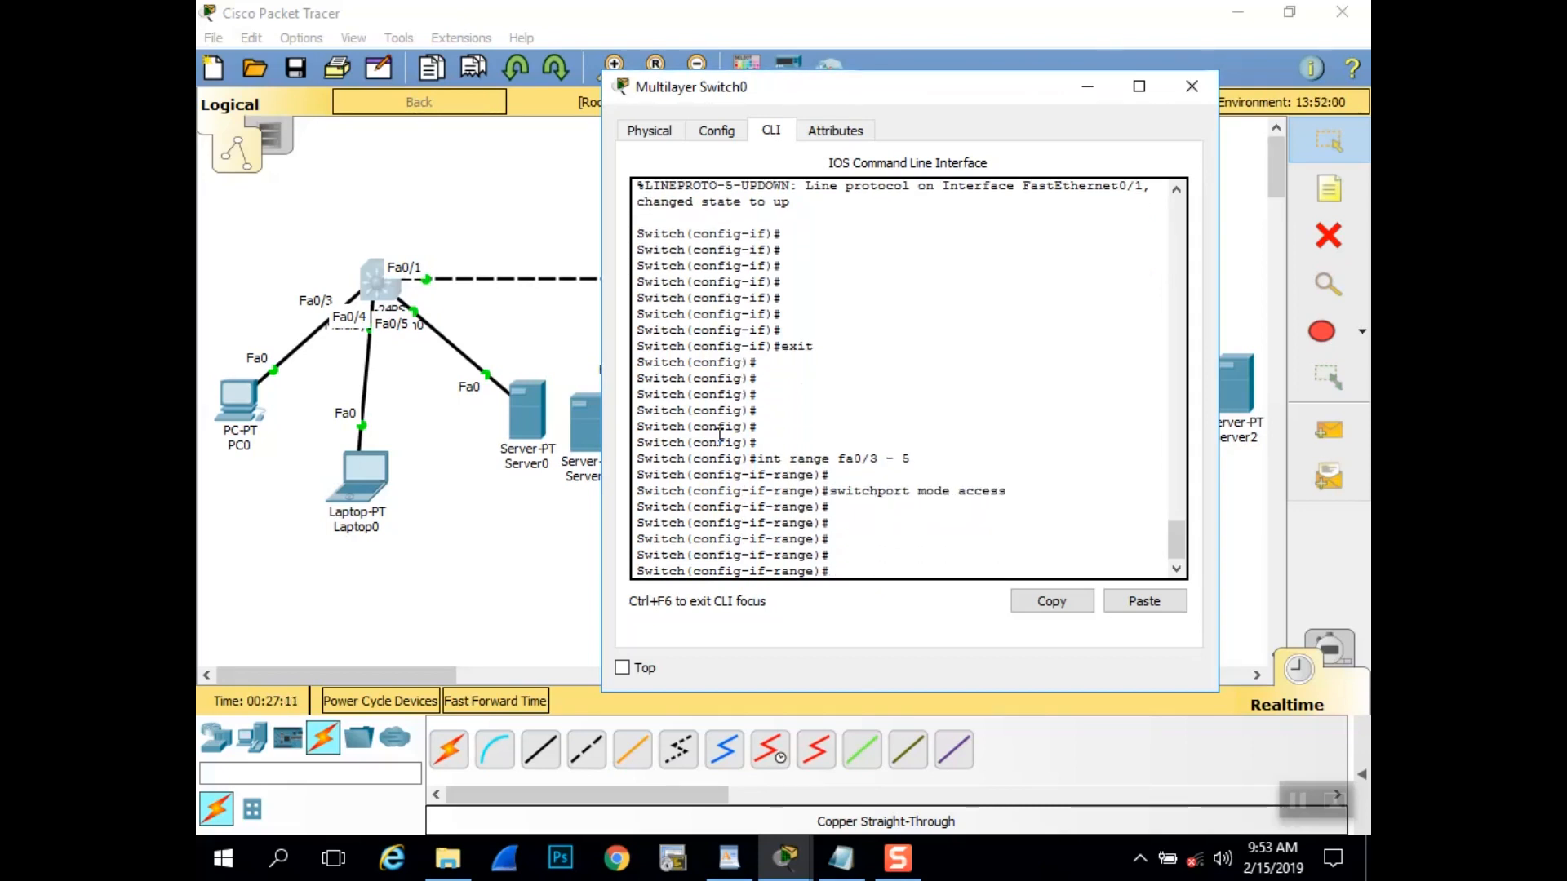
type("exit")
key("Return")
- Assign port fa0/3 on Multilayer Switch0 to access VLAN 10 and exit the interface configuration
type("int fa0/")
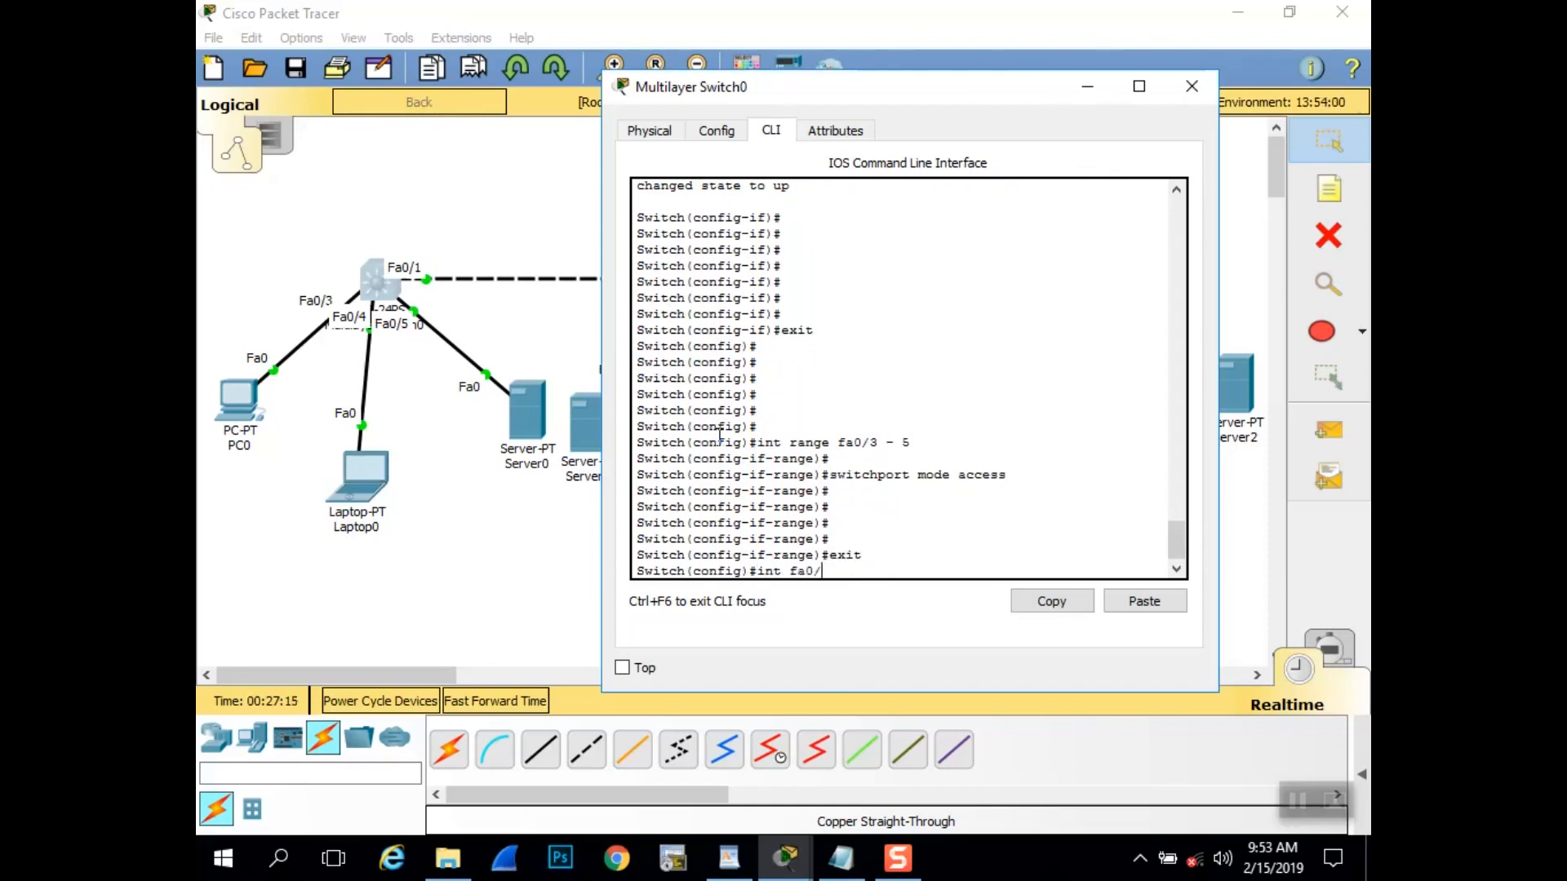
type("3")
key("Return")
type("s")
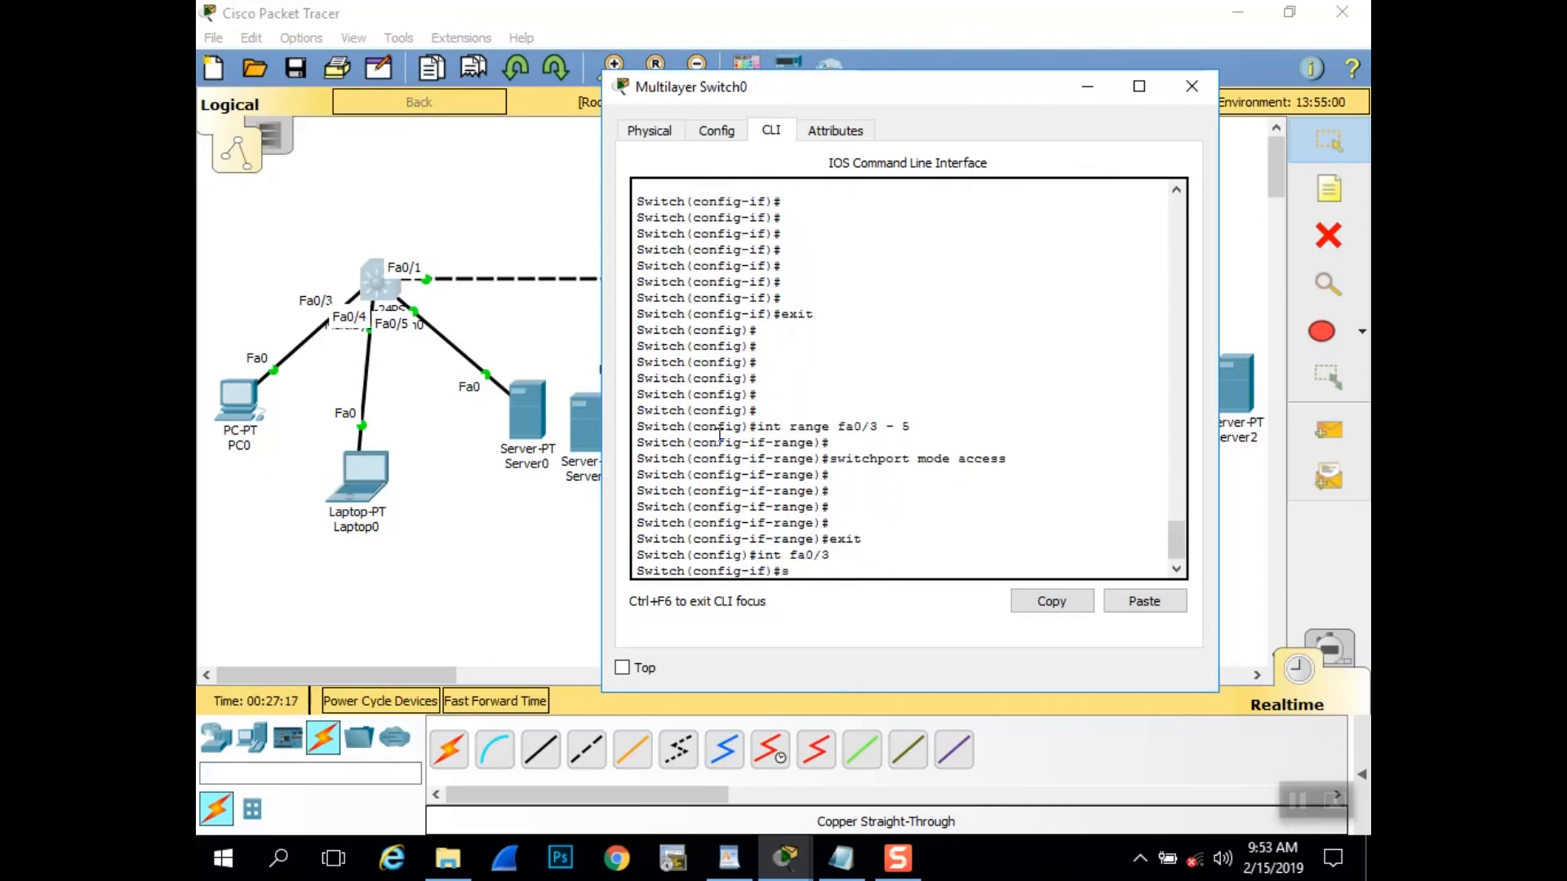
type("witchport access")
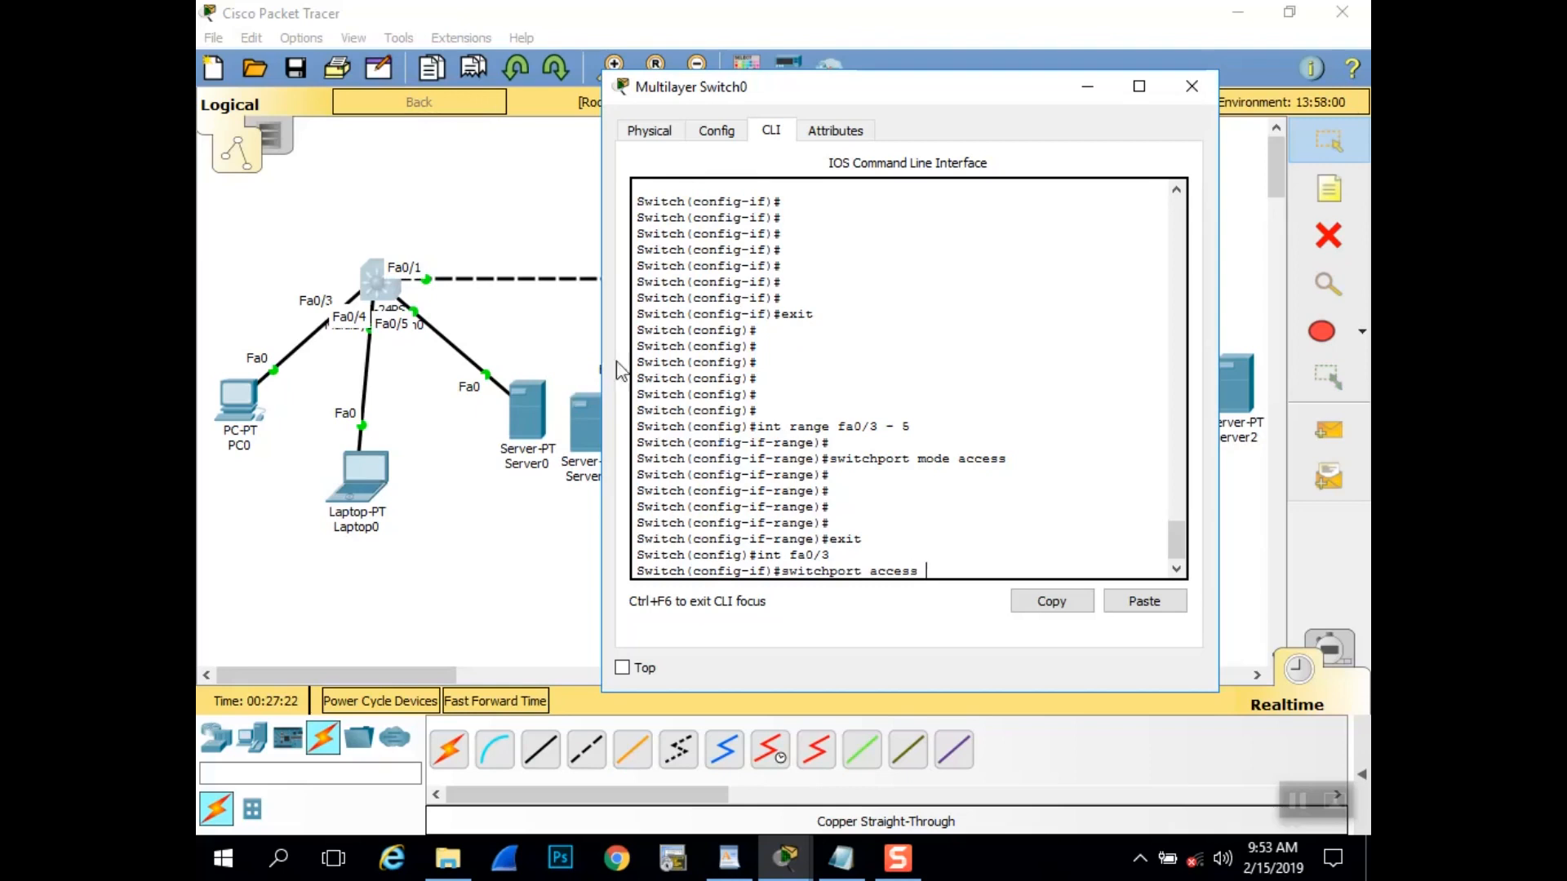
left_click_drag(1175, 545, 1173, 483)
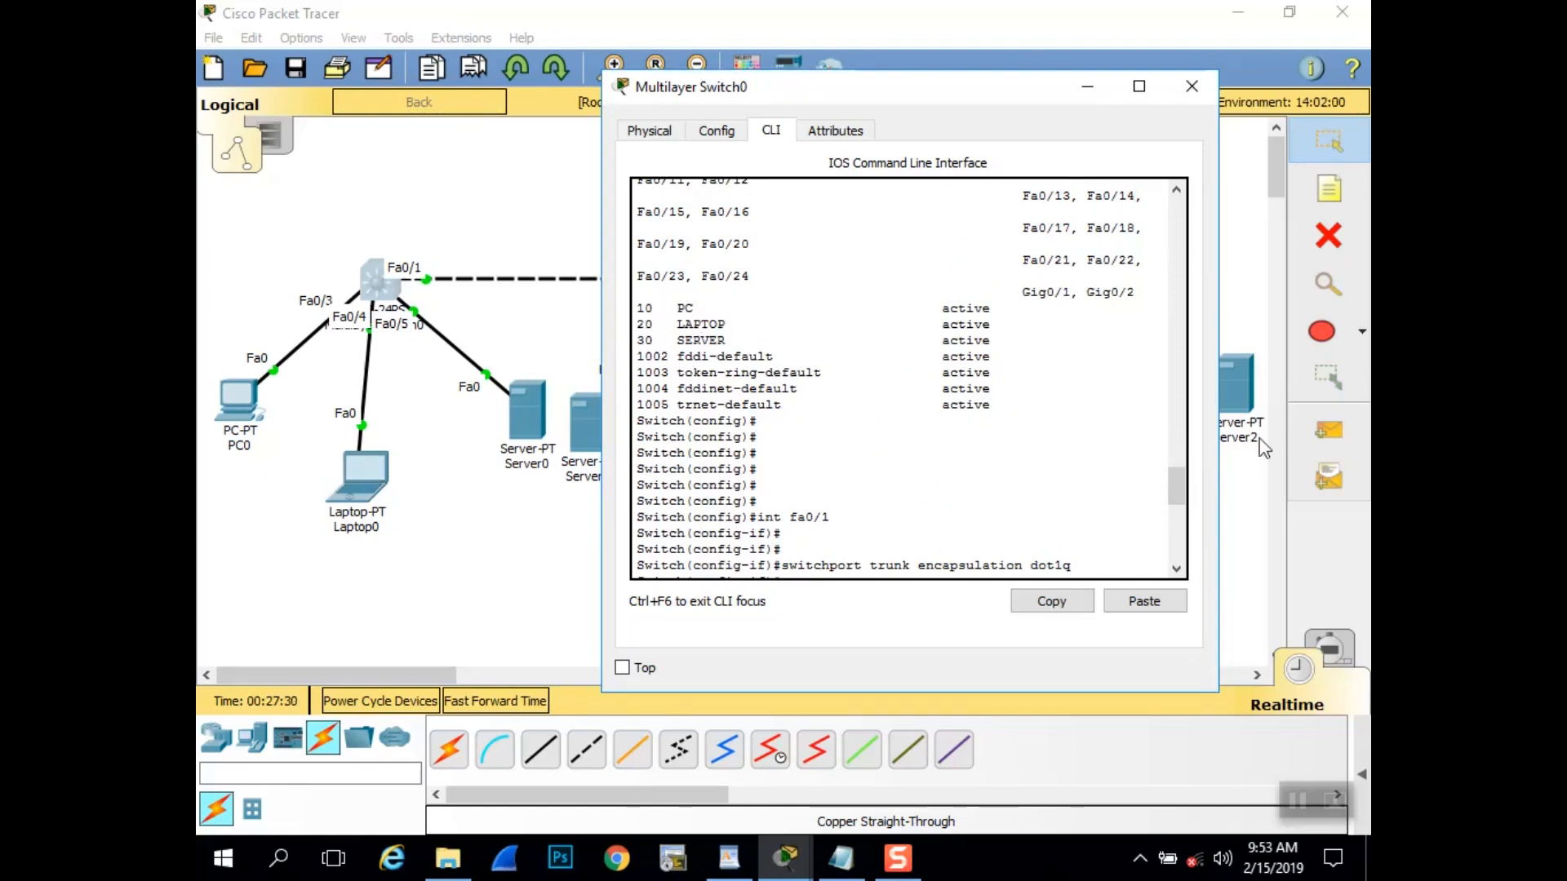
left_click_drag(1172, 469, 1176, 564)
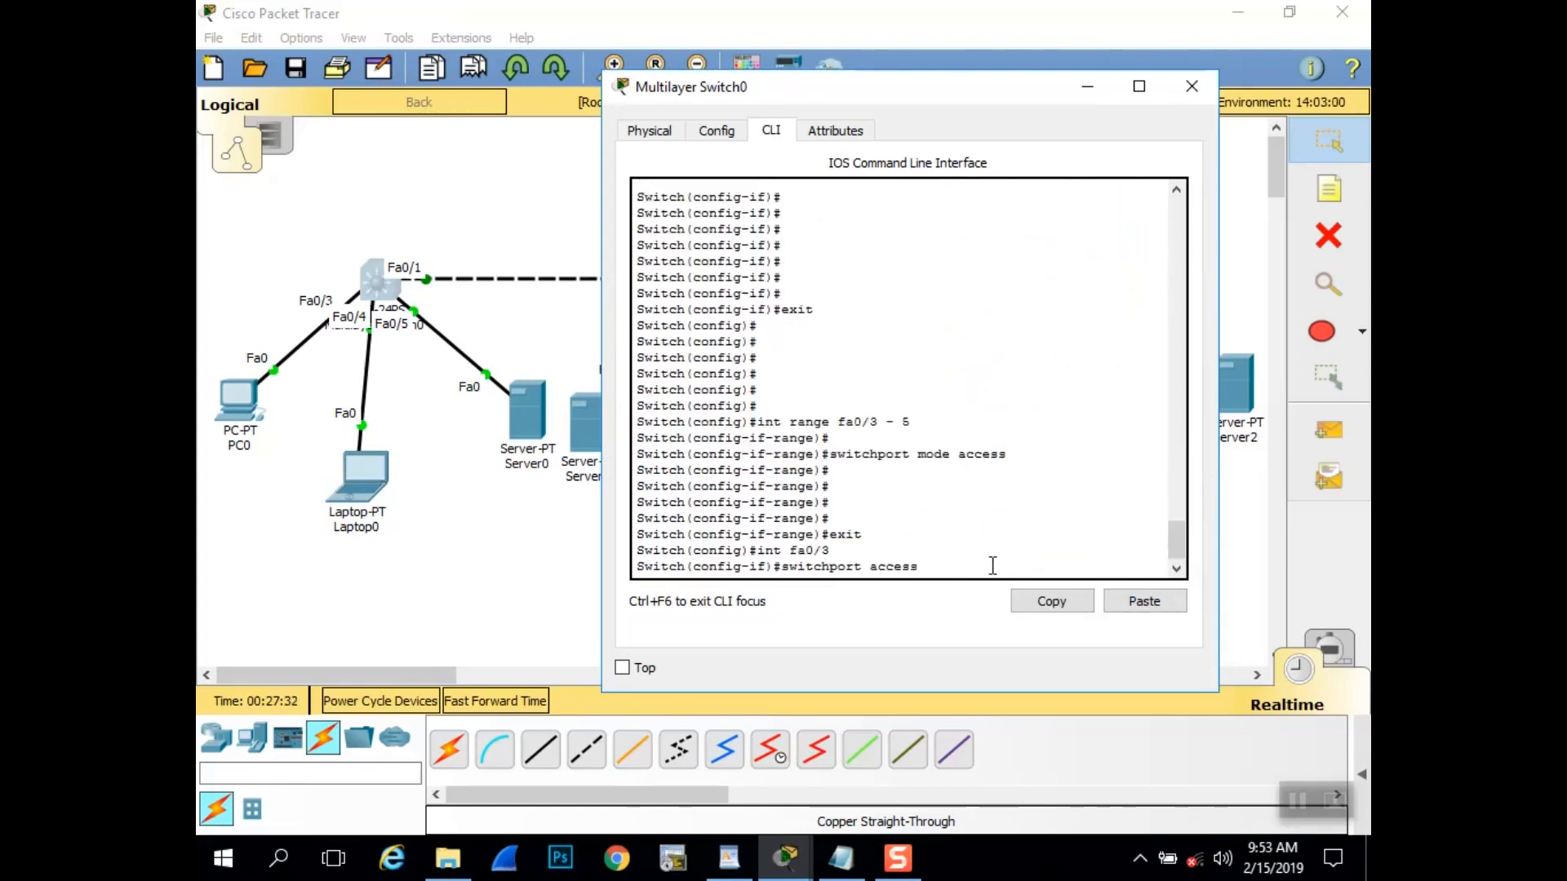
type("vlan 10")
key("Return")
type("exi")
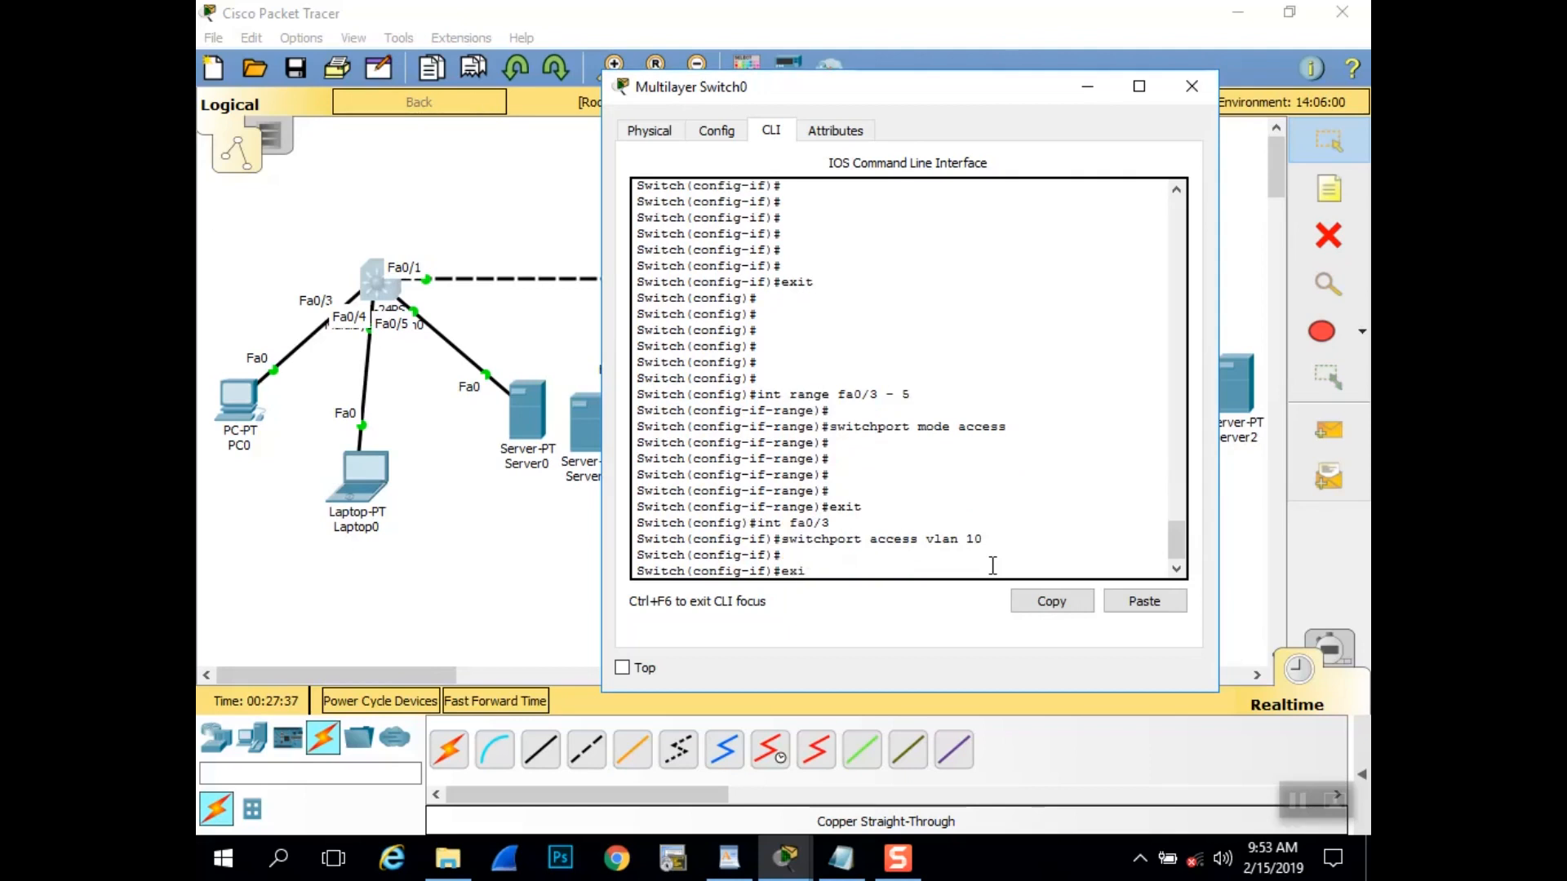
type("t")
key("Return")
- Assign port fa0/4 on Multilayer Switch0 to access VLAN 20 and exit the interface configuration
type("int fa0")
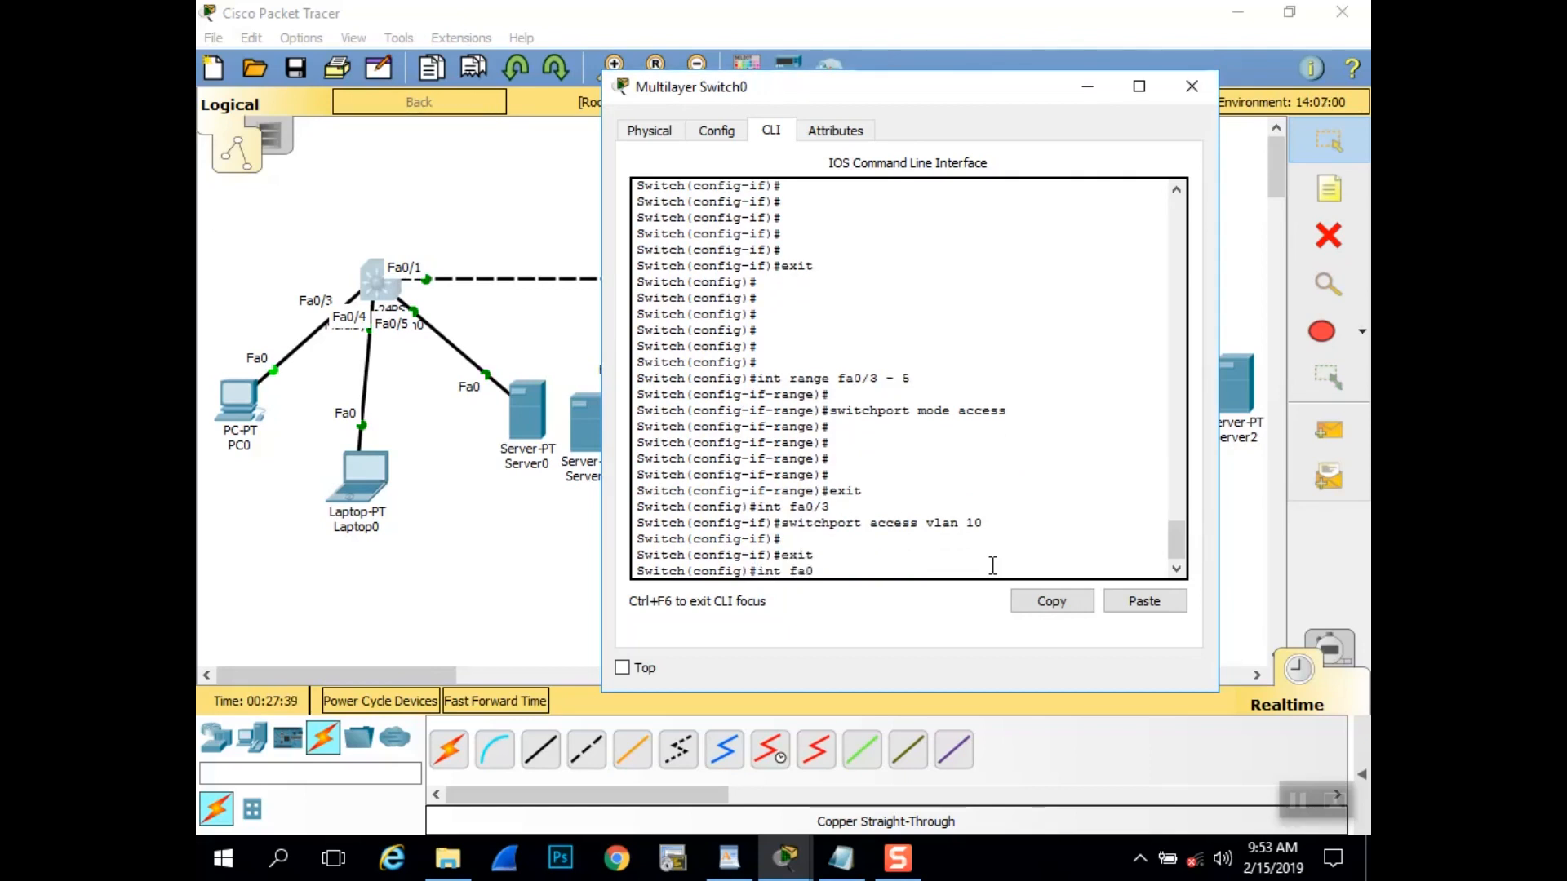
type("/4")
key("Return")
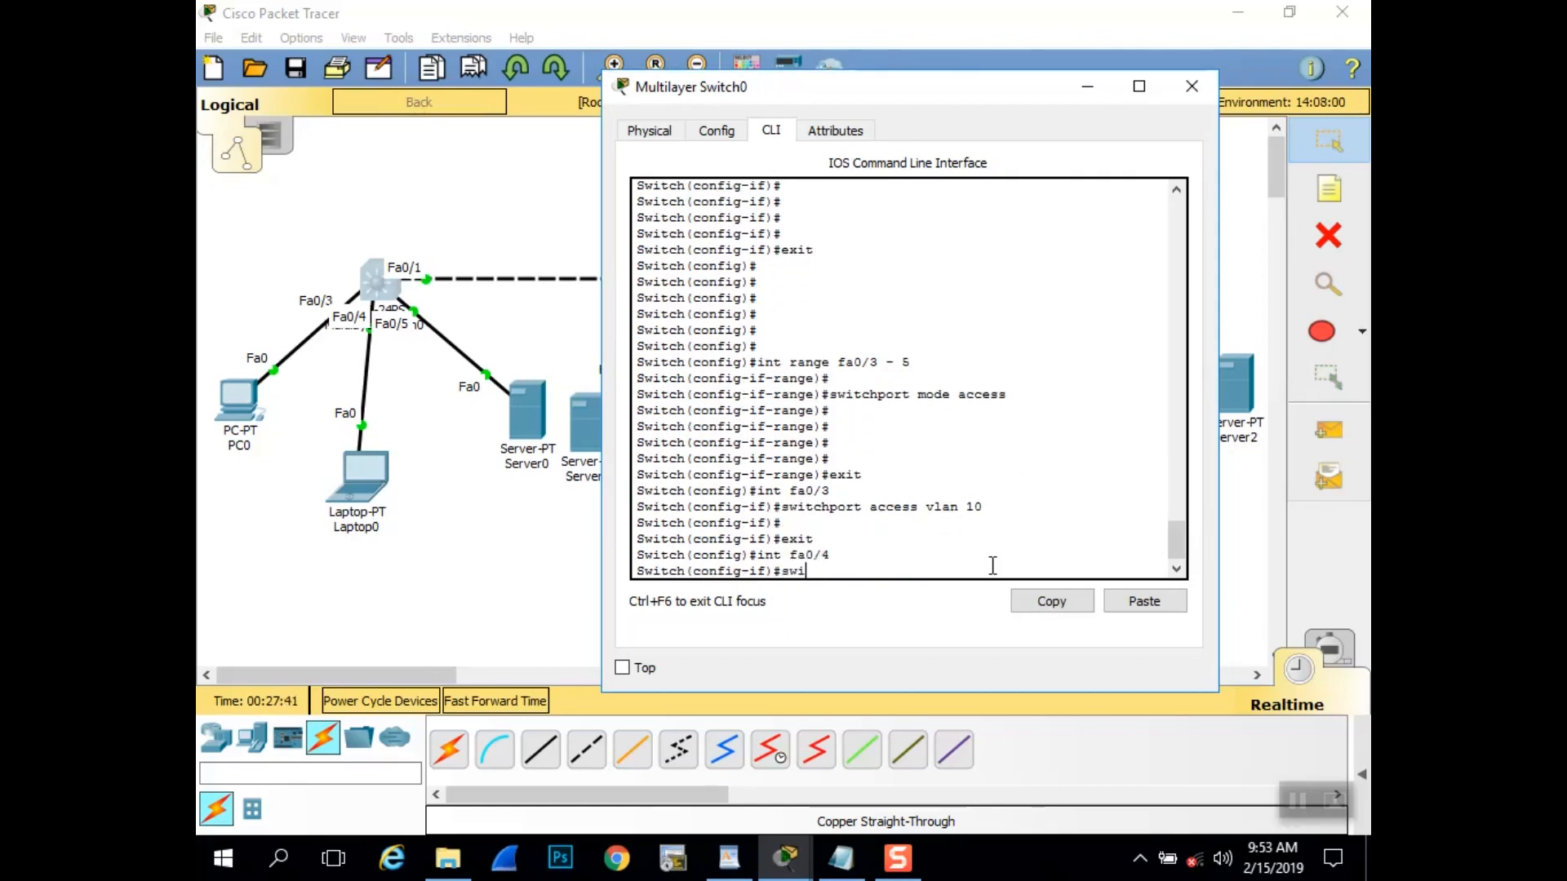
type("switchport access vlan 20")
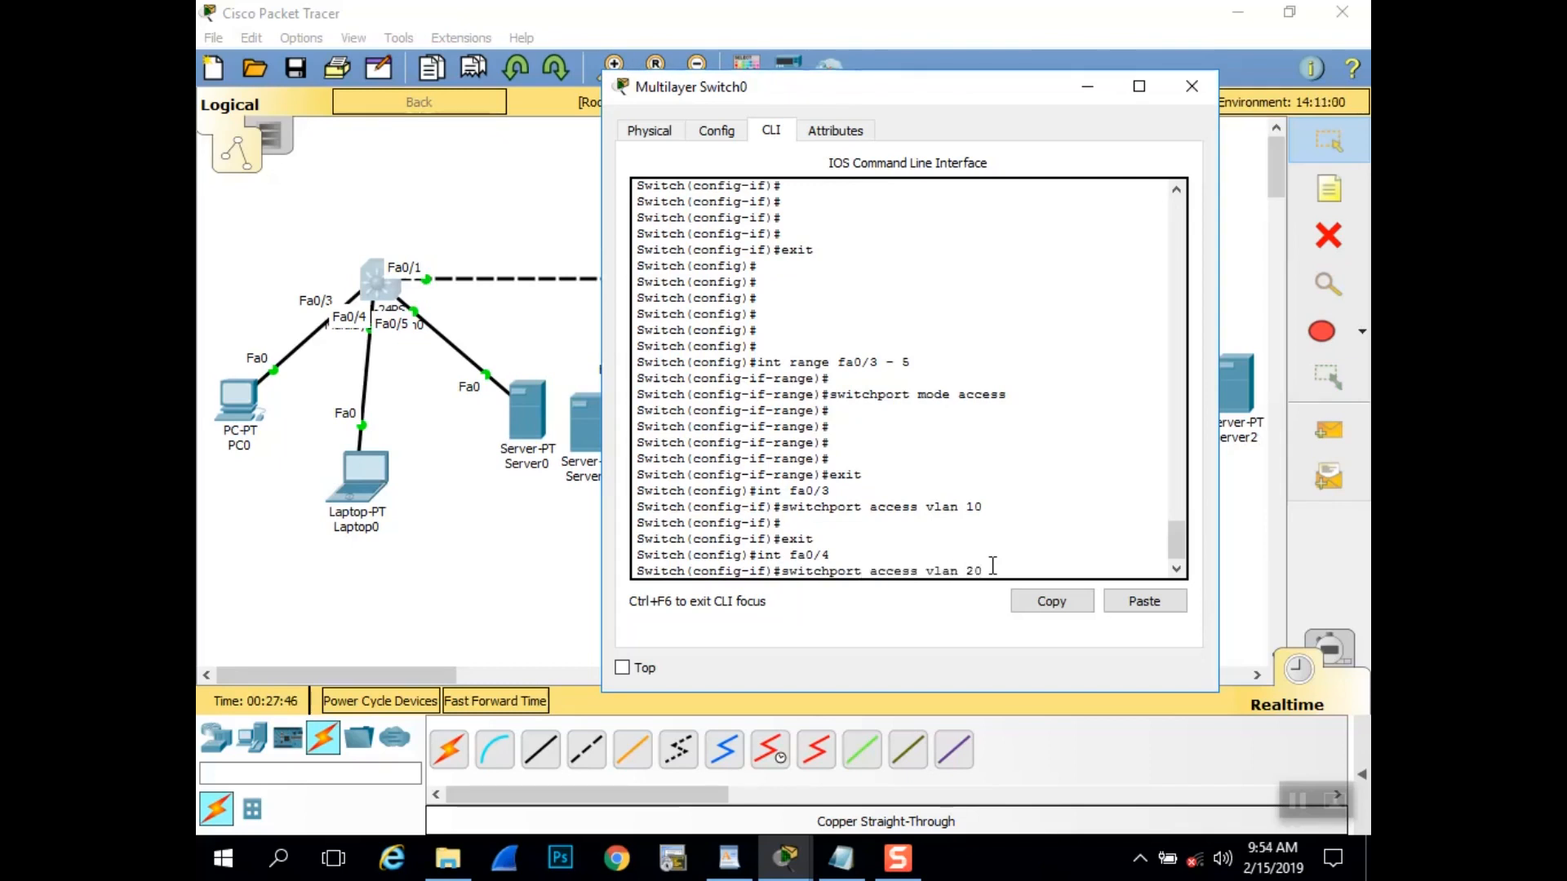
key("Return")
key("Return")
type("exit")
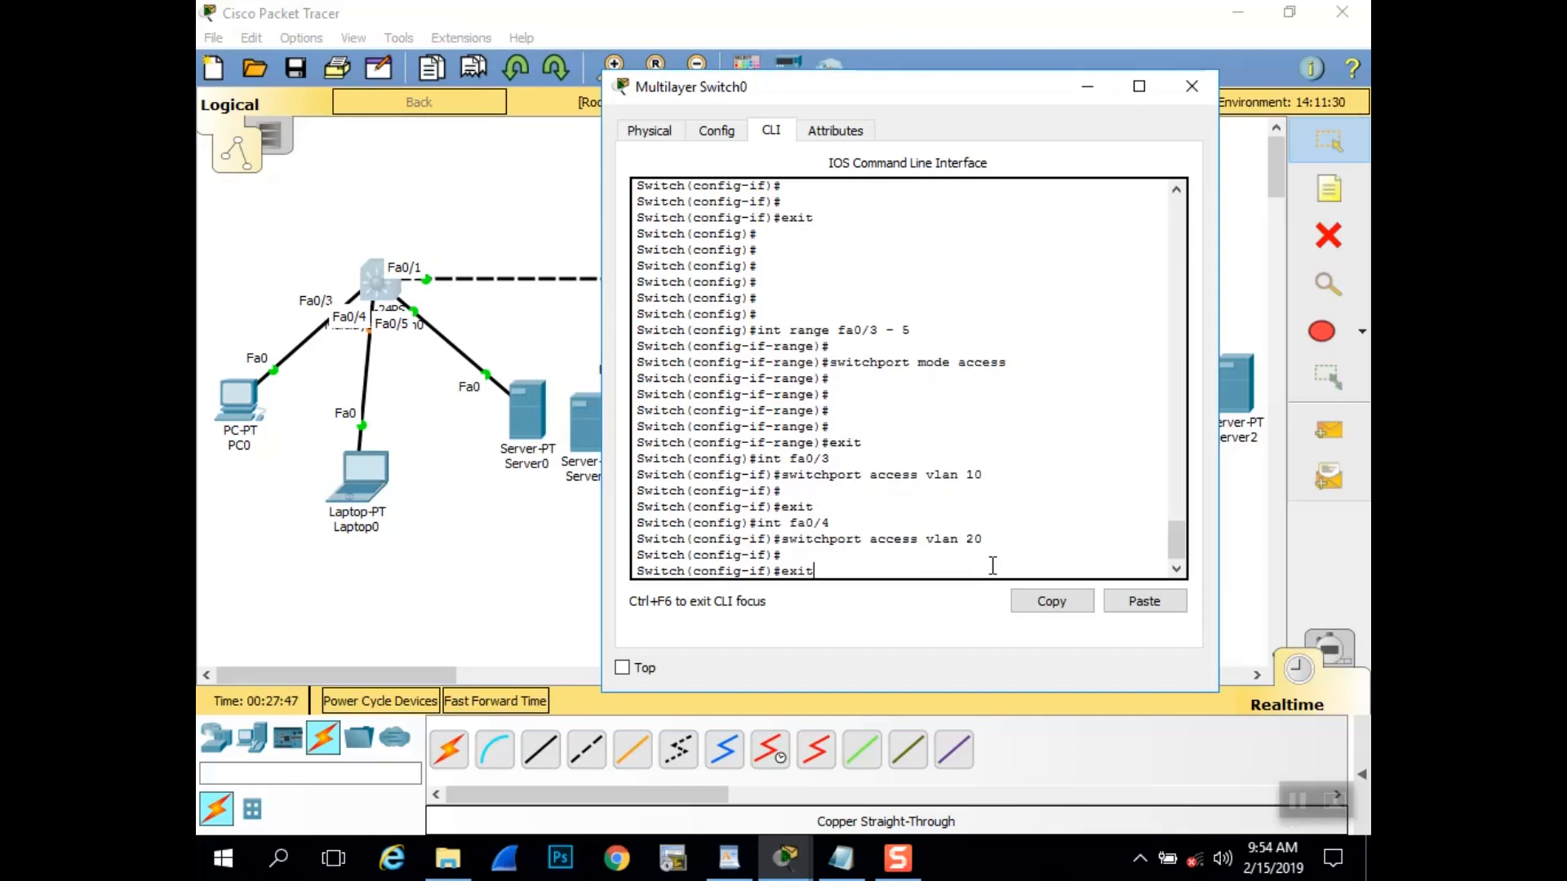
key("Return")
key("Return")
- Assign port f0/5 on Multilayer Switch0 to access VLAN 30 and return to global configuration mode
type("int f")
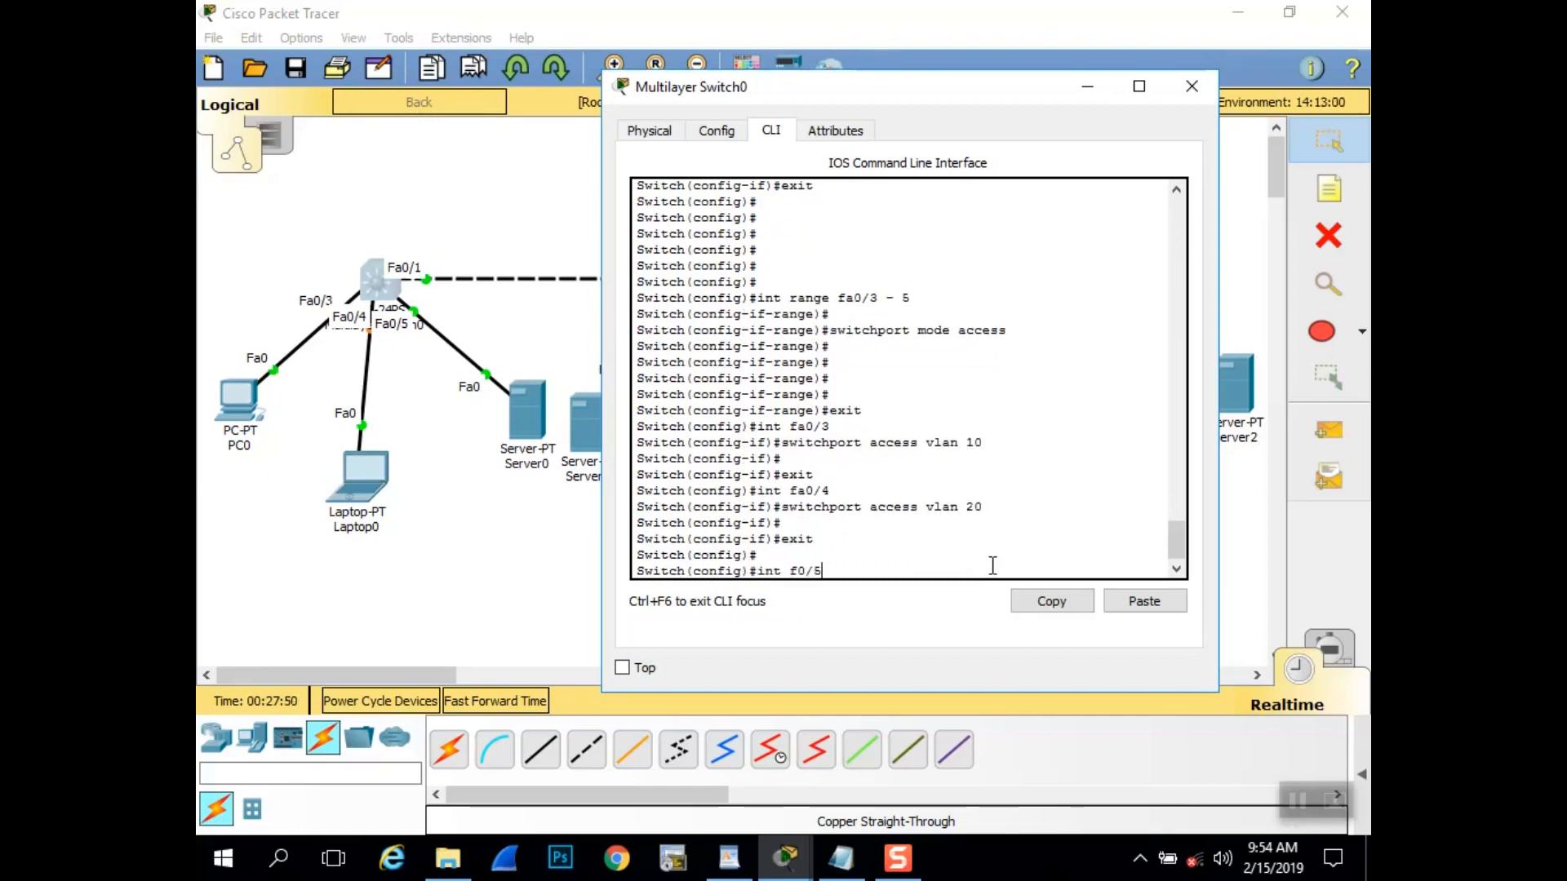
type("0/5")
key("Return")
key("Return")
type("swit")
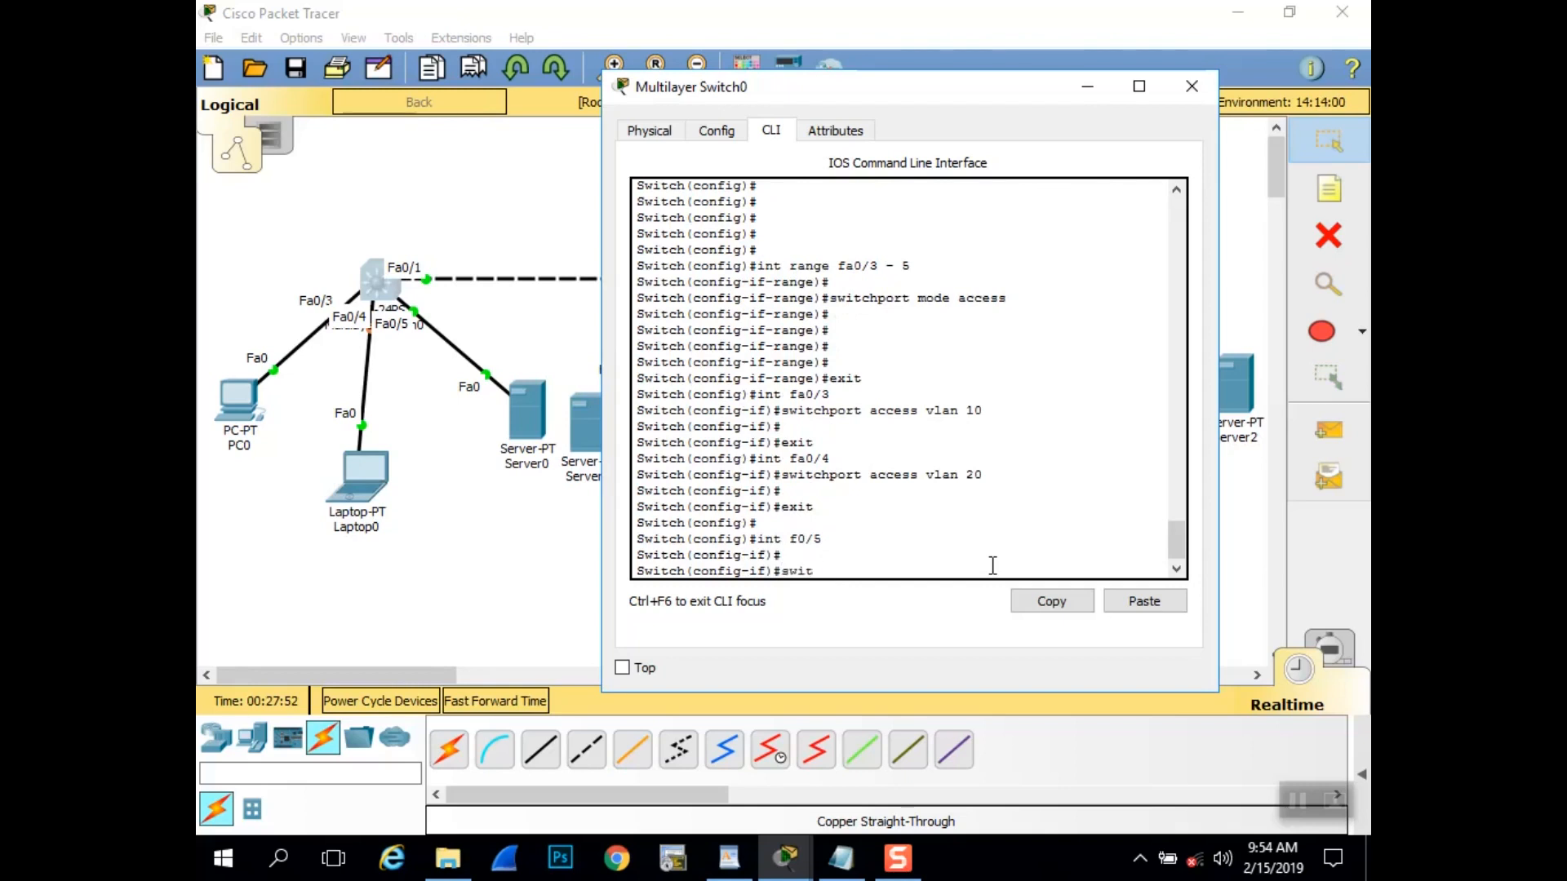
type("chport access vlan")
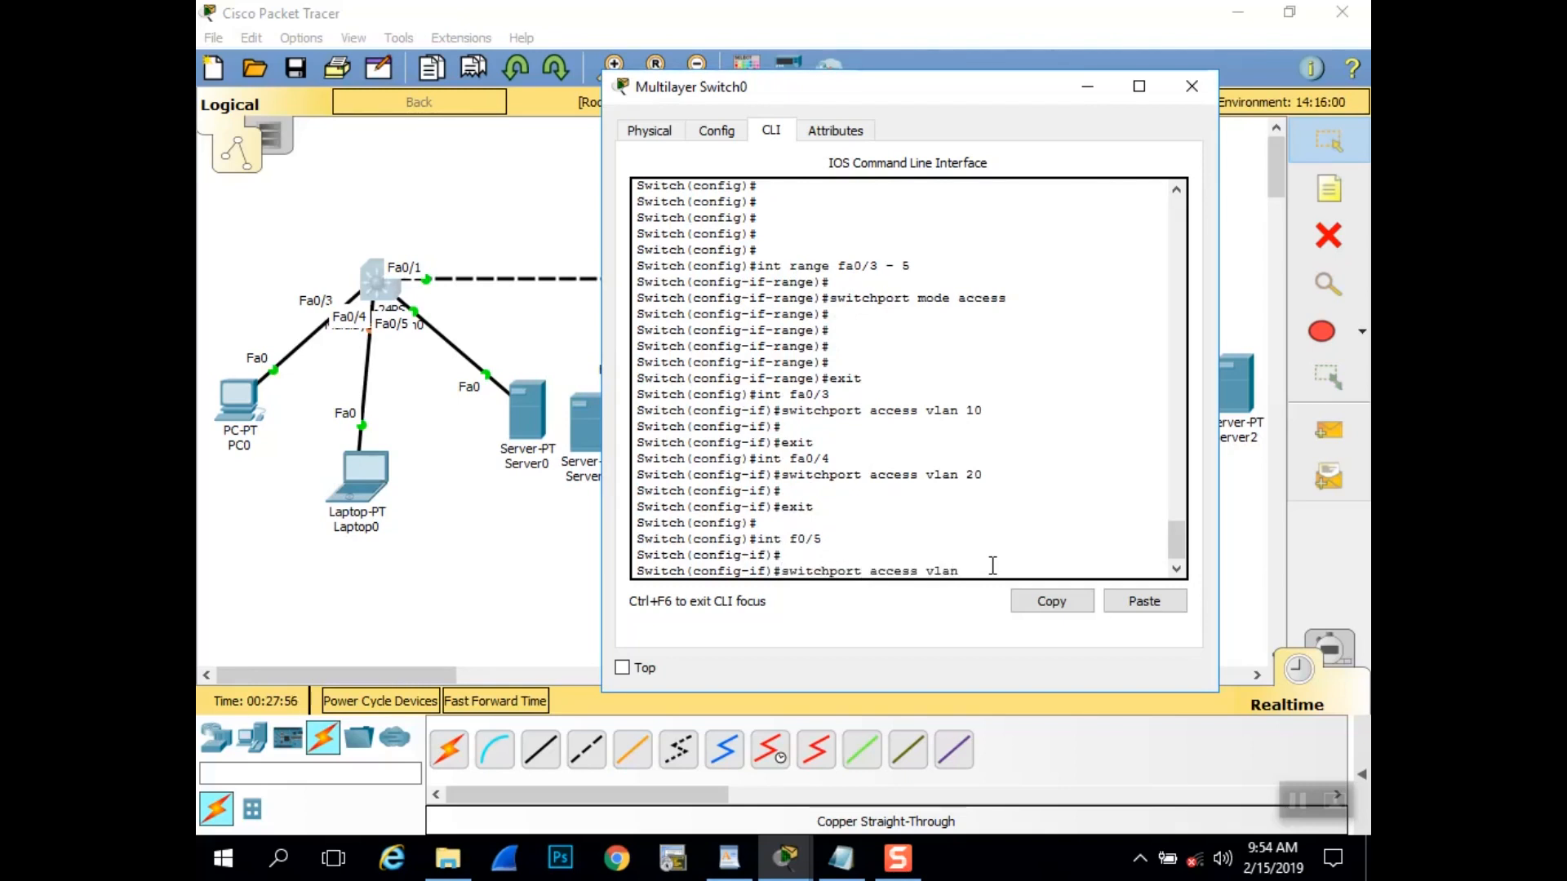
type(" 30")
key("Return")
key("Return")
key("Return")
key("Return")
type("exi")
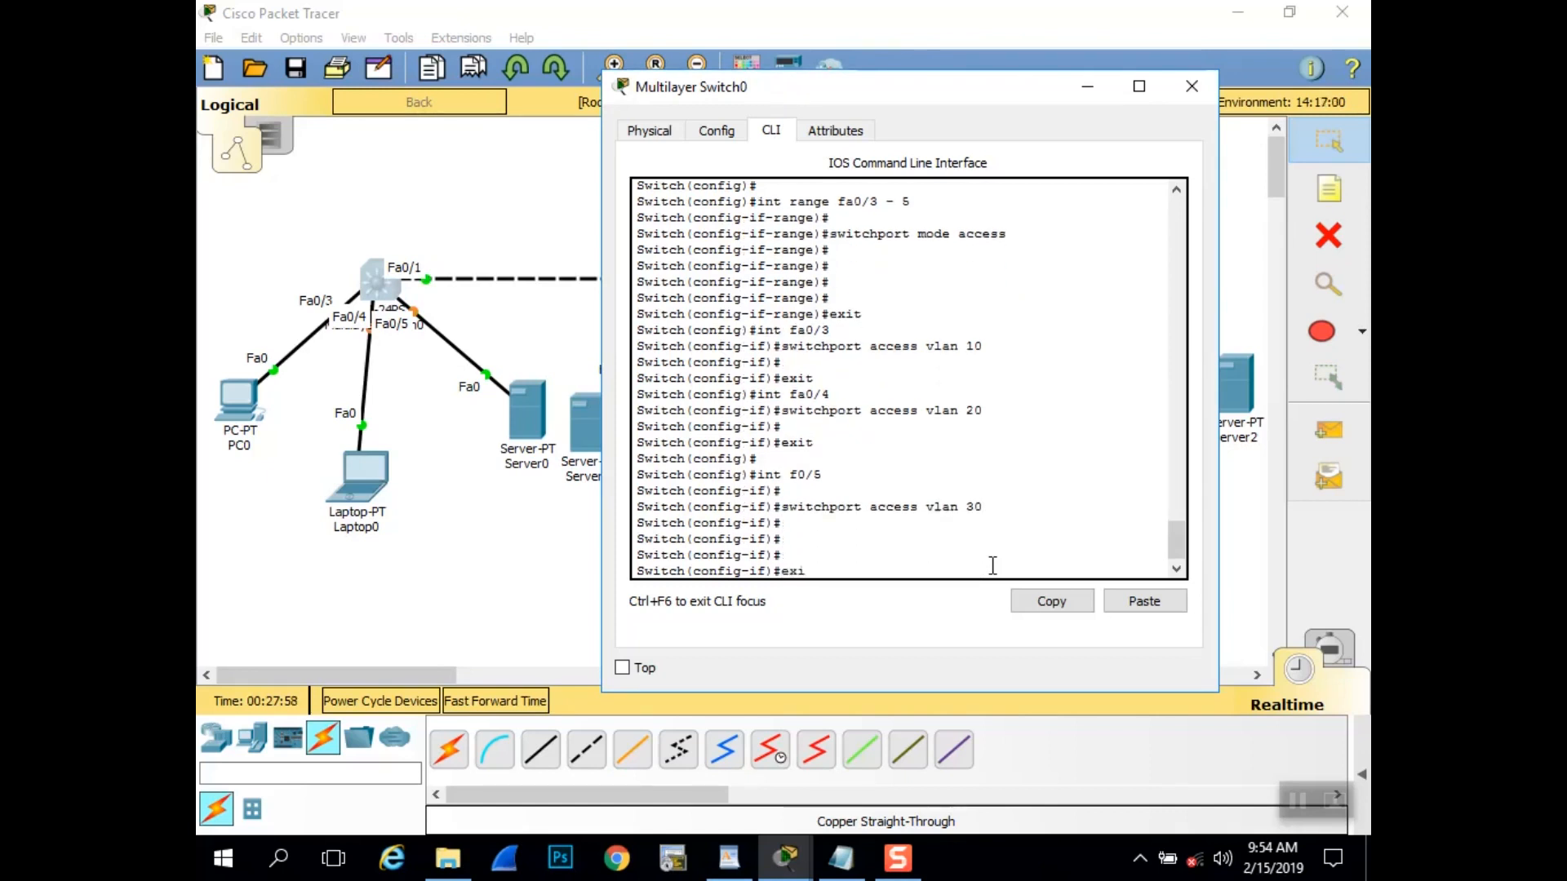
type("t")
key("Return")
key("Return")
key("Return")
key("Return")
key("Return")
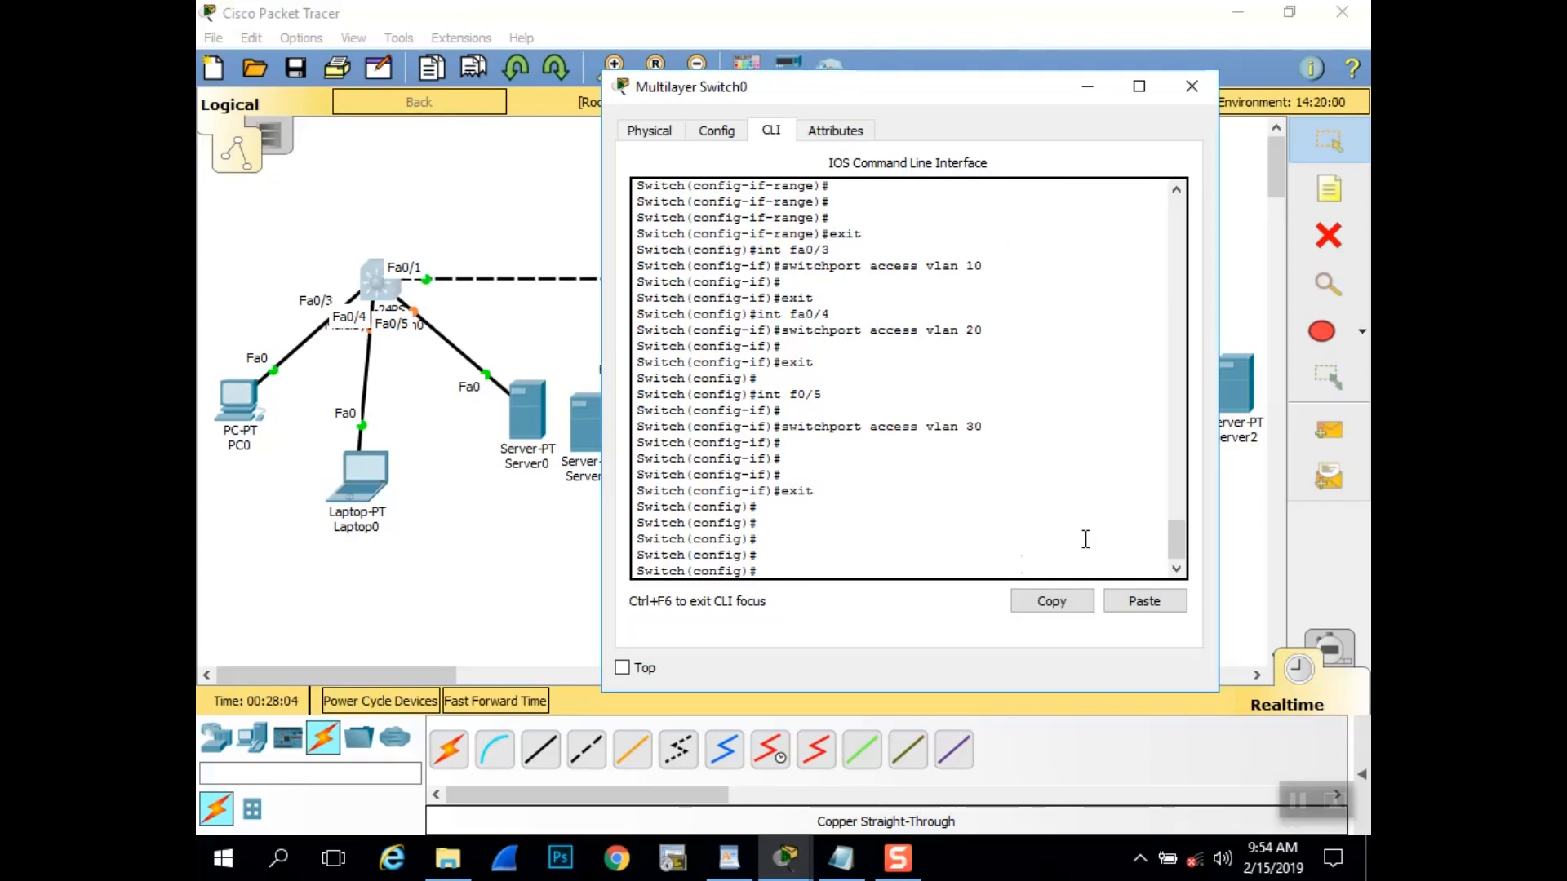
- Run do show interface trunk on Multilayer Switch0 and examine the trunk entry for Fa0/1
type("show interface trunk")
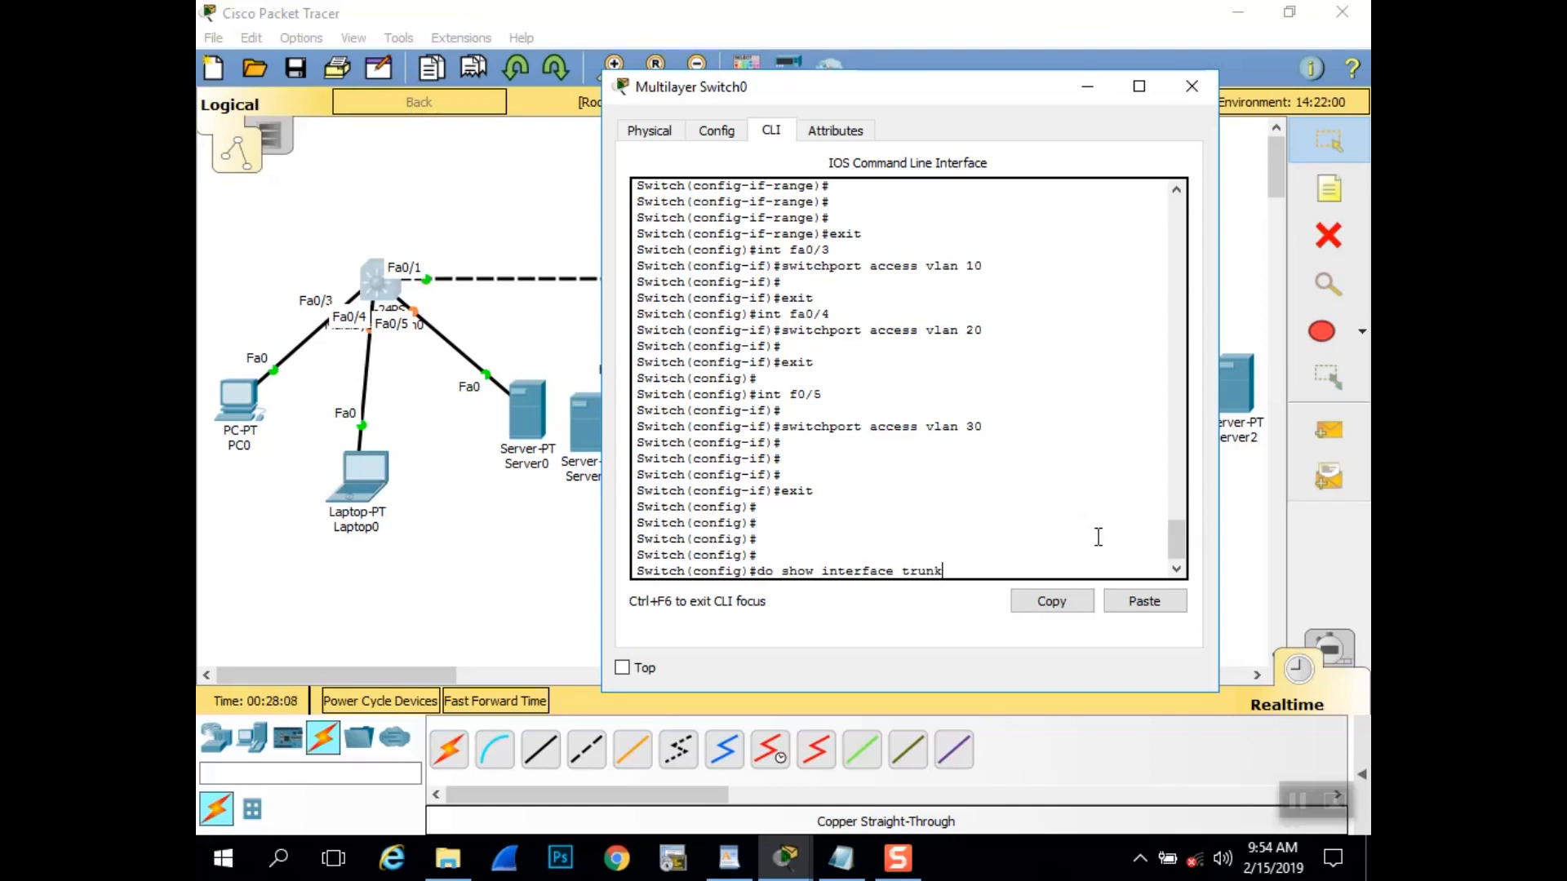
key("Return")
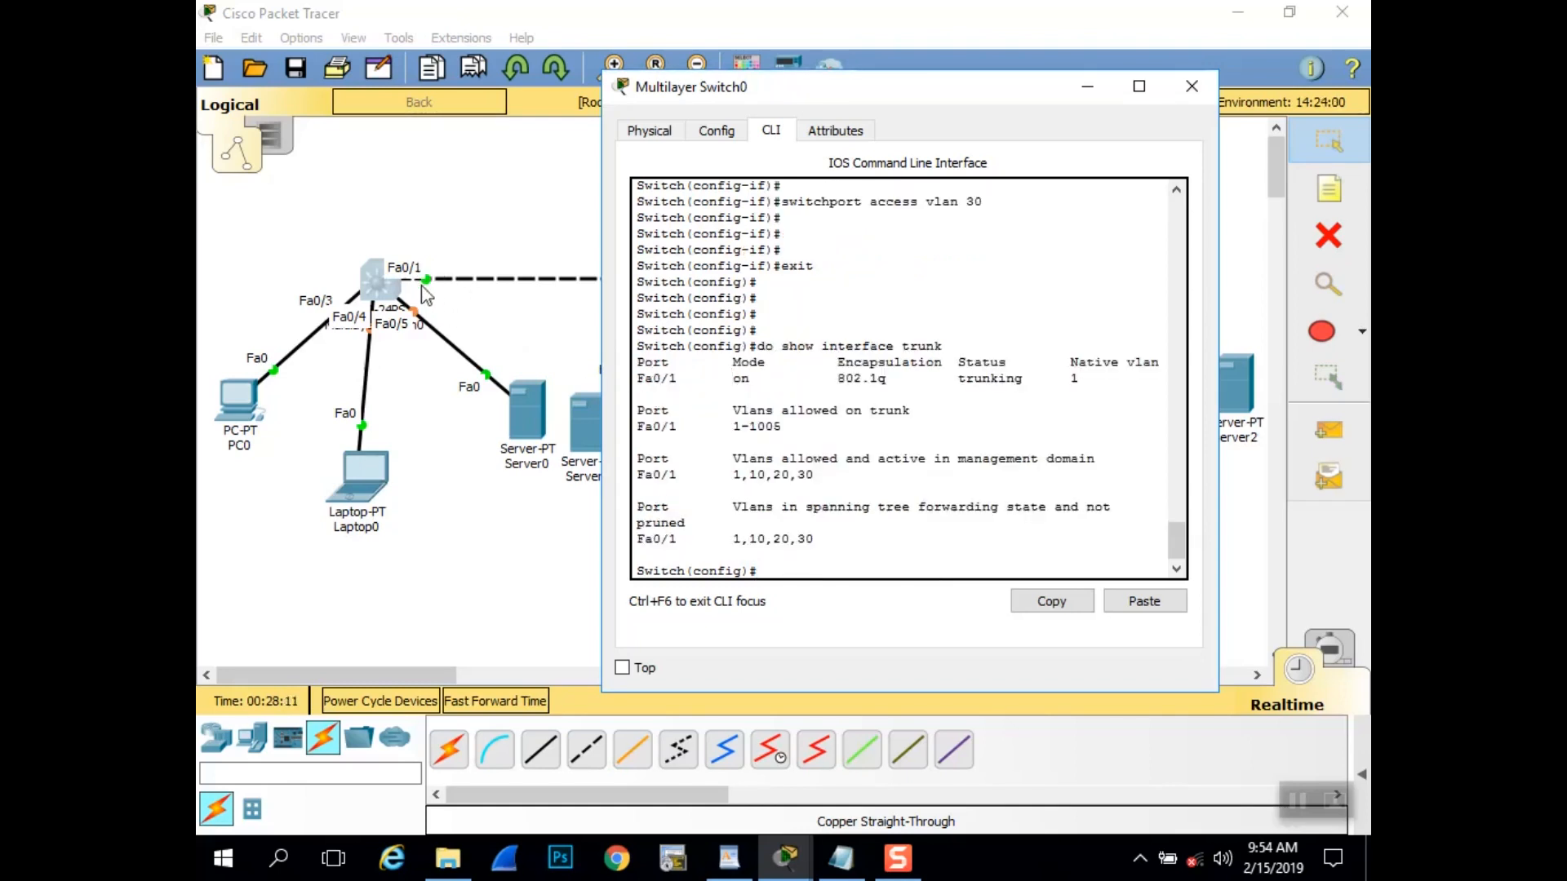
left_click_drag(643, 380, 1134, 396)
left_click(886, 568)
key("Return")
key("Return")
key("Return")
- Run do show vlan brief on Multilayer Switch0 and check the ports assigned to VLANs 10, 20 and 30
type("do s")
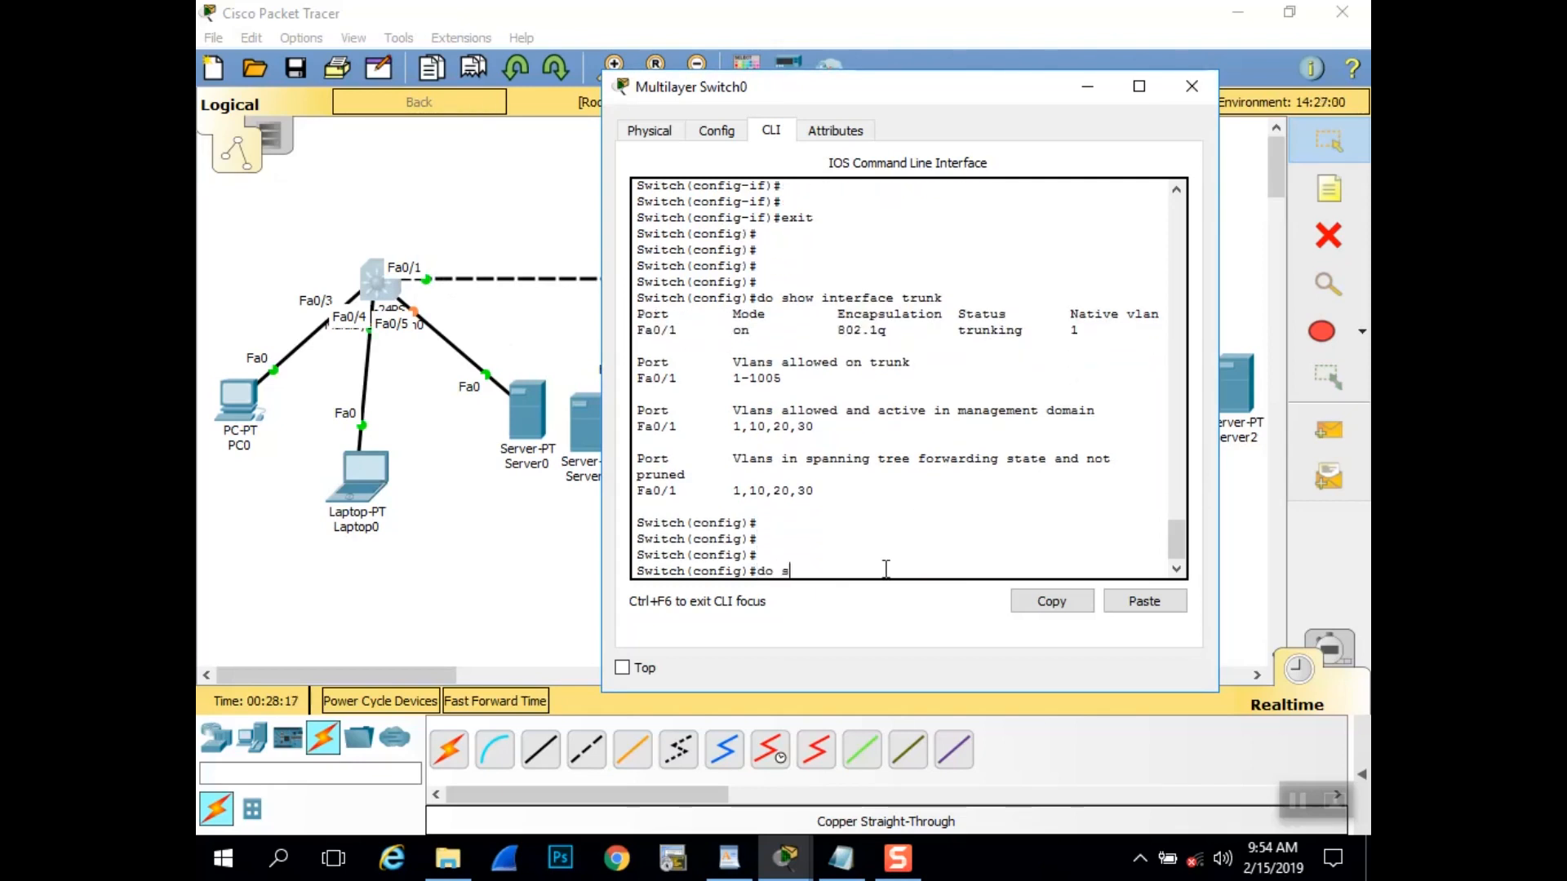
type("how vlan brief")
key("Return")
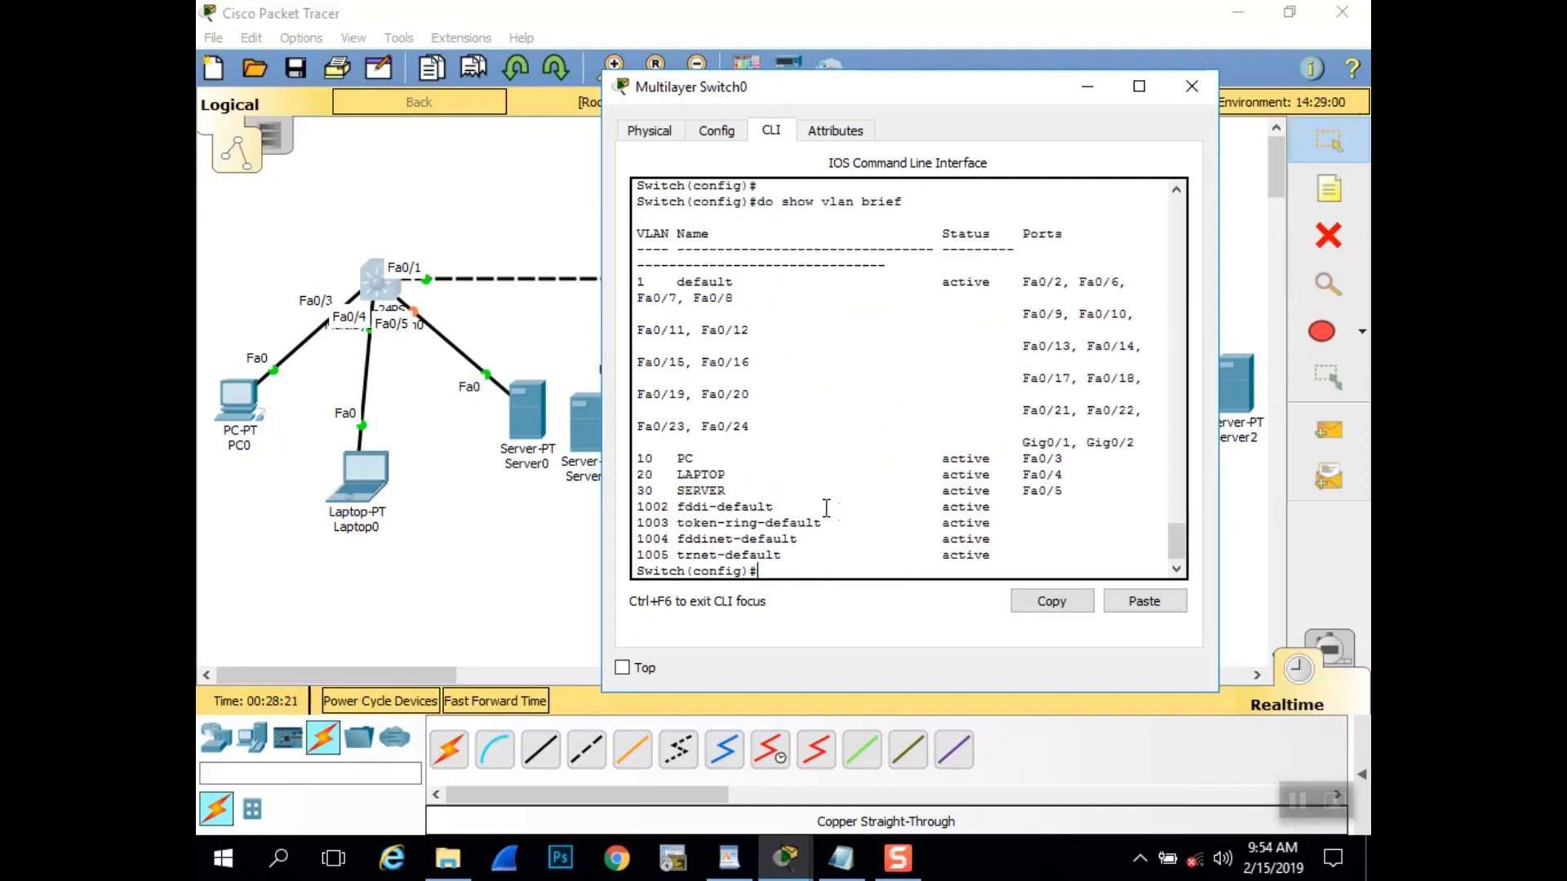
left_click_drag(662, 457, 1087, 484)
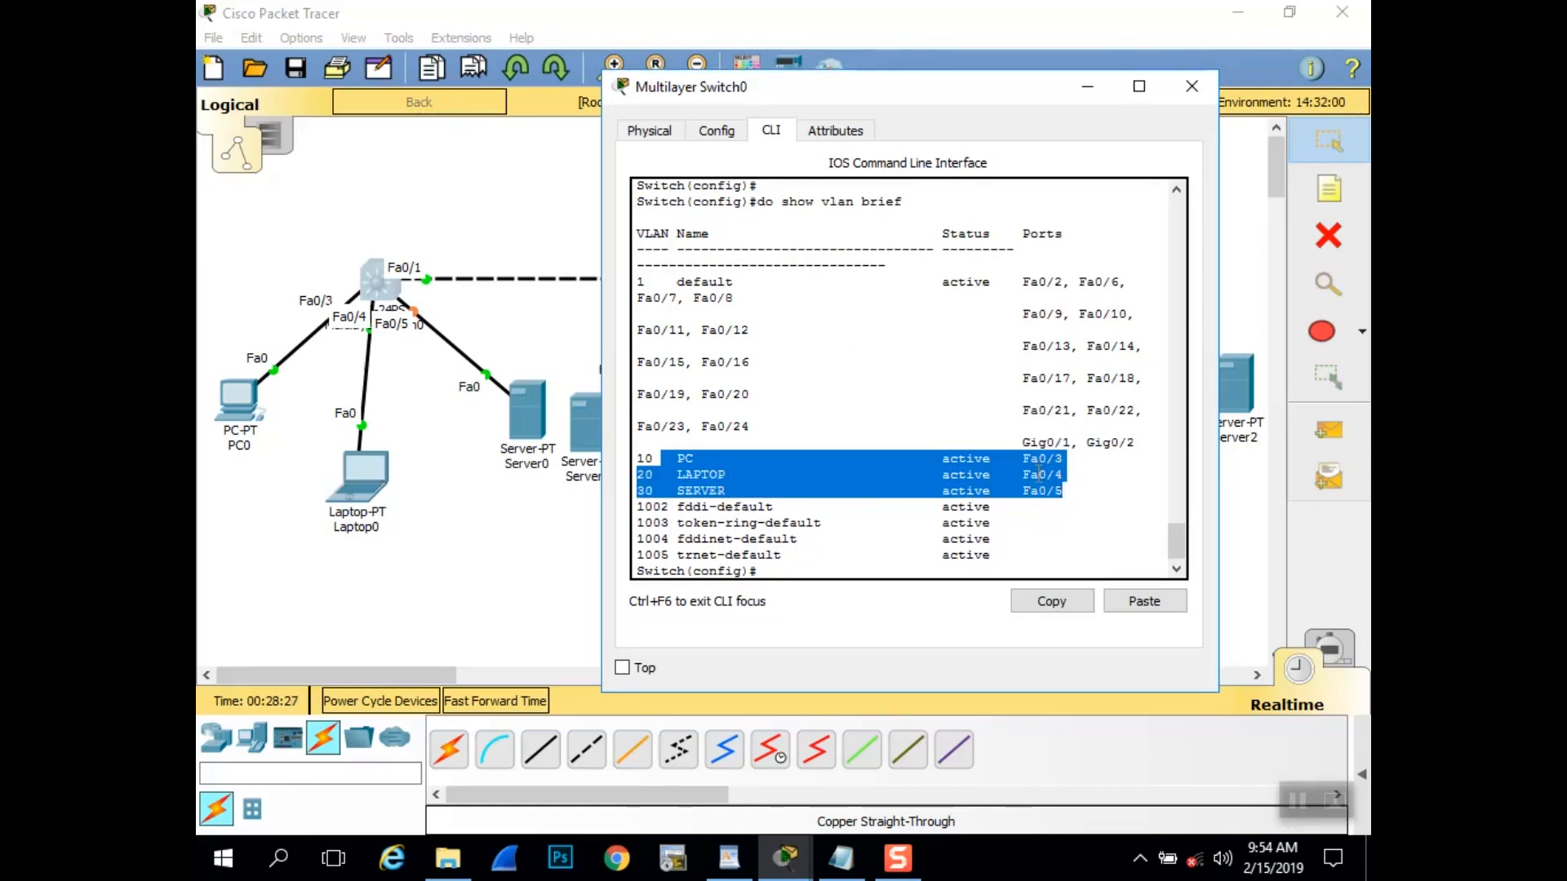
left_click(1074, 498)
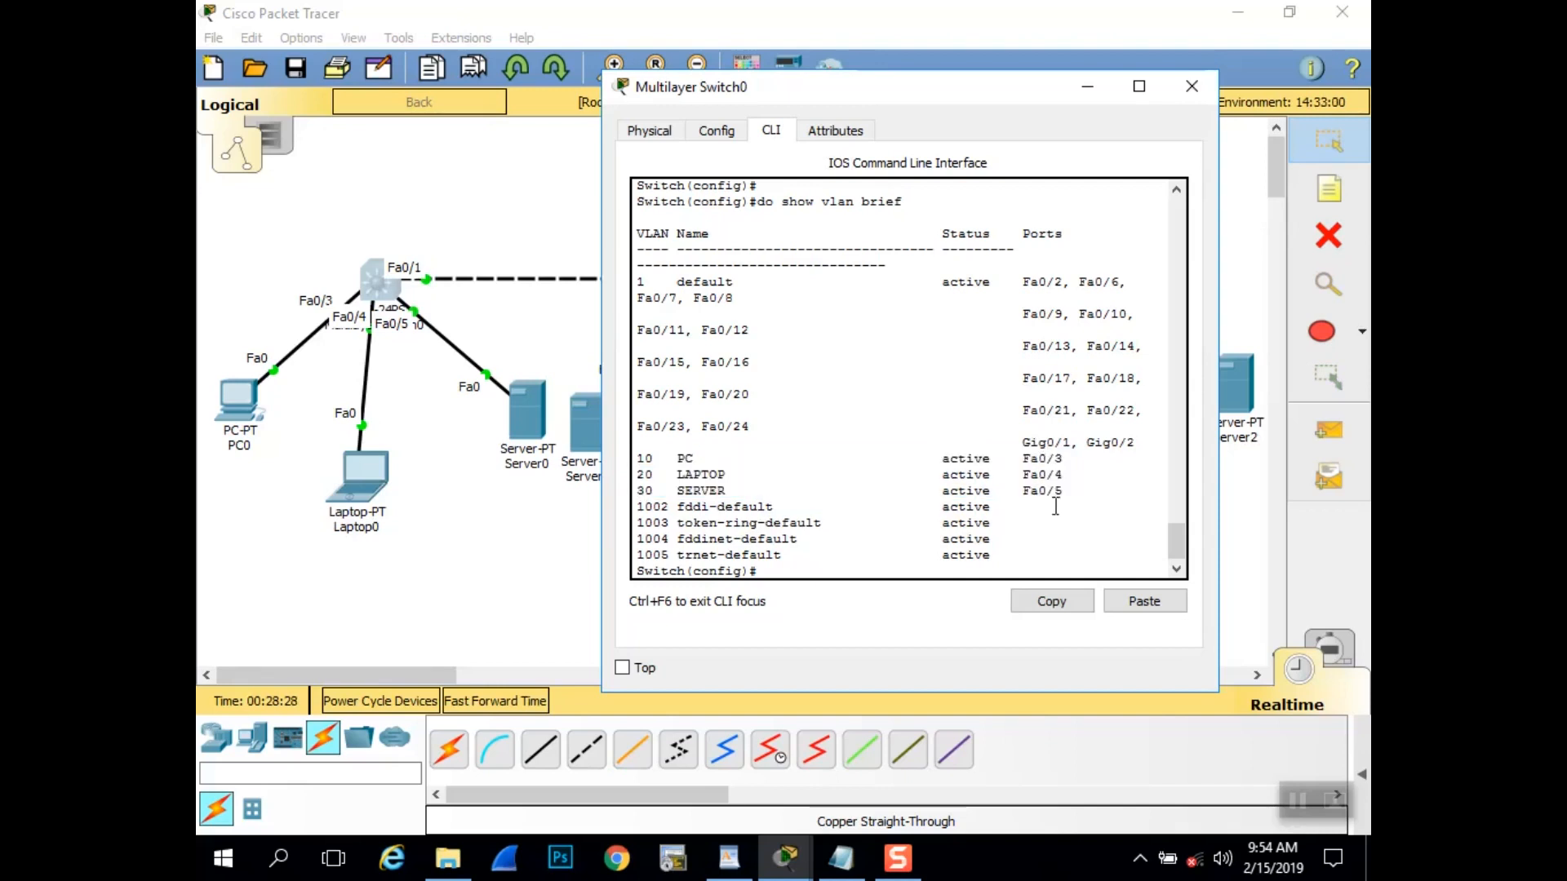
- Open the command line of Multilayer Switch1 and return from interface configuration to global configuration mode
left_click(917, 6)
left_click(727, 271)
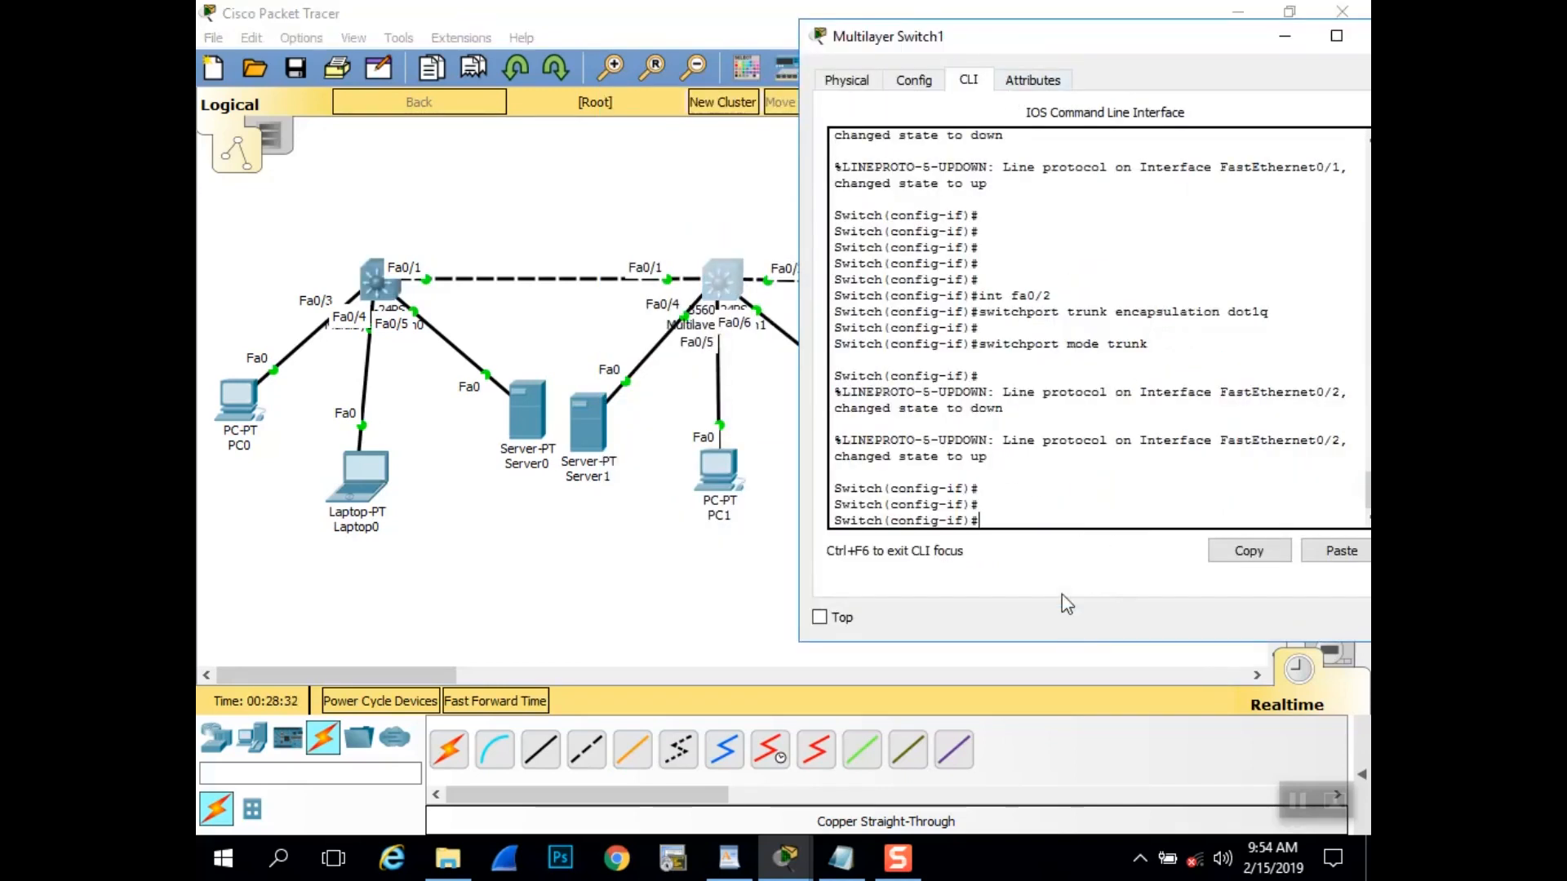
type("exit")
key("Return")
key("Return")
key("Return")
key("Return")
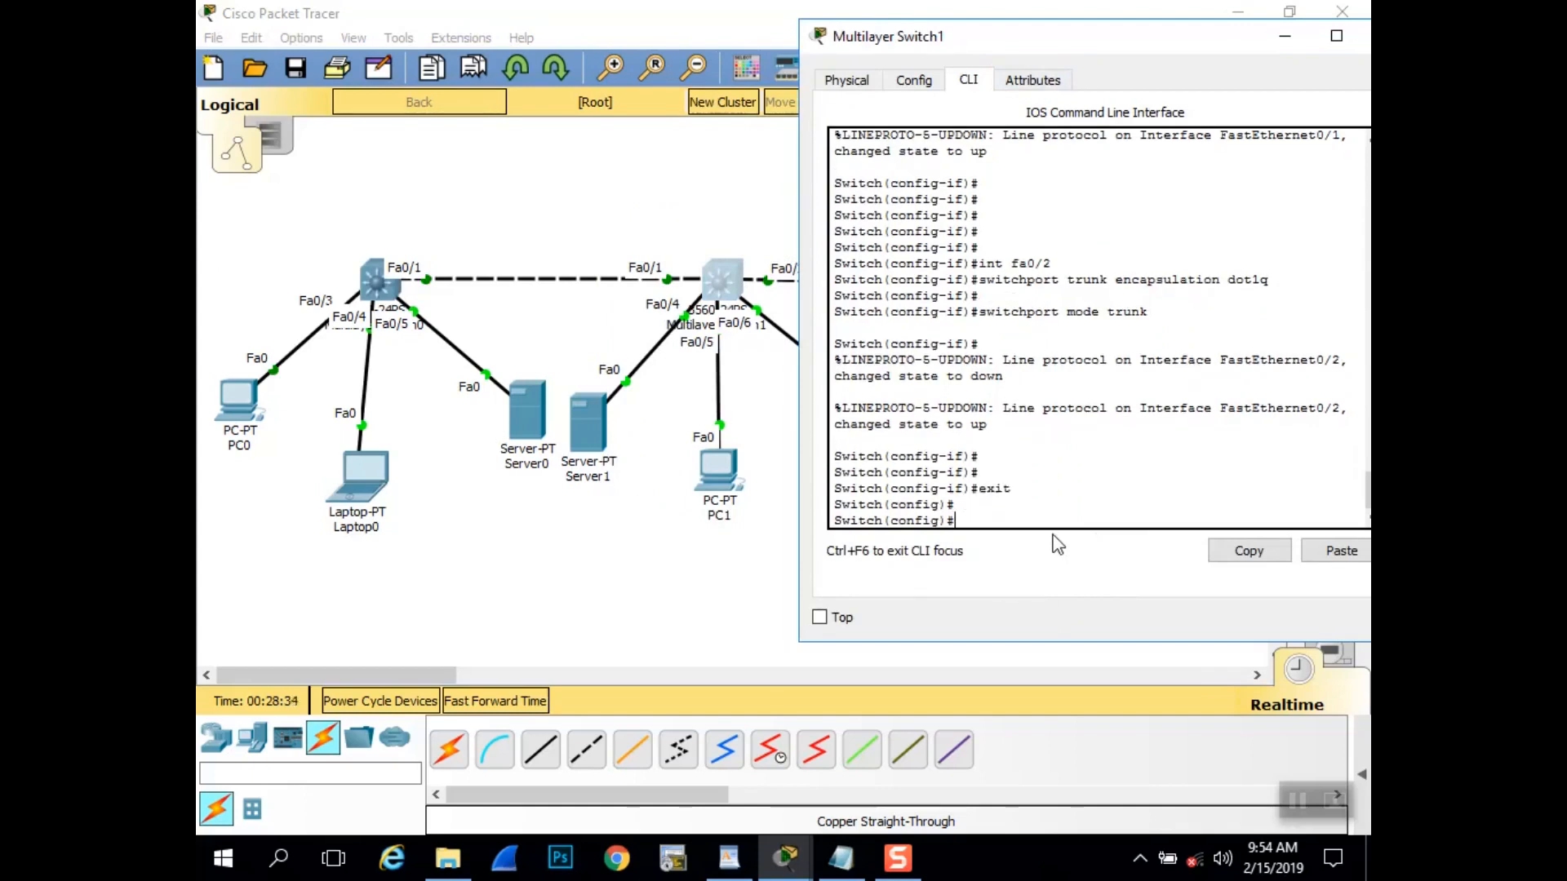
- Set the port range fa0/4 - 6 on Multilayer Switch1 to access mode and exit the range configuration
type("int range")
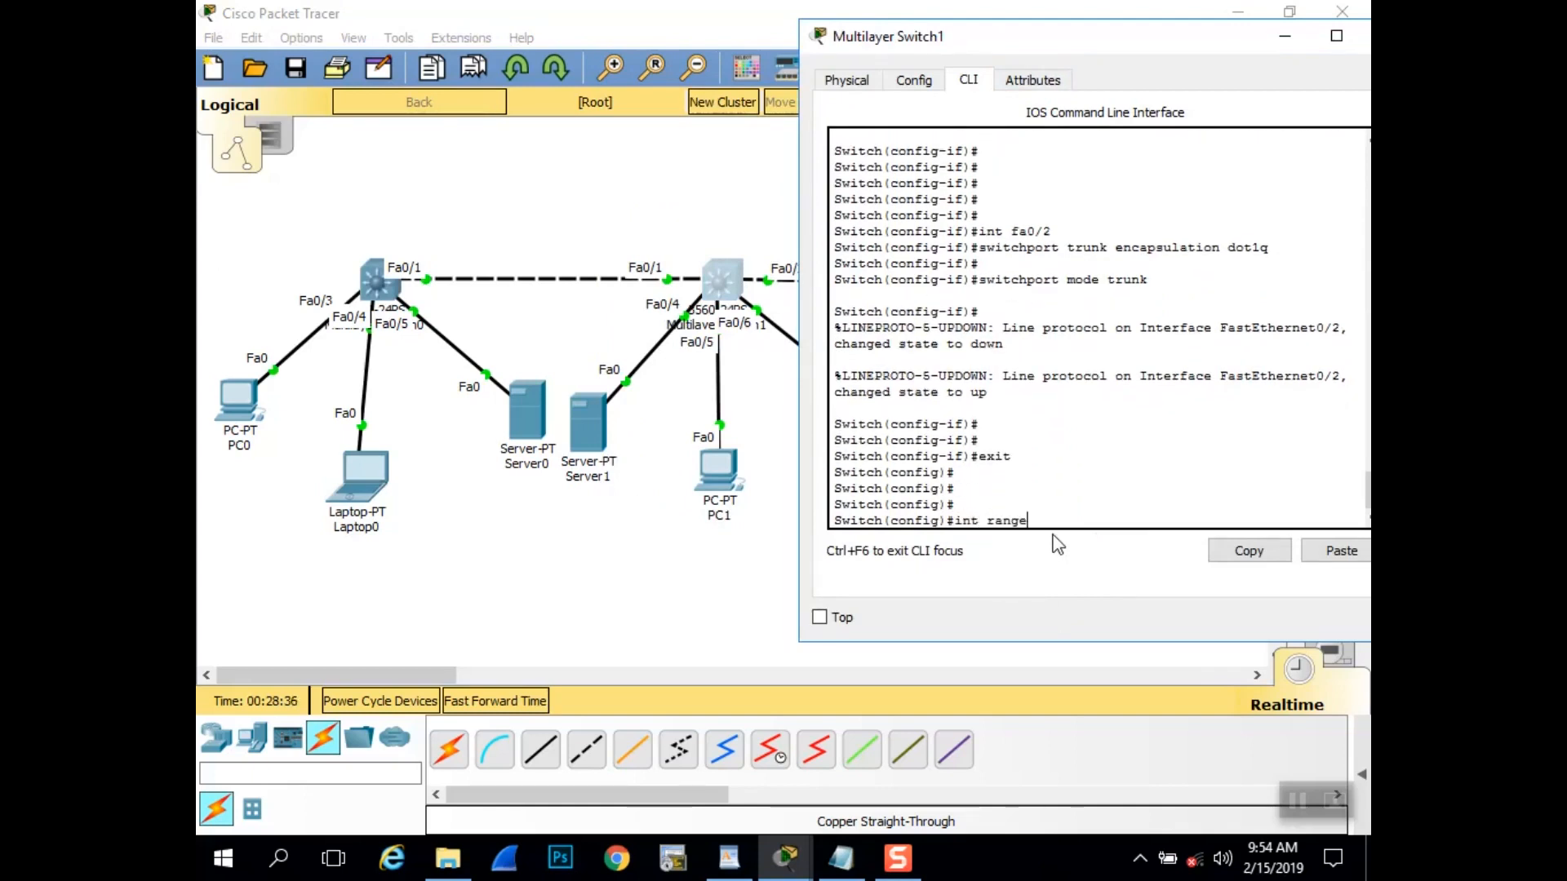
type(" fa0/4 -")
type("6")
key("Return")
type("switchpor")
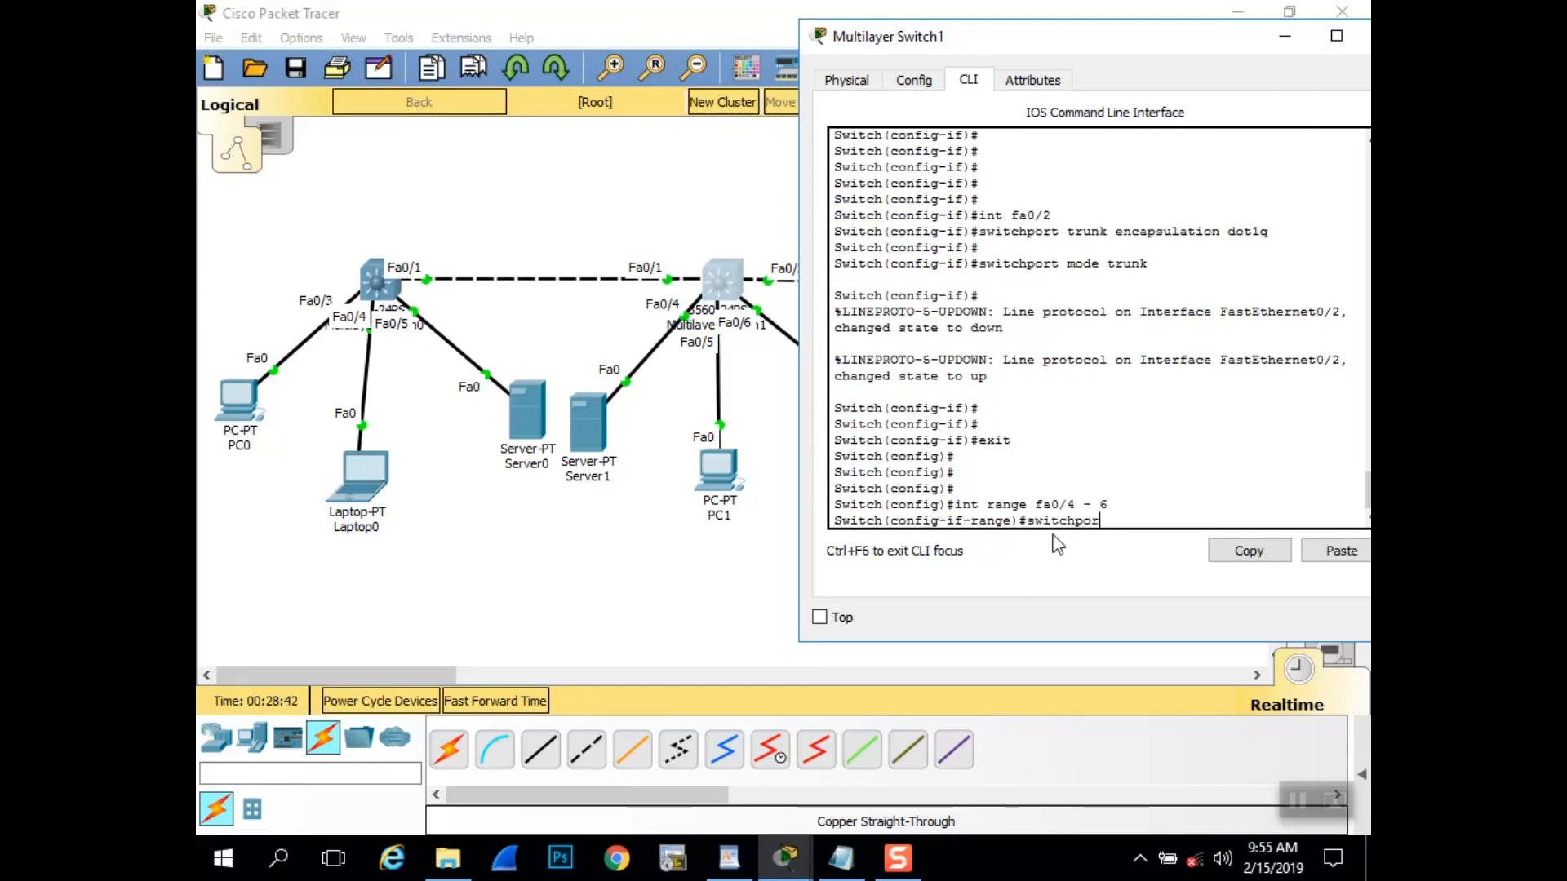
type("t mode access")
key("Return")
key("Return")
key("Return")
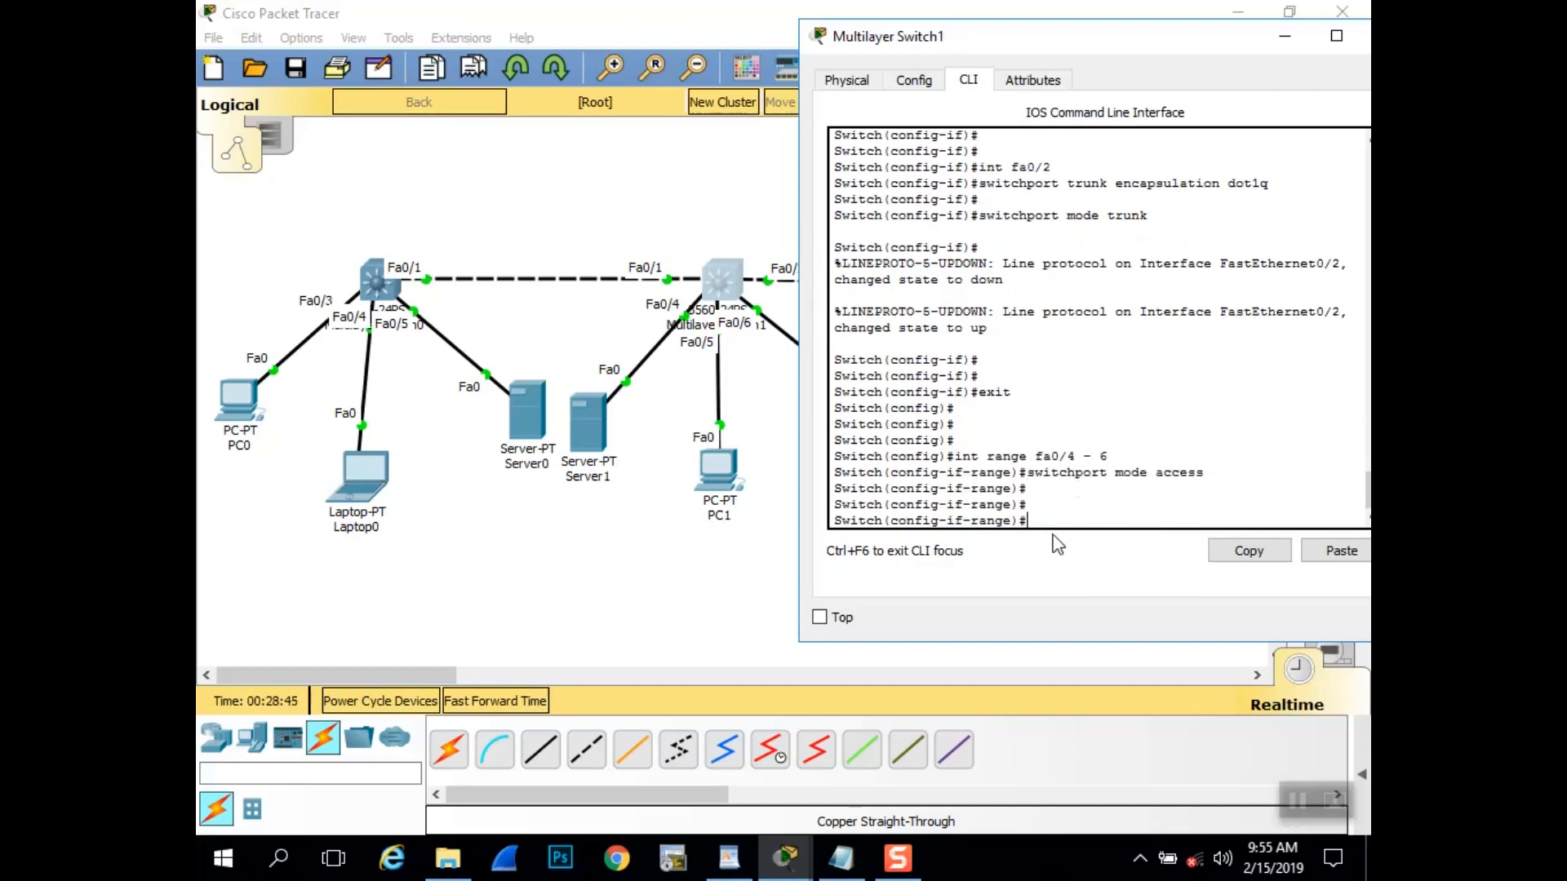
type("exit")
key("Return")
- Assign port fa0/4 on Multilayer Switch1 to access VLAN 30 and exit the interface configuration
type("int f")
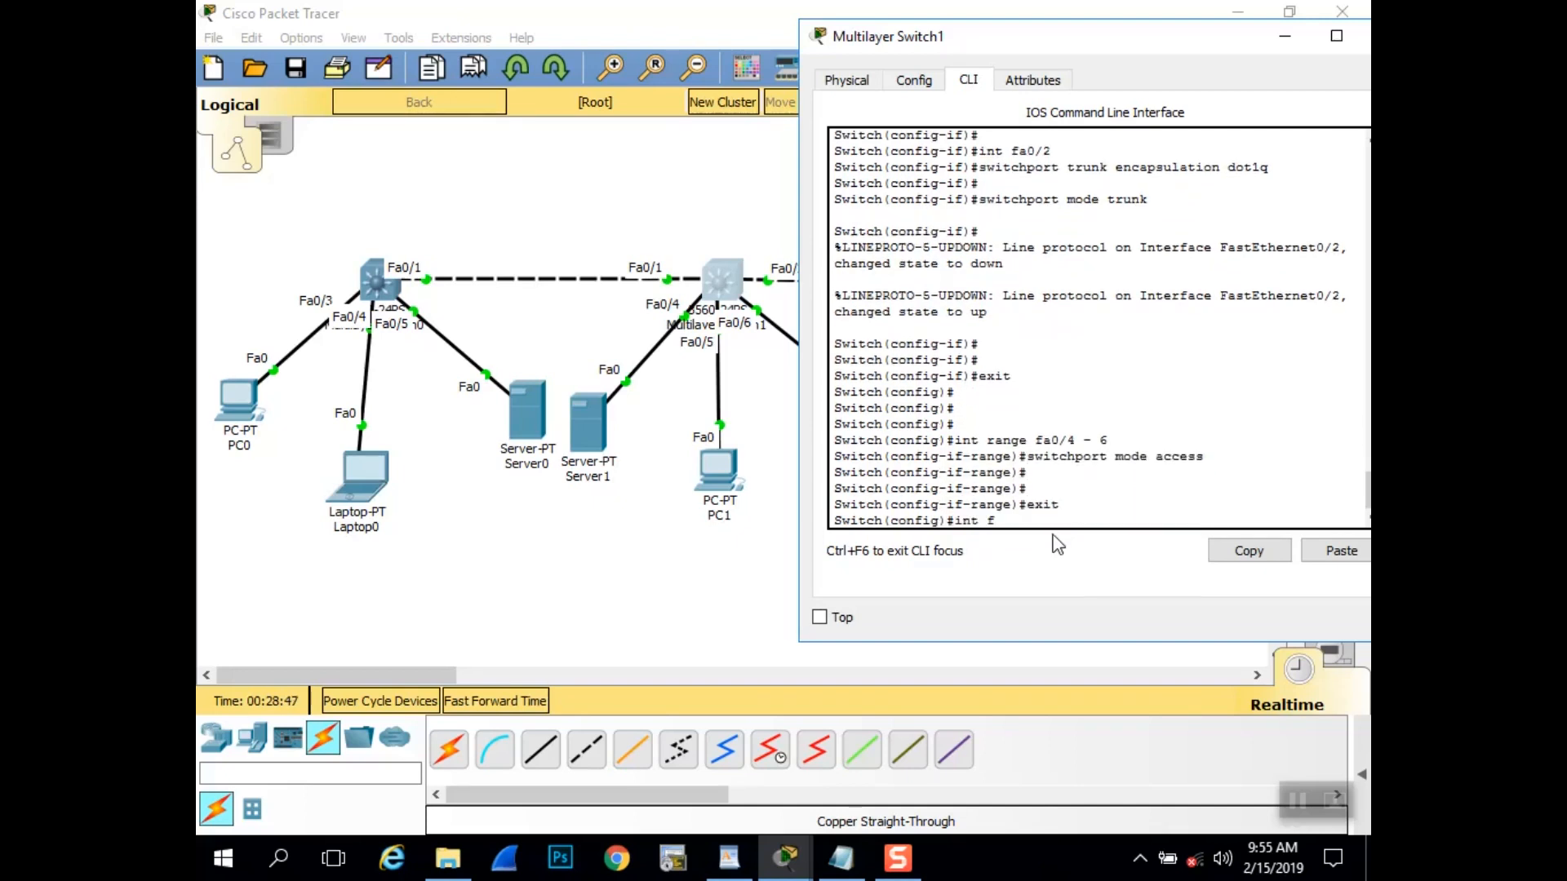
type("a0/4")
key("Return")
type("switchpor")
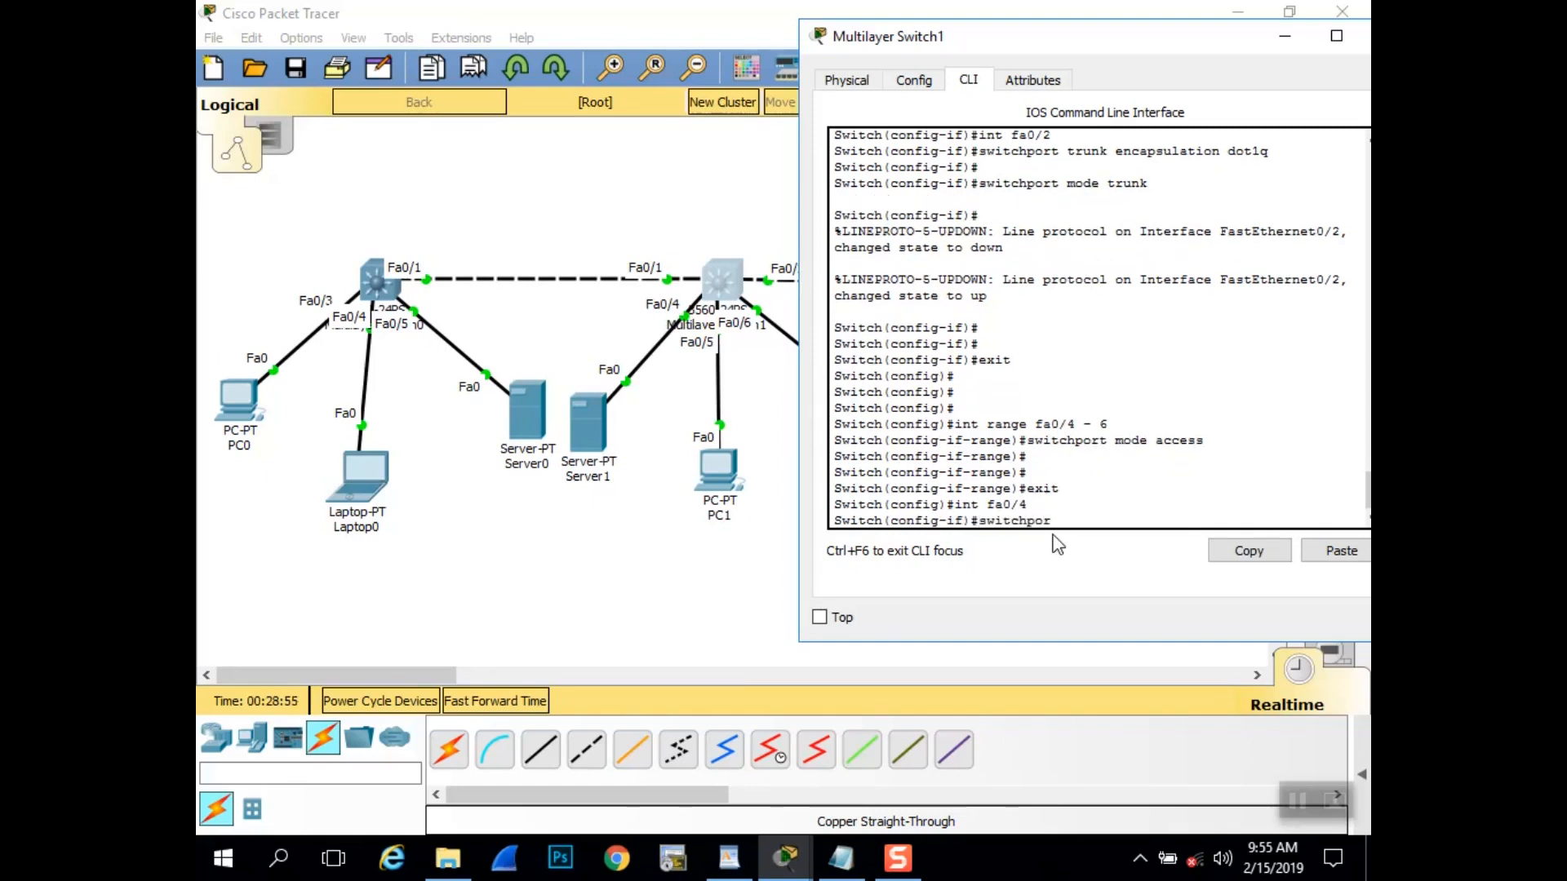
type("t access vlan 30")
key("Return")
key("Return")
key("Return")
type("exit")
key("Return")
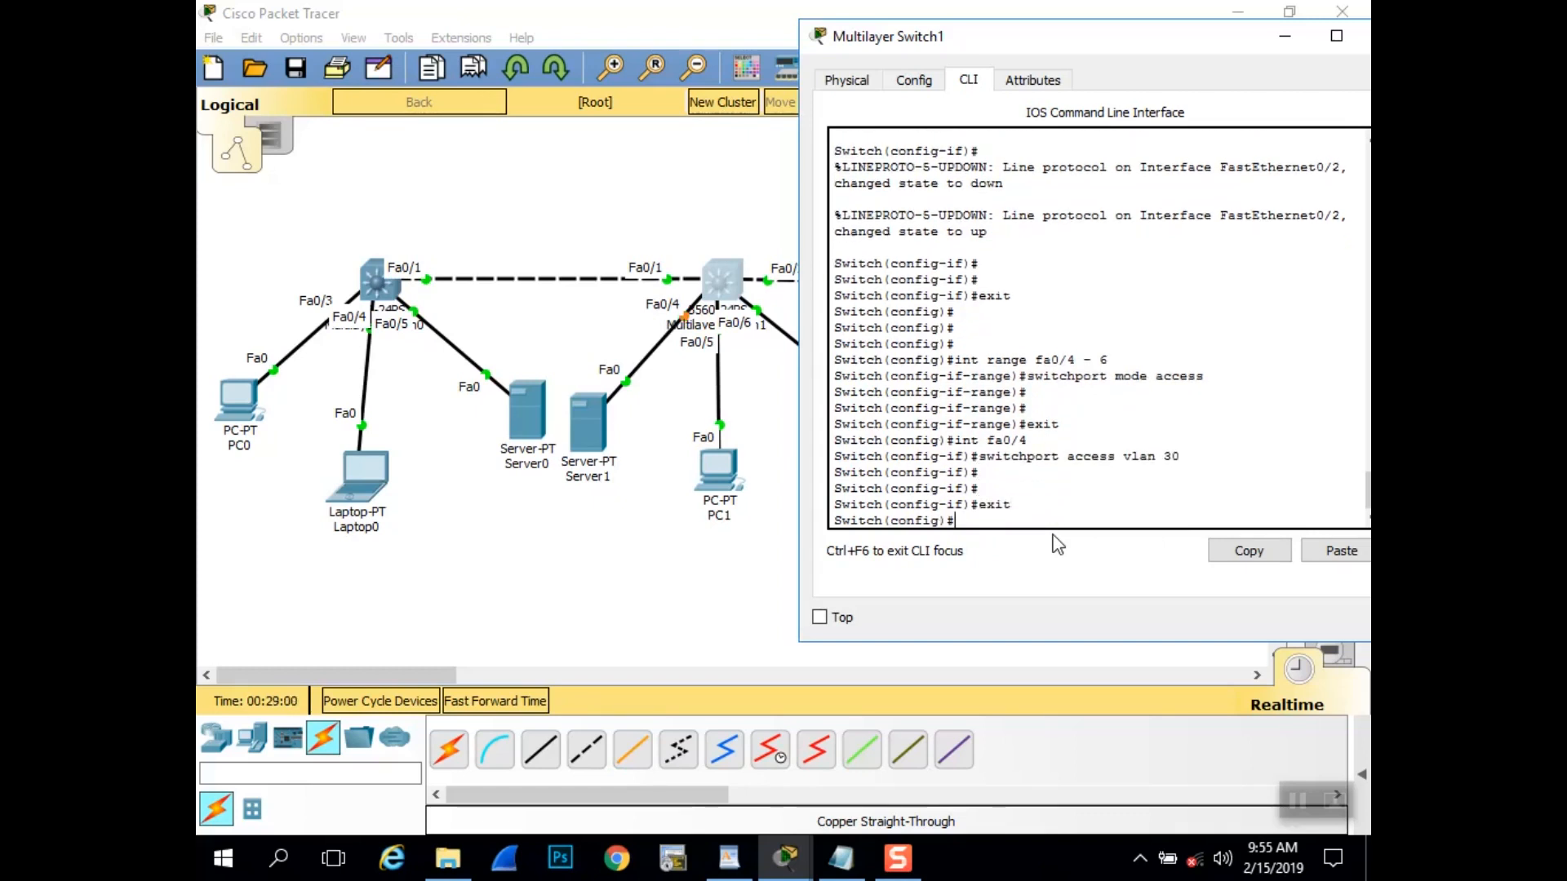
- Assign port fa0/5 on Multilayer Switch1 to access VLAN 10 and exit the interface configuration
type("int fa0/5")
key("Return")
key("Return")
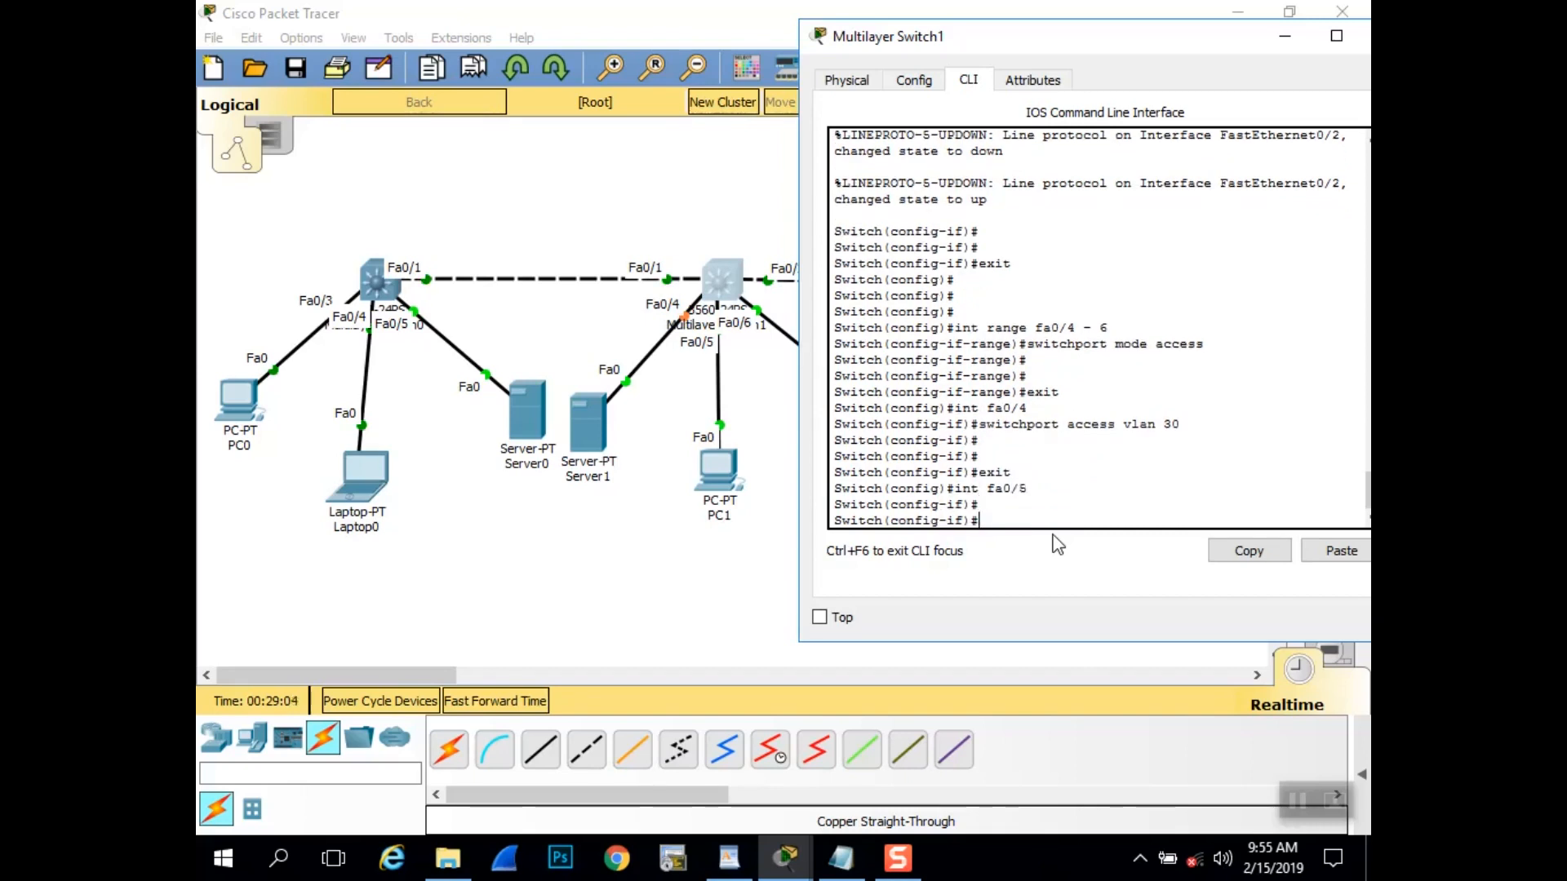
type("switchport access vlan")
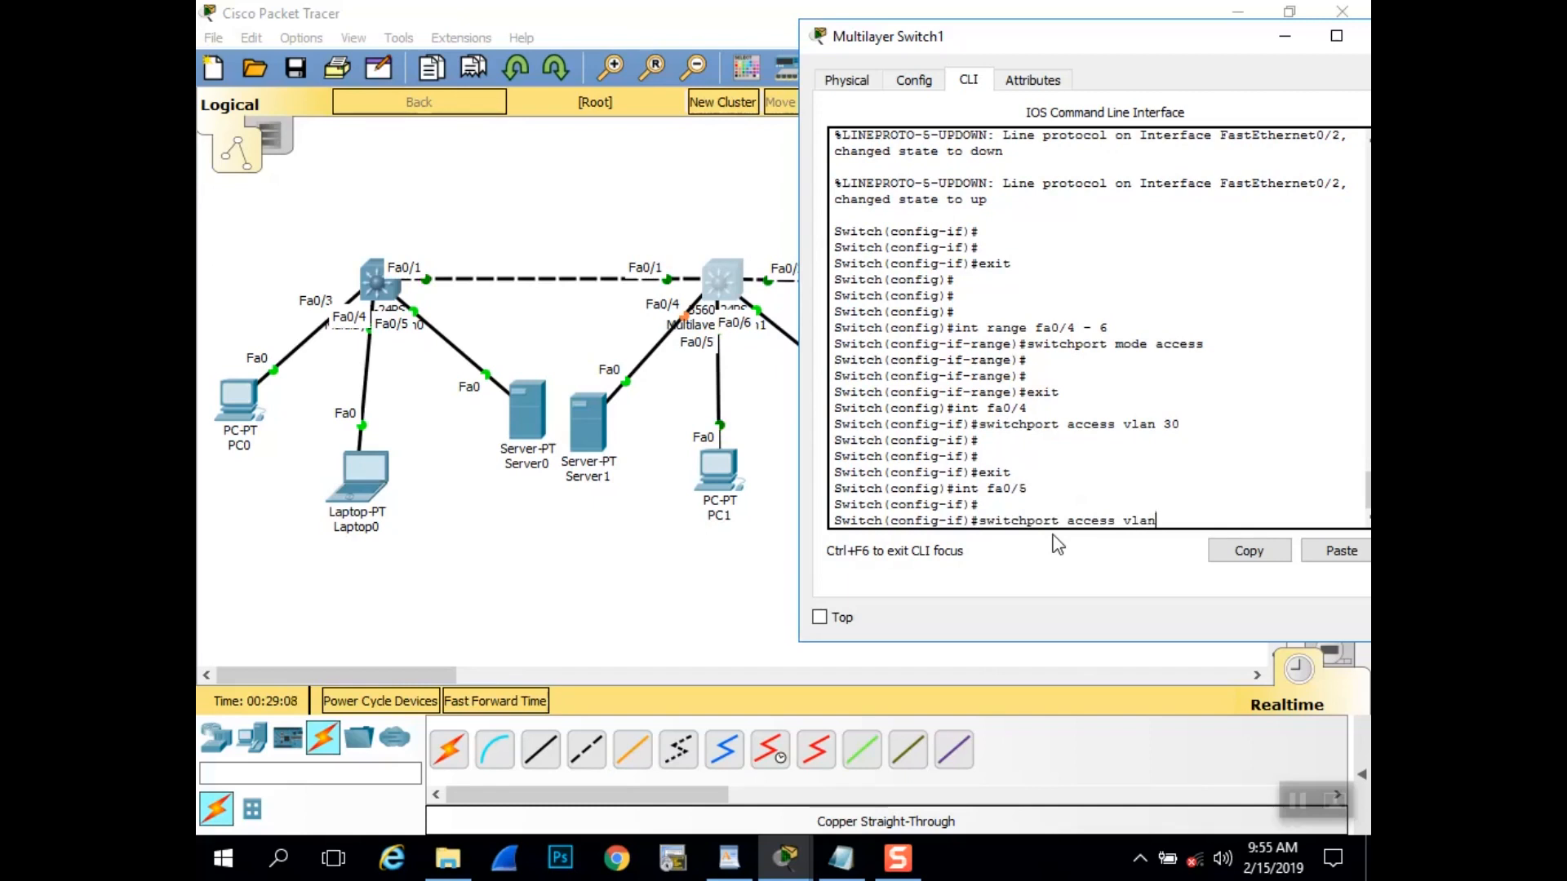
type(" 10")
key("Return")
key("Return")
key("Return")
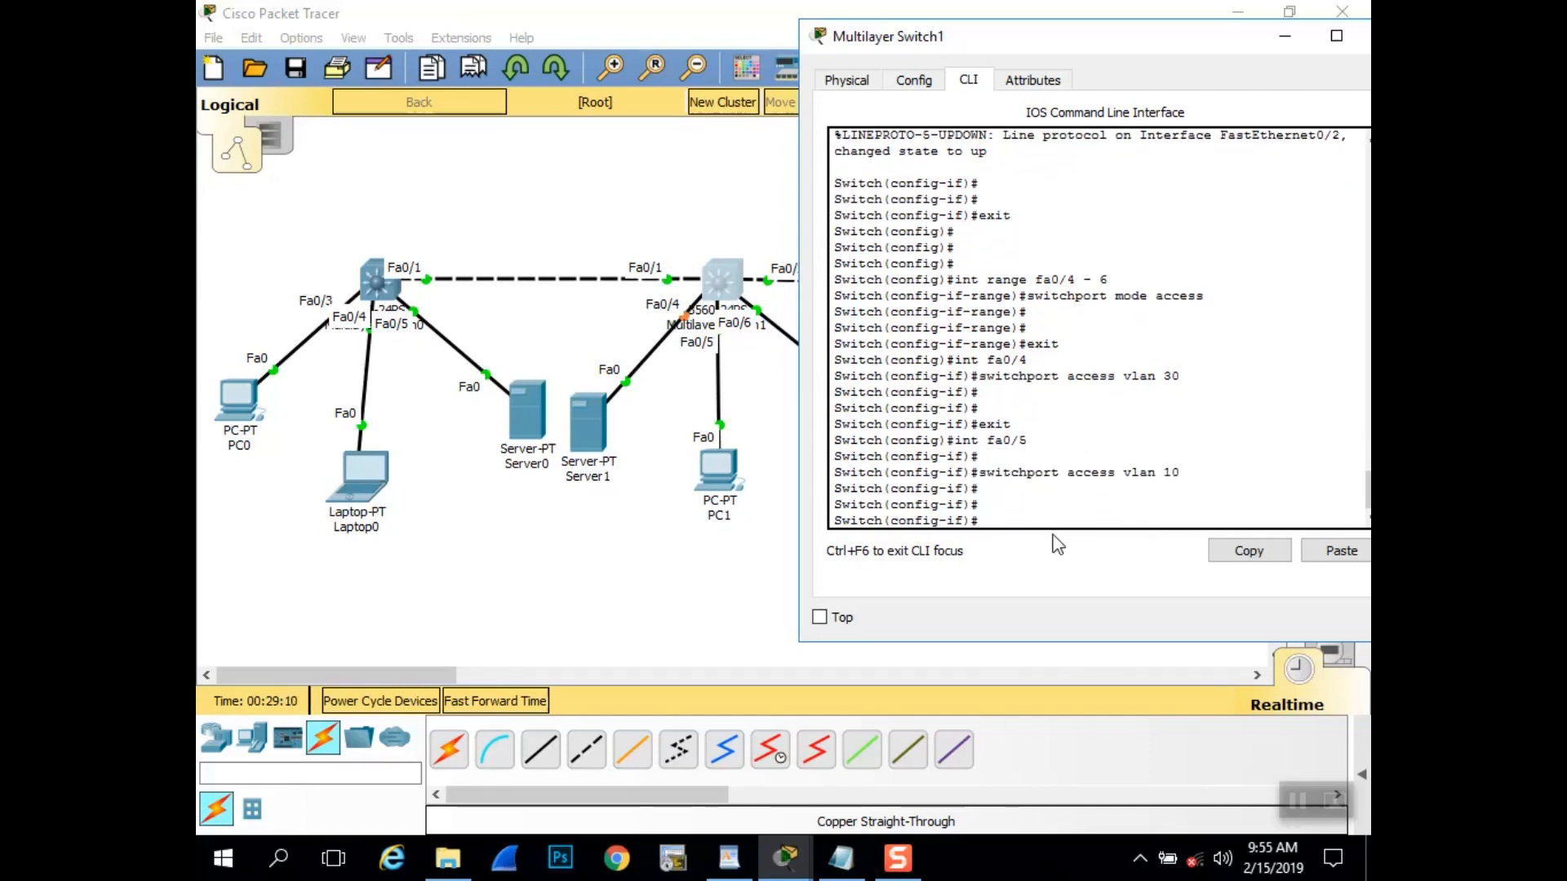
type("exit")
key("Return")
key("Return")
key("Return")
- Assign port fa0/6 on Multilayer Switch1 to access VLAN 20 and return to global configuration mode
type("int")
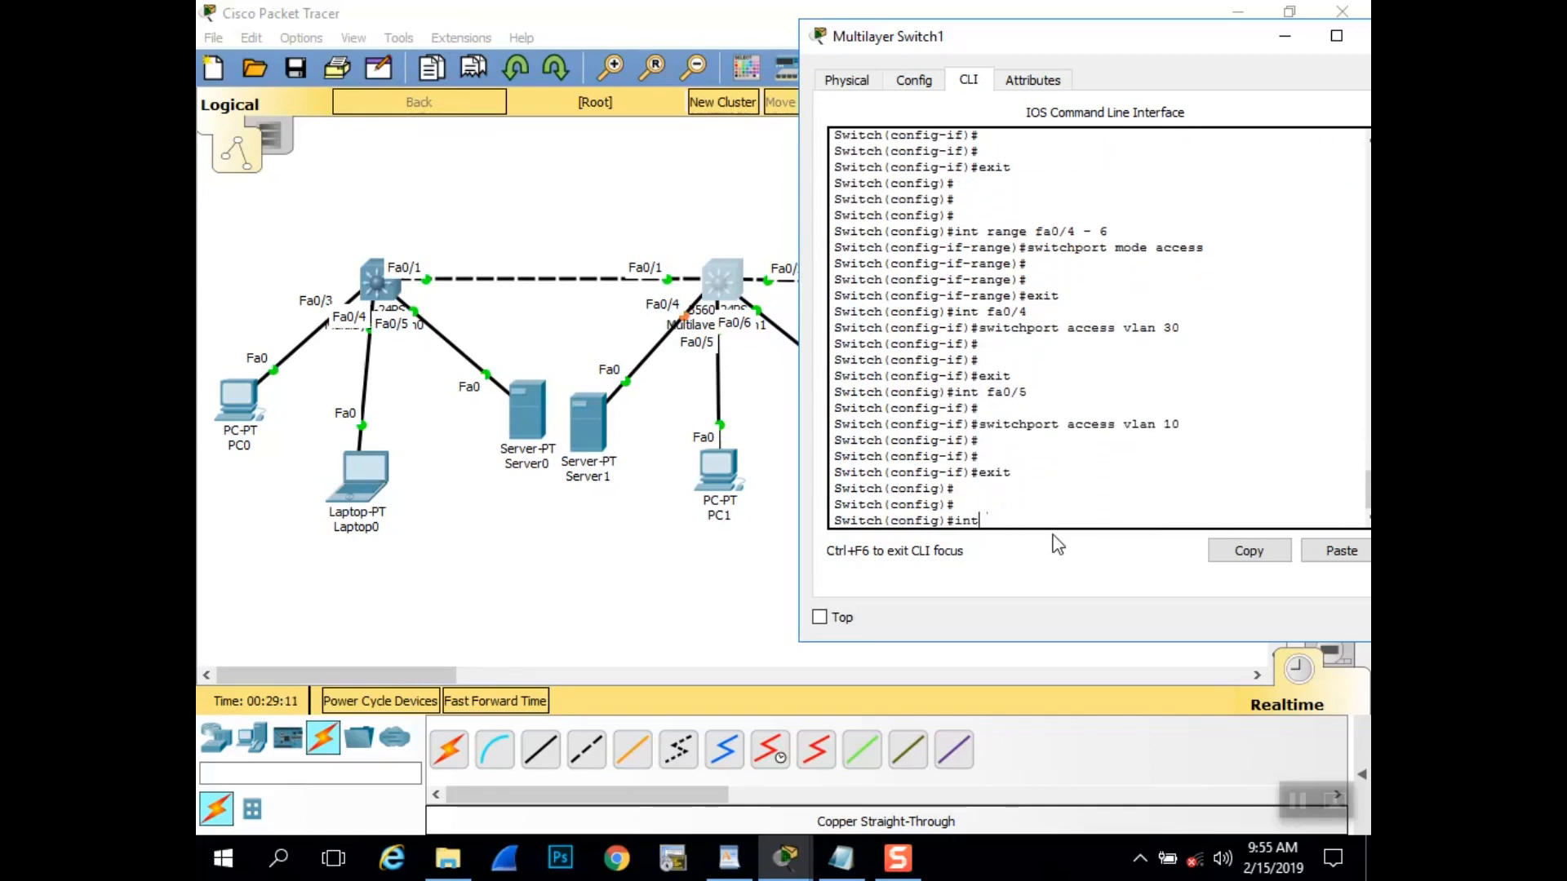
type(" fa0/6")
key("Return")
key("Return")
key("Return")
type("switch")
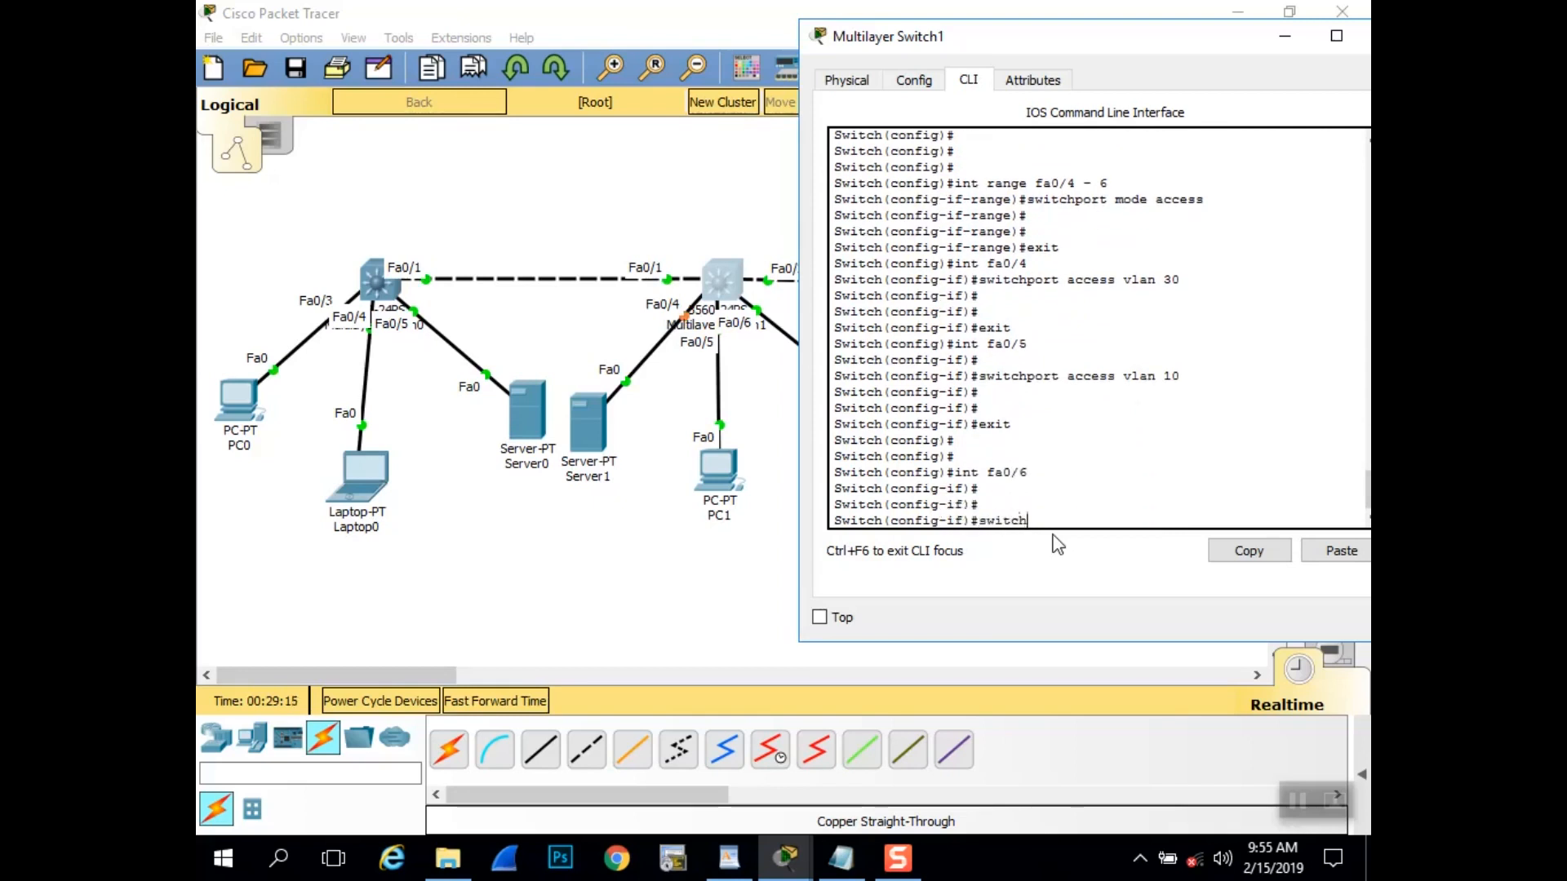
type("port access vlan 20")
key("Return")
key("Return")
key("Return")
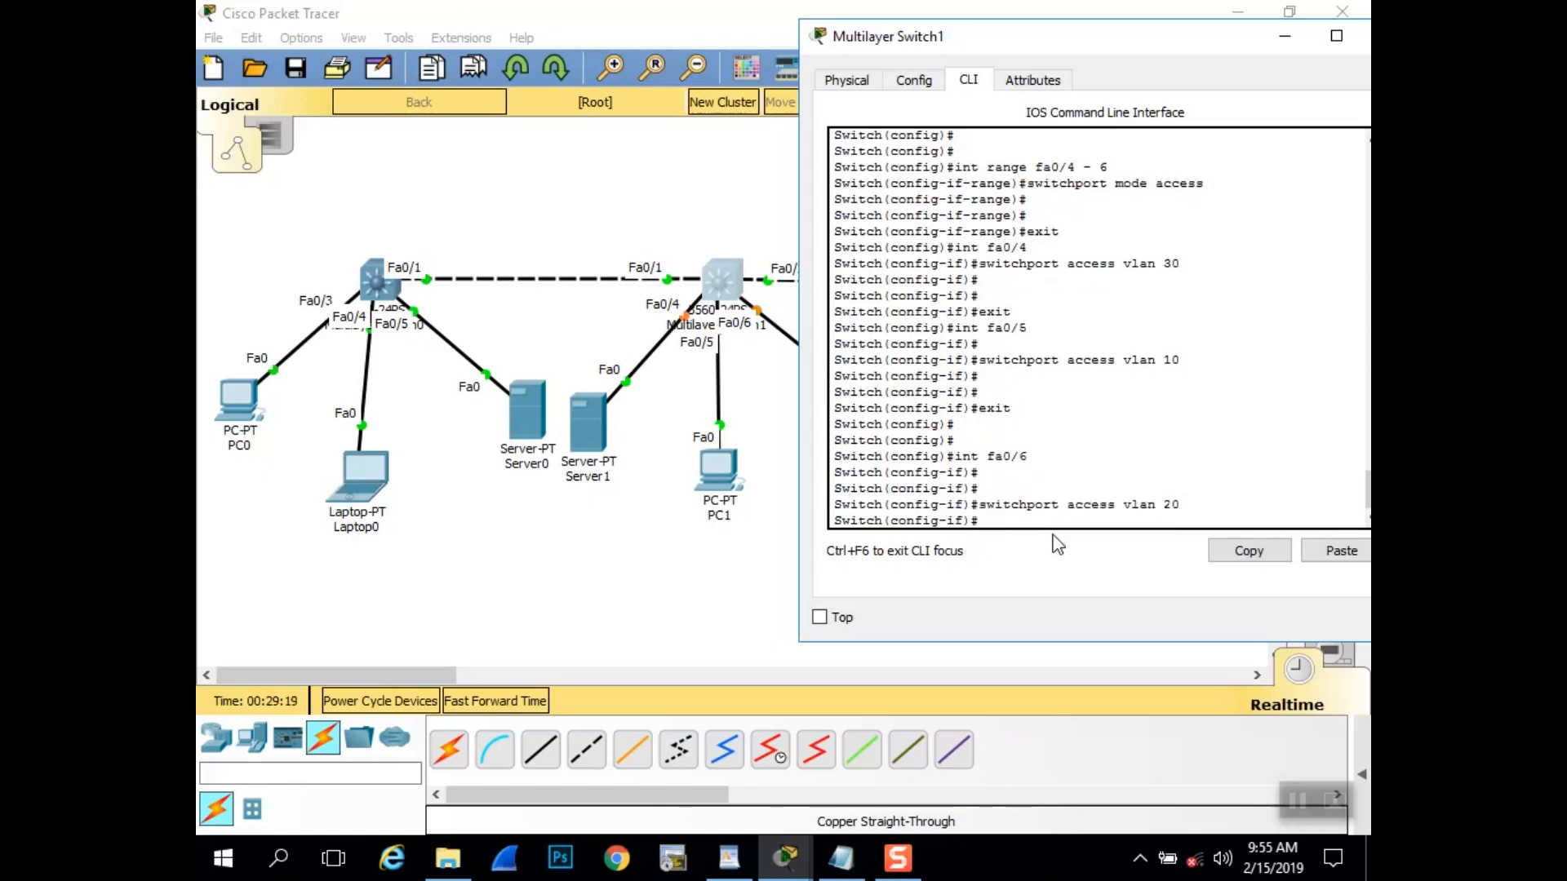
type("exit")
key("Return")
key("Return")
key("Return")
key("Return")
key("Return")
key("Return")
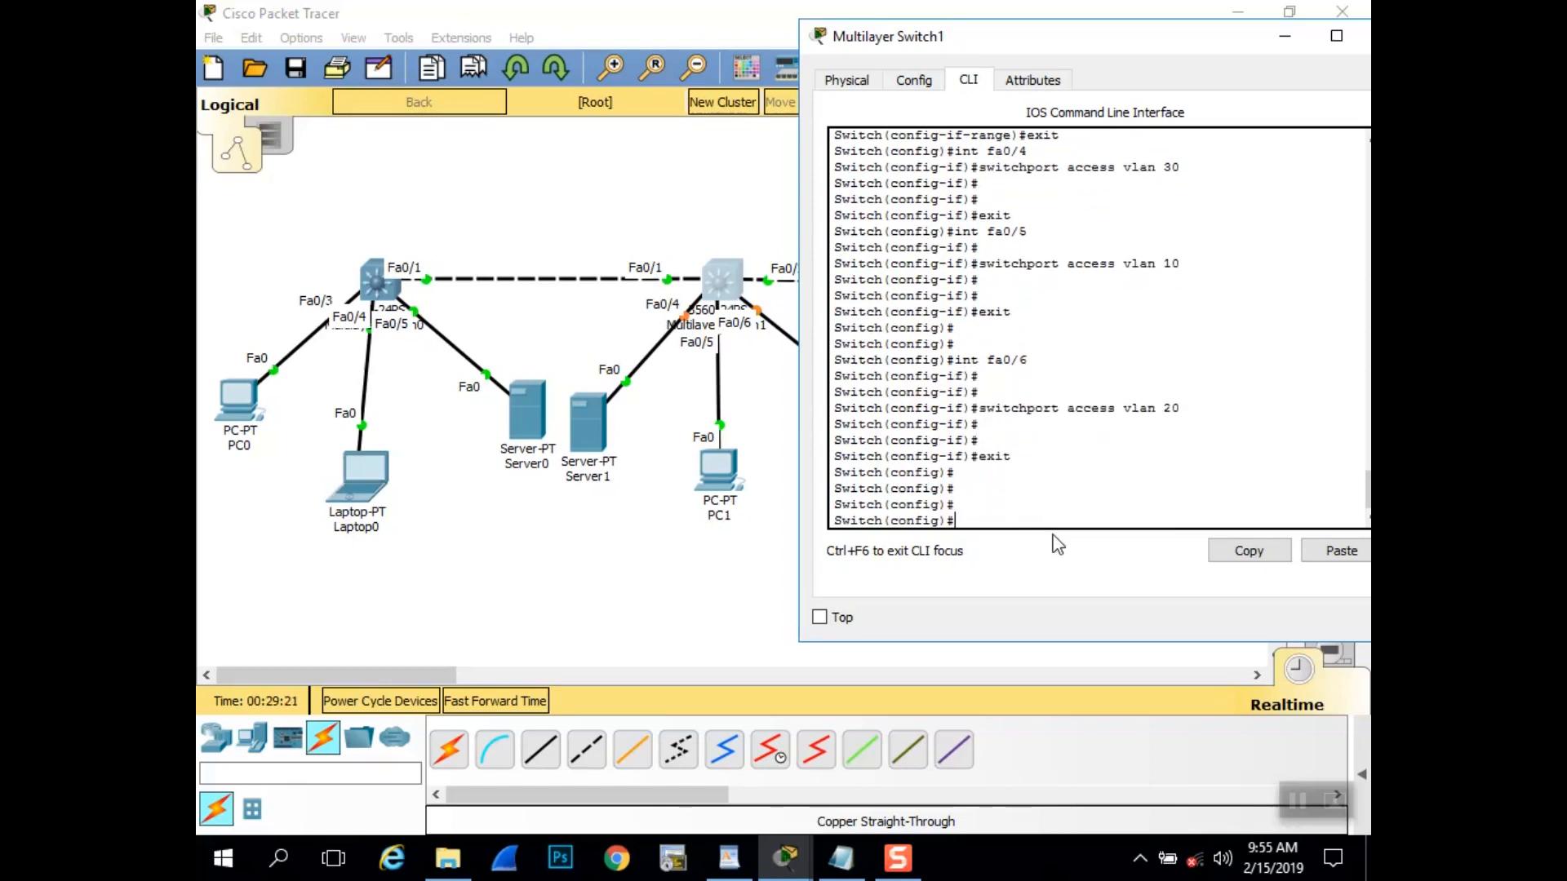
- Run do show interface trunk on Multilayer Switch1 and check the trunking entries for Fa0/1 and Fa0/2
type("do")
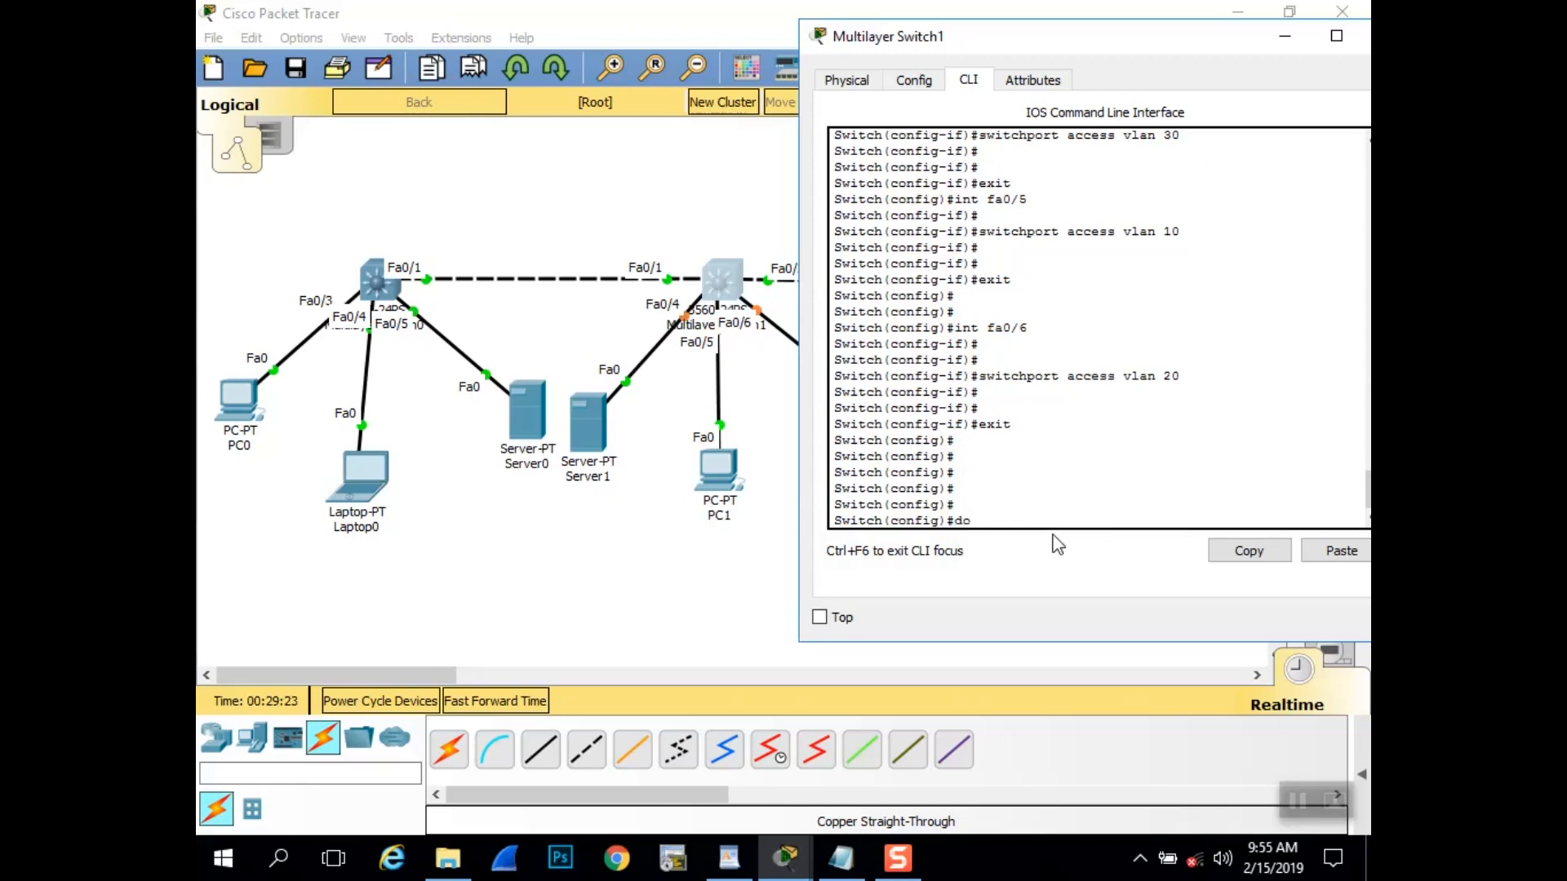
type(" show interface trunk")
key("Return")
key("Return")
key("Return")
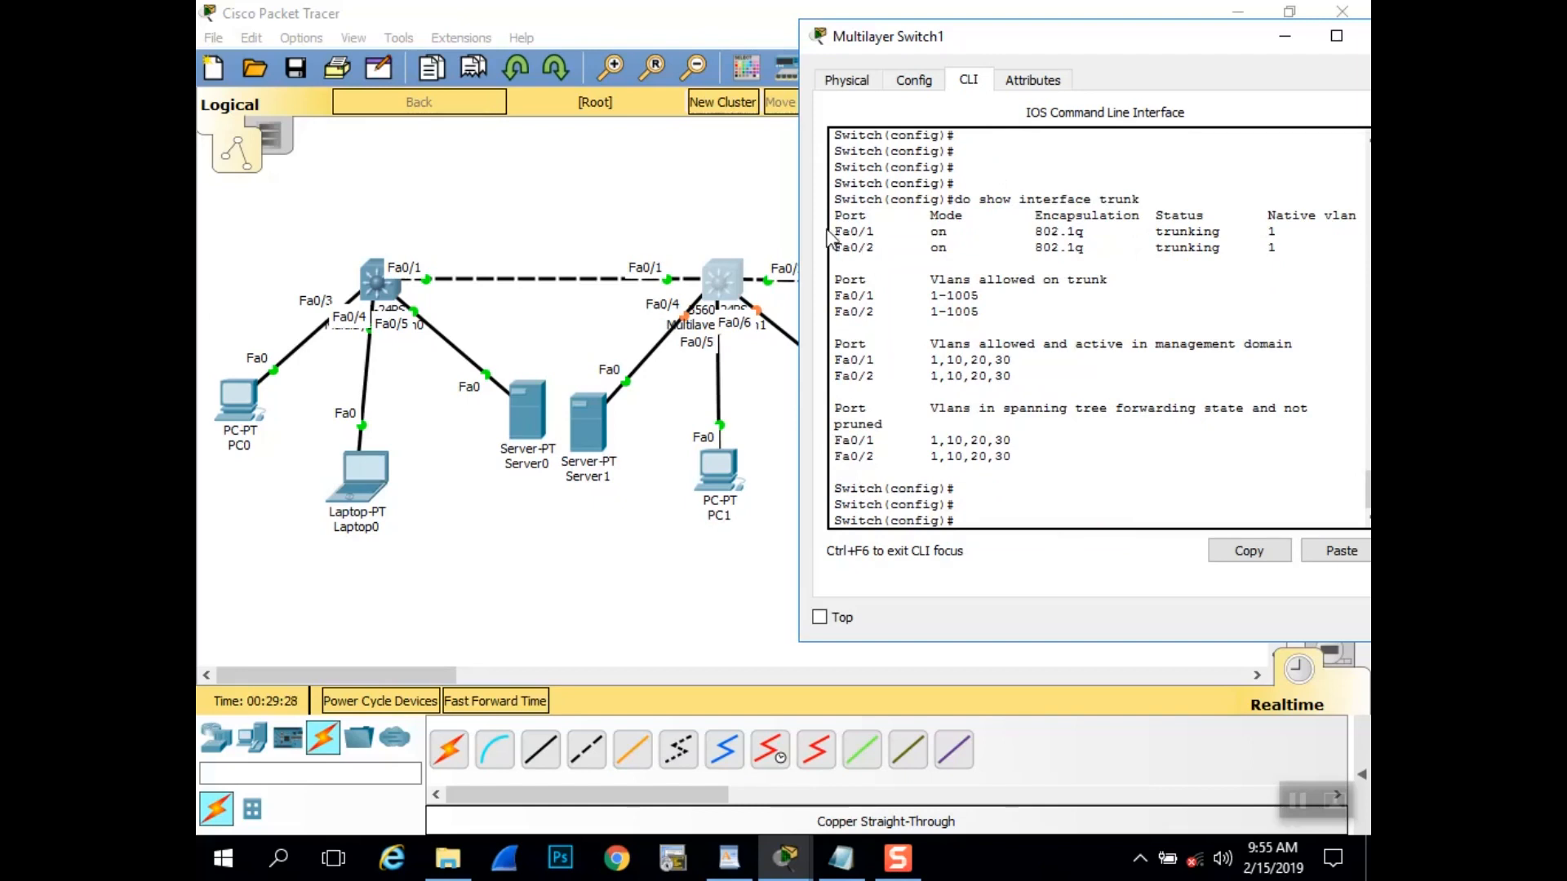
left_click_drag(834, 229, 1306, 250)
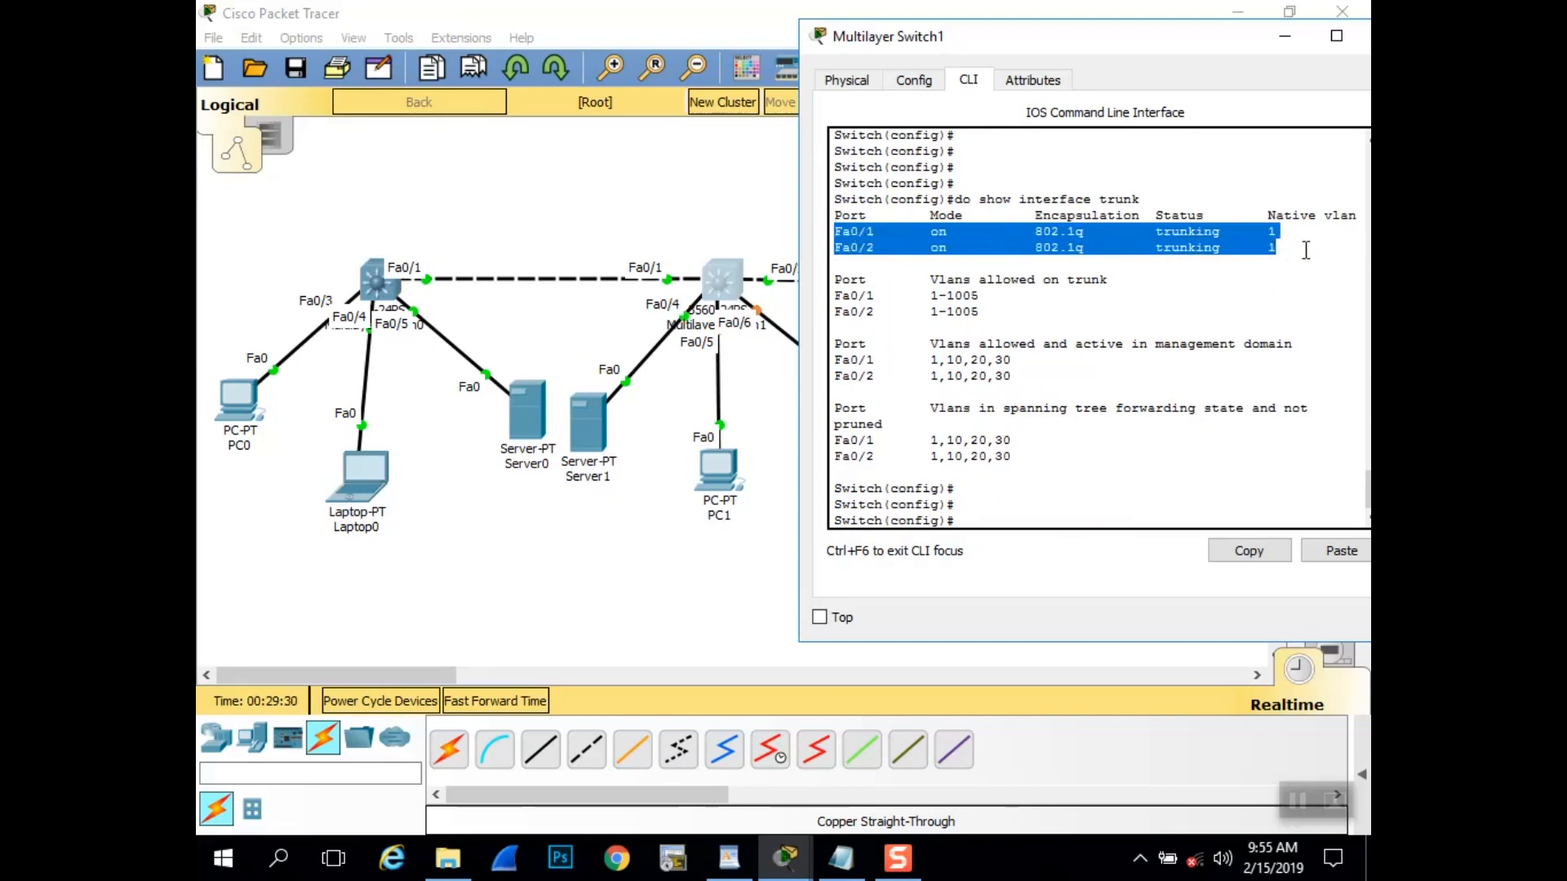
left_click(1052, 519)
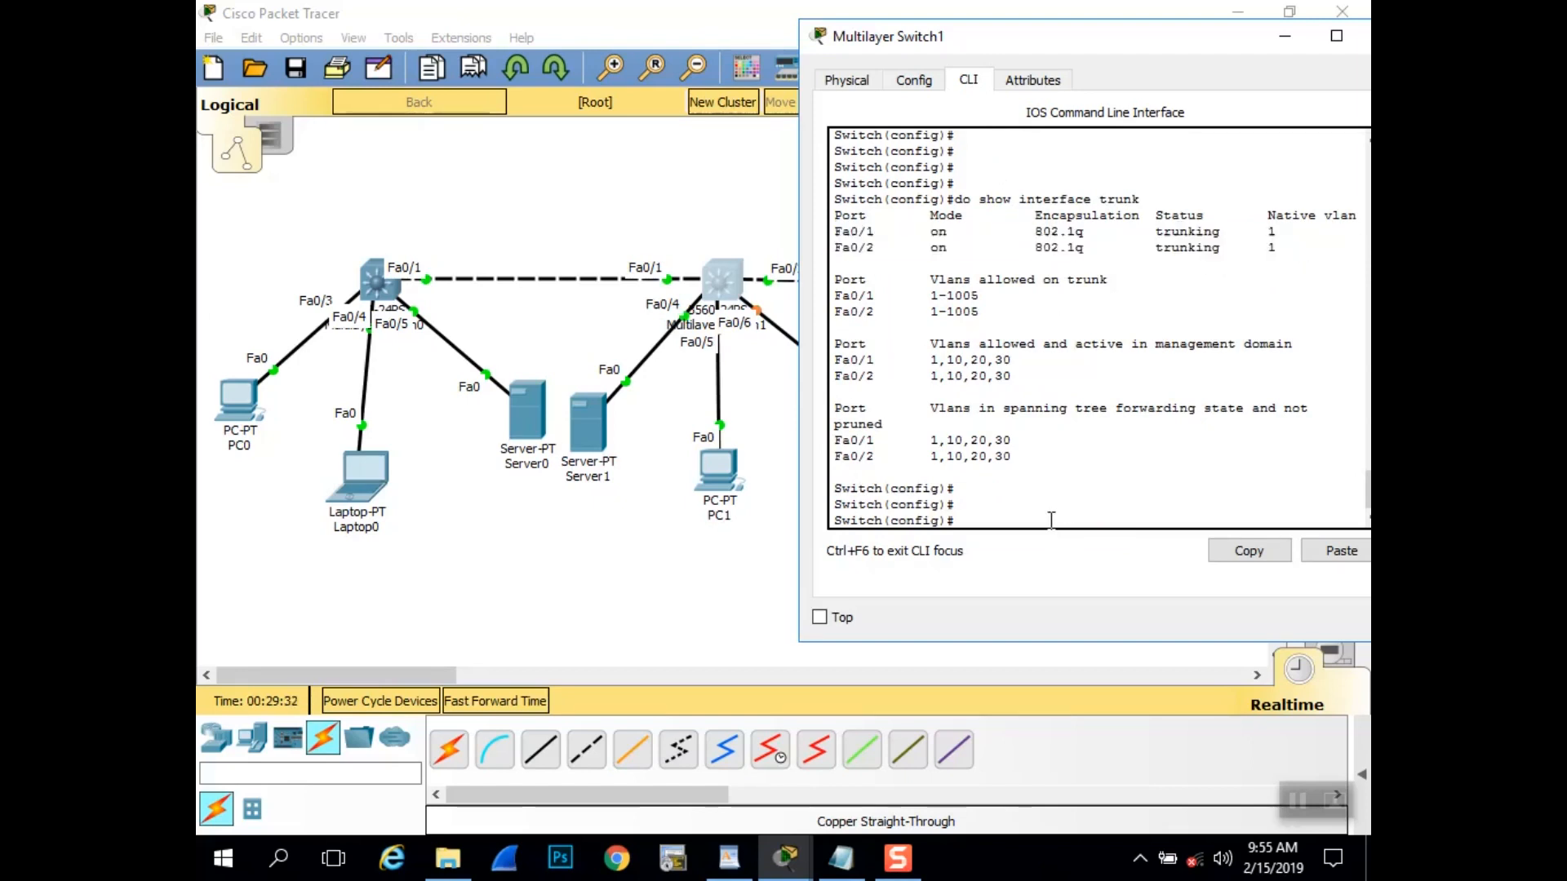
key("Return")
key("Return")
key("Return")
key("Return")
key("Return")
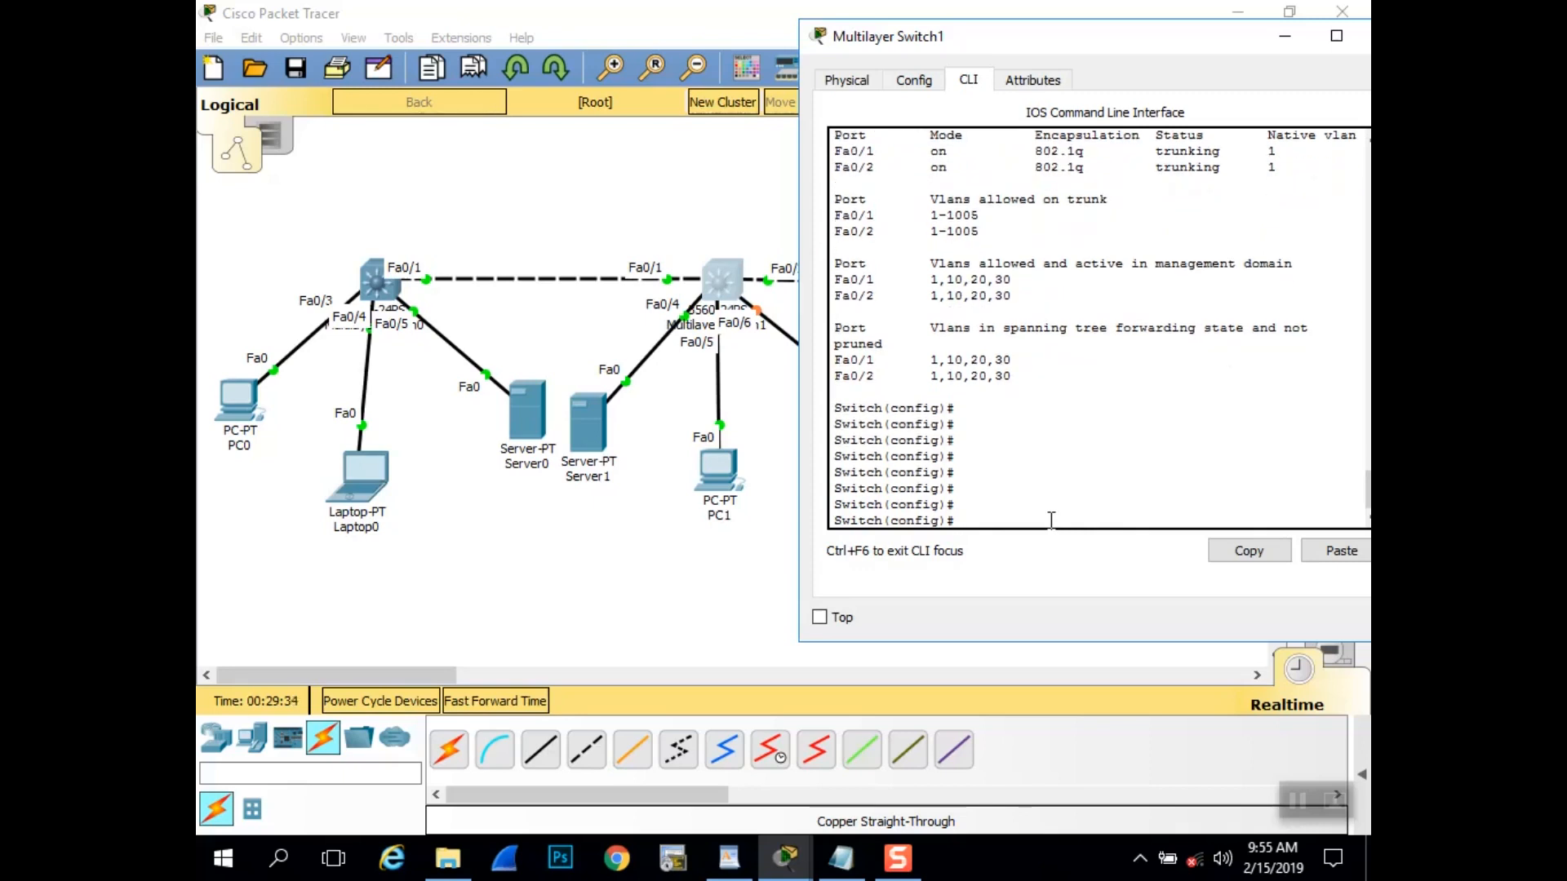
- Run do show vlan brief on Multilayer Switch1 and check the ports assigned to VLANs 10, 20 and 30
type("sh")
type("do")
type(" show vlan brief")
key("Return")
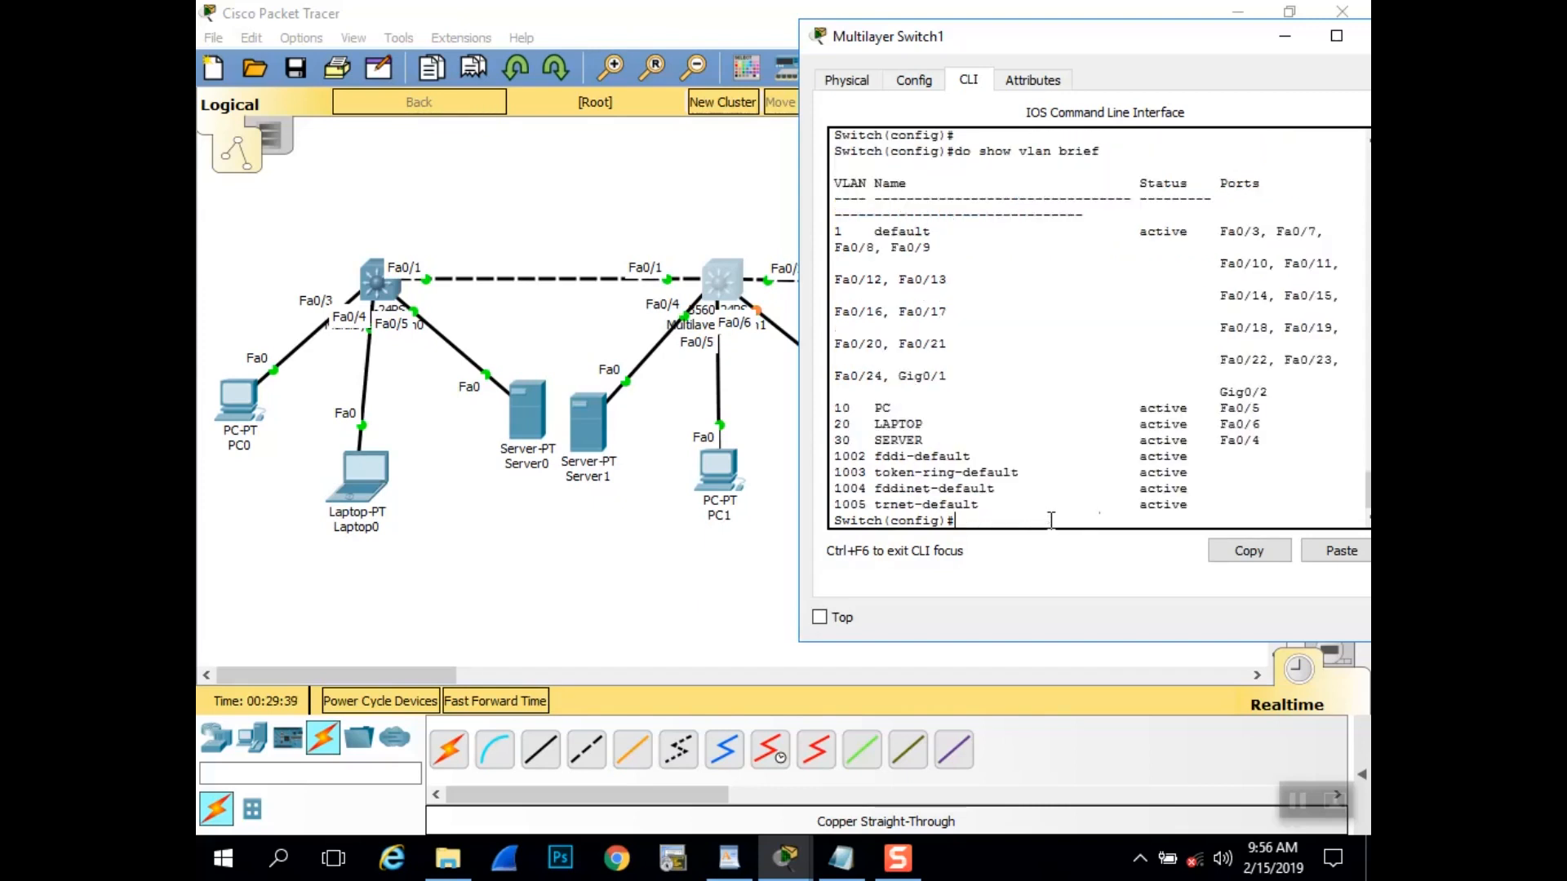
left_click_drag(841, 408, 973, 438)
left_click_drag(1263, 440, 826, 408)
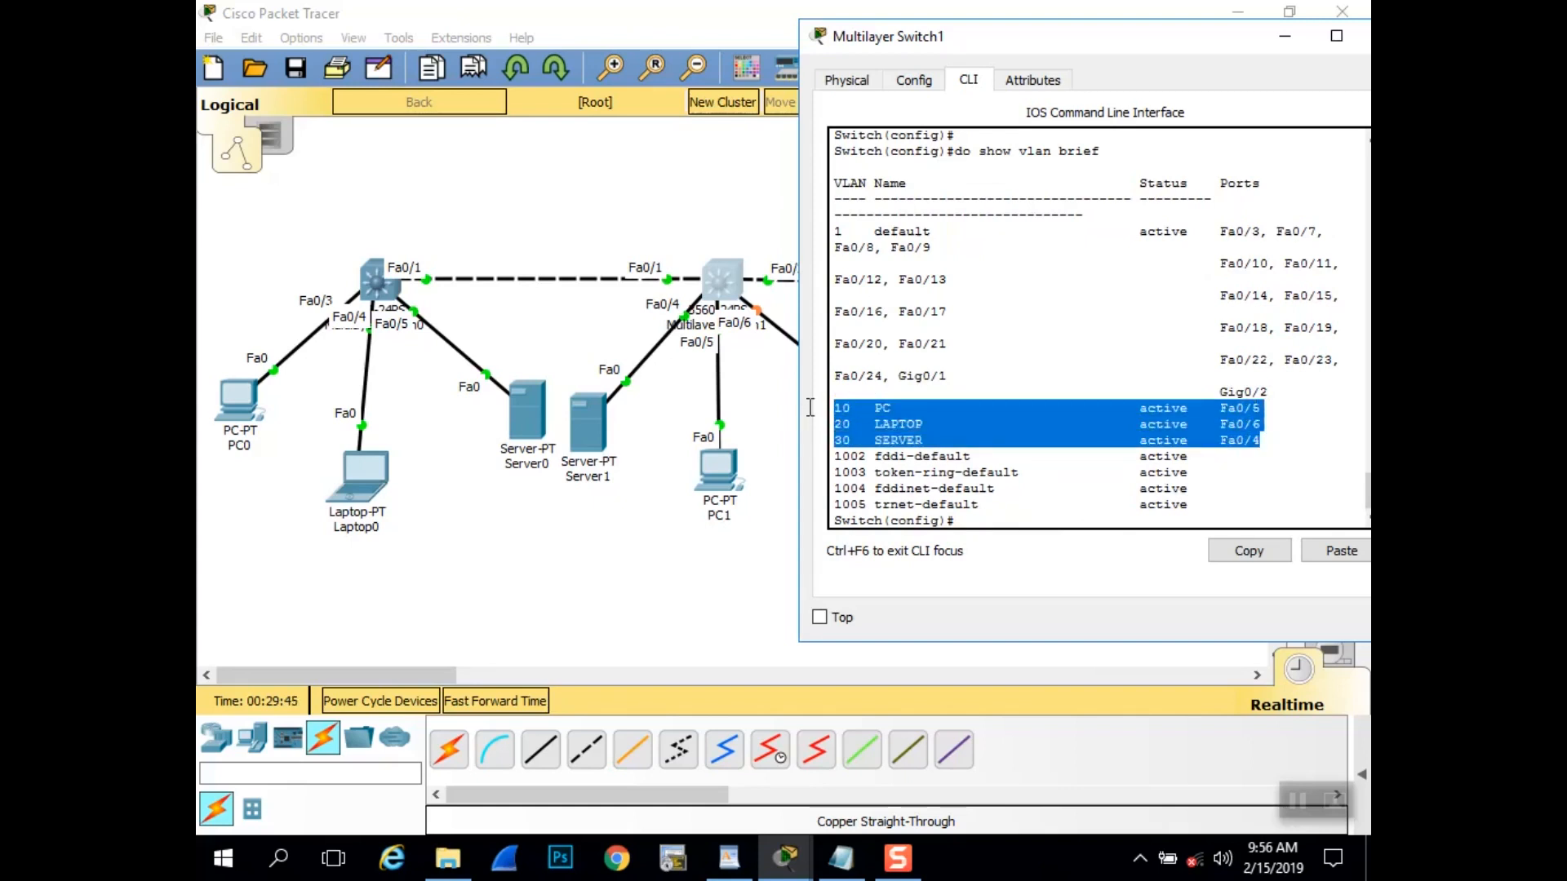
left_click(1085, 514)
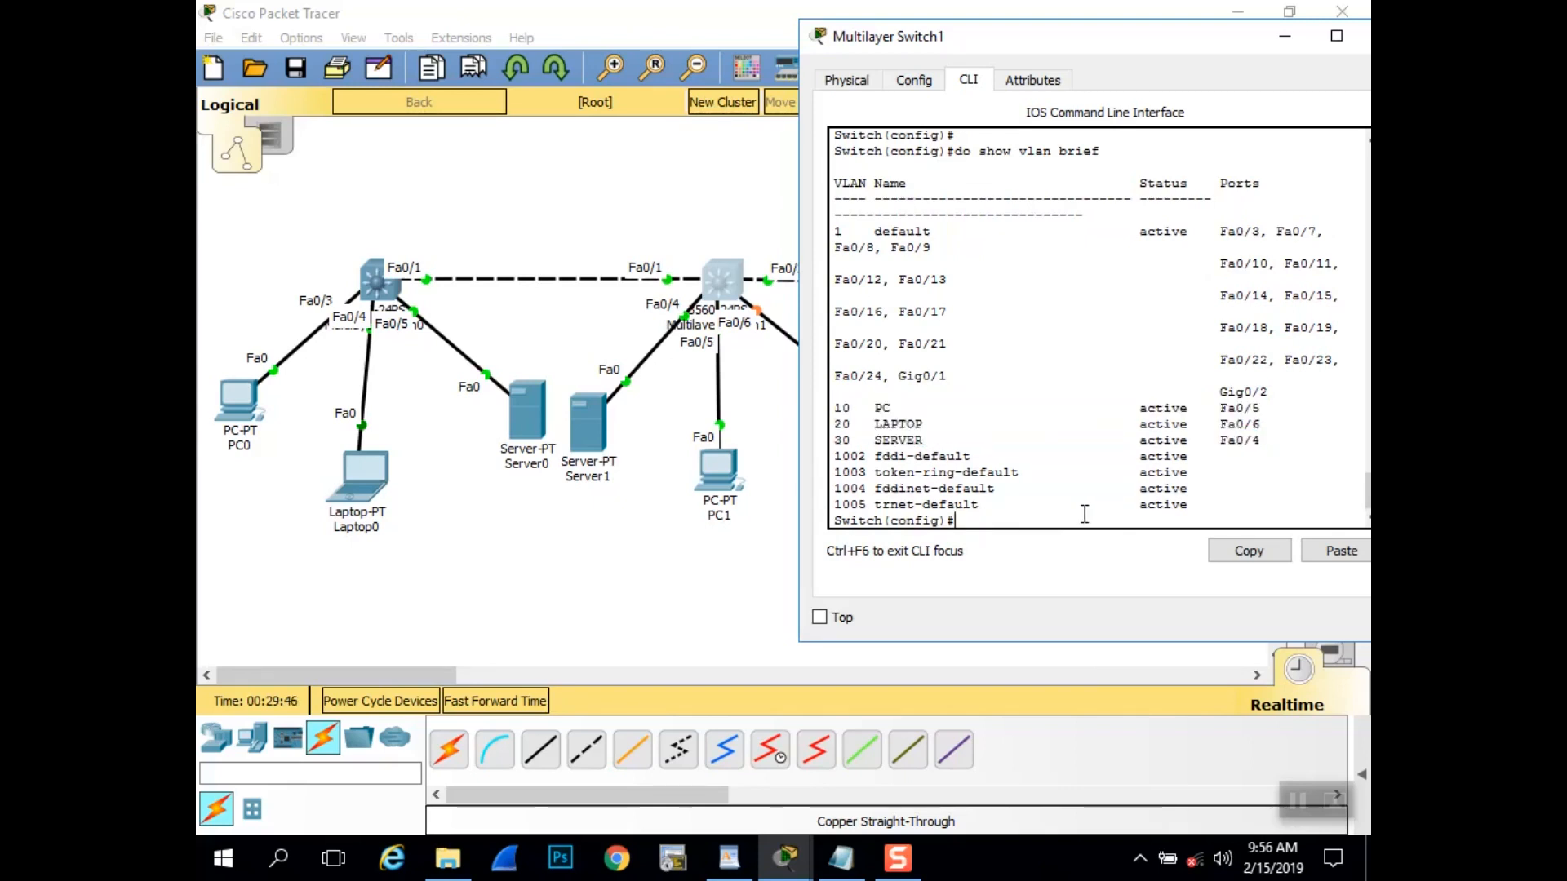
- Open the command line of Multilayer Switch2 and return from interface configuration to global configuration mode
left_click(1284, 36)
left_click(1093, 288)
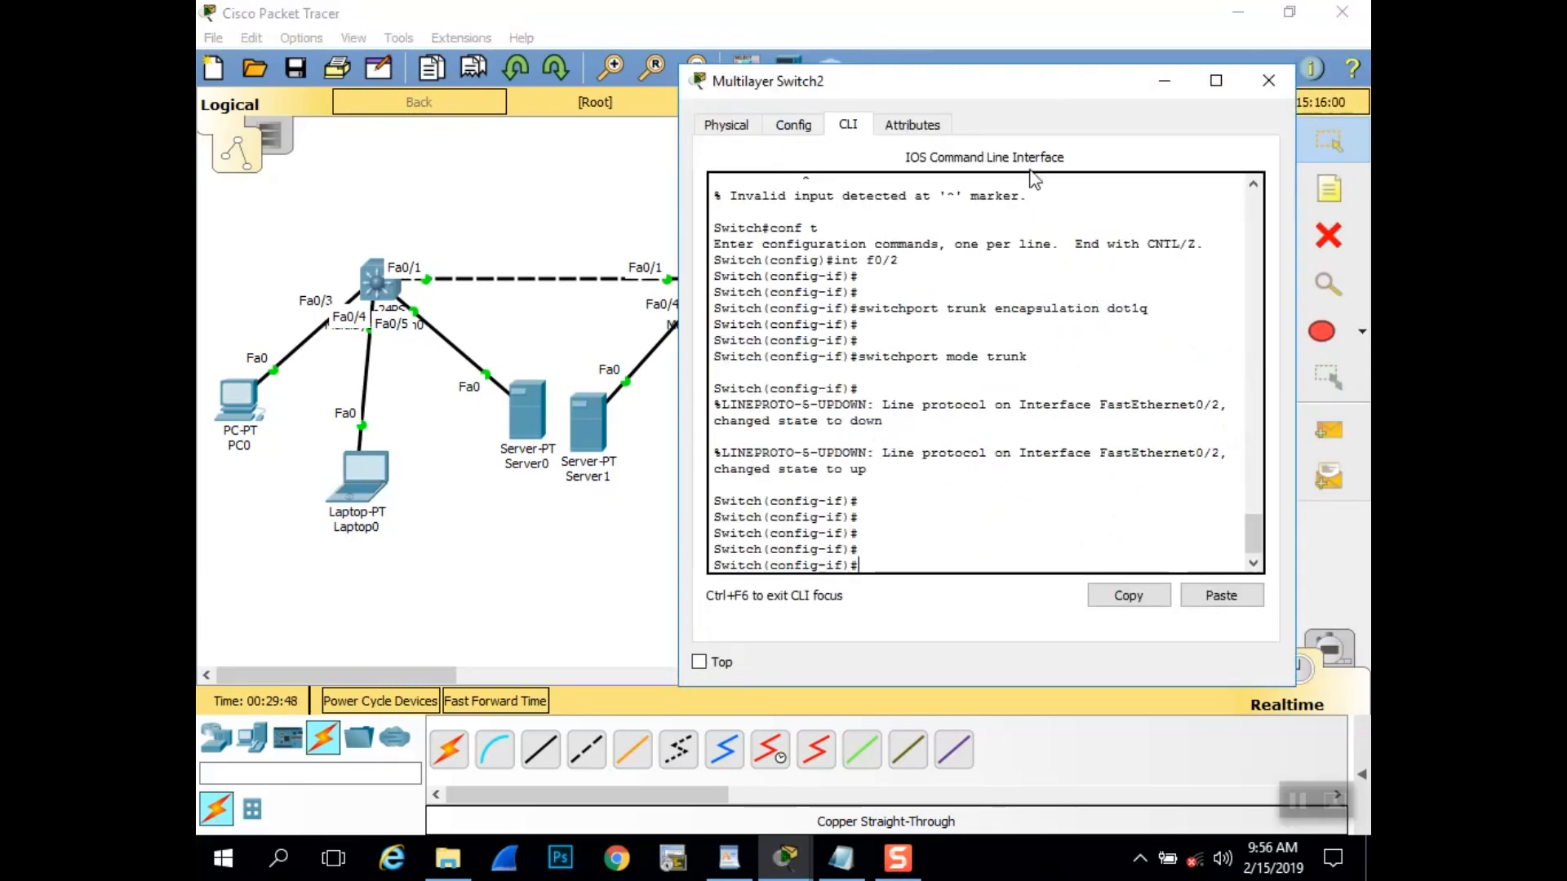
left_click_drag(1031, 96, 706, 98)
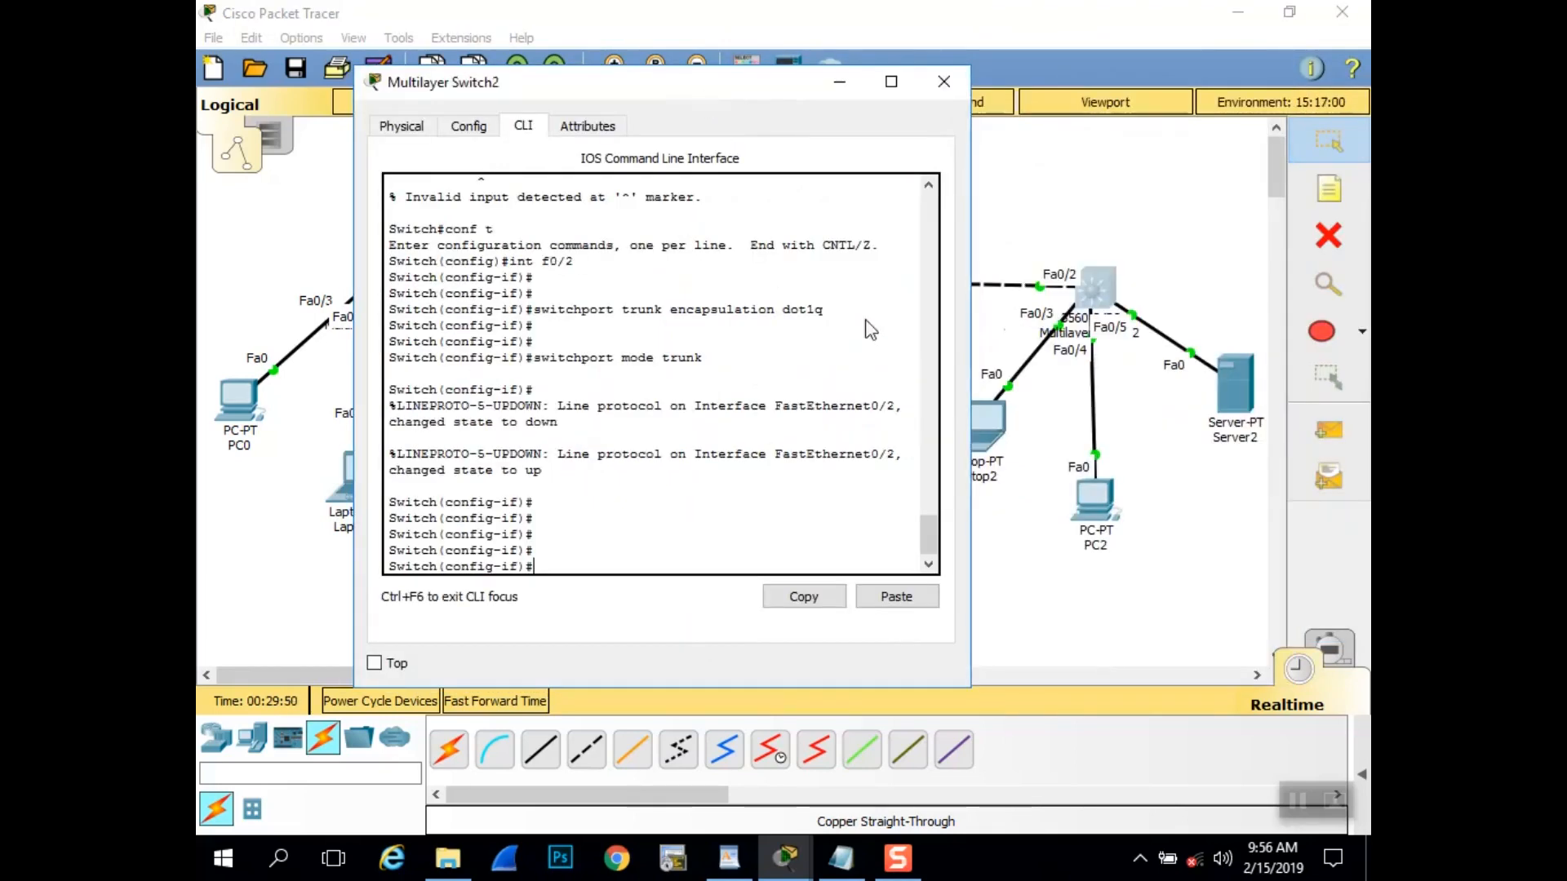
type("exit")
key("Return")
key("Return")
key("Return")
key("Return")
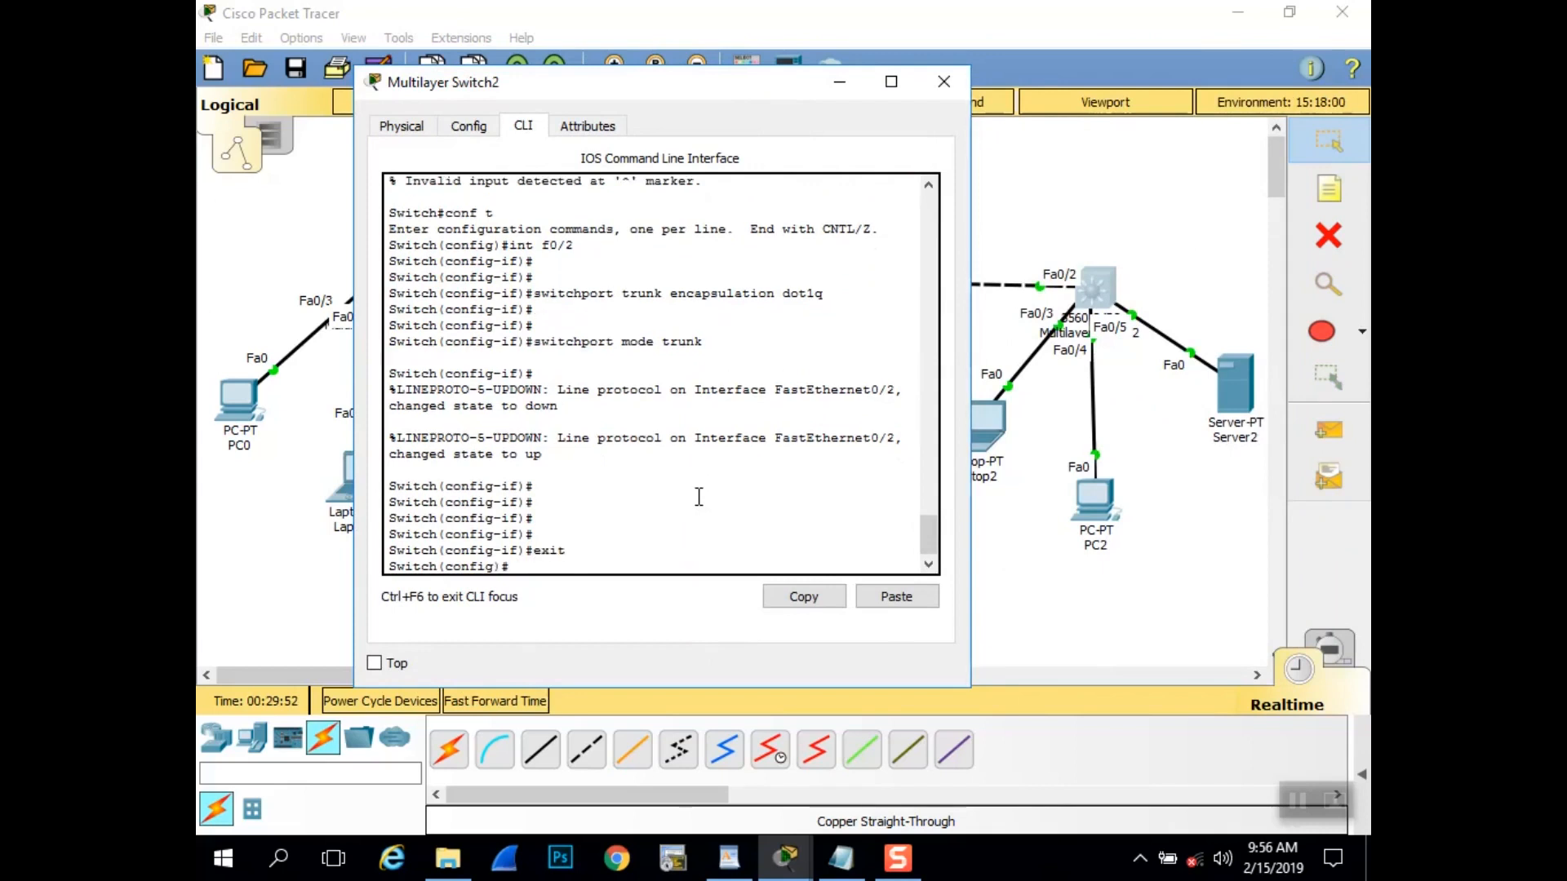
- Set the port range fa0/3 - 5 on Multilayer Switch2 to access mode and exit the range configuration
type("int ran")
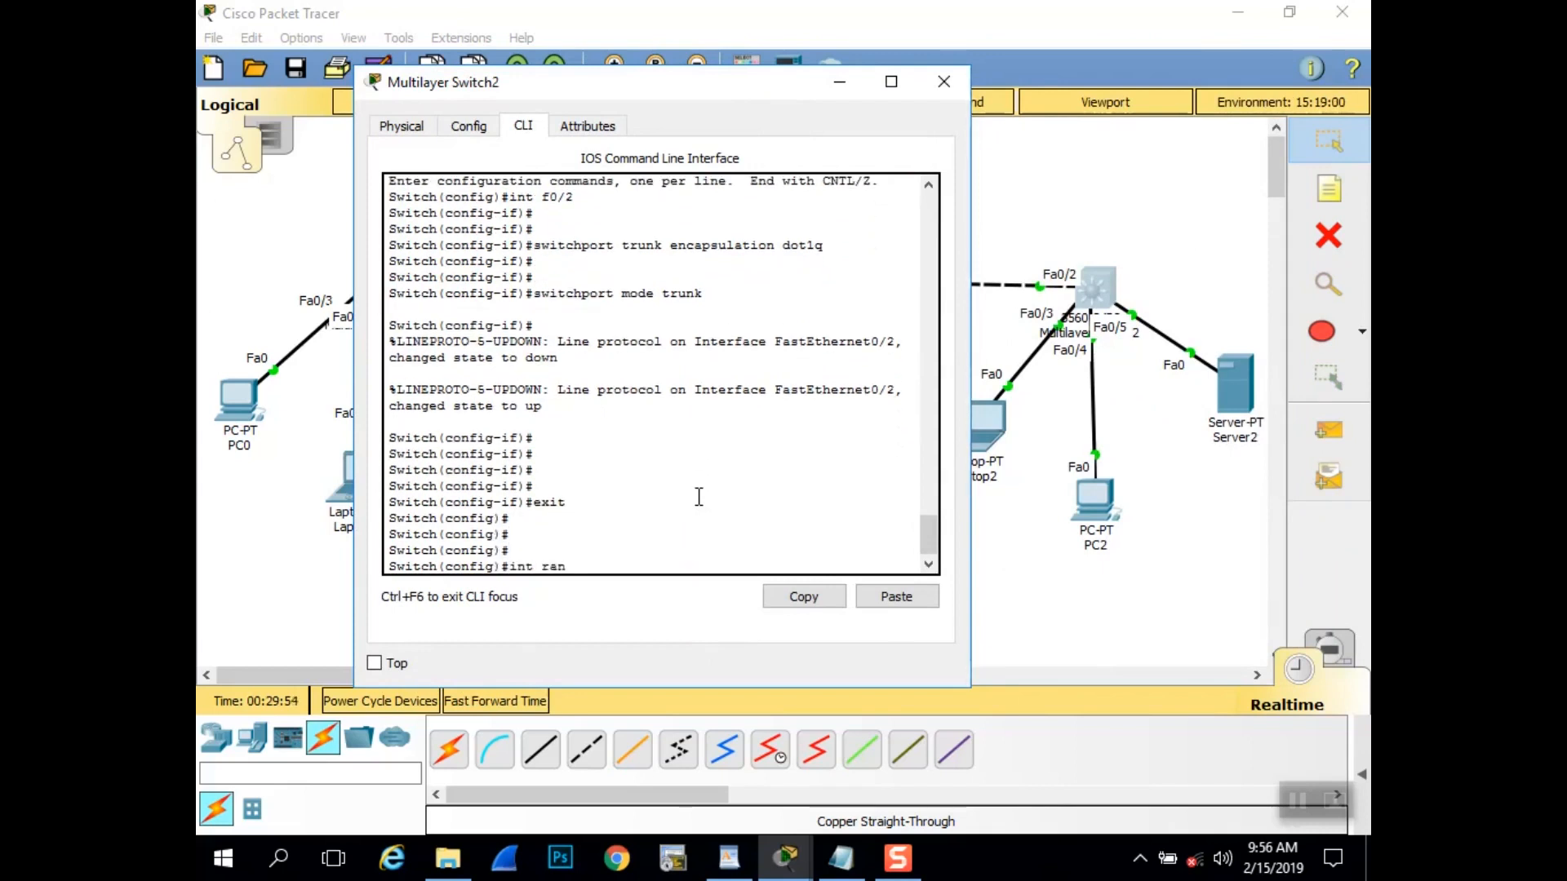
type("ge fa0/3 - 5")
key("Return")
key("Return")
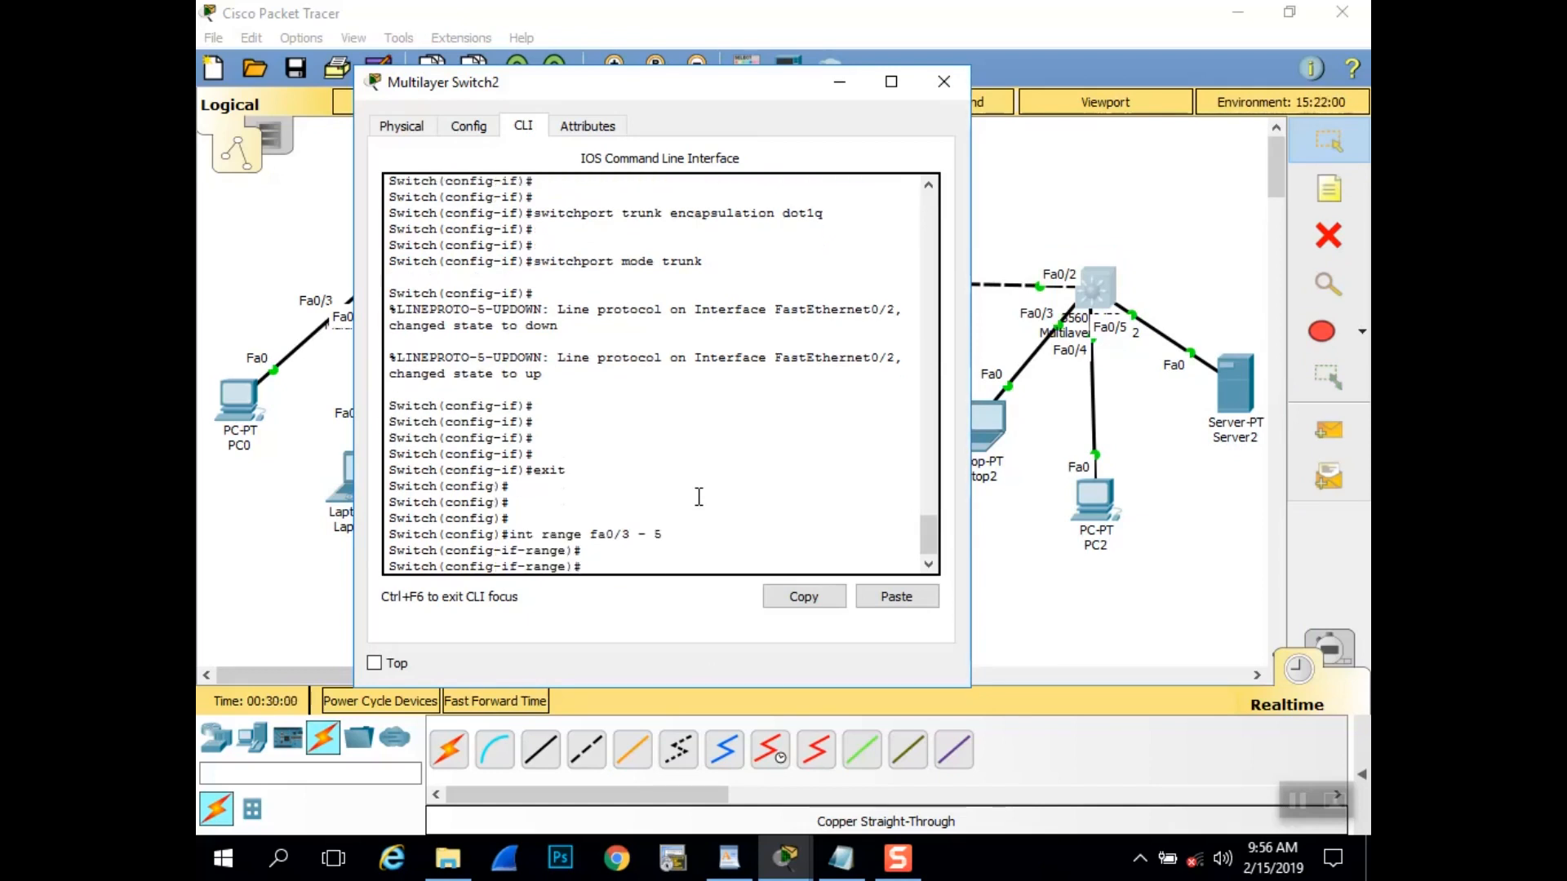
type("switchport mode access")
key("Return")
key("Return")
key("Return")
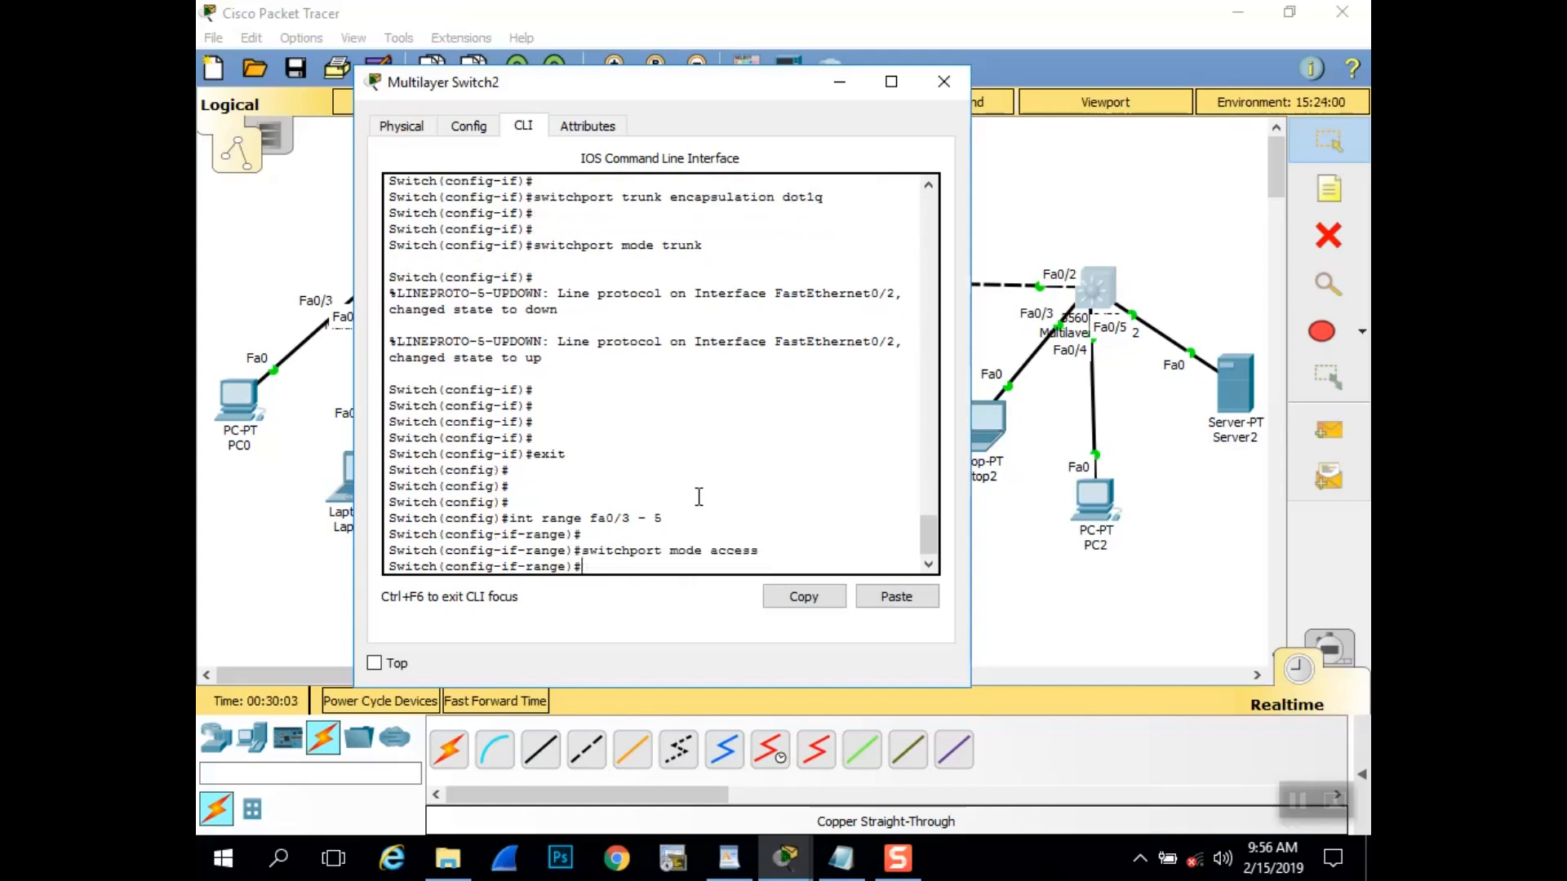
type("exit")
key("Return")
- Assign port fa0/3 on Multilayer Switch2 to access VLAN 20 and exit the interface configuration
type("in")
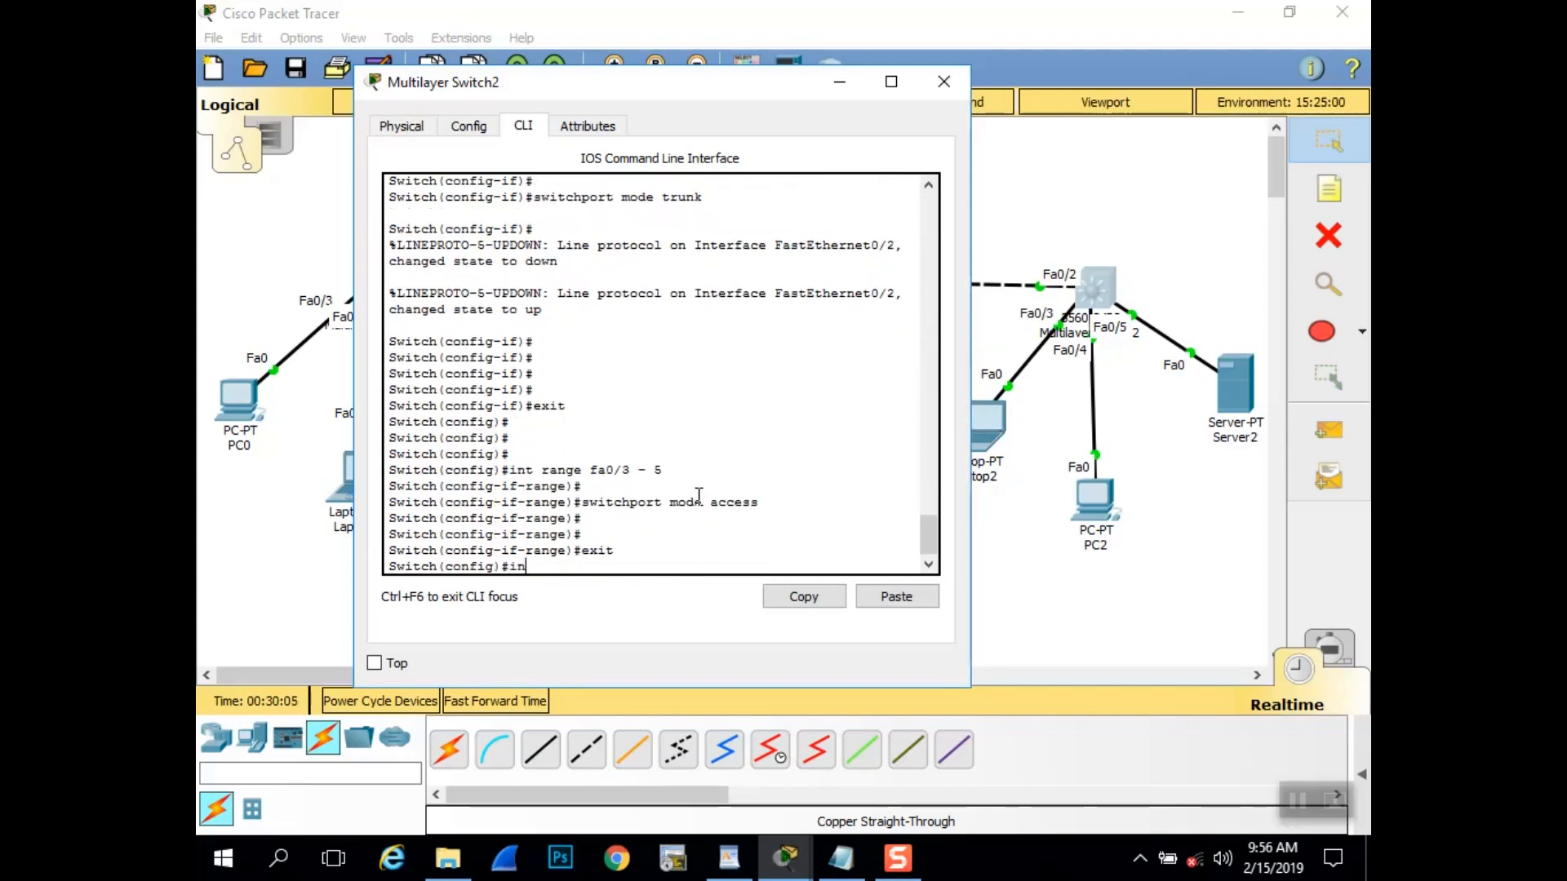
type("t fa-/")
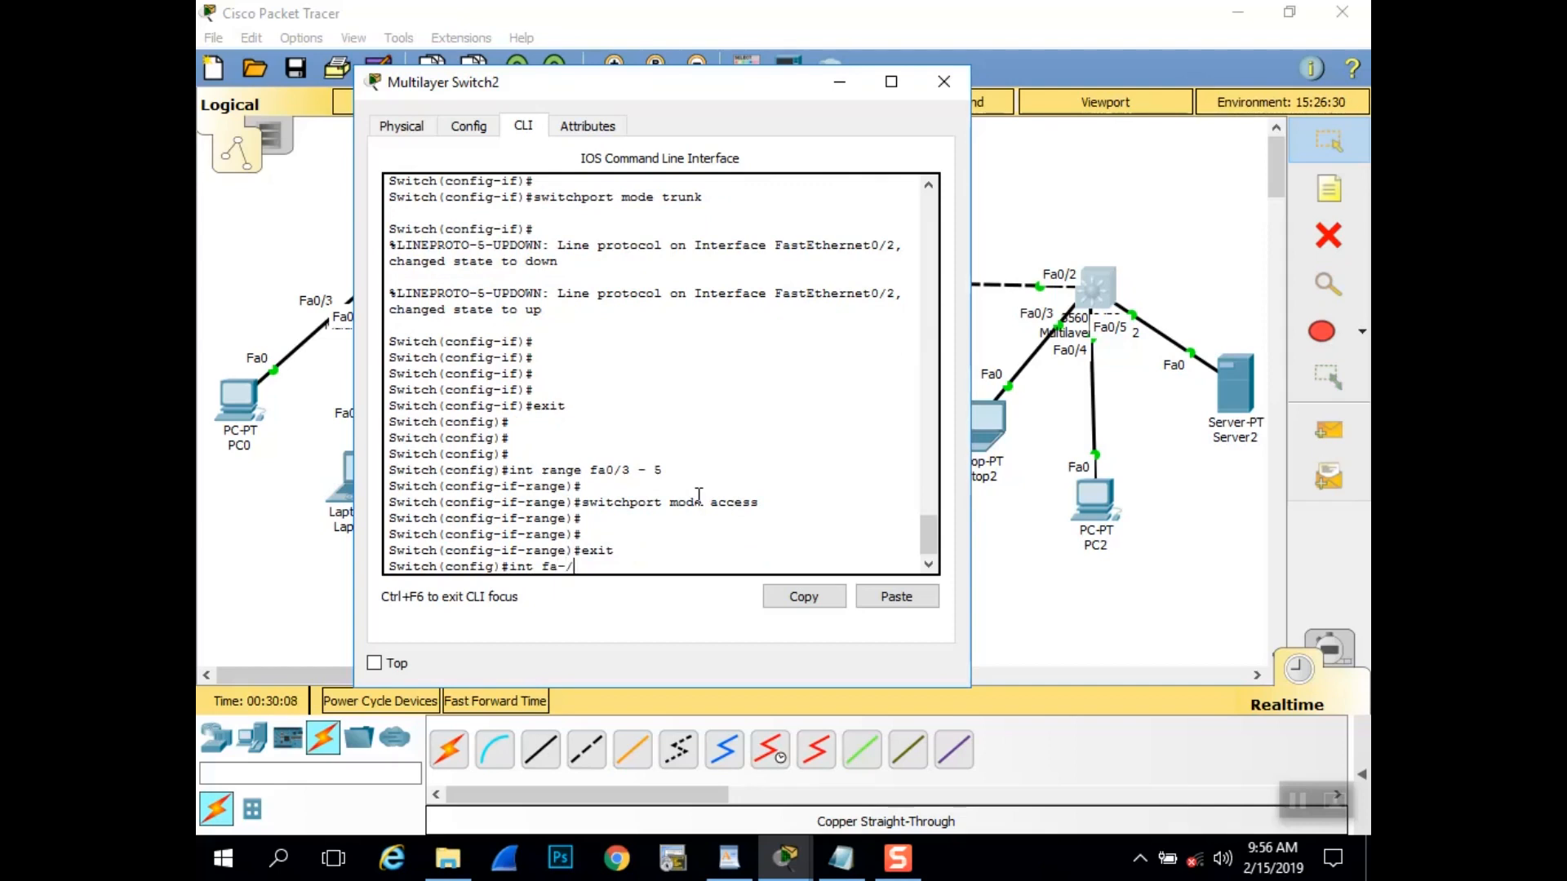
key("BackSpace")
type("0/3")
key("Return")
type("swi")
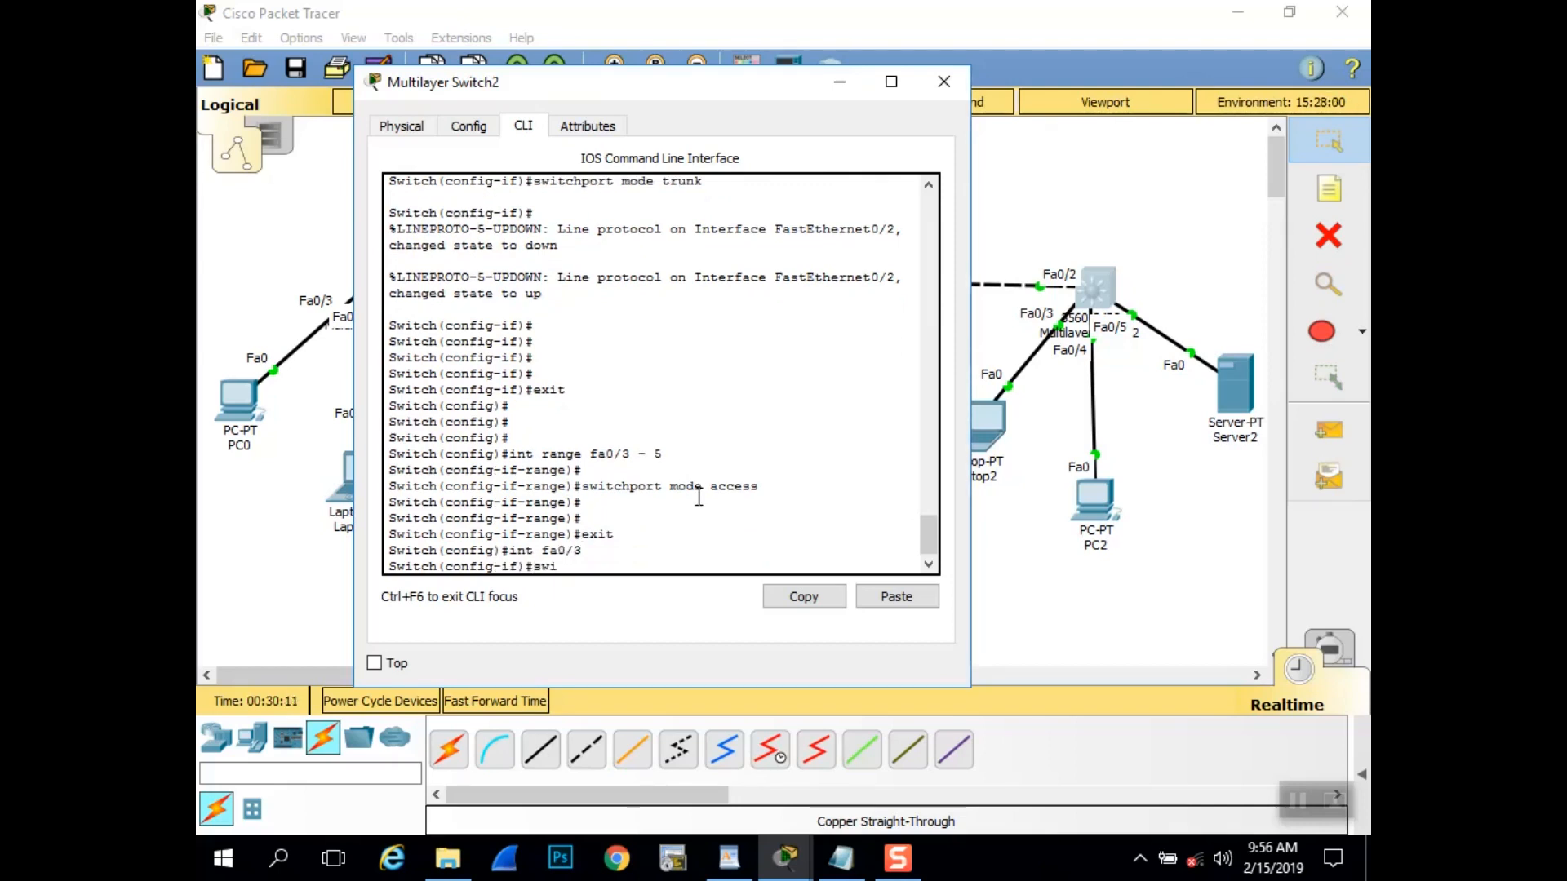
type("tchport access vlan")
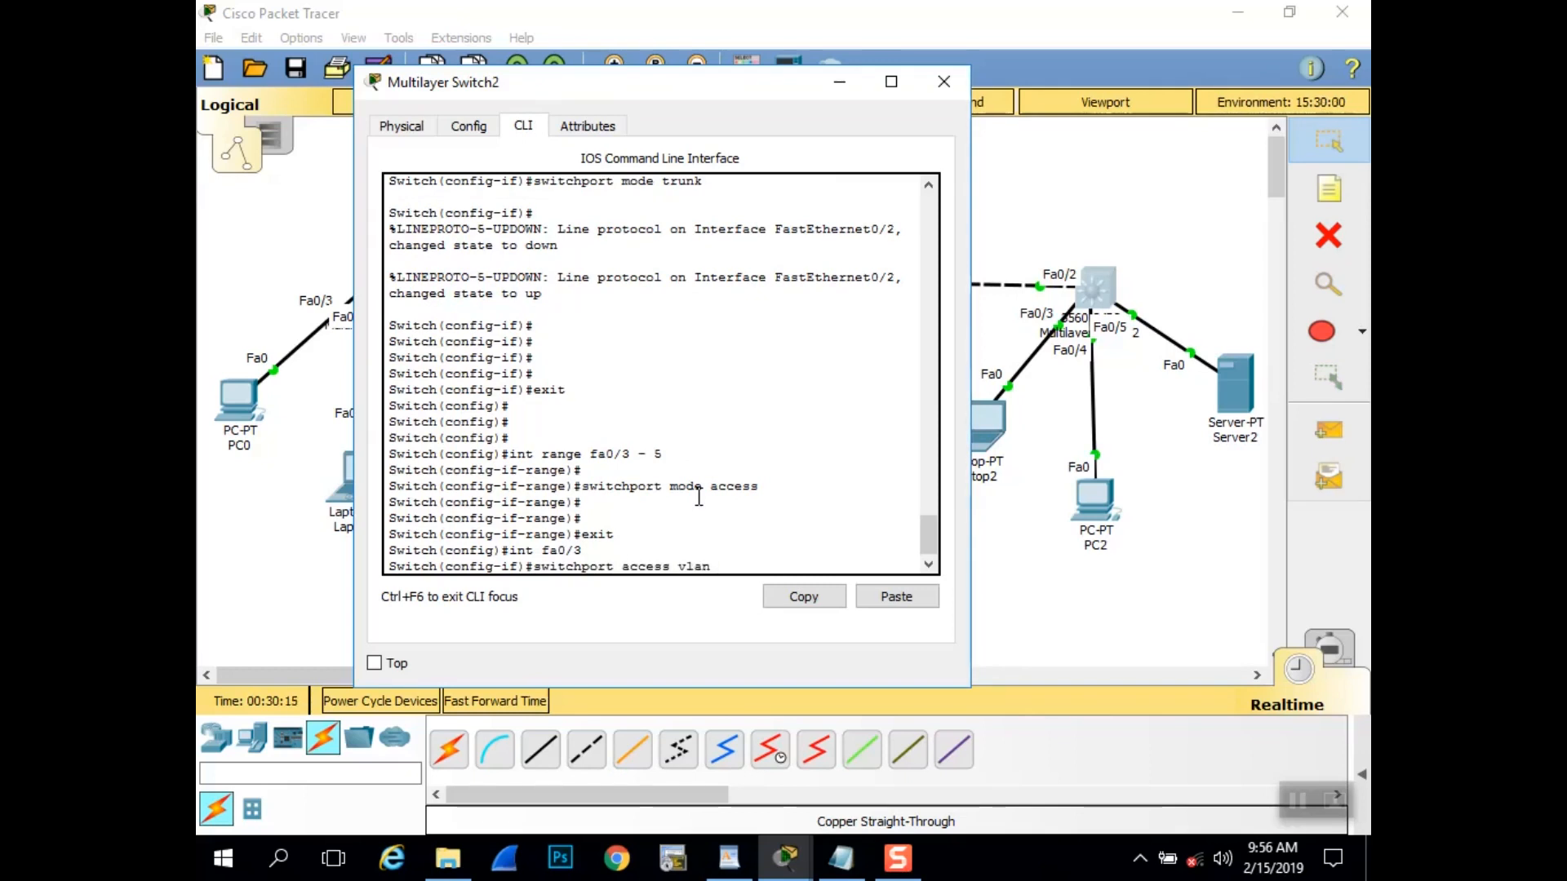
left_click_drag(707, 83, 676, 85)
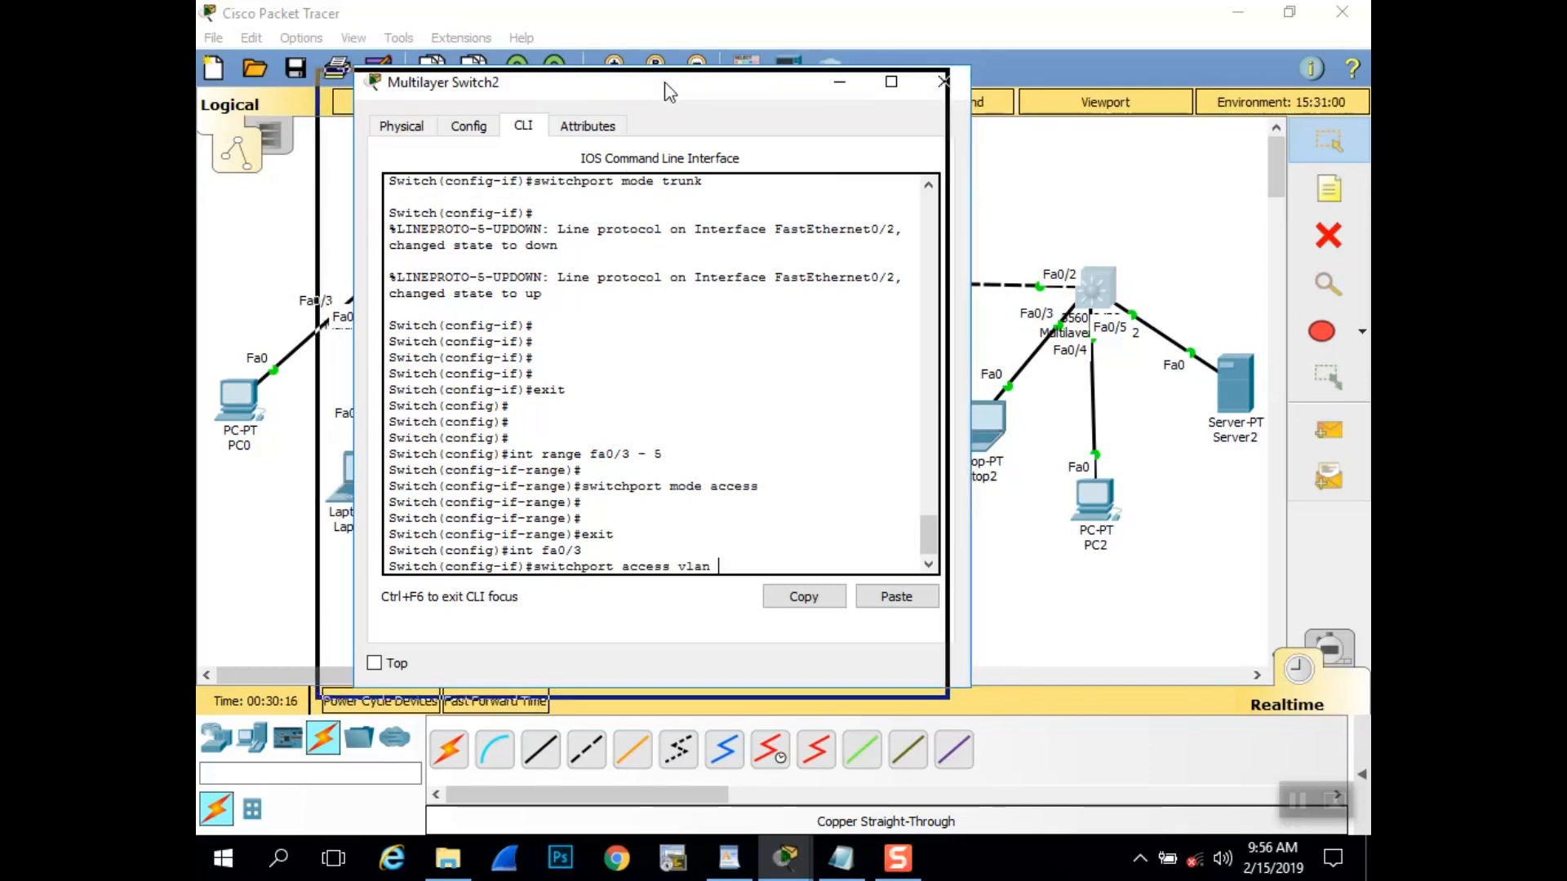
type("vlan 20")
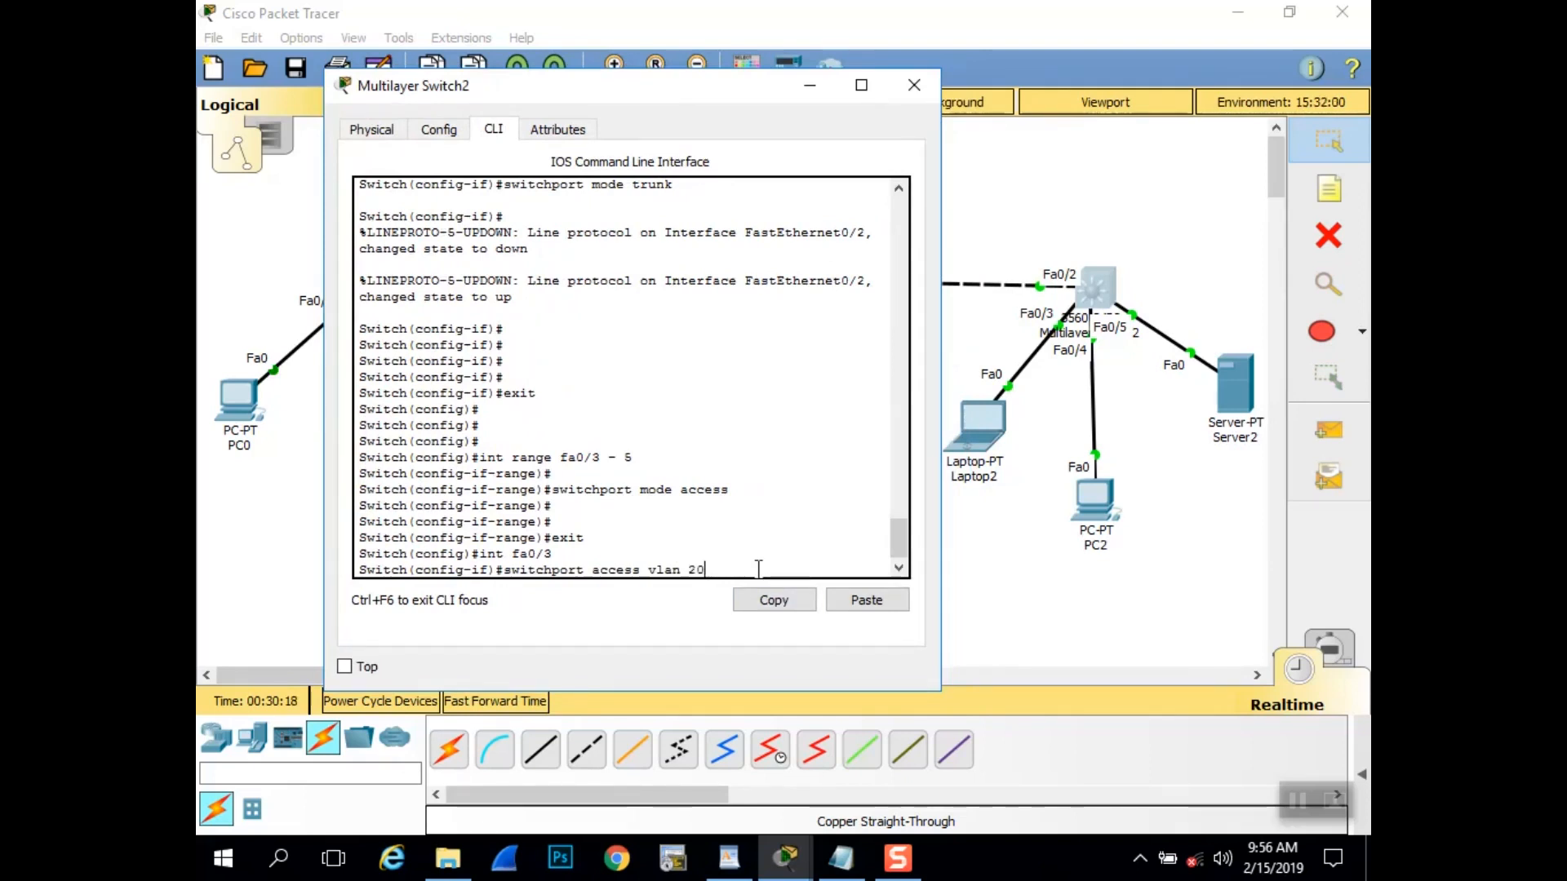
key("Return")
type("exit")
key("Return")
key("Return")
key("Return")
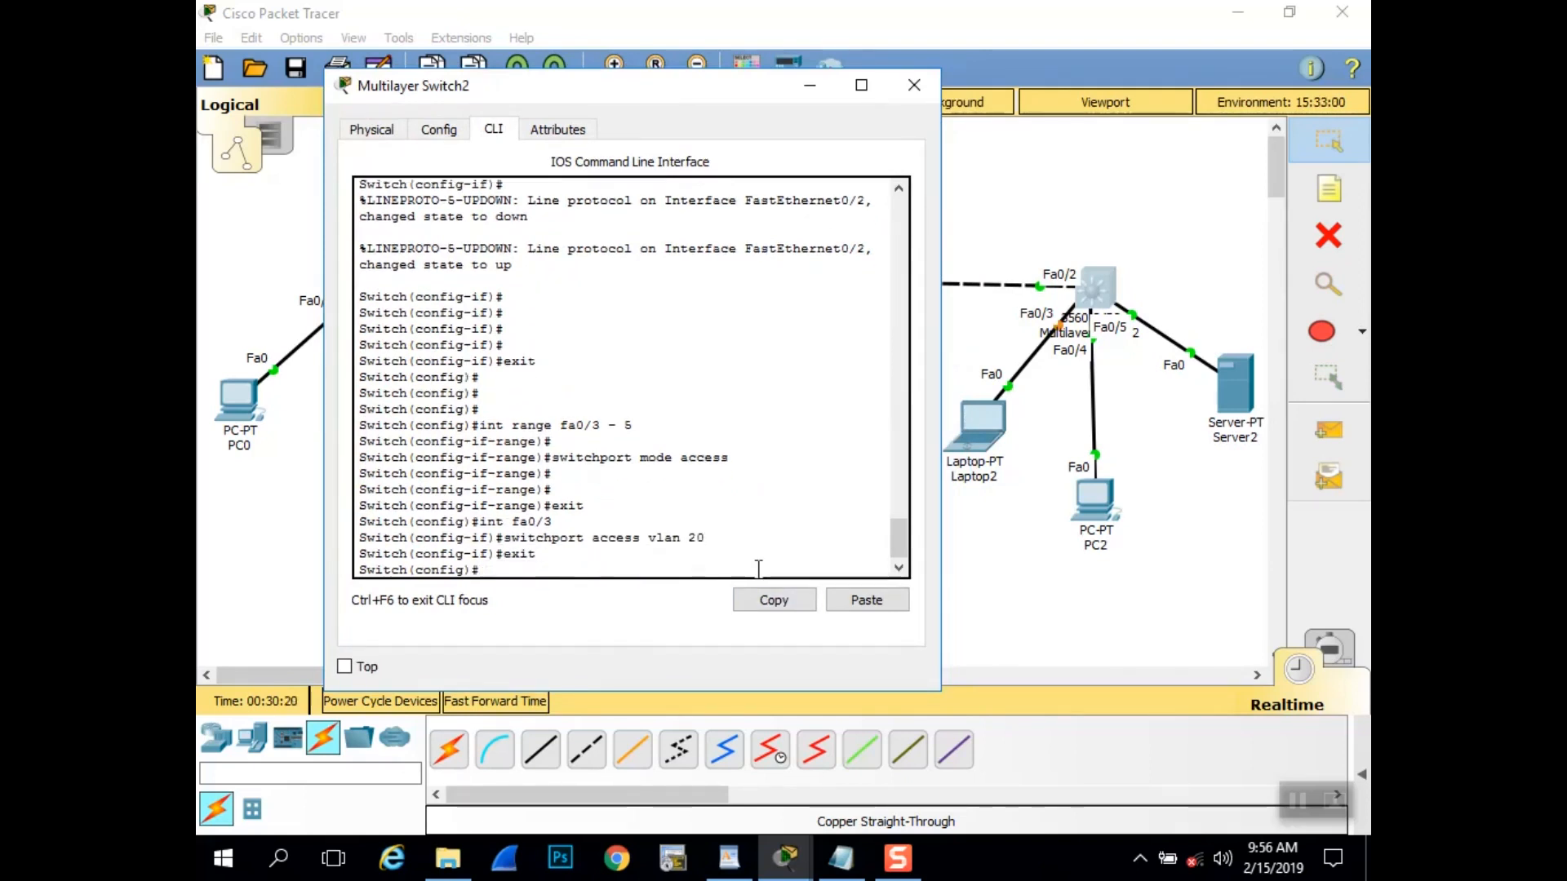
- Assign port fa0/4 on Multilayer Switch2 to access VLAN 10 and exit the interface configuration
type("interfac")
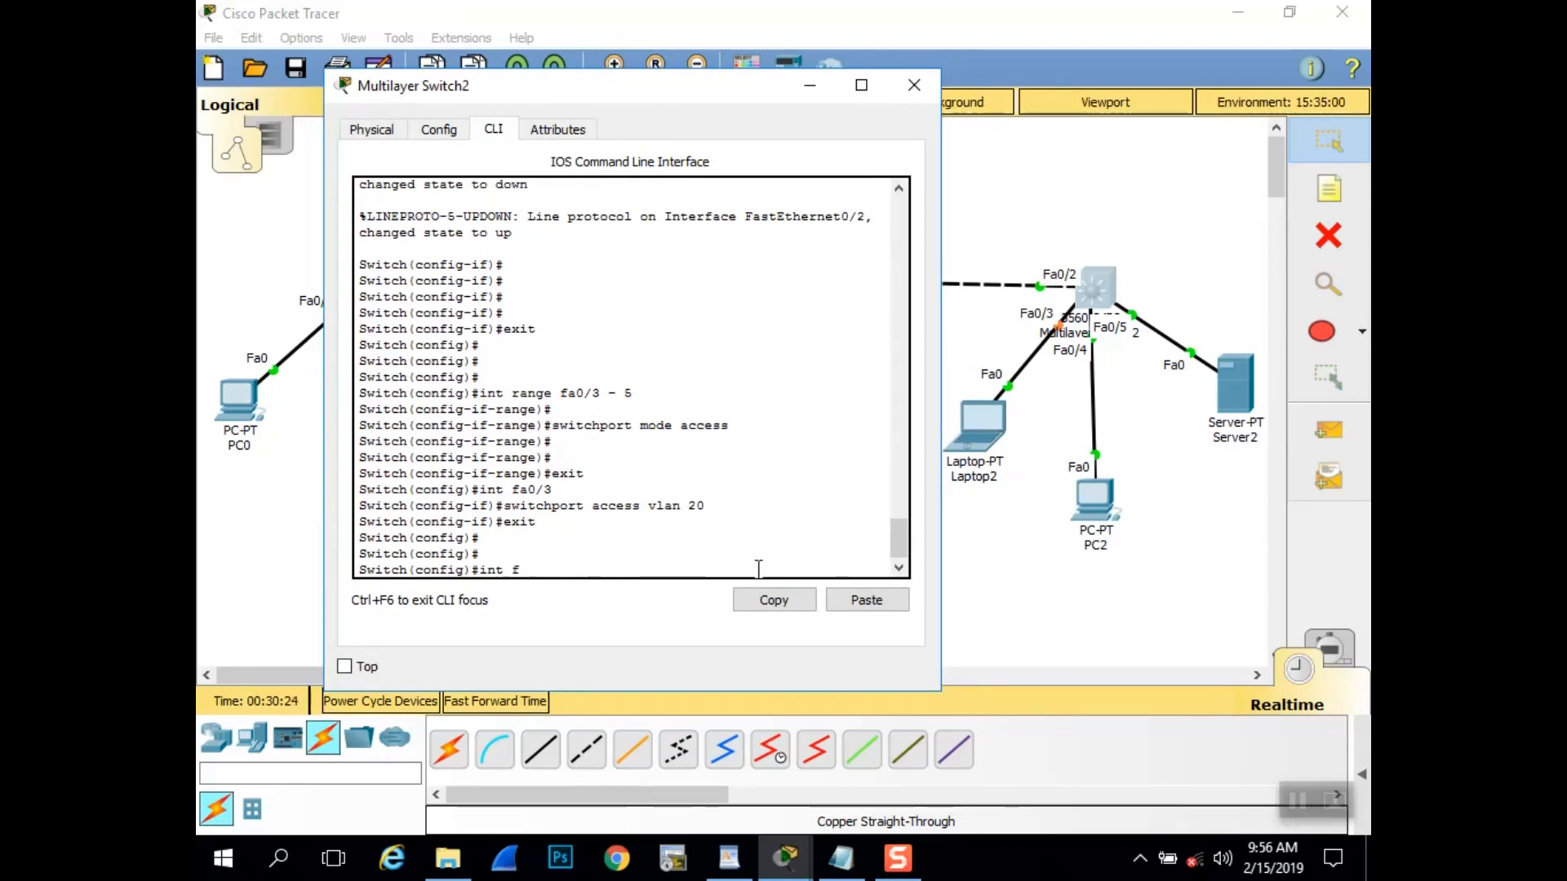
type("/4")
key("Return")
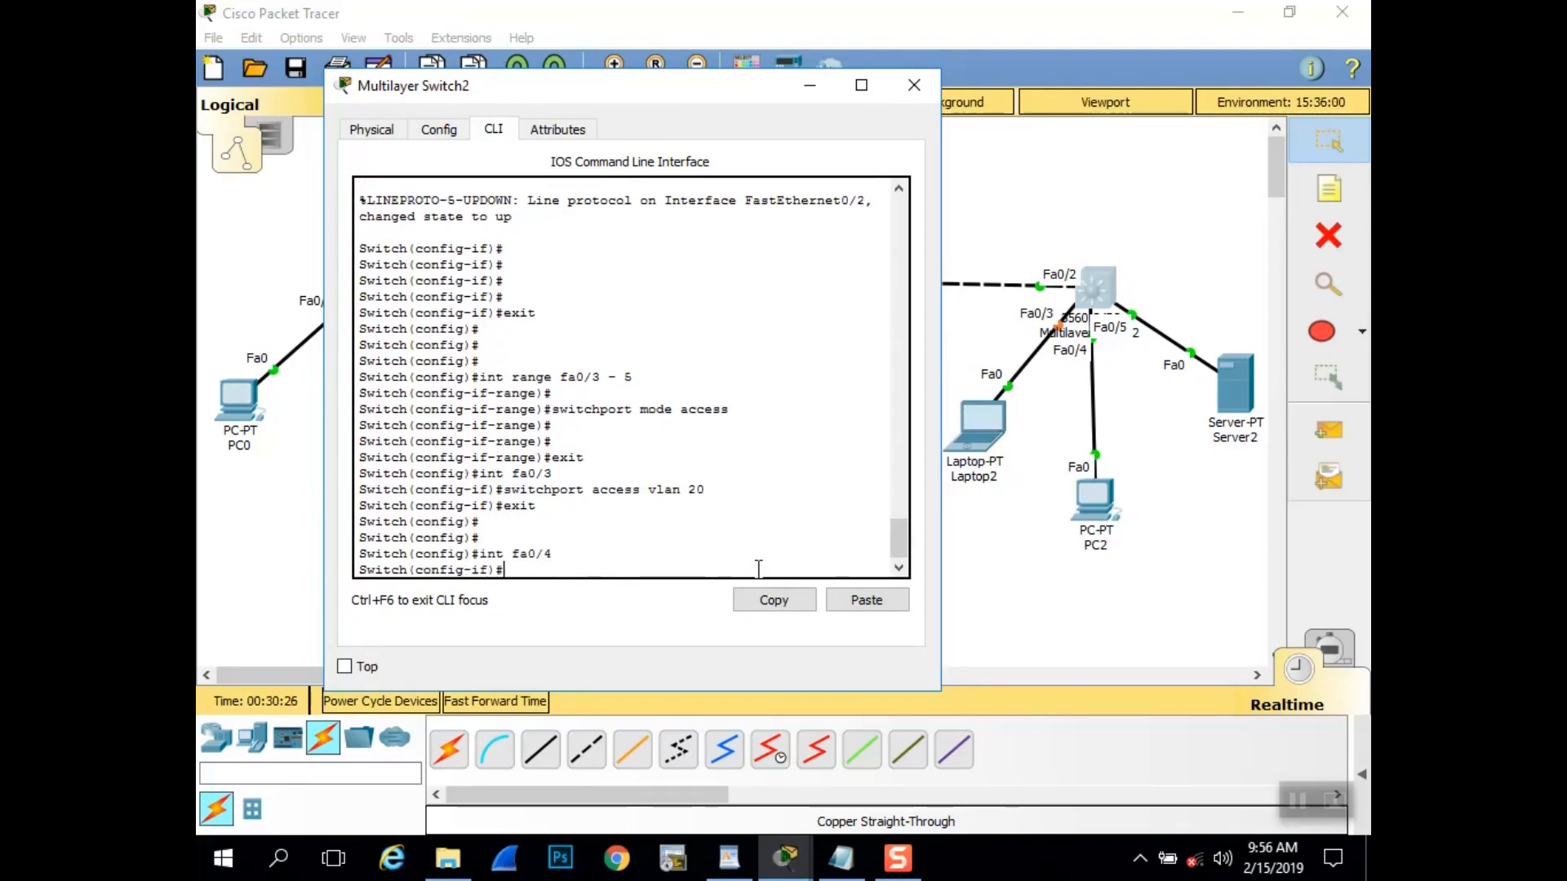
type("switchport access valn ")
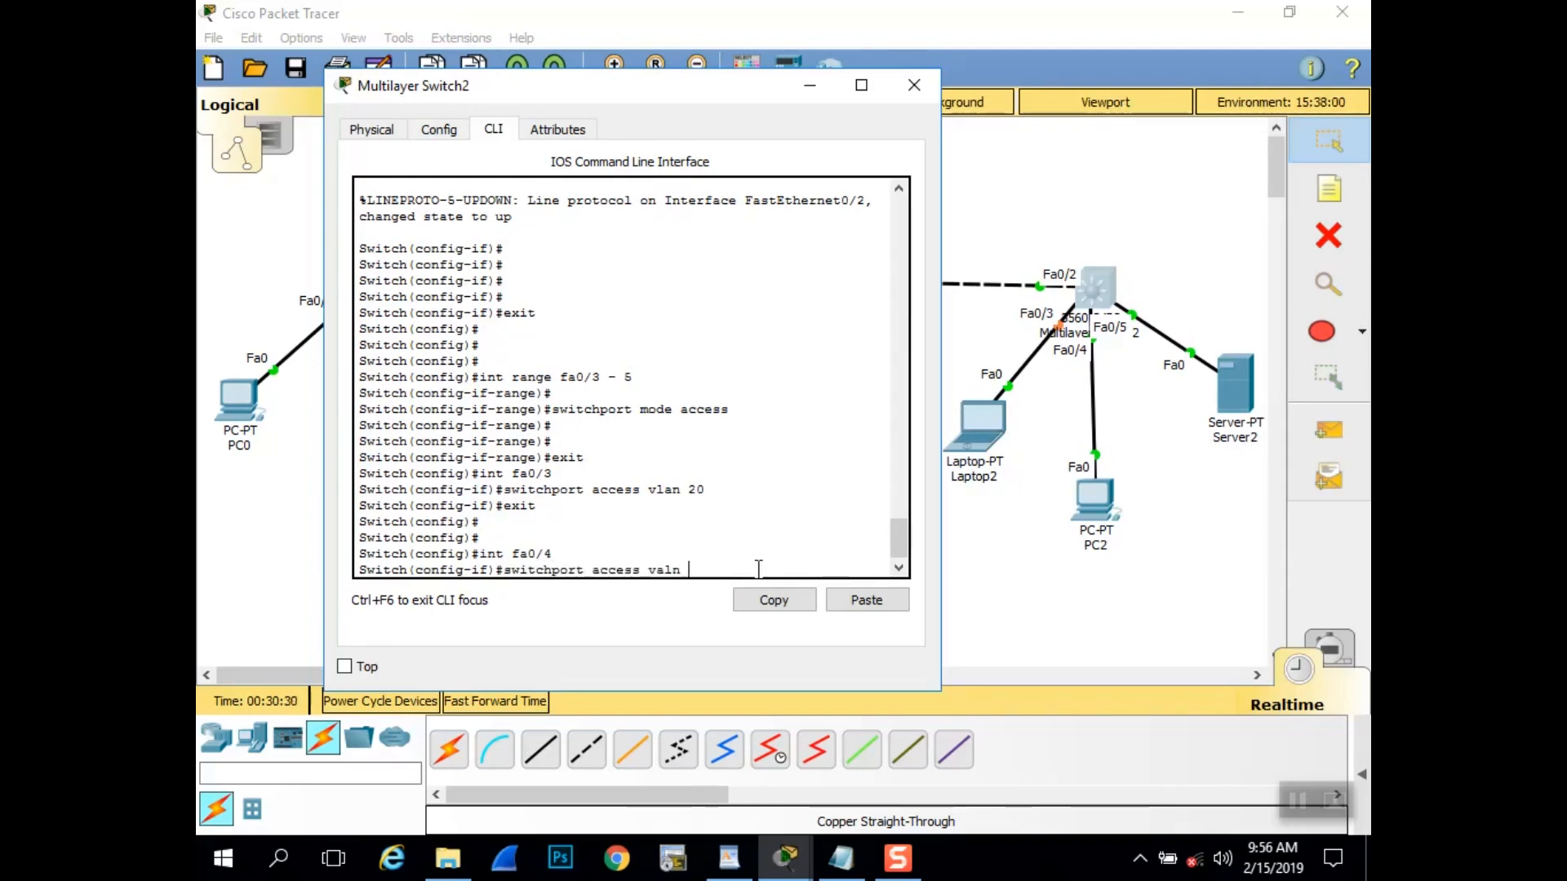
type("1")
key("BackSpace")
key("BackSpace")
key("BackSpace")
key("BackSpace")
key("BackSpace")
type("lan 10")
key("Return")
key("Return")
key("Return")
type("swic")
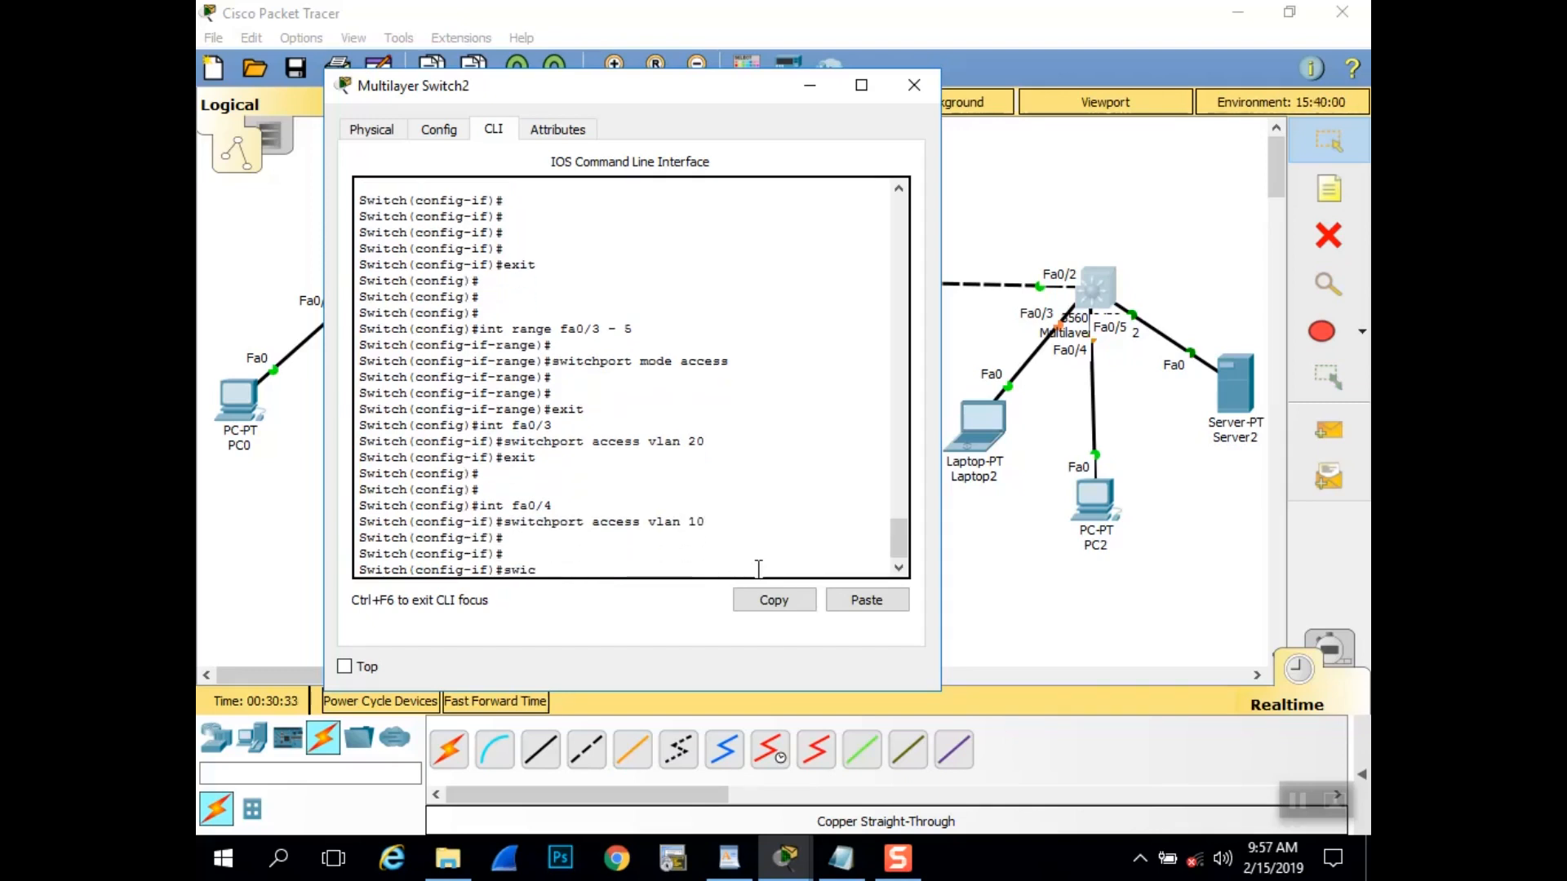
key("BackSpace")
type("exit")
key("Return")
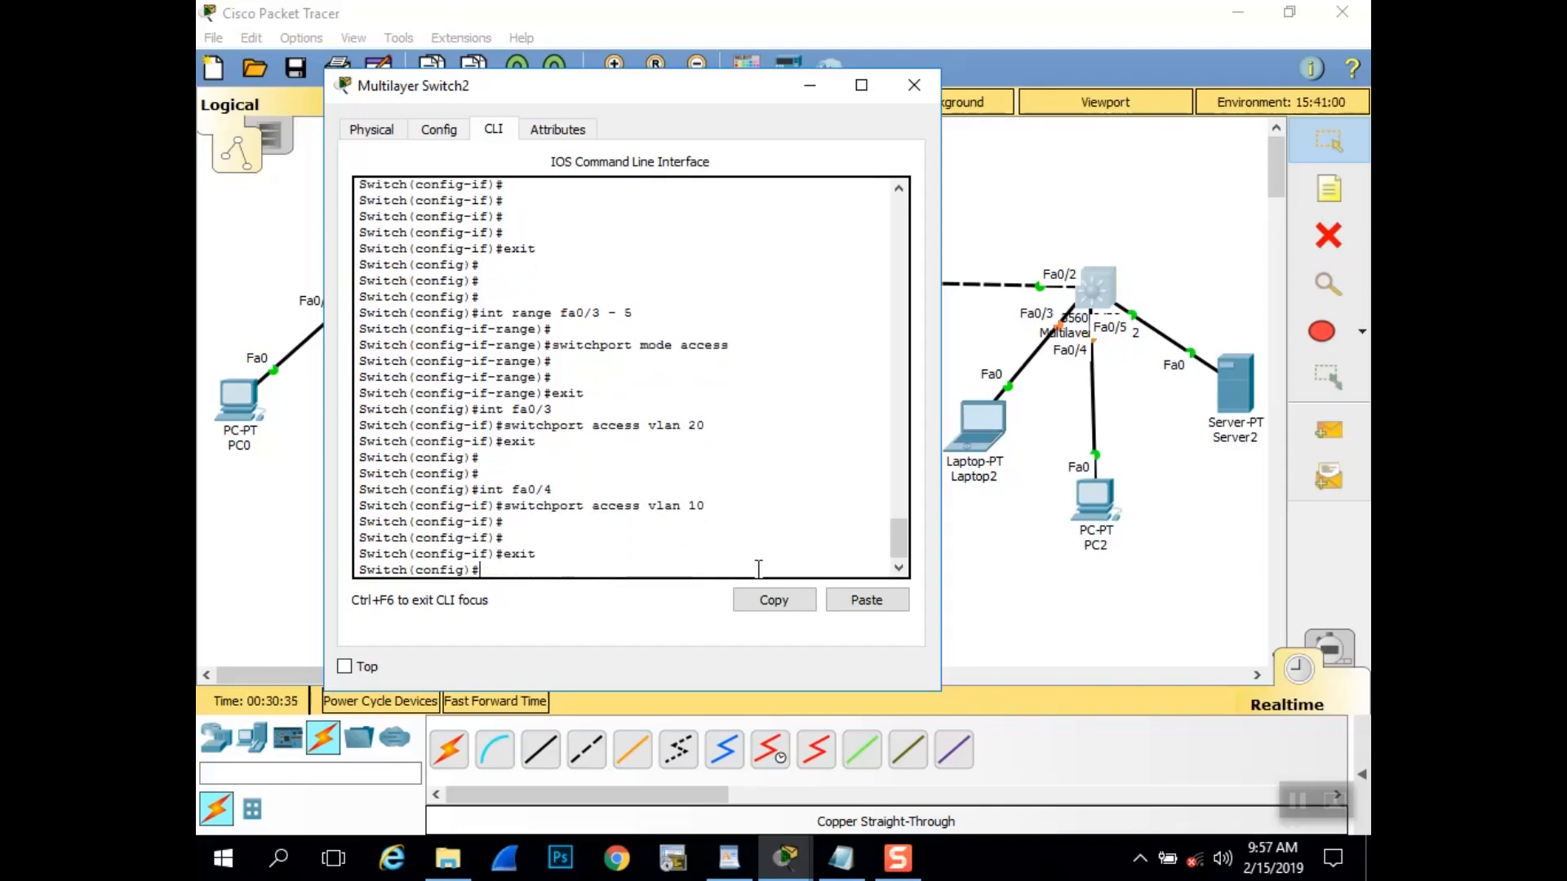
- Assign port fa0/5 on Multilayer Switch2 to access VLAN 30 and exit the interface configuration
type("int fa0/5")
key("Return")
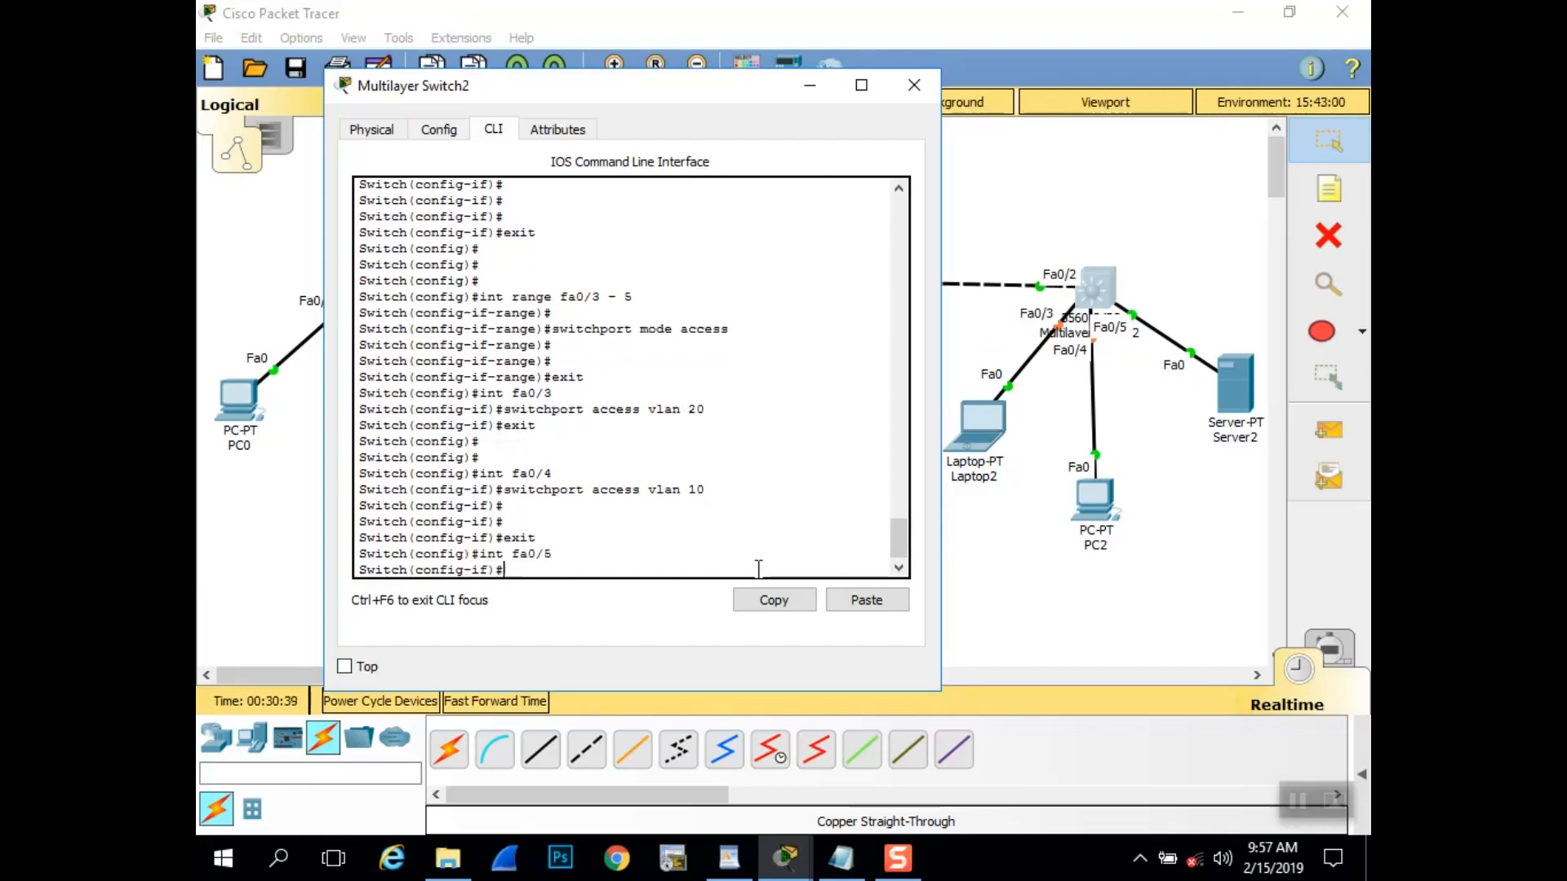
type("switchport access")
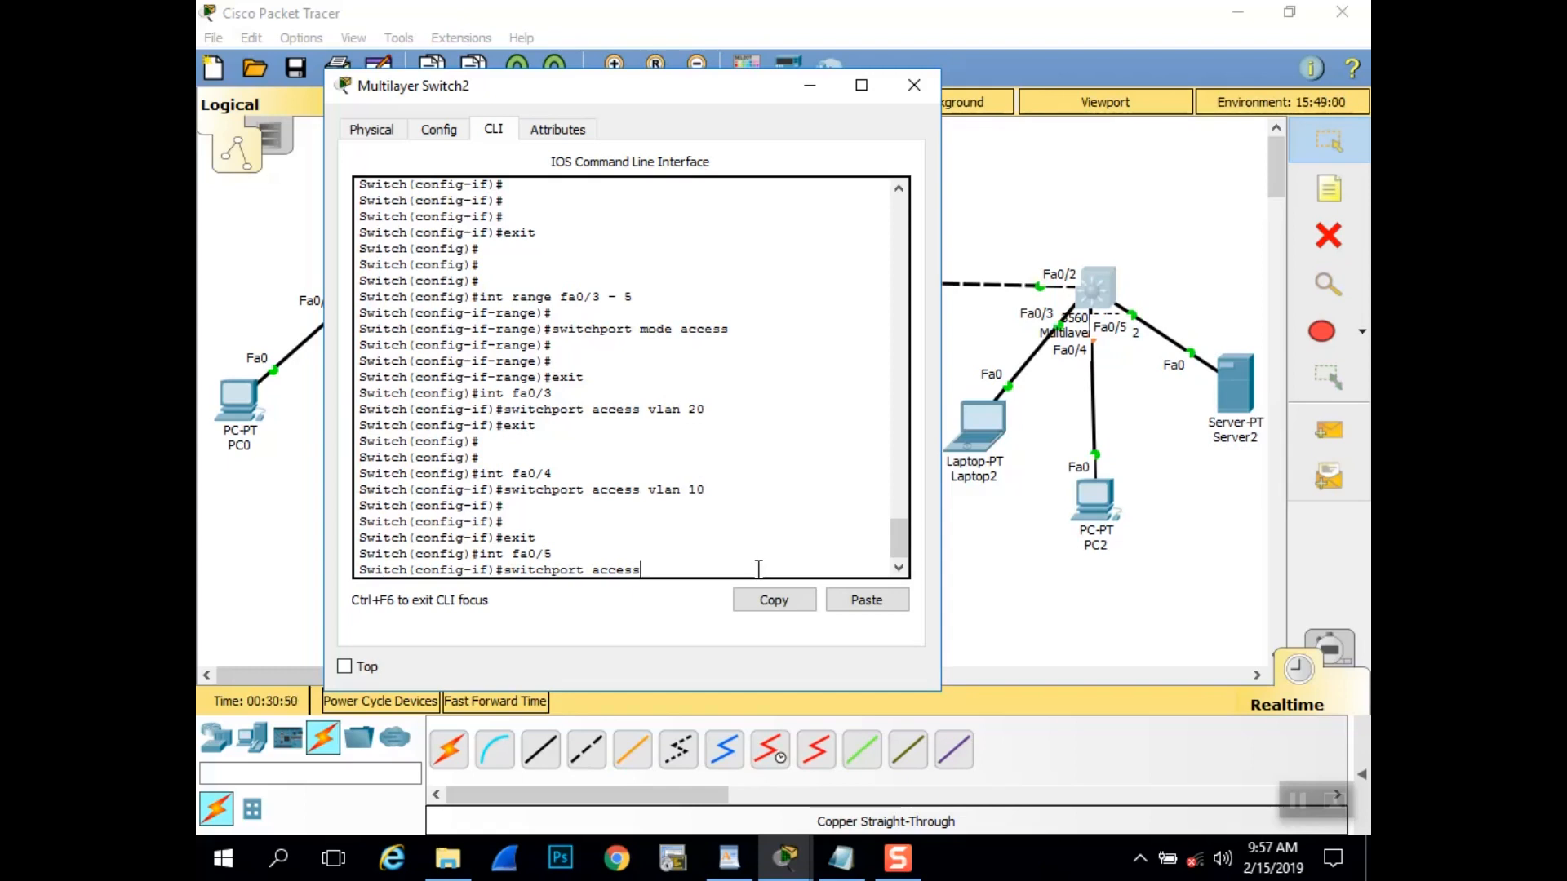
type("vlan 30")
key("Return")
key("Return")
key("Return")
type("exit")
key("Return")
key("Return")
key("Return")
key("Return")
key("Return")
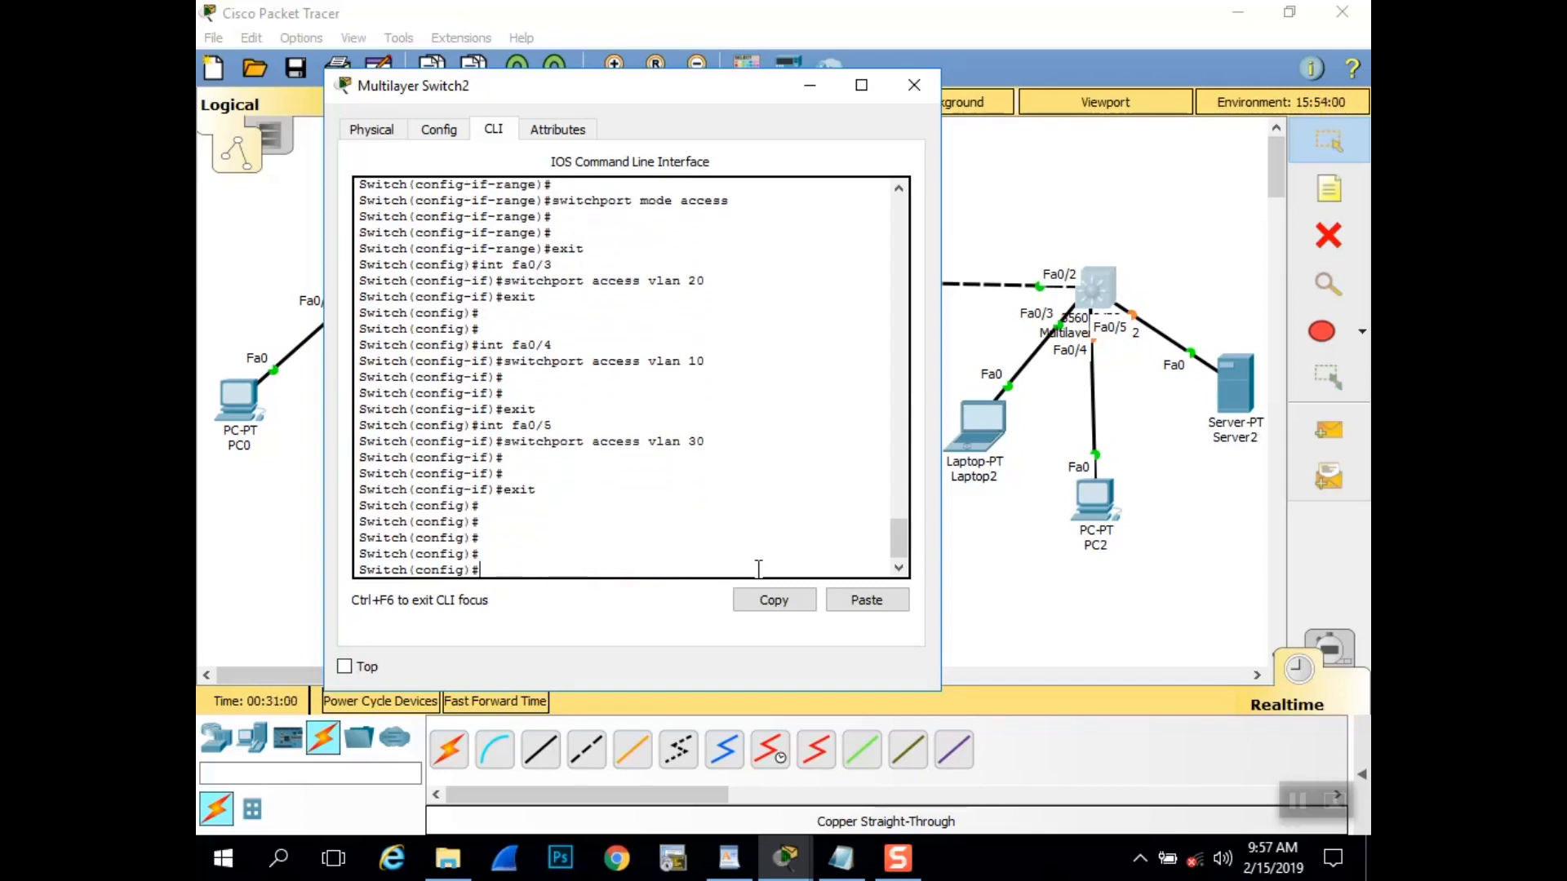
- Show the trunk interfaces of Multilayer Switch2 from configuration mode and examine the Fa0/2 entry
type("do show in")
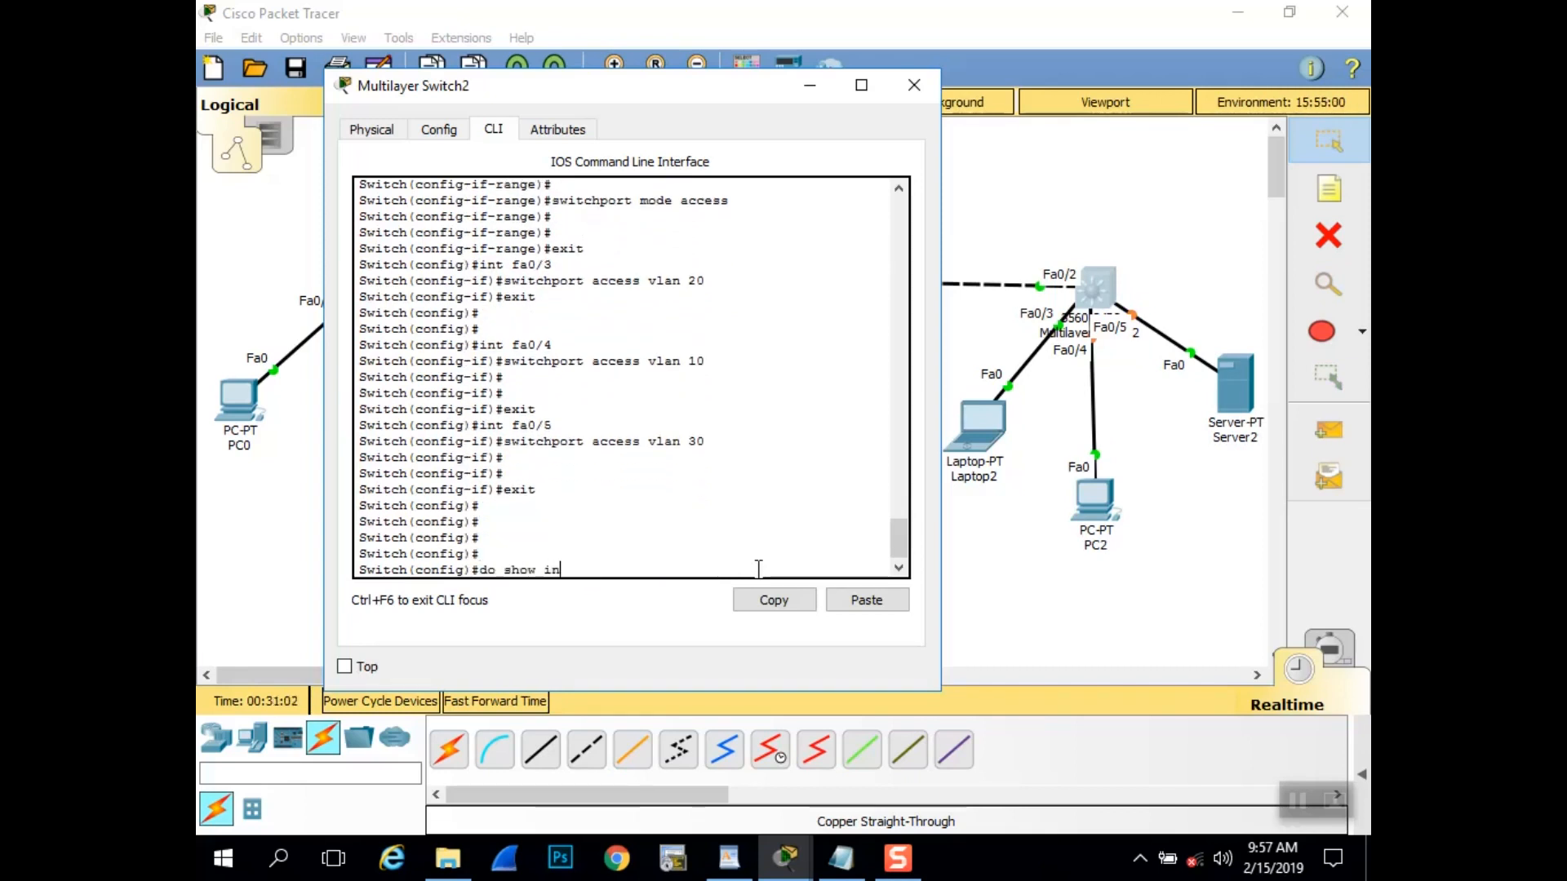
type("terface tru")
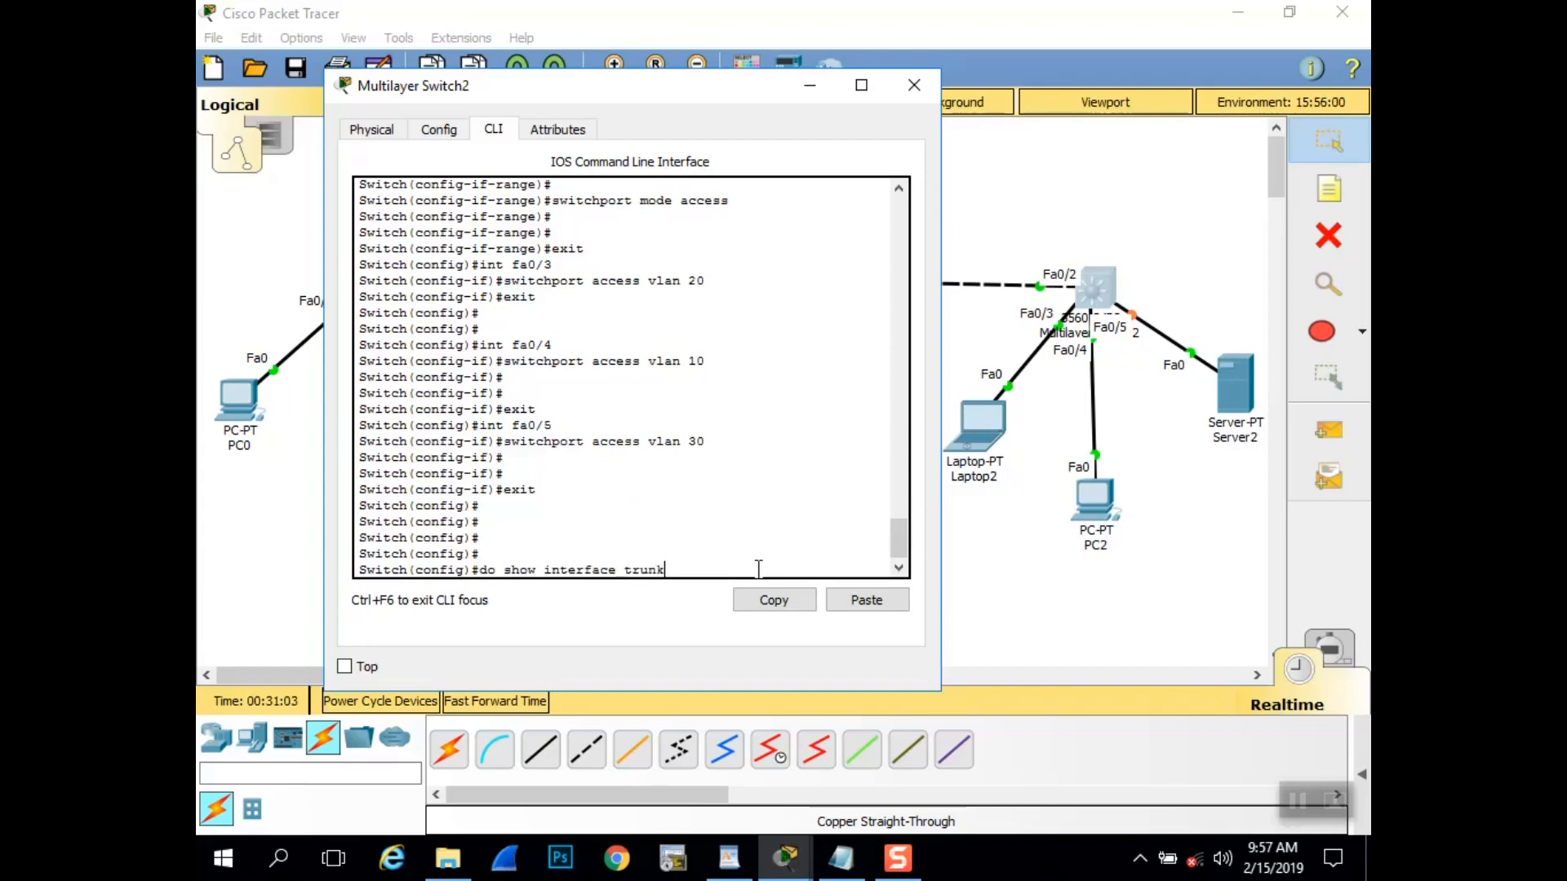
type("nk")
key("Return")
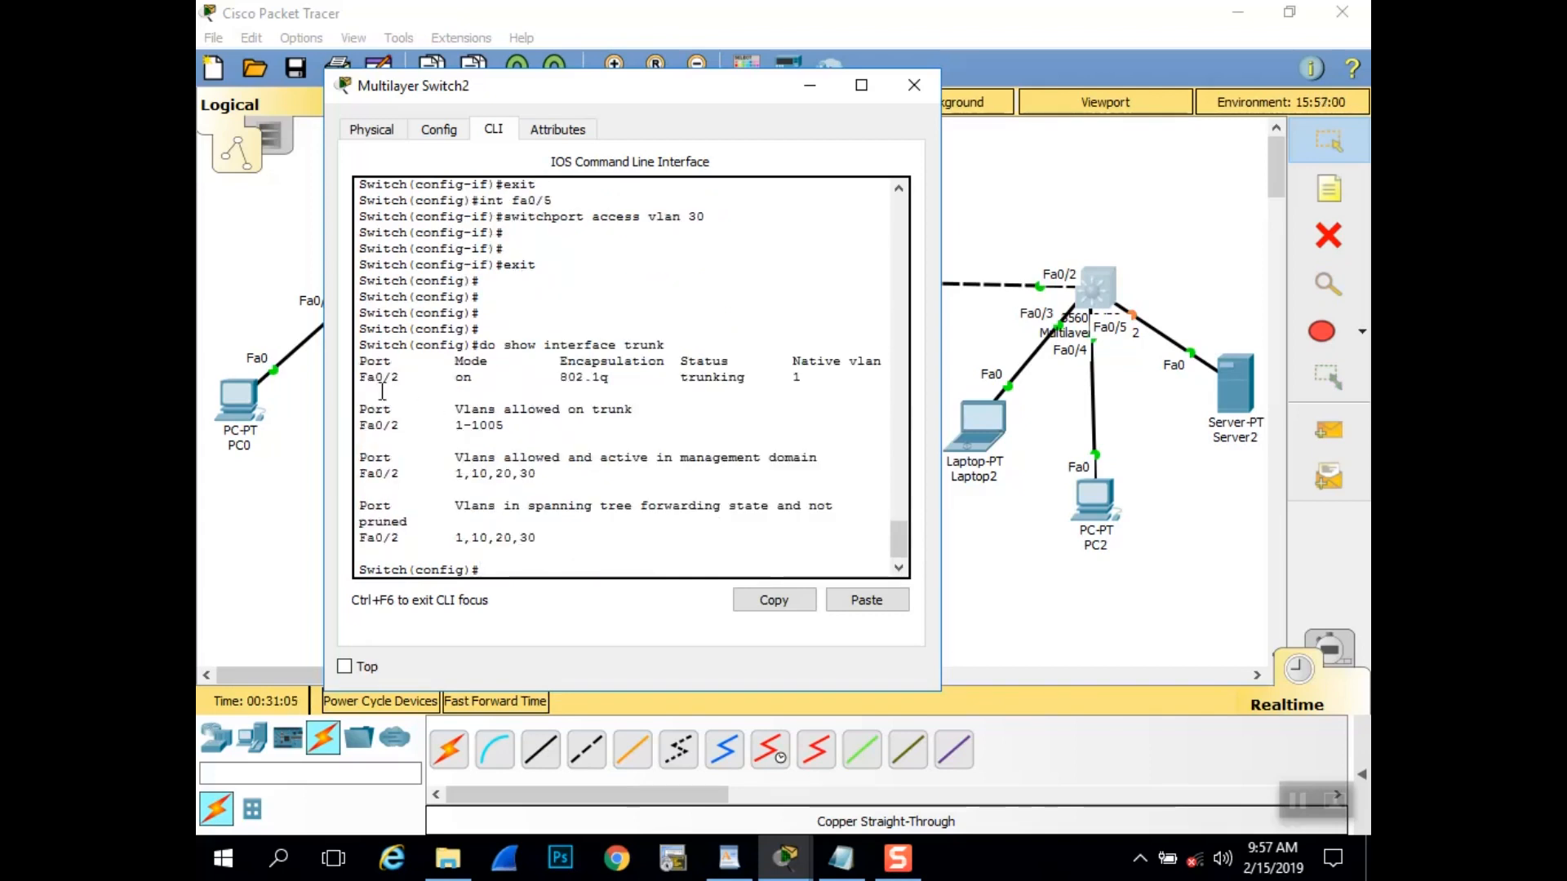
left_click_drag(356, 380, 869, 384)
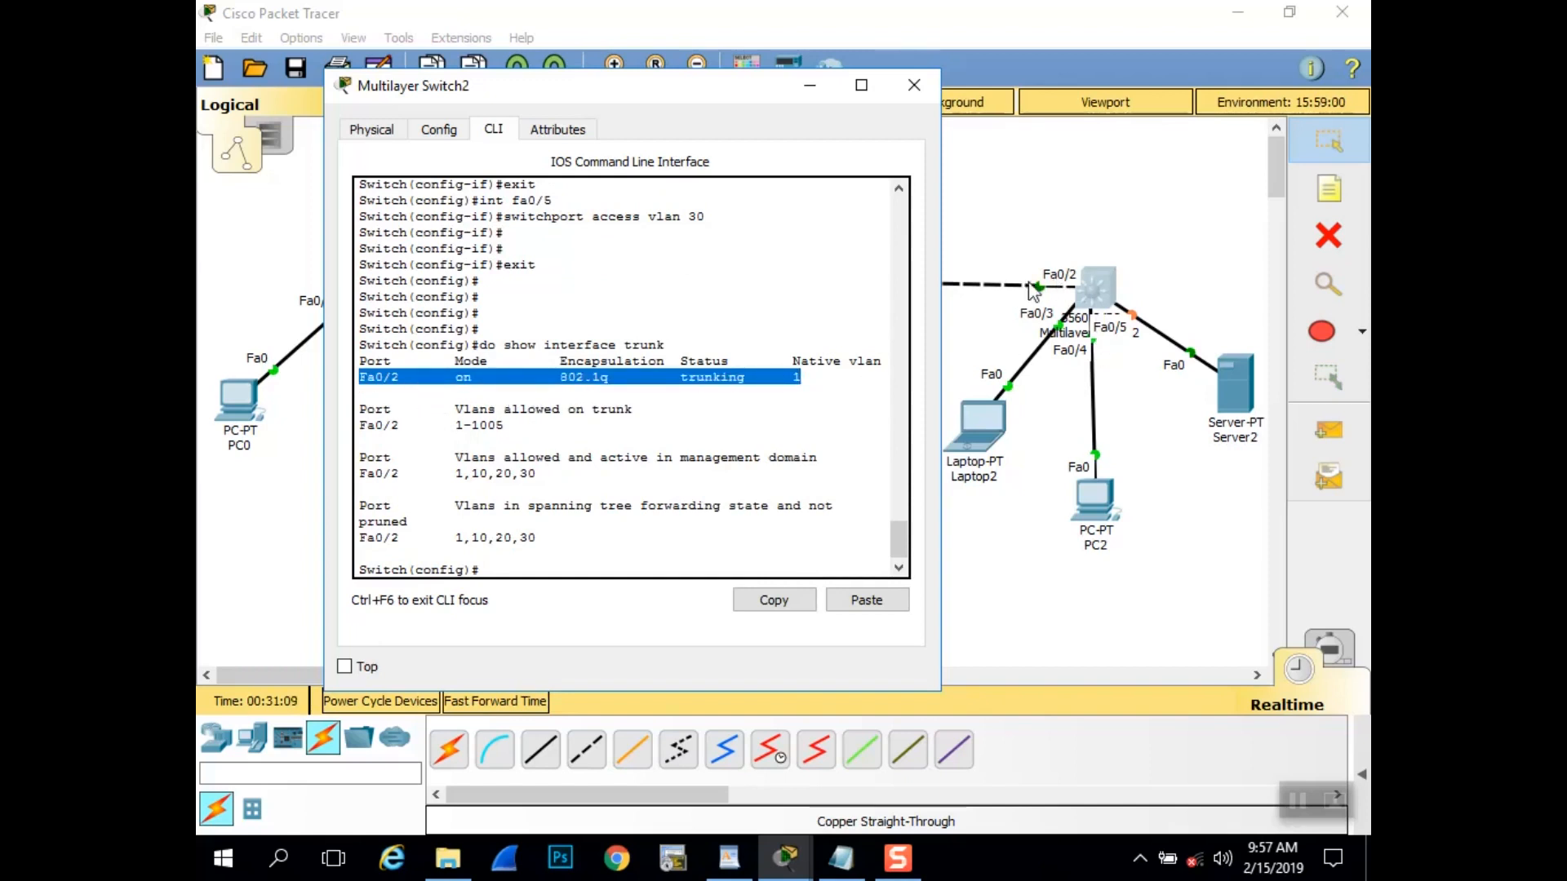
left_click(843, 395)
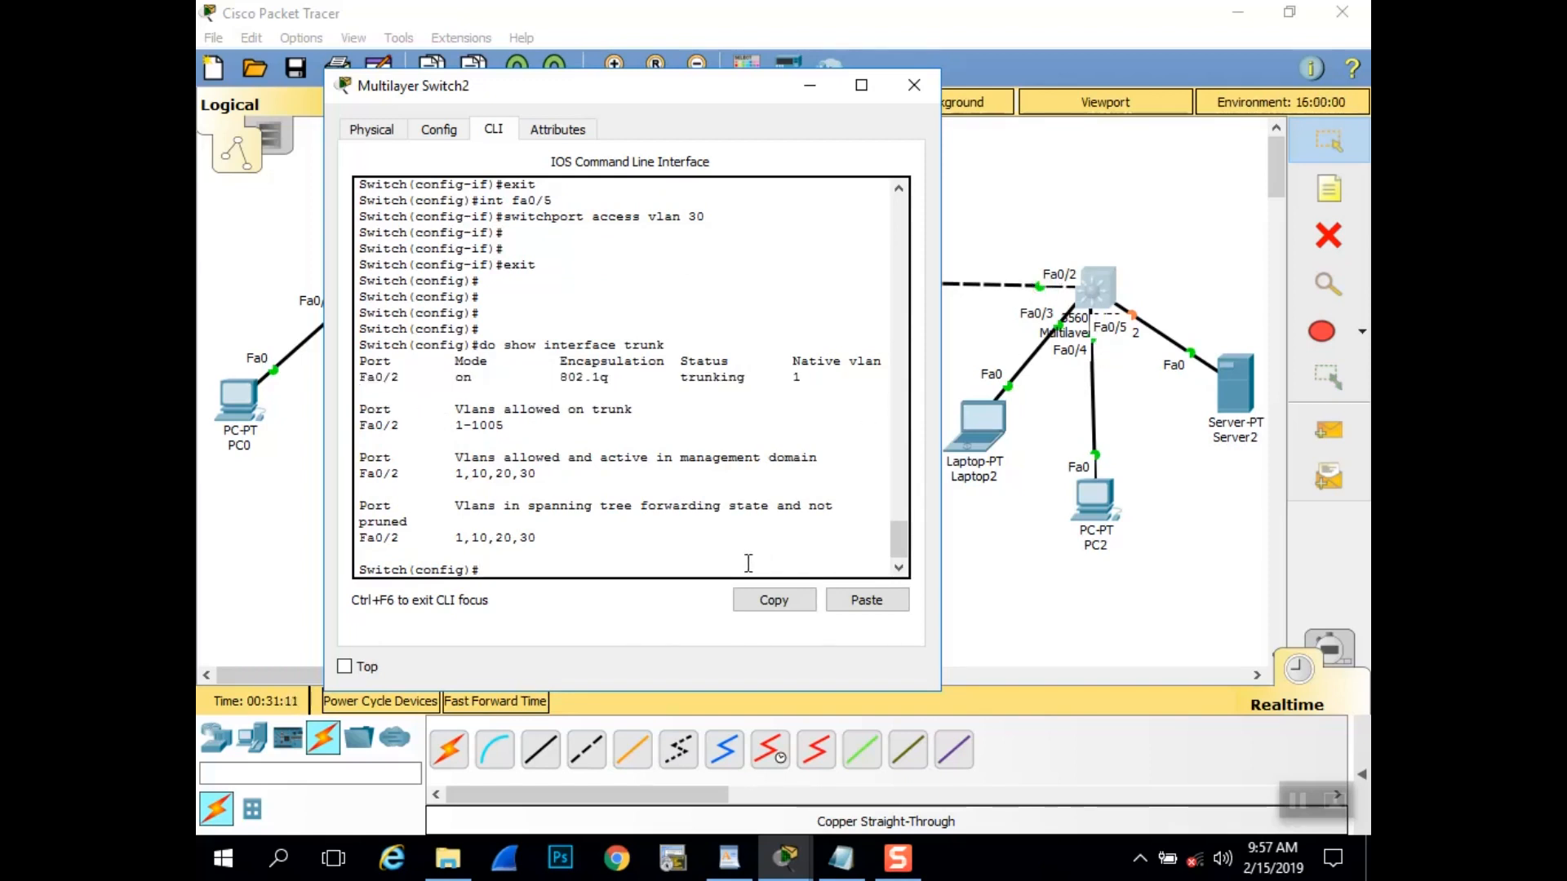
key("Return")
key("Return")
key("Return")
key("Return")
key("Return")
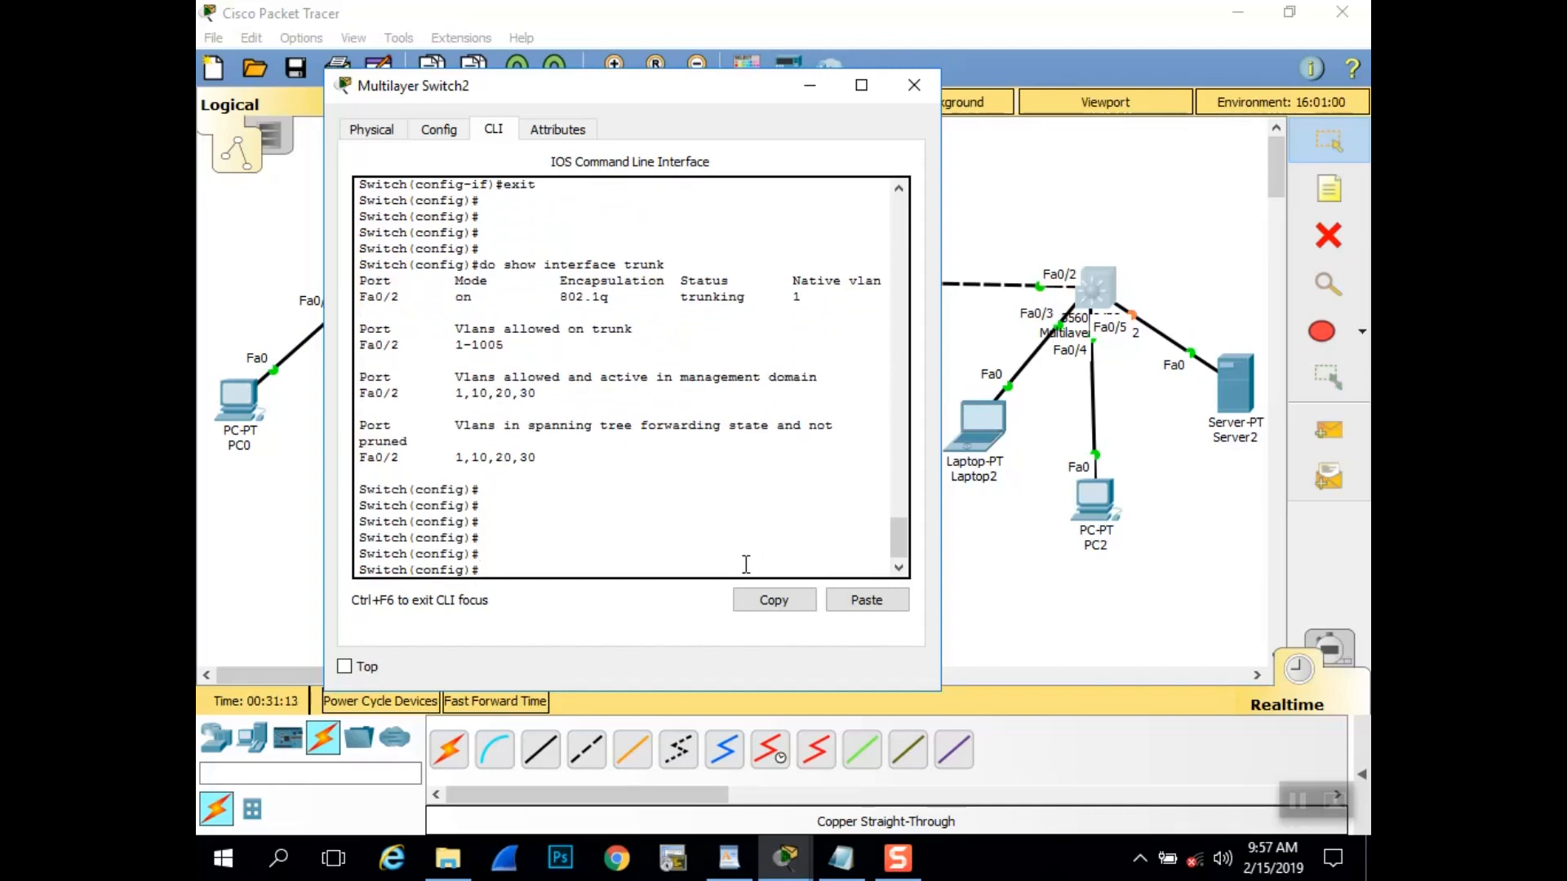
- Show the brief VLAN table of Multilayer Switch2 and examine the port assignments of VLANs 10, 20 and 30
type("do show vlan brief")
key("Return")
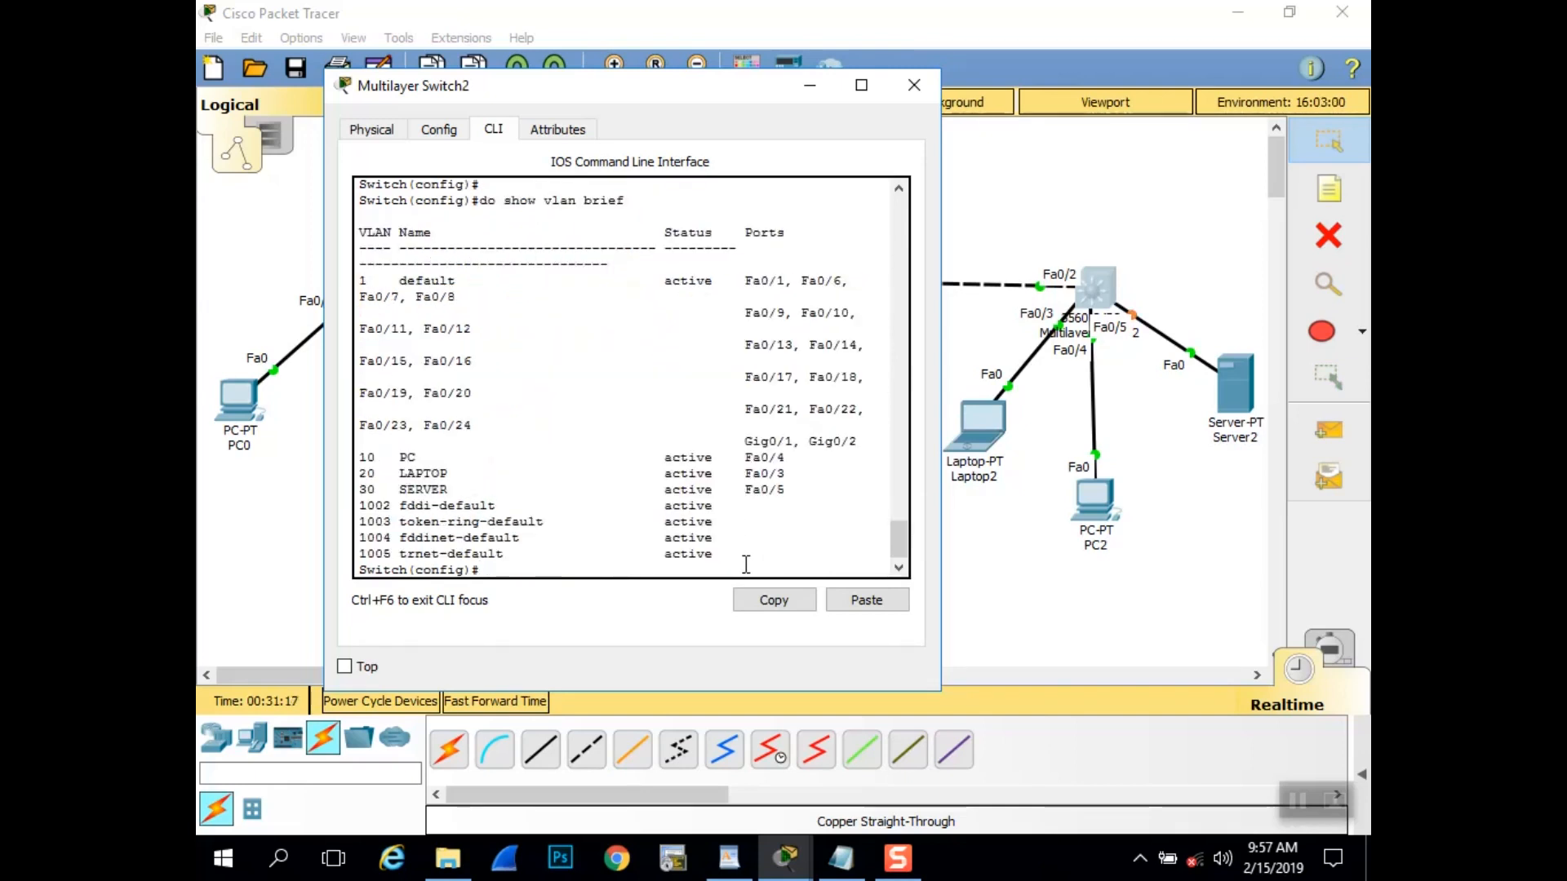
left_click_drag(385, 457, 836, 492)
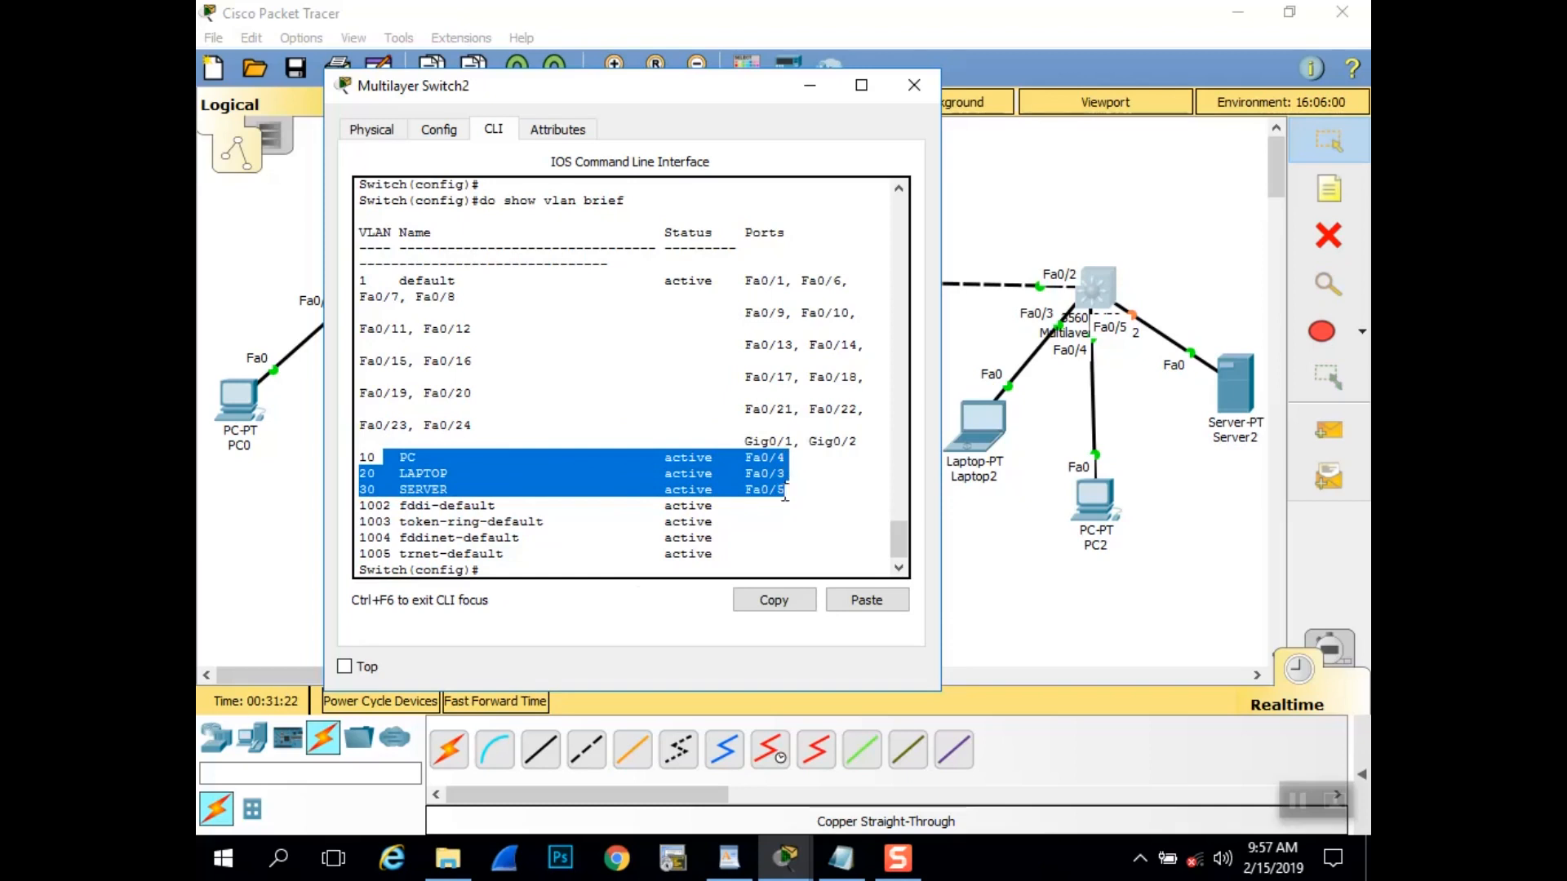
left_click(714, 566)
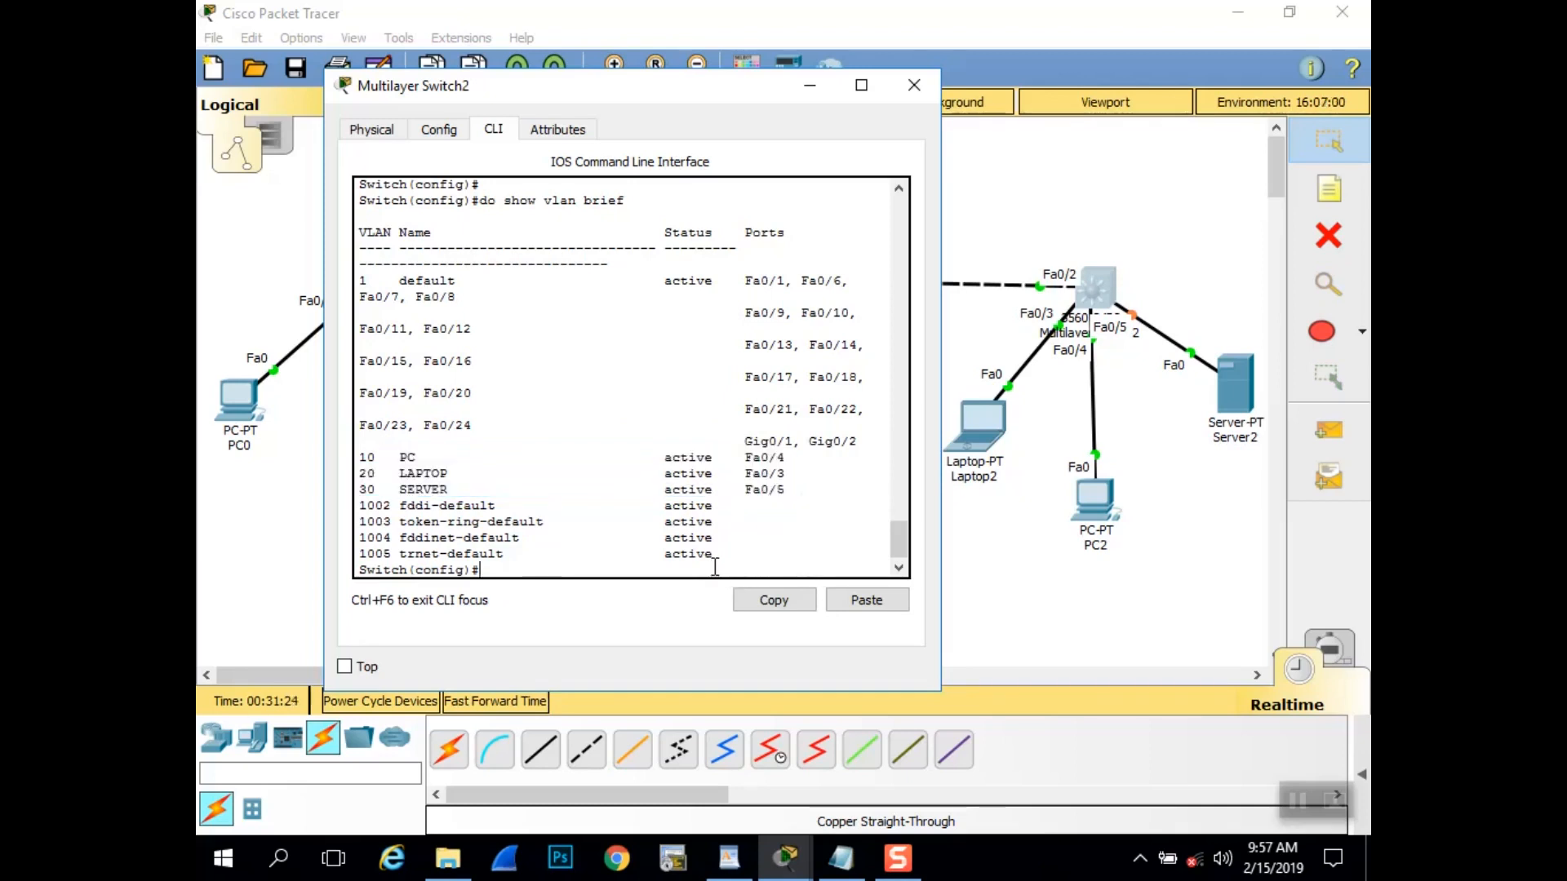
- Leave global configuration mode on Multilayer Switch2 and minimize its window to reveal the topology
type("exit")
key("Return")
key("Return")
key("Return")
key("Return")
key("Return")
key("Return")
key("Return")
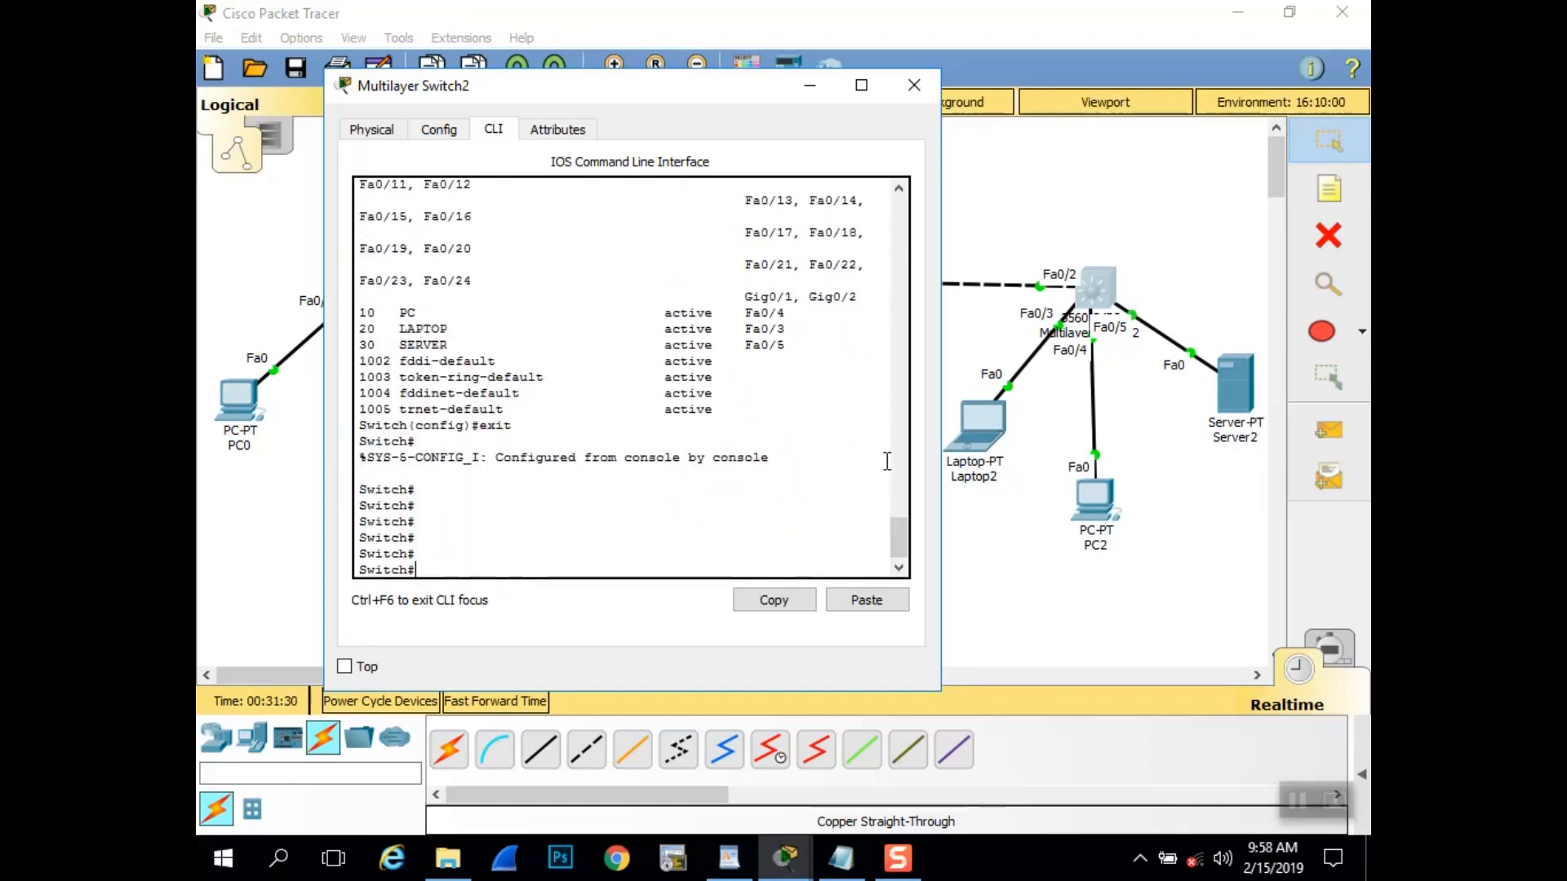
key("Return")
key("Return")
key("Return")
key("Return")
key("Return")
key("Return")
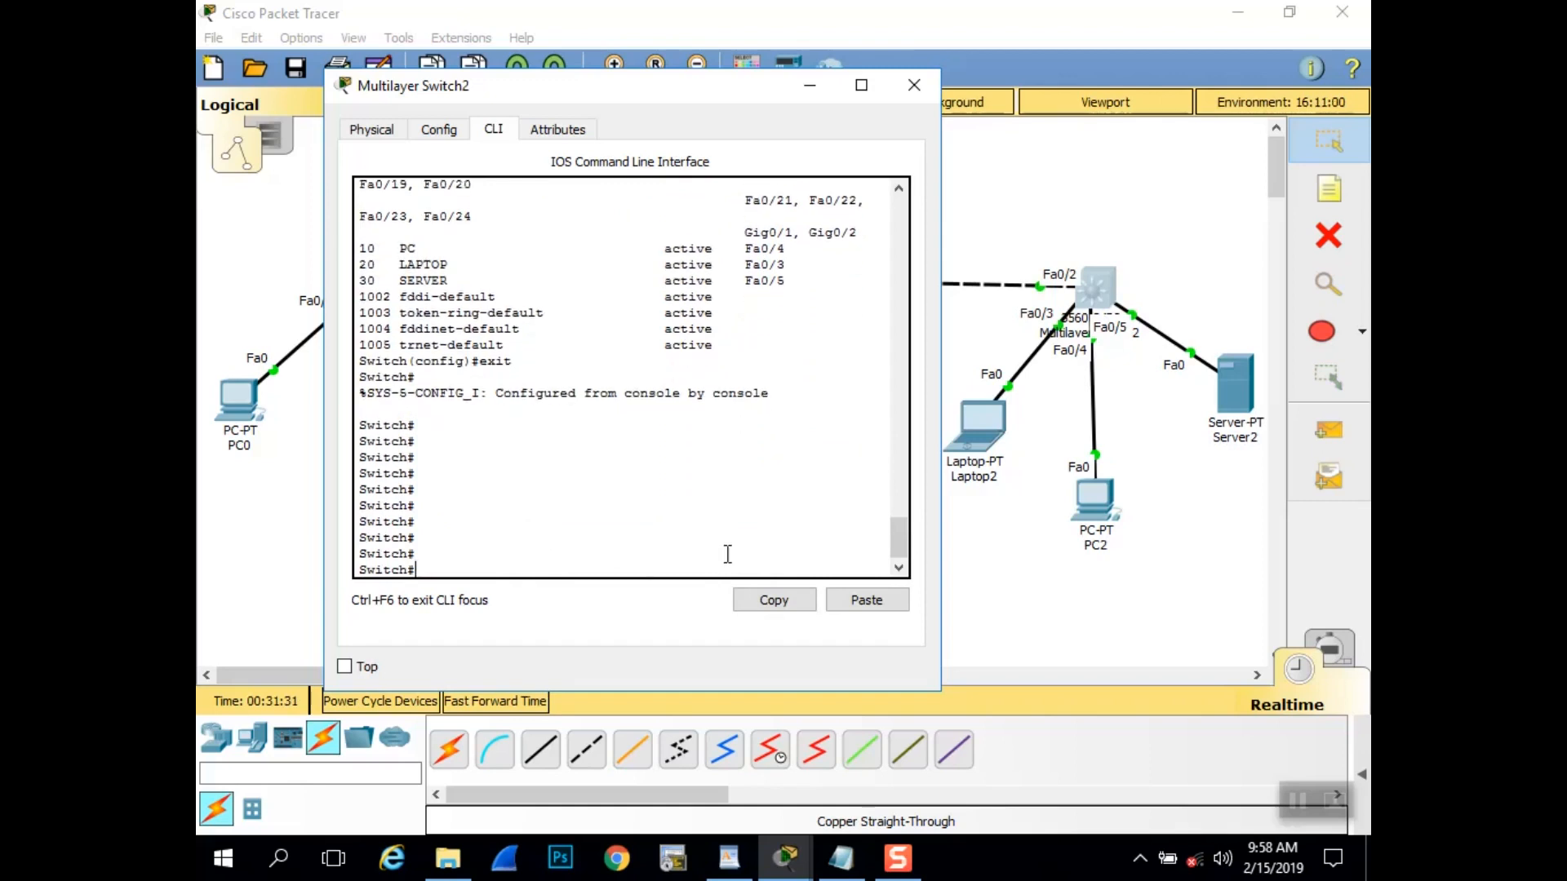
left_click(804, 85)
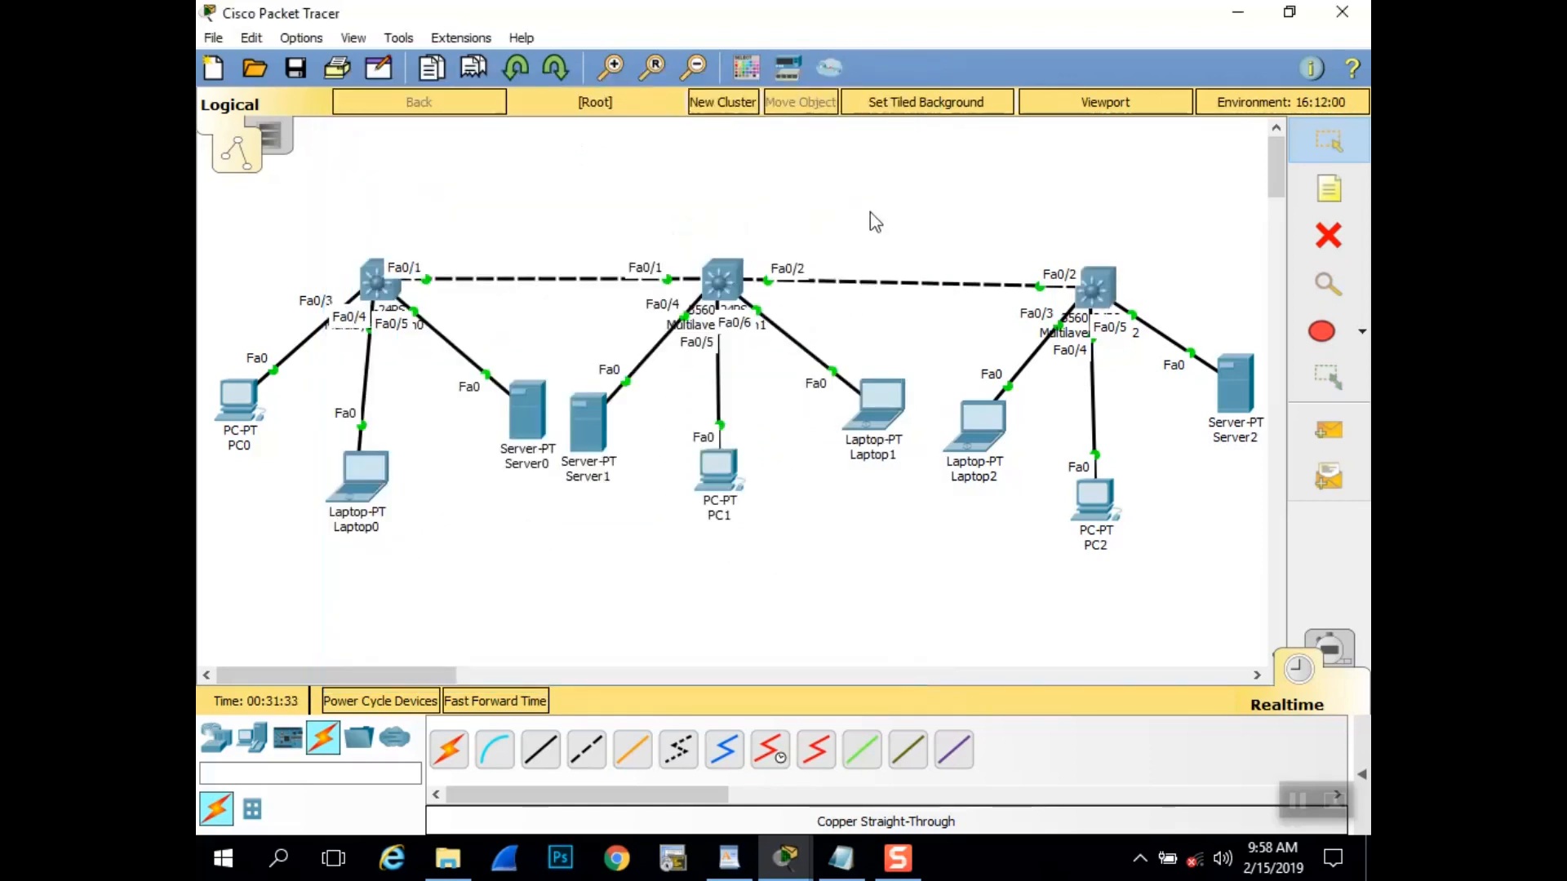
- Switch to Notepad to review the VTP checklist, and minimize both Notepad and Packet Tracer
left_click(851, 858)
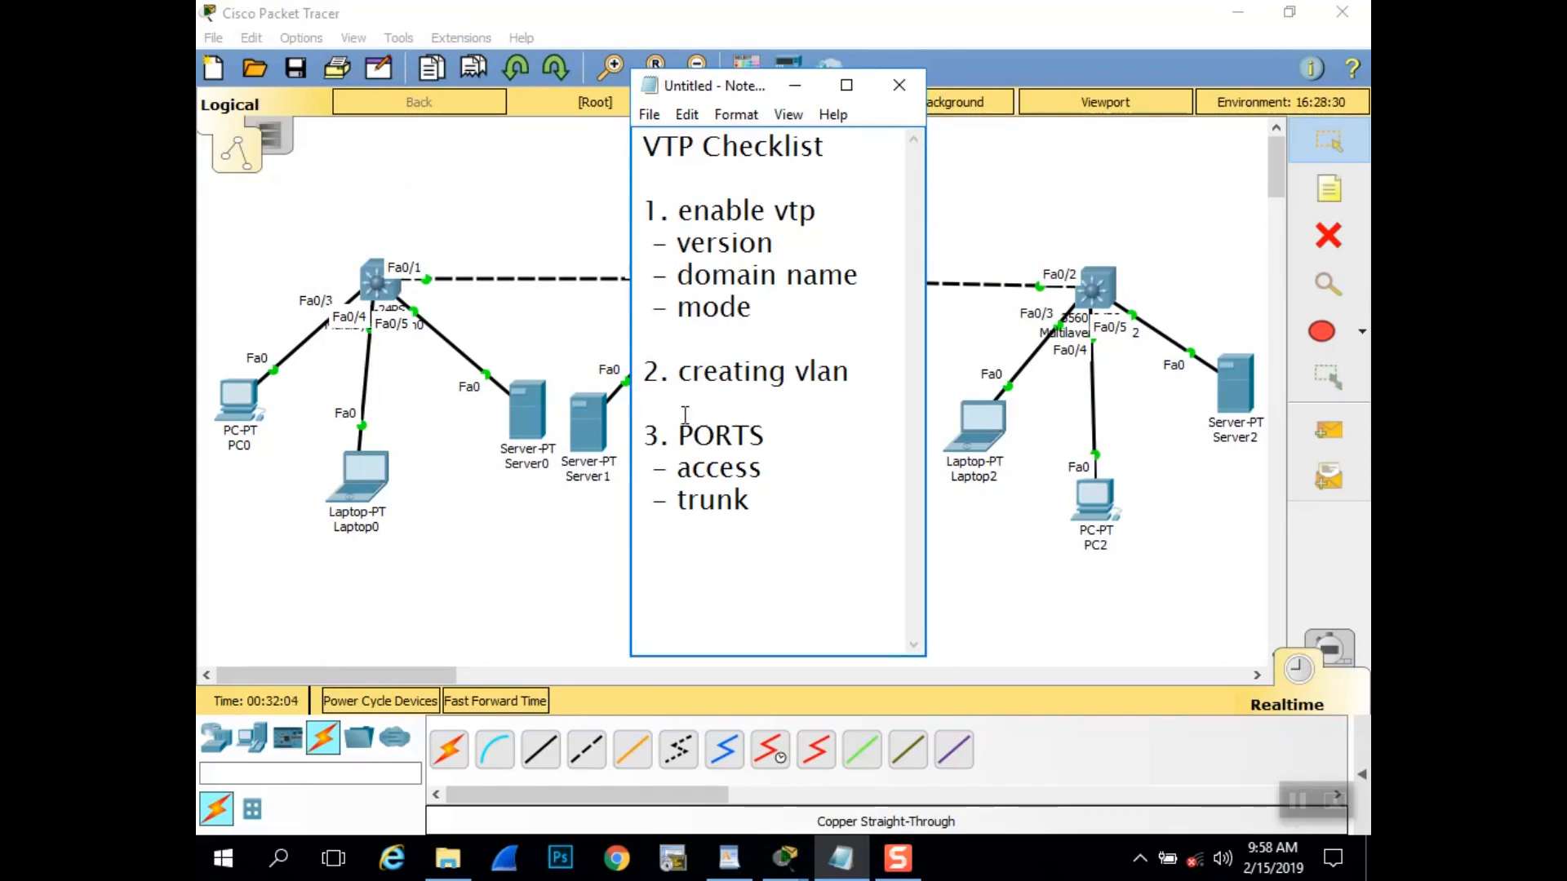
left_click(800, 492)
left_click(797, 88)
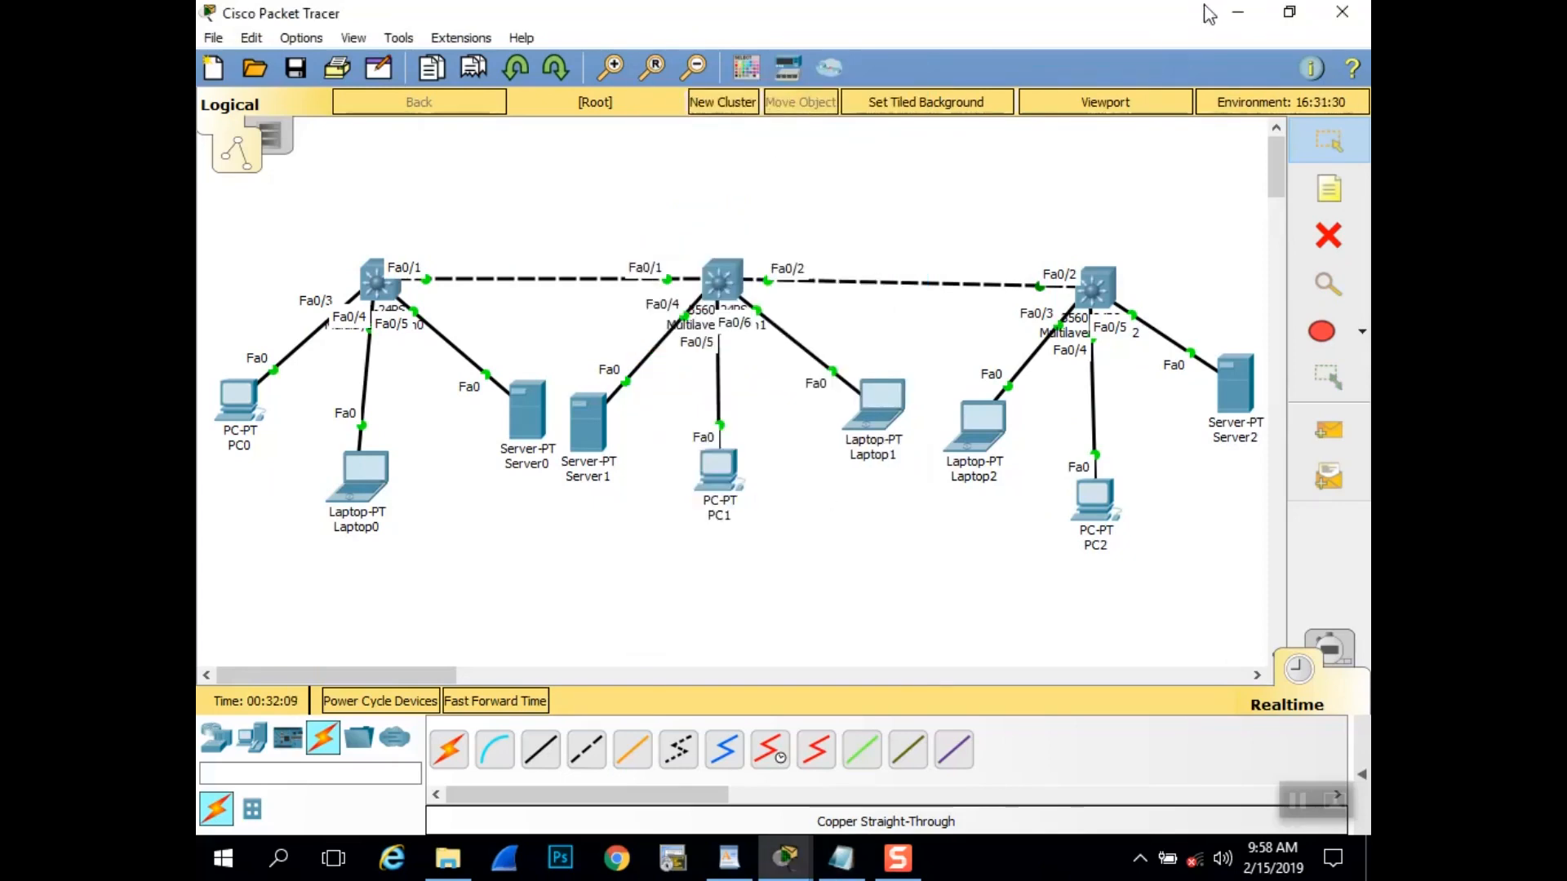
left_click(1238, 13)
left_click(1086, 86)
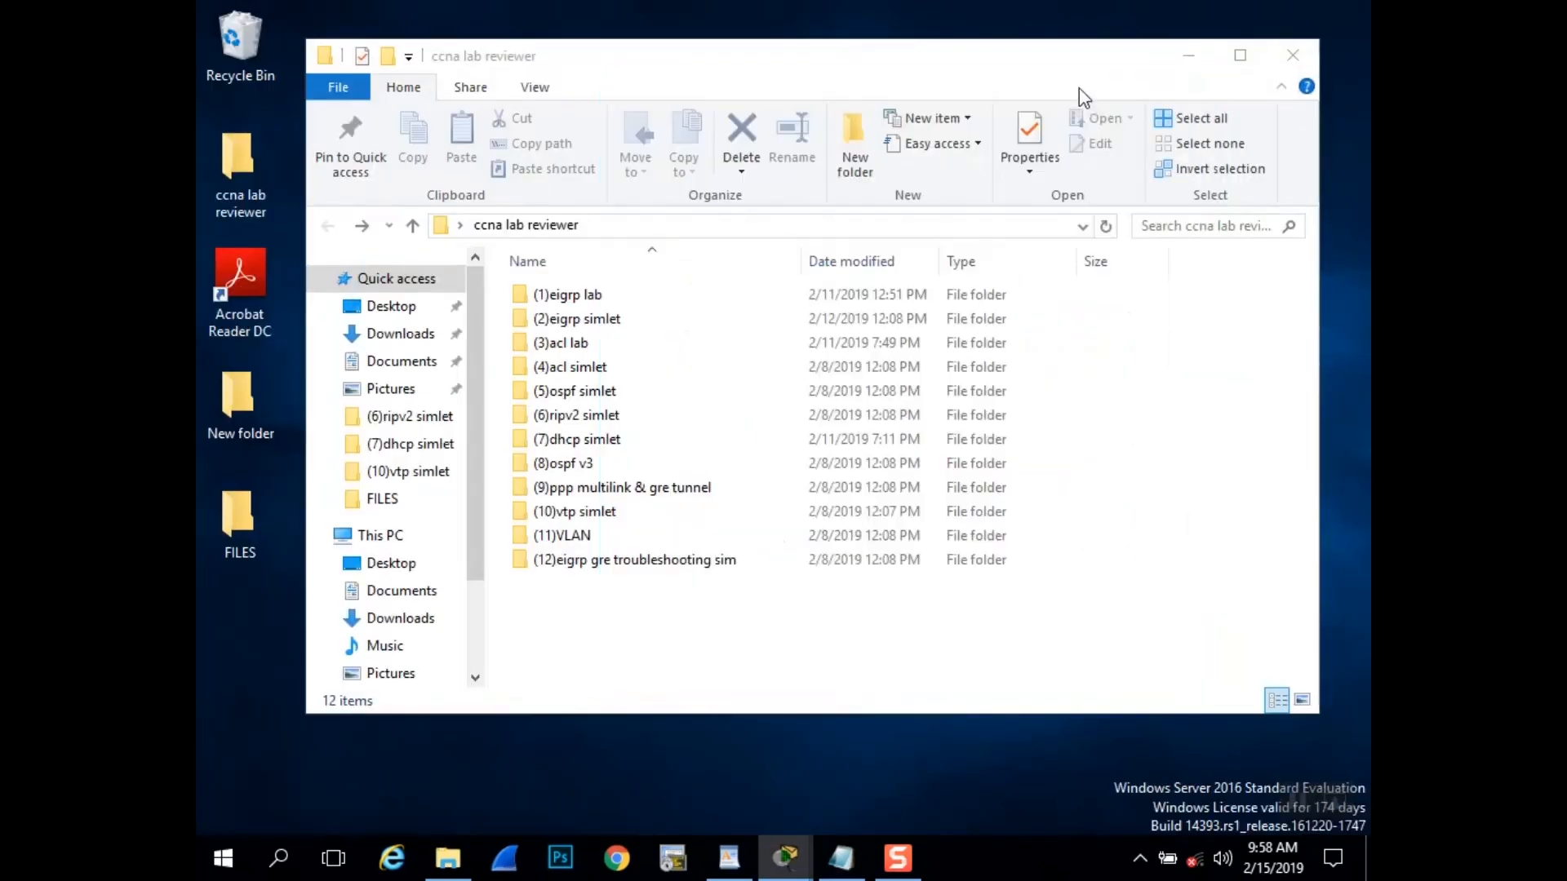
- Close the two leftover Multilayer Switch windows and bring up the 9tut.com_CCNA_vtp_sim.pka topology in Packet Tracer
double_click(629, 517)
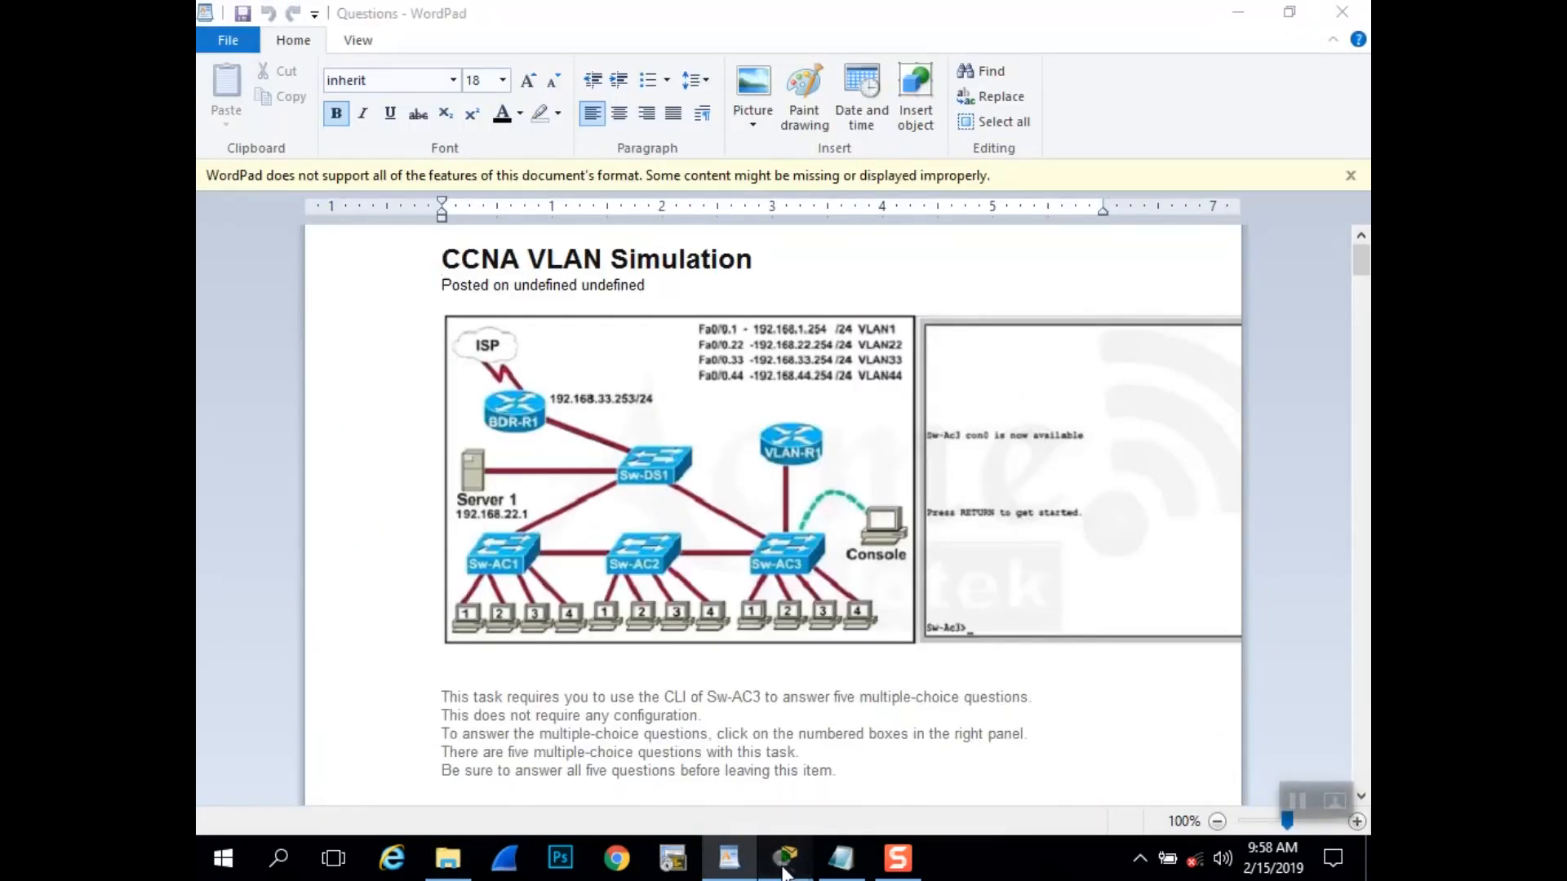
mouse_move(785, 856)
left_click(1005, 662)
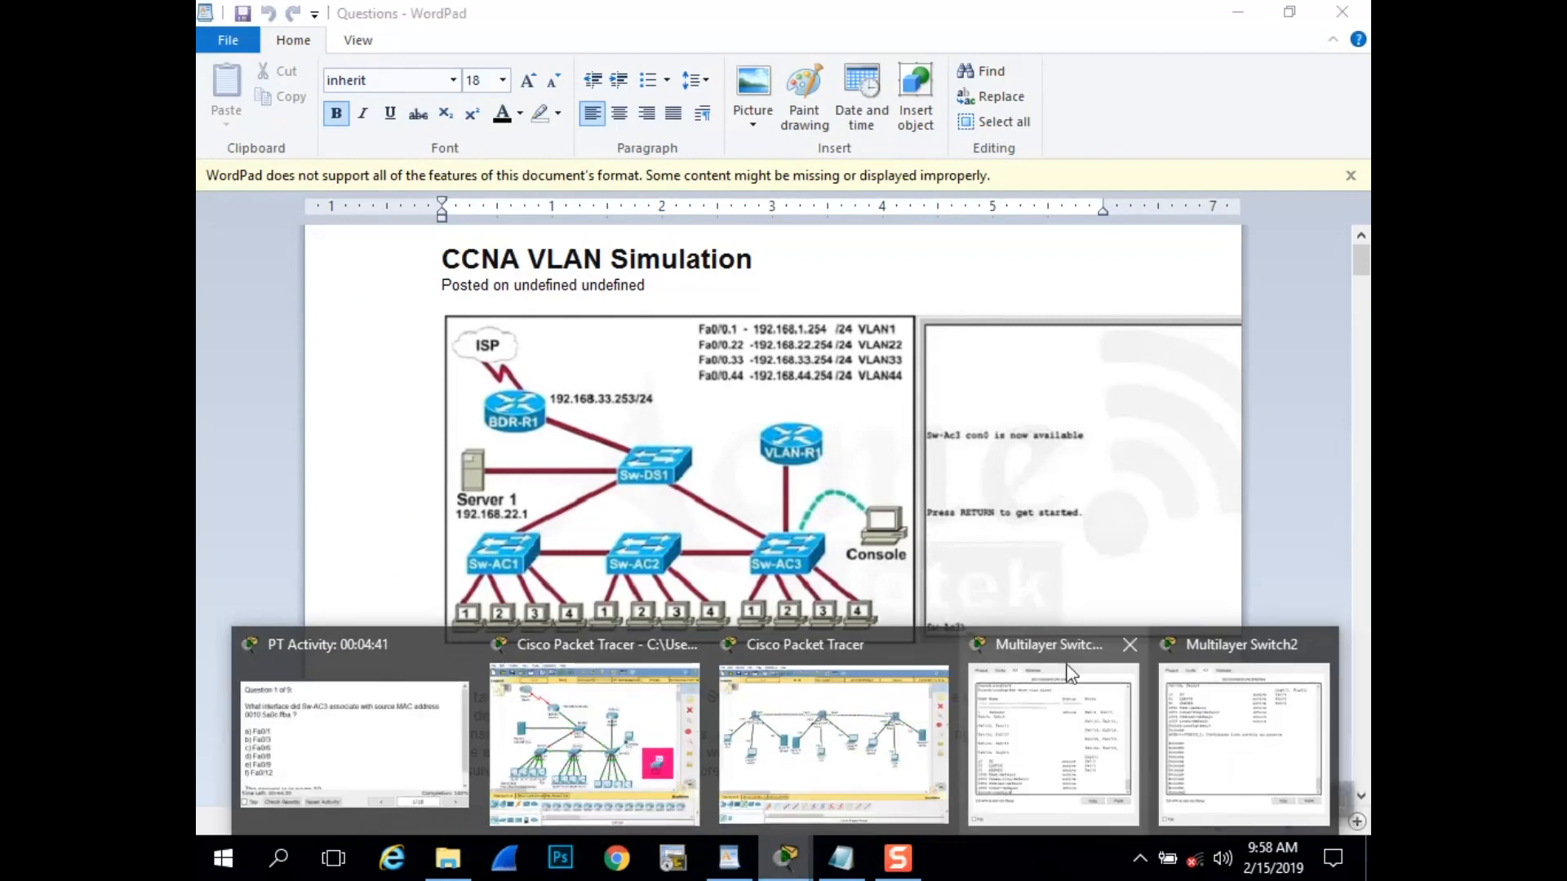
left_click(1129, 645)
left_click(1216, 645)
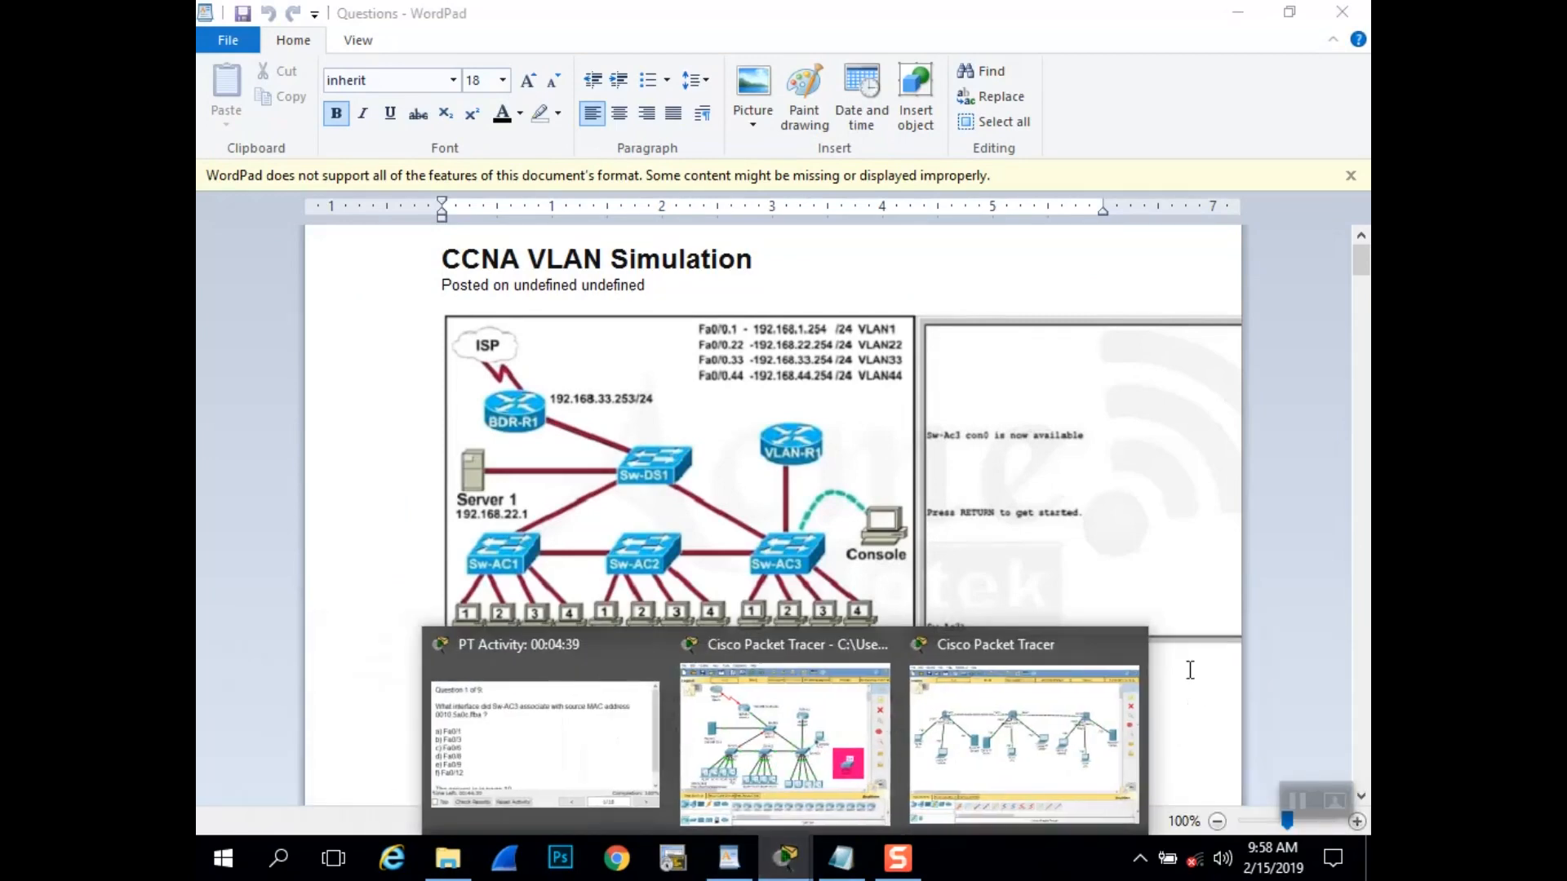
left_click(761, 658)
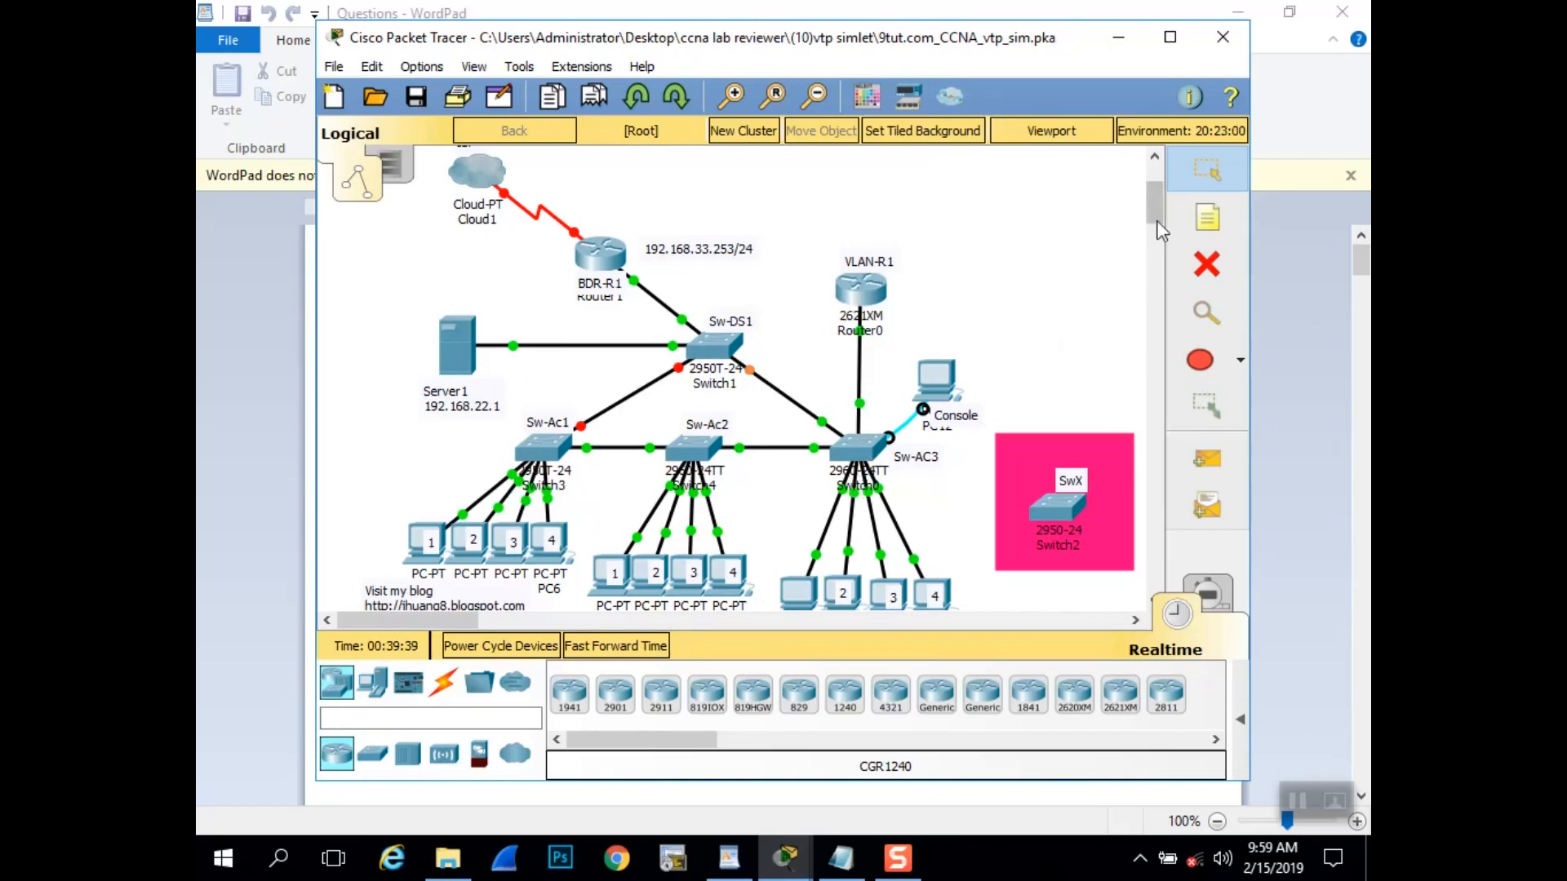
- Switch to the Questions document in WordPad and read Question 1 about source MAC address 0010.5a0c.ffba
left_click(739, 858)
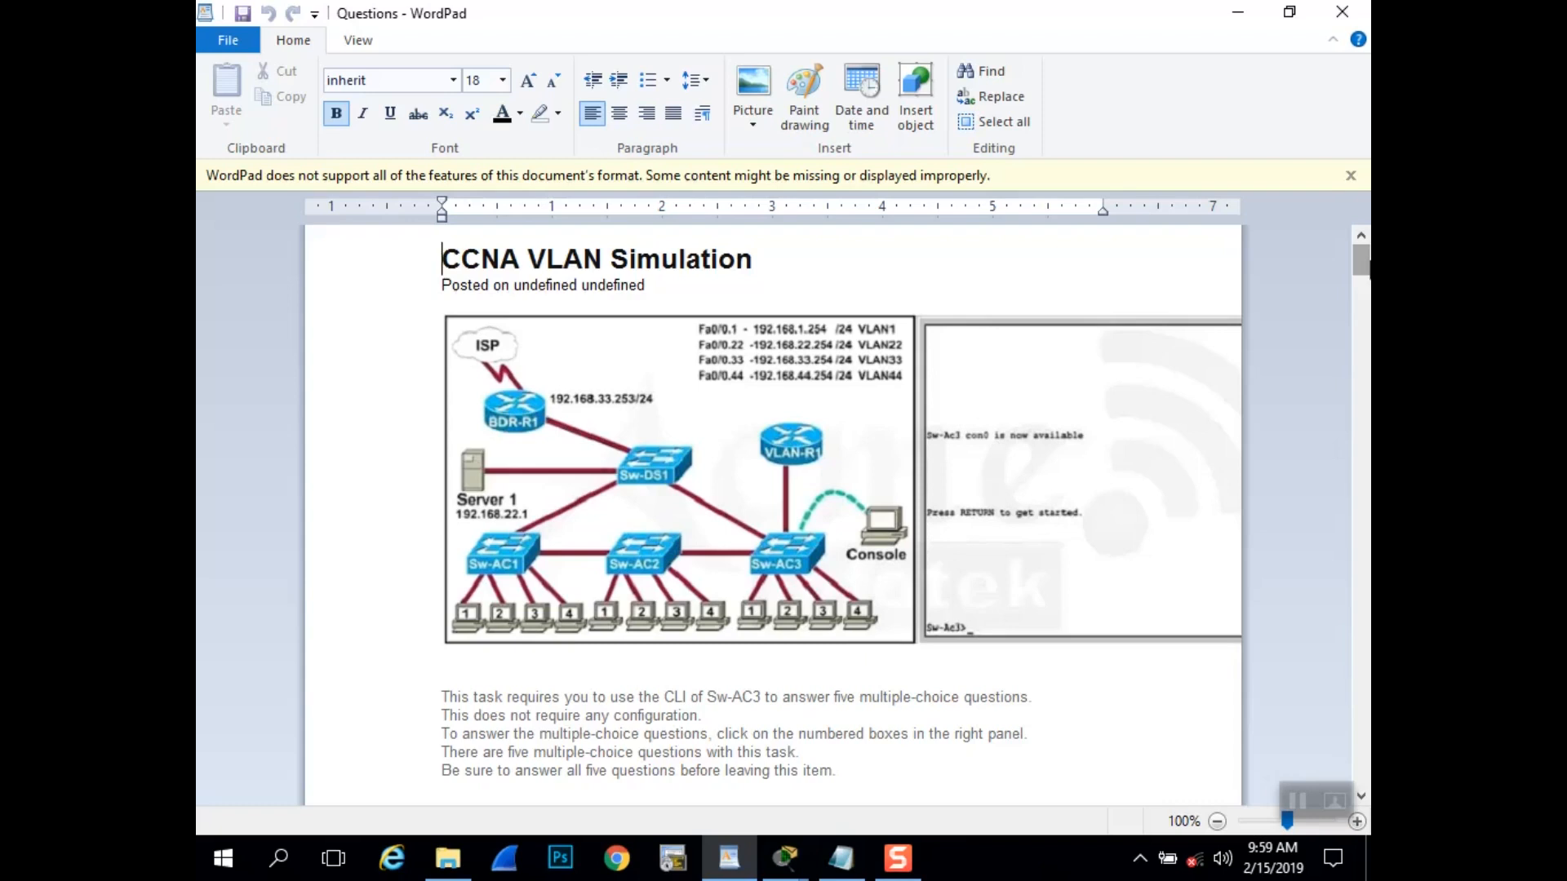
left_click_drag(1370, 262, 1369, 275)
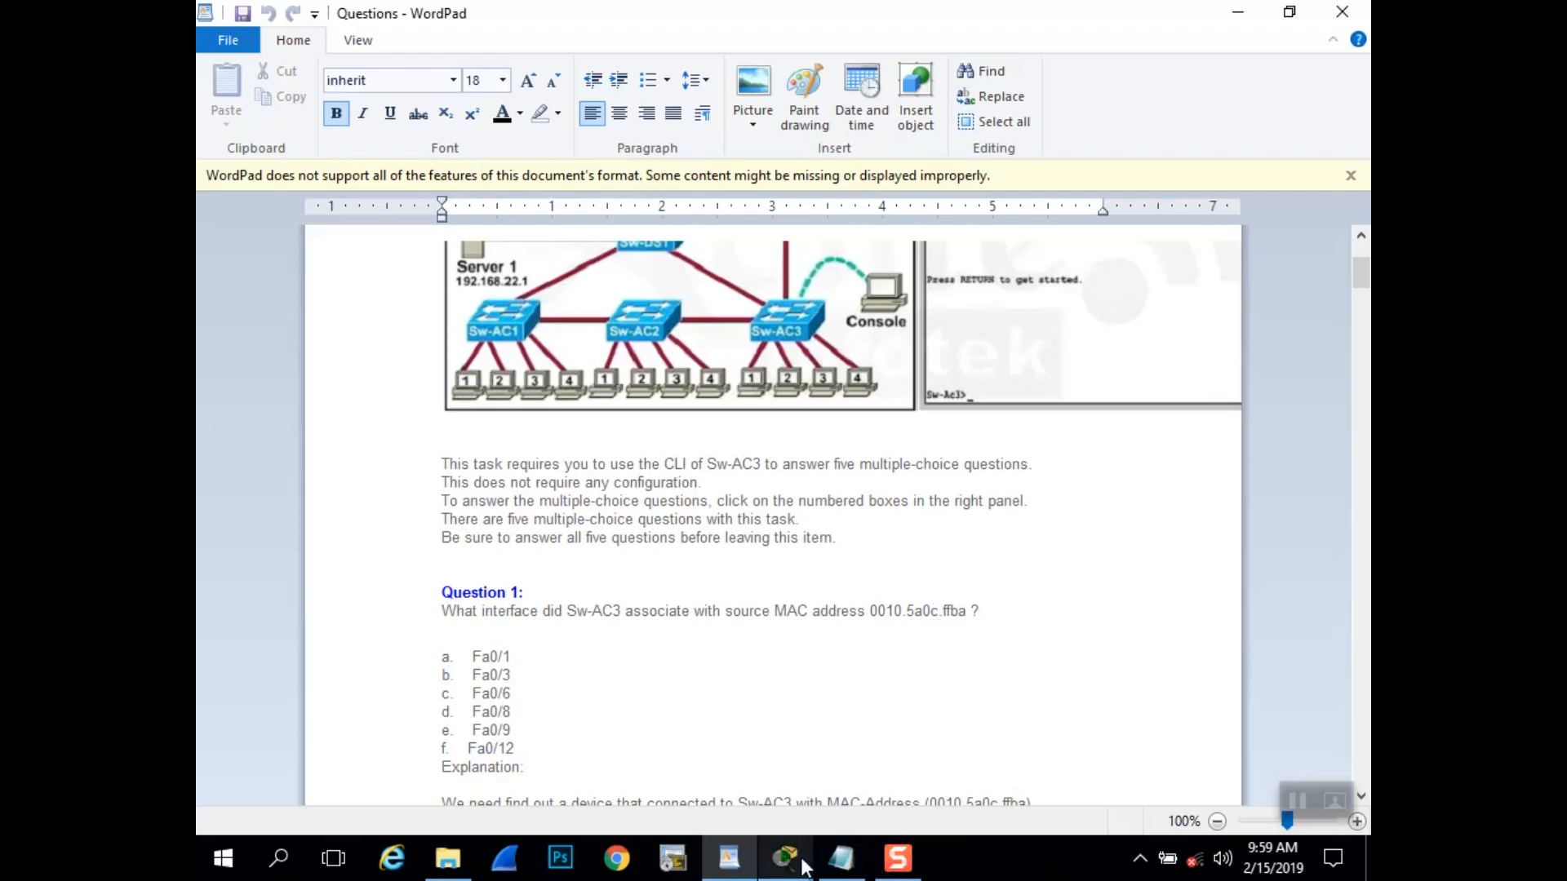
- Switch back to the Packet Tracer topology, open the command line of switch Sw-AC3 and enter privileged mode with en
mouse_move(801, 863)
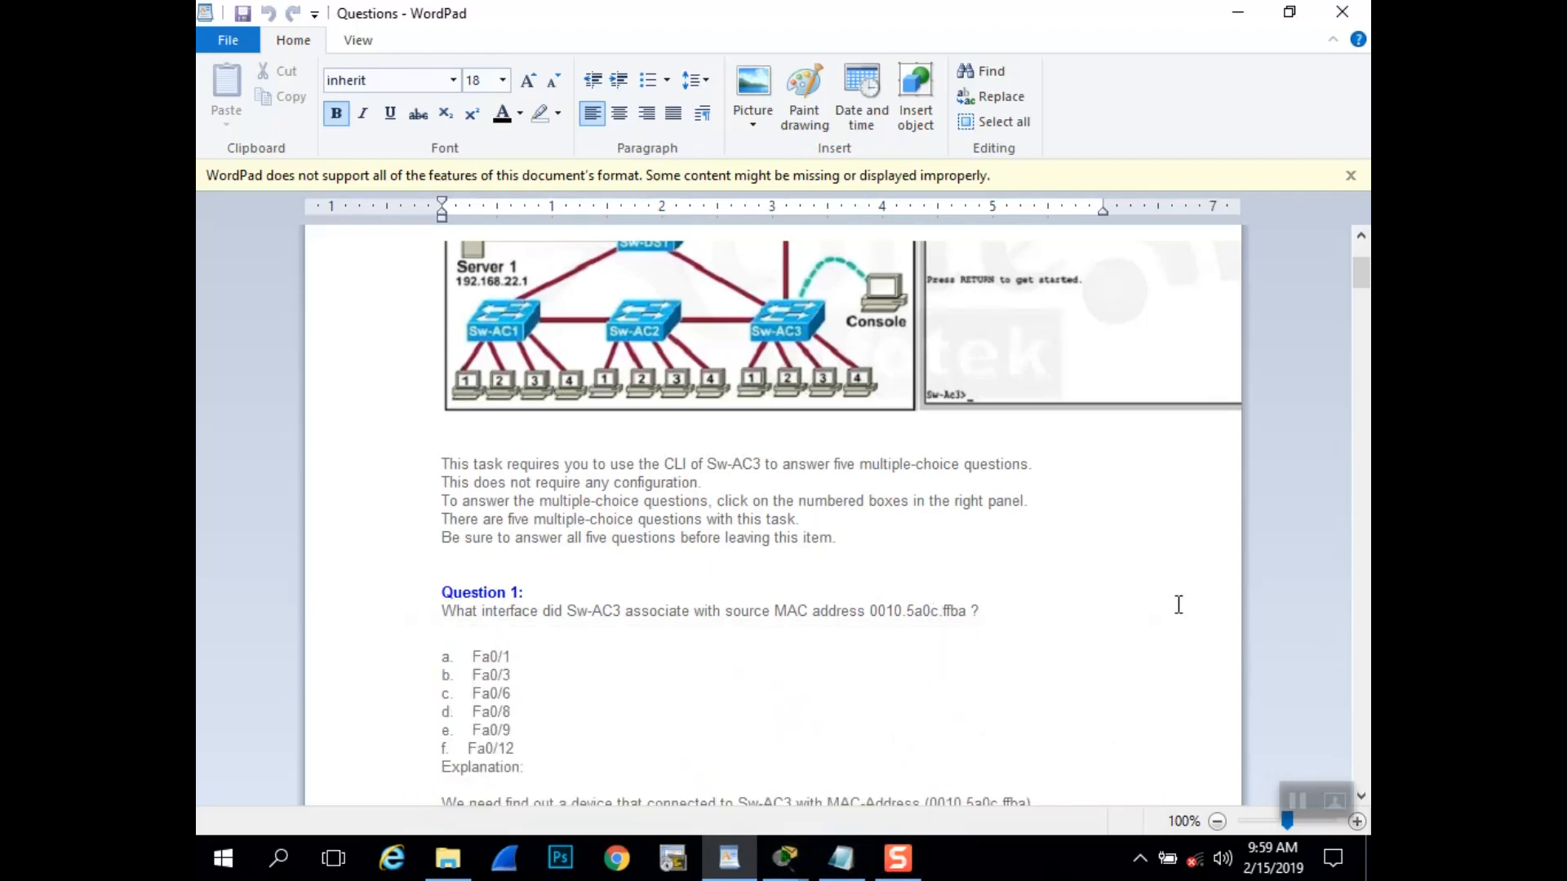
left_click(785, 858)
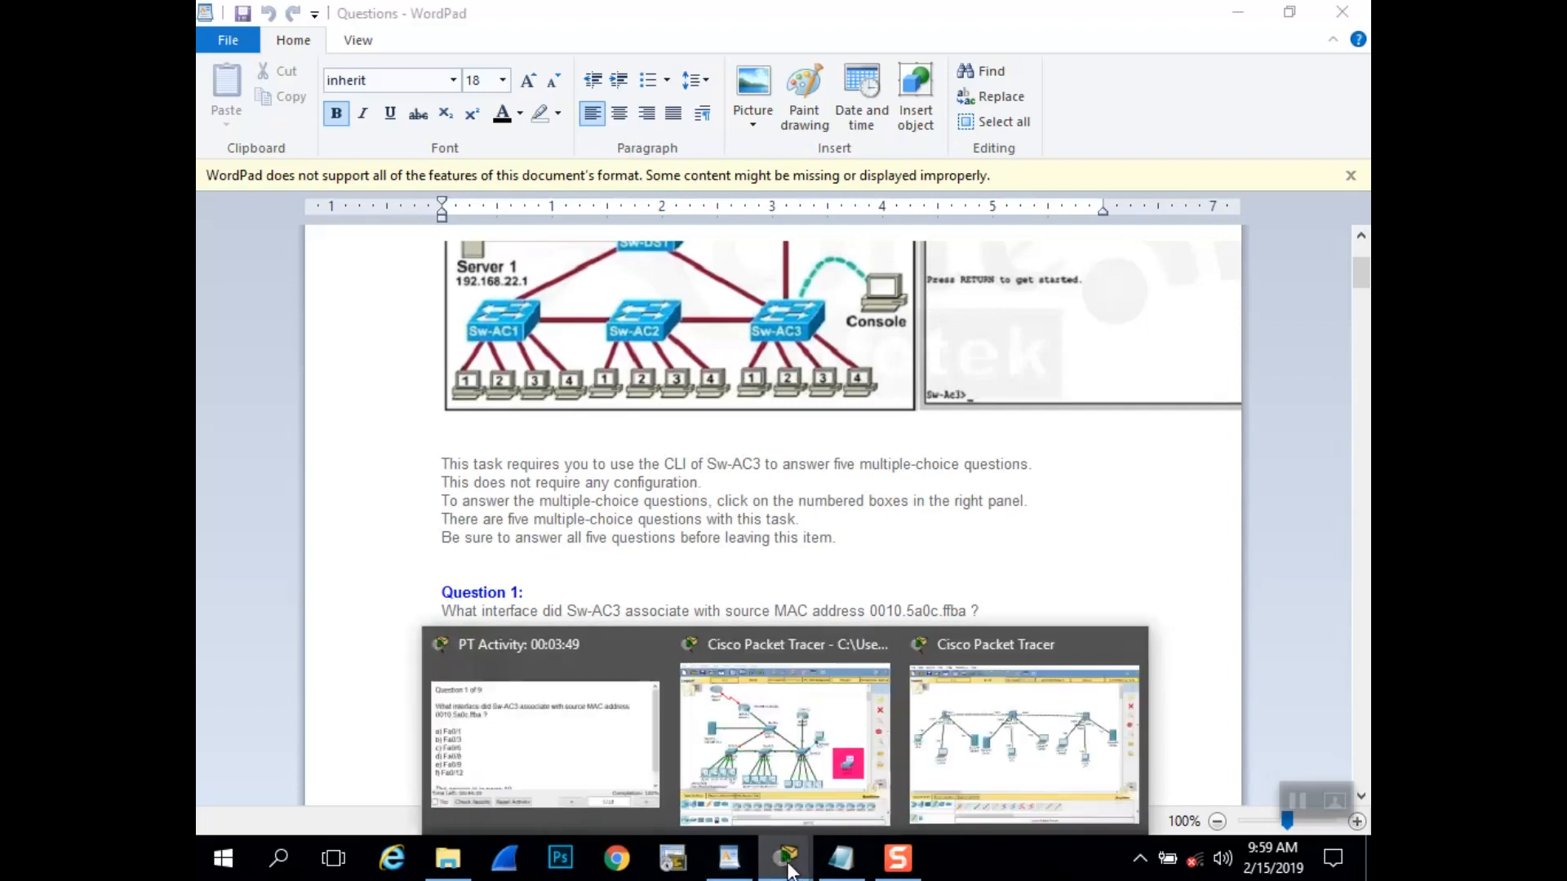
left_click(804, 774)
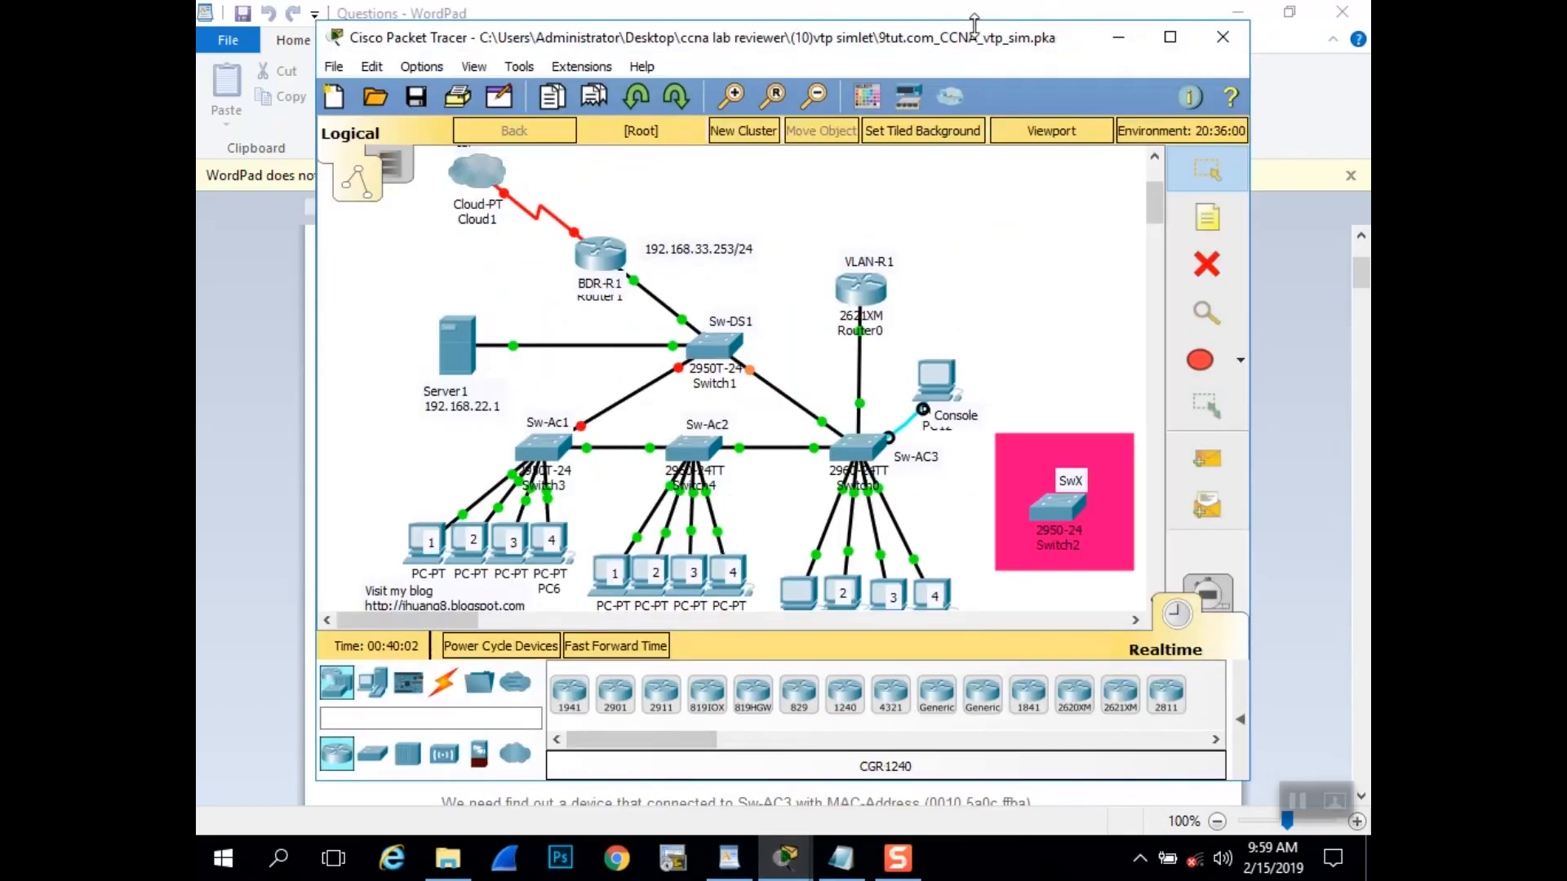
left_click_drag(979, 53, 994, 44)
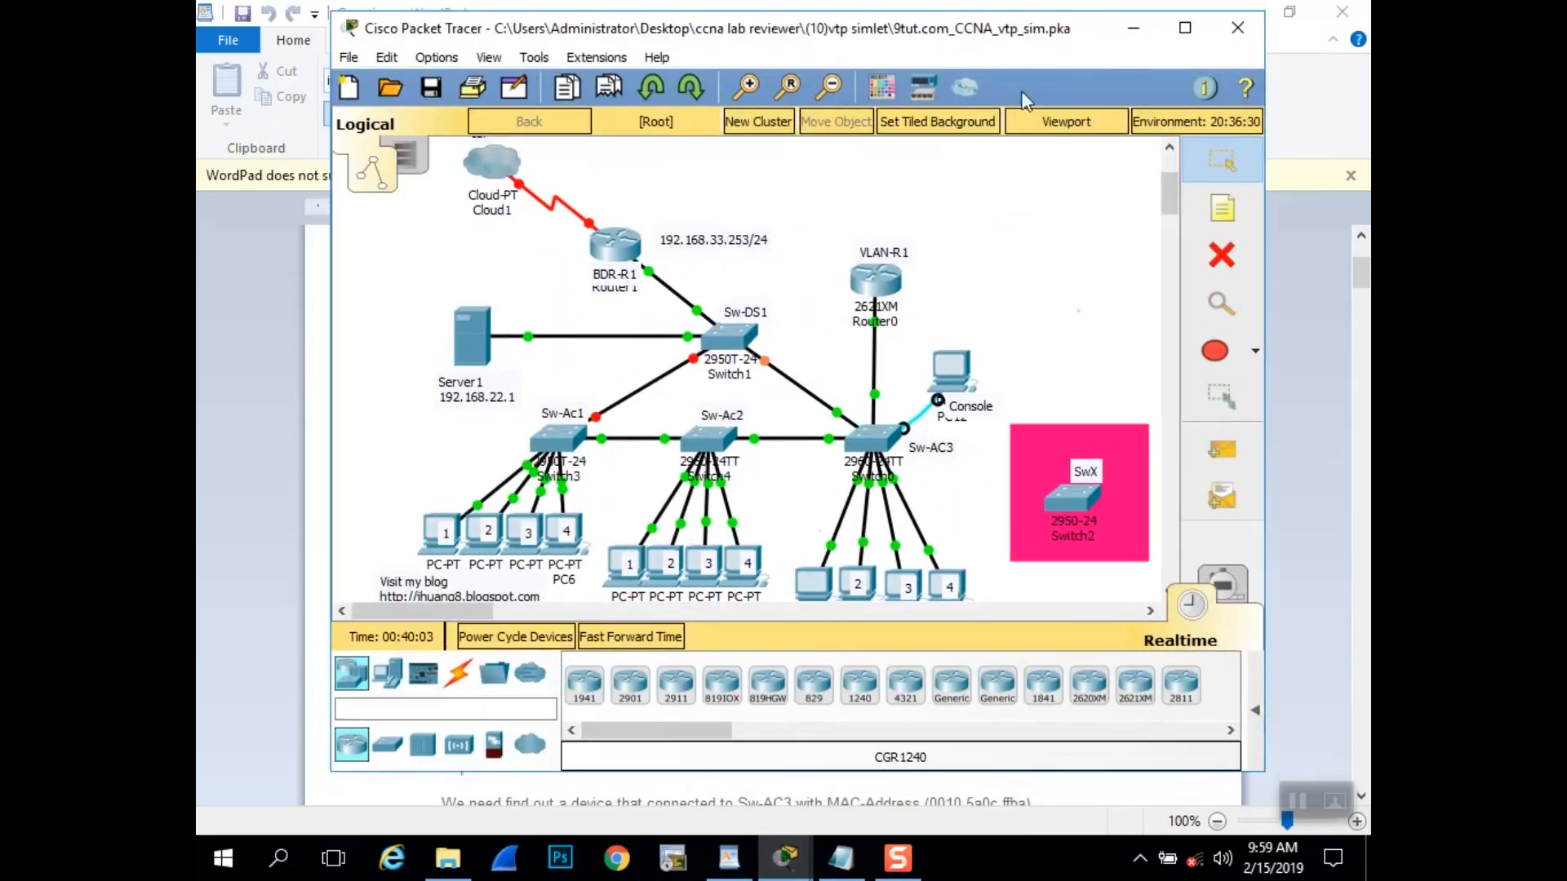
left_click(879, 444)
left_click(645, 149)
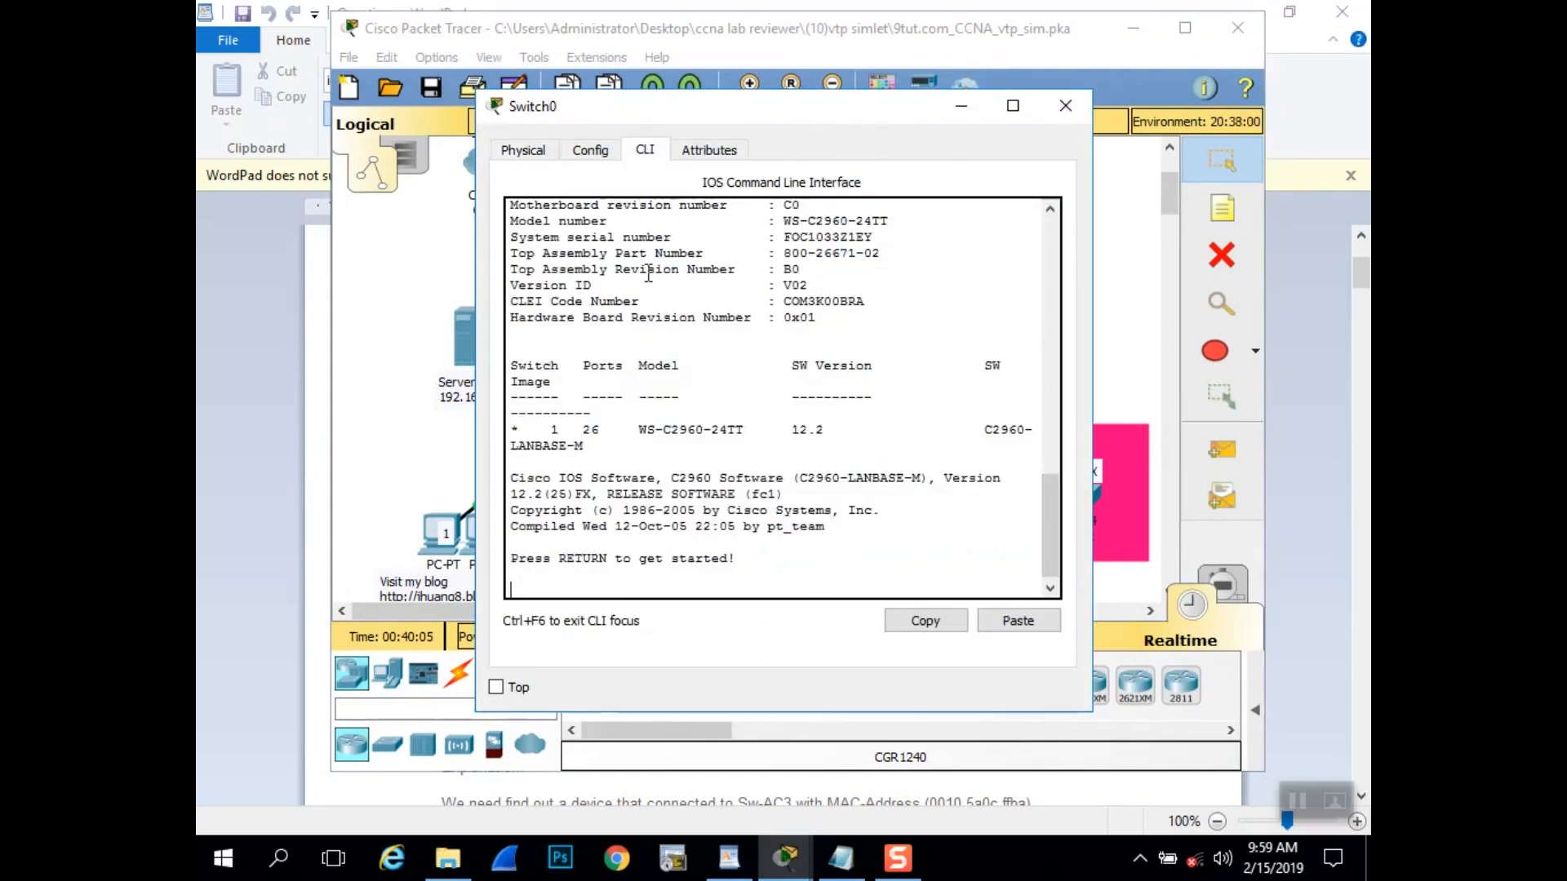
key("Return")
key("Return")
key("Return")
key("Return")
type("en")
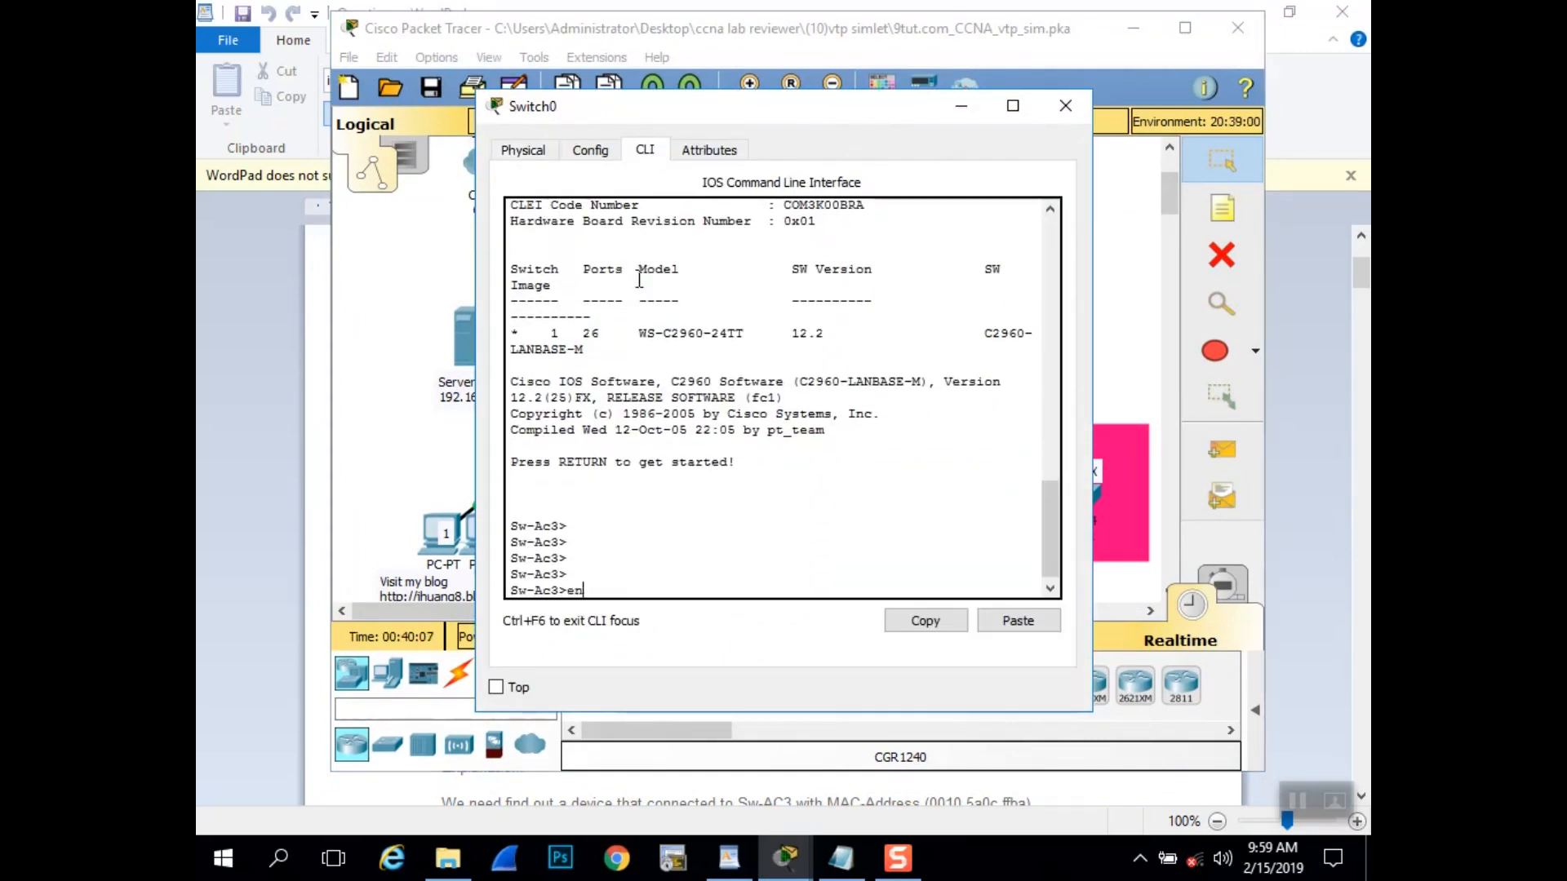
key("Return")
key("Return")
key("Return")
key("Return")
key("Return")
- Display the MAC address table of Sw-AC3 with the command show mac address-table
type("show ma")
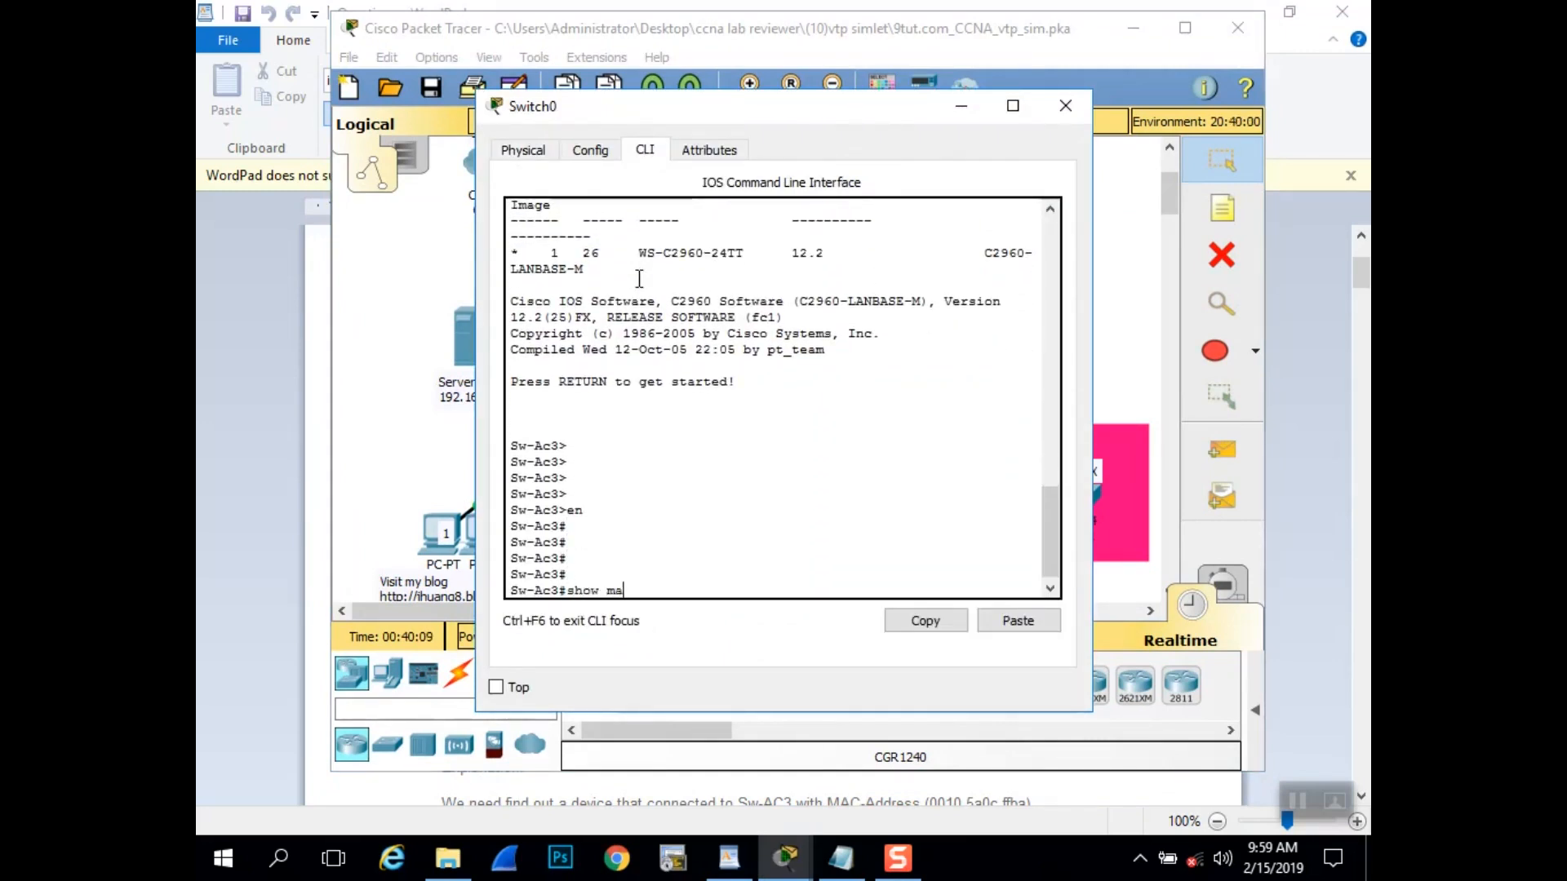
type("c address-table")
key("Return")
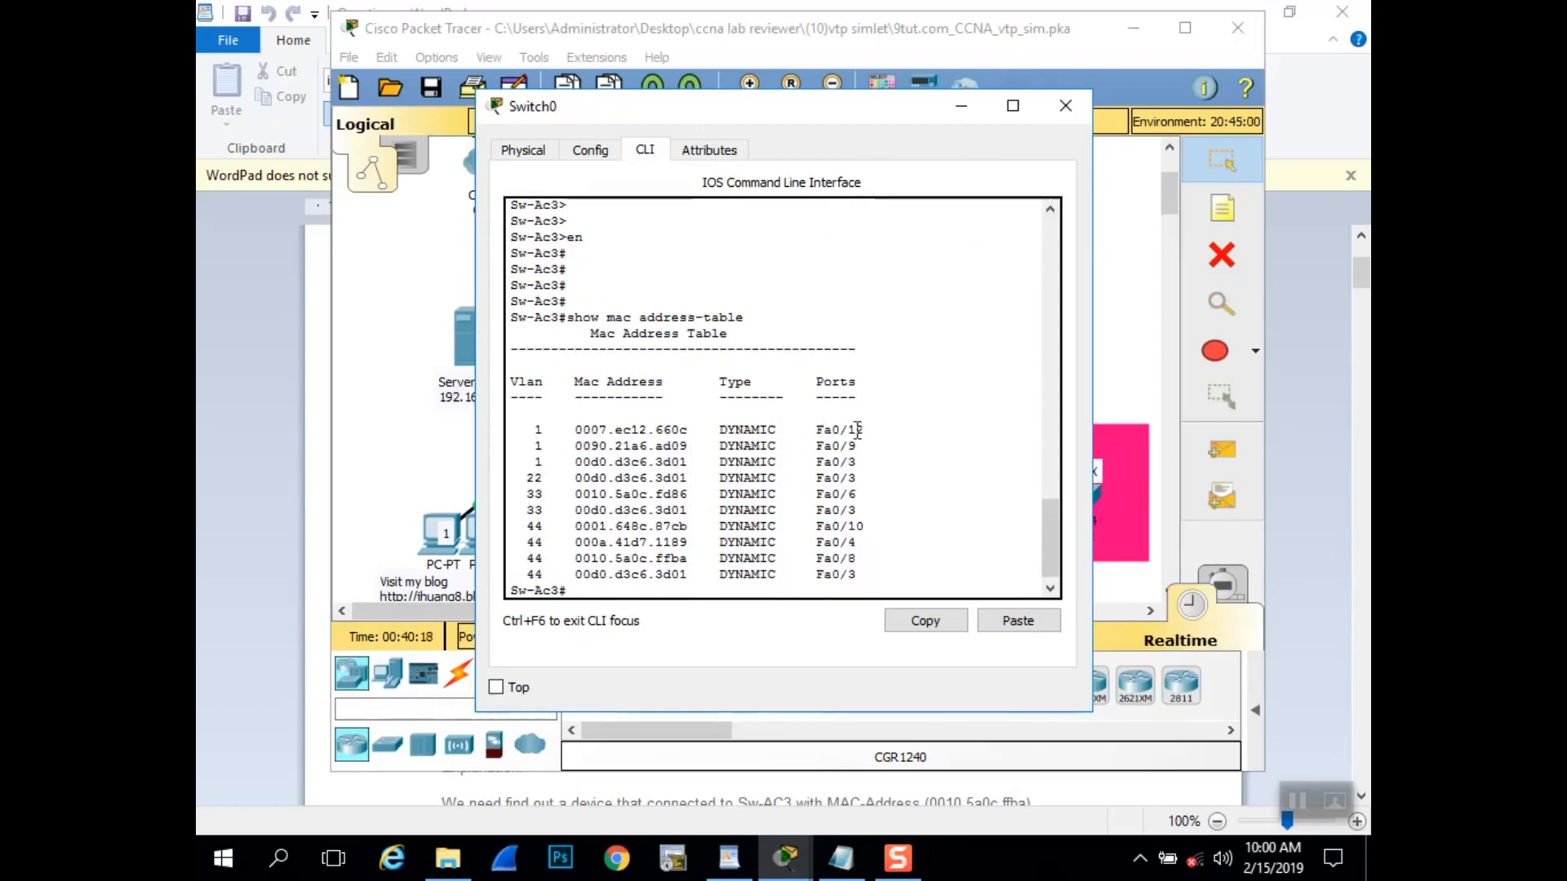
- Minimize the topology, highlight the 0010.5a0c.ffba row in the MAC table, and mark option d. Fa0/8 under Question 1 in WordPad
left_click_drag(796, 116, 1037, 78)
left_click(1134, 28)
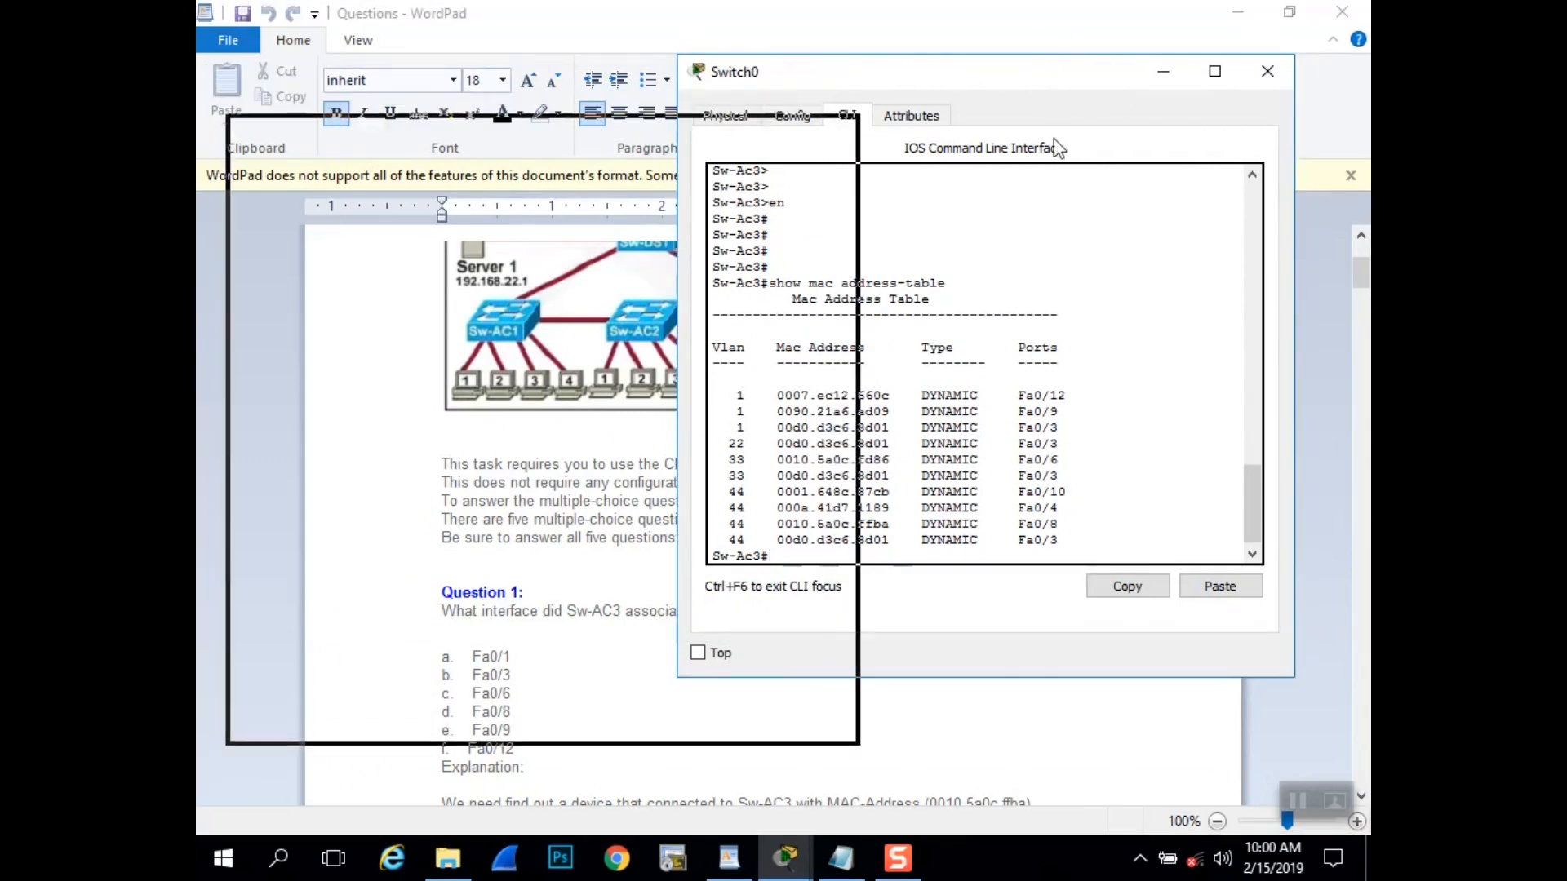
left_click_drag(1059, 149, 587, 213)
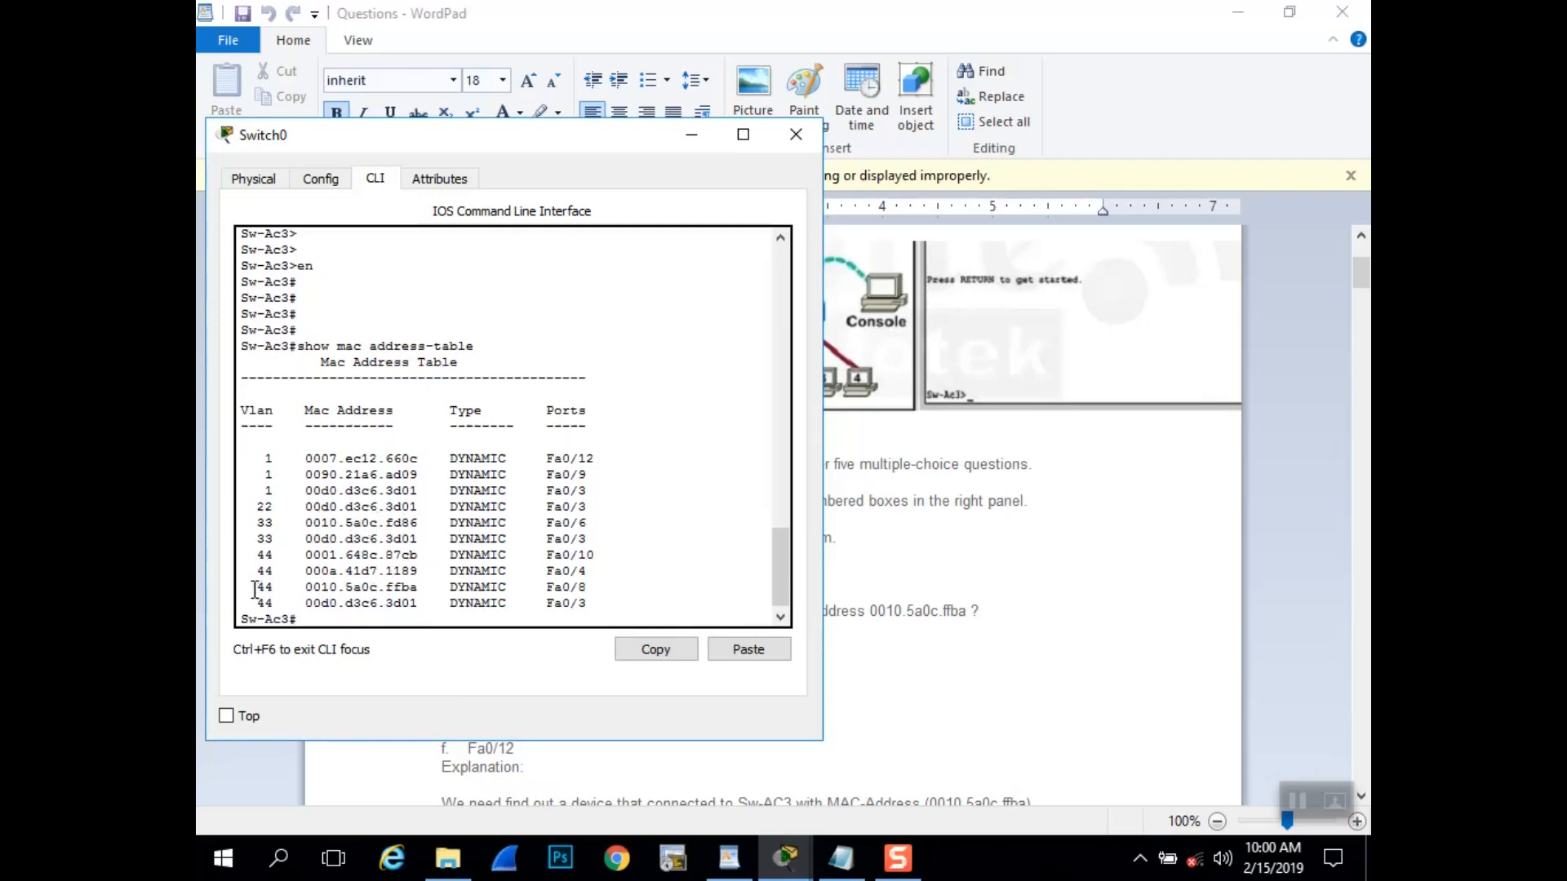
mouse_move(254, 589)
left_mouse_down()
mouse_move(630, 580)
mouse_move(232, 594)
left_mouse_up()
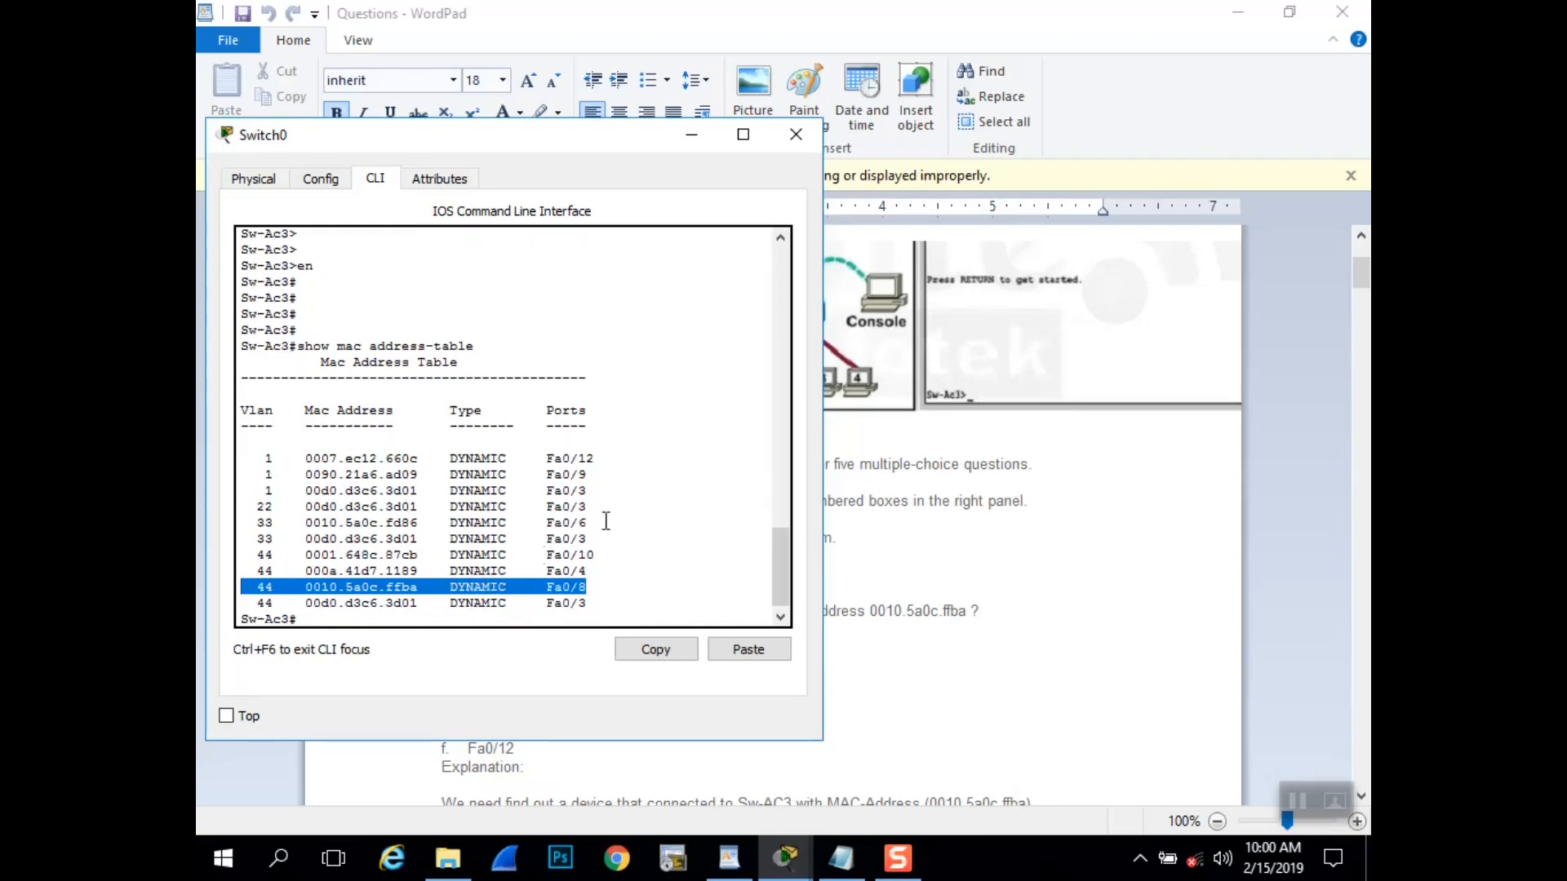
left_click(1021, 686)
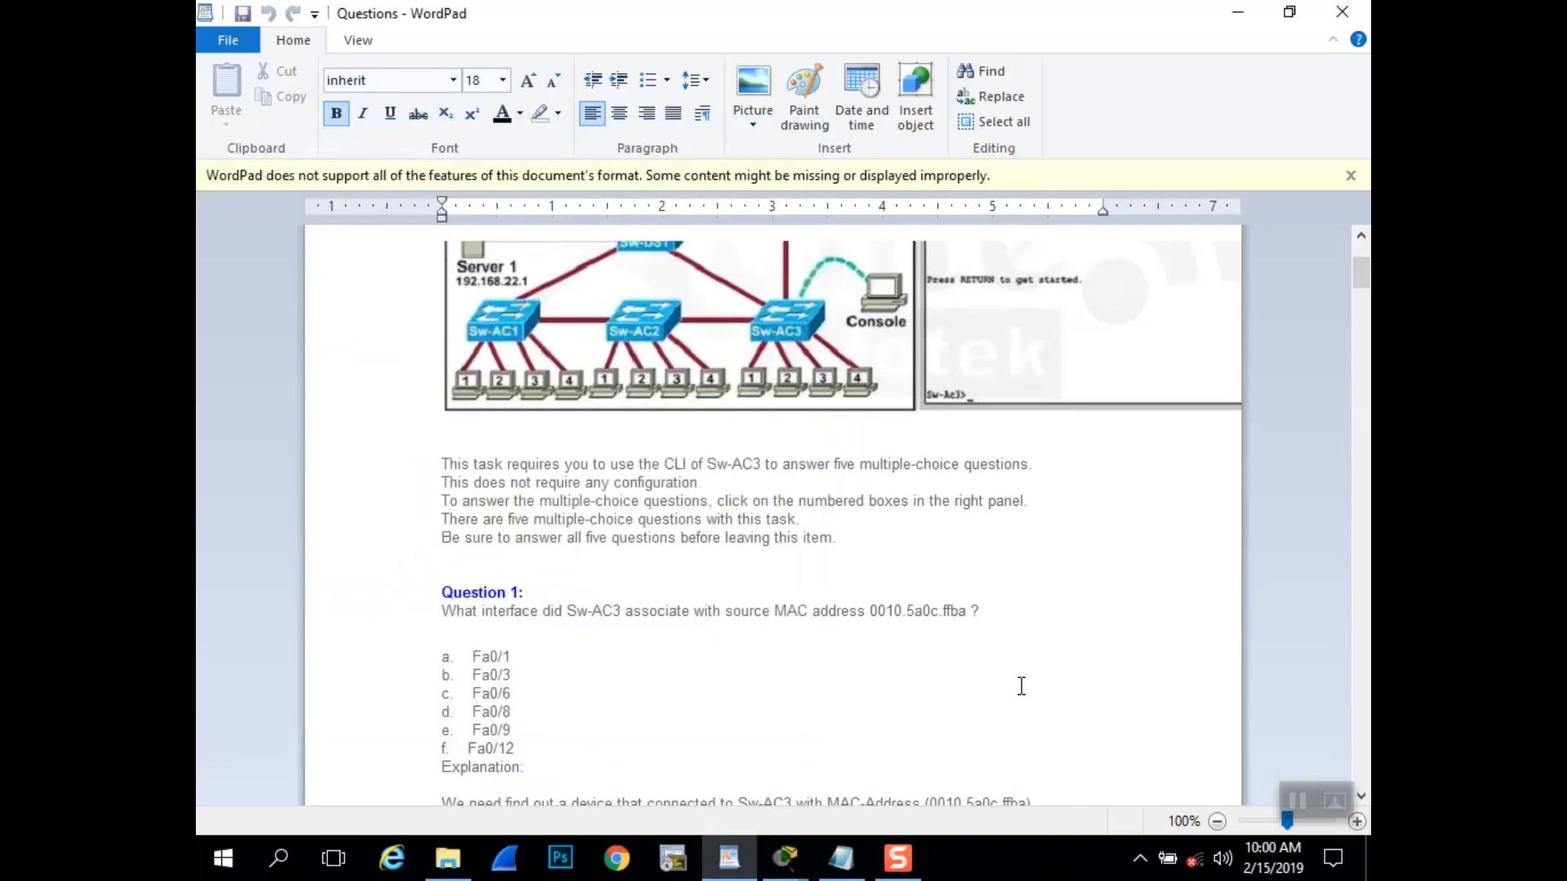
left_click_drag(542, 717, 444, 716)
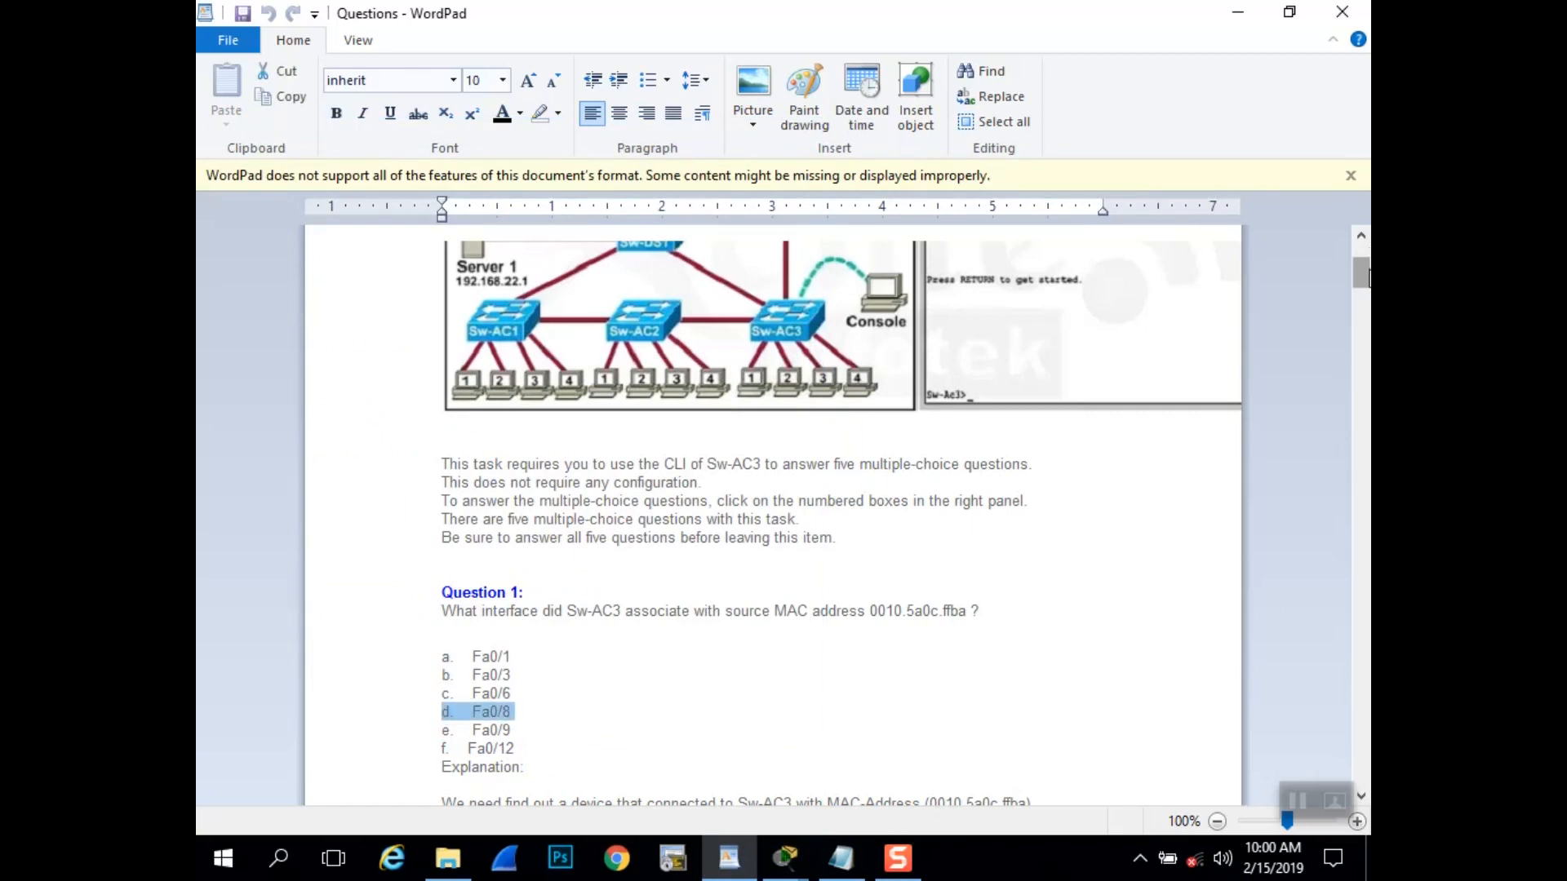
- Review the explanation and answer for Question 1 and move on to Question 2 about the trunk ports on Sw-AC3
left_click(1361, 785)
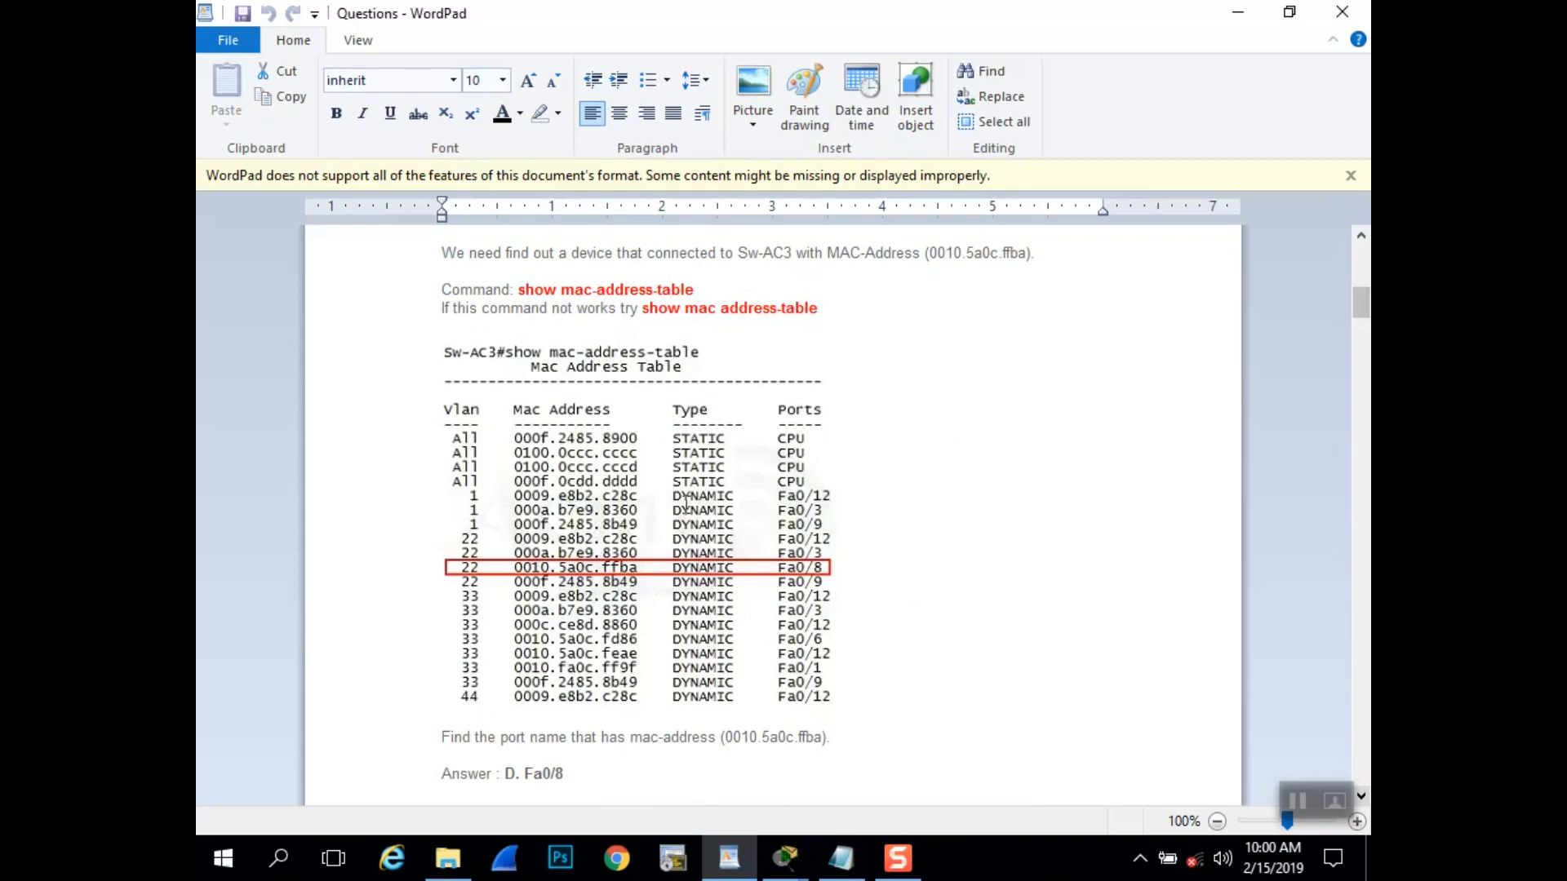
left_click(776, 324)
left_click(860, 297)
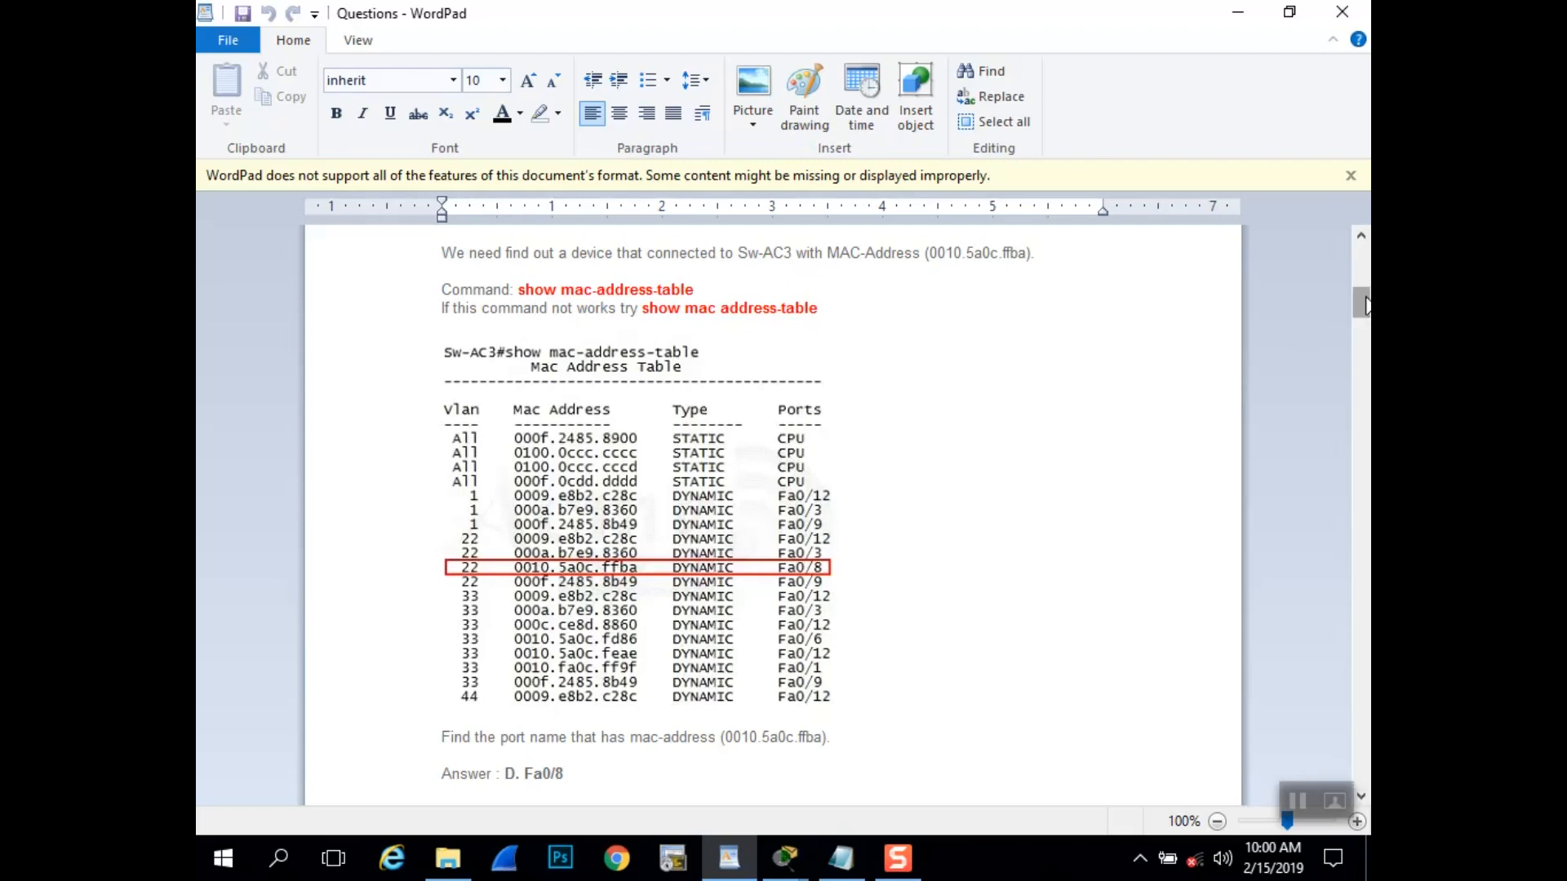
left_click_drag(1365, 306, 1365, 304)
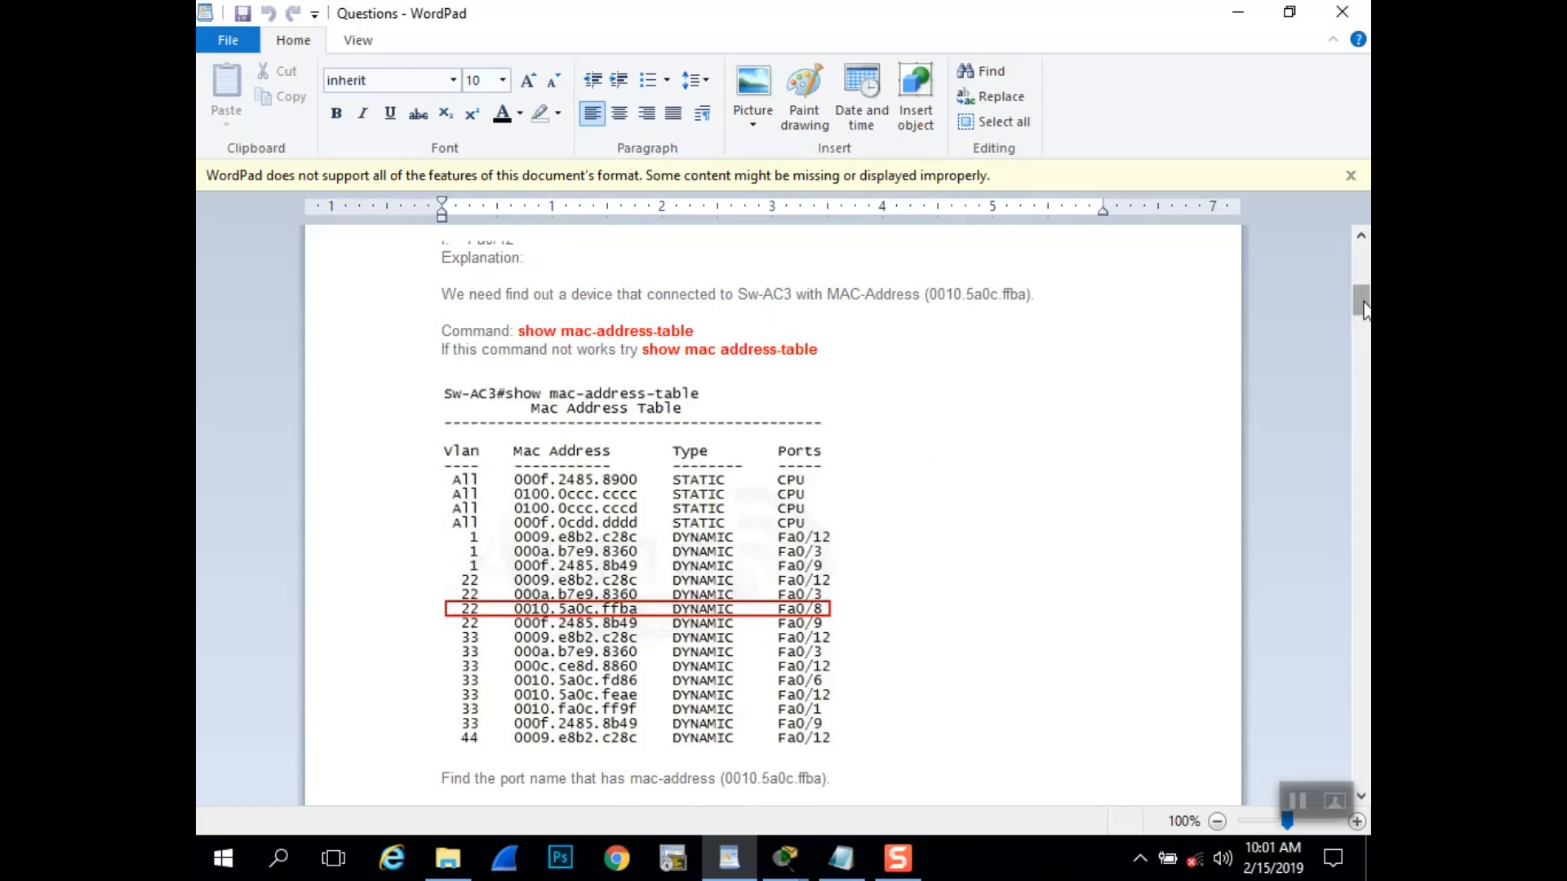
left_click_drag(1364, 303, 1364, 322)
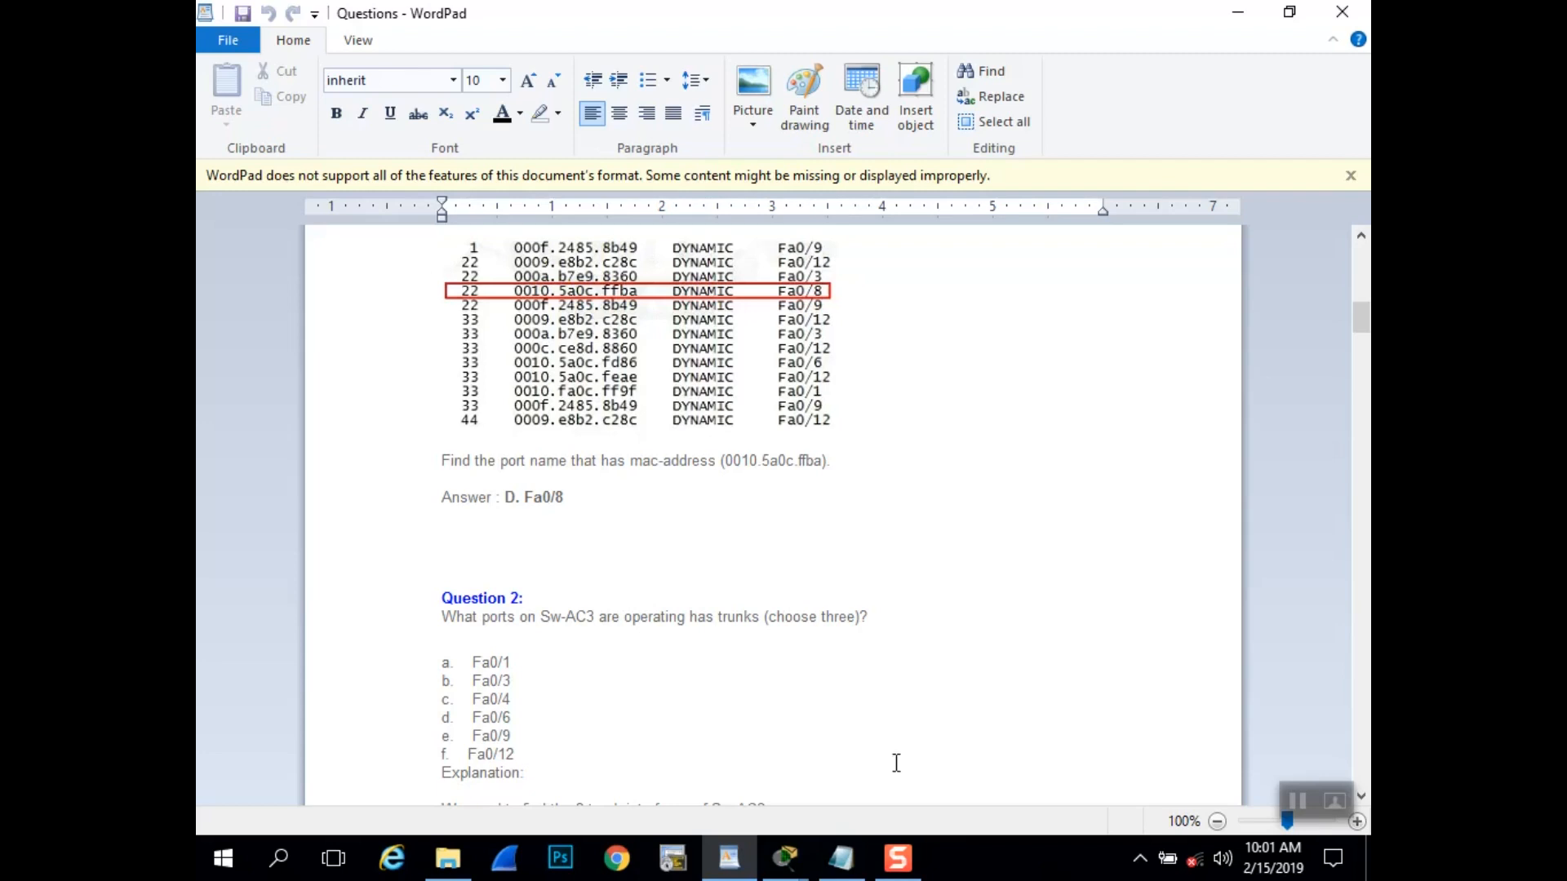
- Return to the Sw-AC3 command line in Packet Tracer and list its trunk ports with show interface trunk
mouse_move(796, 861)
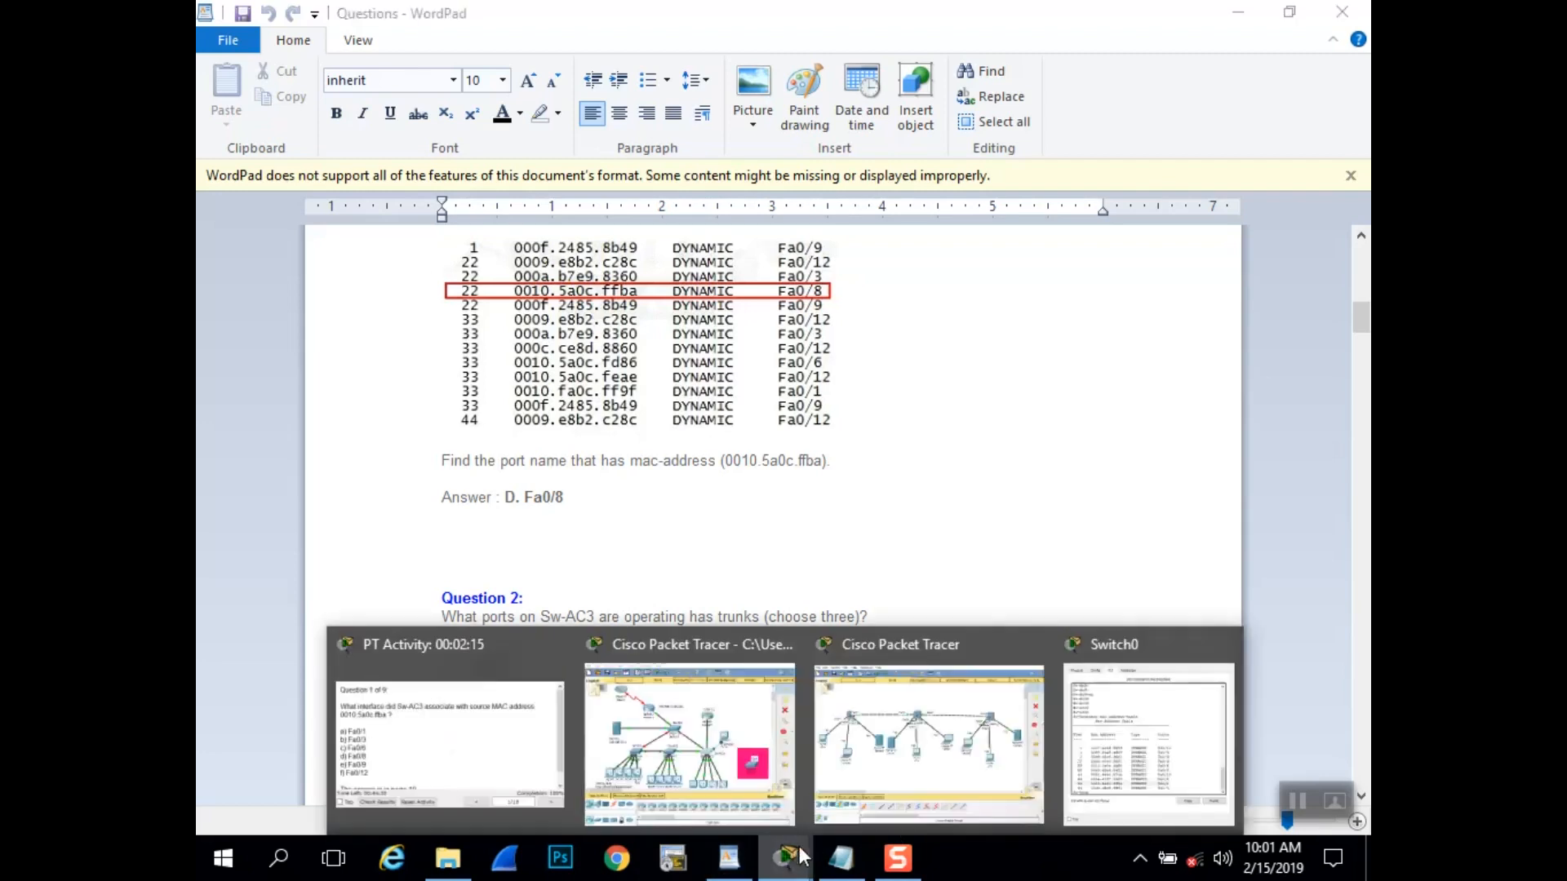
left_click(694, 653)
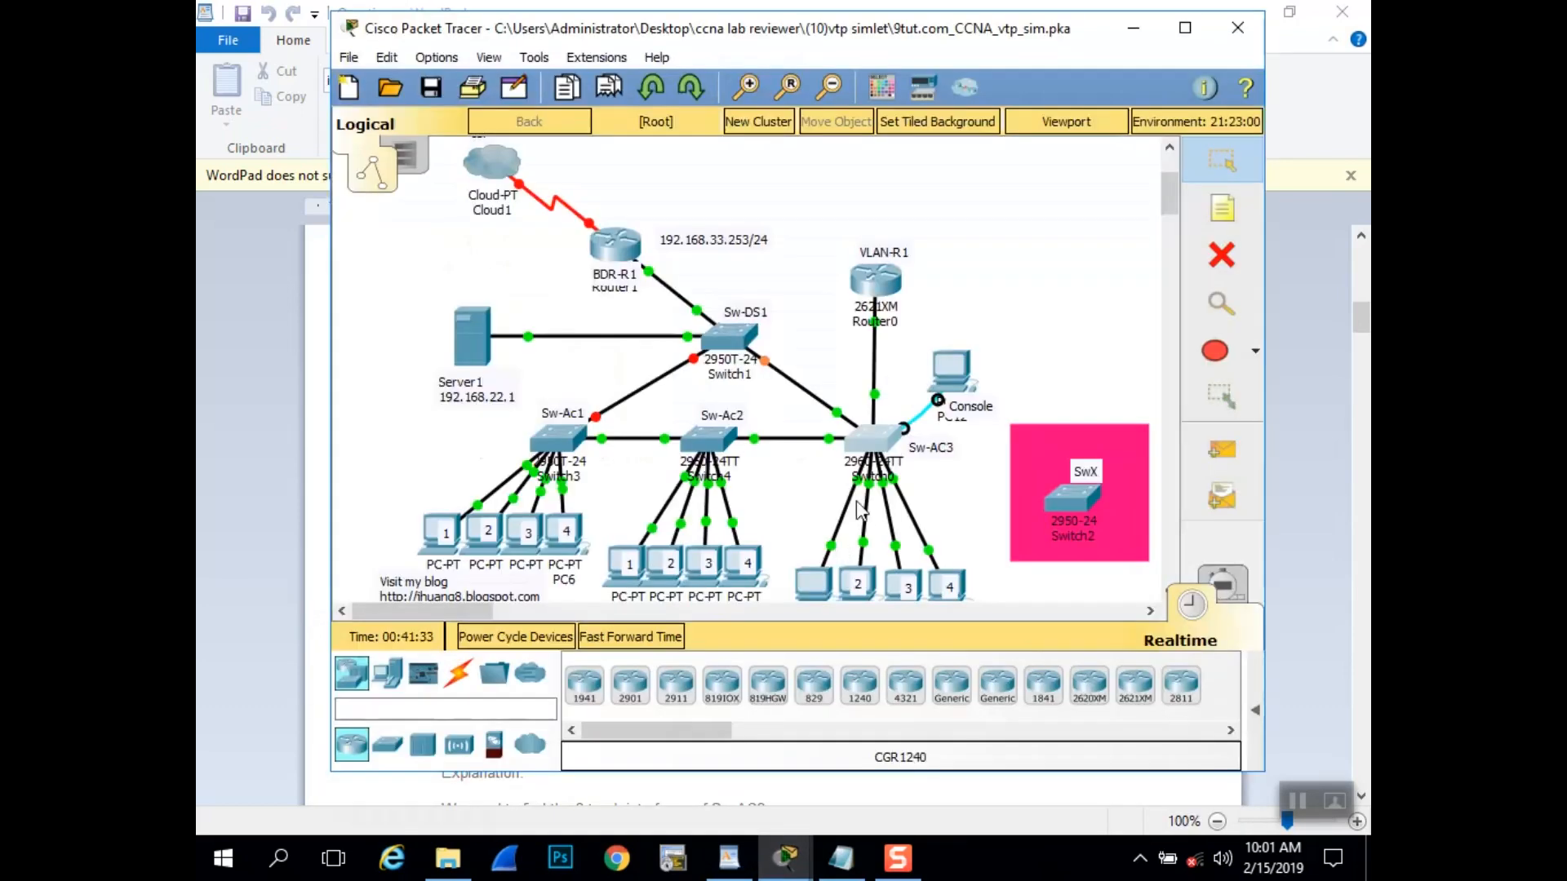
left_click(870, 441)
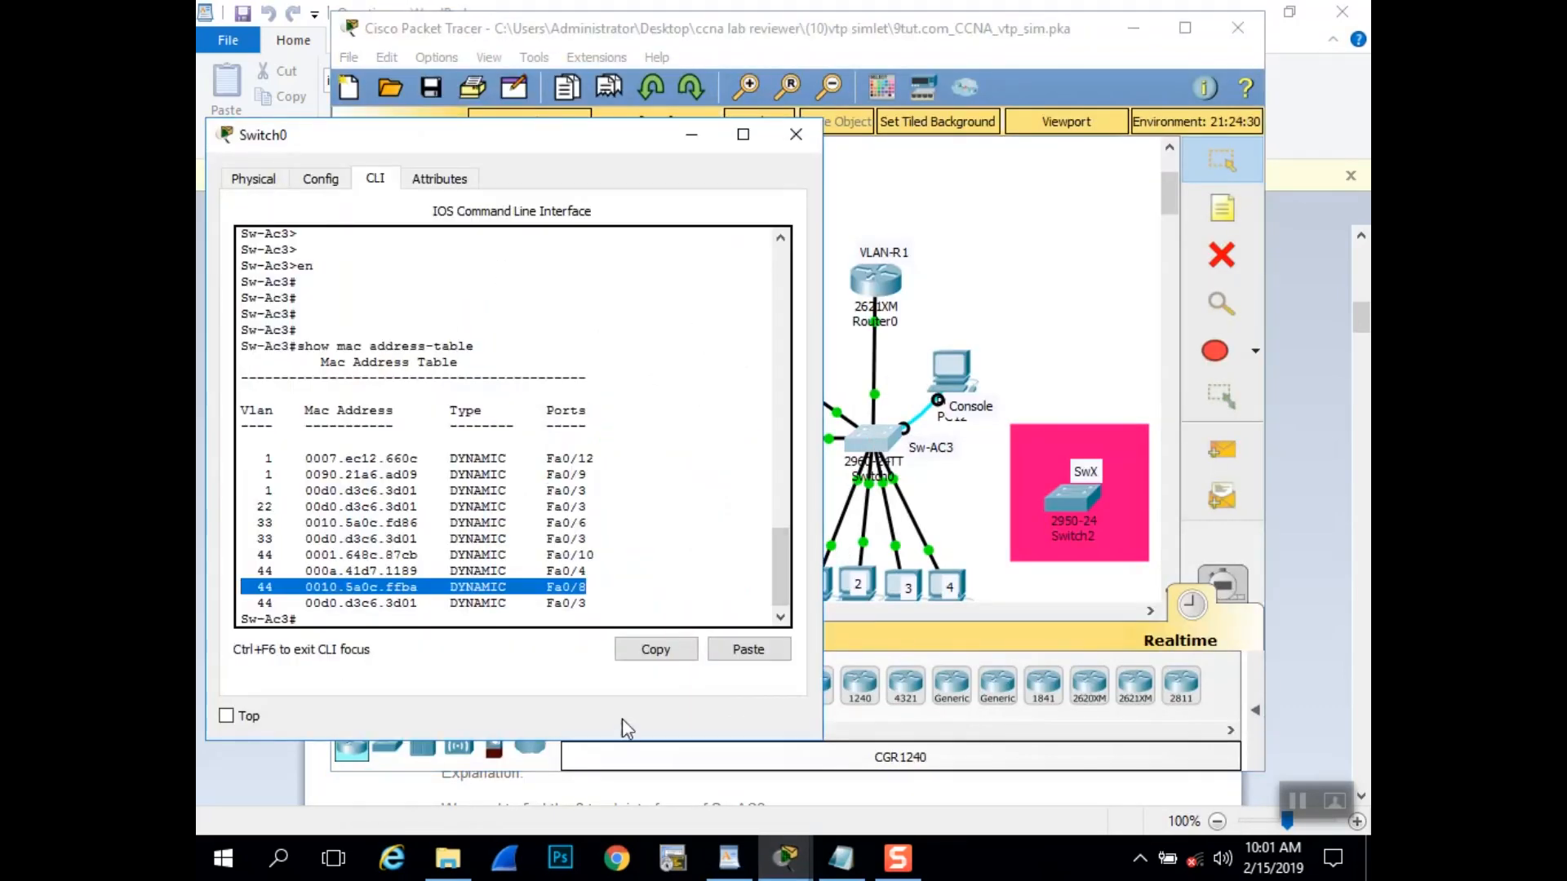
left_click(591, 620)
key("Return")
key("Return")
key("Return")
key("Return")
key("Return")
key("Return")
key("Return")
key("Return")
key("Return")
key("Return")
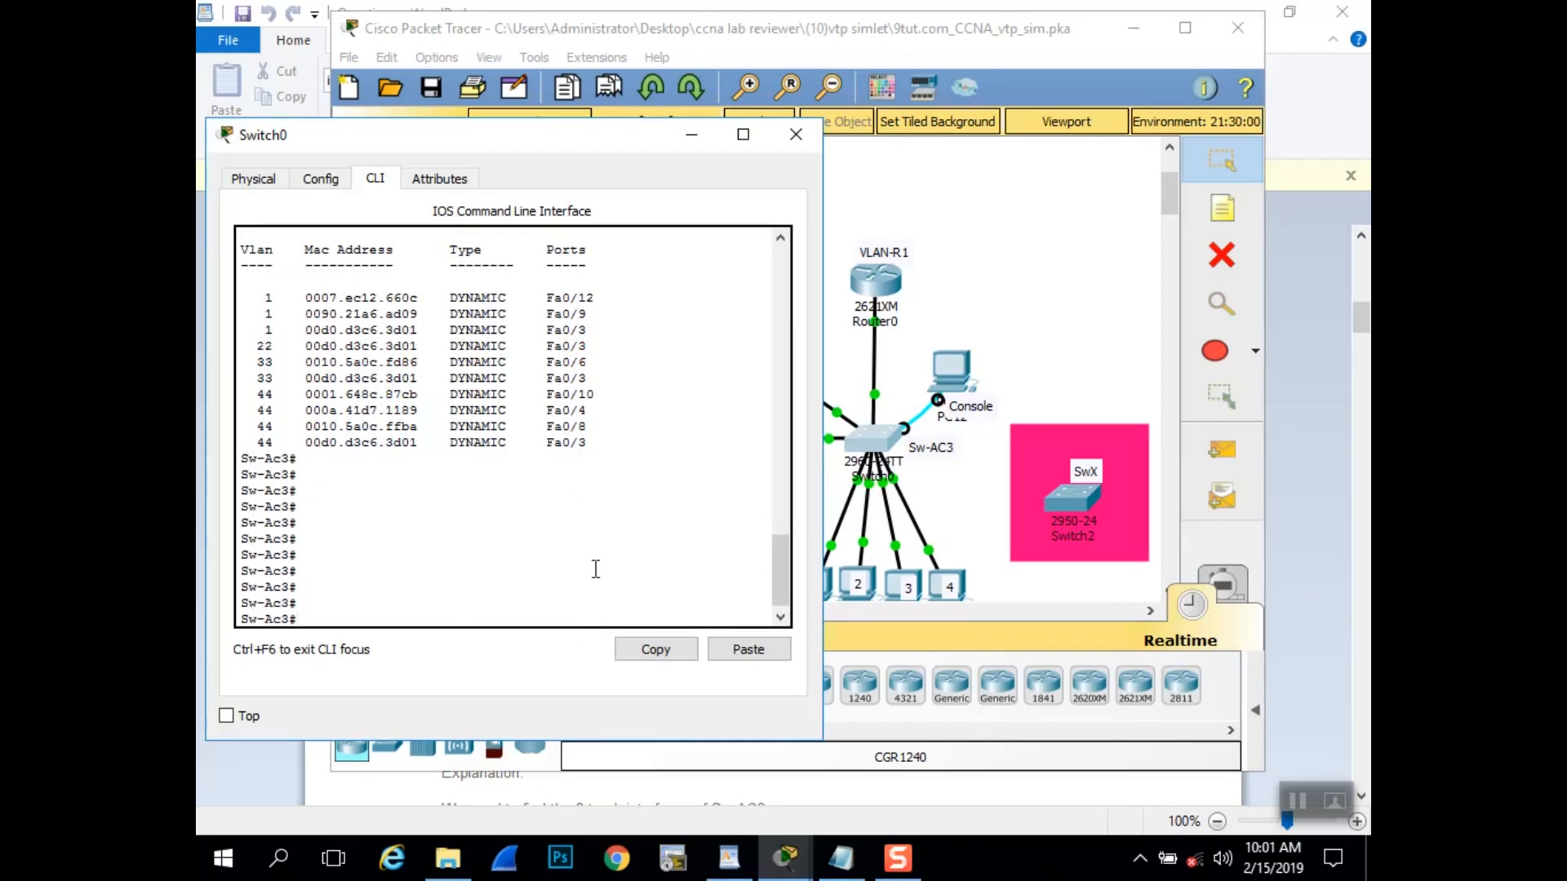
type("erface trunk")
key("Return")
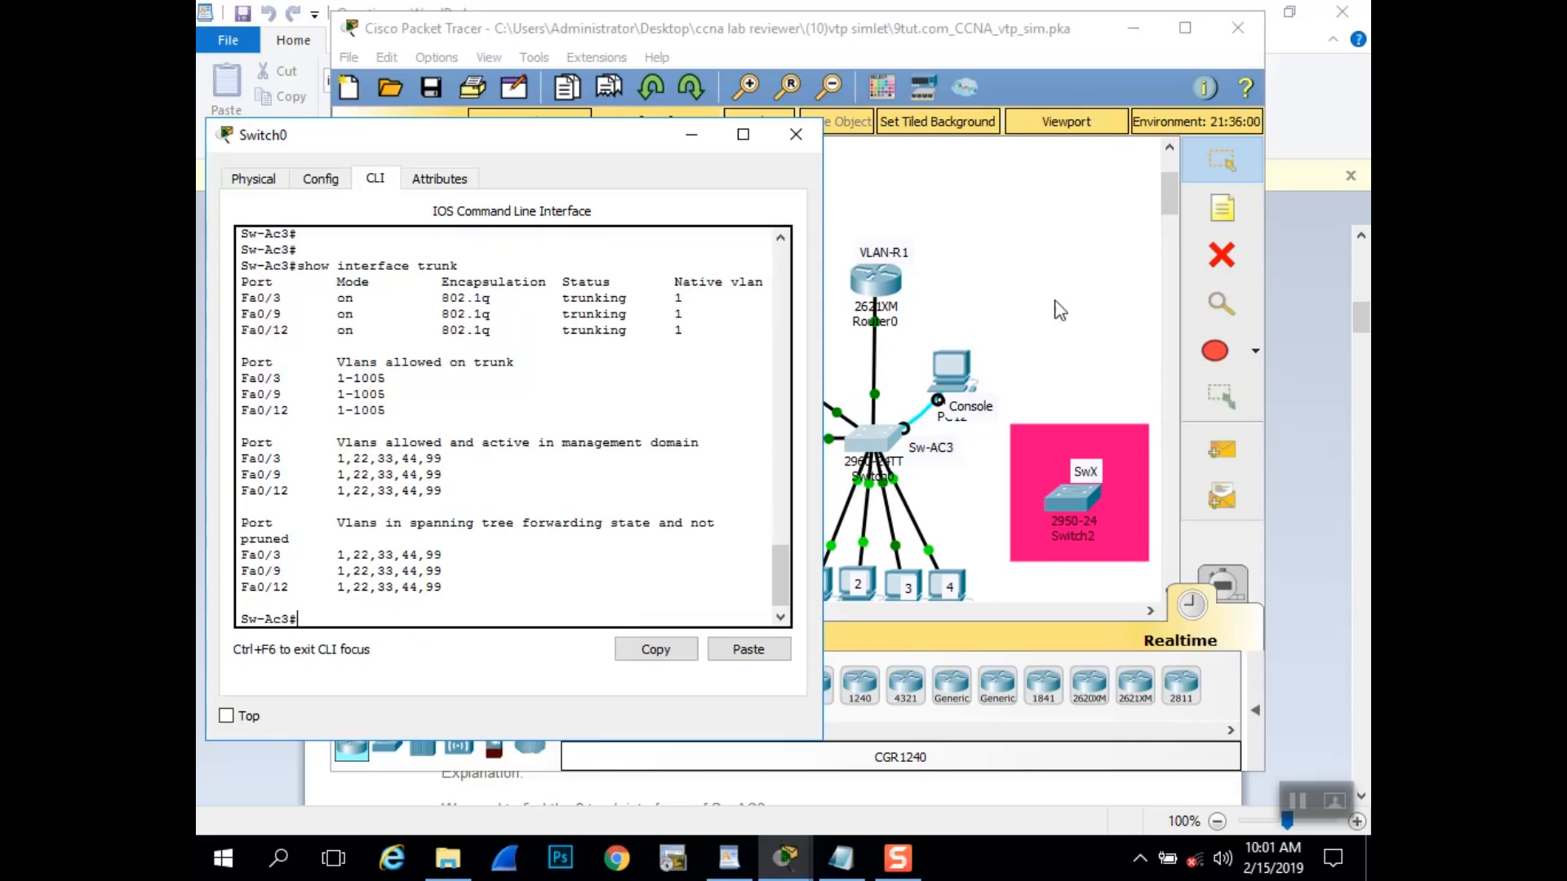
- Switch to the Questions document and highlight options e. Fa0/9 and f. Fa0/12 under Question 2, one after the other
left_click(1366, 322)
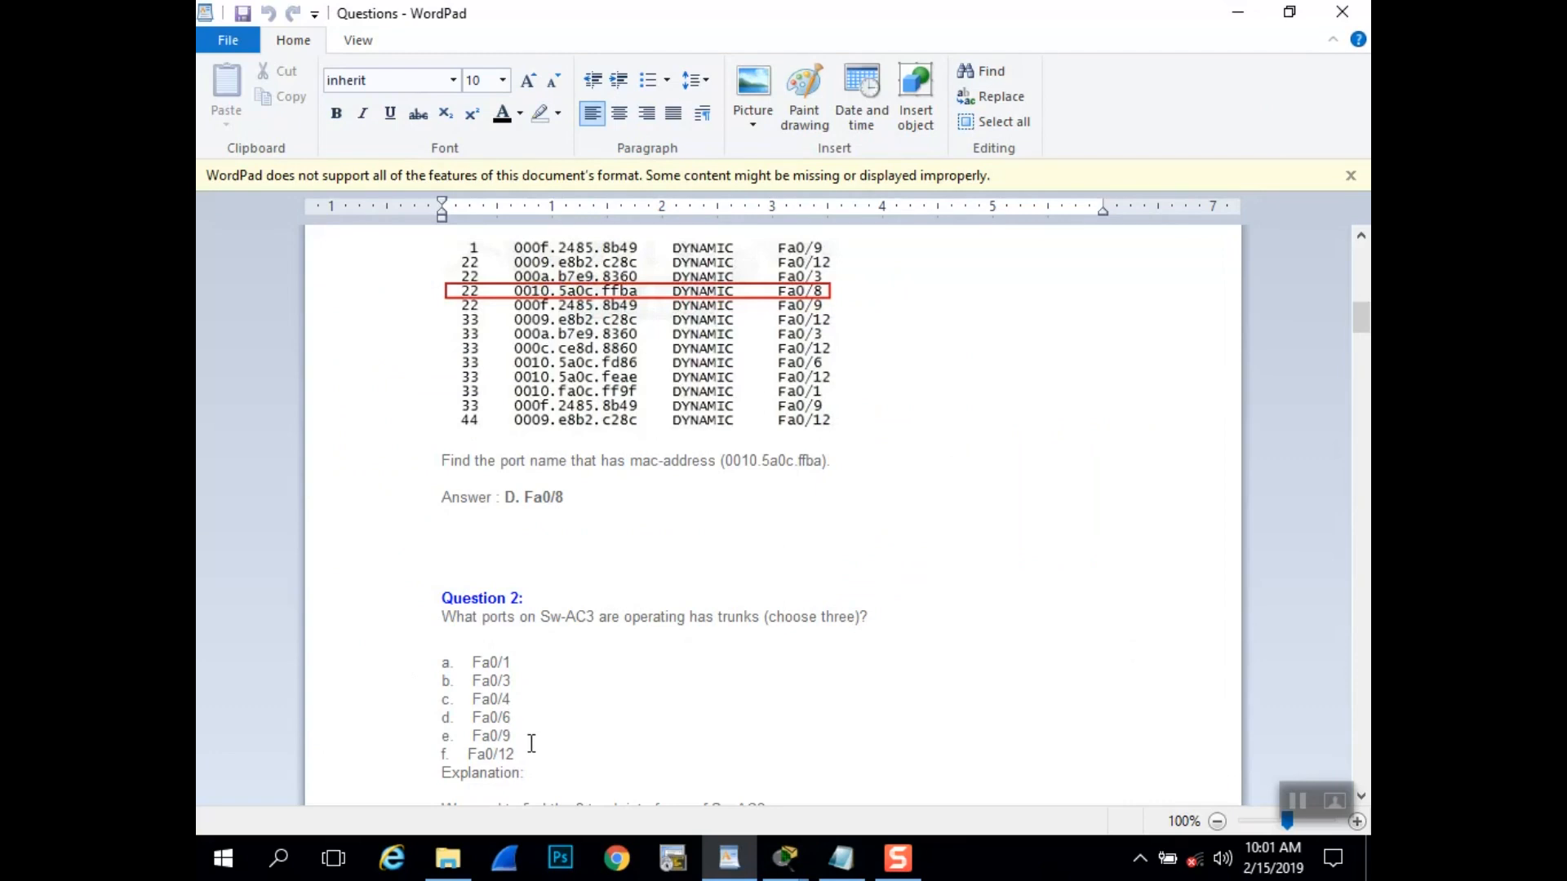
left_click_drag(531, 742, 425, 736)
left_click_drag(520, 753, 414, 760)
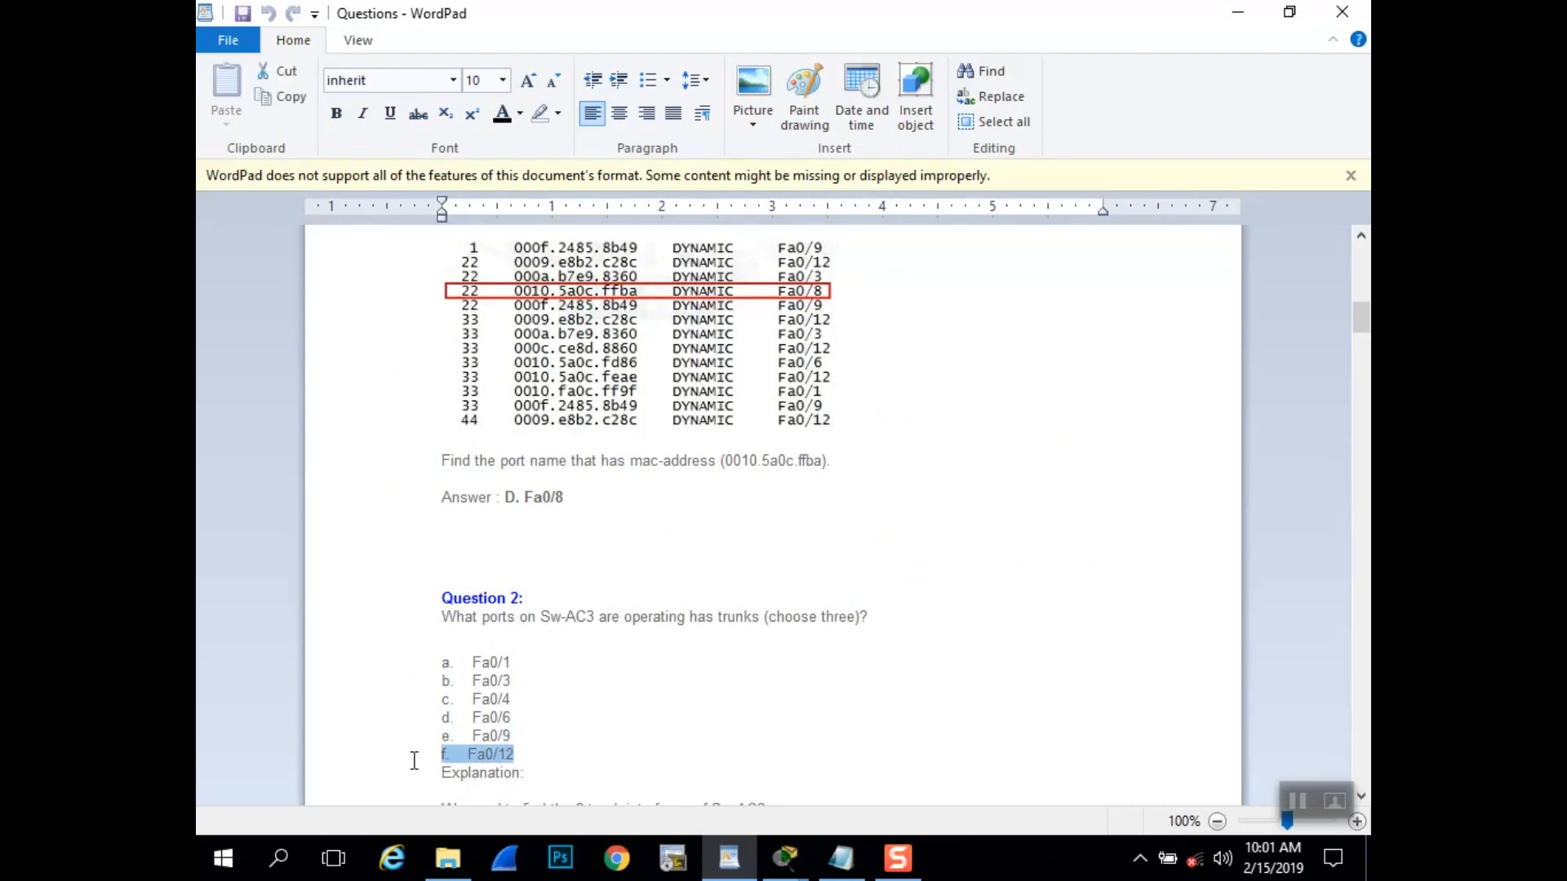
- Bring back the Sw-AC3 command line and place it beside Question 2 to compare the trunk ports with the options
left_click(786, 869)
left_click(1148, 744)
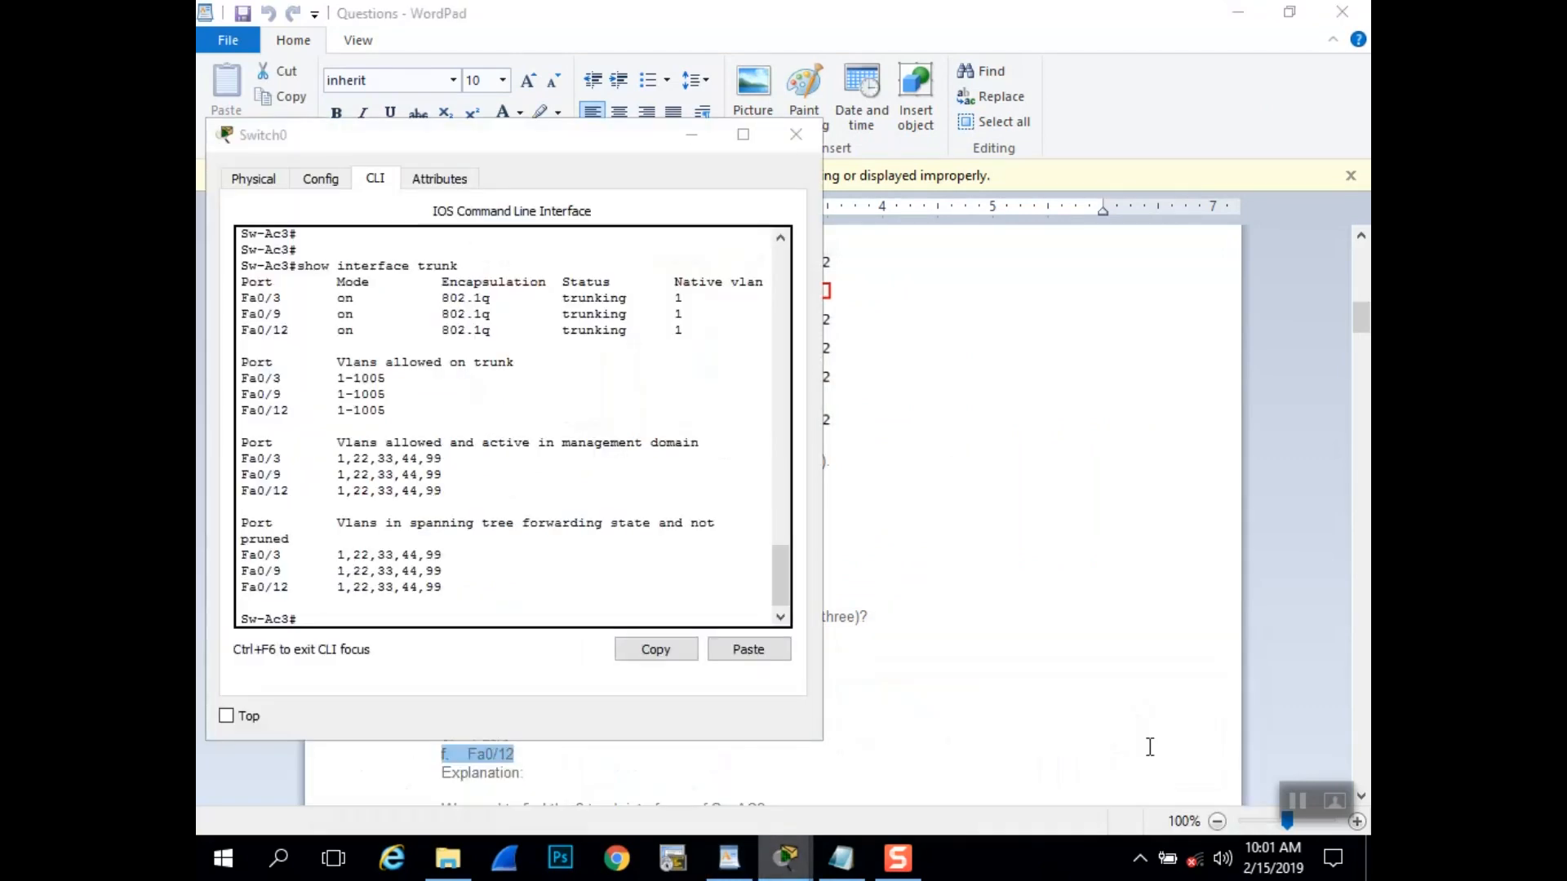
left_click_drag(611, 145, 1040, 110)
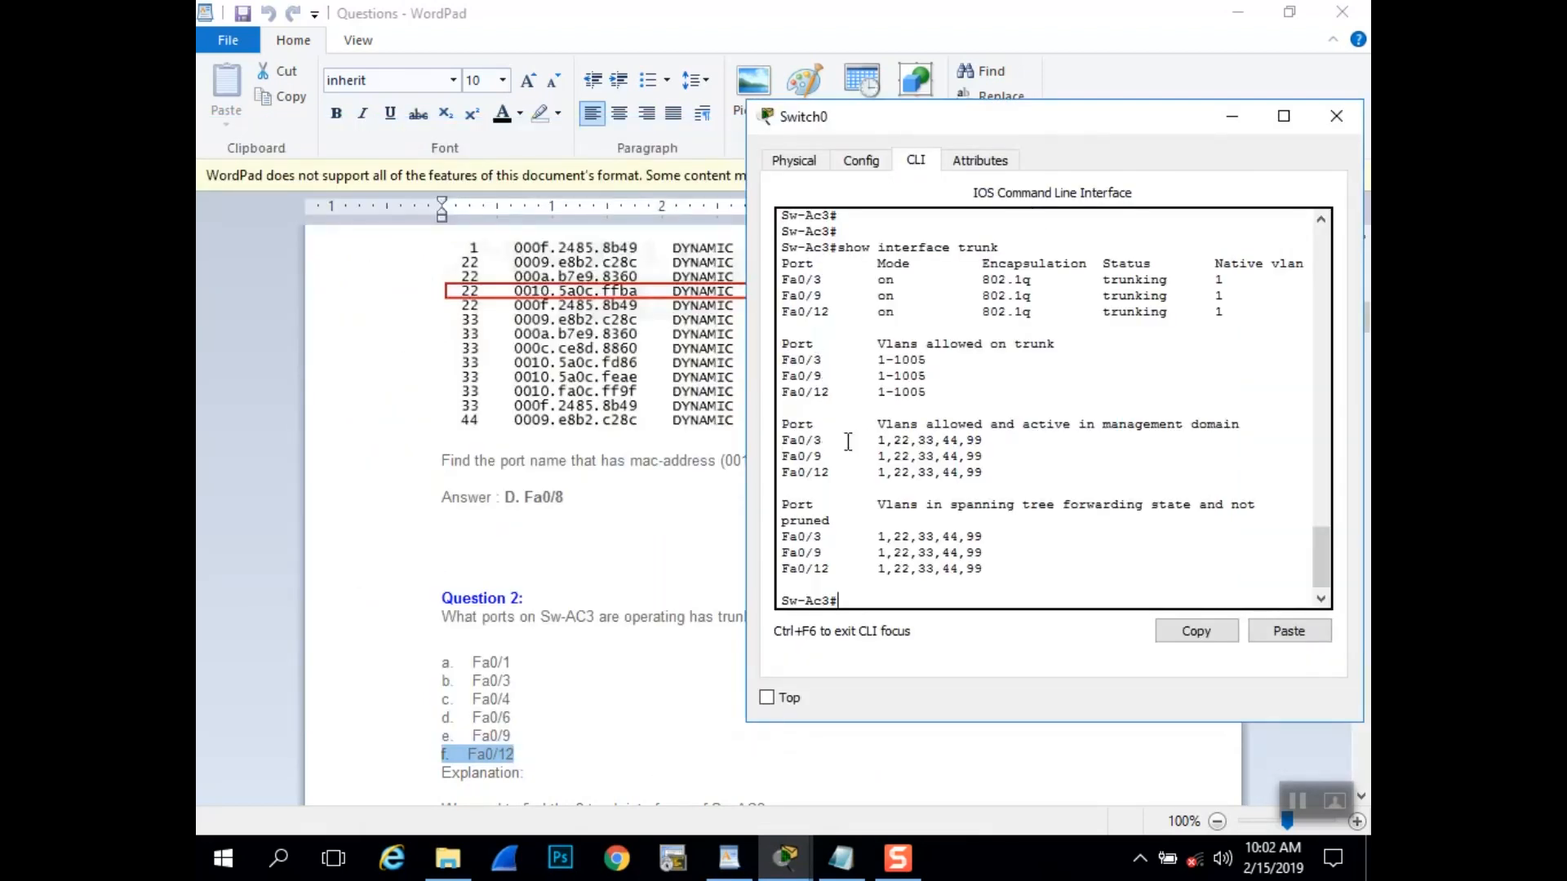
- Return to the Questions document, review the explanation and answers for Question 2, and move on to Question 3
left_click(676, 570)
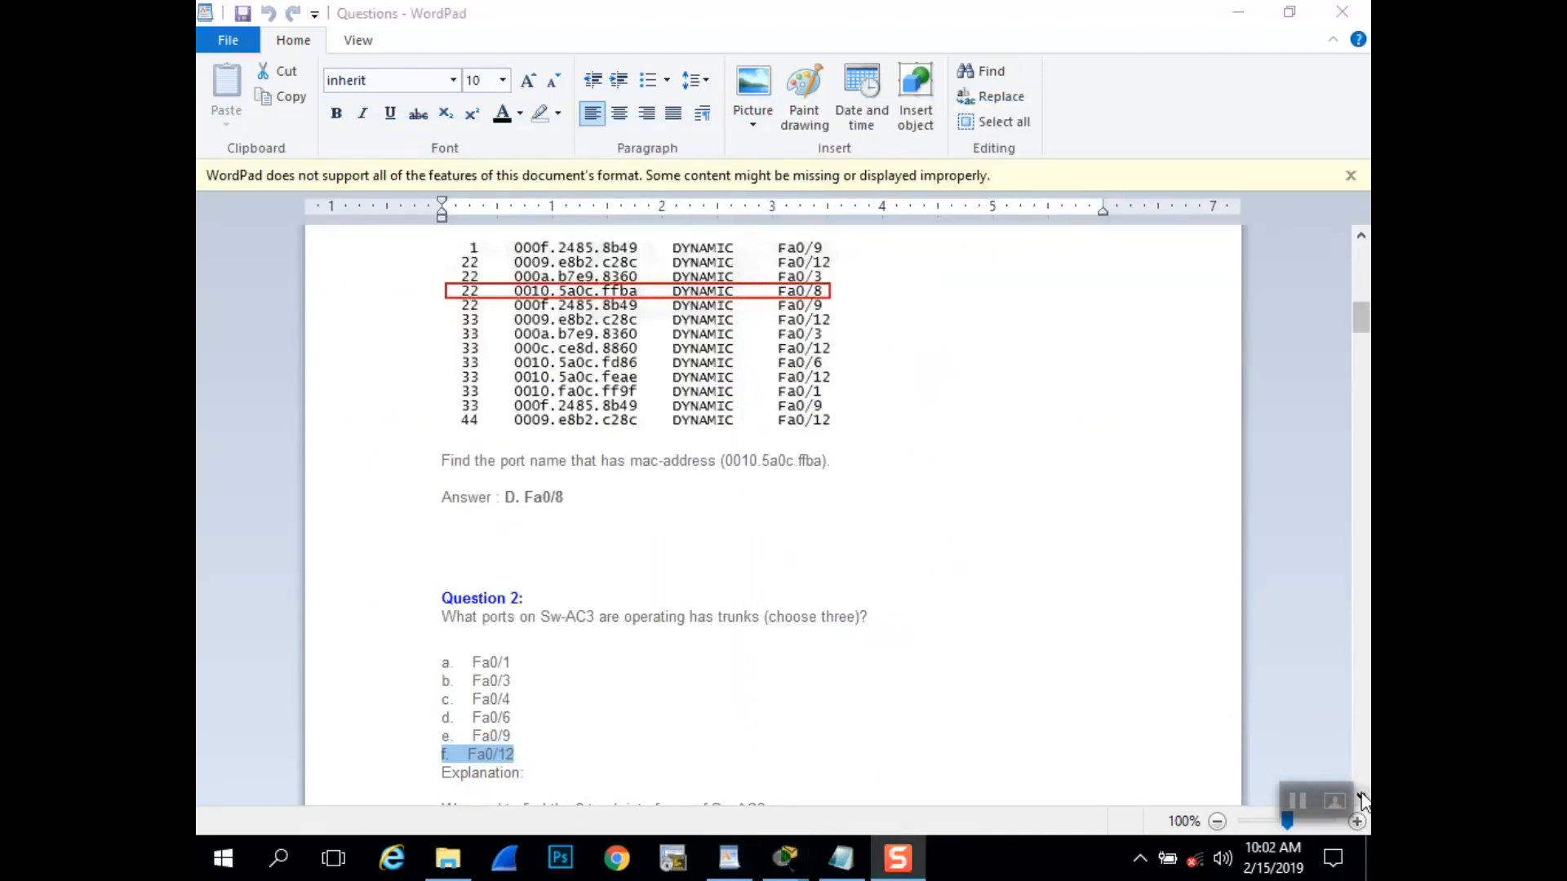
scroll(958, 704, "down", 10)
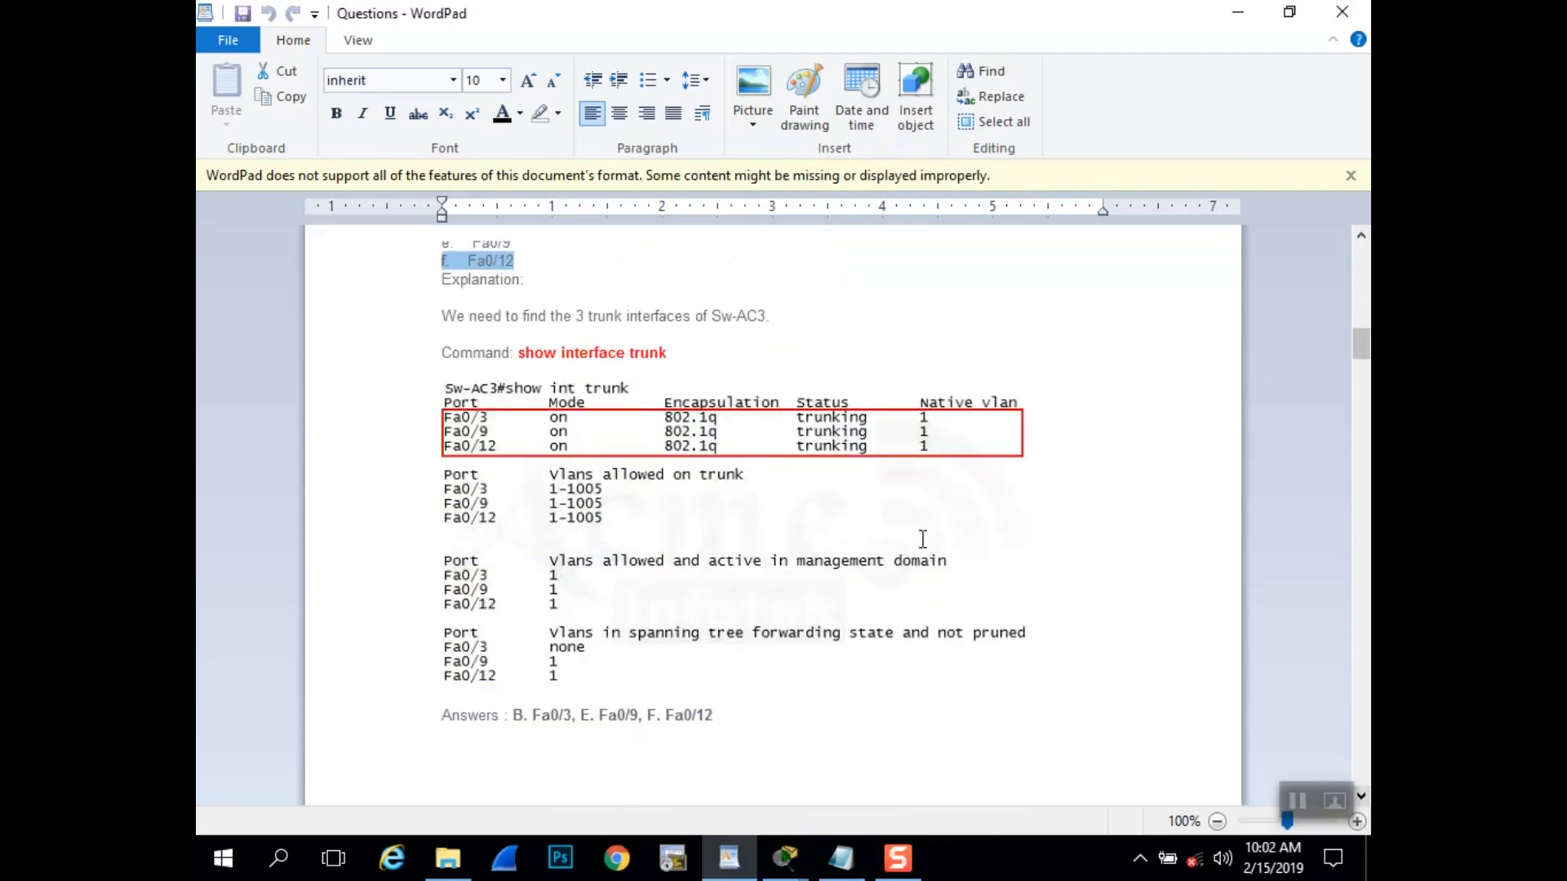
left_click(820, 727)
scroll(839, 710, "down", 11)
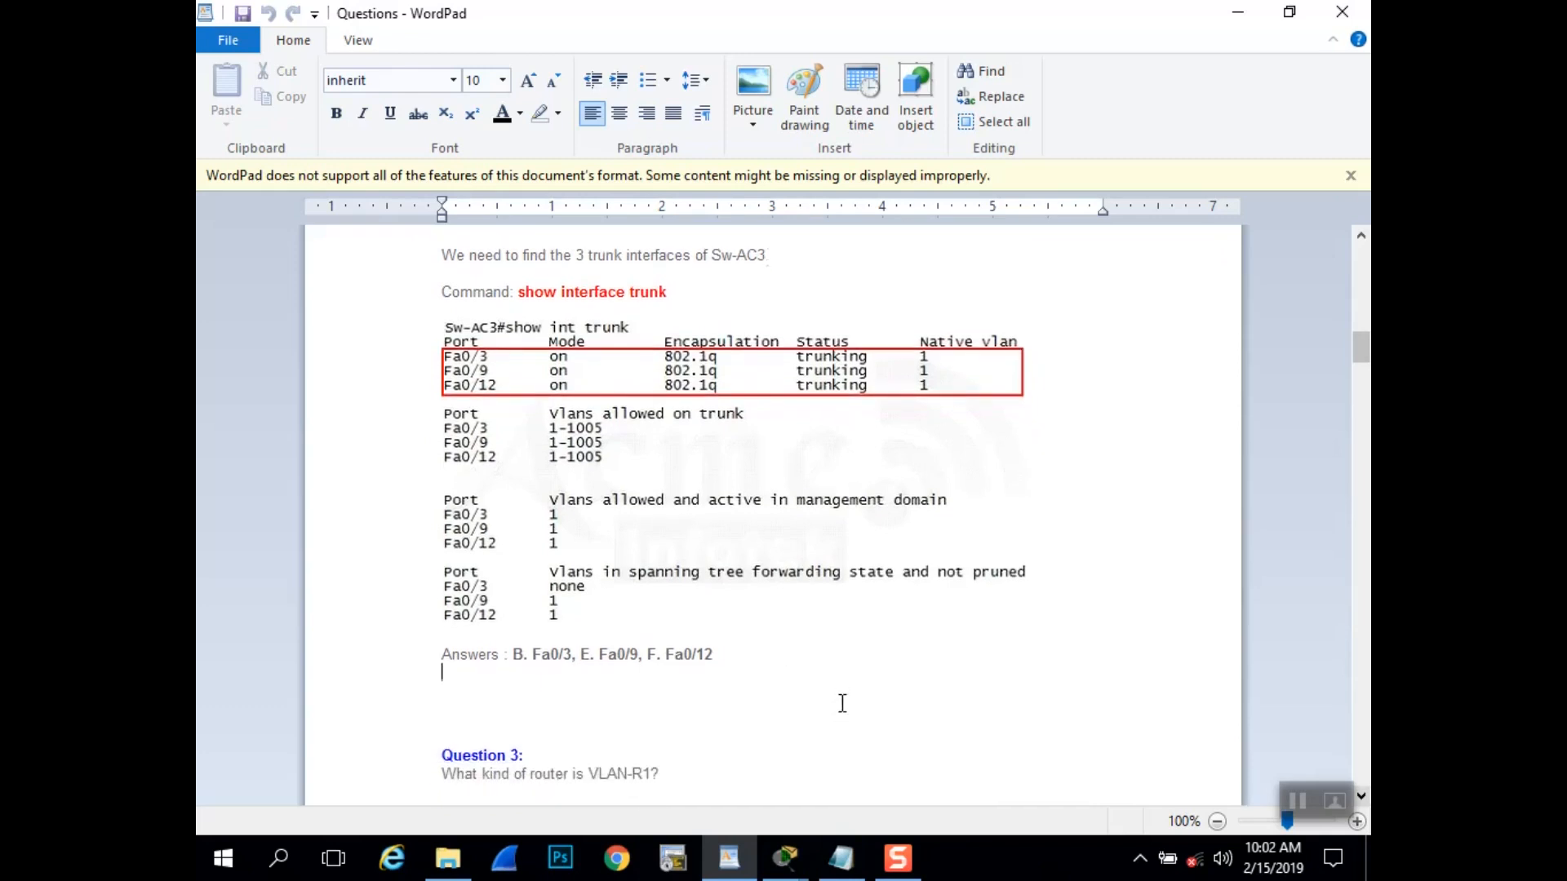
- Review Question 3 in the Questions document and open the command line of router VLAN-R1 in Packet Tracer
scroll(840, 701, "up", 9)
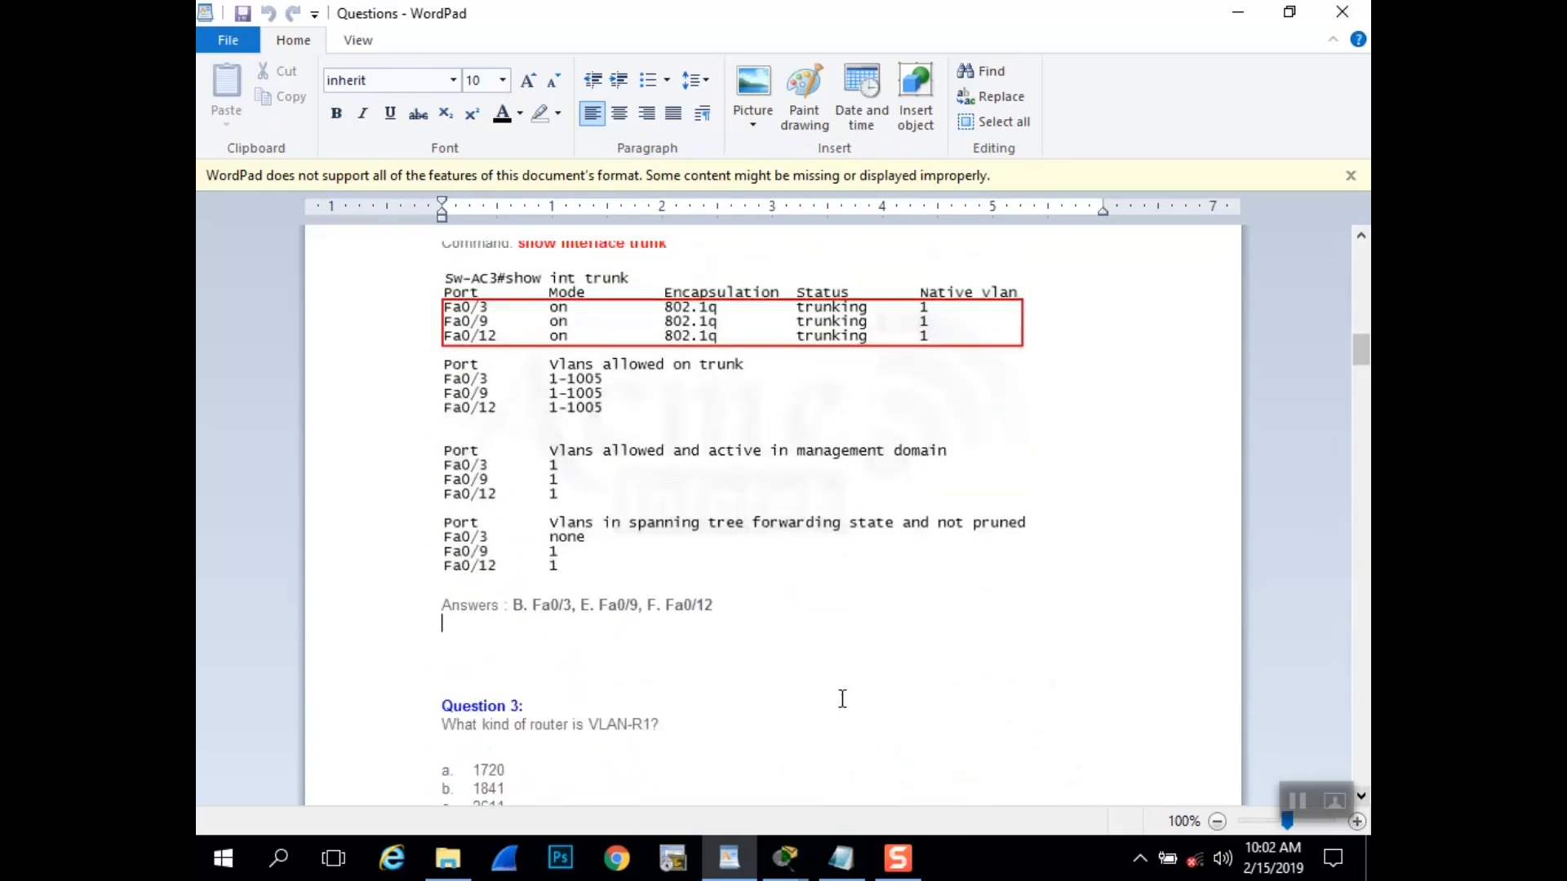
left_click_drag(1363, 359, 1366, 364)
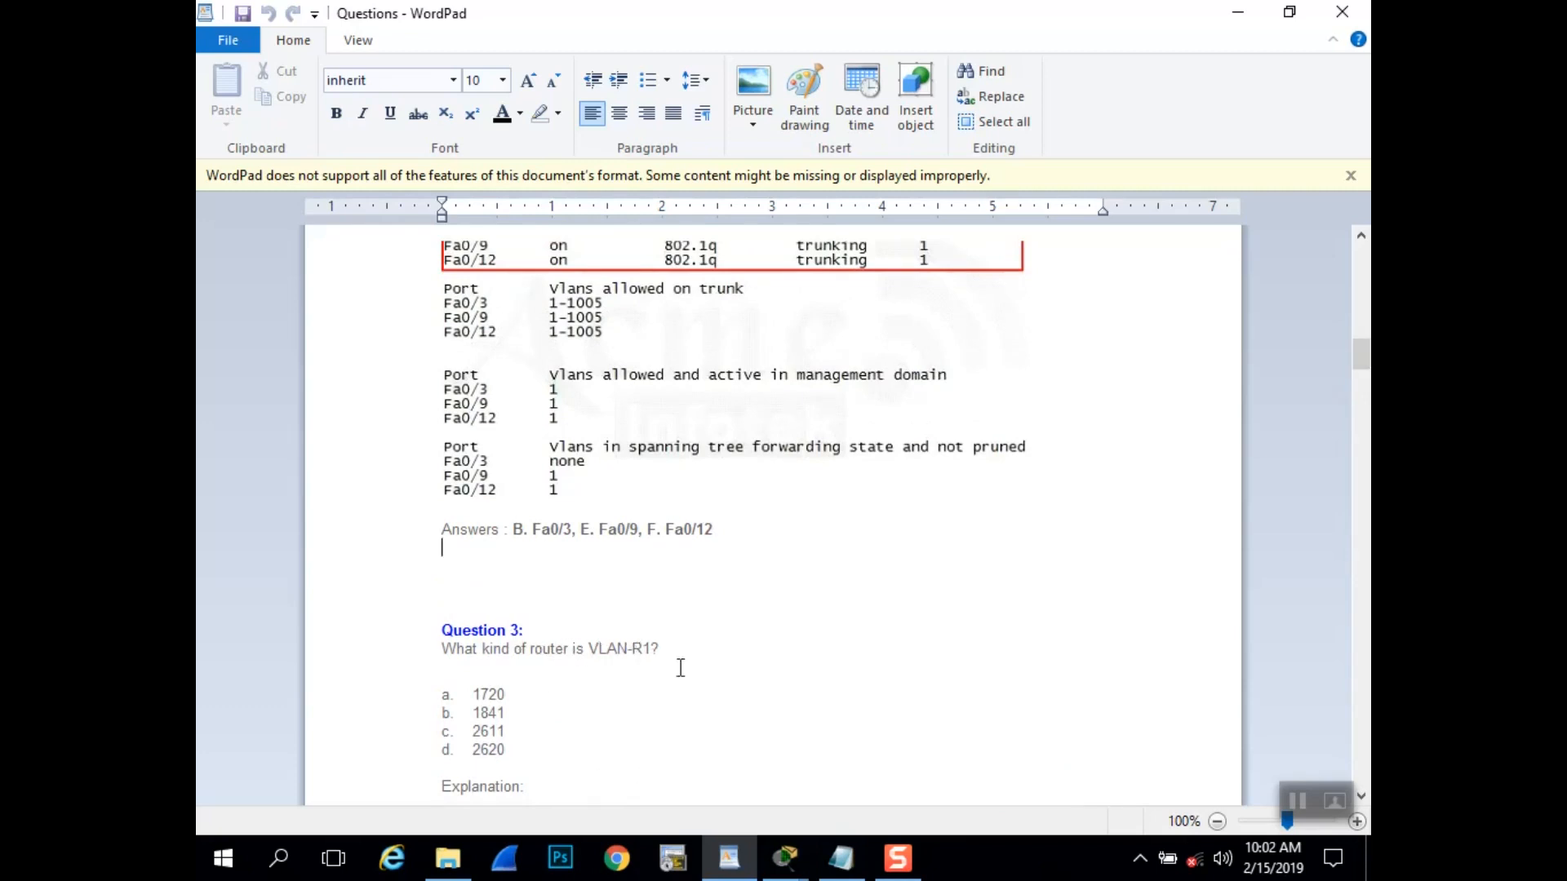
mouse_move(785, 871)
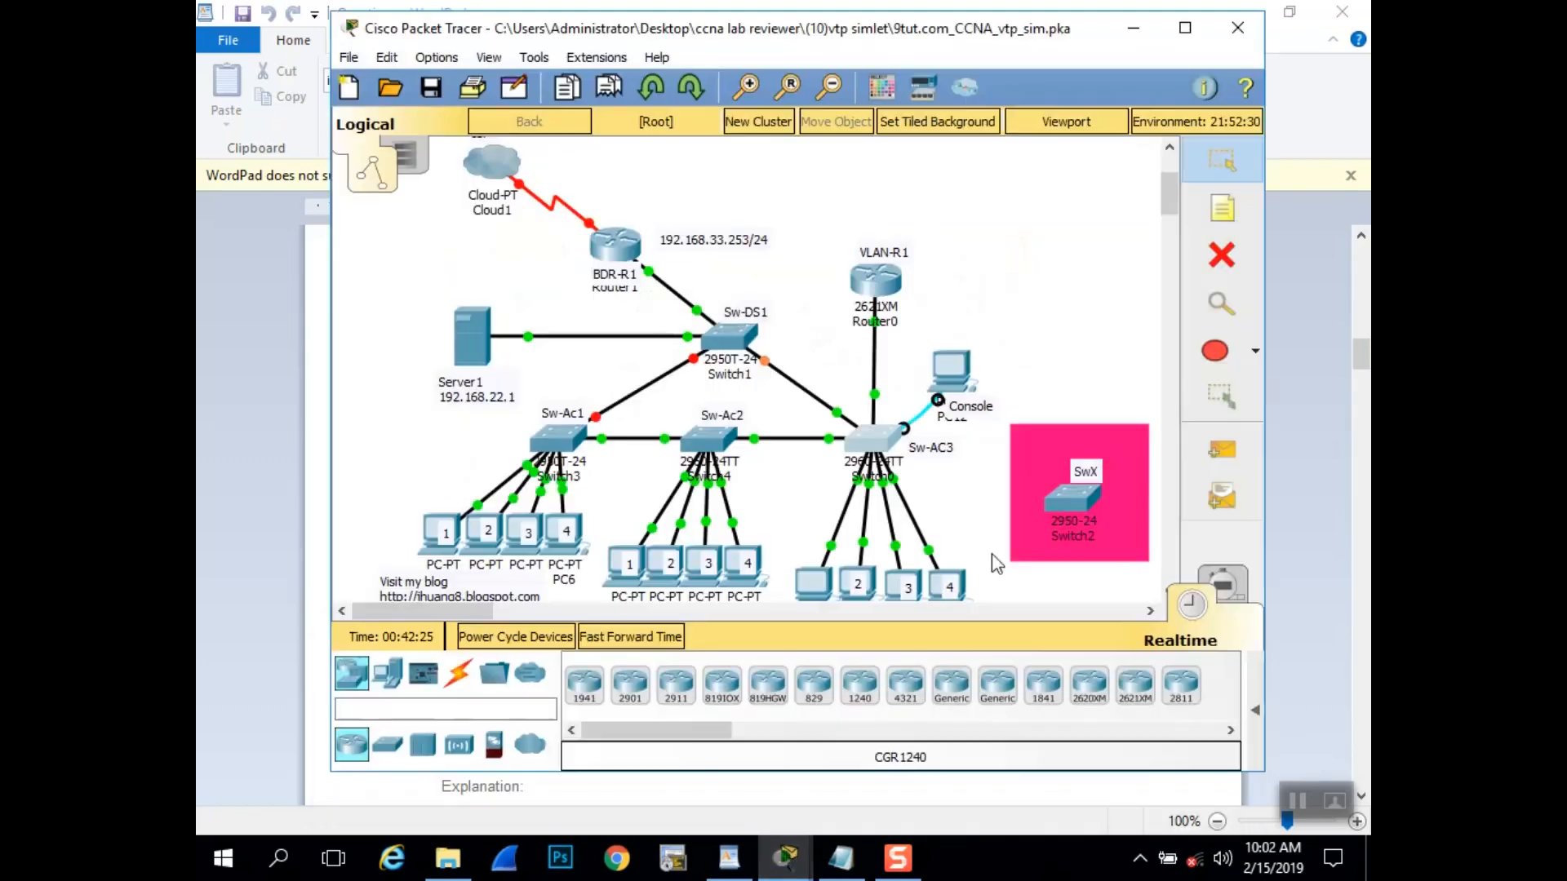
left_click(757, 749)
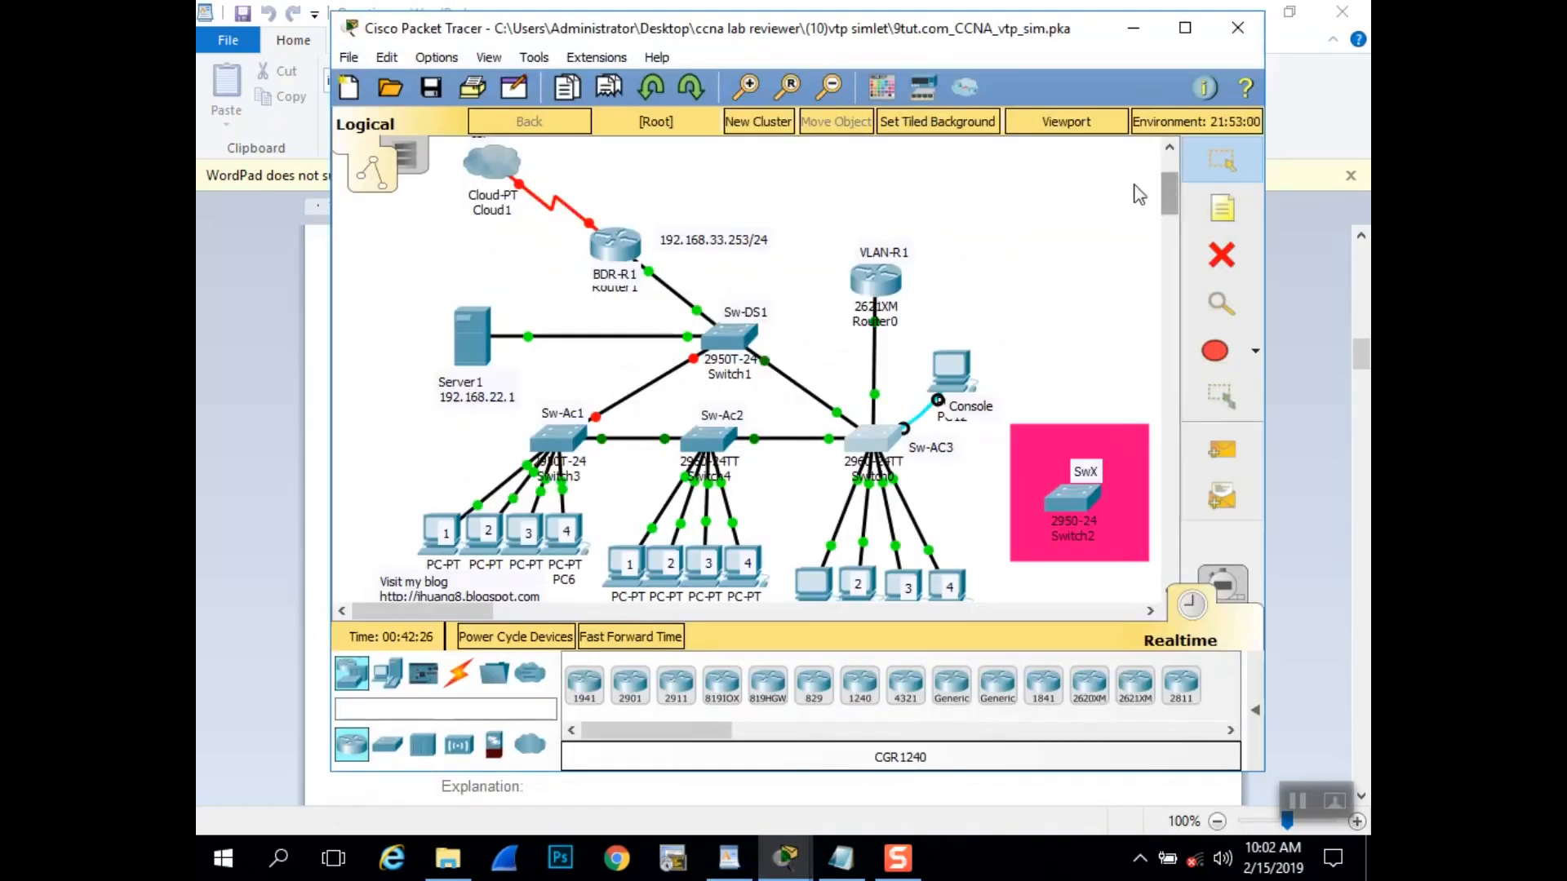
left_click(871, 289)
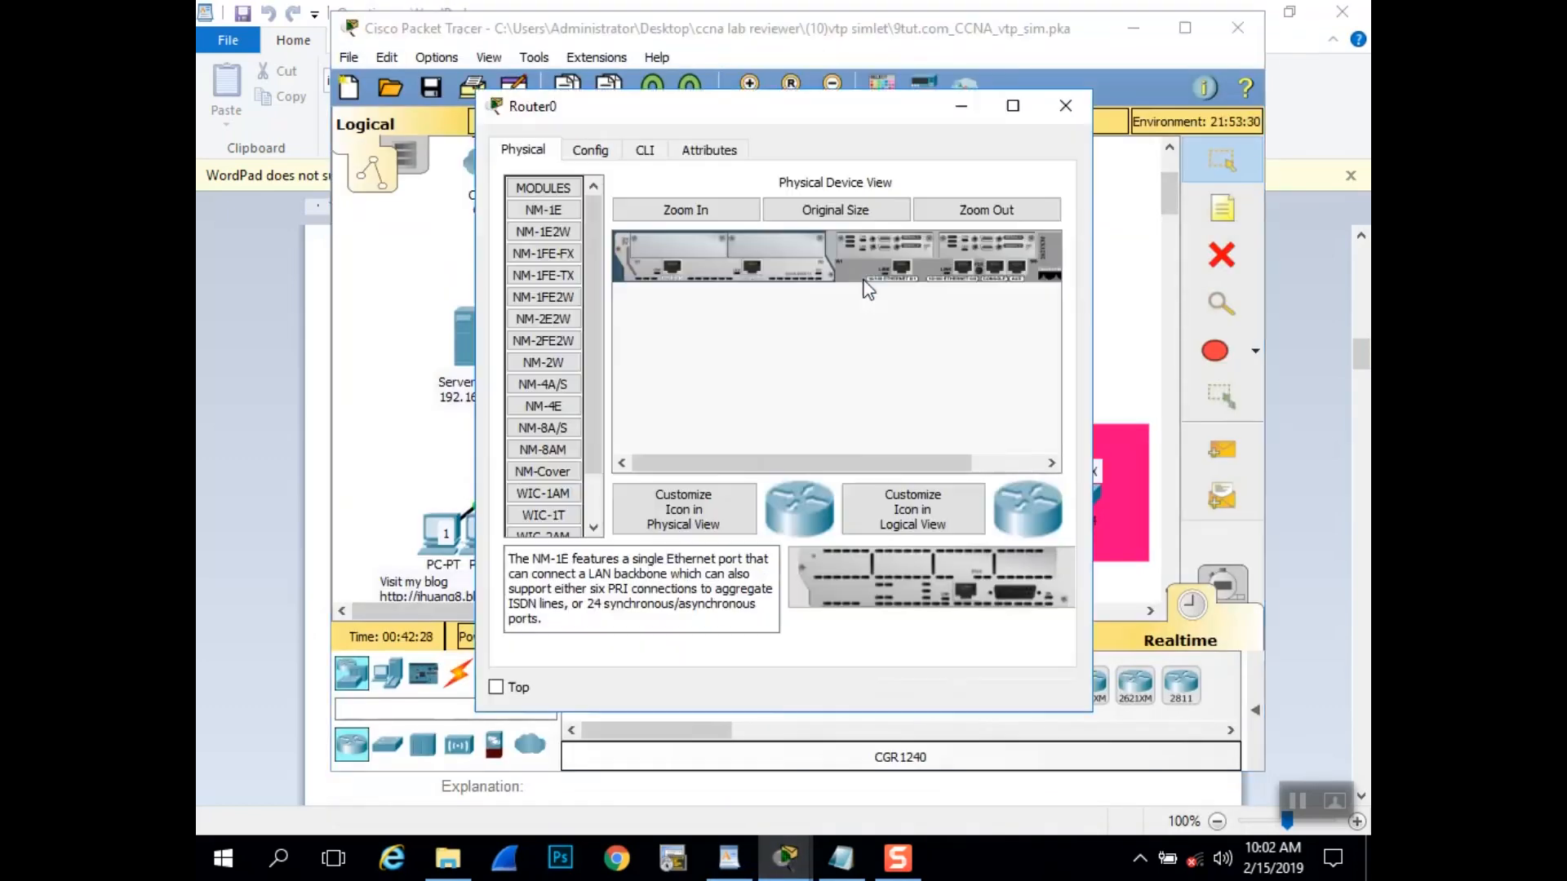
left_click(645, 150)
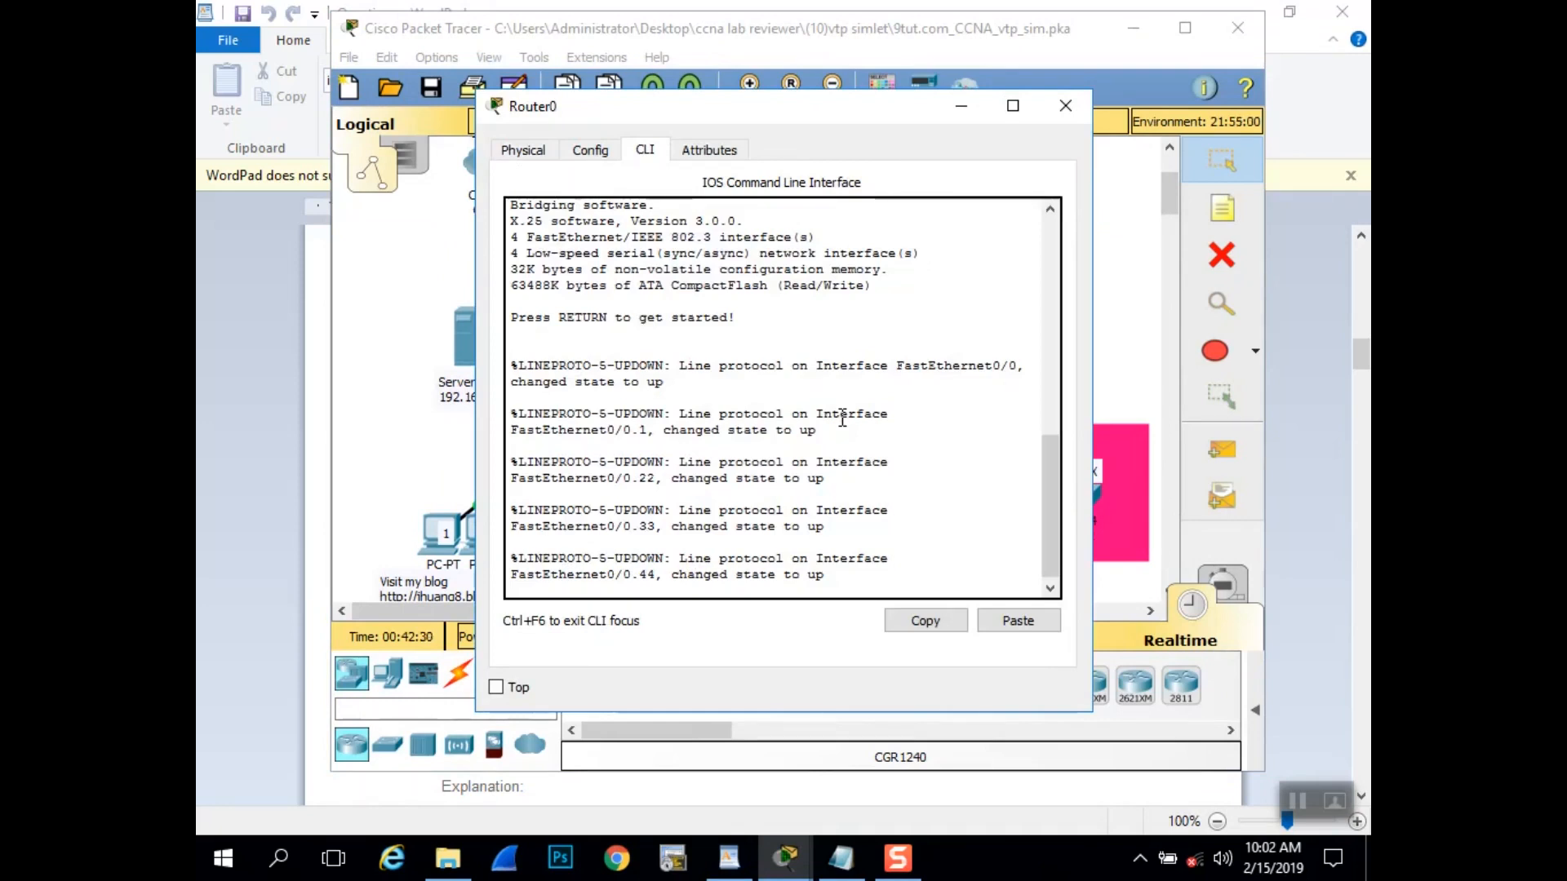
- Start the VLAN-R1 console session and enter privileged EXEC mode with en
key("Return")
key("Return")
key("Return")
key("Return")
key("Return")
type("en")
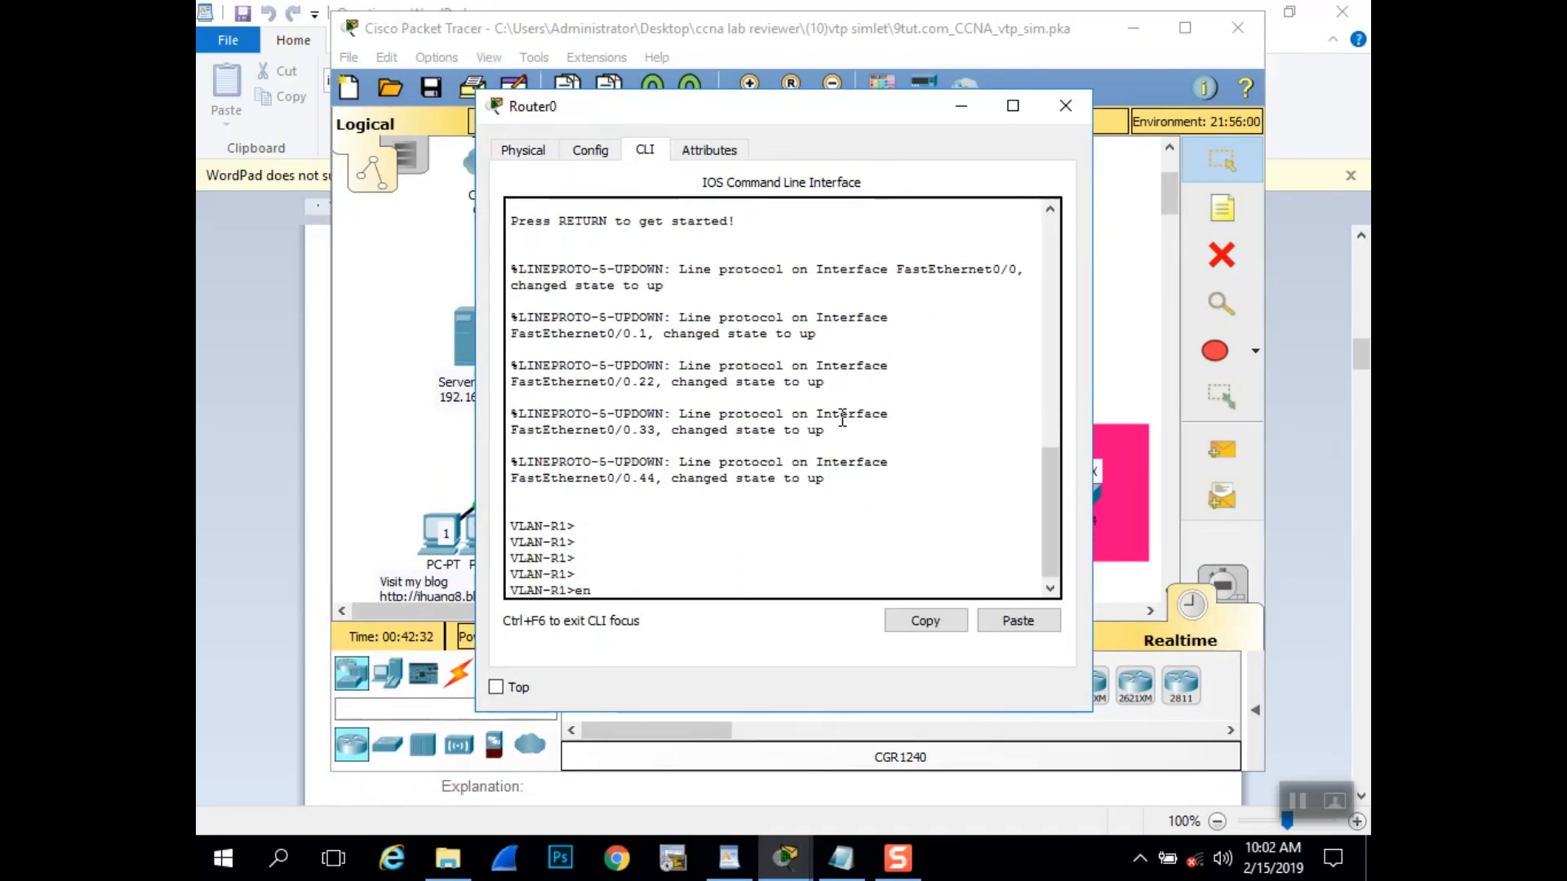
key("Return")
key("Return")
key("Return")
key("Return")
key("Return")
key("Return")
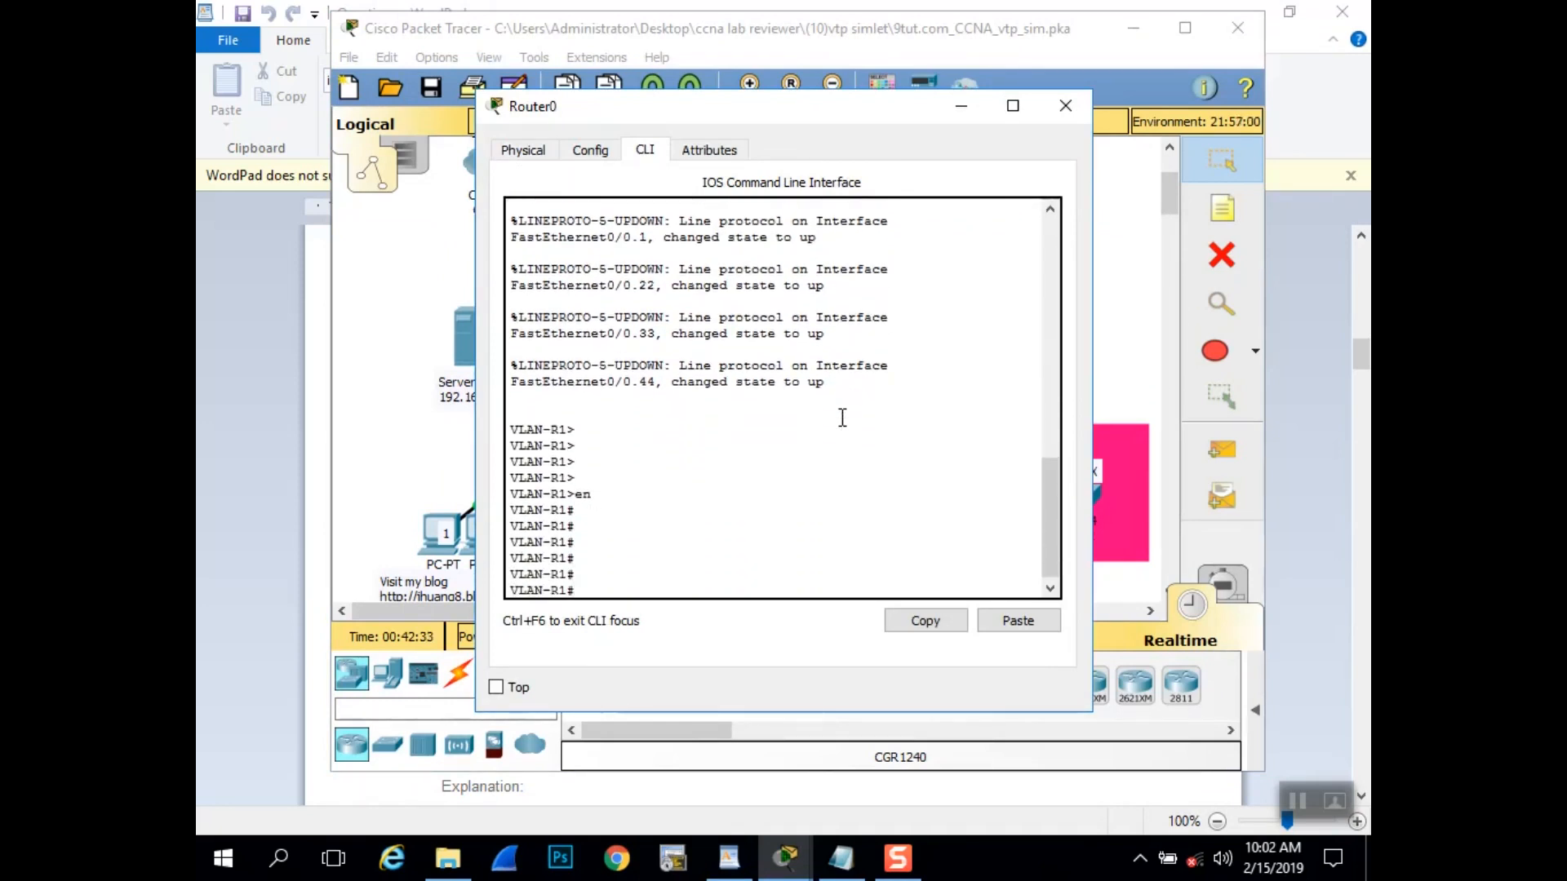
- Run show version on VLAN-R1, review the full output for the router model, and return to the topology
type("show version")
key("Return")
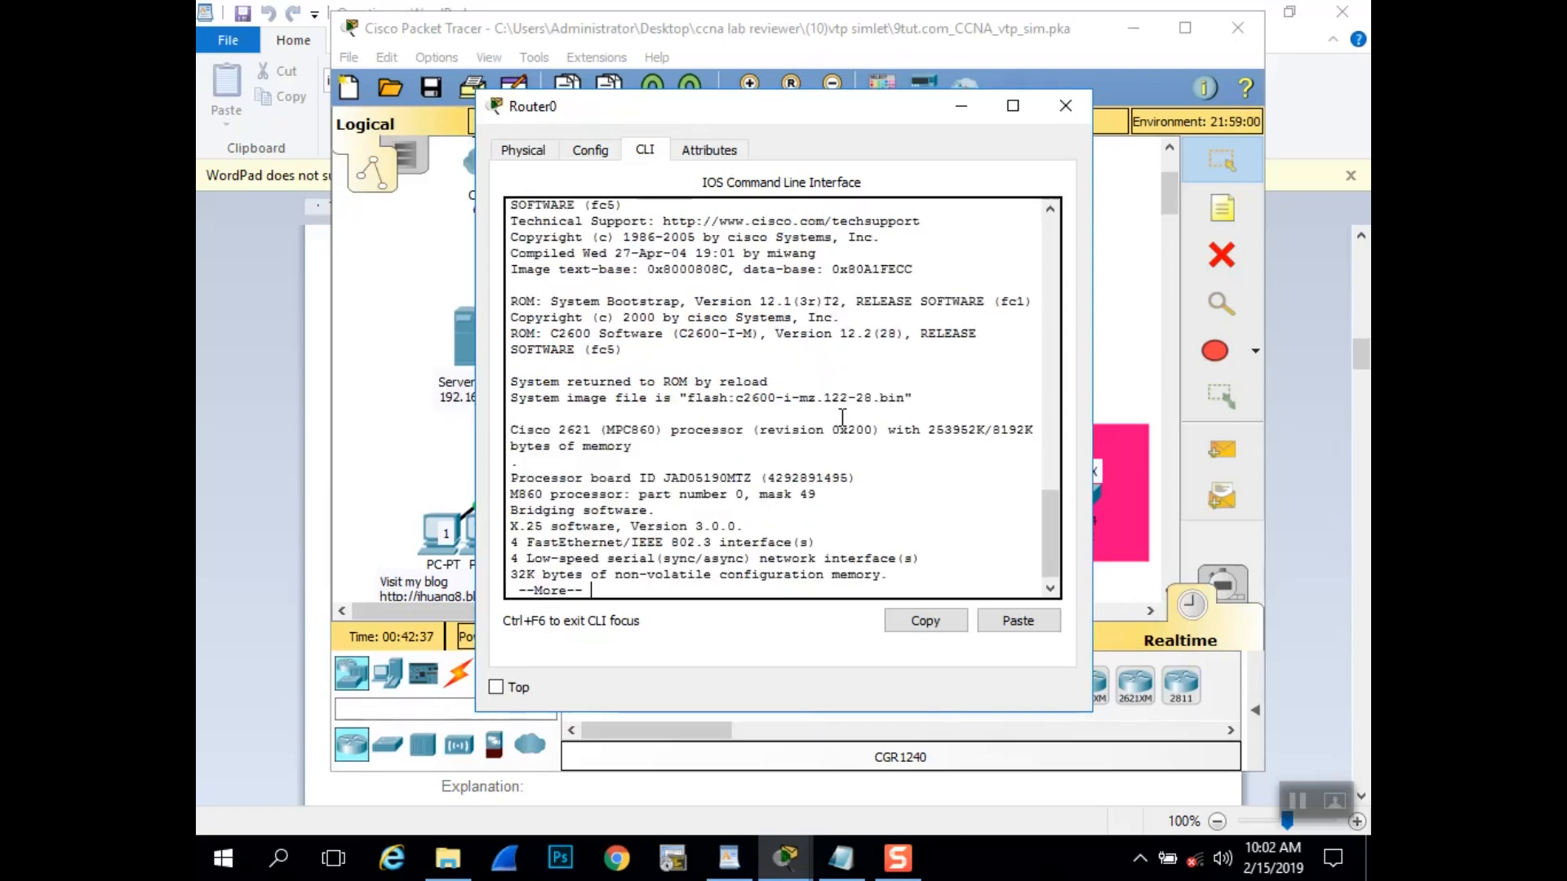
key("space")
key("Return")
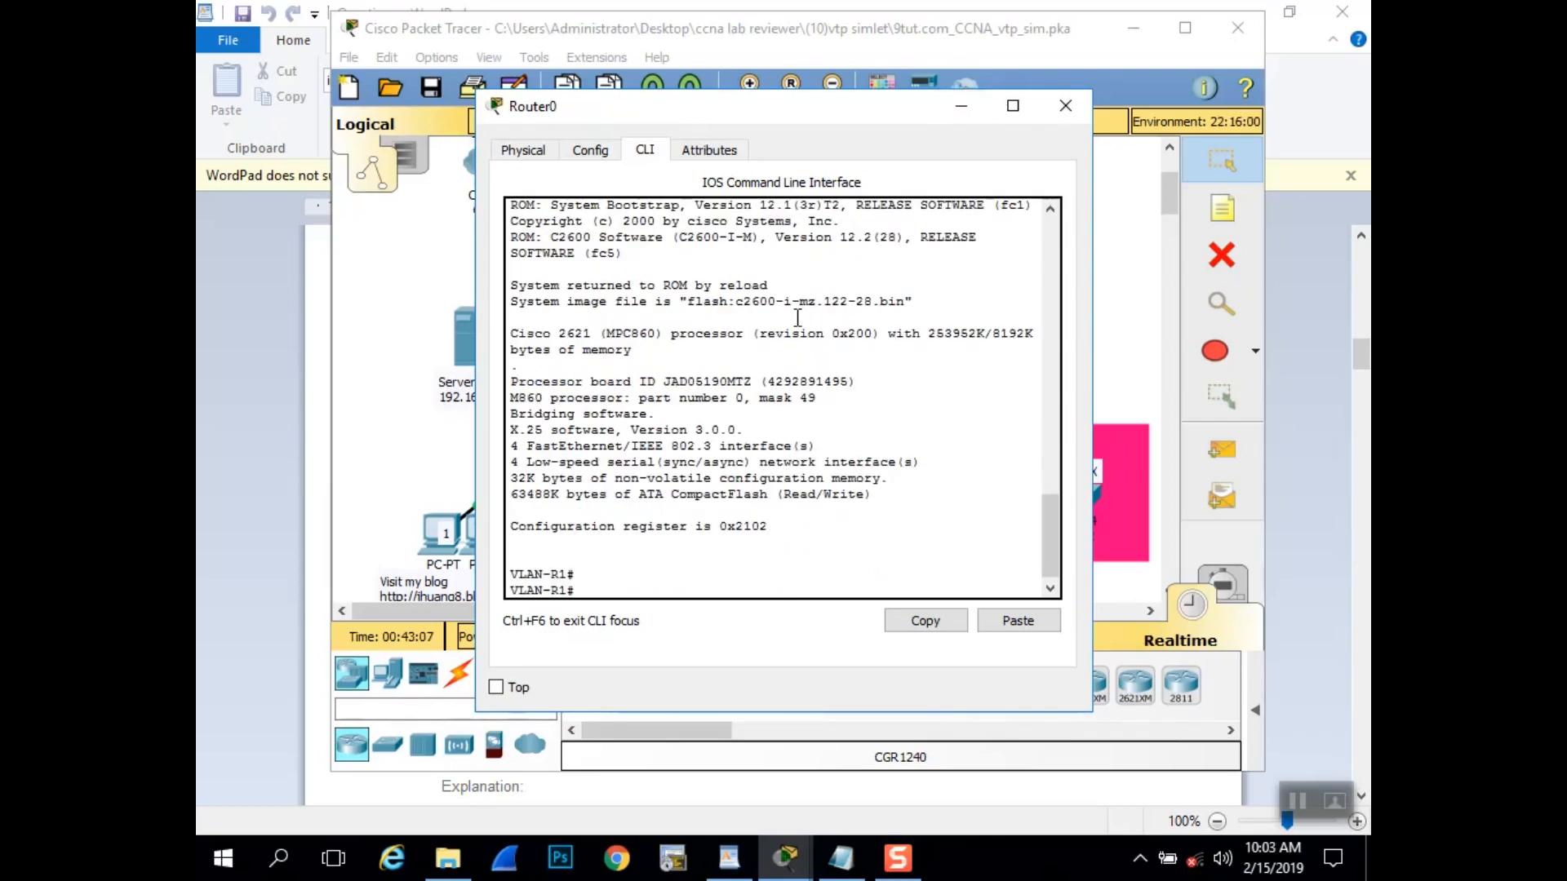
left_click_drag(1062, 563, 1063, 529)
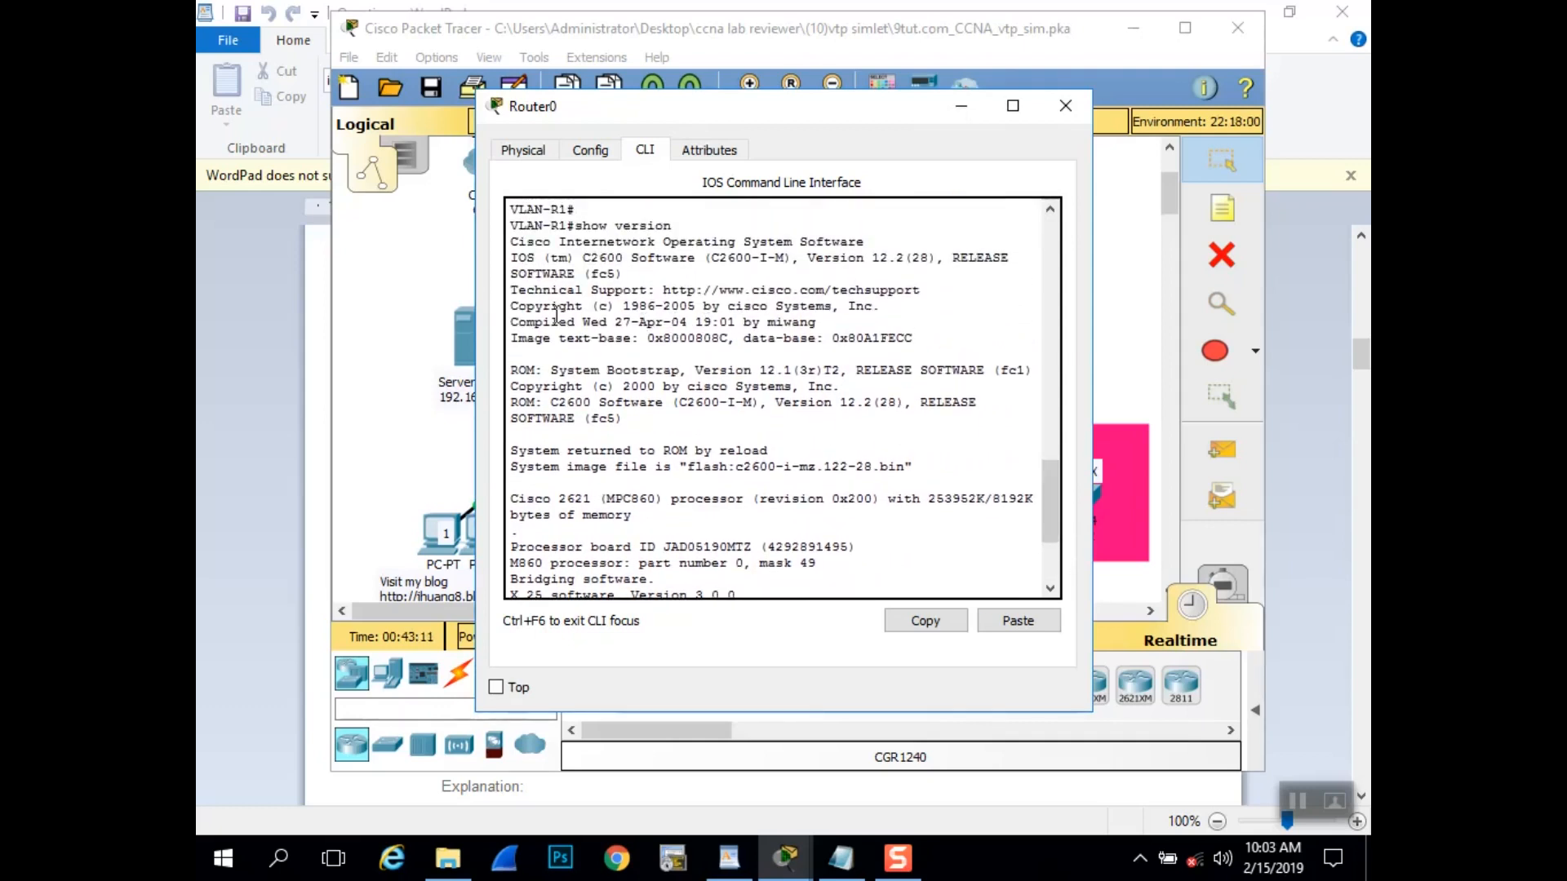
left_click(435, 269)
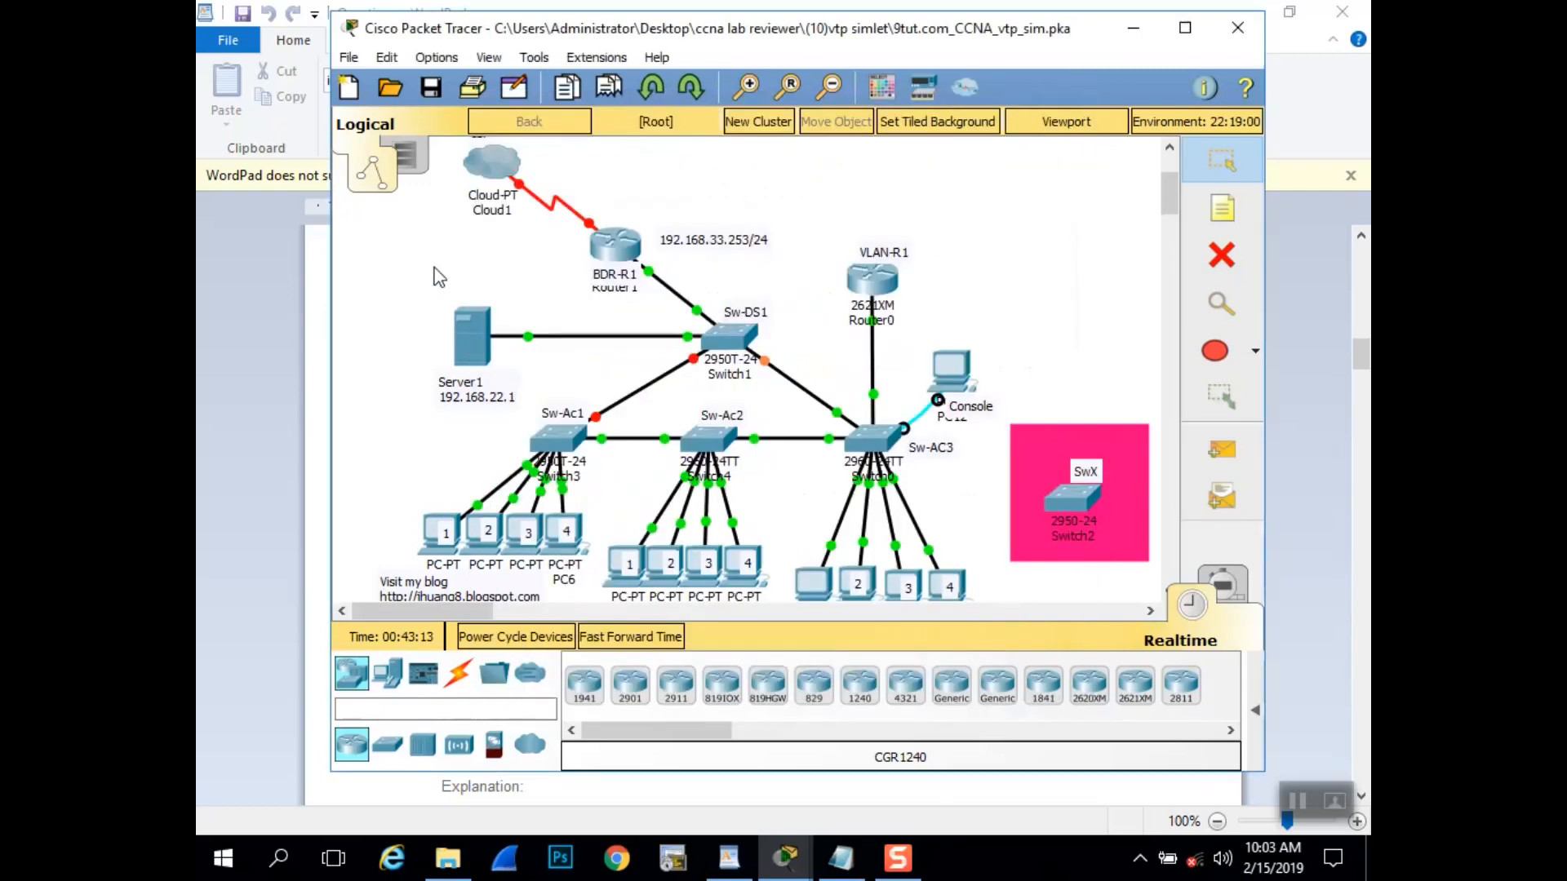
- Run show cdp neighbors on switch Sw-AC3 and place its window beside VLAN-R1 in the topology
left_click(879, 437)
left_click_drag(992, 116, 819, 121)
key("Return")
key("Return")
key("Return")
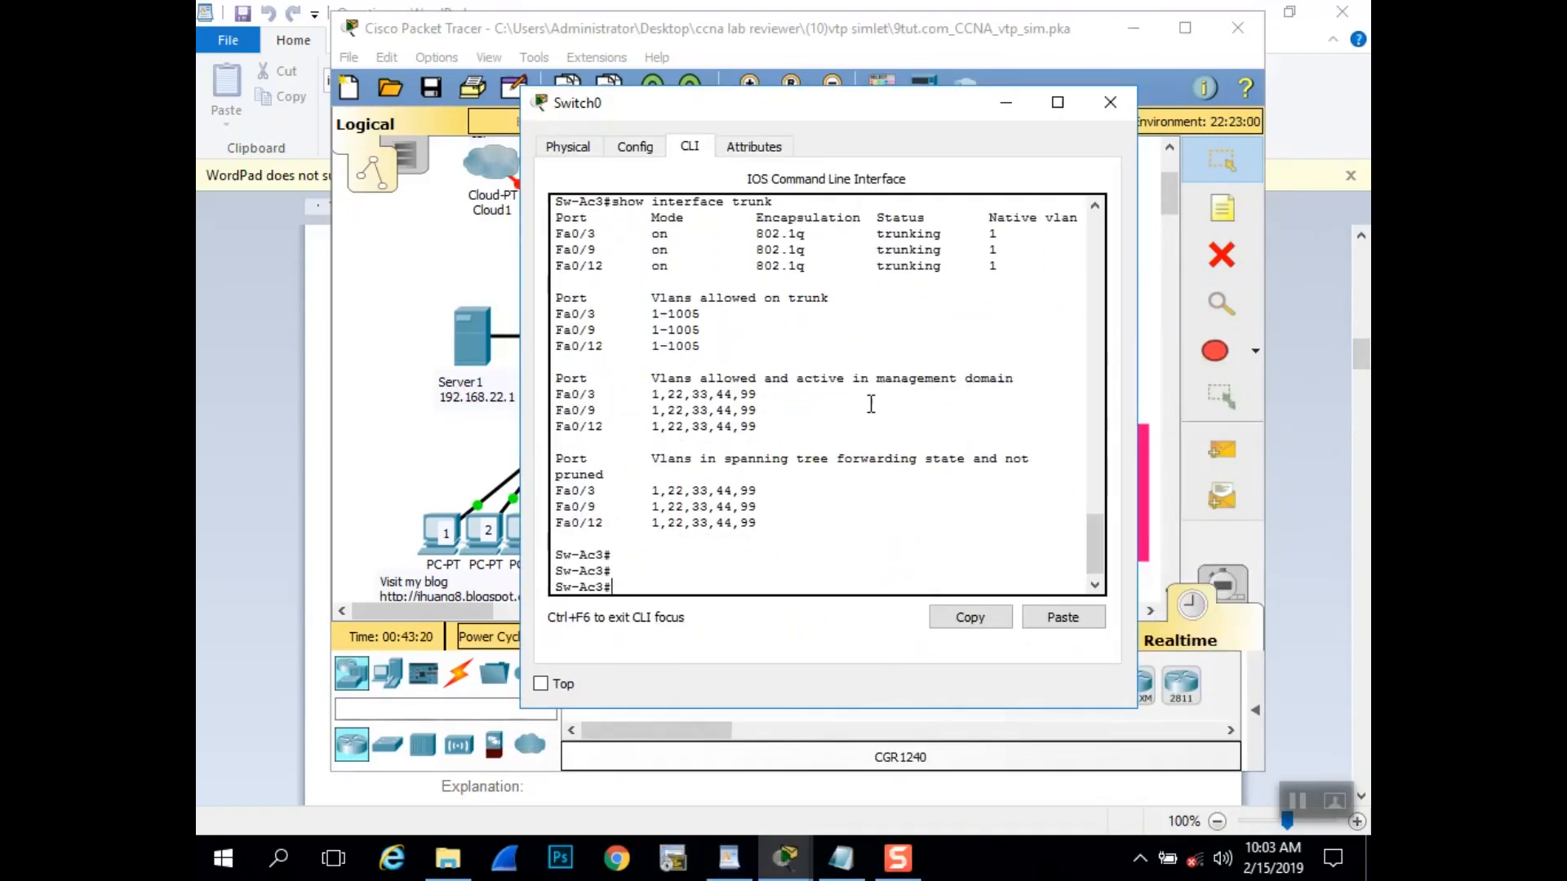
type("show cdp neighbors")
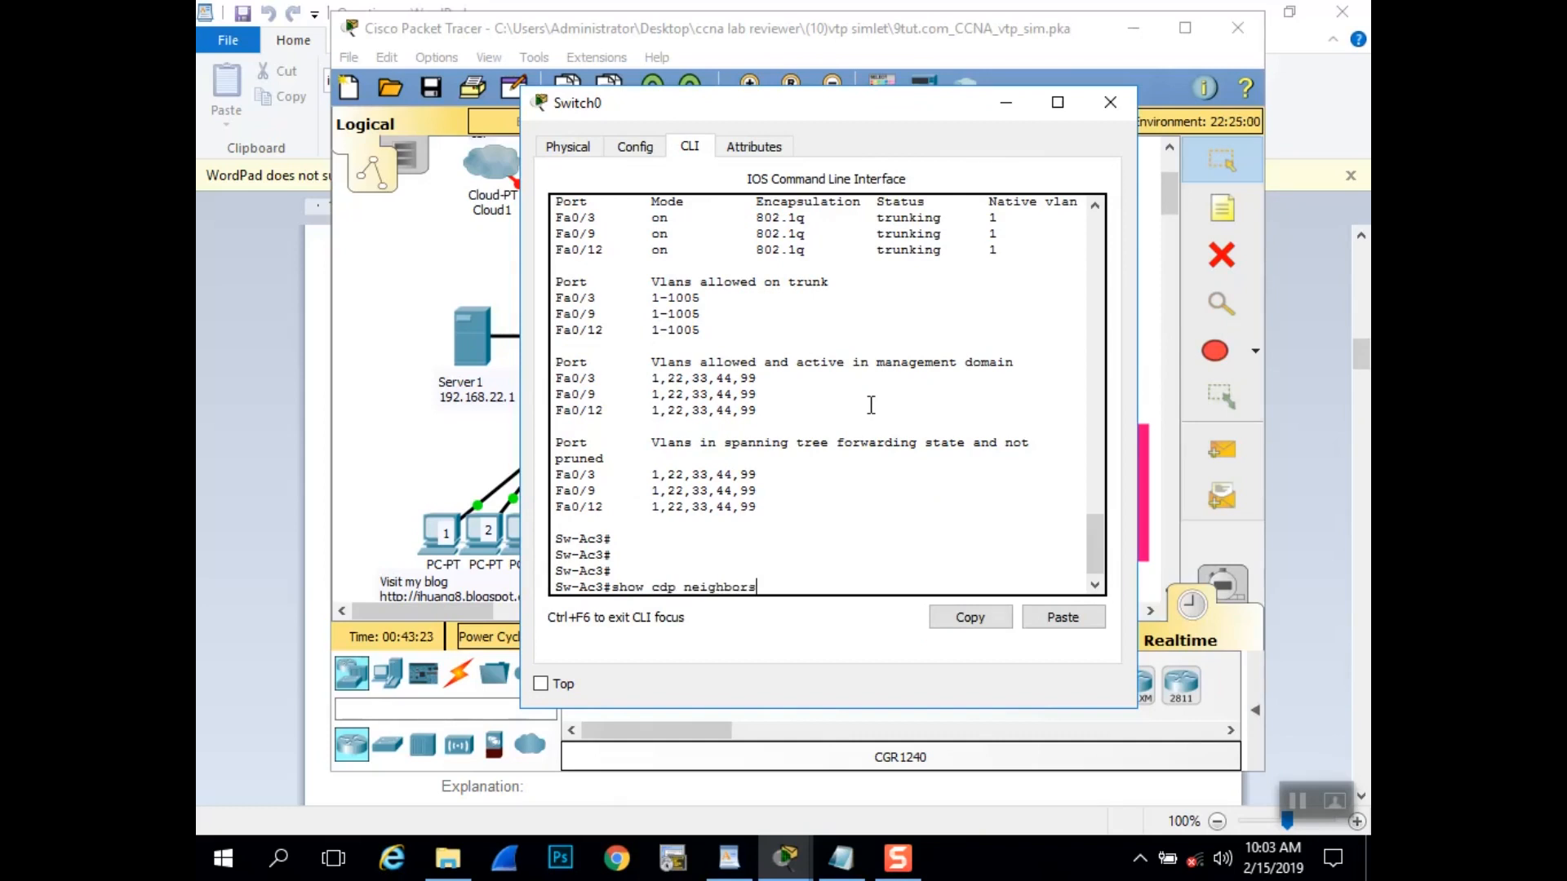
key("Return")
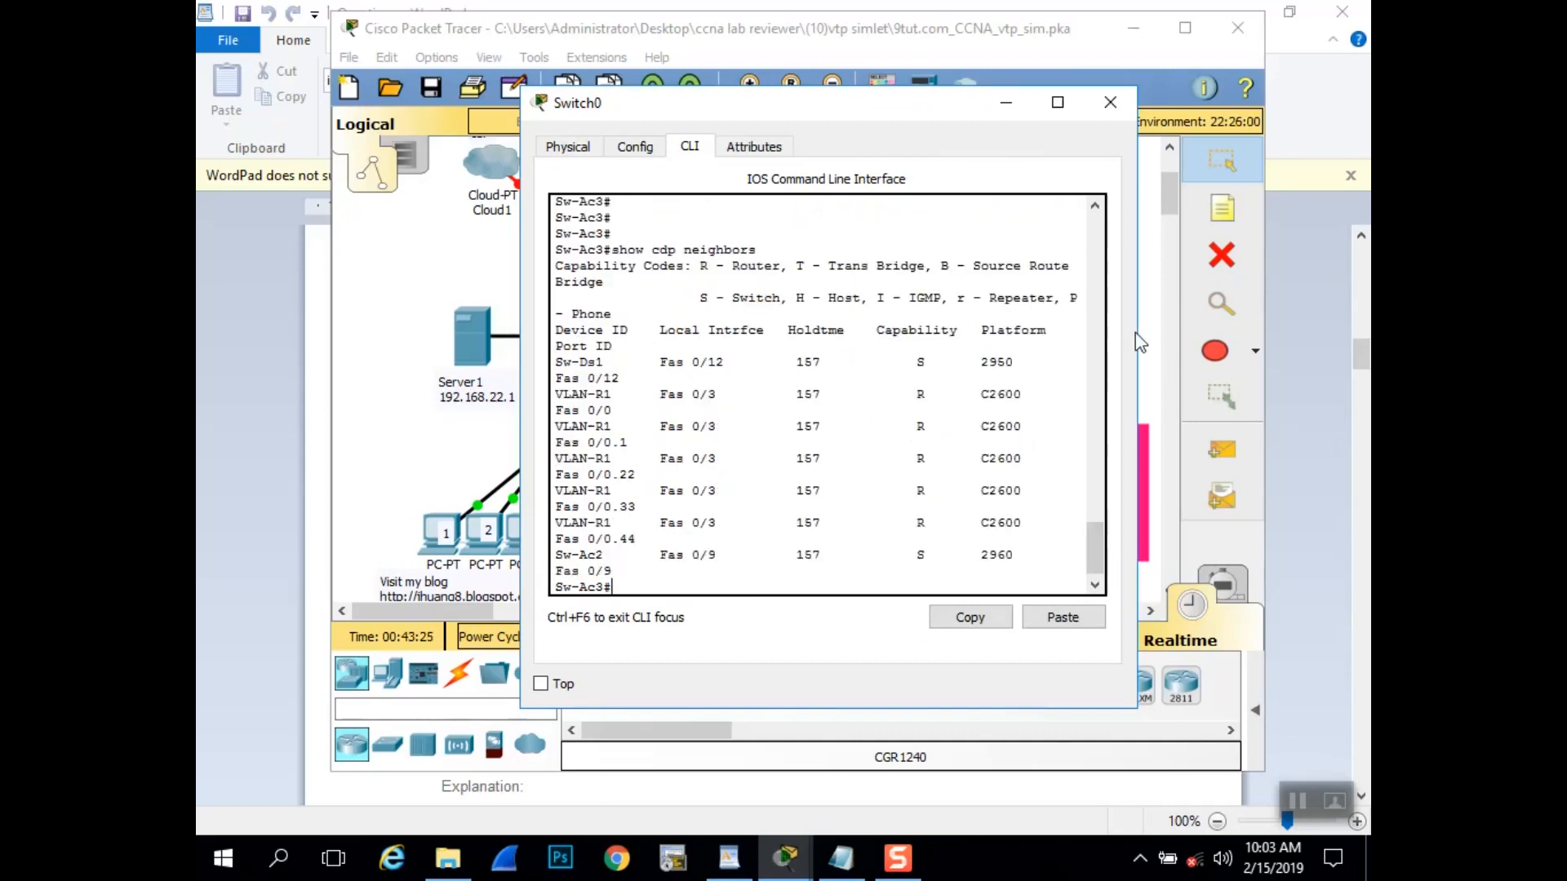
left_click_drag(947, 124, 614, 152)
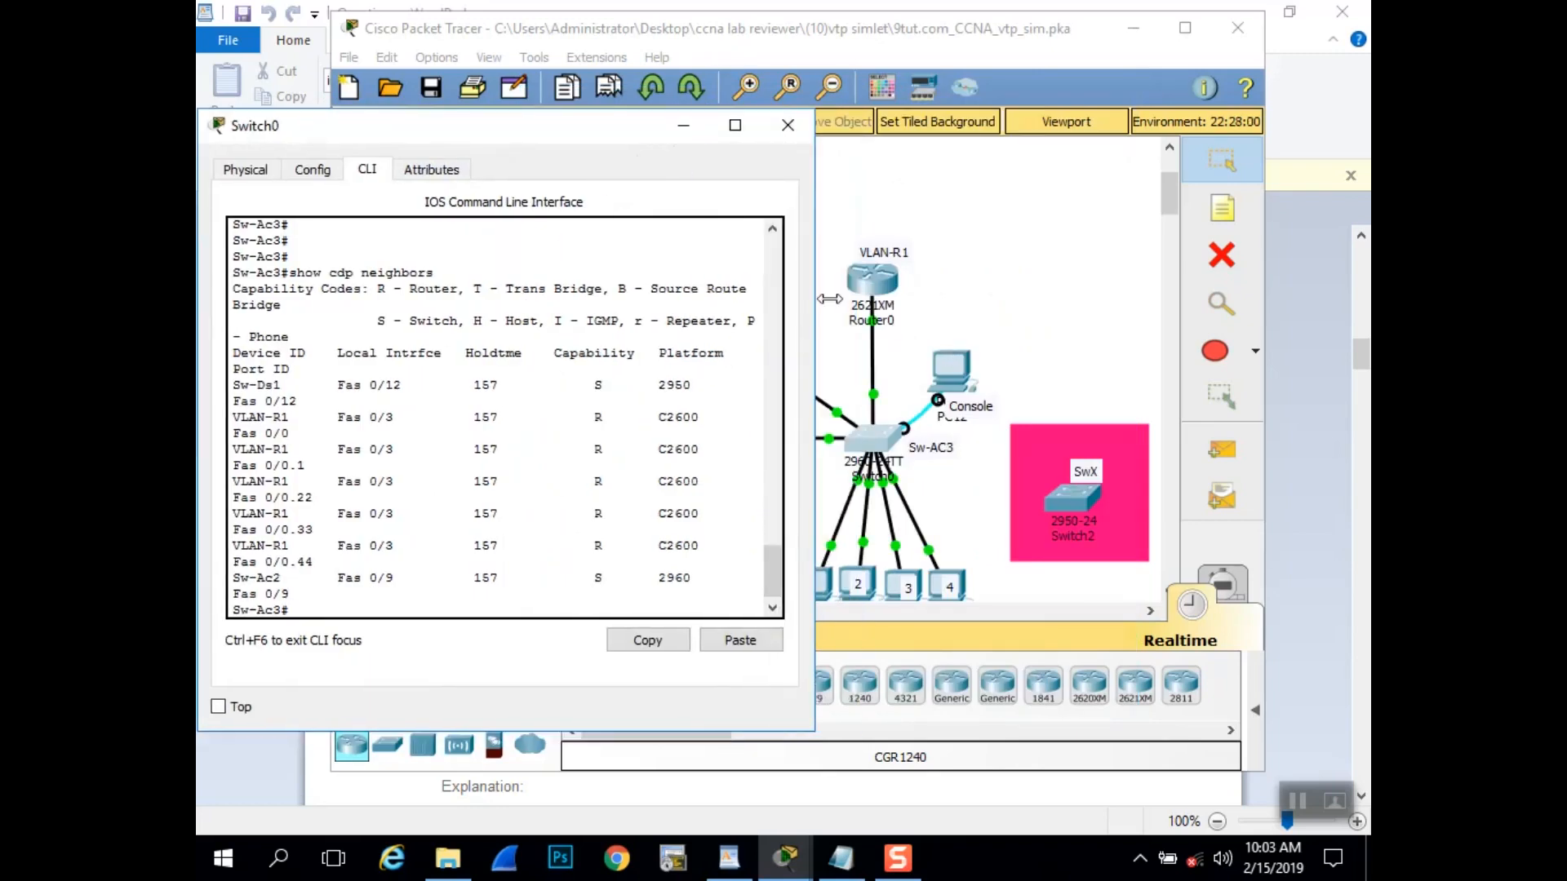
- Enable Always Show Port Labels in Logical Workspace in the Packet Tracer preferences
left_click(437, 58)
left_click(443, 83)
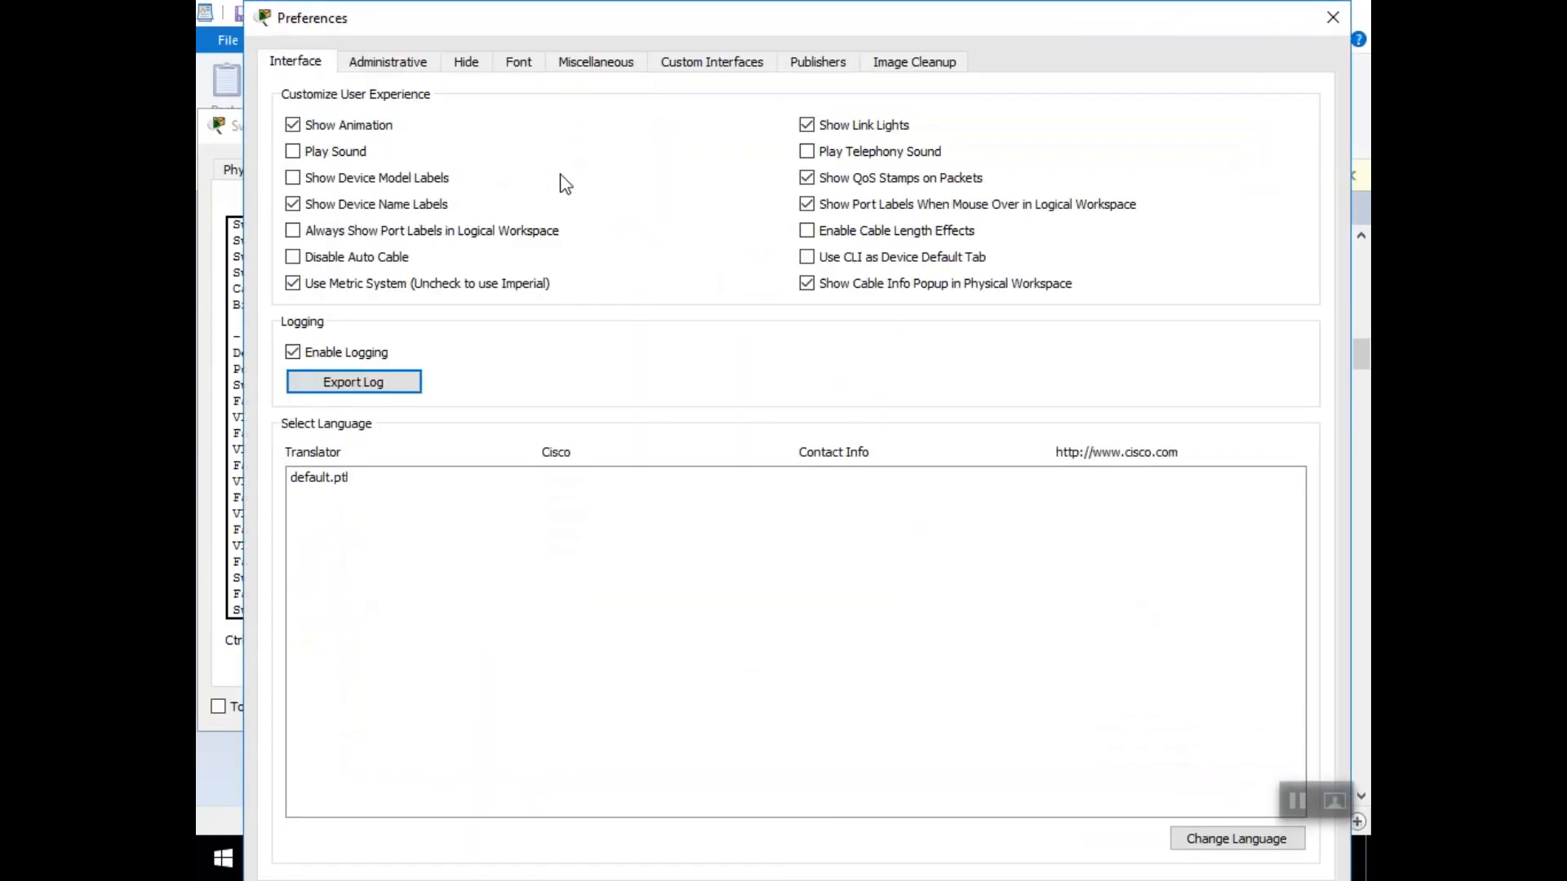
left_click(356, 225)
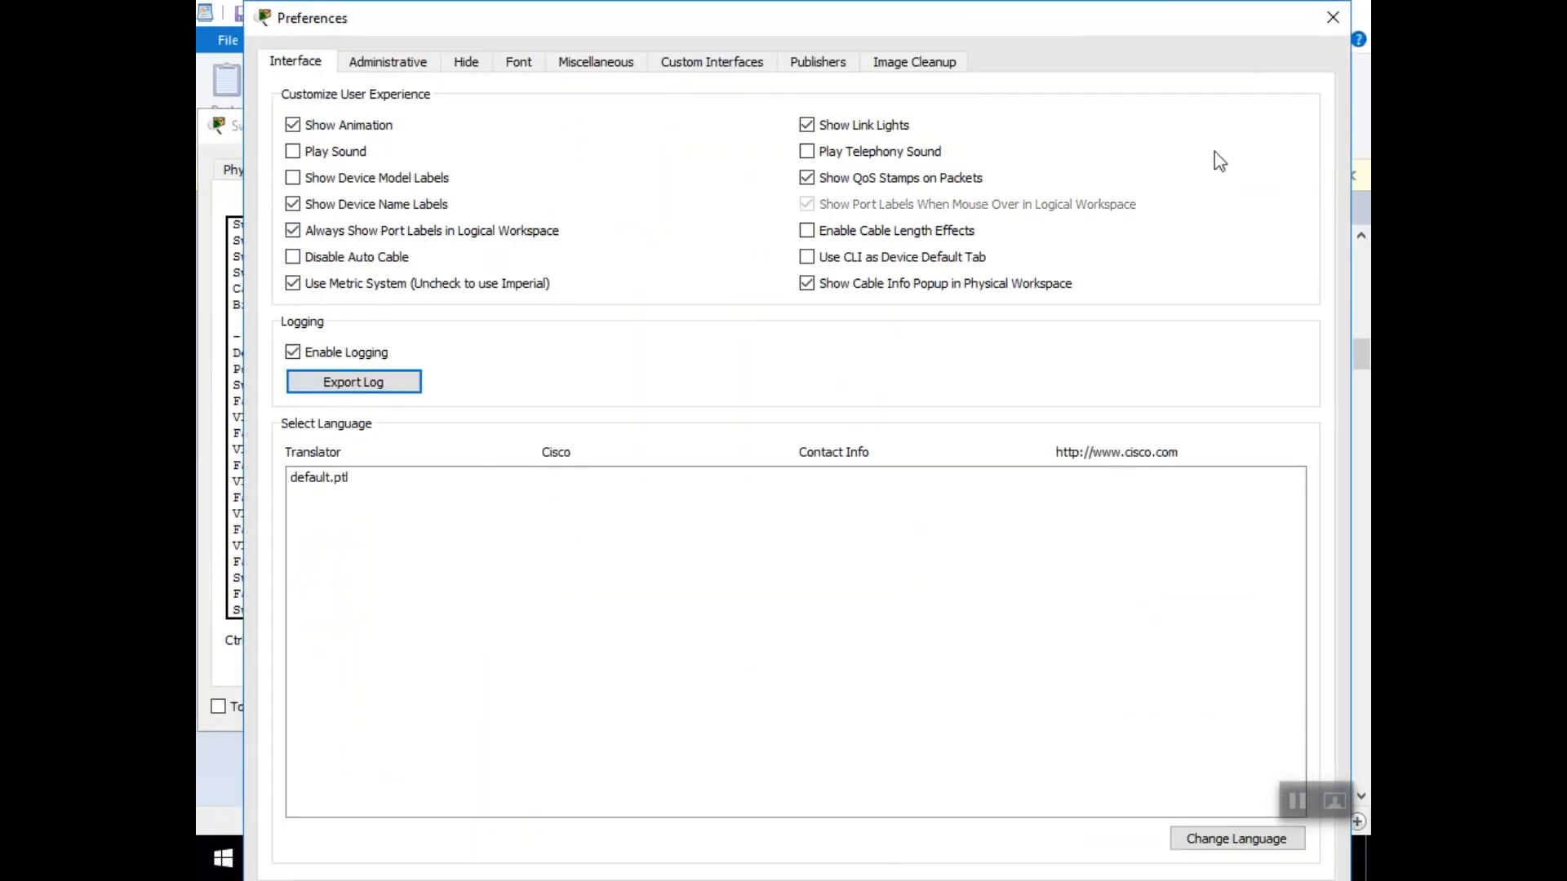
left_click(1333, 17)
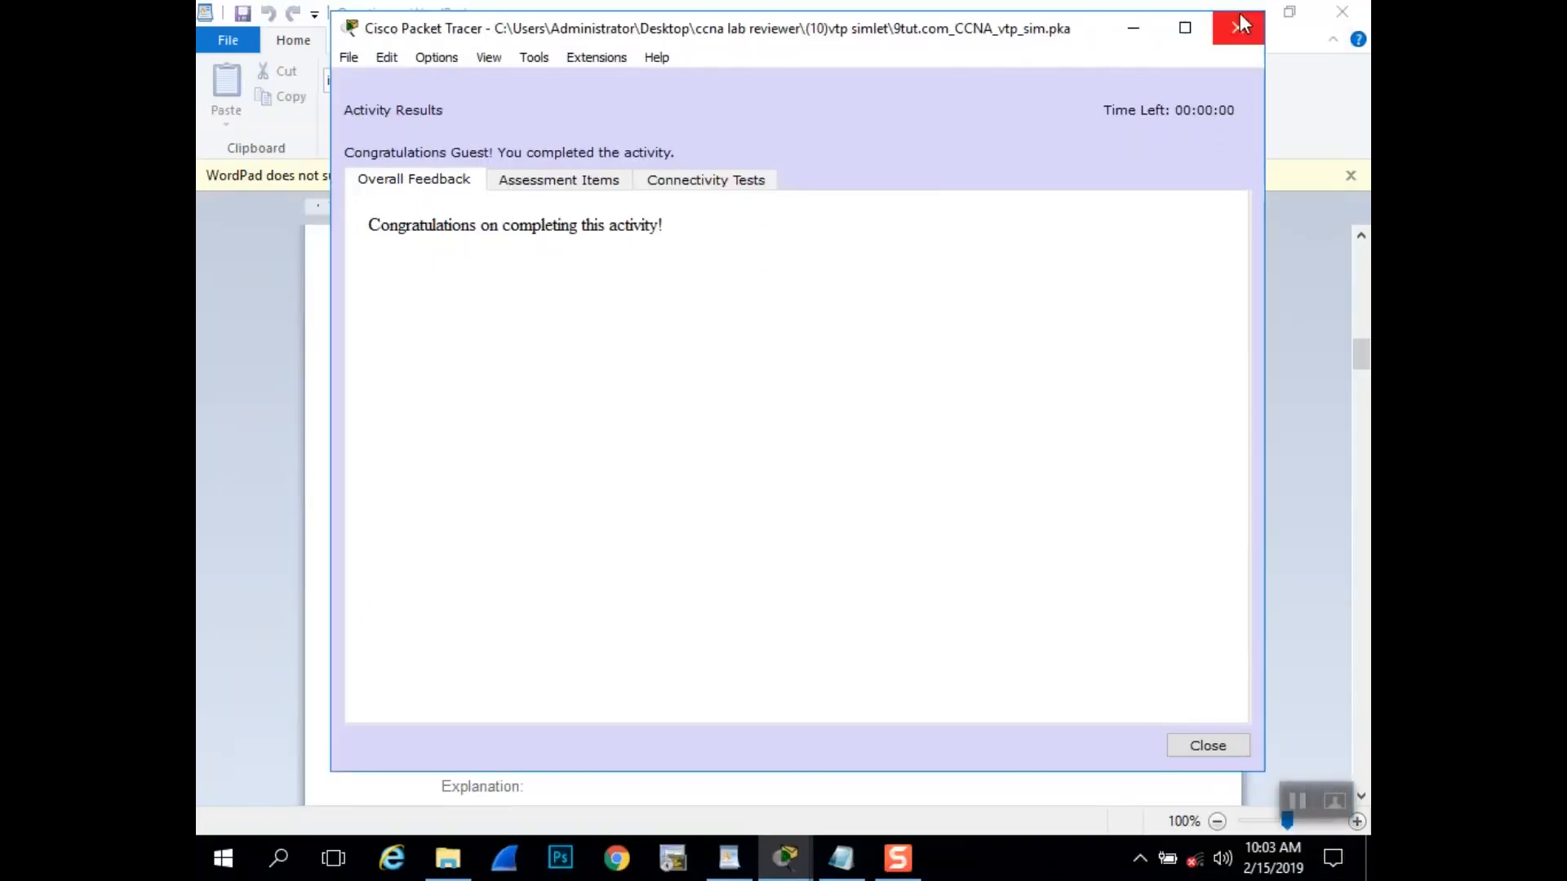
- Try to close the completed activity's results window, and minimize it instead
left_click(1240, 14)
left_click(920, 451)
left_click(1134, 27)
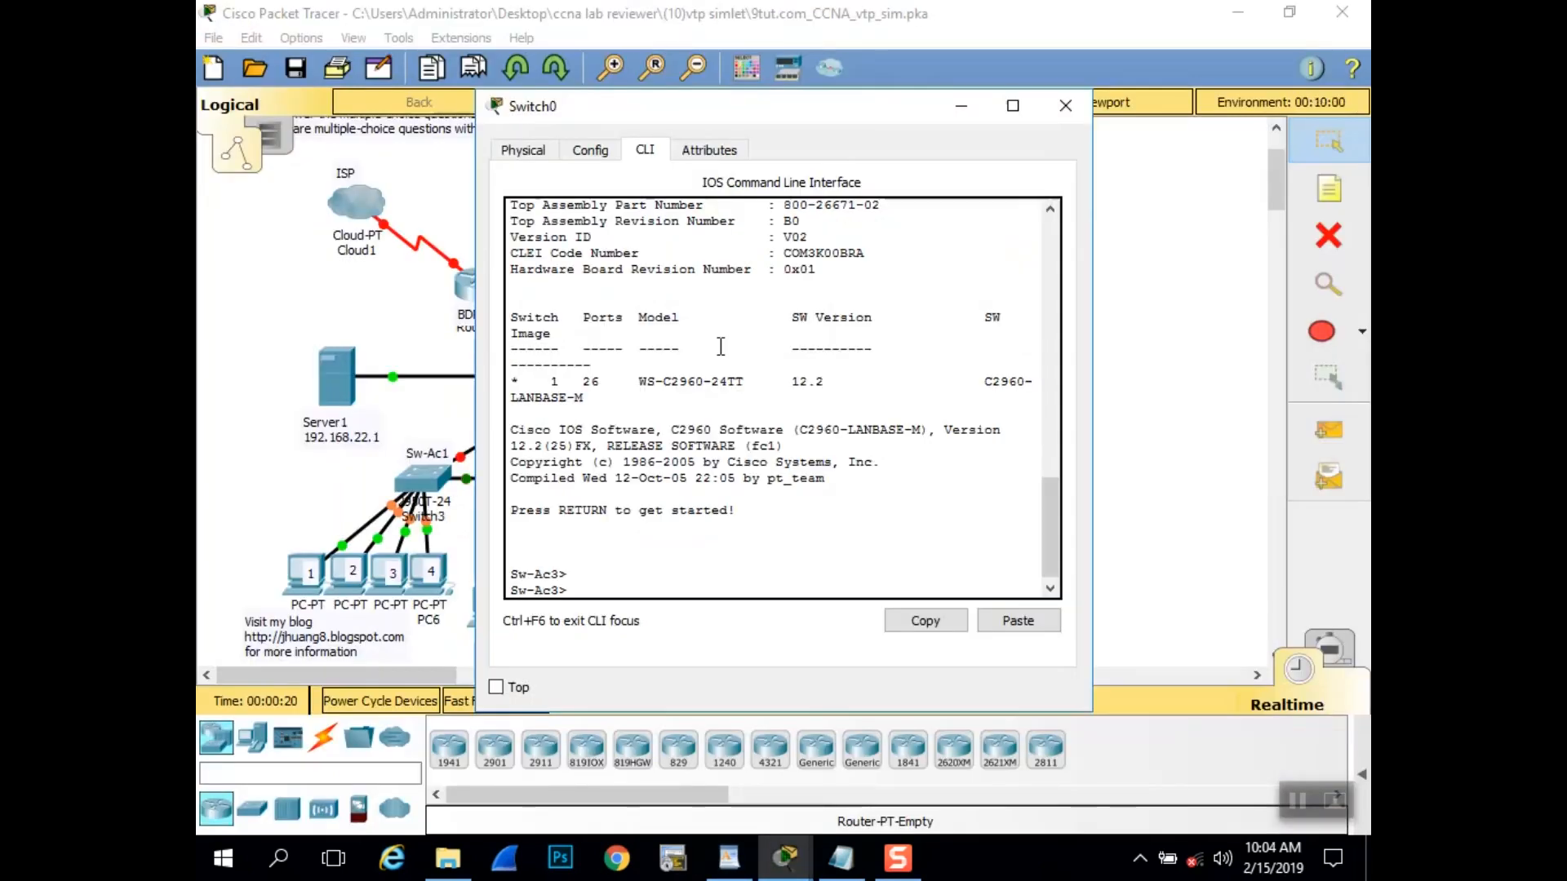
- Enter privileged EXEC mode on Sw-AC3 in the other lab window and list its neighbors with show cdp neighbors
type("en")
key("Return")
key("Return")
key("Return")
key("Return")
type("s")
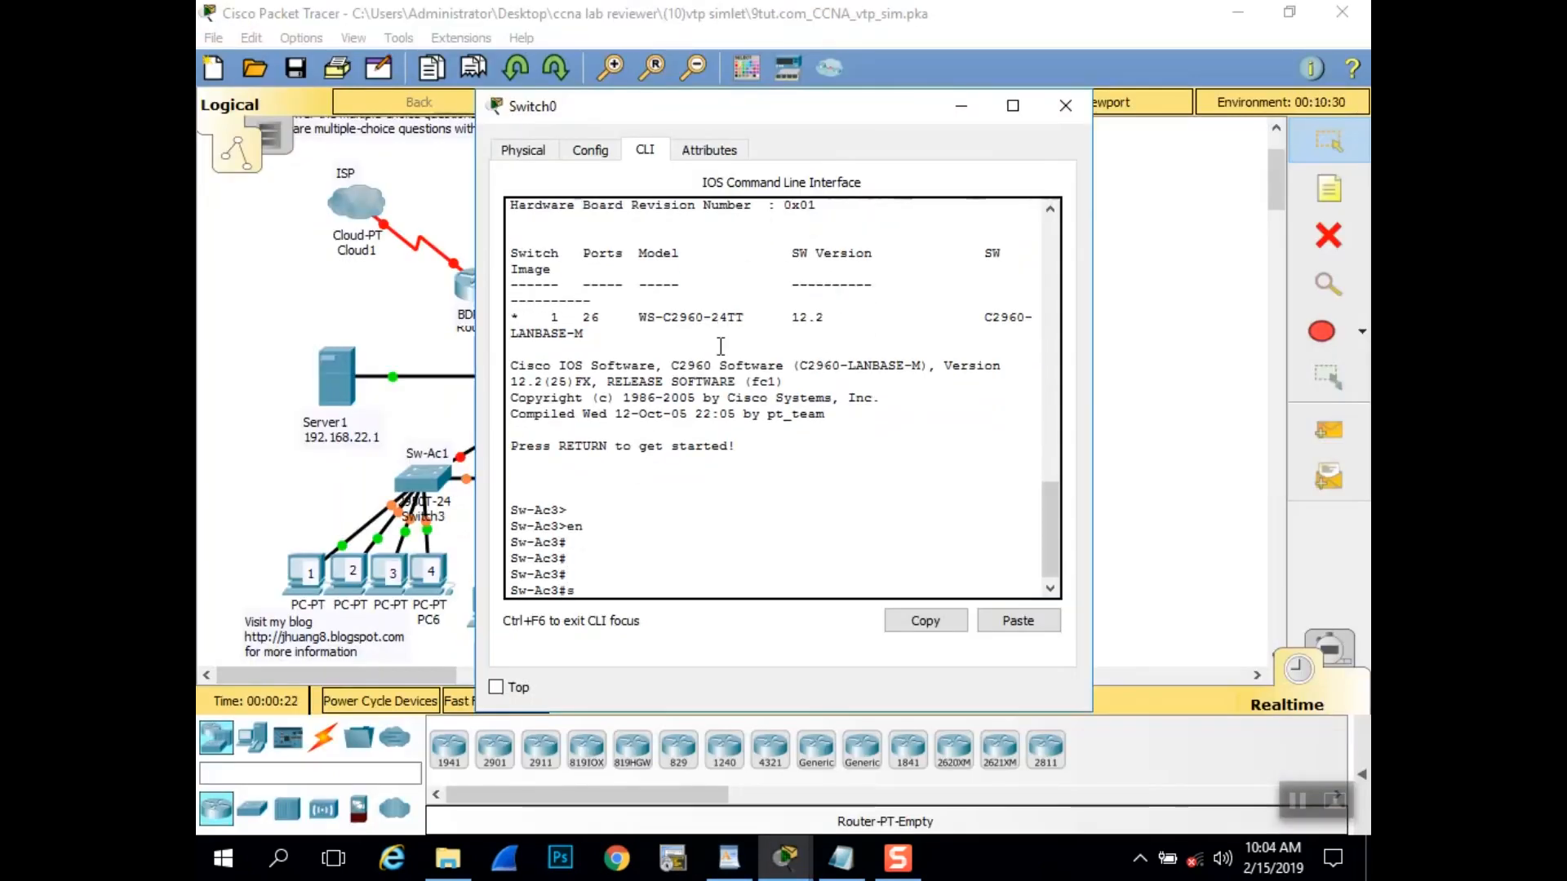
type("how cdp neig")
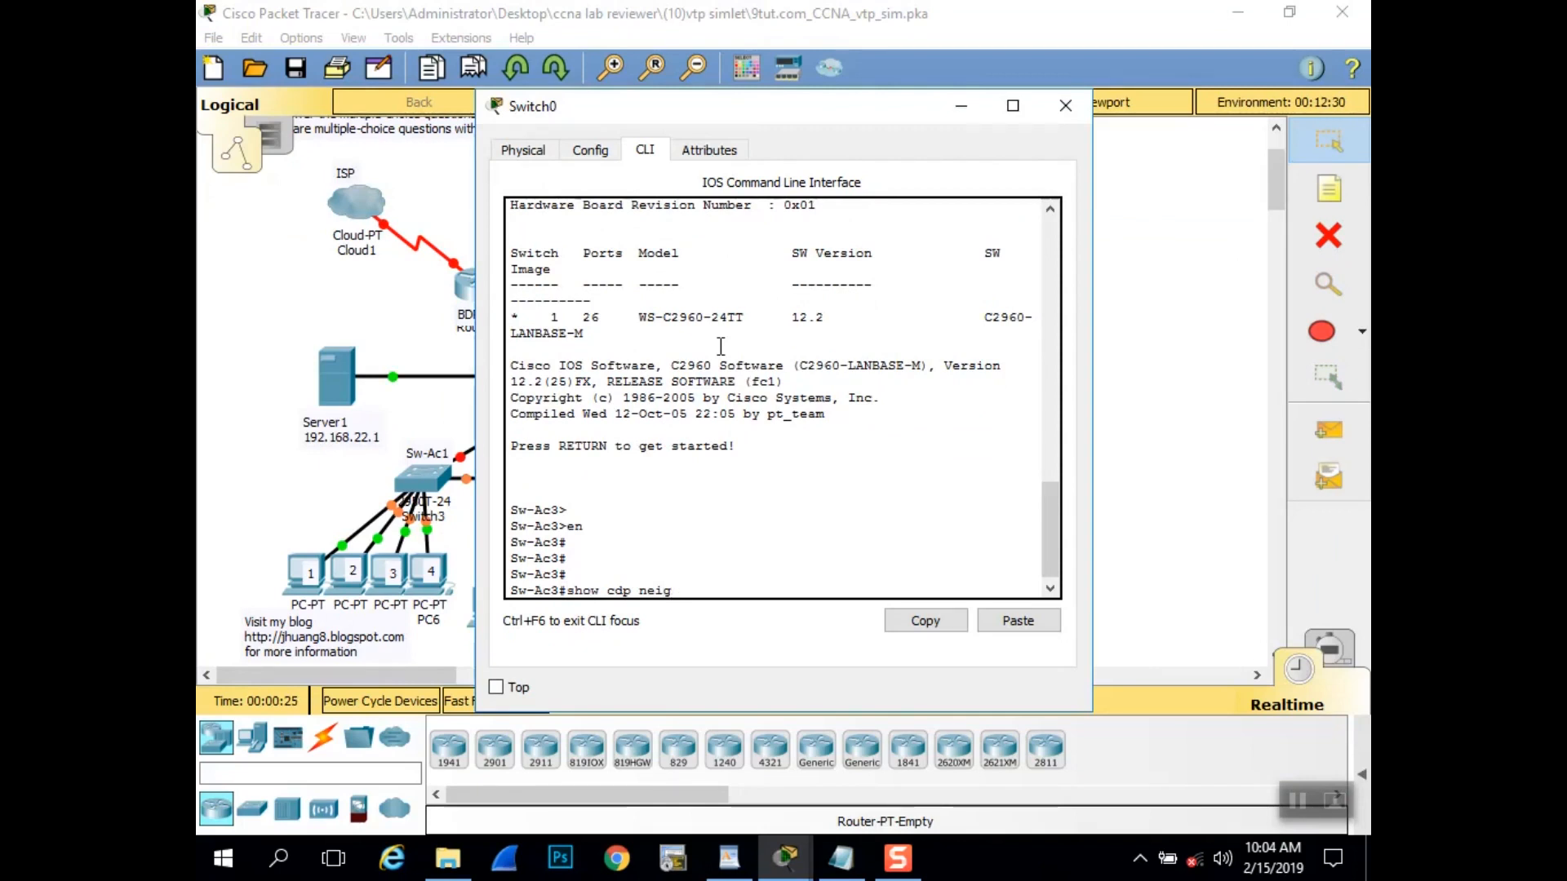
type("hbors")
key("Return")
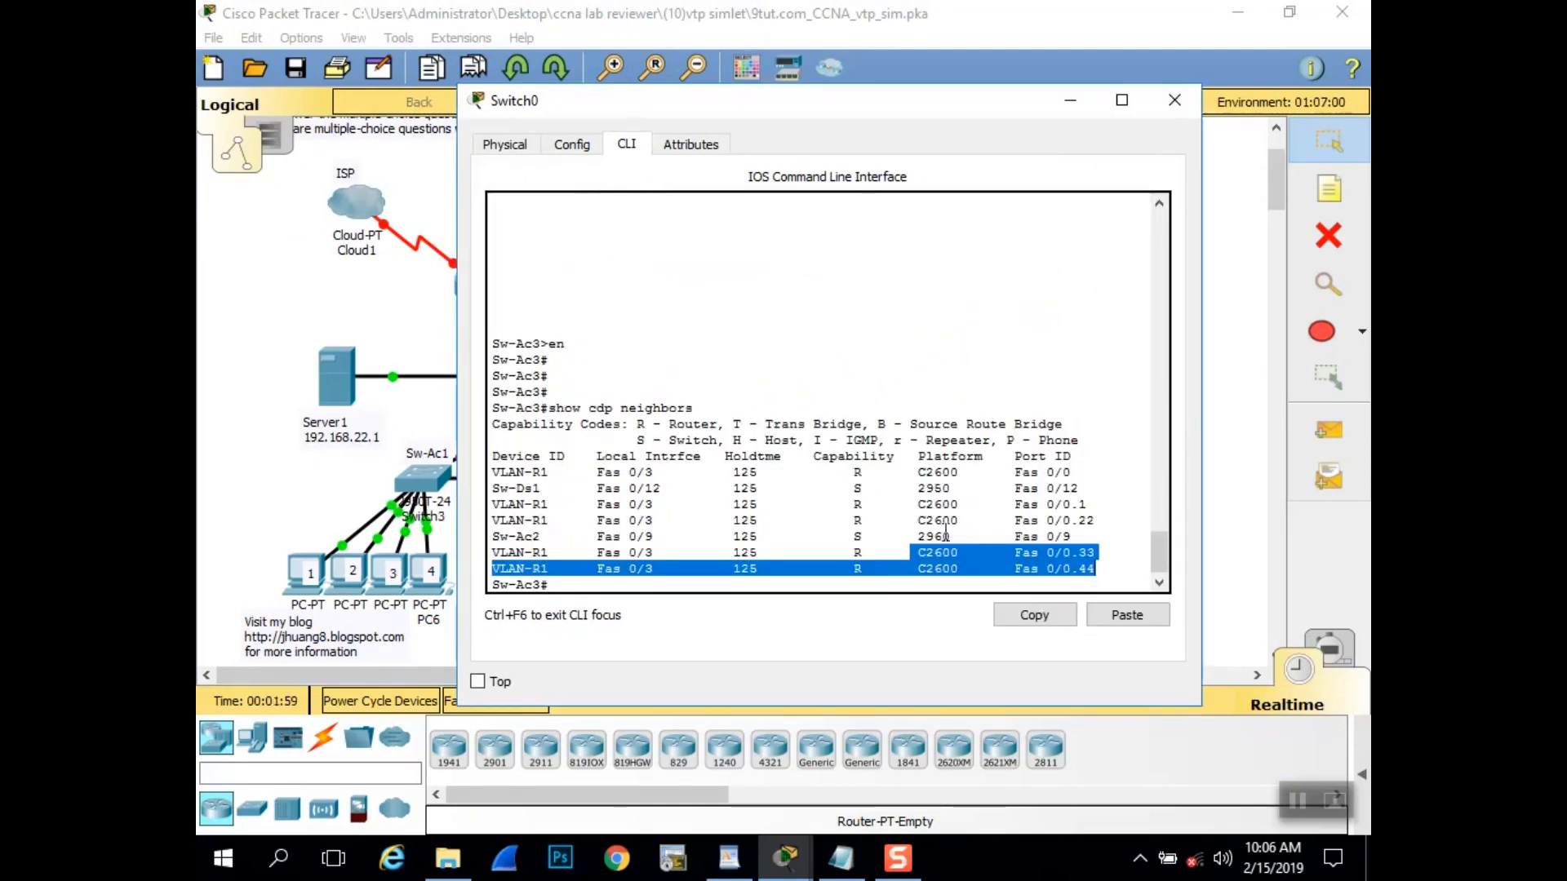
- Clear the highlighted rows in the Sw-AC3 neighbor table, move to a fresh prompt, and close the switch window
left_click(961, 524)
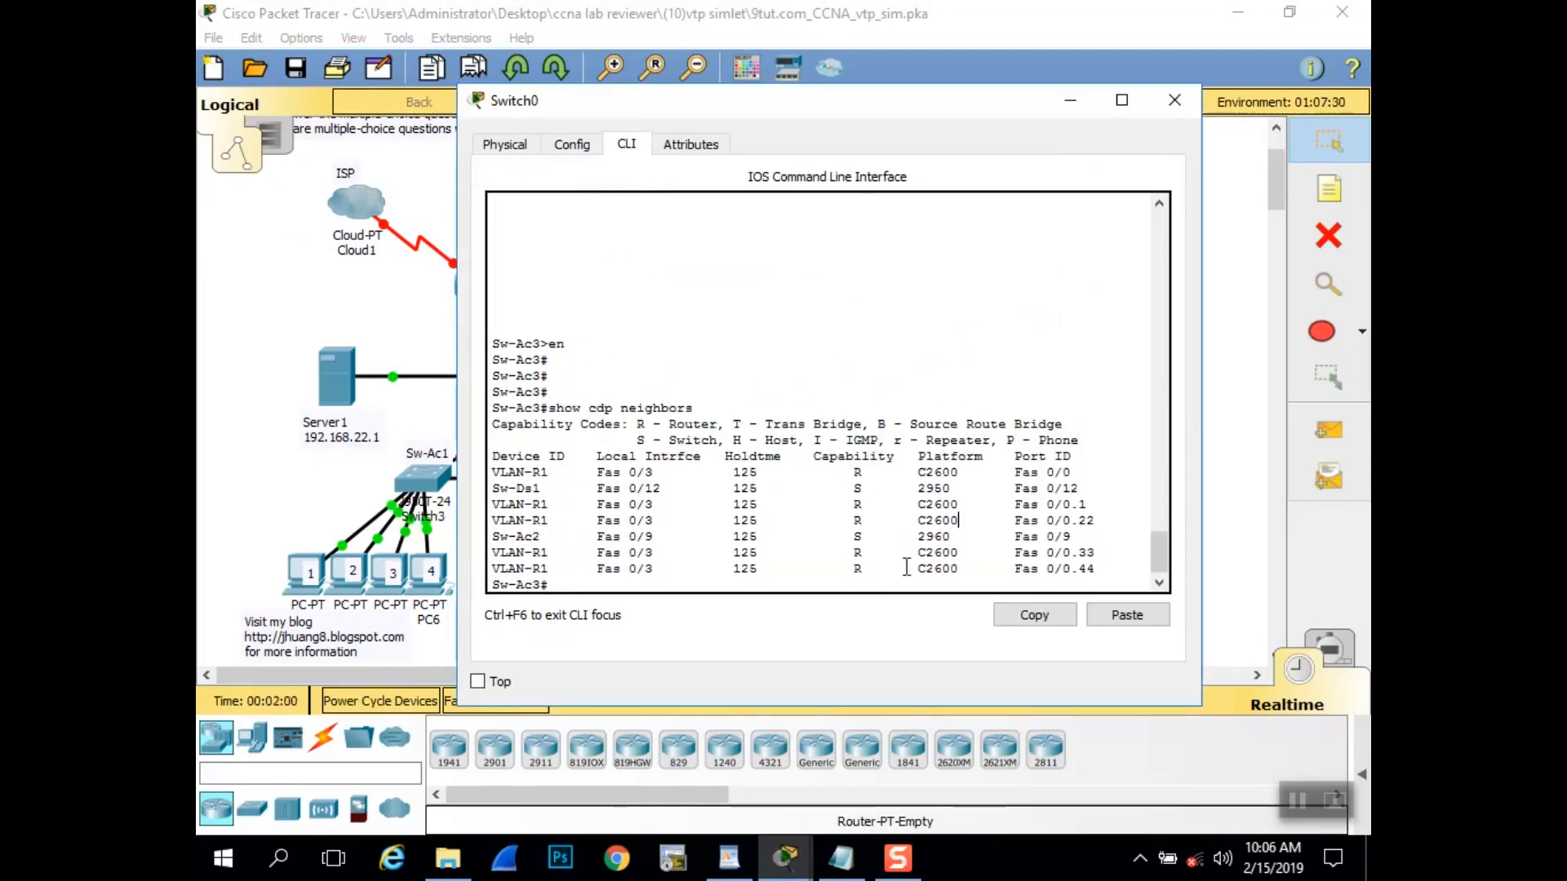
left_click(870, 590)
key("Return")
key("Return")
key("Return")
key("Return")
key("Return")
key("Return")
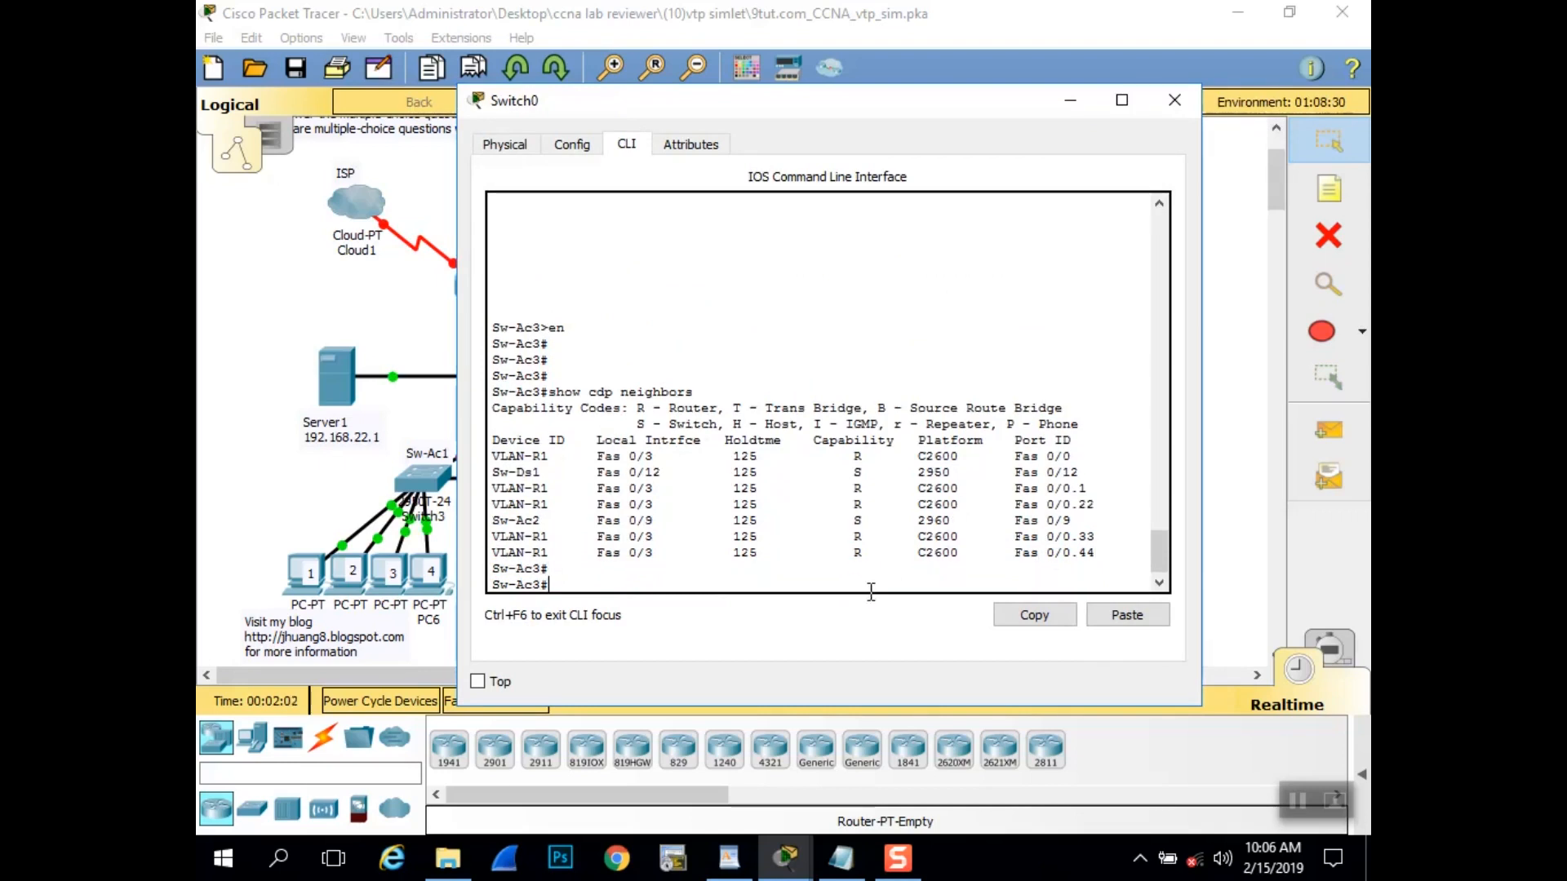
key("BackSpace")
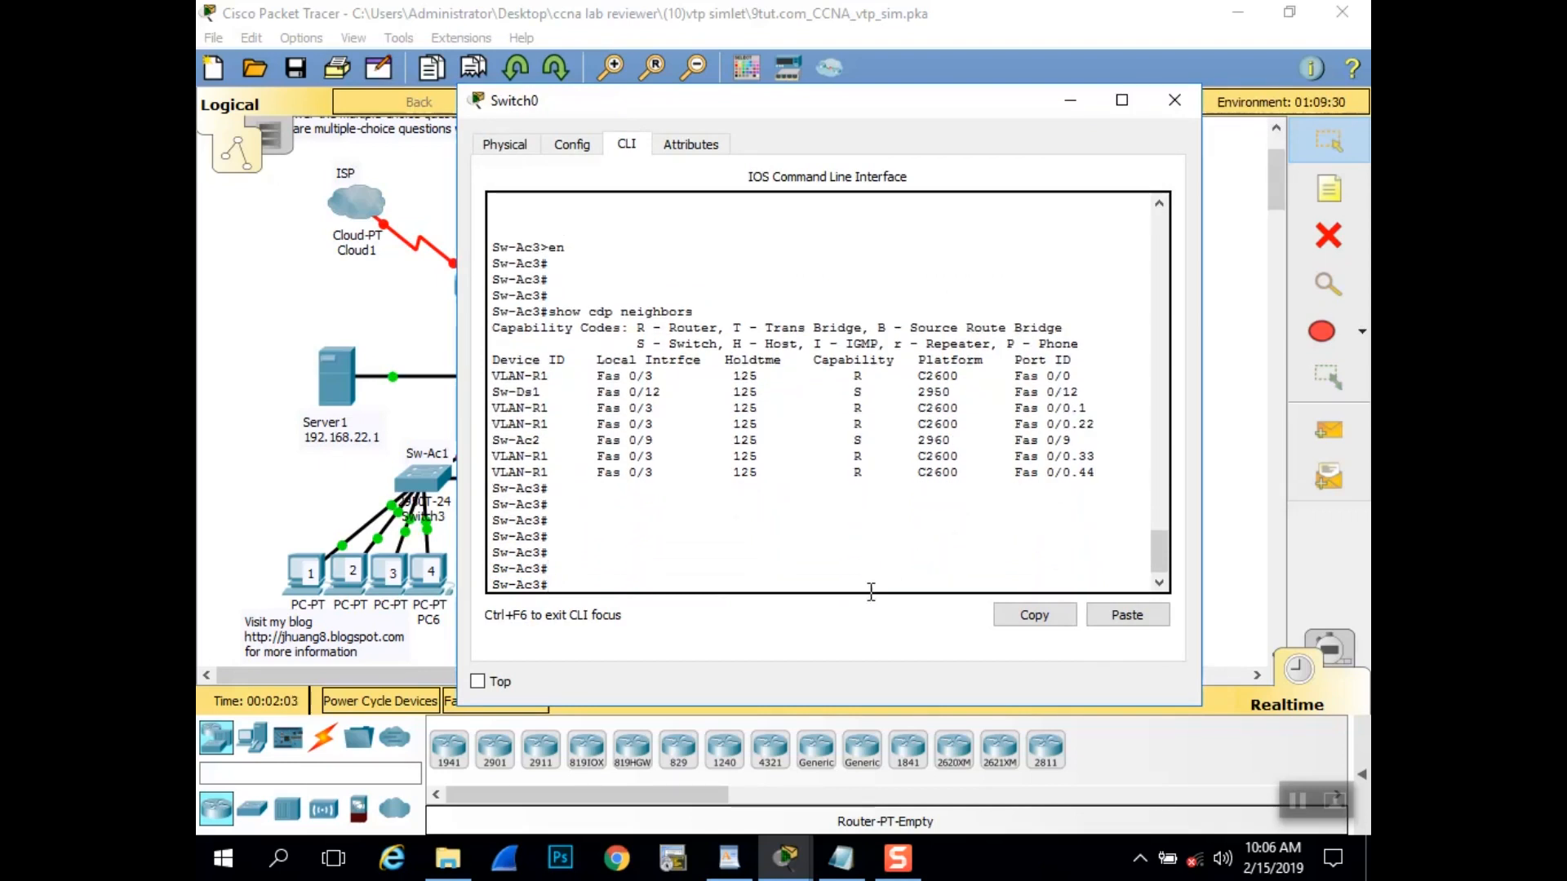
left_click(1174, 100)
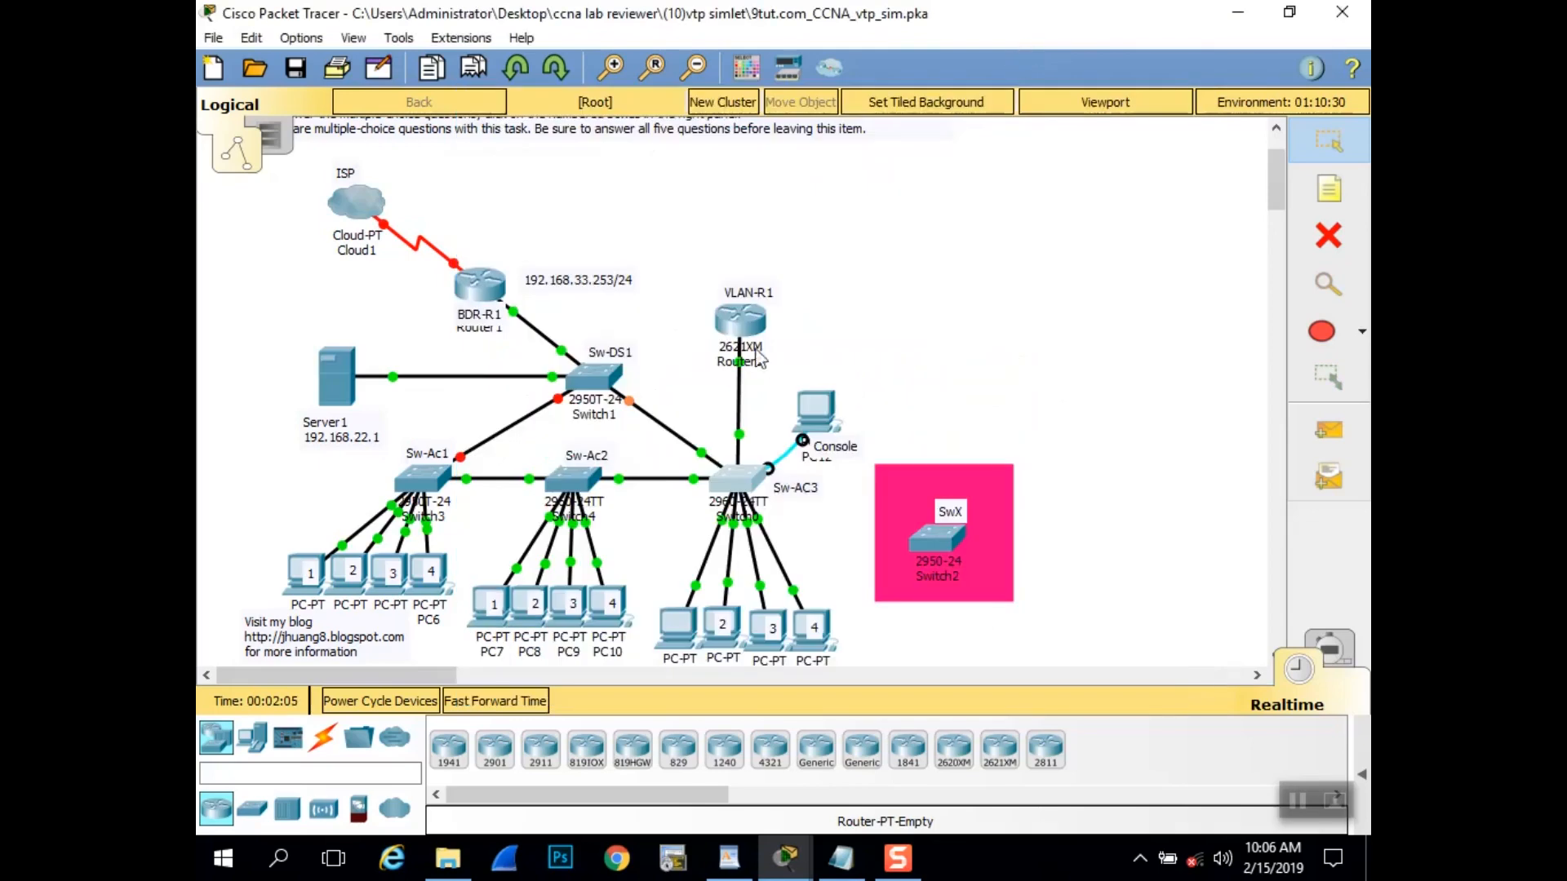
- Open the command line of router VLAN-R1 and enter privileged EXEC mode with en
left_click(737, 323)
left_click(644, 149)
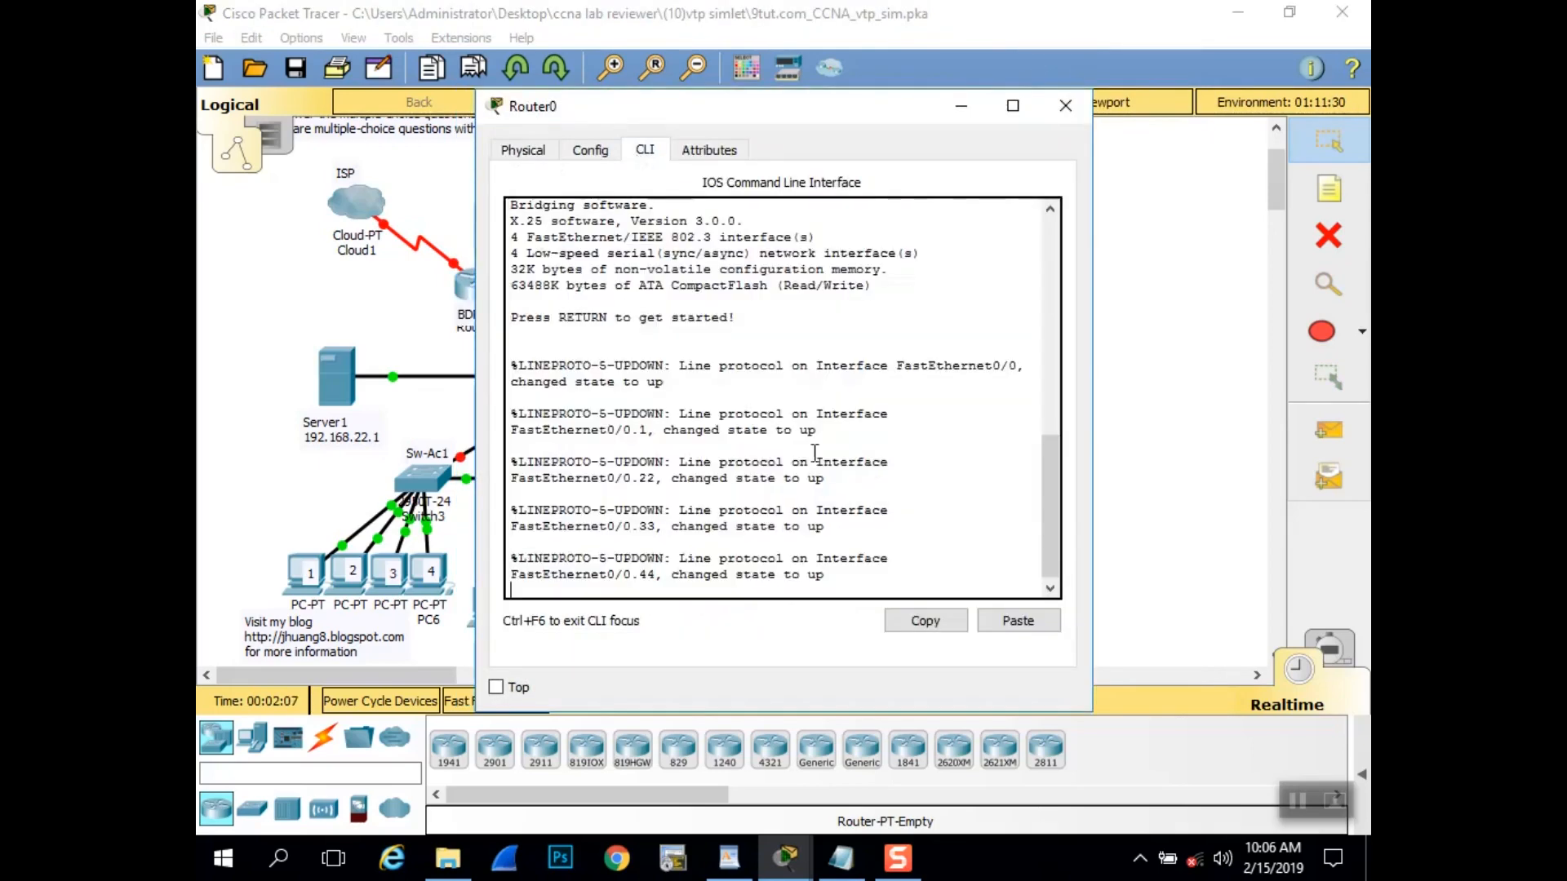
key("Return")
type("en")
key("Return")
key("Return")
key("Return")
key("Return")
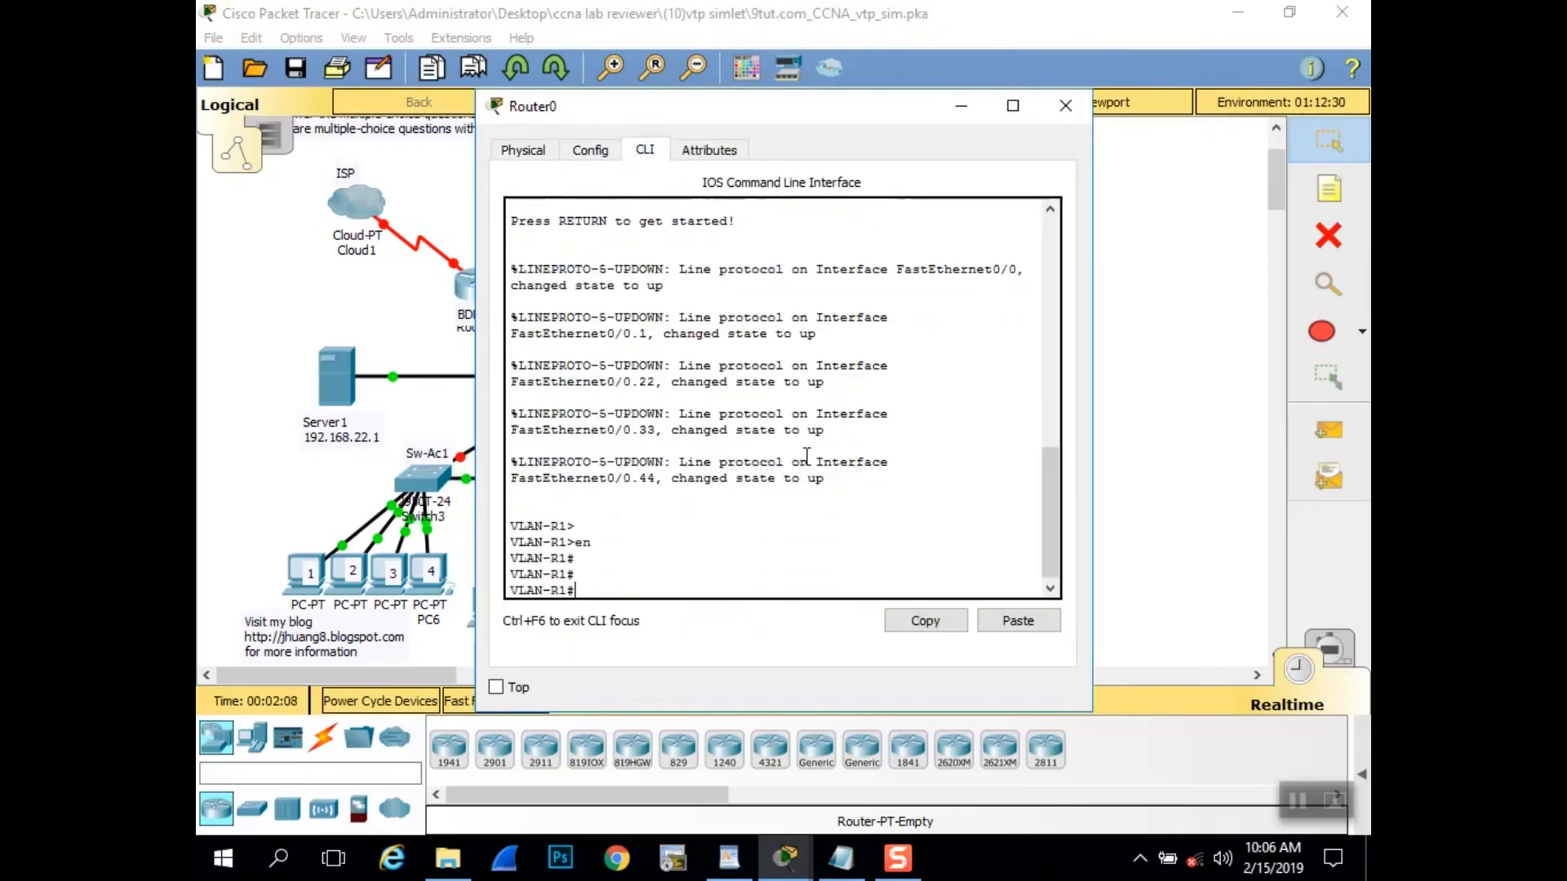
- Run show version on VLAN-R1, highlight part of the C2600 Software ROM line, and return to the topology
type("show version")
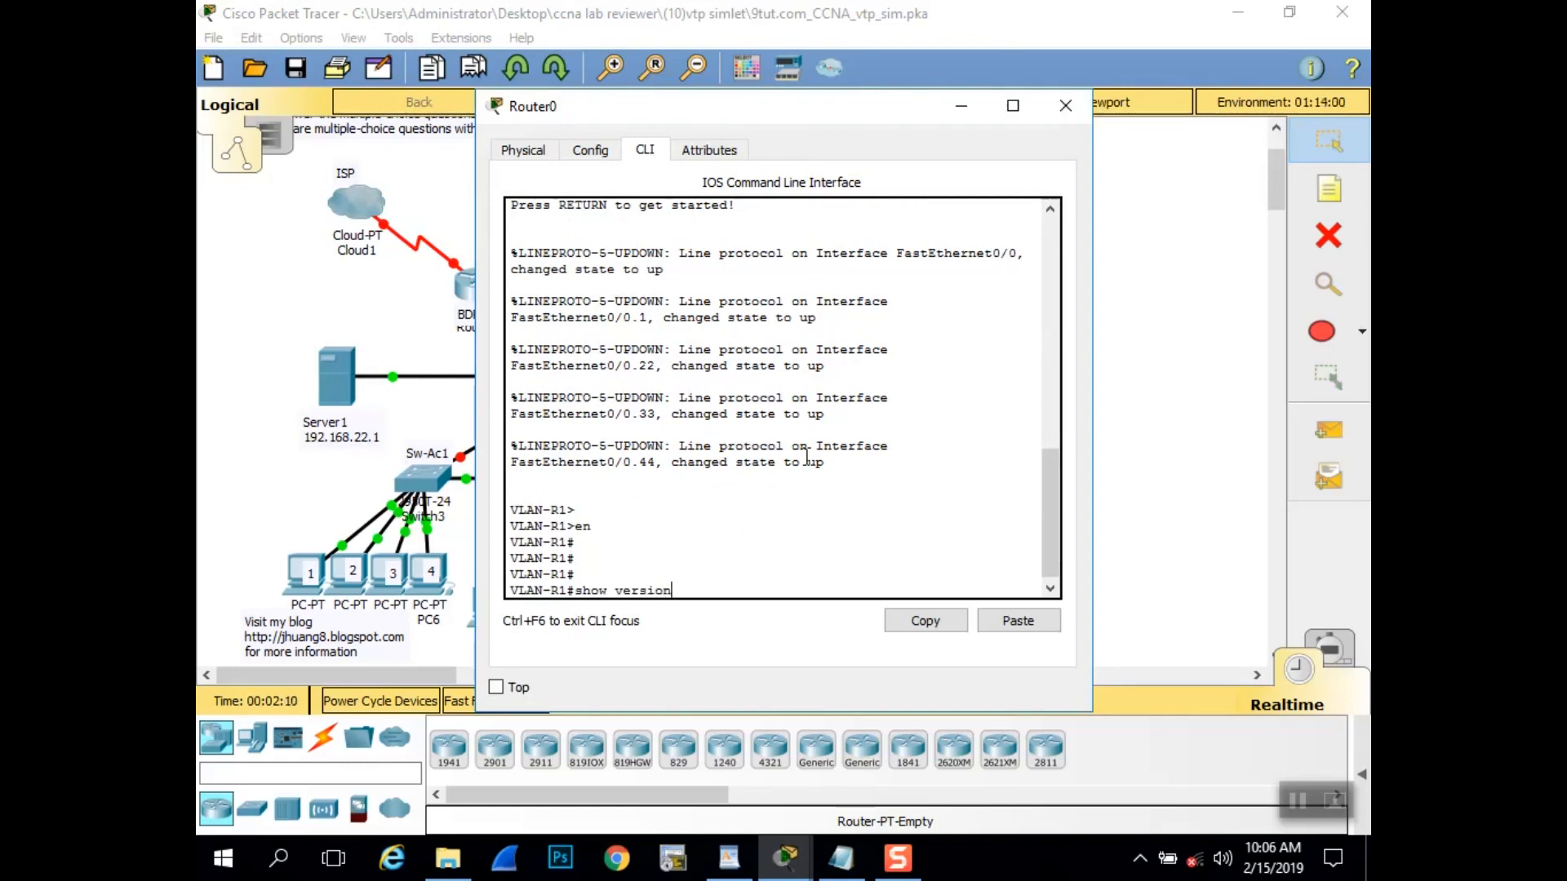
key("Return")
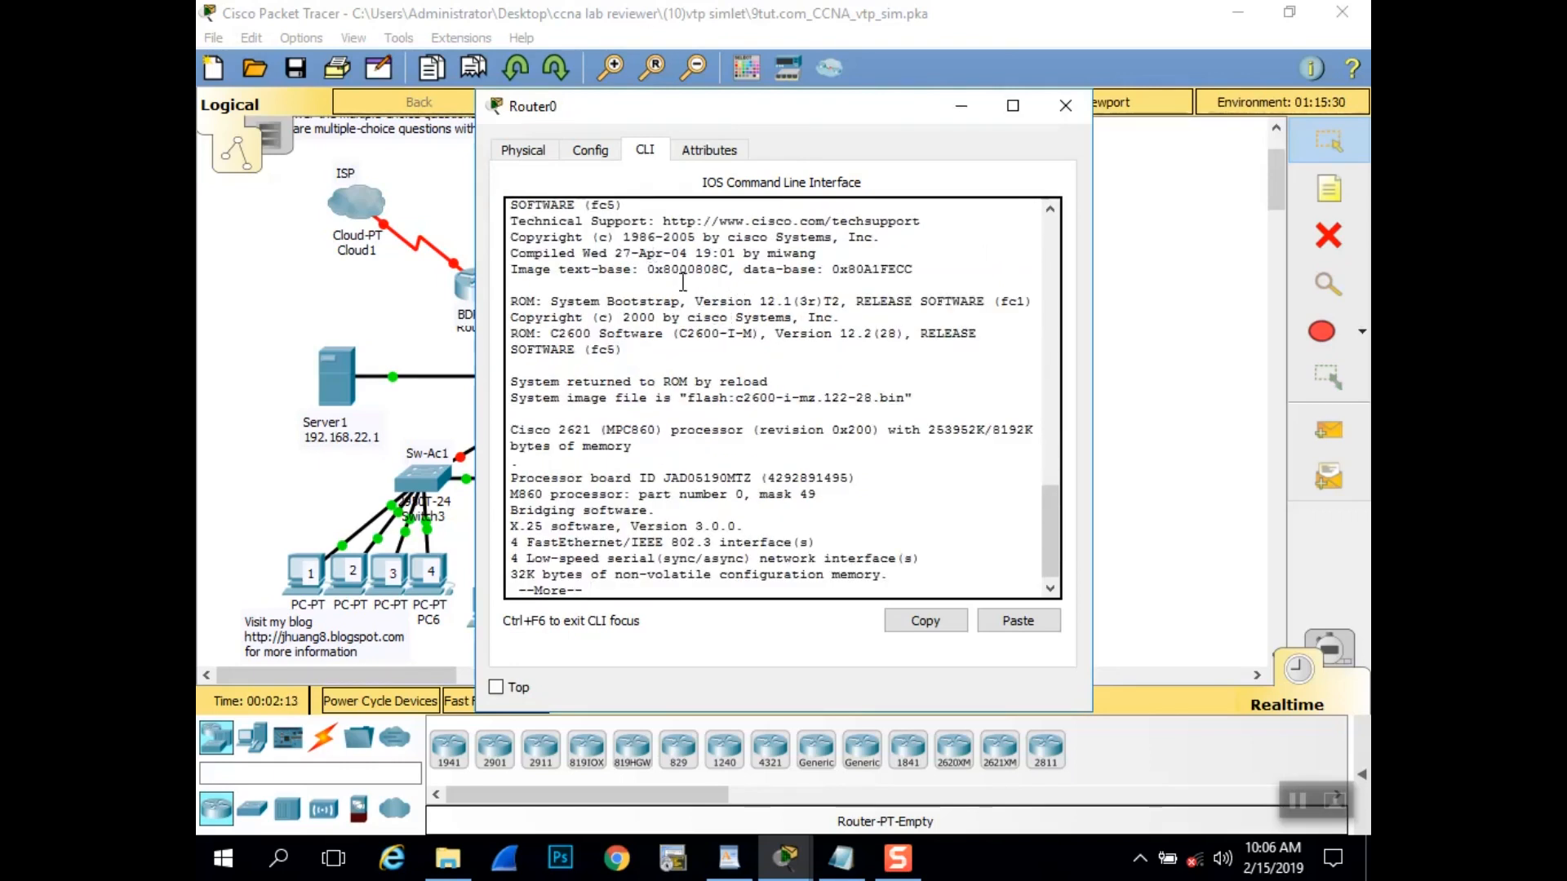
left_click_drag(685, 341, 751, 337)
left_click(1136, 349)
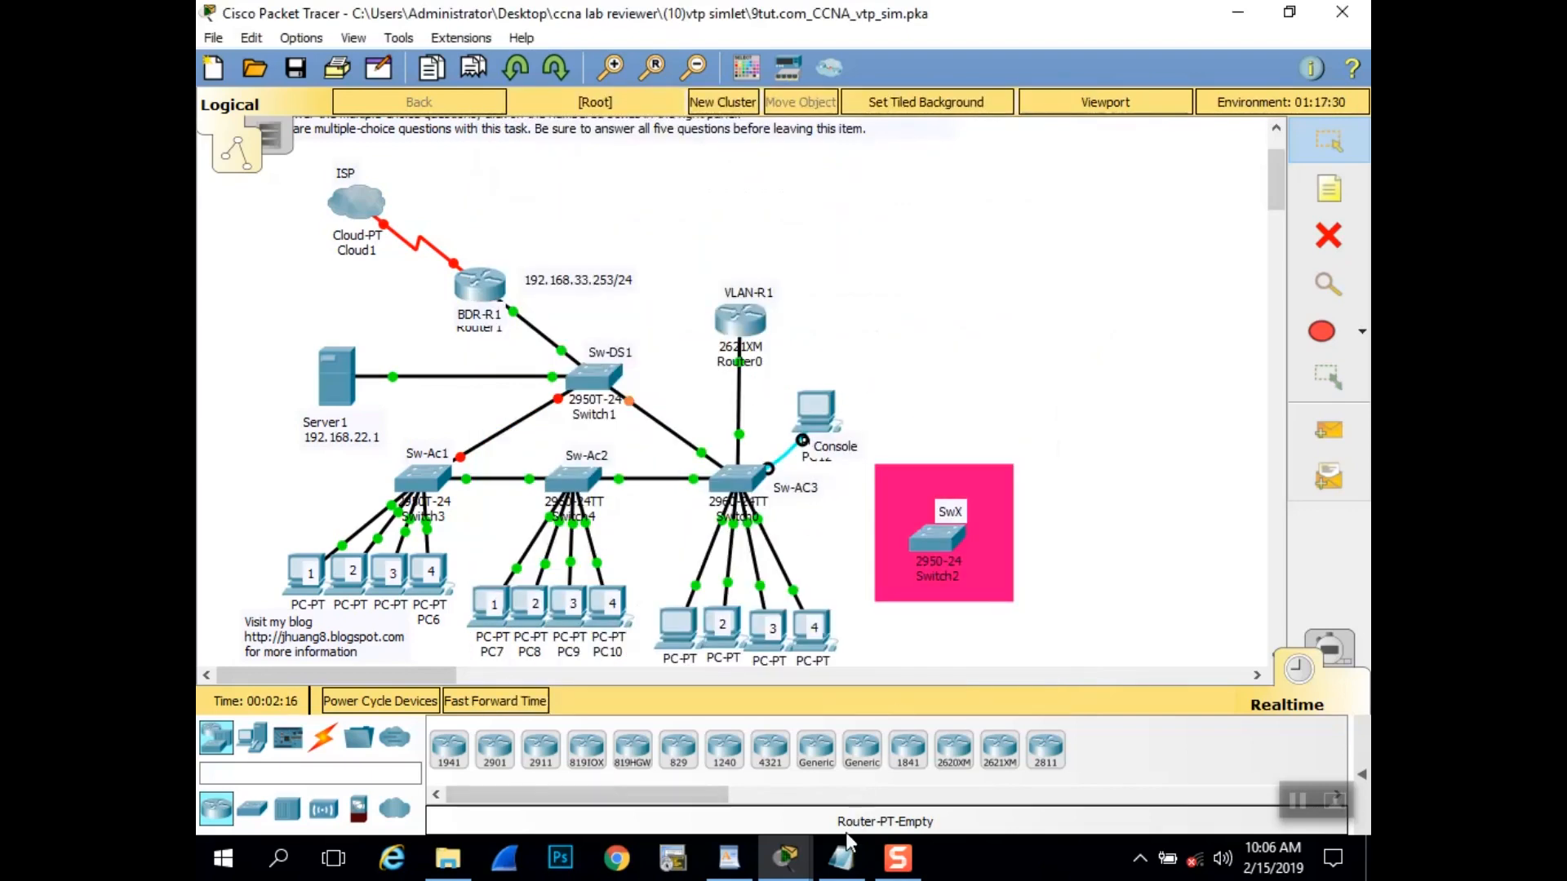
- Highlight choice d, 2620, under Question 3 in the Questions document and check it against router VLAN-R1 in the topology
left_click(729, 857)
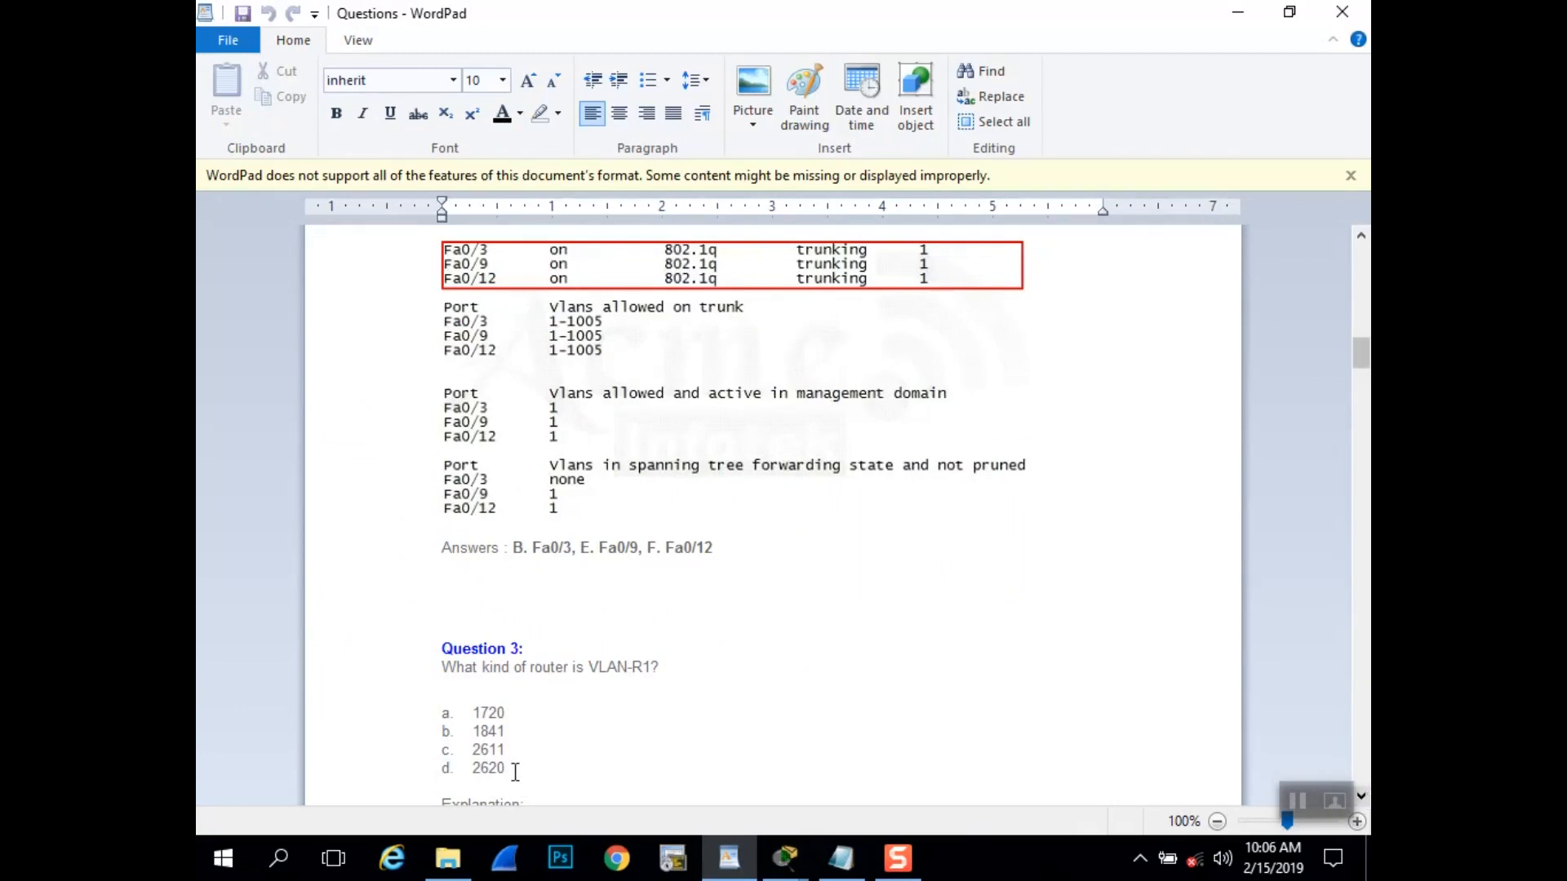
left_click_drag(515, 772, 430, 771)
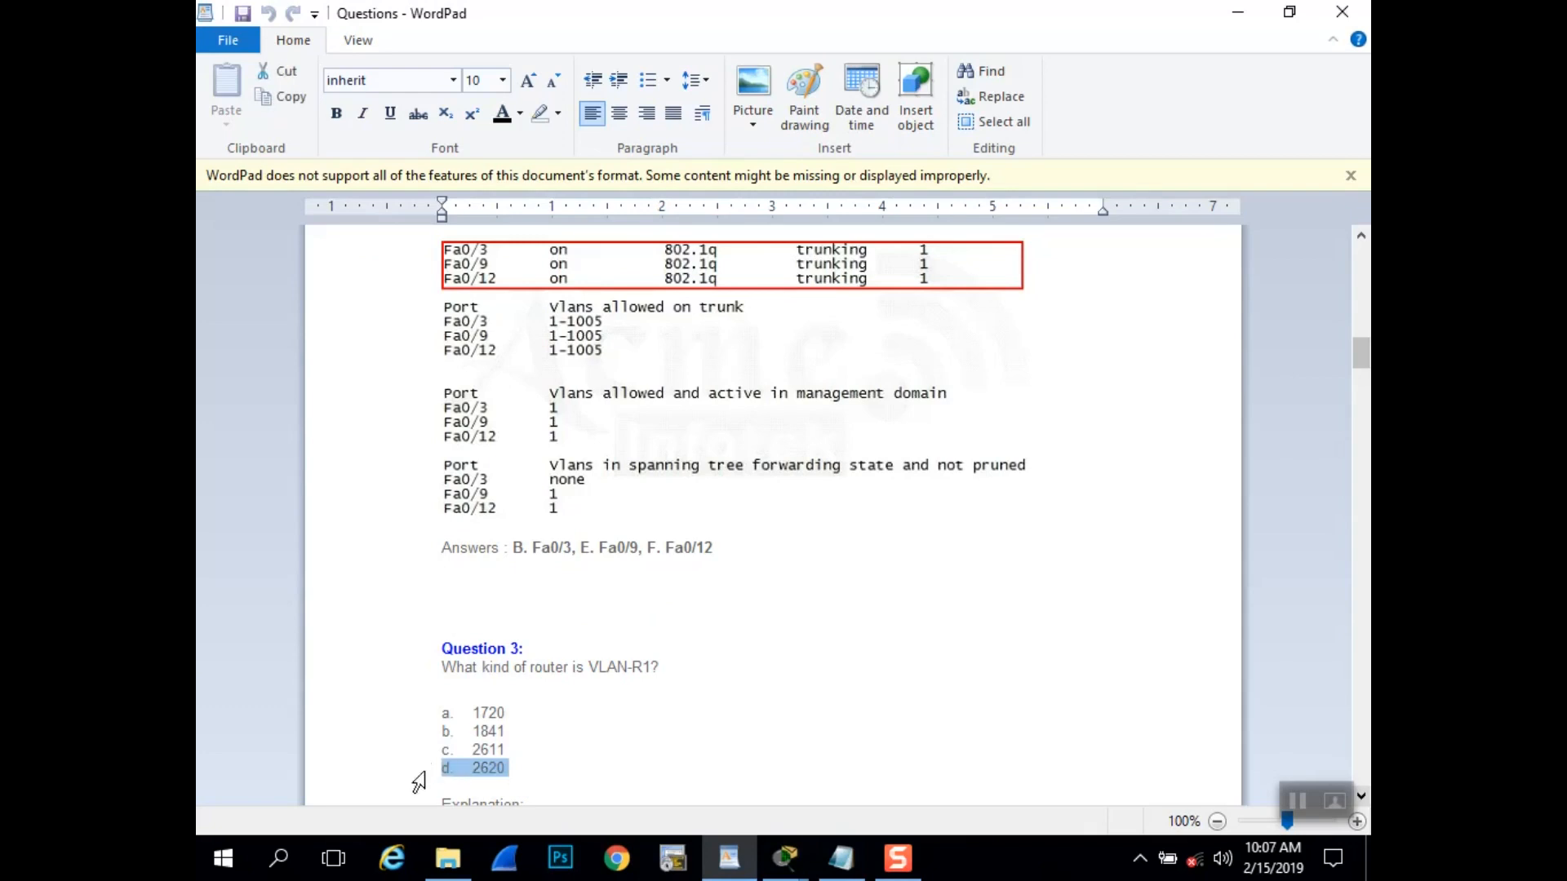
left_click(534, 772)
left_click(785, 857)
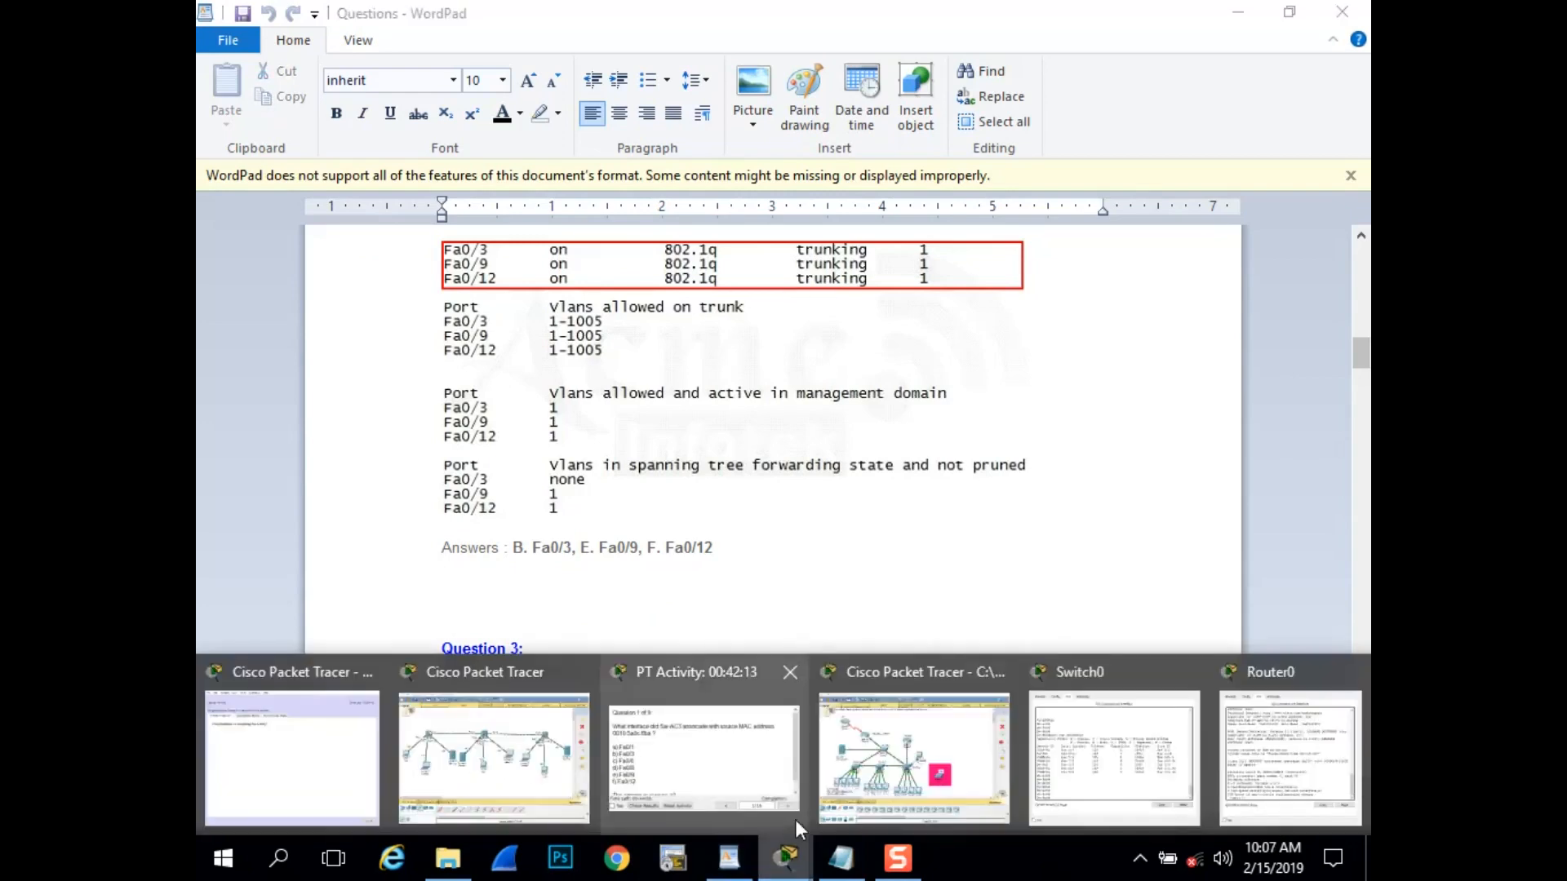
left_click(906, 795)
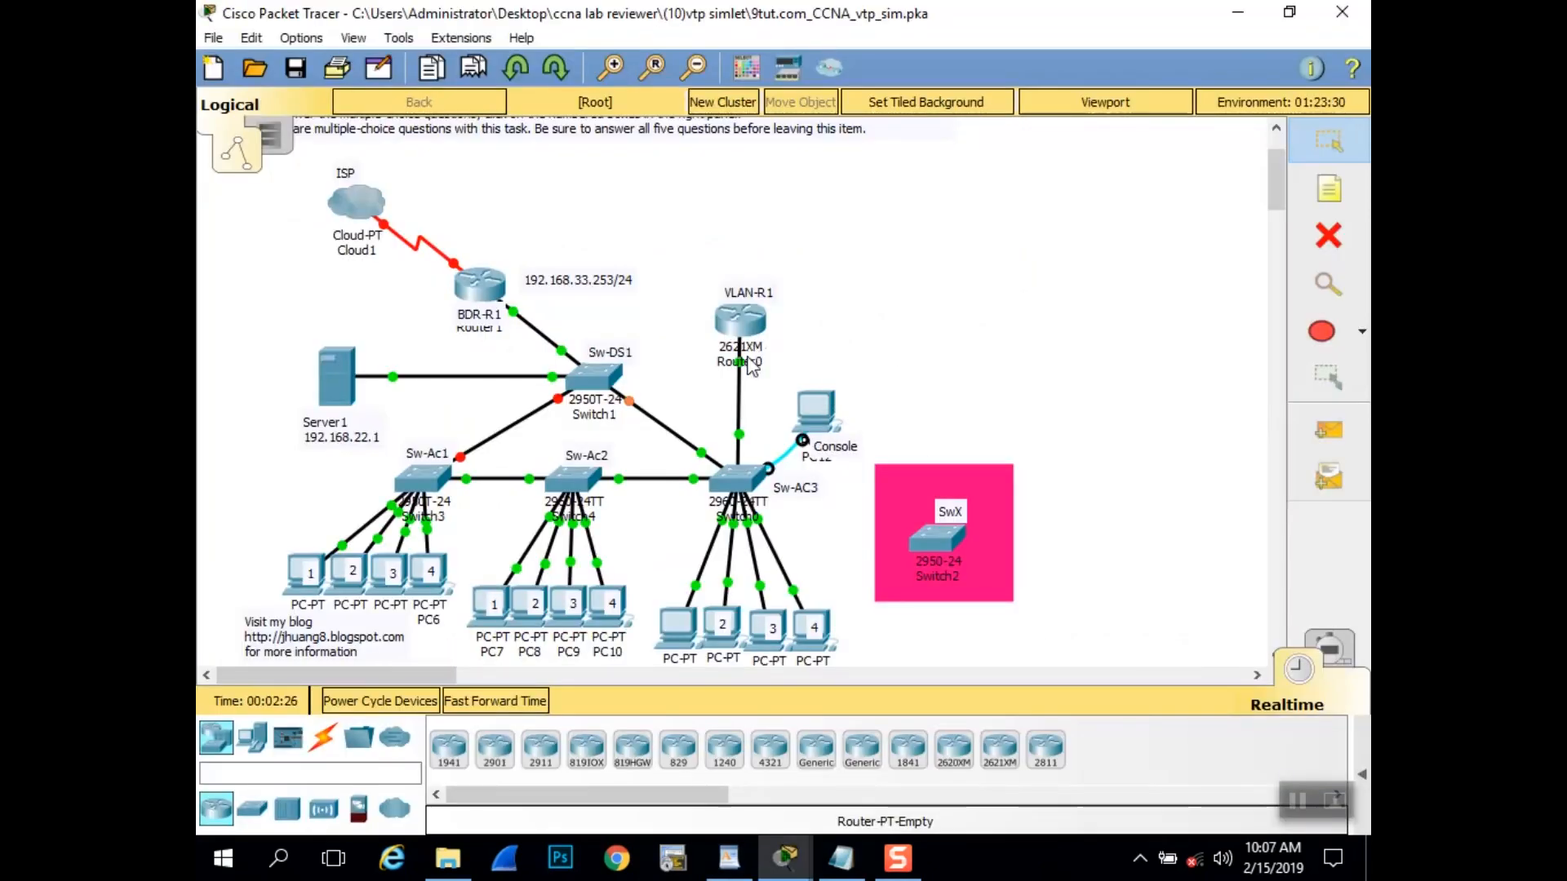
left_click(1238, 11)
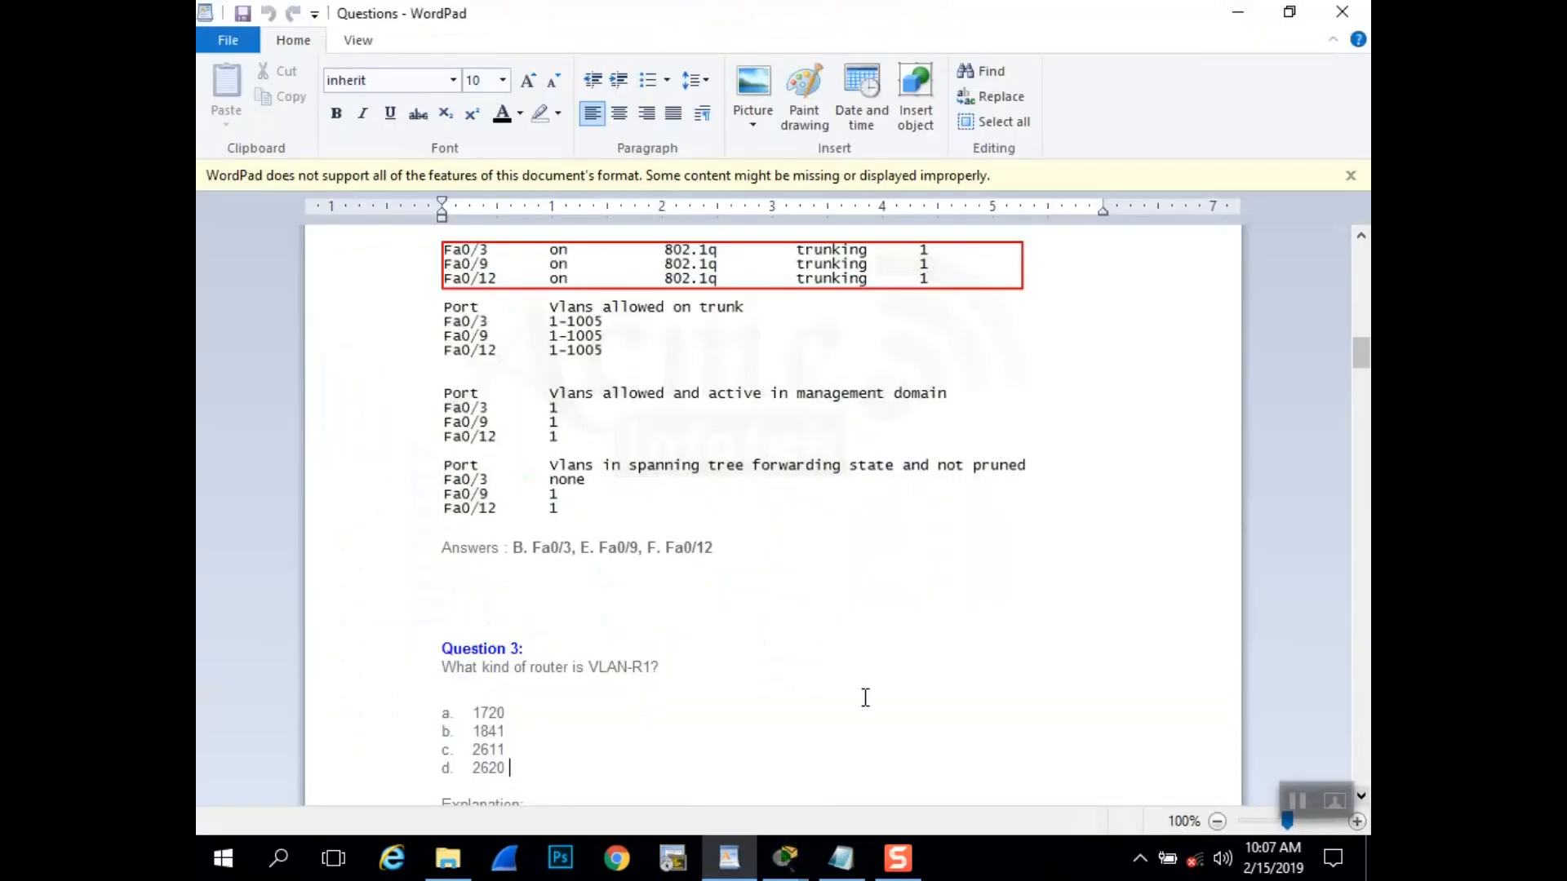
- Review the Question 3 explanation and read Question 4 about the root bridge for VLAN 1 in the Questions document
key("Up")
scroll(758, 718, "down", 5)
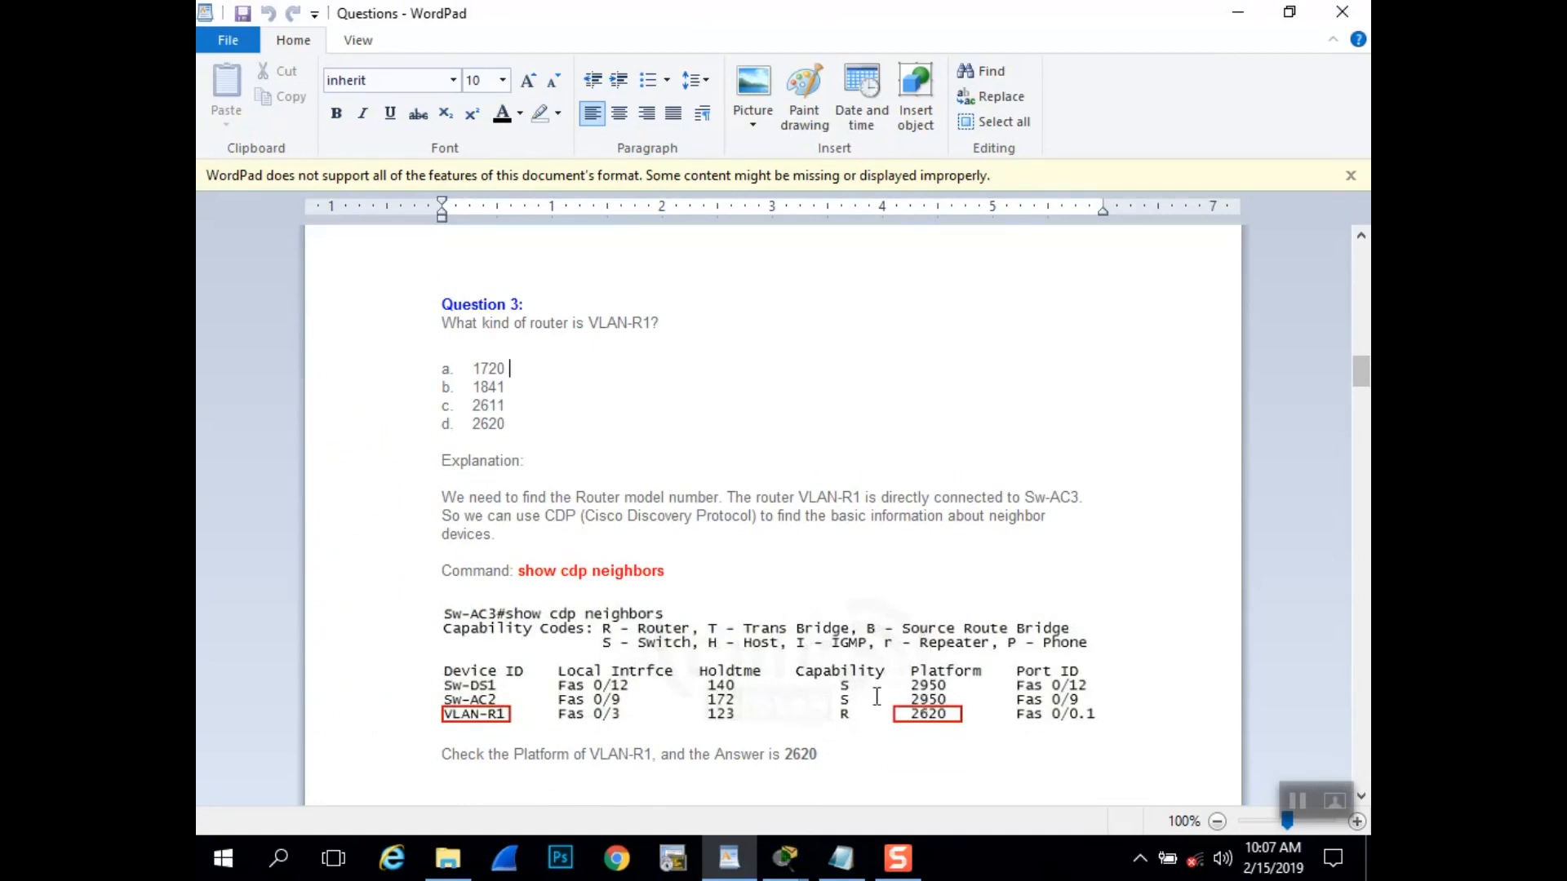
scroll(866, 696, "down", 2)
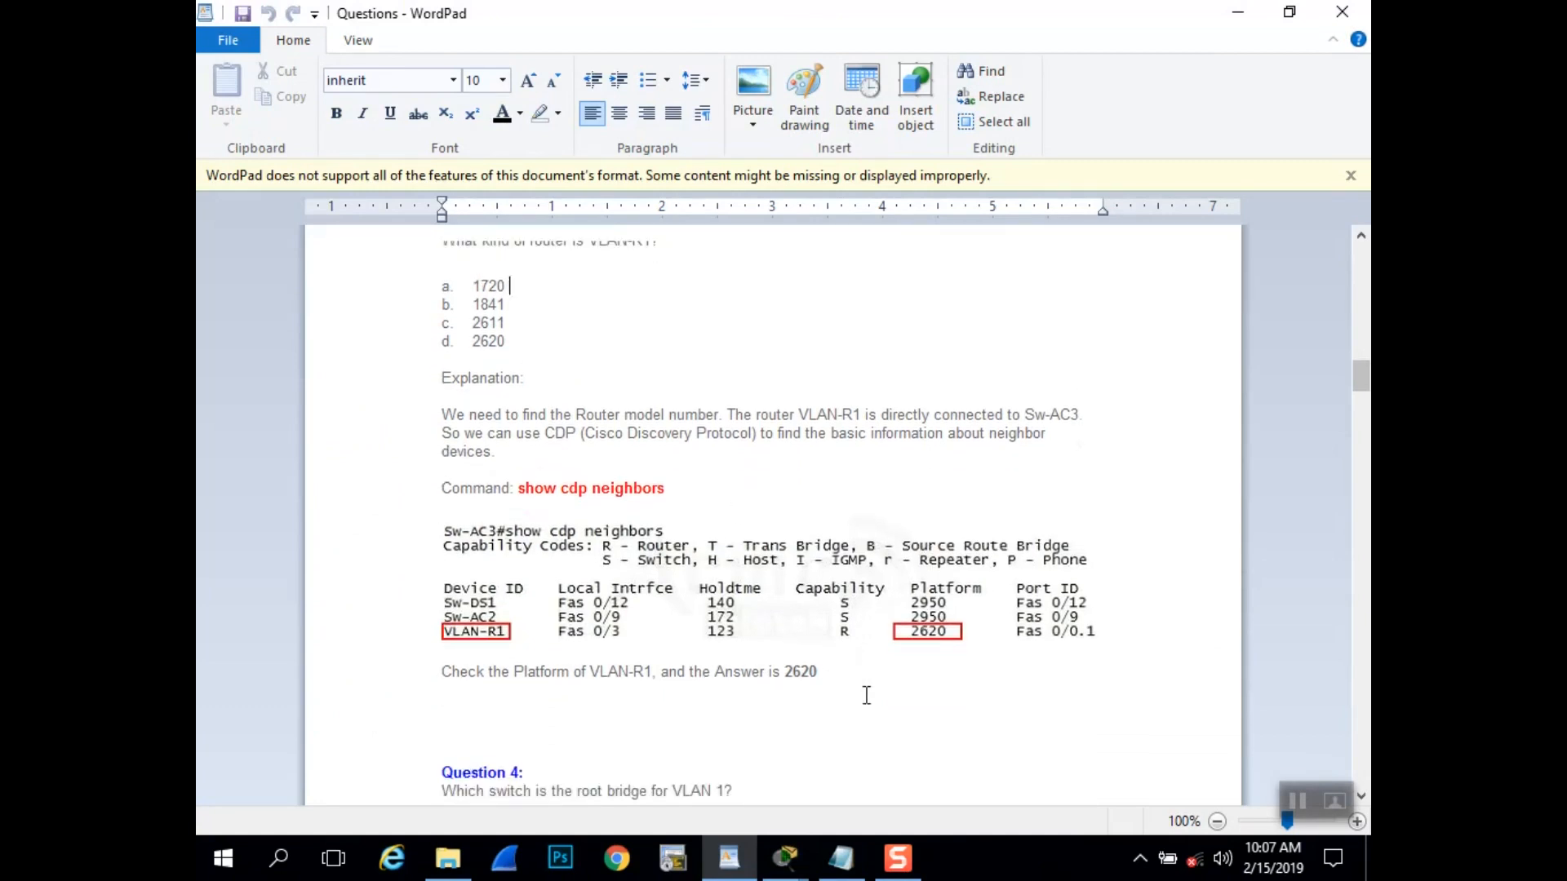
left_click(1363, 800)
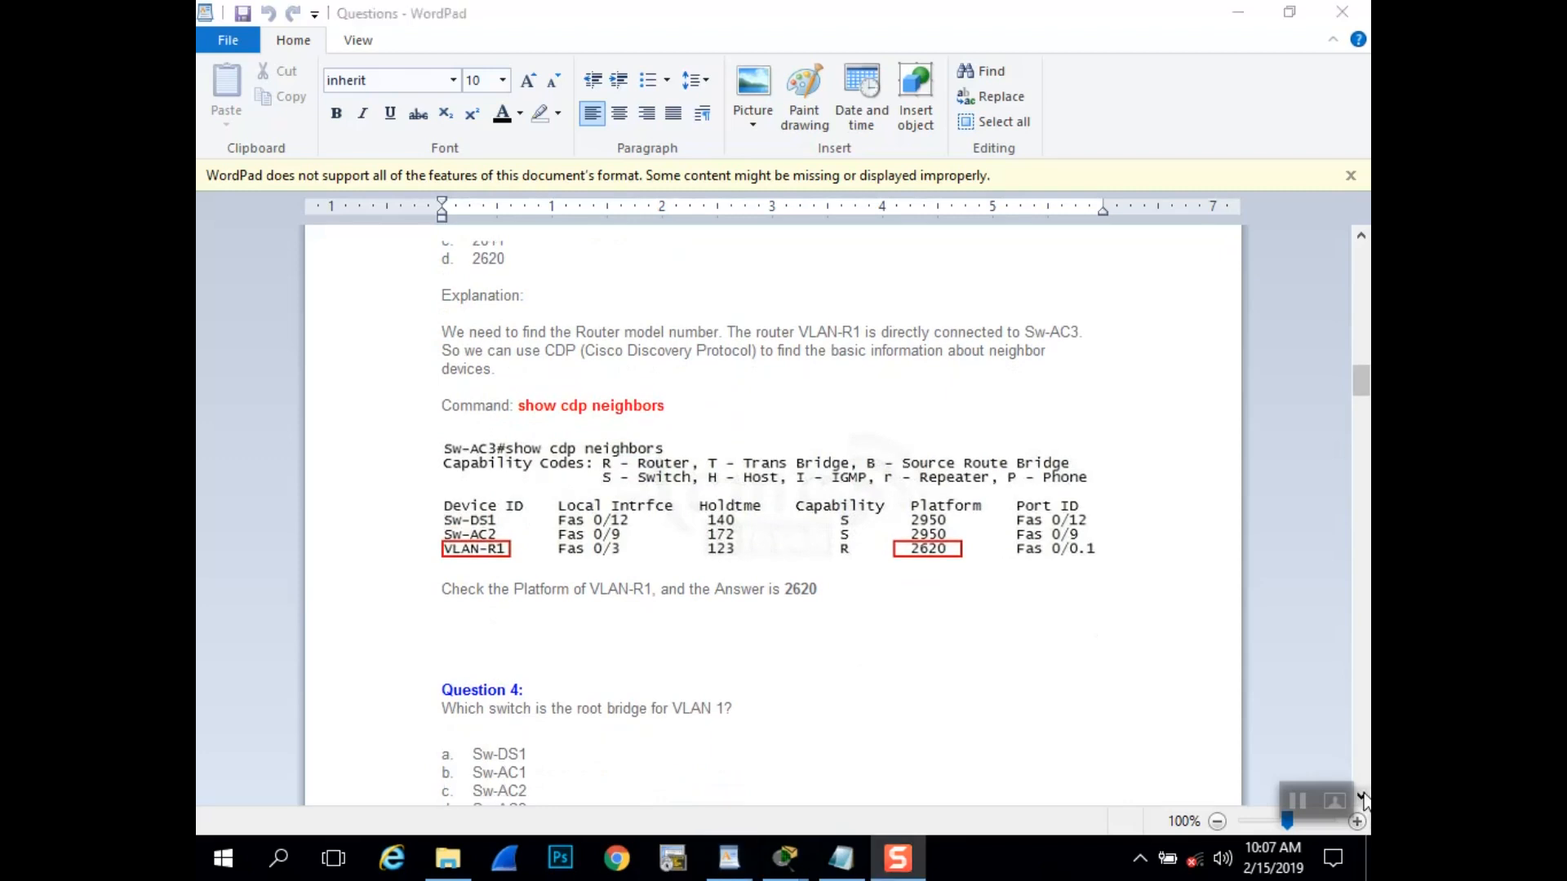
left_click(814, 669)
left_click_drag(1369, 383, 1370, 386)
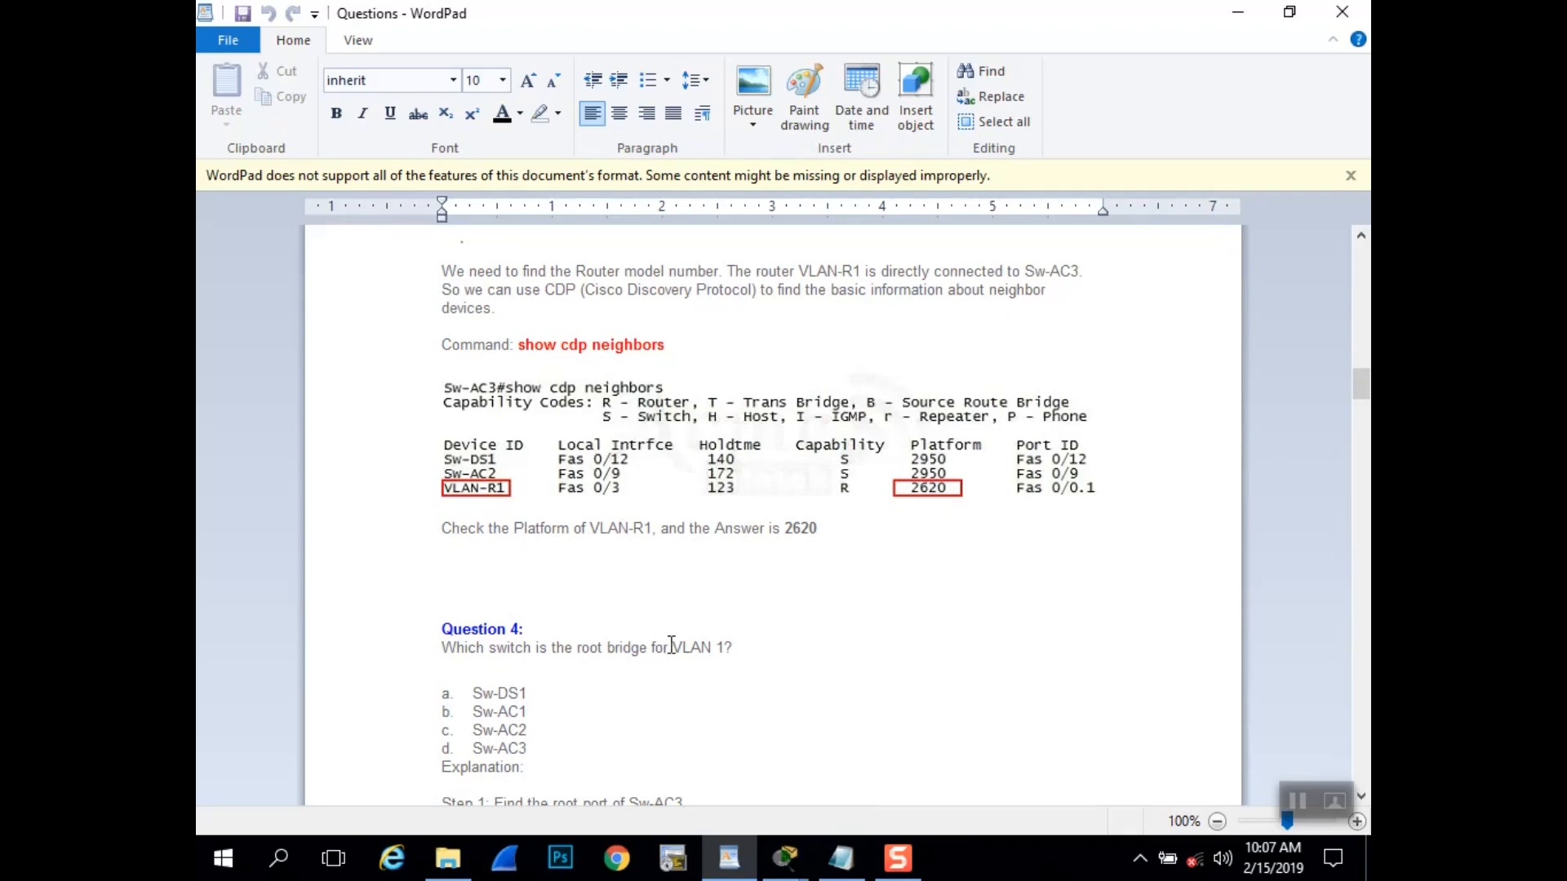
- Switch to the lab topology in Packet Tracer, open the command line of Sw-AC3, and move to a fresh prompt
left_click(785, 857)
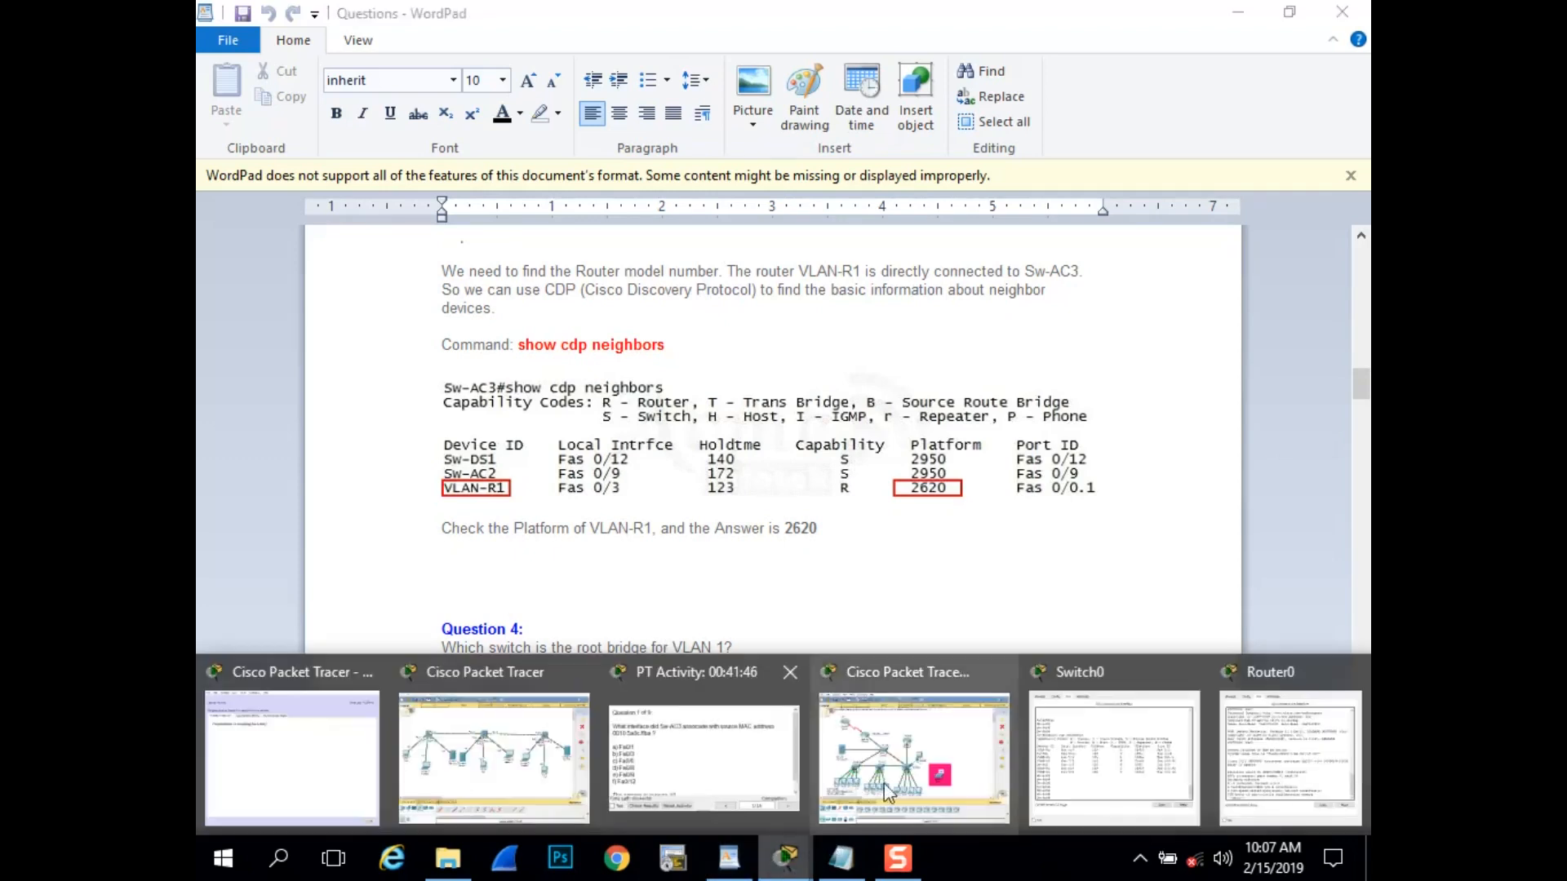
left_click(906, 760)
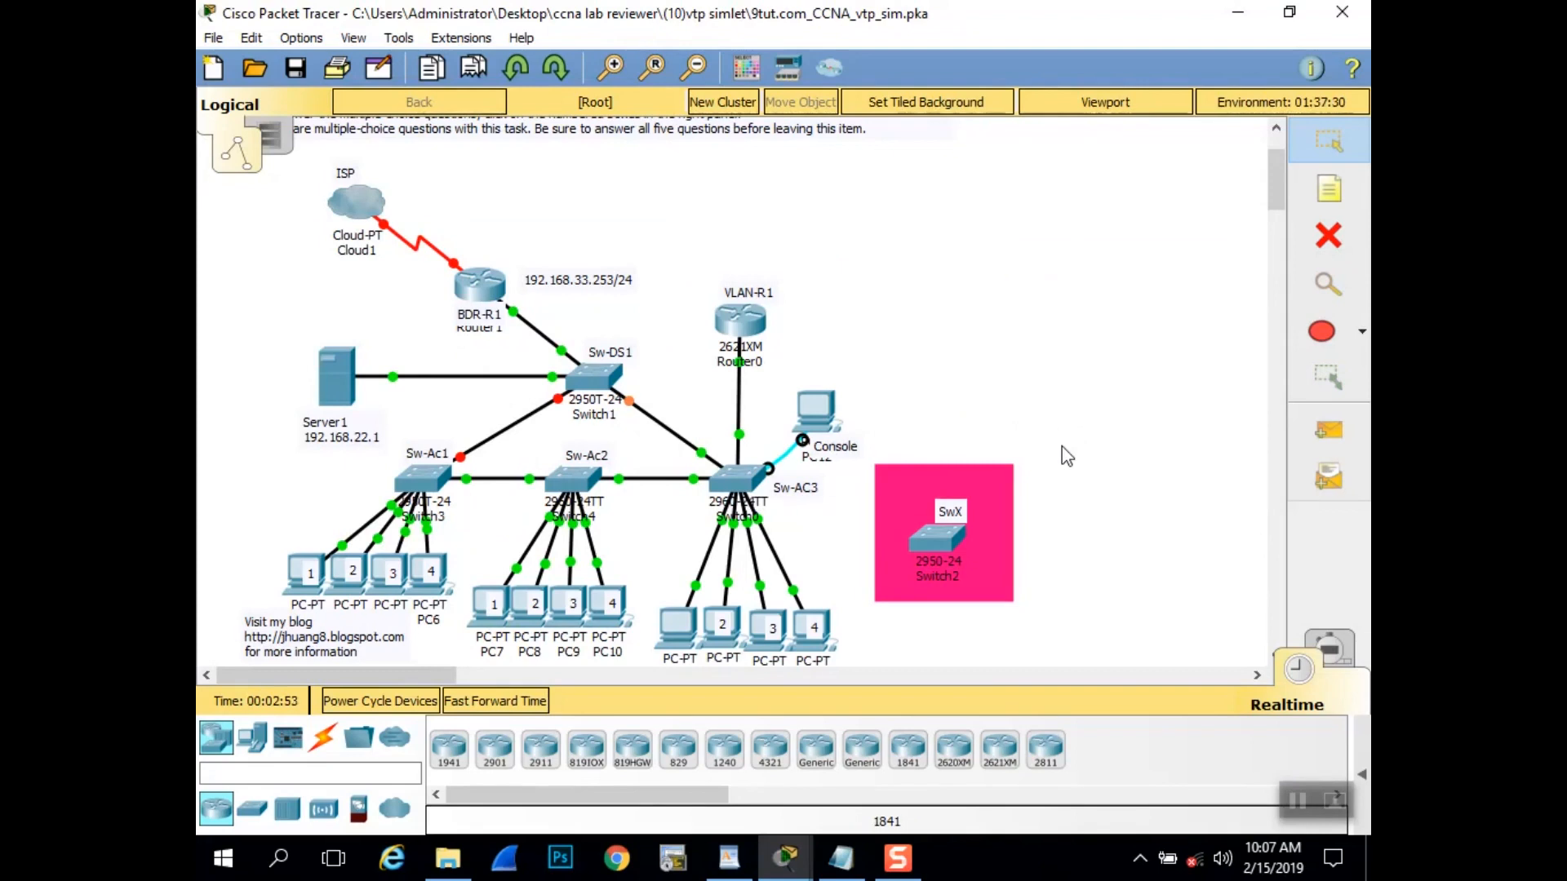
left_click(738, 480)
left_click_drag(868, 113, 906, 97)
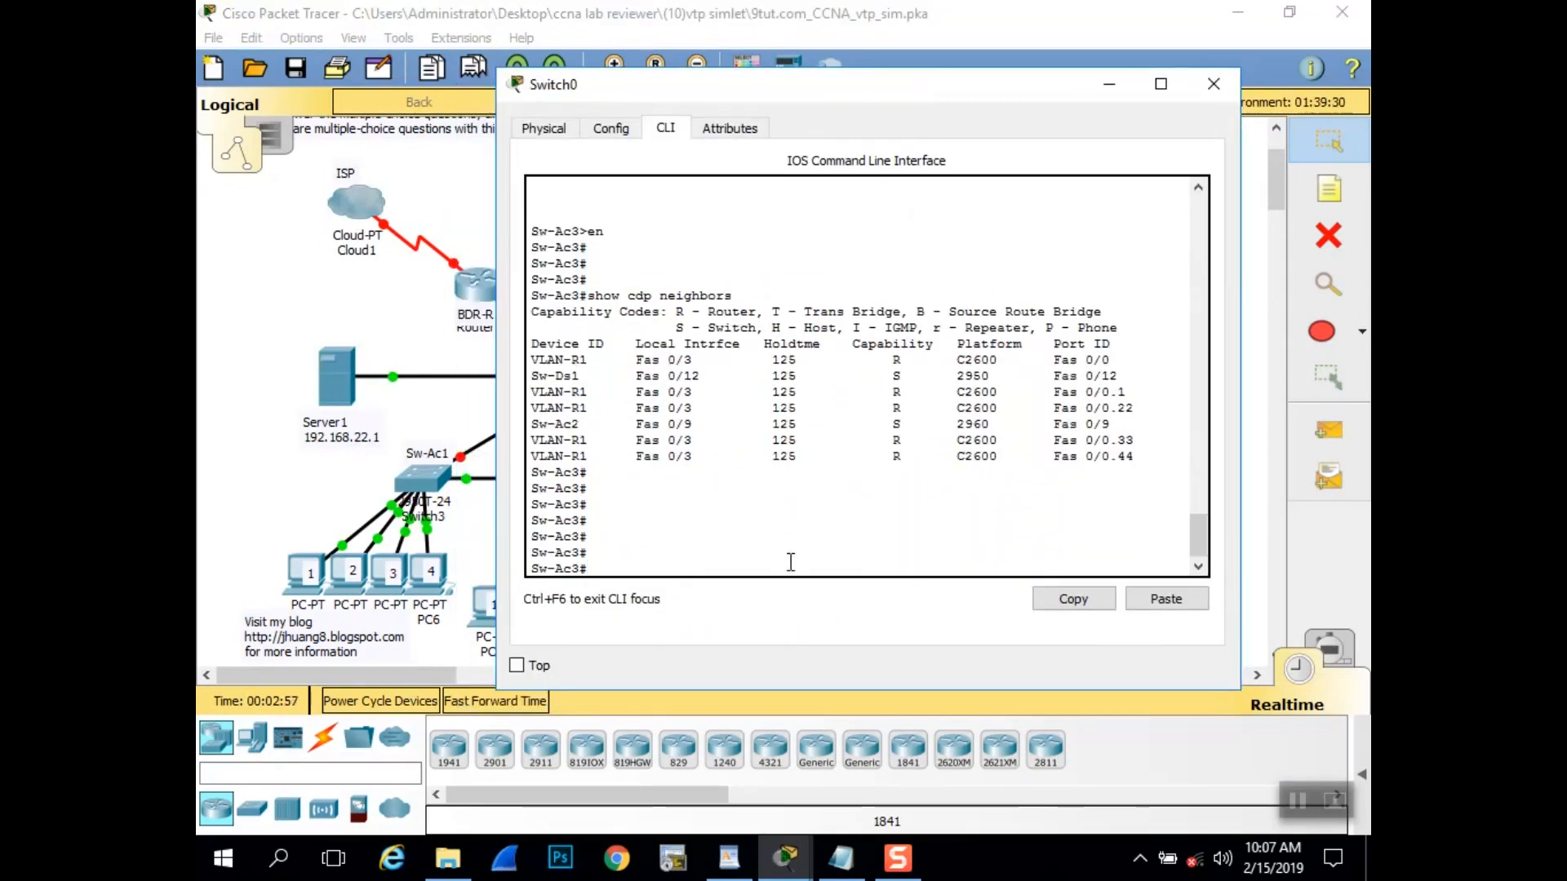
key("Return")
key("Return")
key("Return")
key("Return")
key("Return")
- Run show spanning-tree vlan 1 on Sw-AC3, highlight the Fa0/12 row, and compare it with the Question 4 choices
type("show")
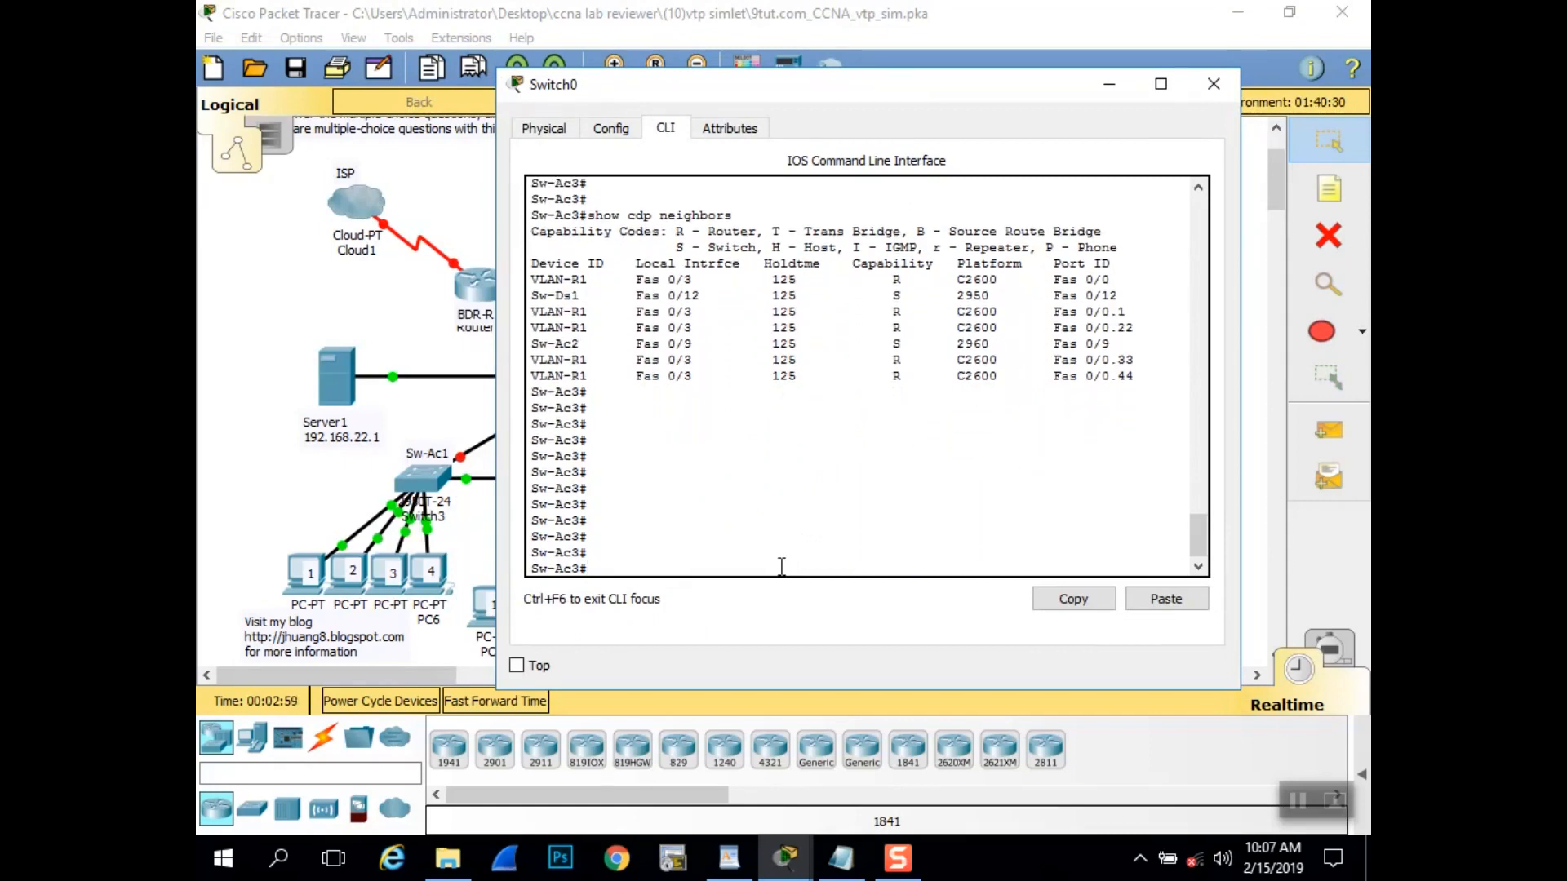
type(" spanning-tree vlan 1")
key("Return")
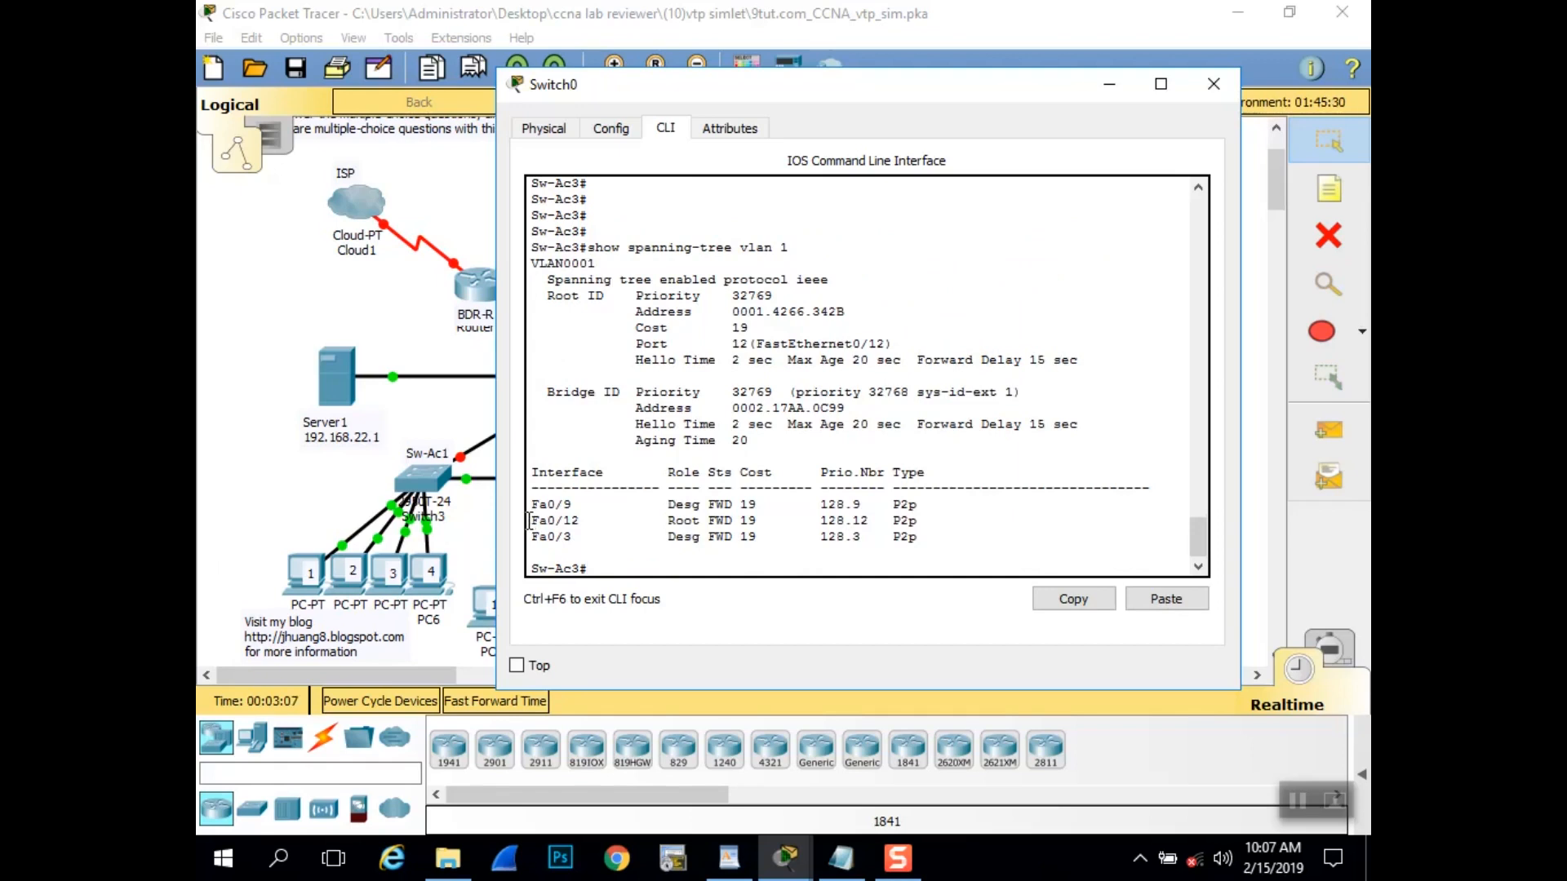
left_click_drag(529, 520, 938, 515)
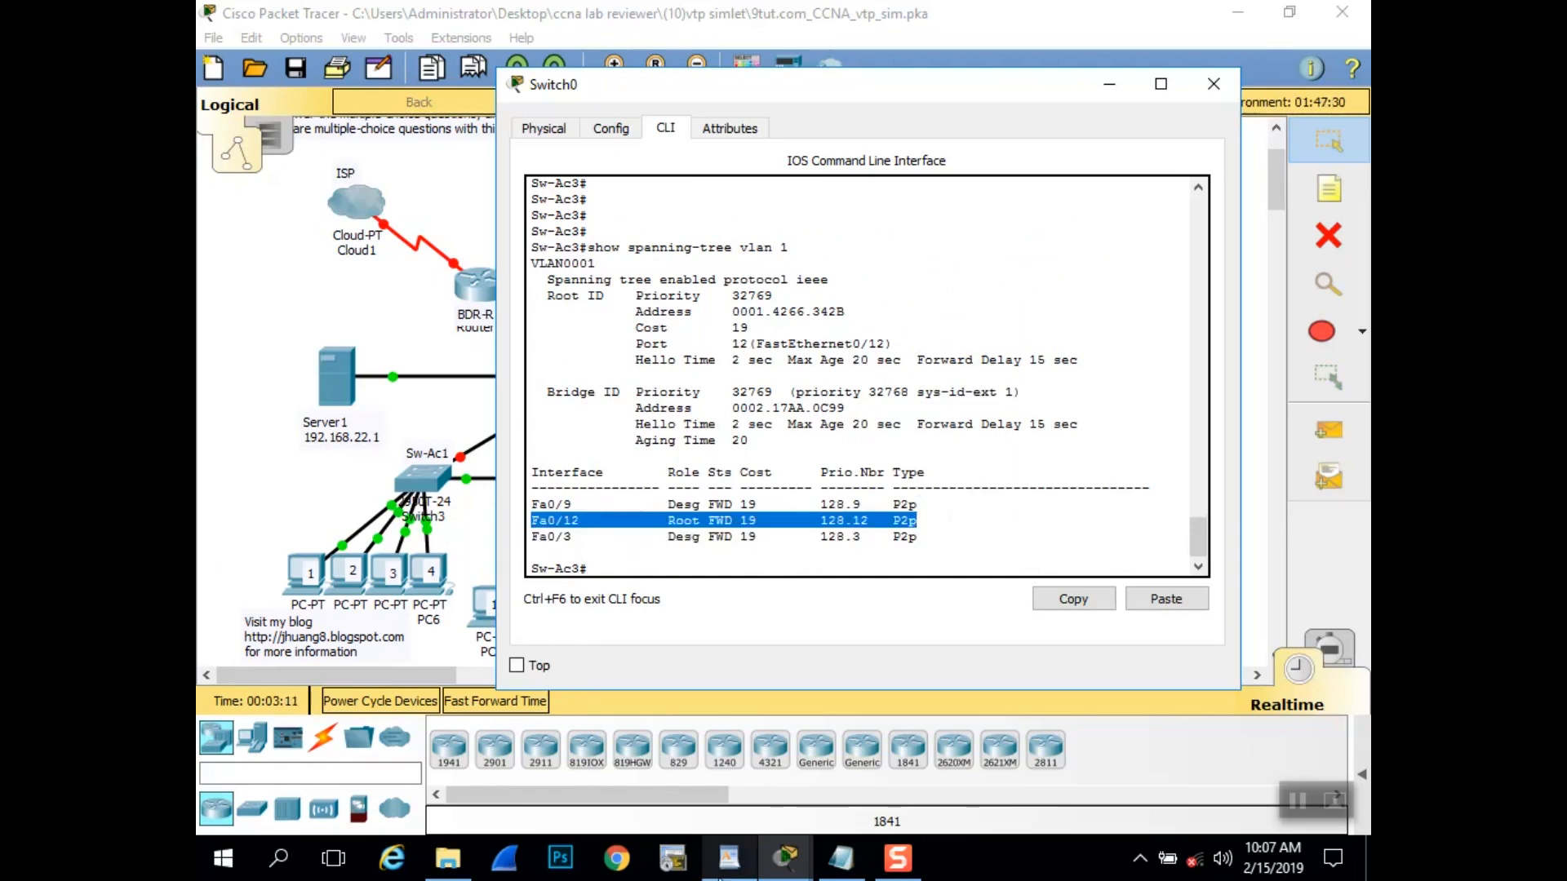
left_click(729, 858)
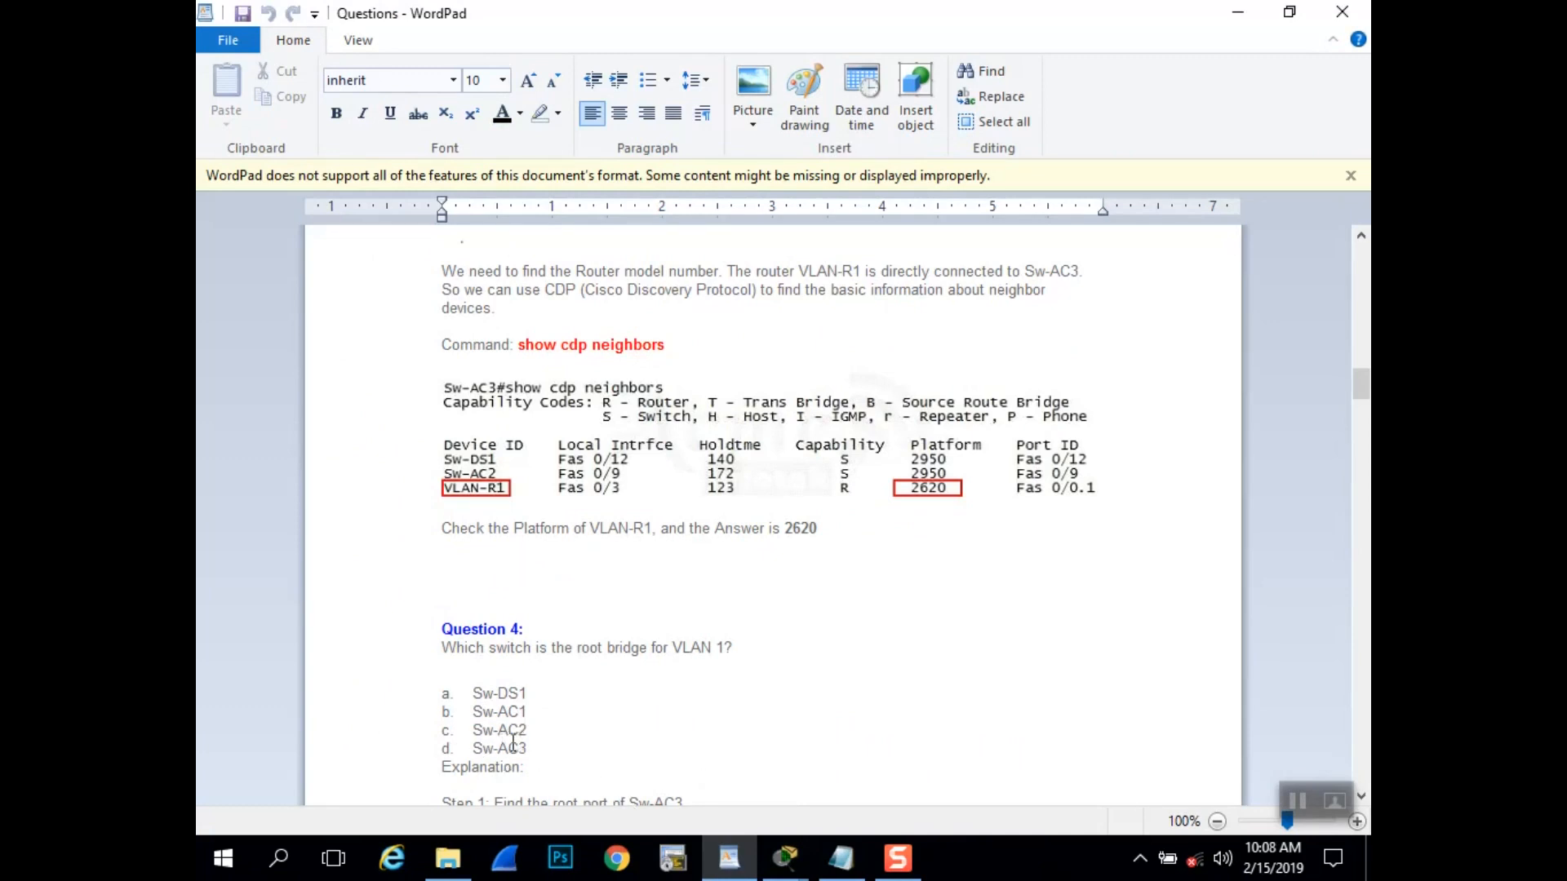
- Return to the Sw-AC3 command line, erase the partly entered show command, and move to a fresh prompt
mouse_move(785, 859)
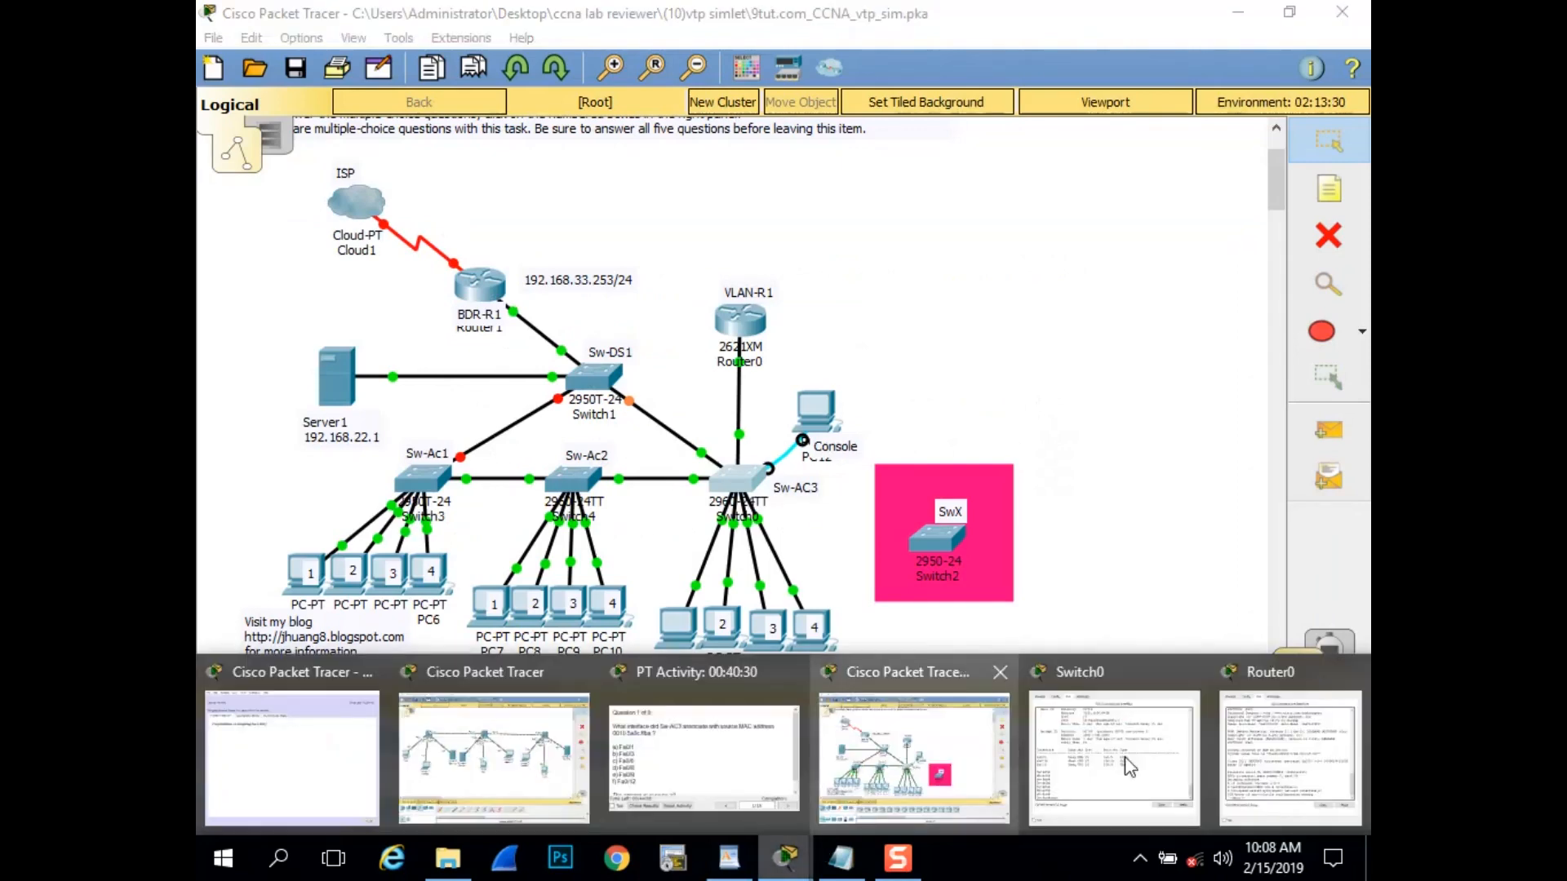
left_click(1172, 767)
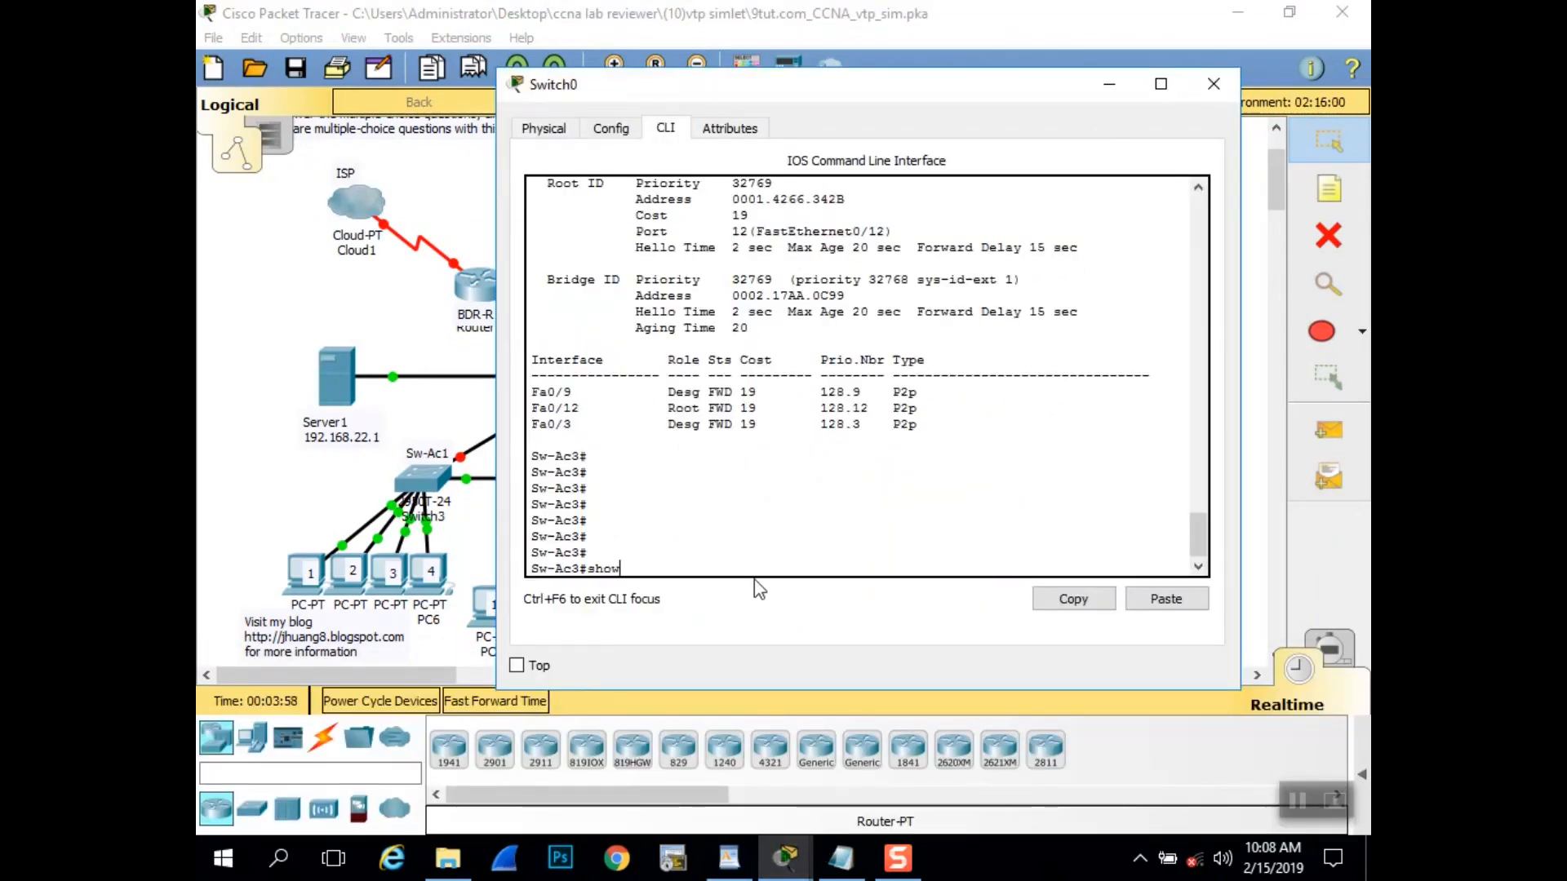
key("BackSpace")
key("BackSpace")
key("BackSpace")
key("BackSpace")
key("Return")
key("Return")
key("Return")
key("Return")
key("Return")
key("Return")
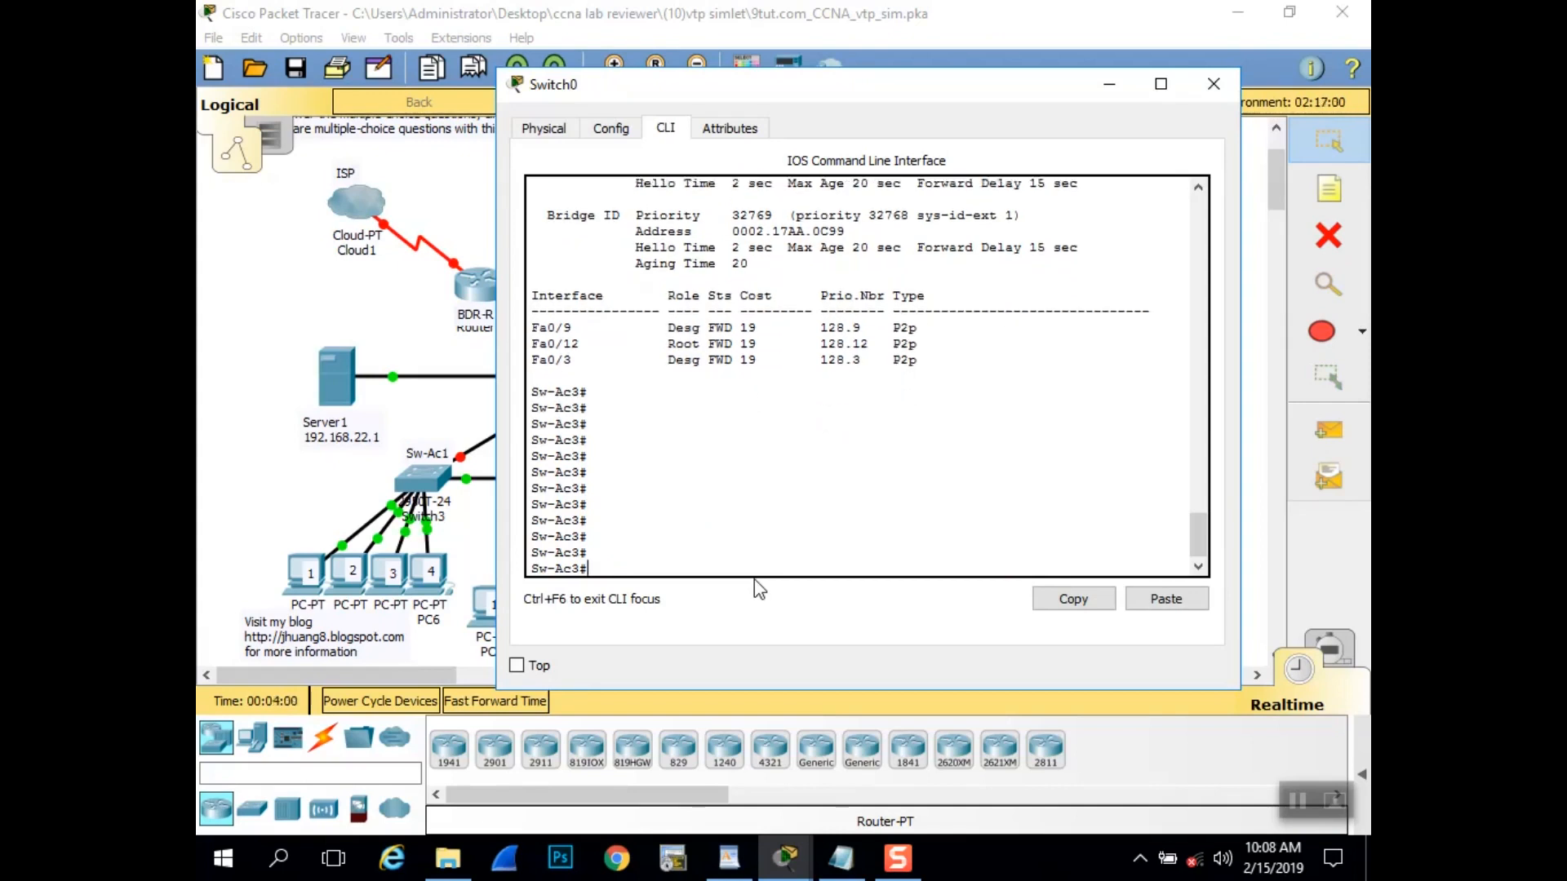
- List the neighbors of Sw-AC3 with show cdp neighbors and highlight the Sw-Ds1 row on Fas 0/12
type("show cdp ")
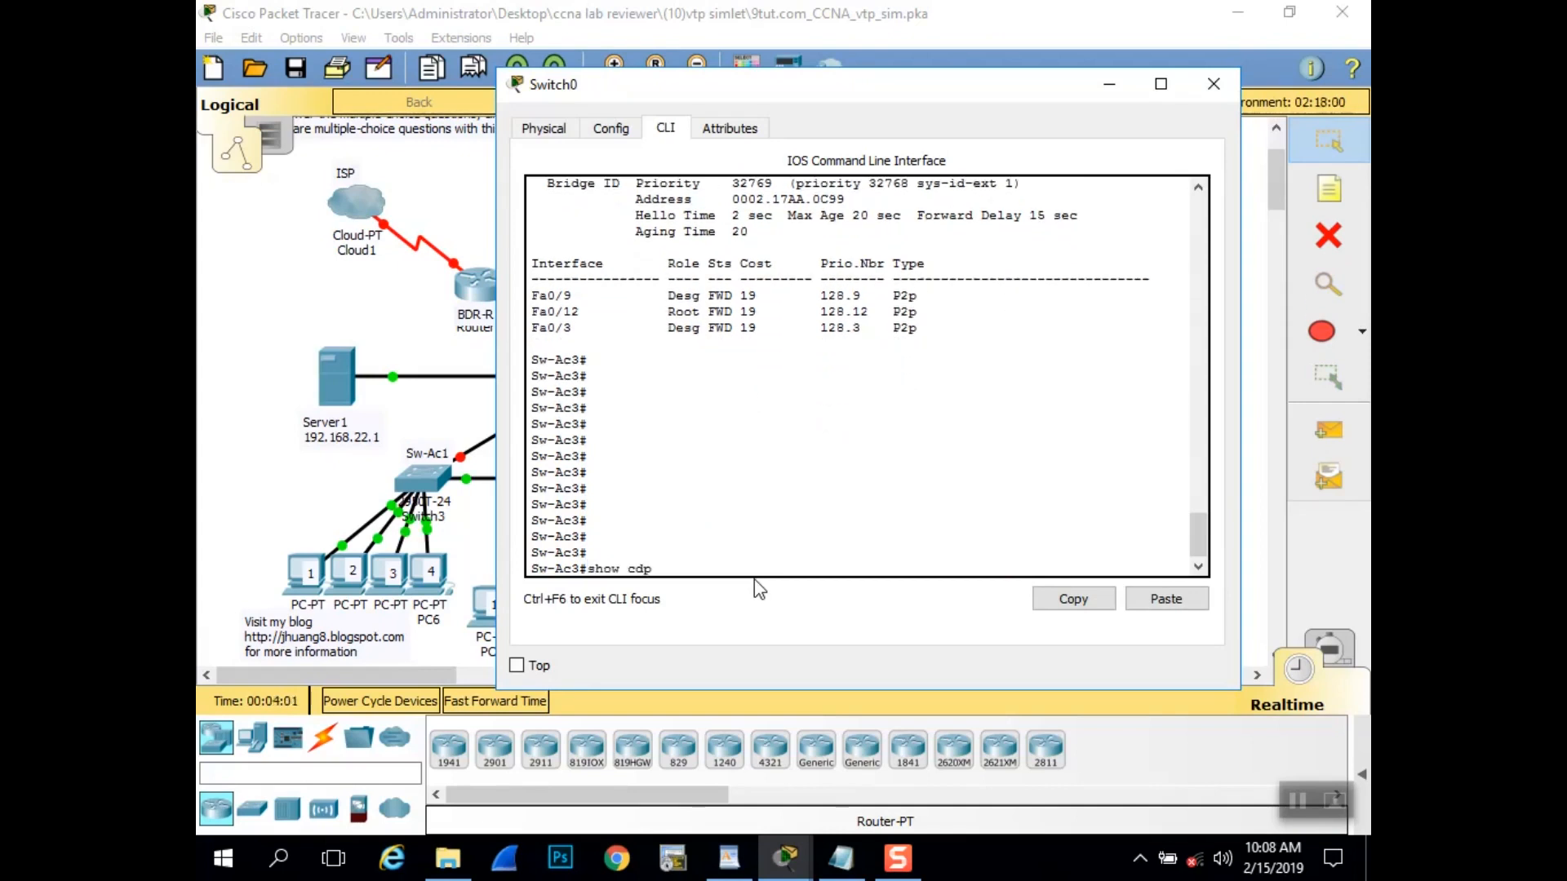
type("neighbors")
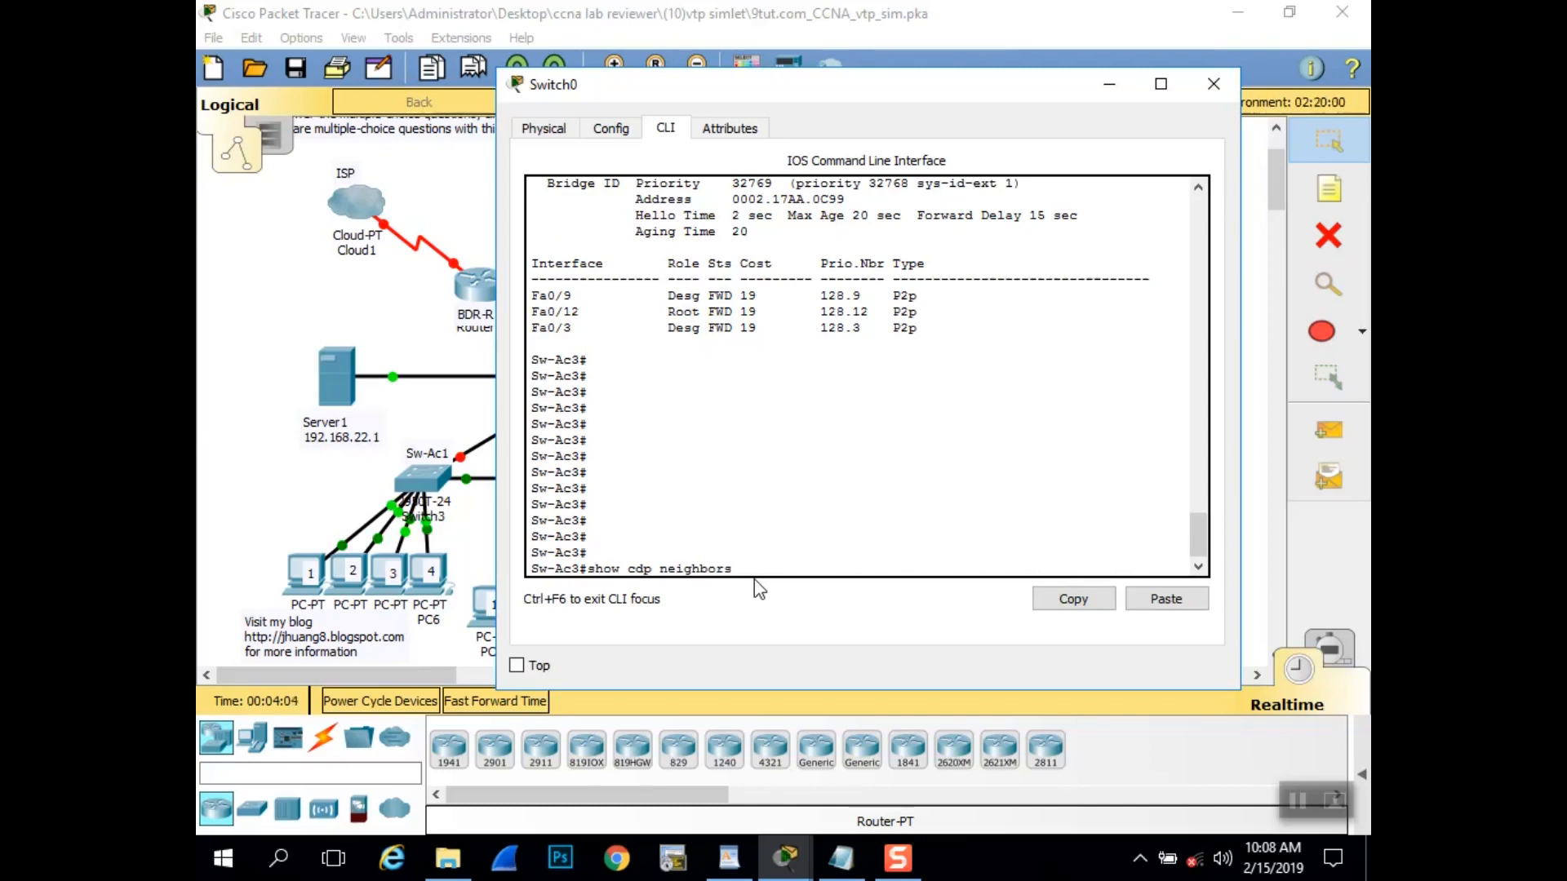
key("Return")
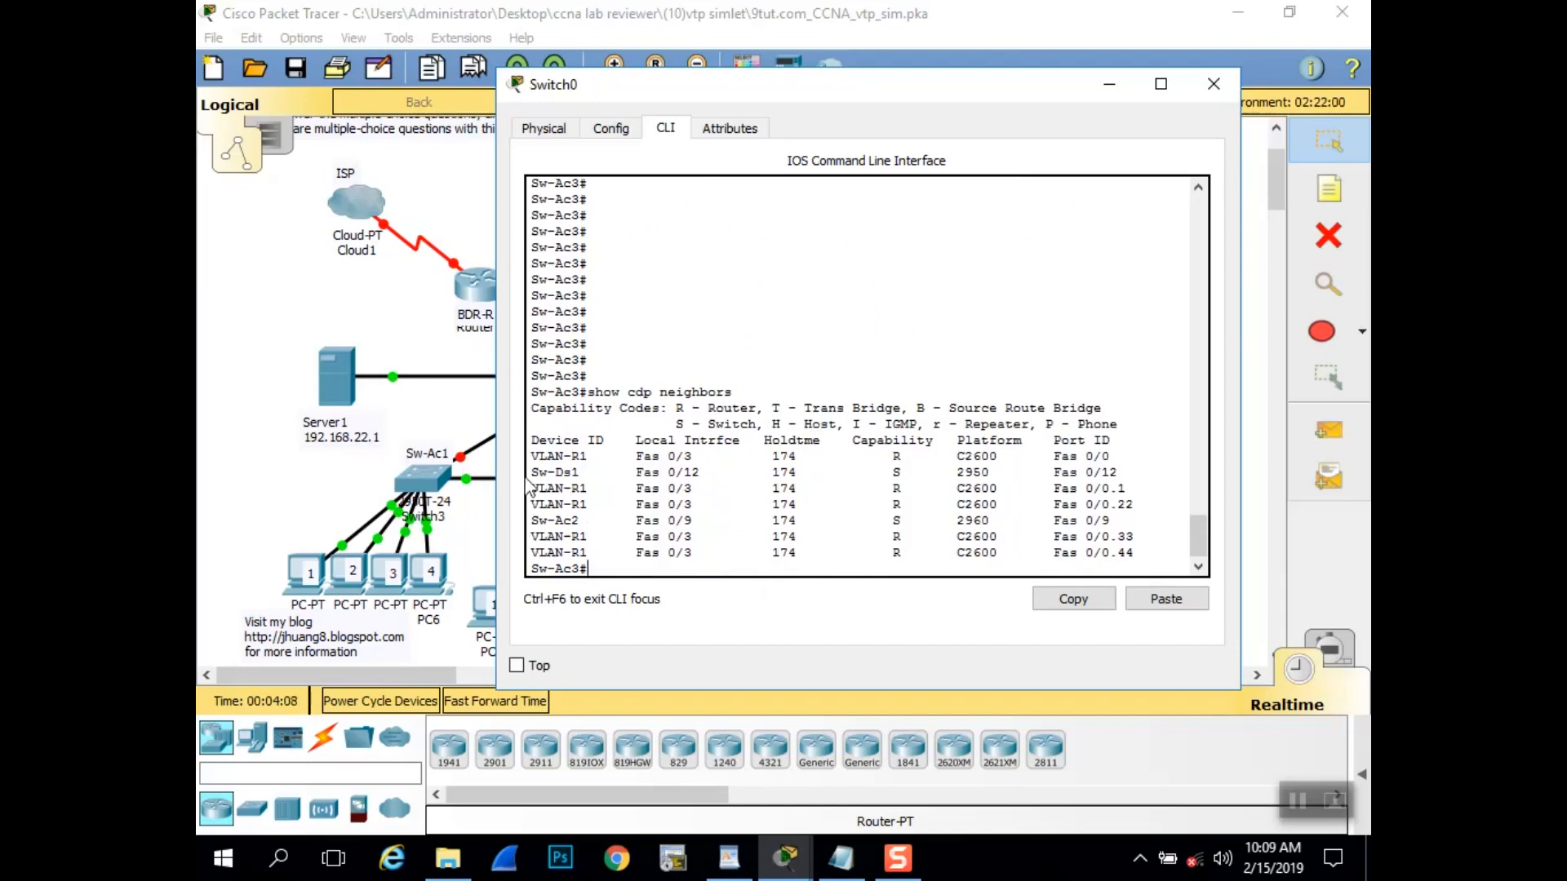
left_click_drag(529, 472, 1224, 474)
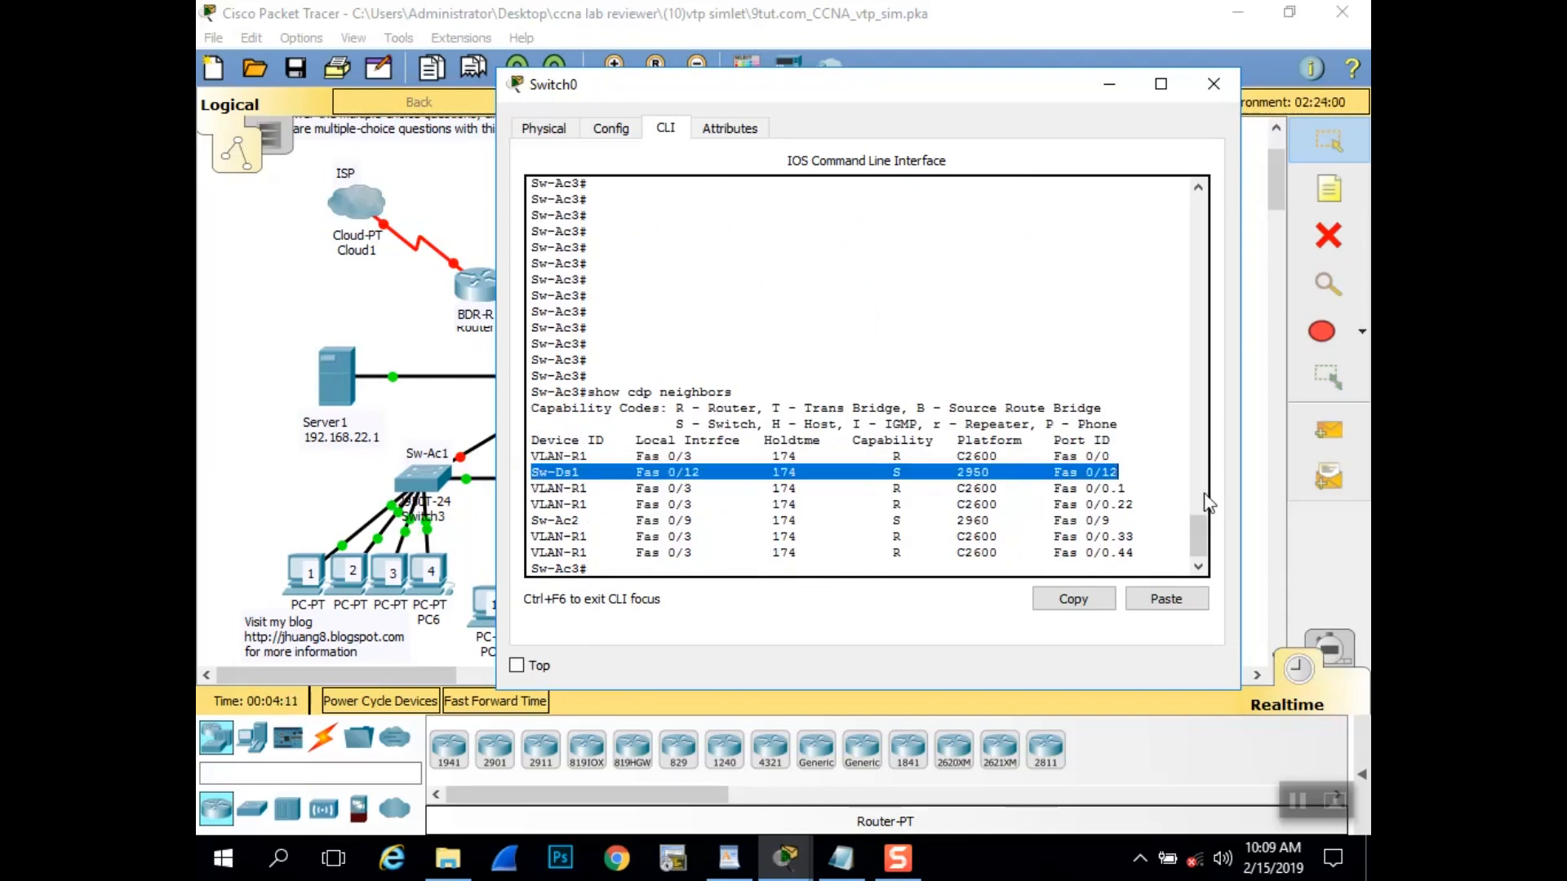
- Highlight choice a, Sw-DS1, under Question 4 in the Questions document and clear the highlight again
left_click(741, 870)
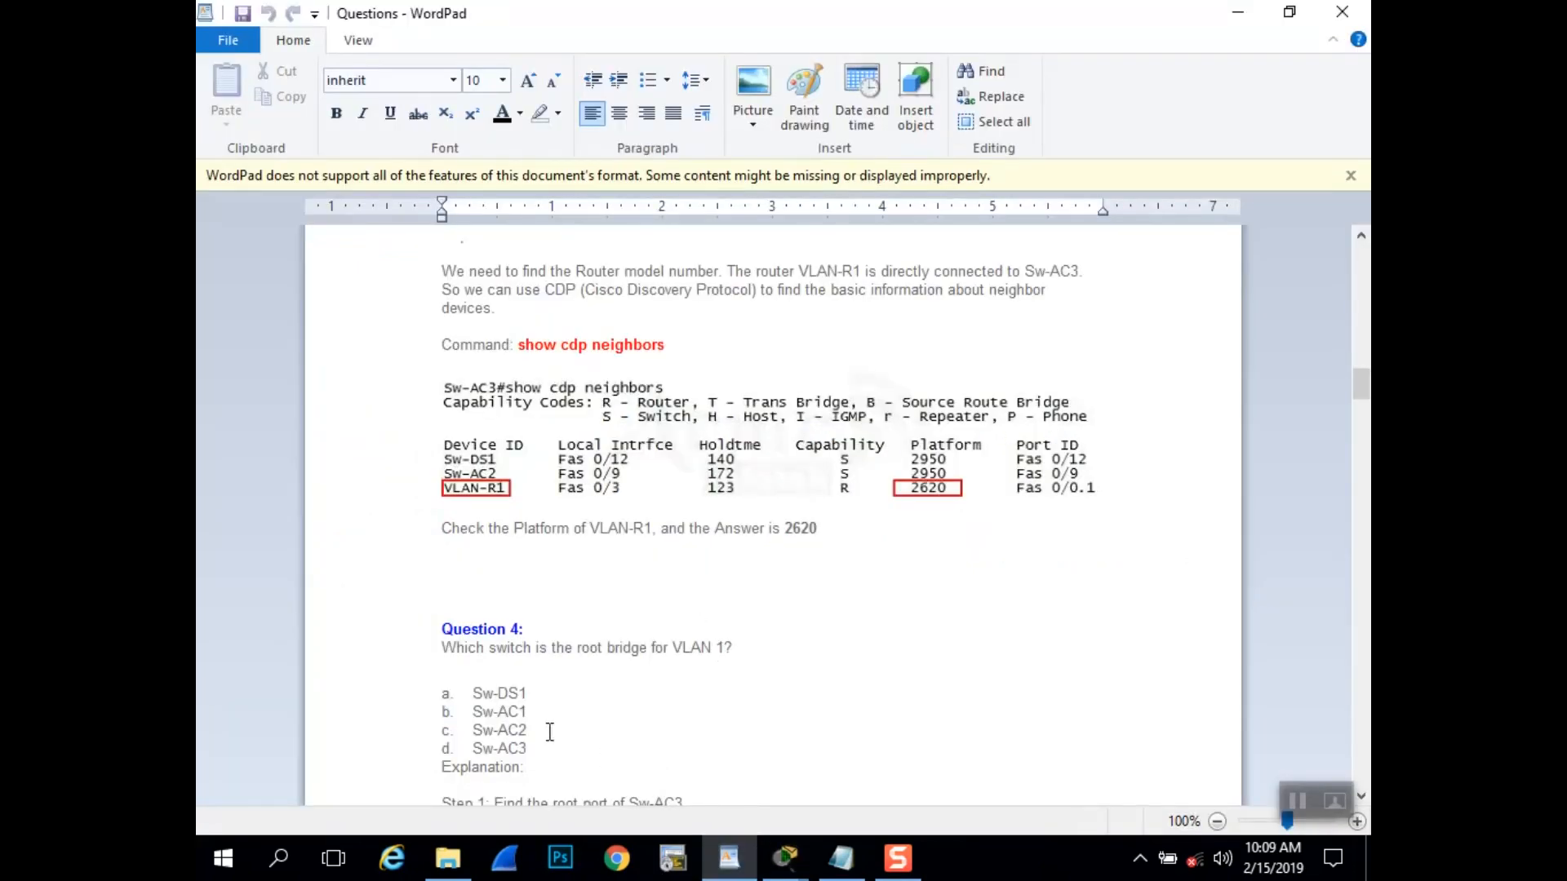
left_click_drag(532, 695, 424, 699)
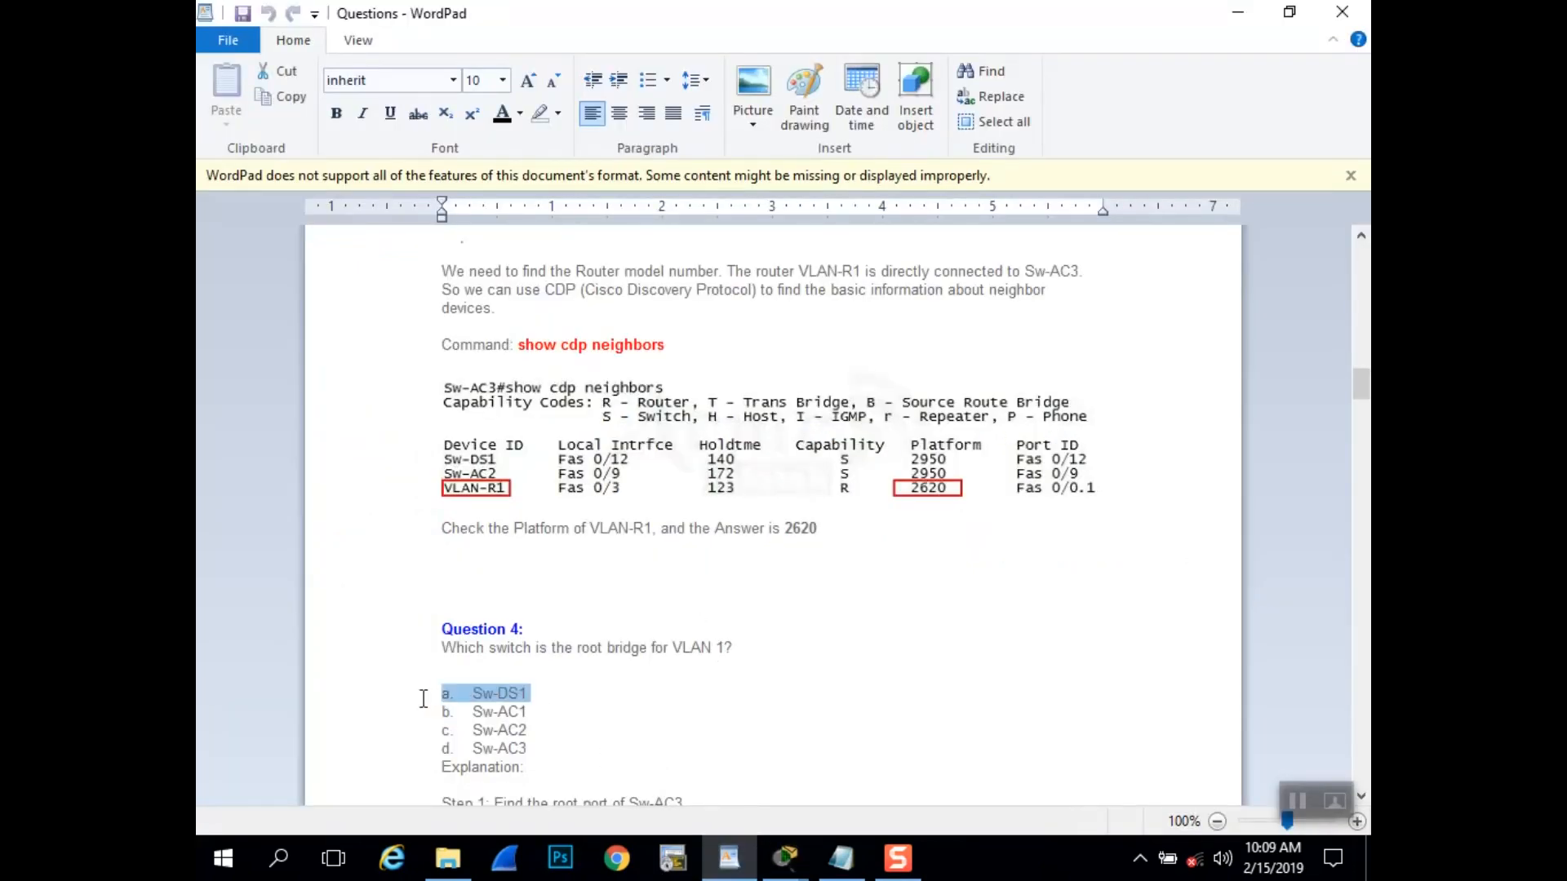
left_click(599, 768)
- Review the Question 4 explanation and answer, and read Question 5 about the default gateway for the host on fa0/4
scroll(788, 762, "down", 6)
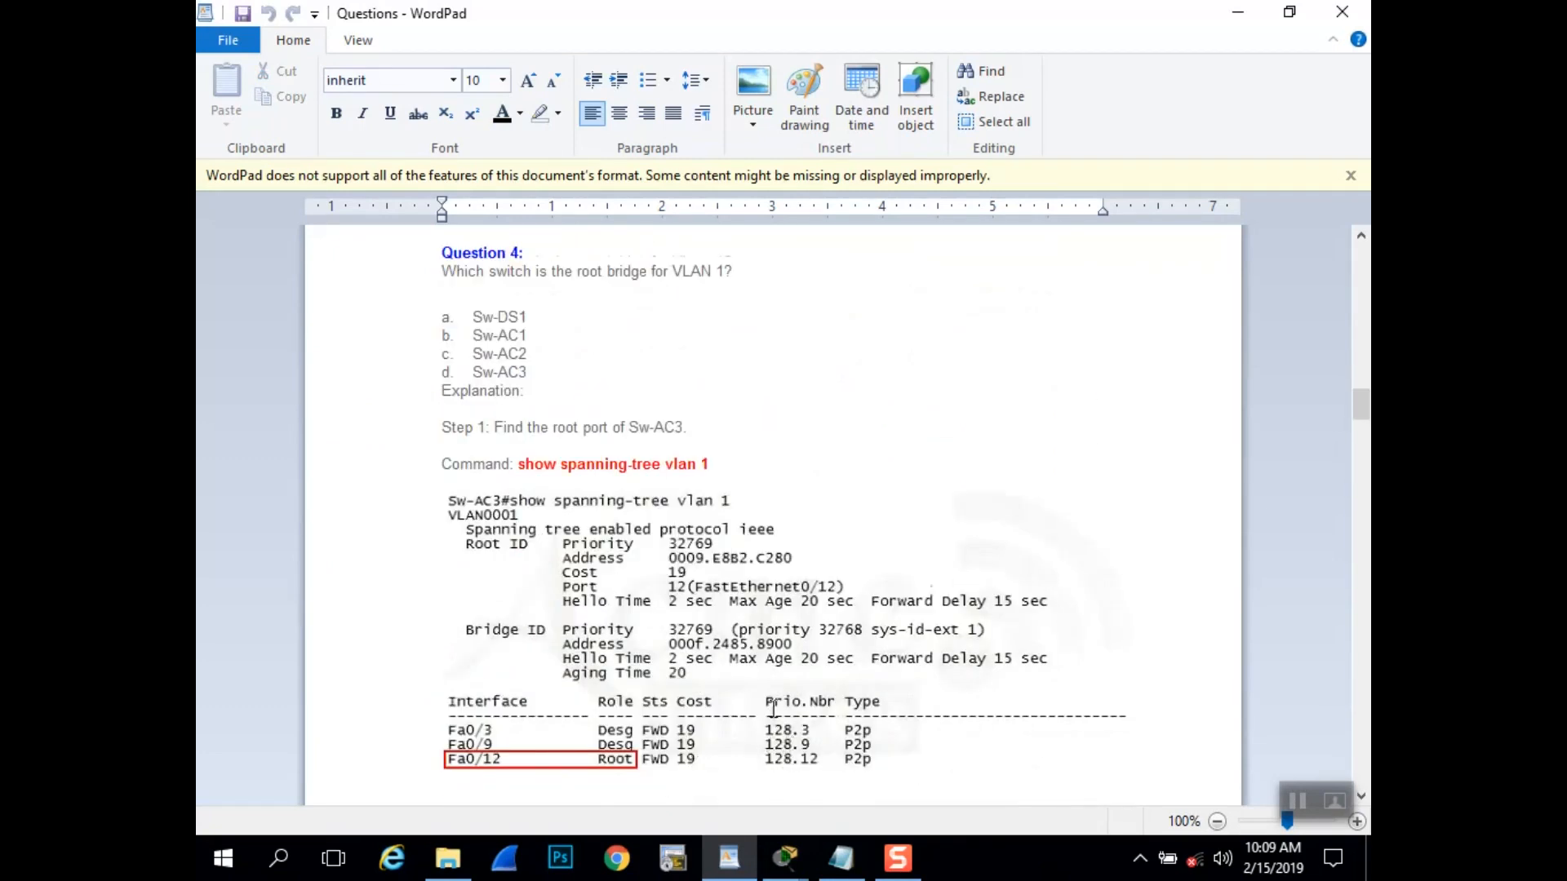
scroll(773, 707, "down", 9)
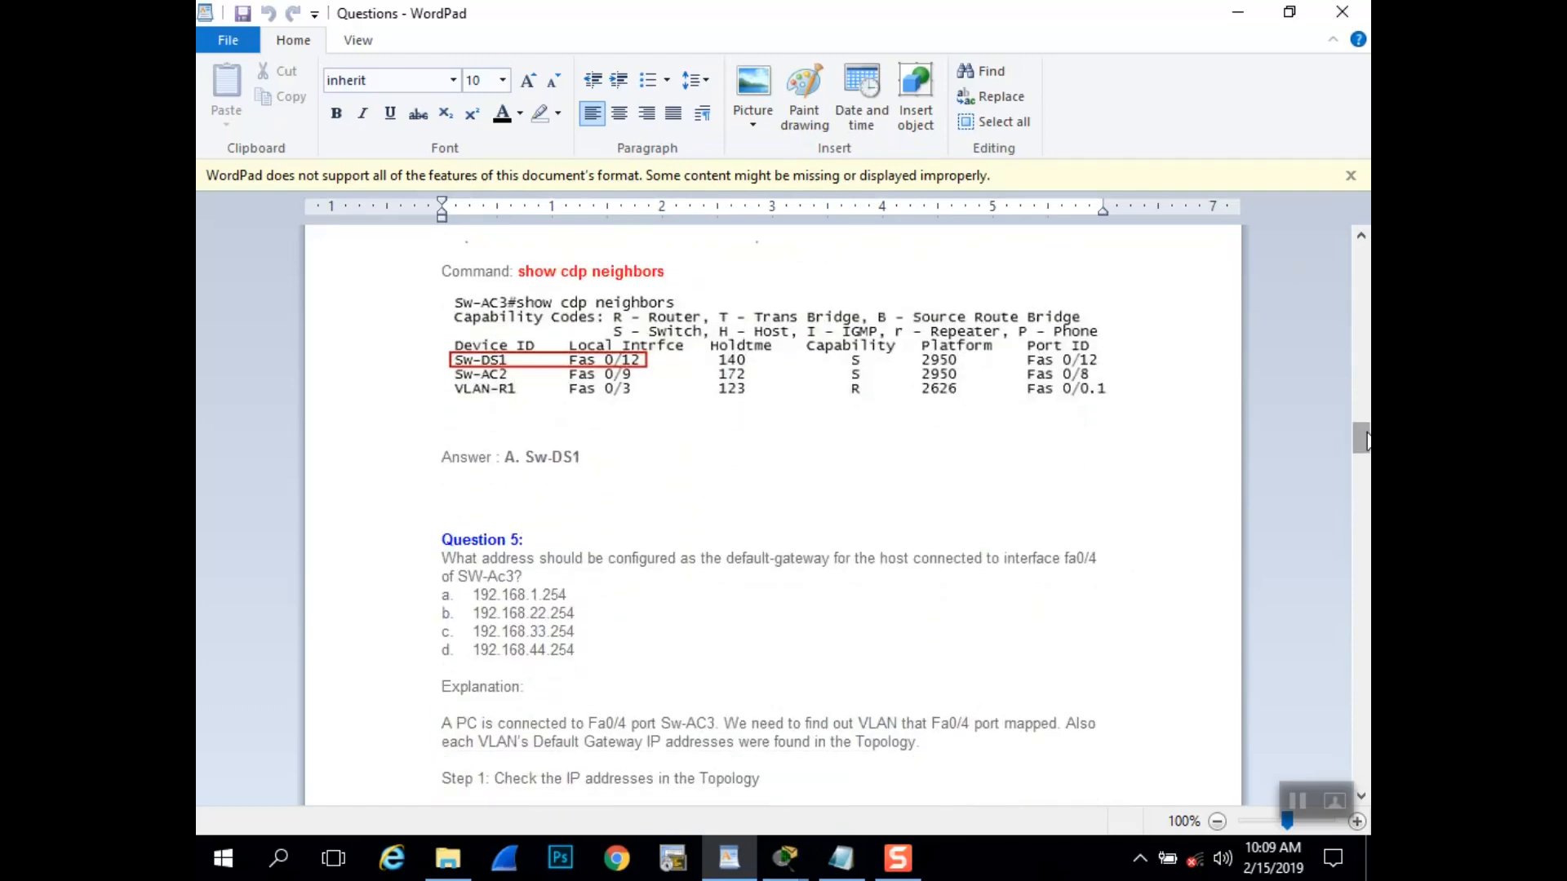
left_click_drag(1367, 442, 1367, 437)
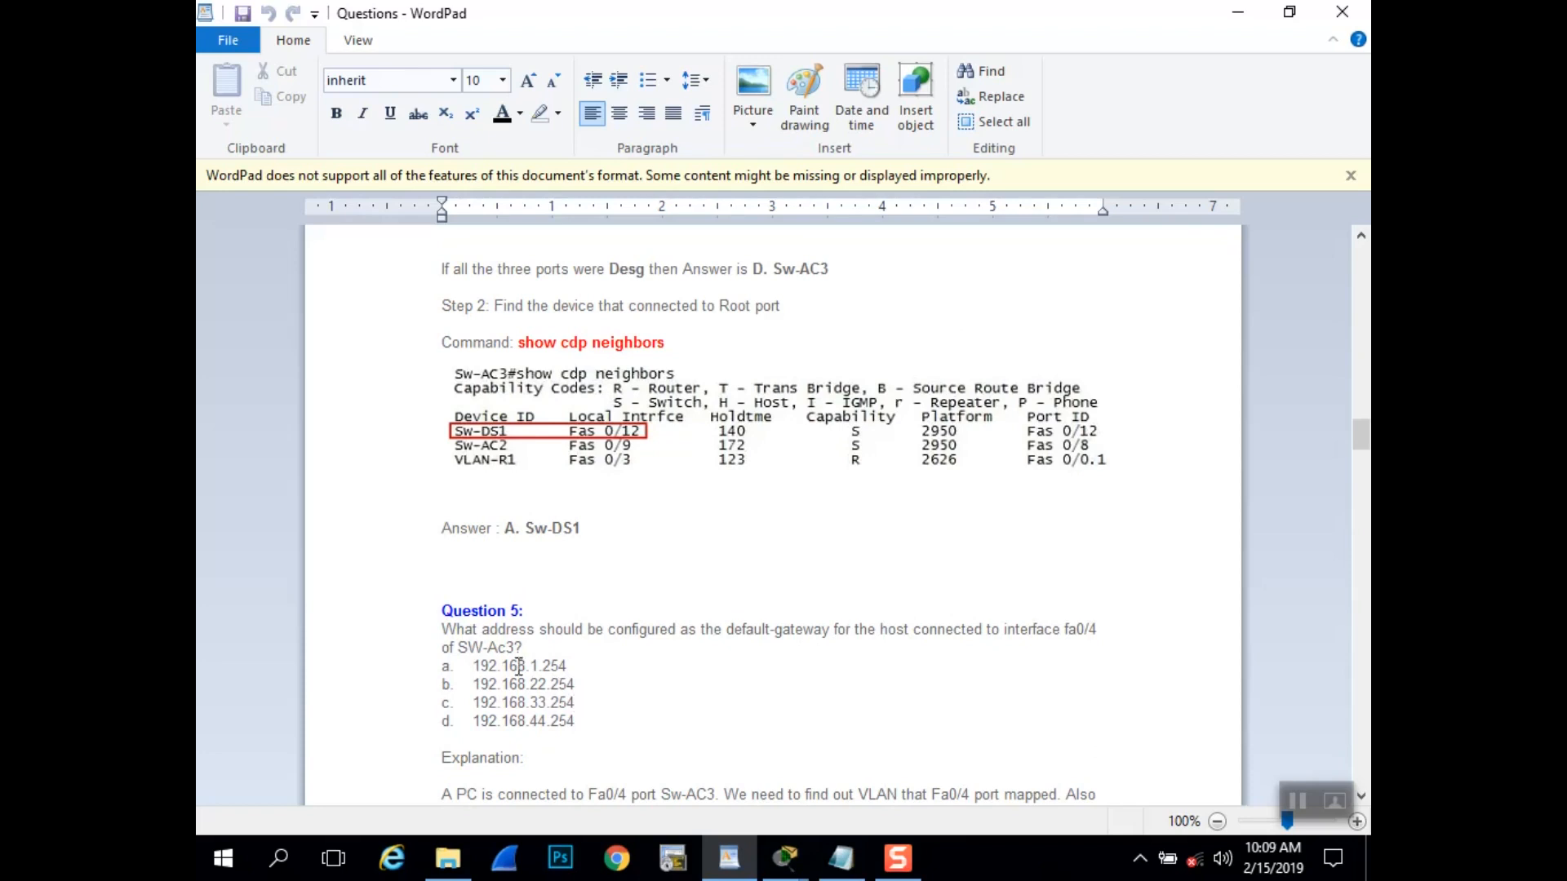
- Close the Router0 window and bring the Switch0 command line in front of the Questions document
left_click(785, 856)
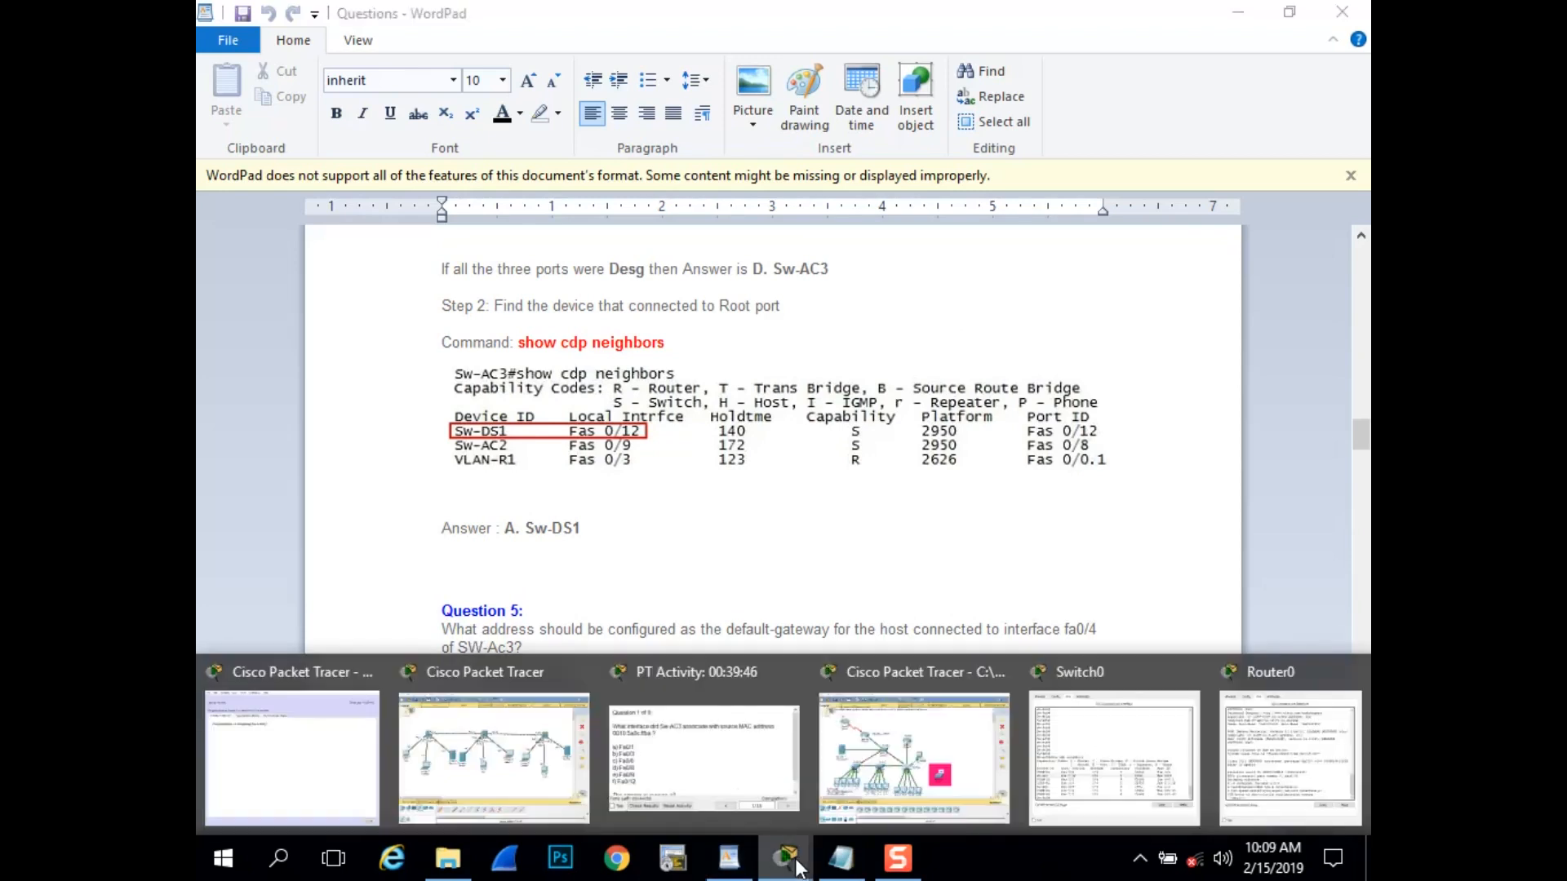
left_click(880, 776)
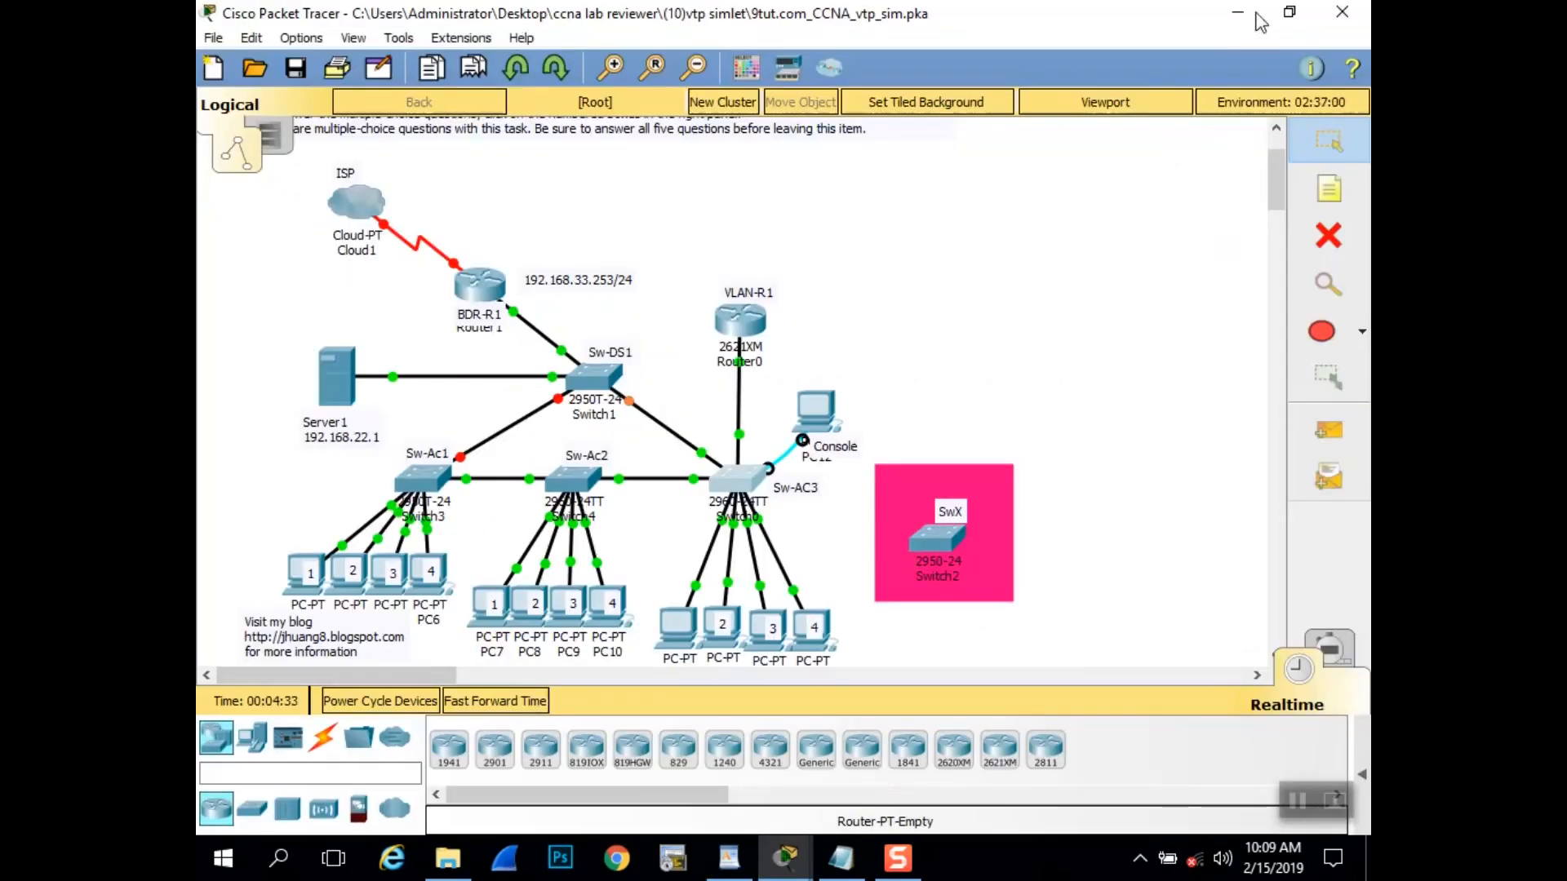
left_click(790, 864)
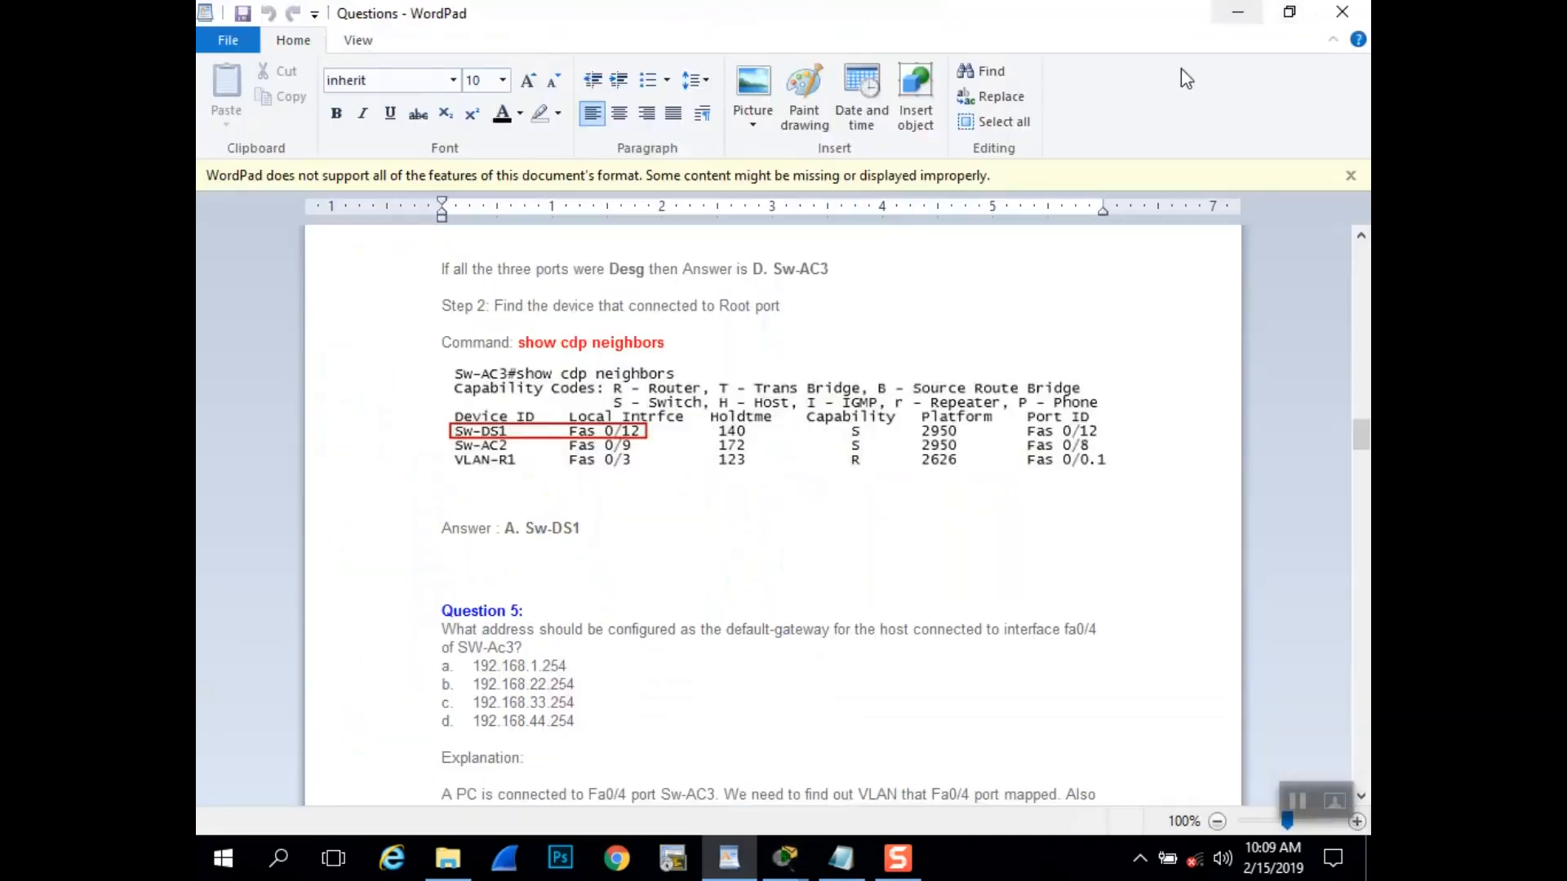
left_click(790, 864)
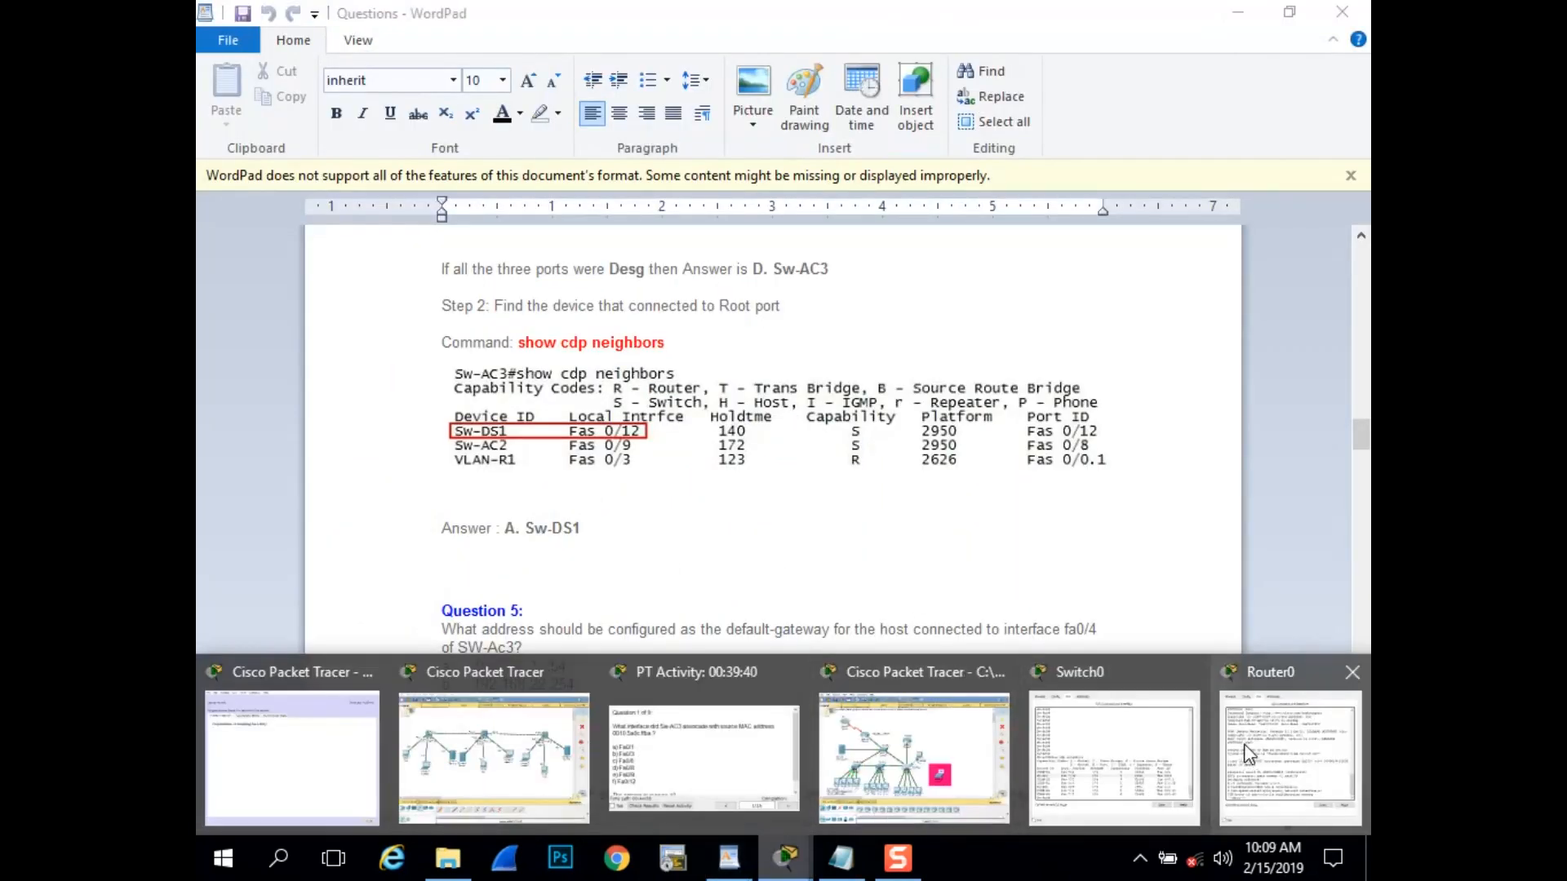
left_click(1352, 672)
left_click(1197, 641)
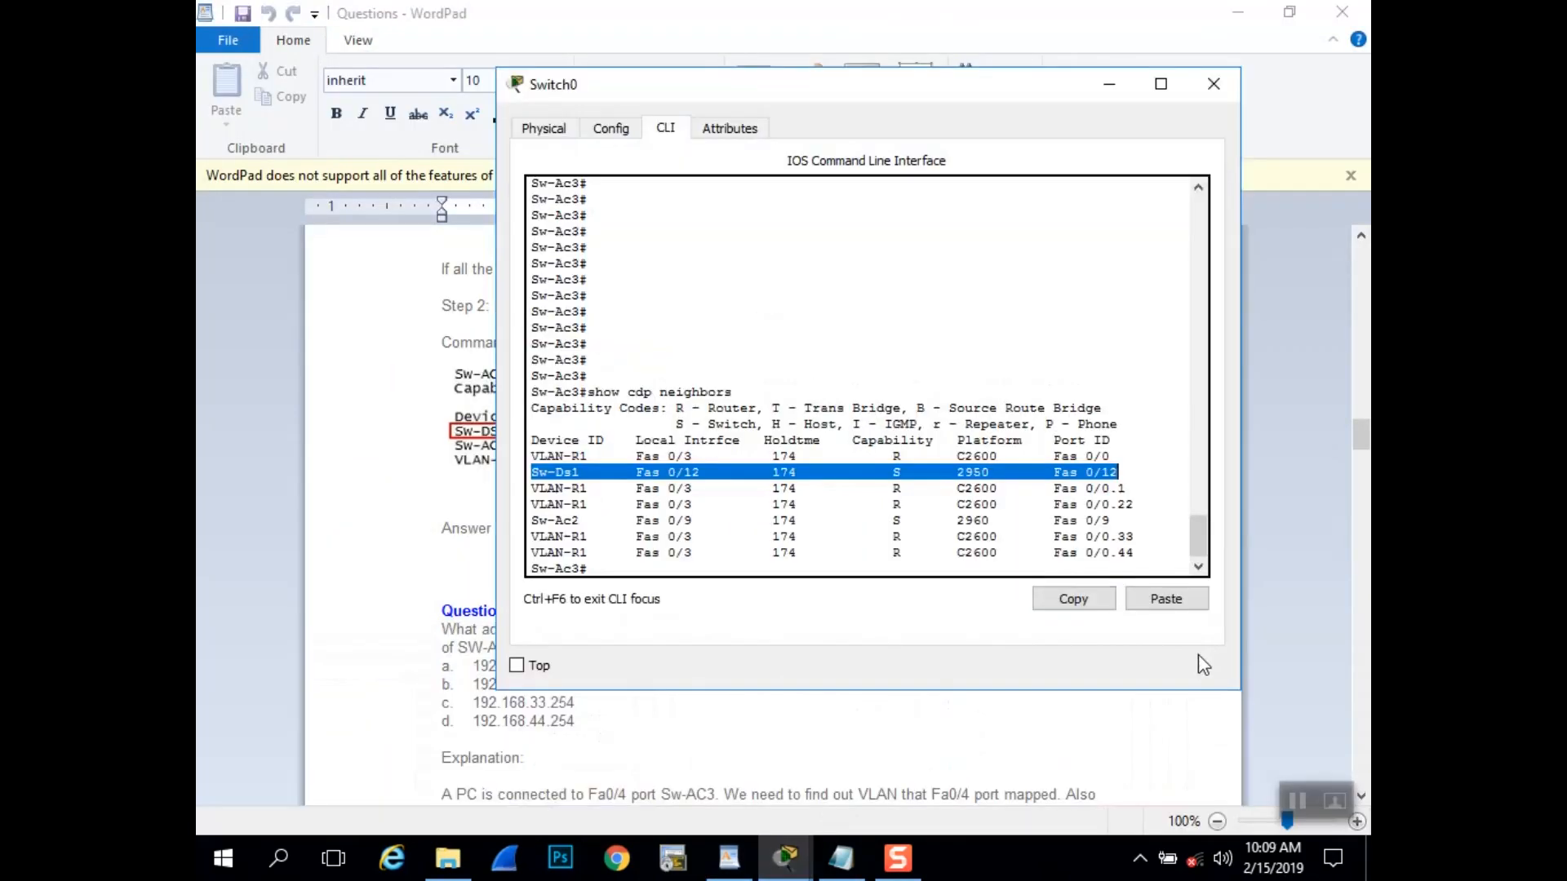
- Move the Switch0 window beside the Question 5 choices, clear the highlighted neighbor row, and move to a fresh prompt
left_click_drag(942, 90, 1052, 92)
left_click(809, 570)
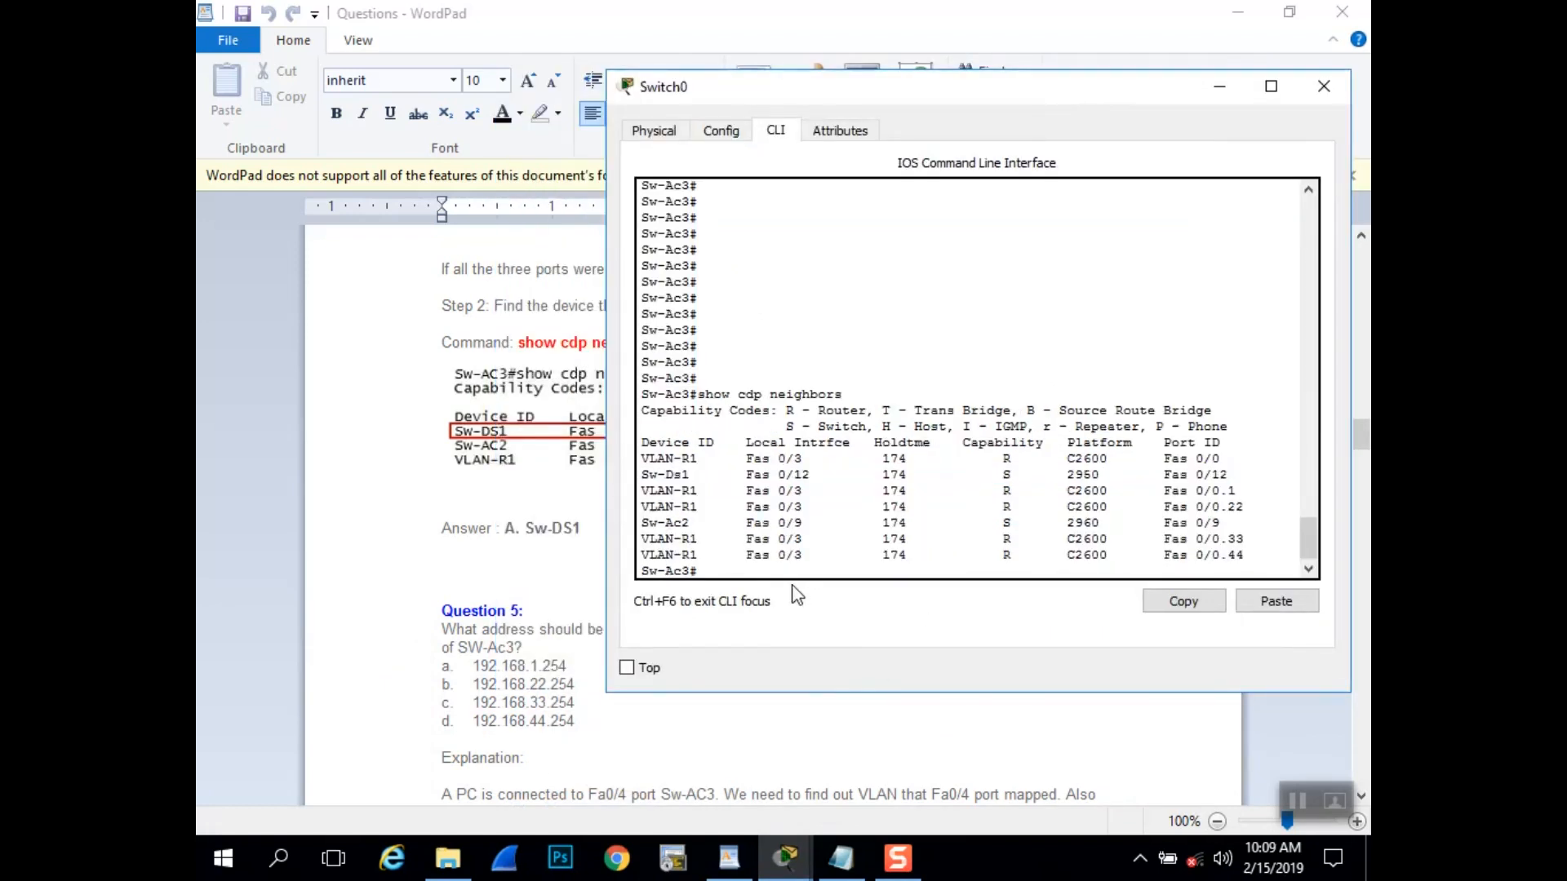
key("Return")
key("Return")
key("Return")
key("Return")
key("Return")
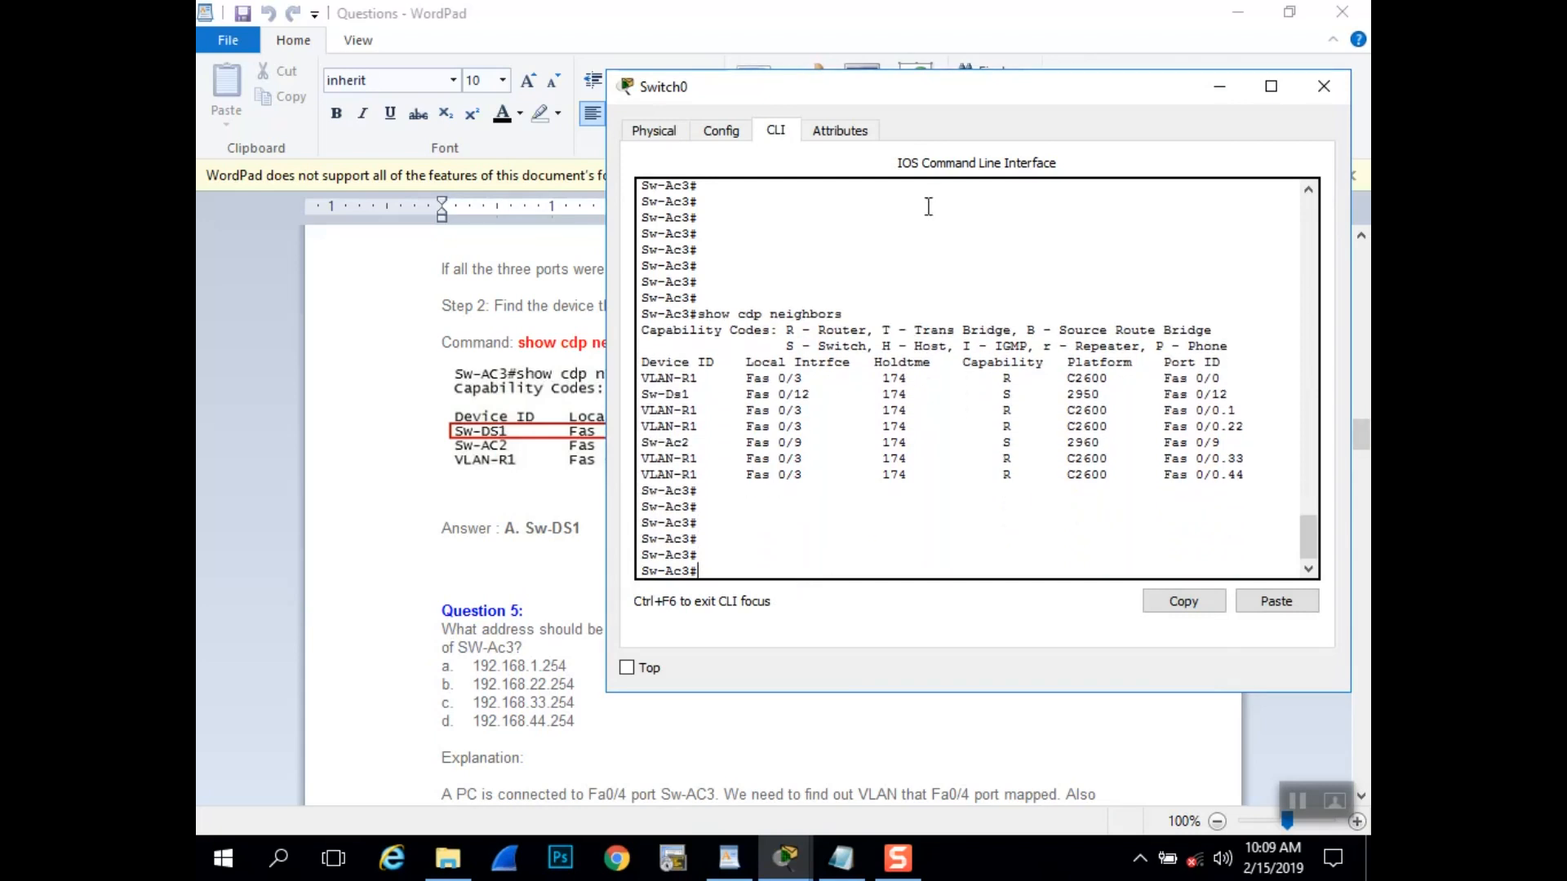
- Move the Switch0 window up so the Question 5 text and its answer choices are uncovered
left_click_drag(977, 95, 873, 51)
left_click_drag(839, 639, 841, 603)
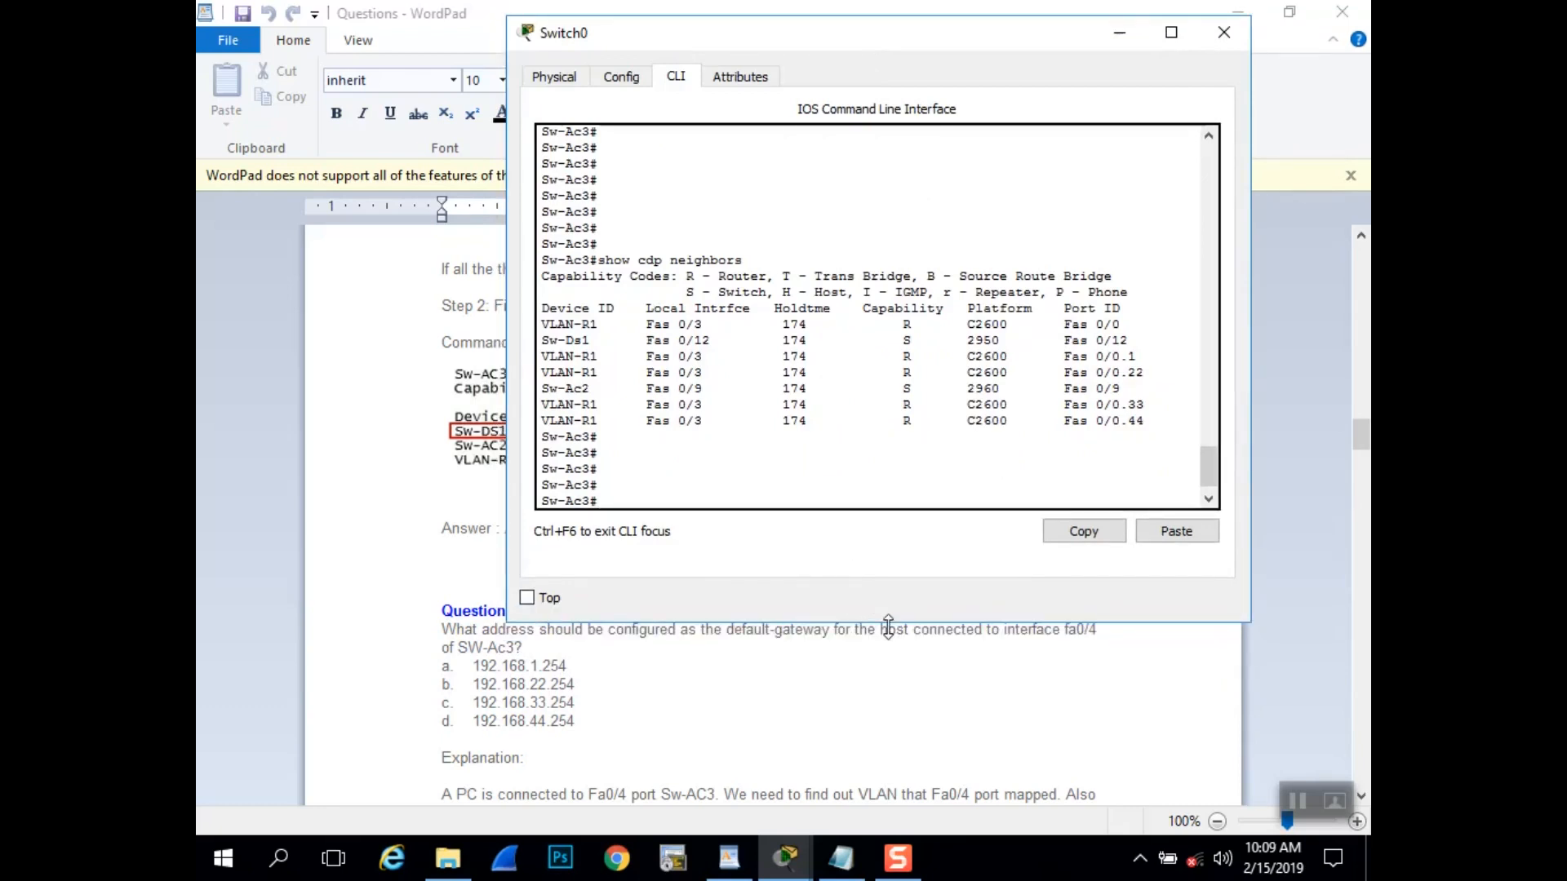
left_click_drag(952, 28, 952, 17)
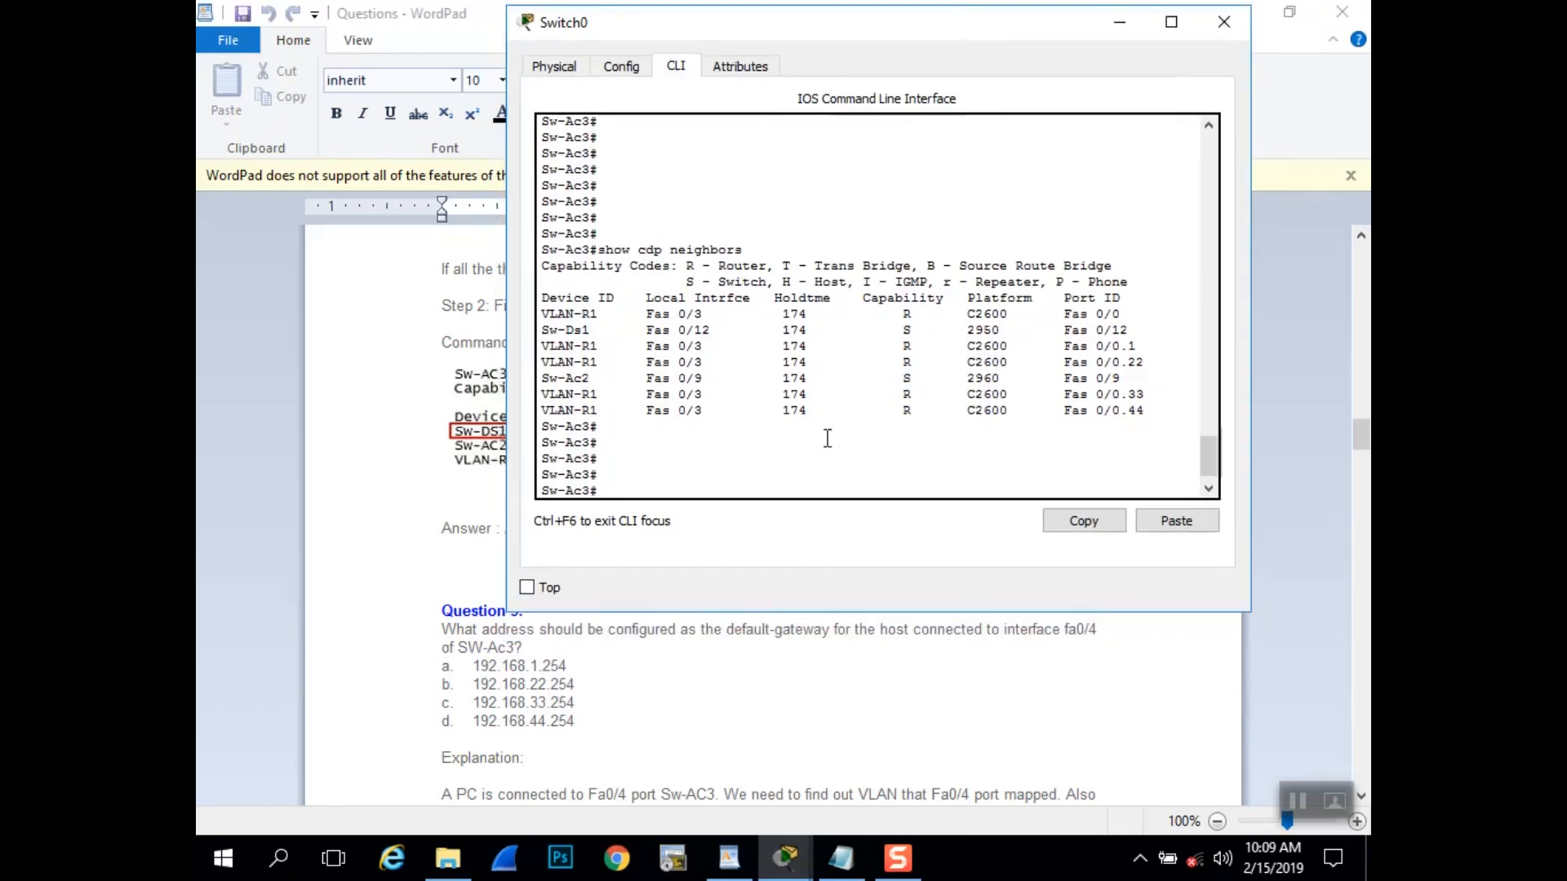
- Move to fresh prompts on Sw-Ac3 and run show vlan brief
key("Return")
key("Return")
key("Return")
key("Return")
key("Return")
type("s")
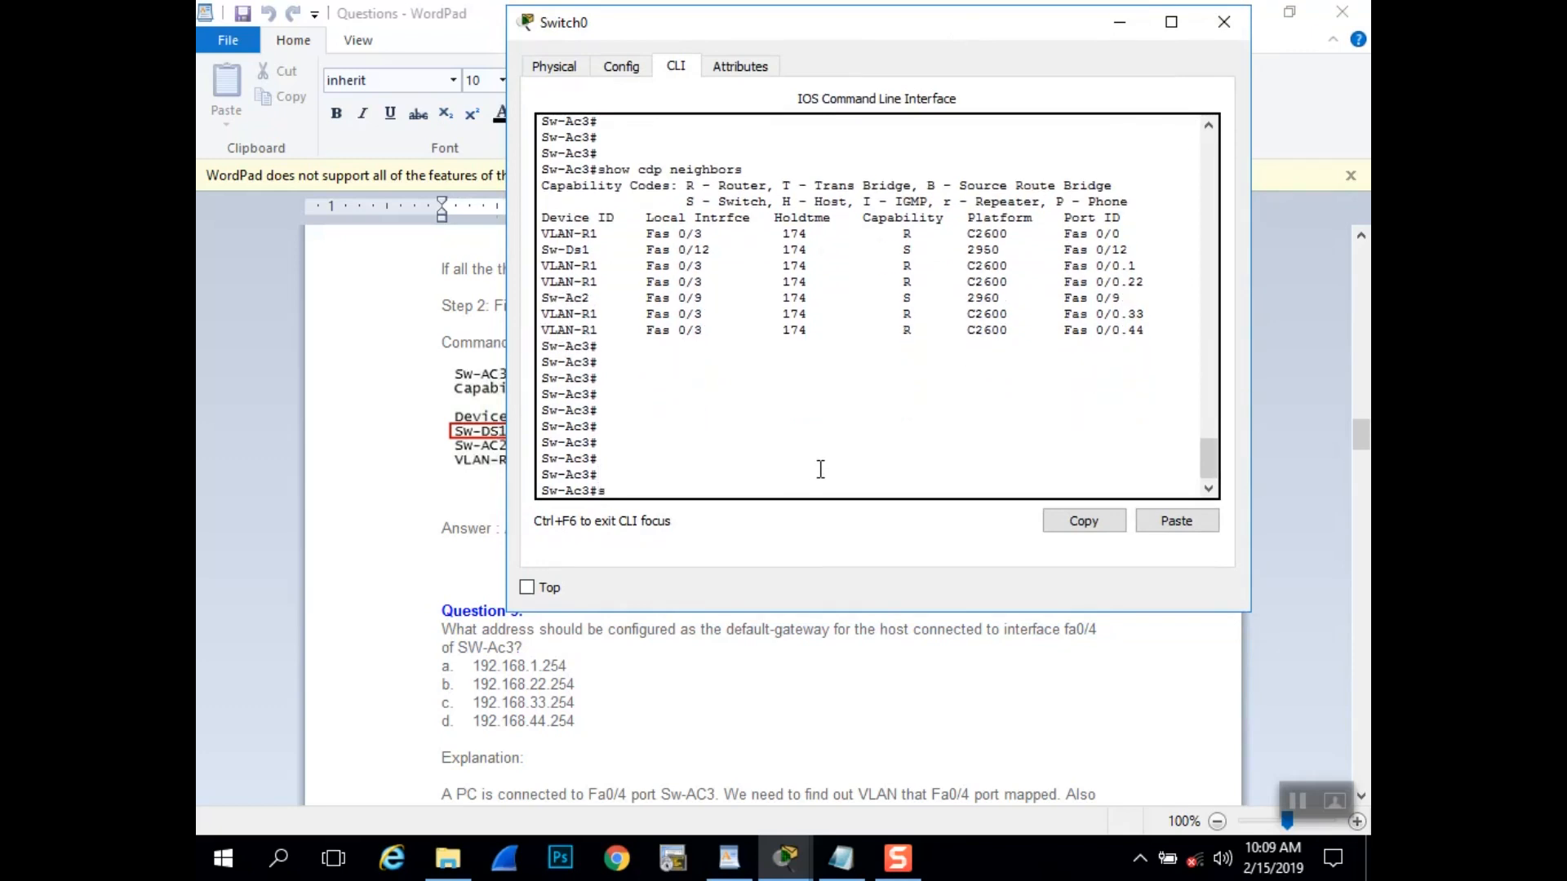
type("how vlan brief")
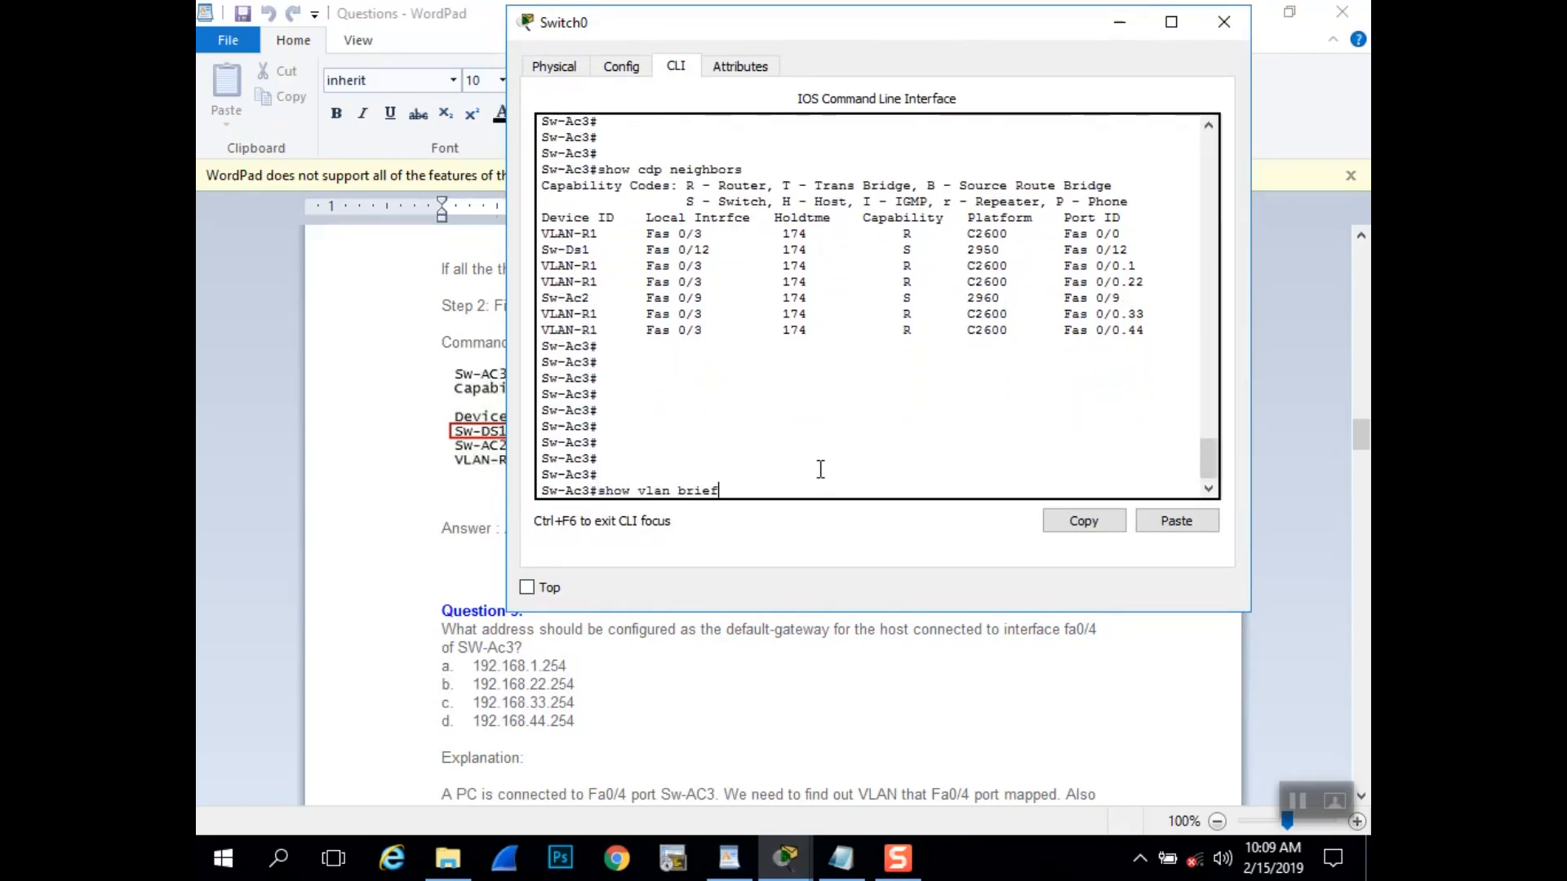
key("Return")
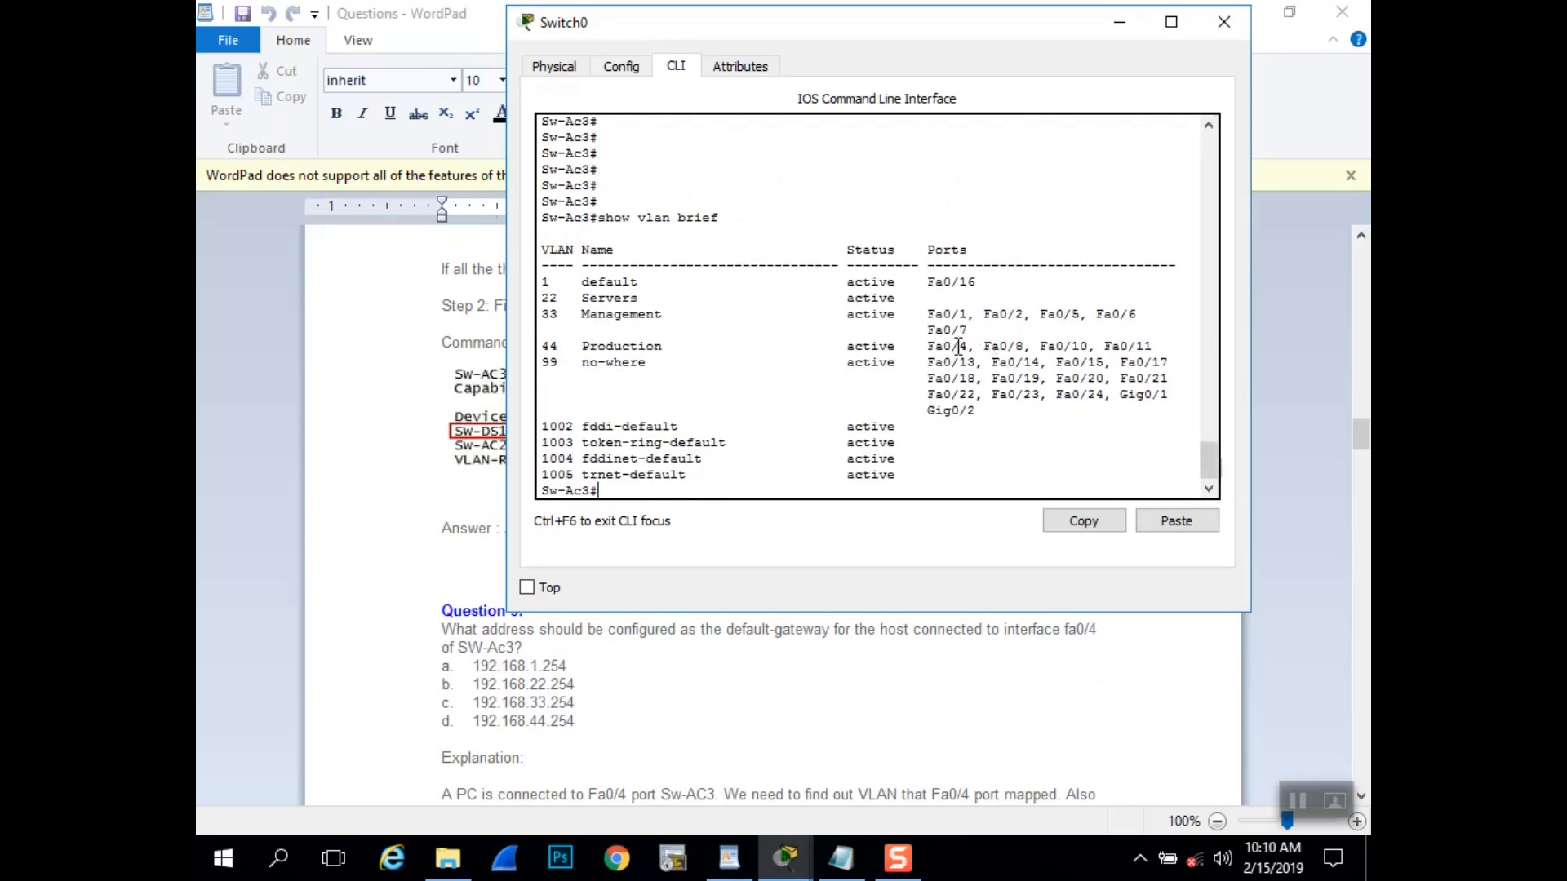
- Highlight the VLAN 44 Production row up to Fa0/4, clear it, and bring the Questions document forward
left_click_drag(972, 346, 540, 346)
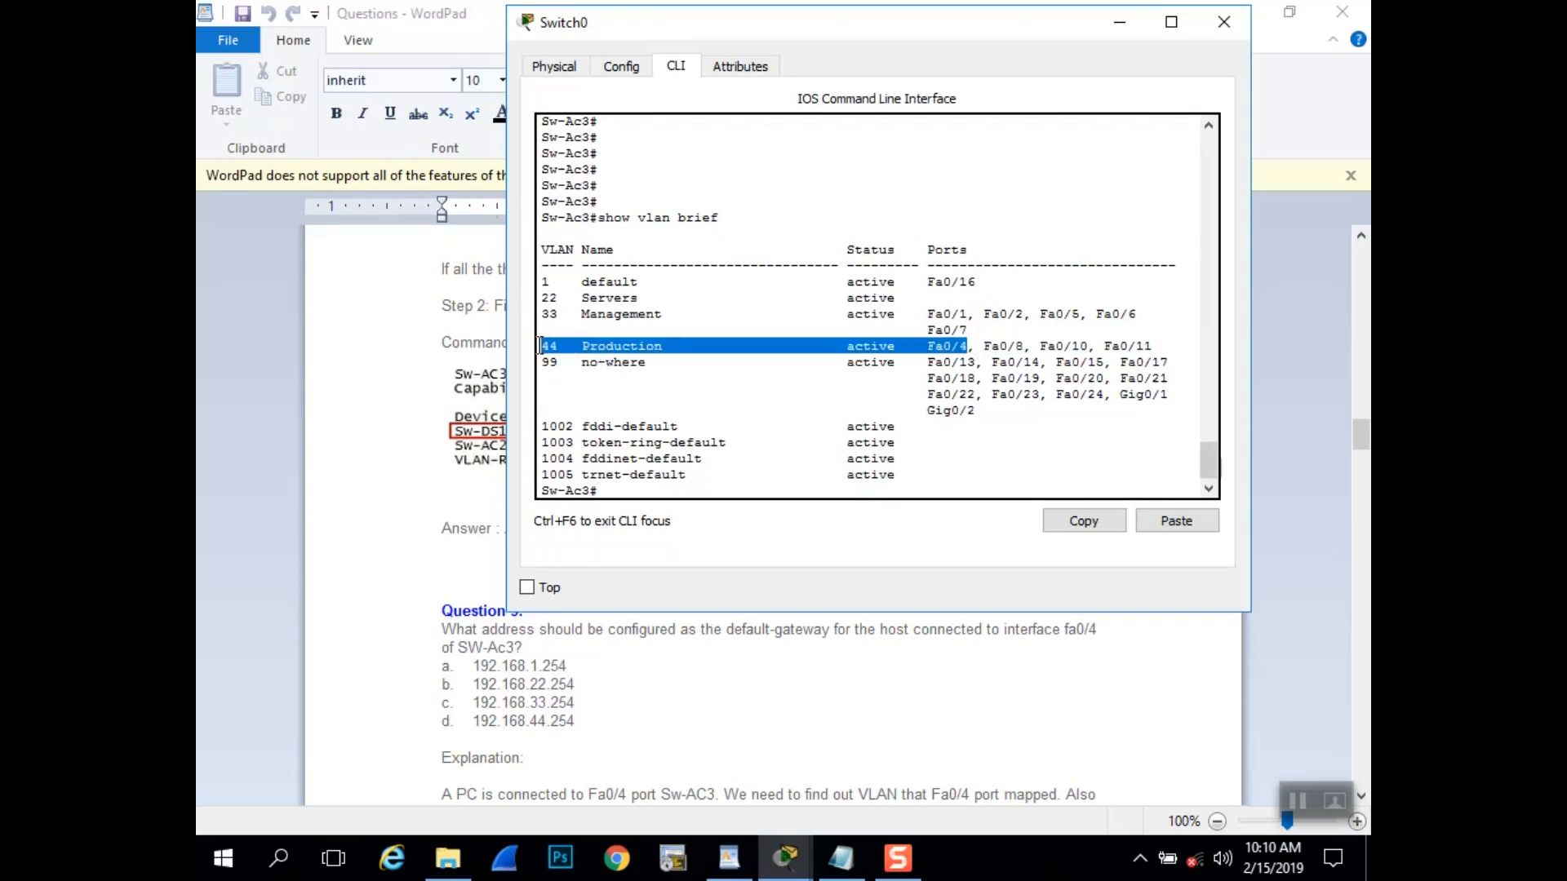
left_click(658, 491)
left_click_drag(1370, 437, 1371, 438)
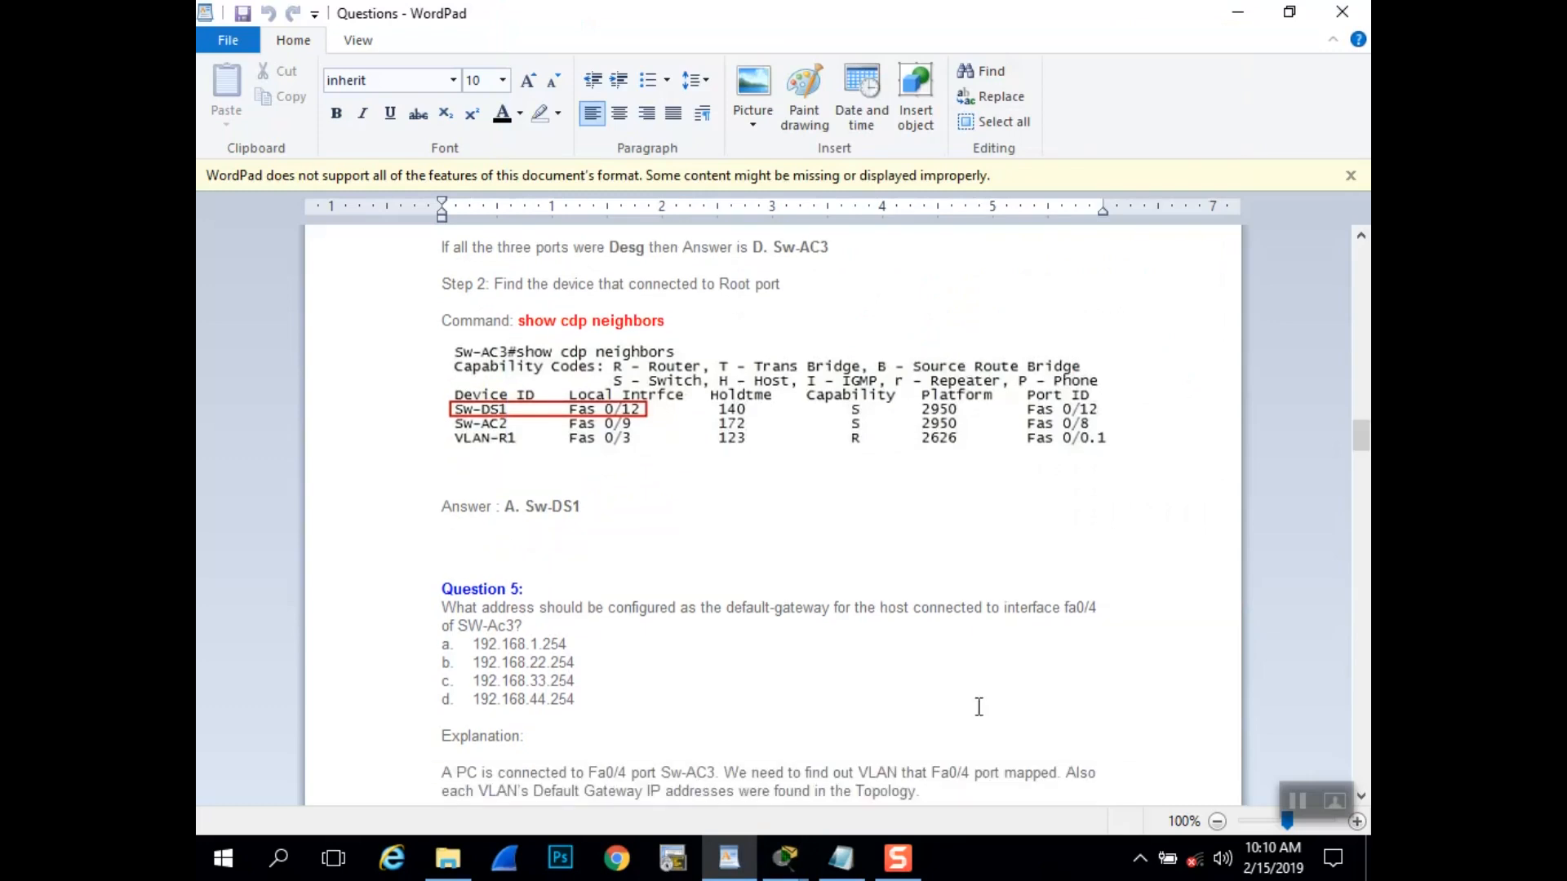
- Switch to Packet Tracer, highlight the VLAN 44 row up to Fa0/4 again in Switch0, and bring the topology forward
mouse_move(785, 857)
left_click(994, 758)
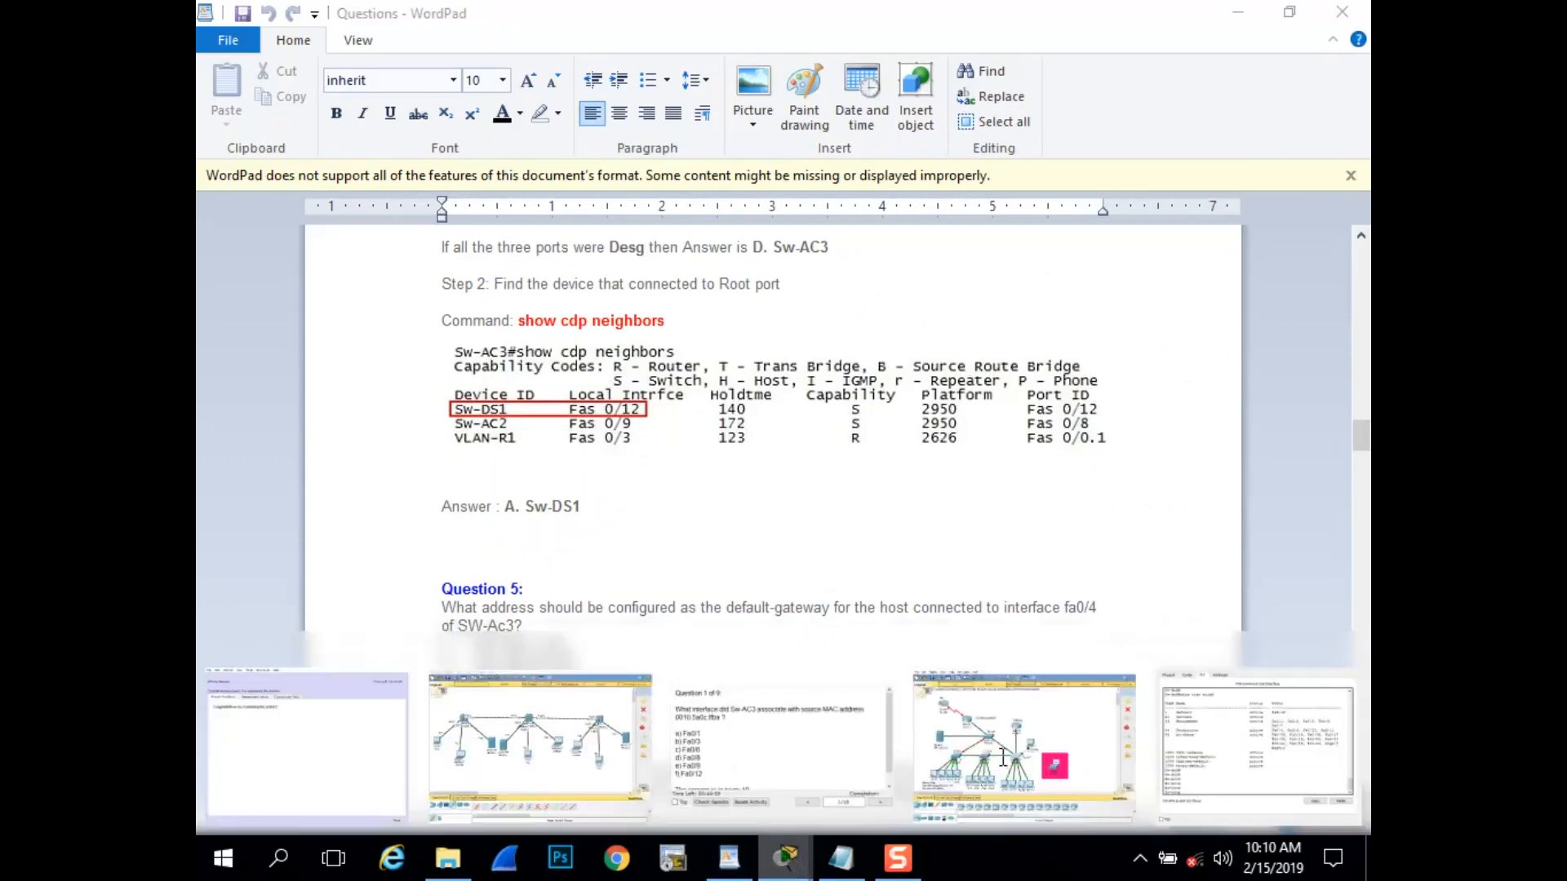
left_click(788, 857)
left_click(1172, 712)
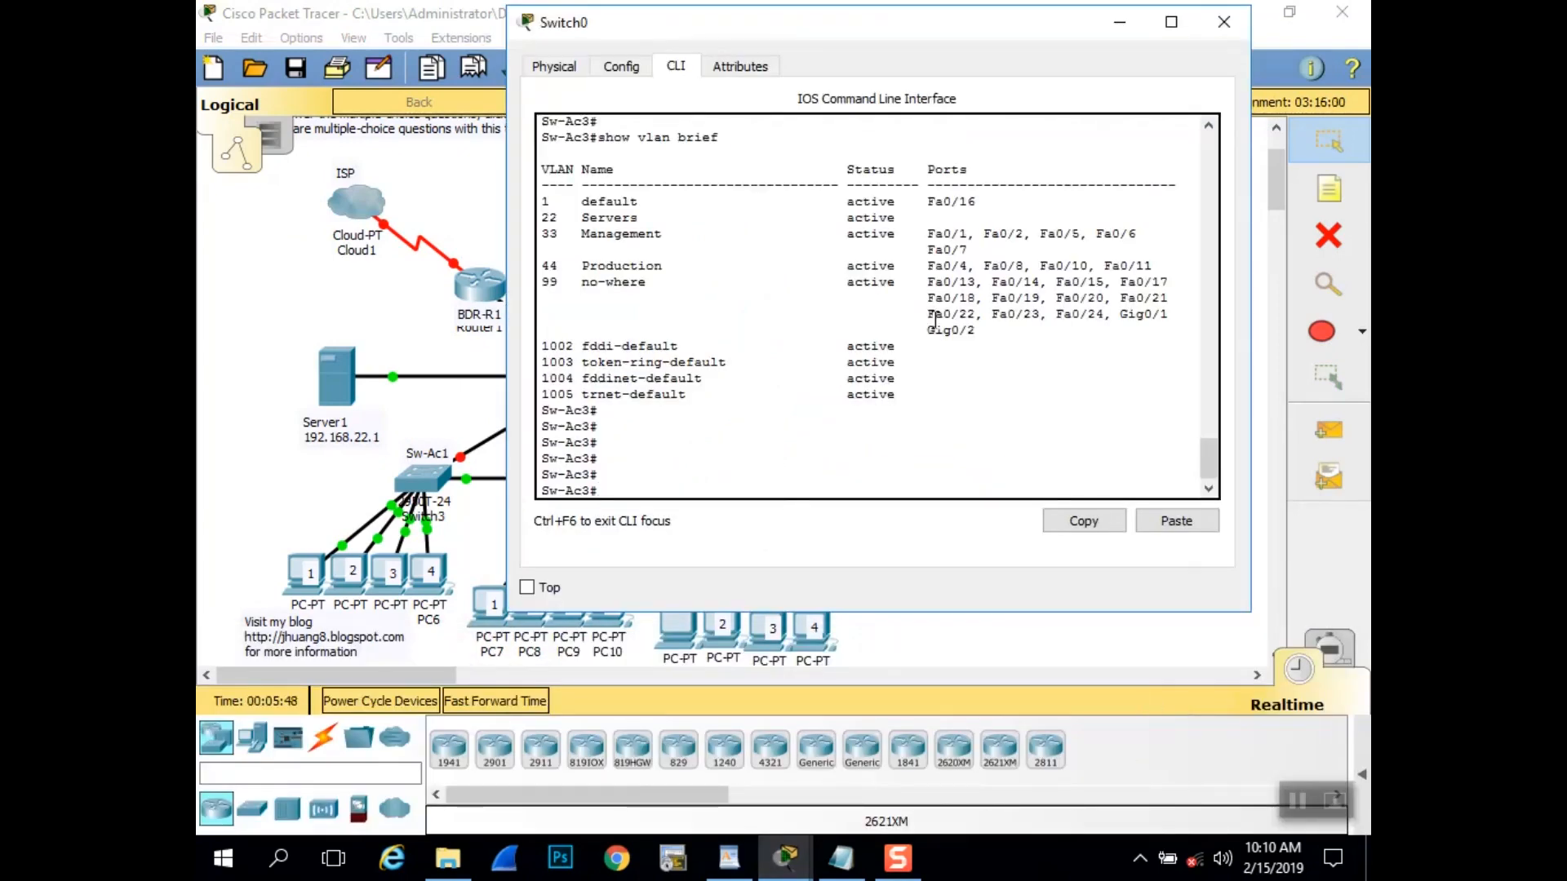
left_click_drag(967, 265, 484, 271)
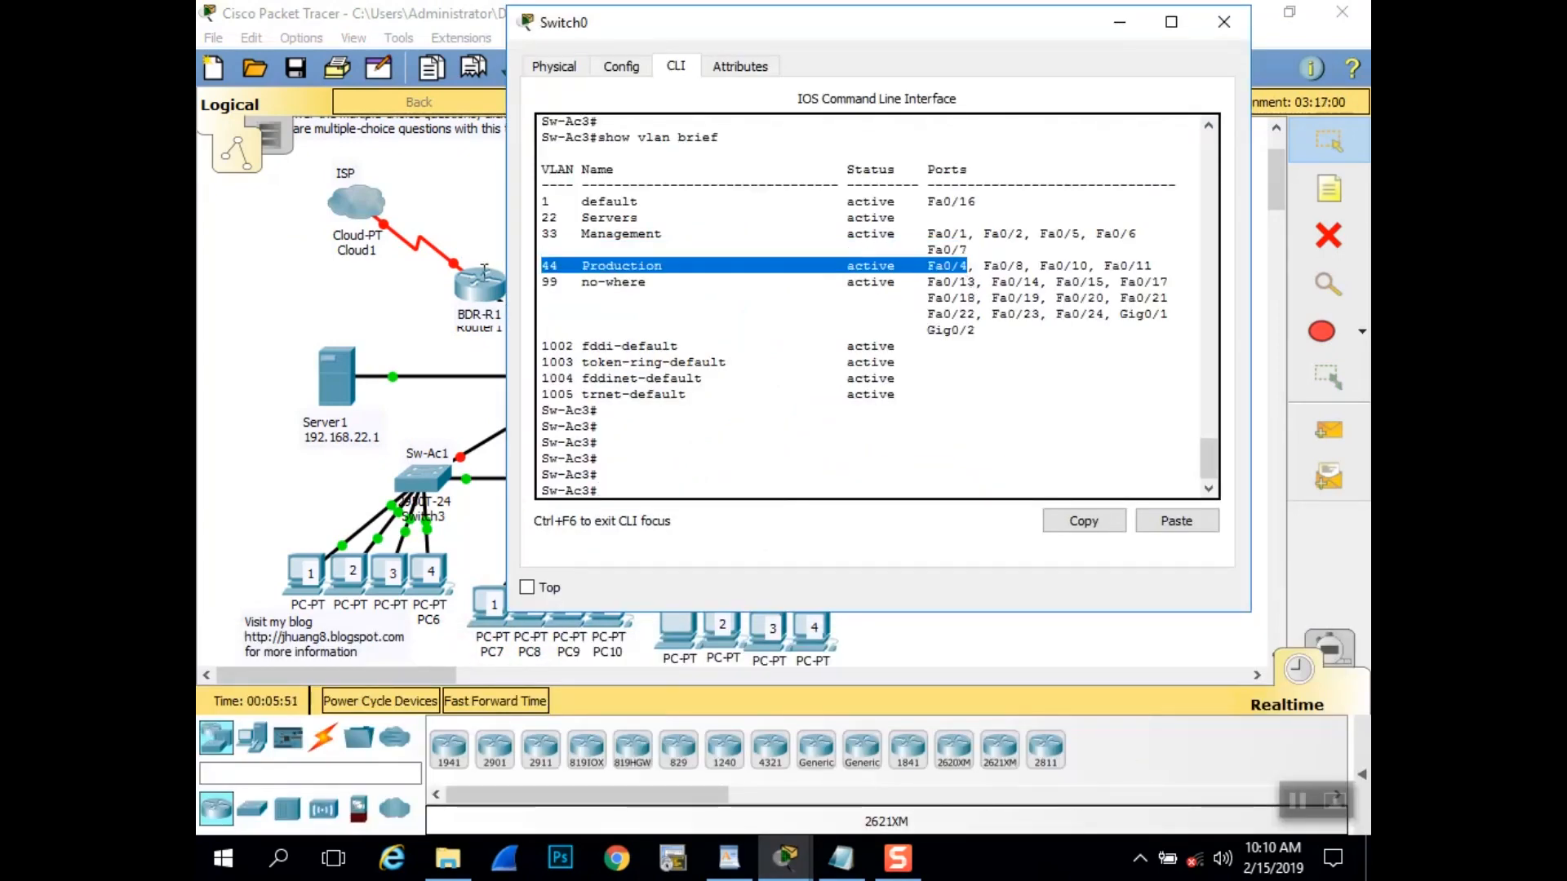
left_click(474, 229)
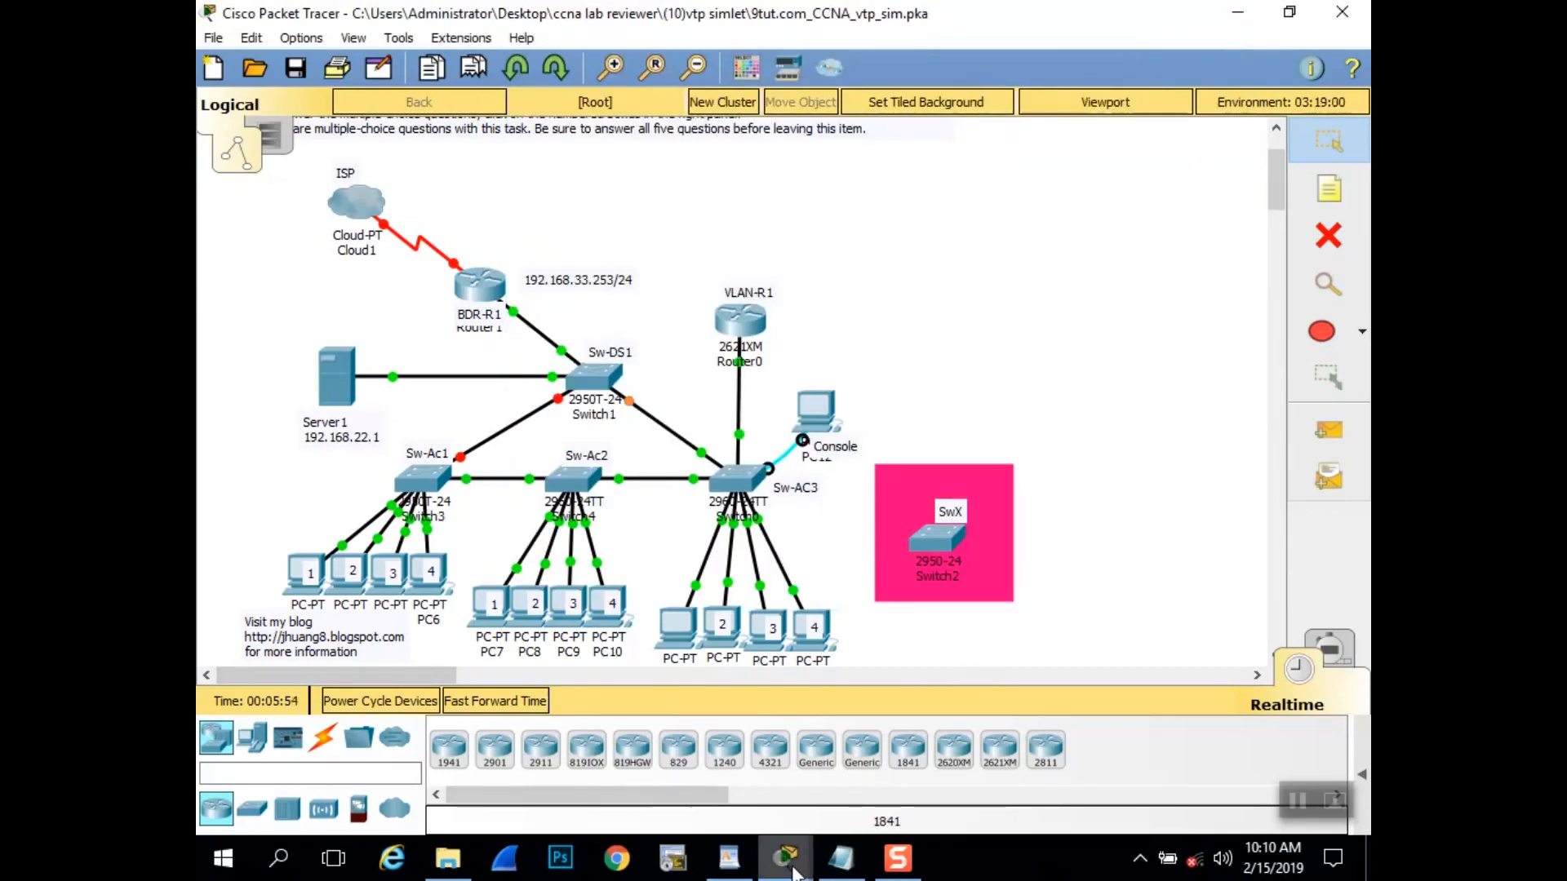
- Return to the Questions document, review the Question 5 explanation and answer, and read Question 6 about the source of VLAN information
left_click(729, 858)
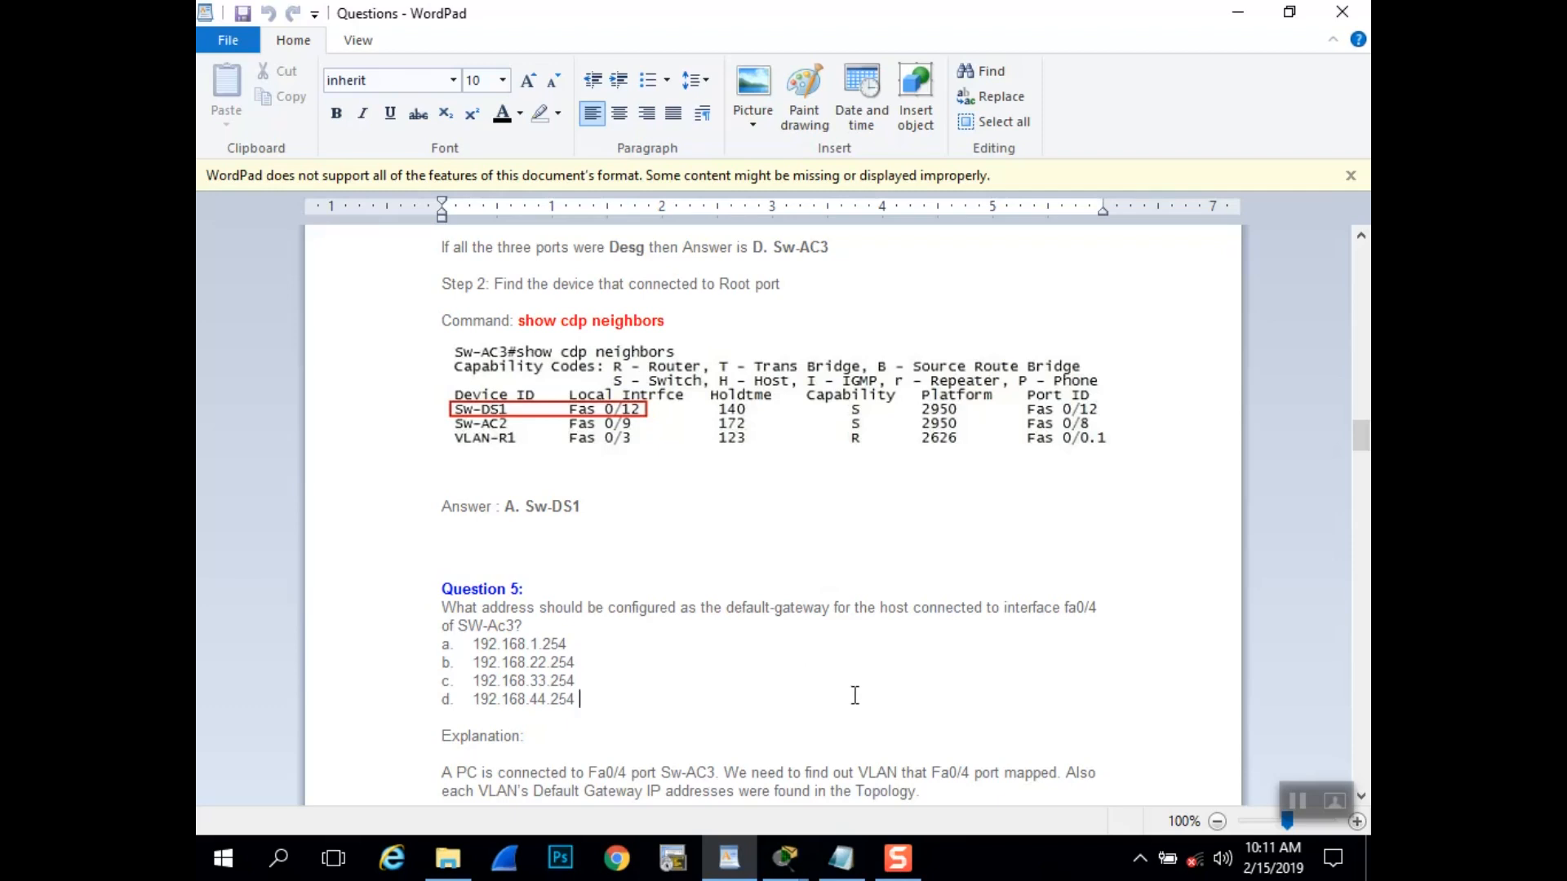
scroll(855, 693, "down", 3)
scroll(854, 693, "down", 5)
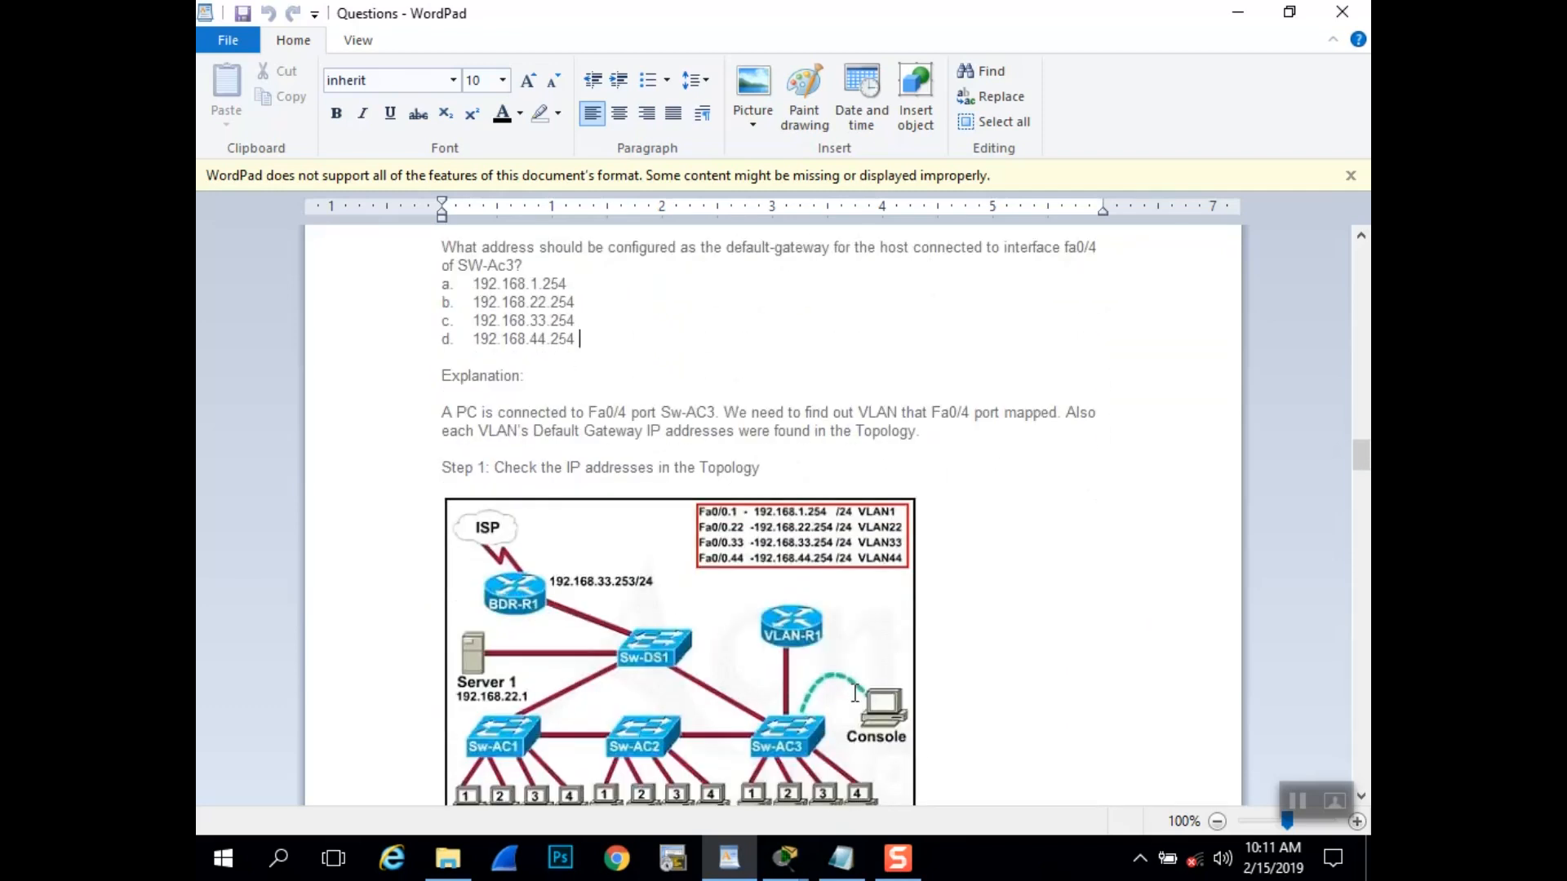
scroll(854, 693, "down", 3)
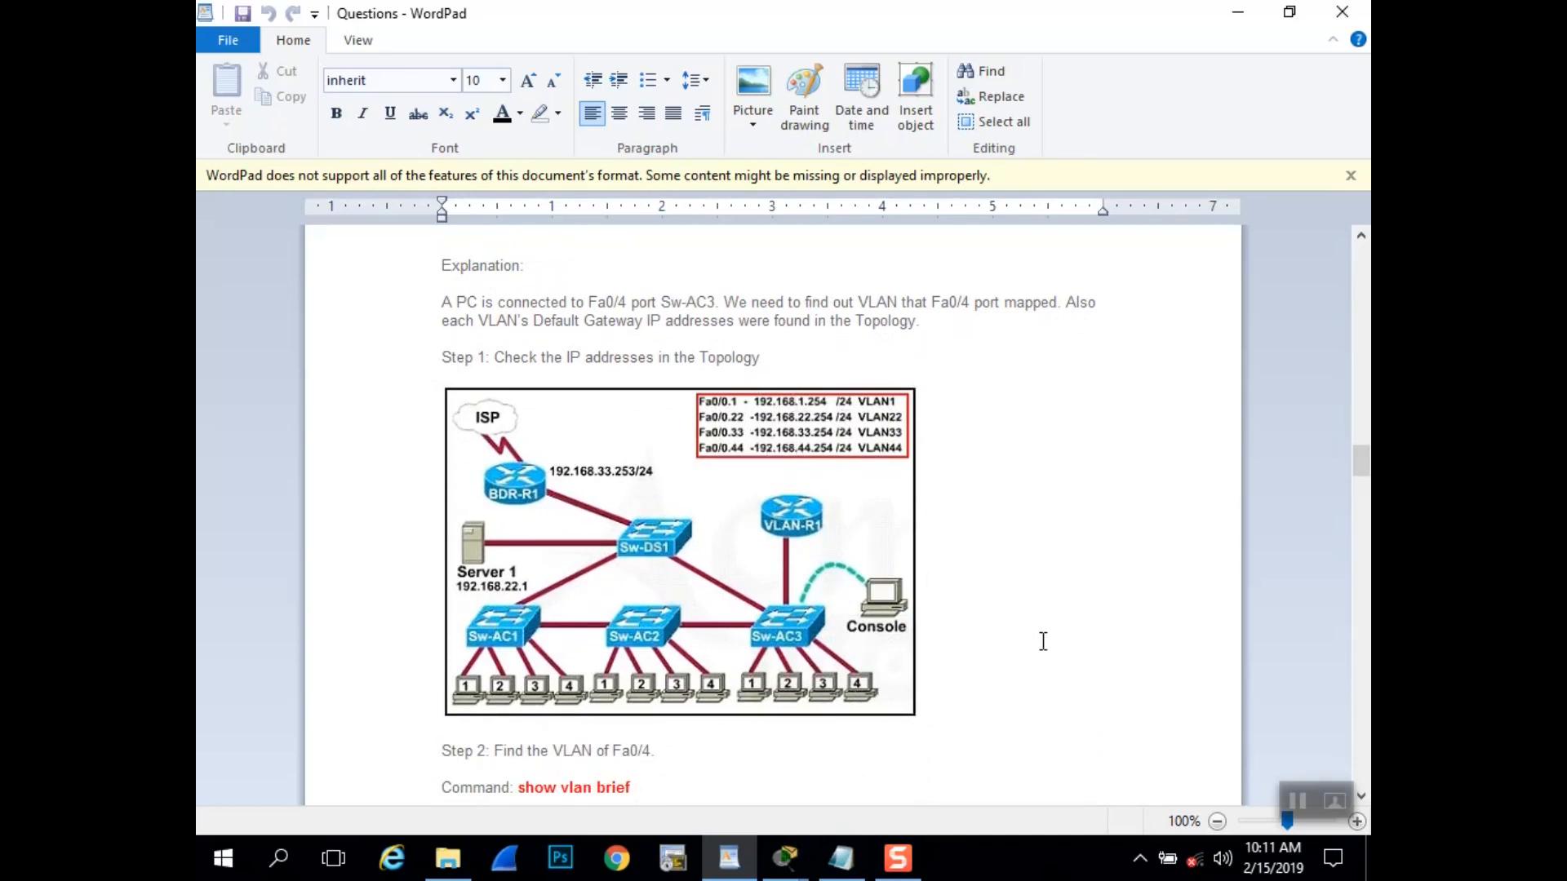
scroll(1043, 641, "down", 12)
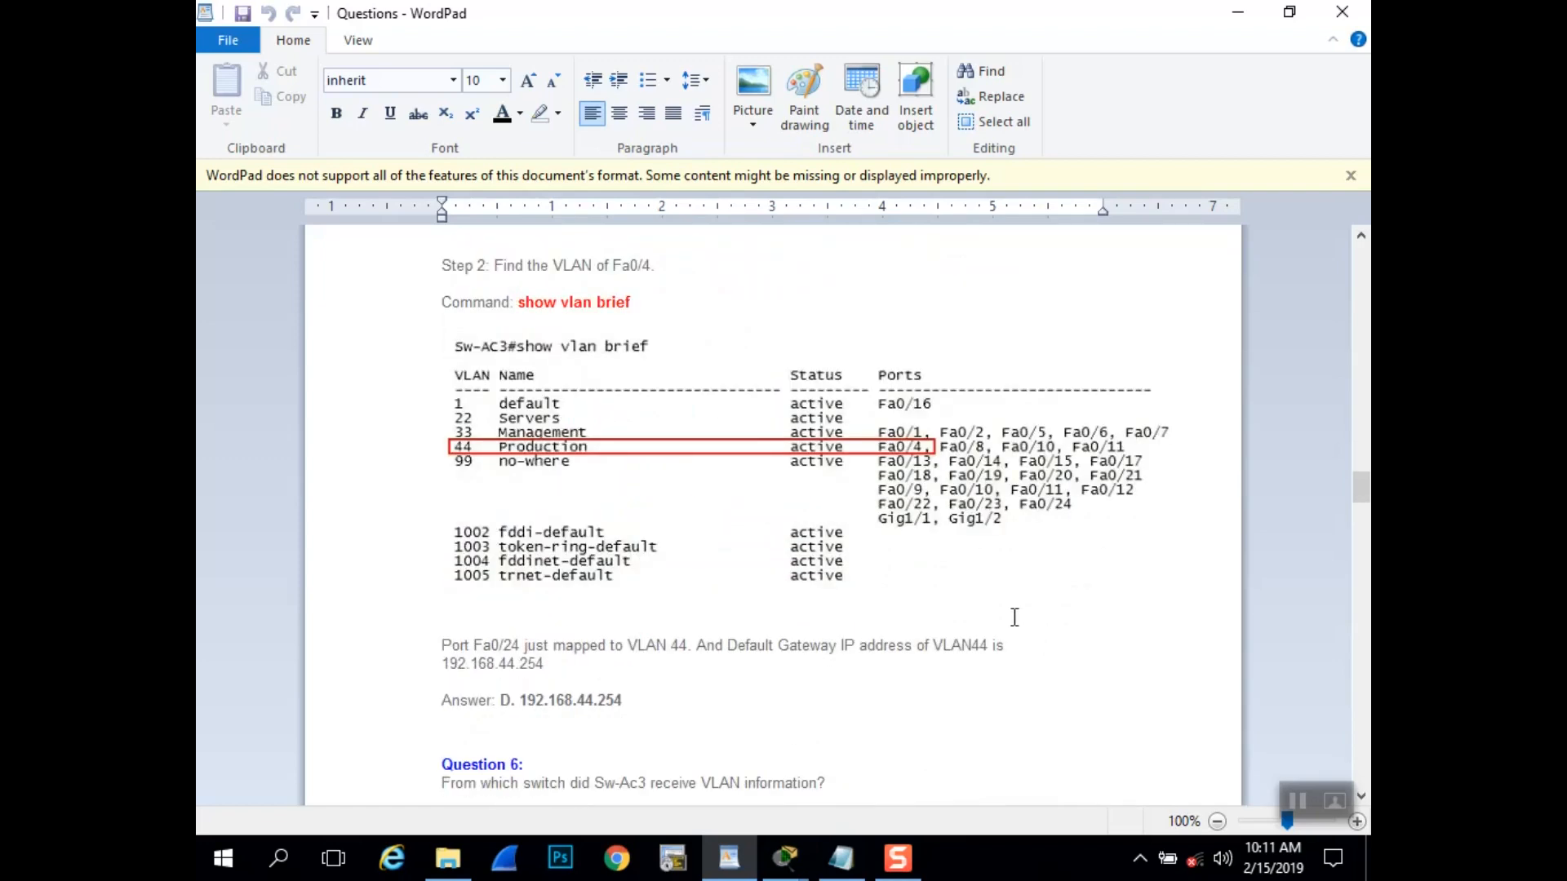
scroll(1015, 617, "down", 10)
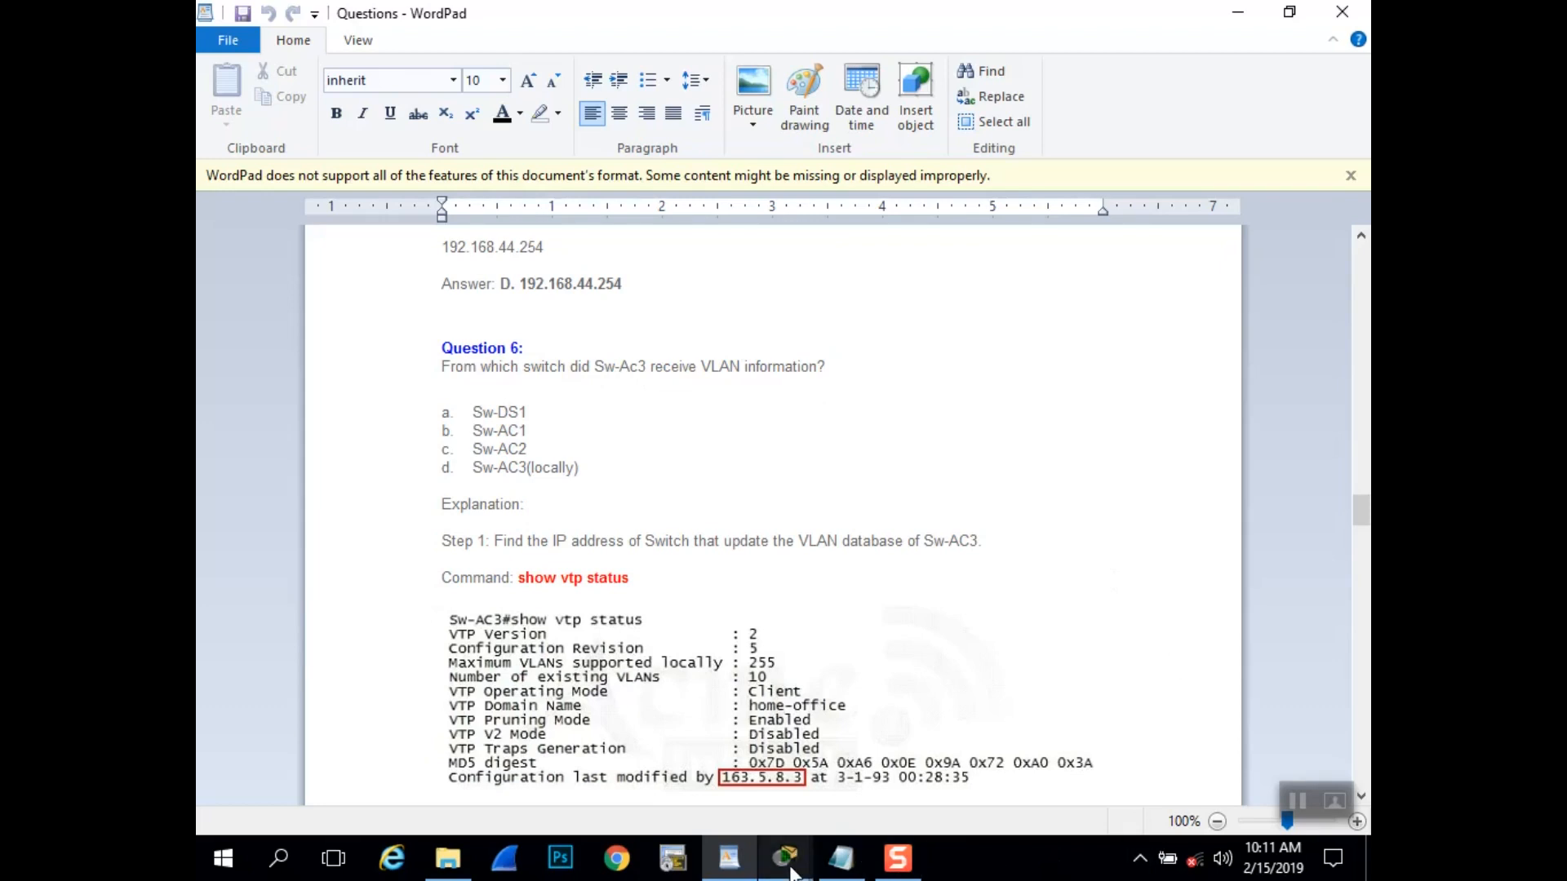
- Minimize the Packet Tracer topology, reopen the Sw-AC3 command line, and place its window beside the Question 6 choices
mouse_move(792, 875)
left_click(980, 767)
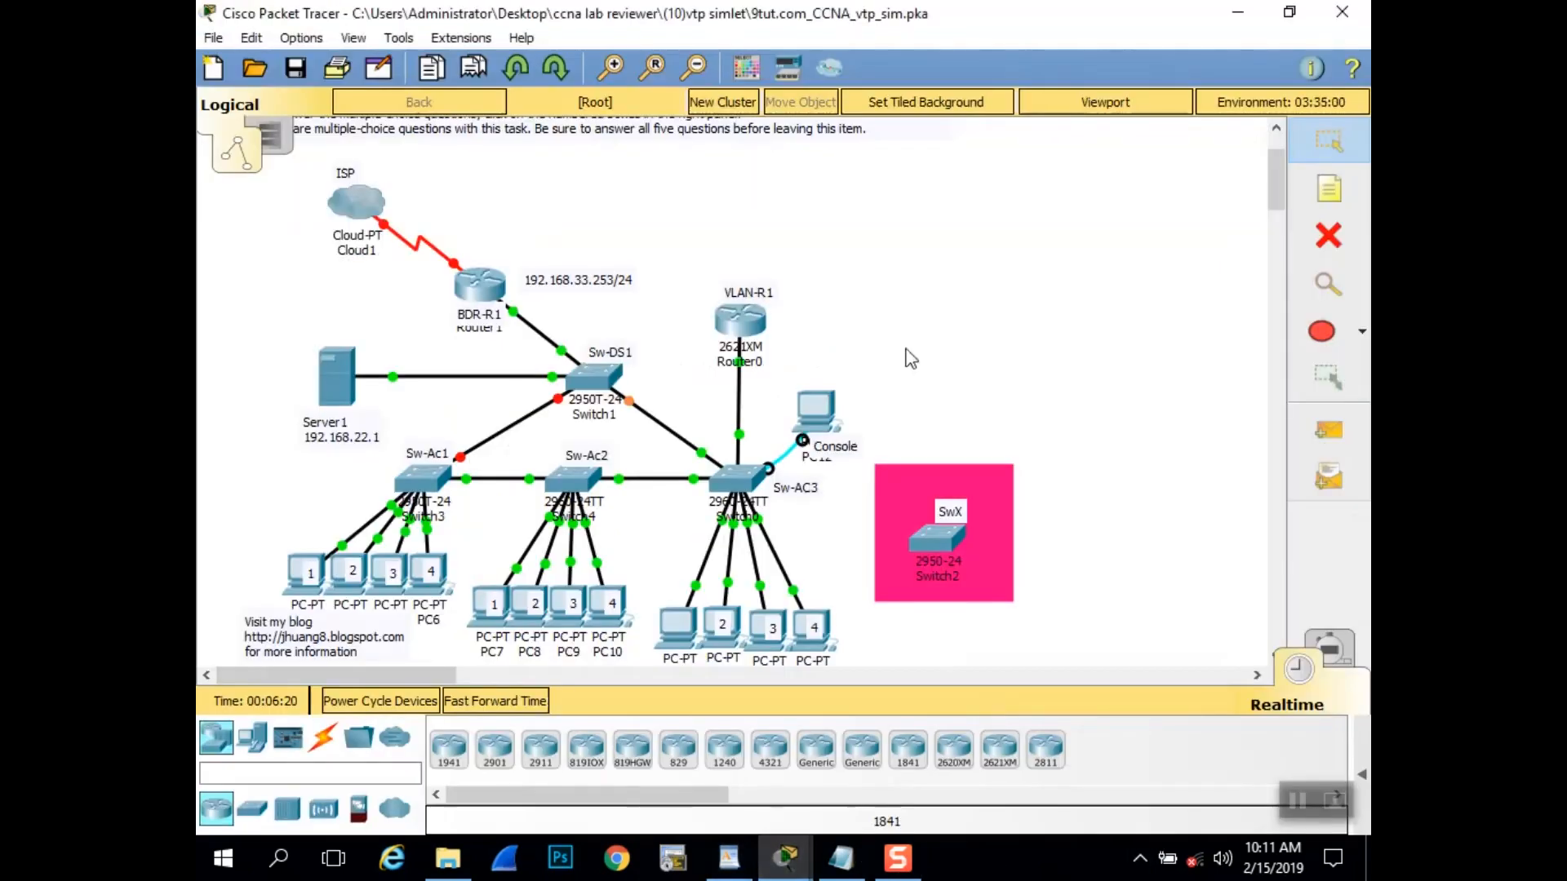
left_click(1291, 12)
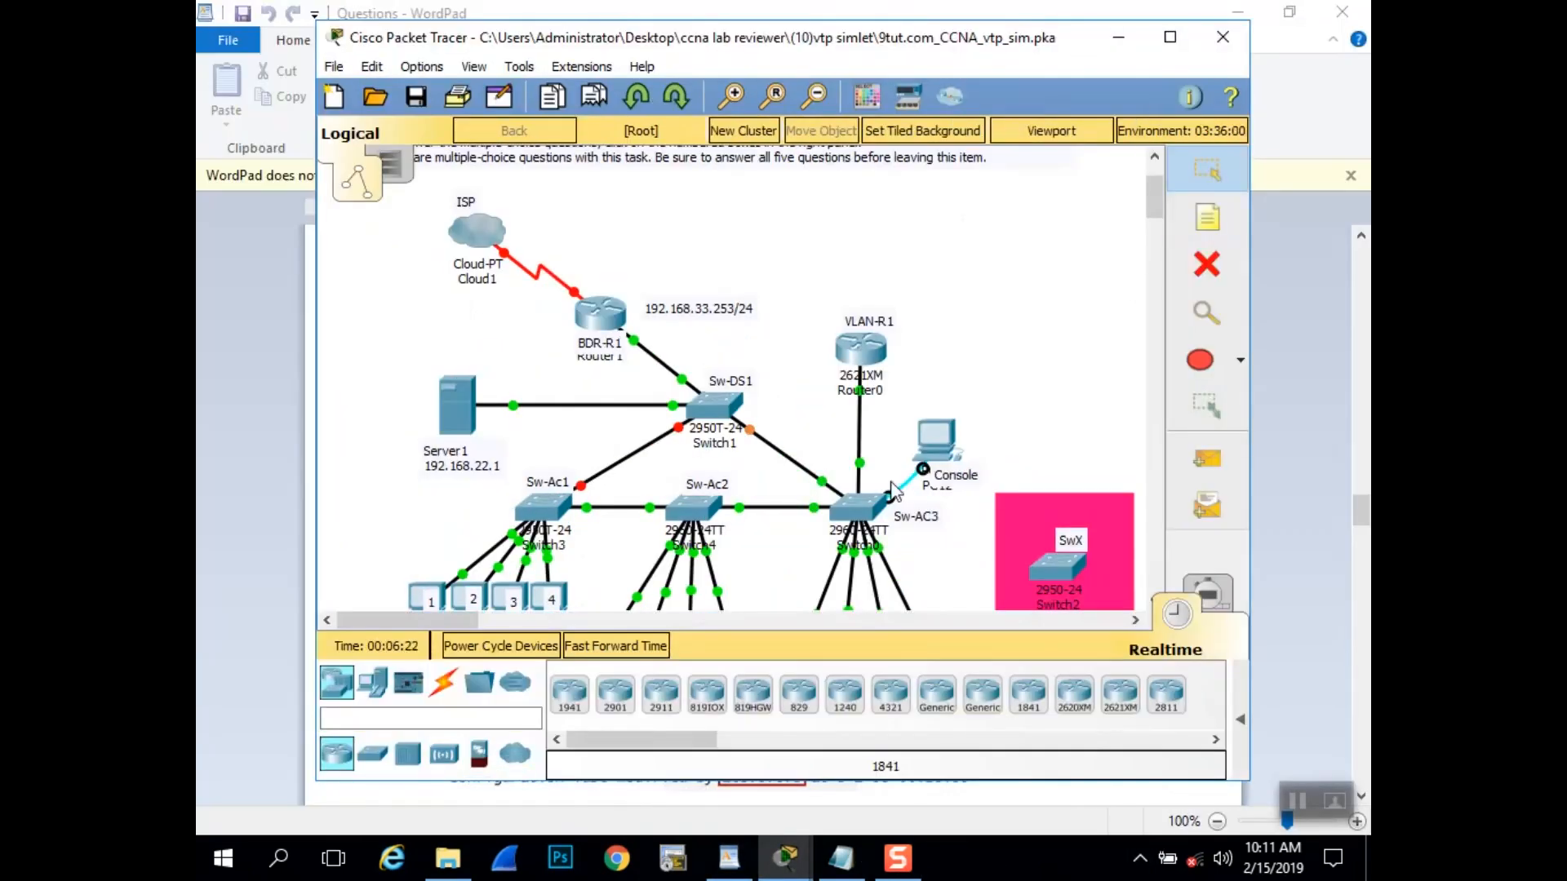
scroll(1122, 219, "down", 3)
left_click(1170, 37)
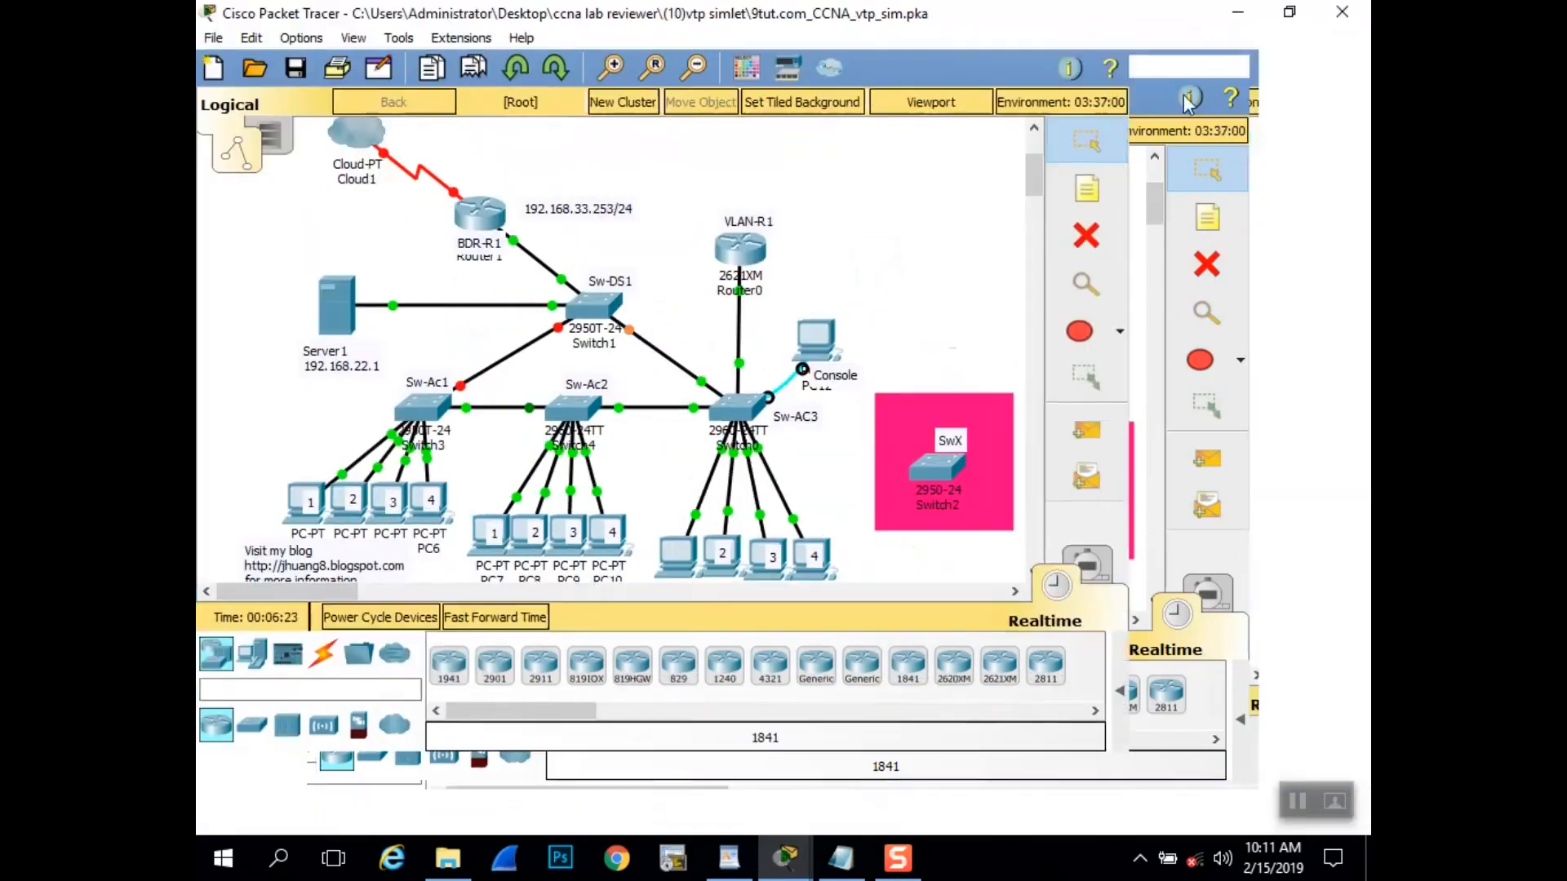
left_click(748, 405)
left_click(1273, 33)
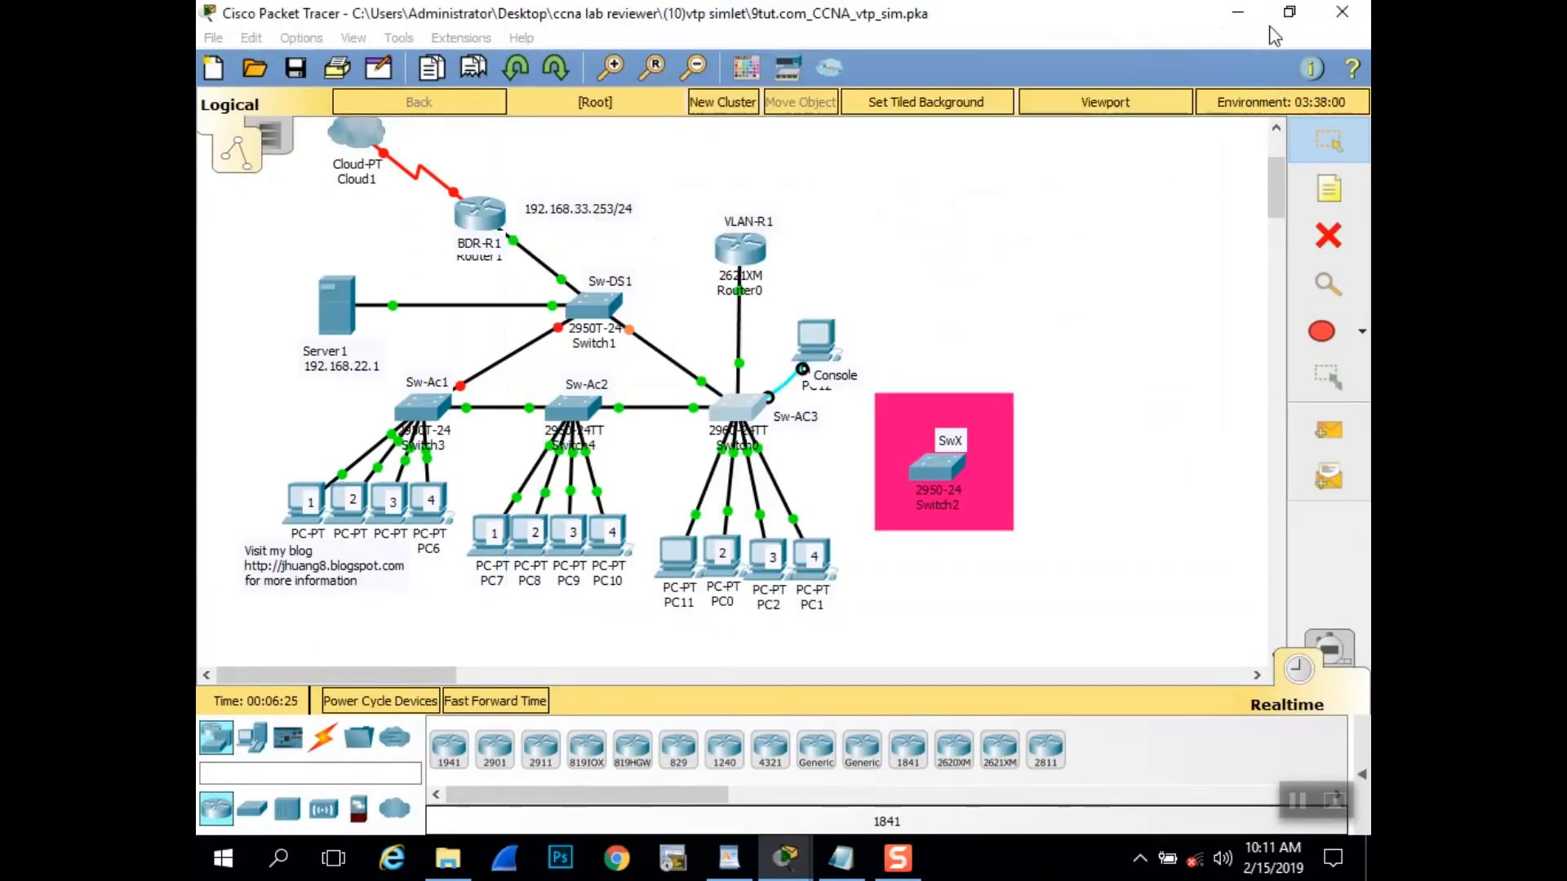
left_click(1238, 12)
left_click_drag(890, 31, 988, 25)
left_click(964, 478)
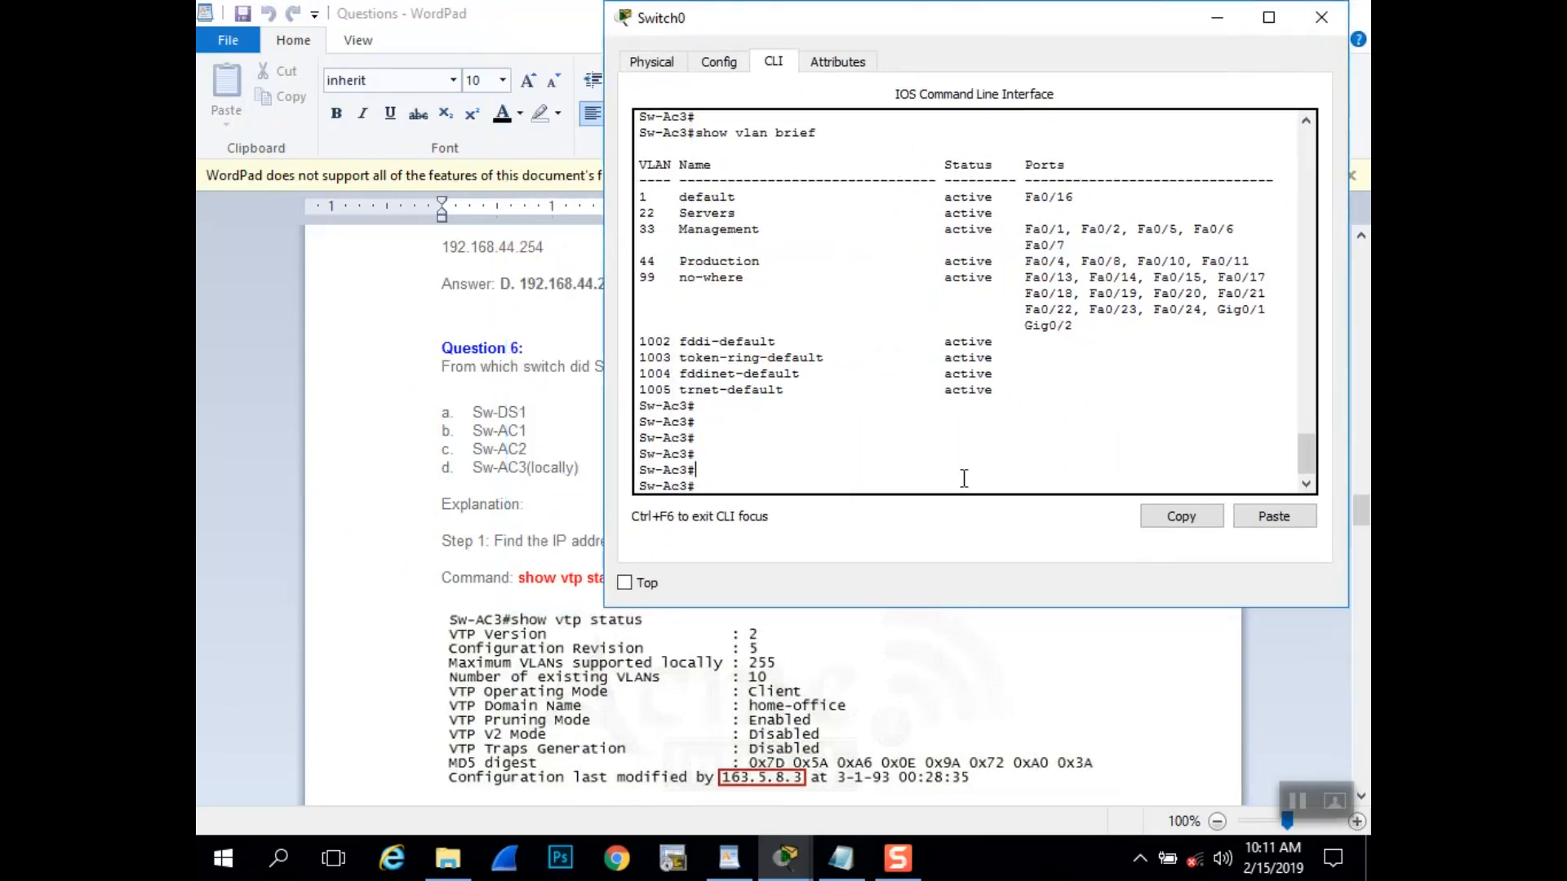
- Run show vtp status on Sw-Ac3, highlight the IP address that last modified the configuration, and clear the highlight
key("Return")
key("Return")
key("Return")
type("show")
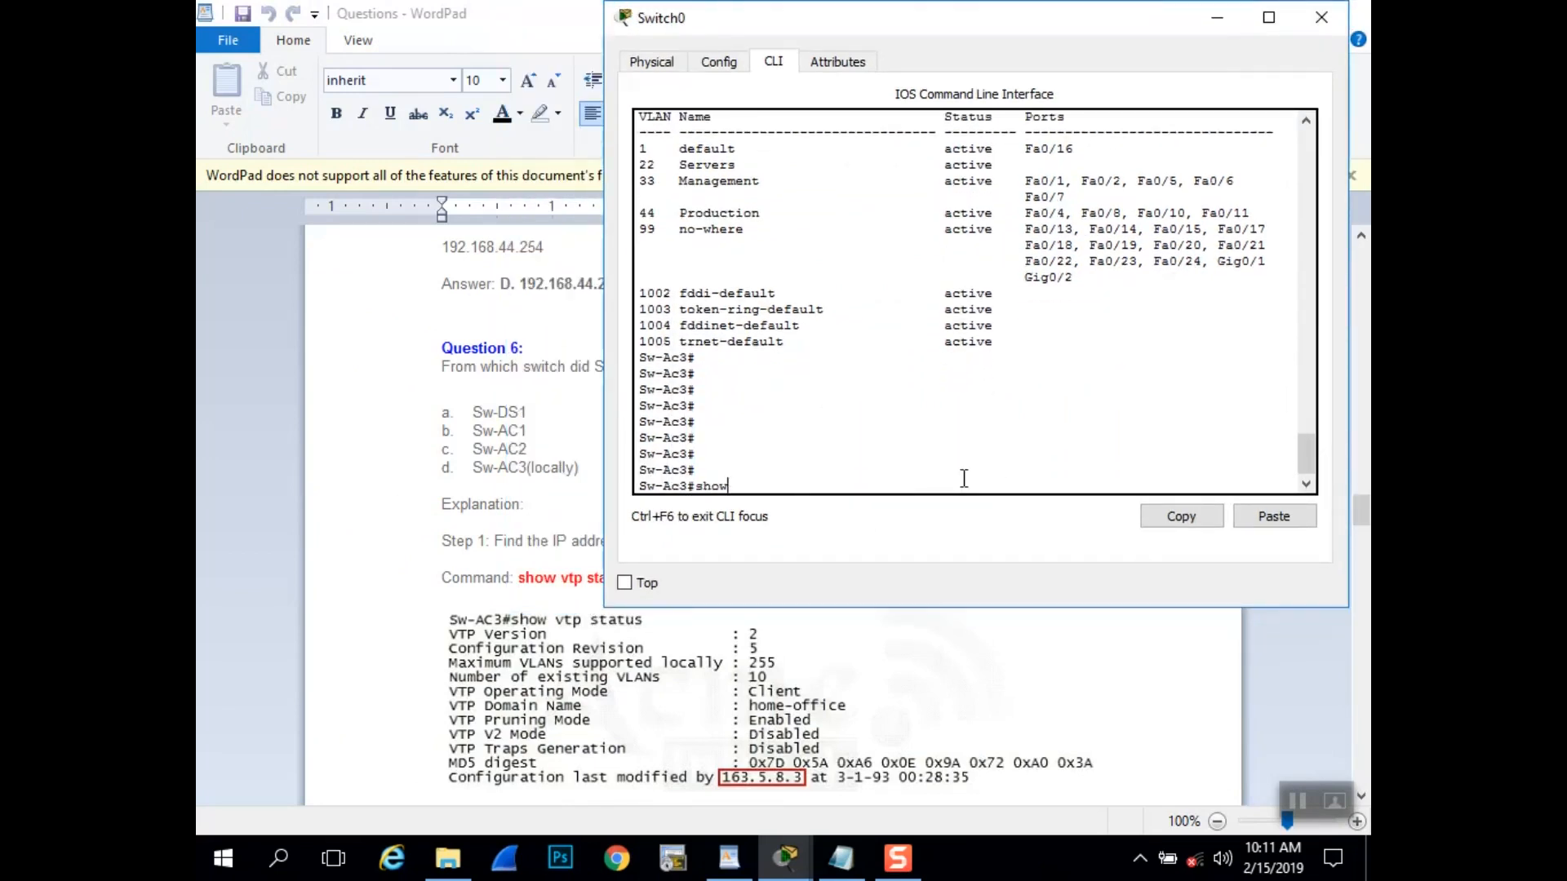
type(" vtp status")
key("Return")
key("Return")
key("Return")
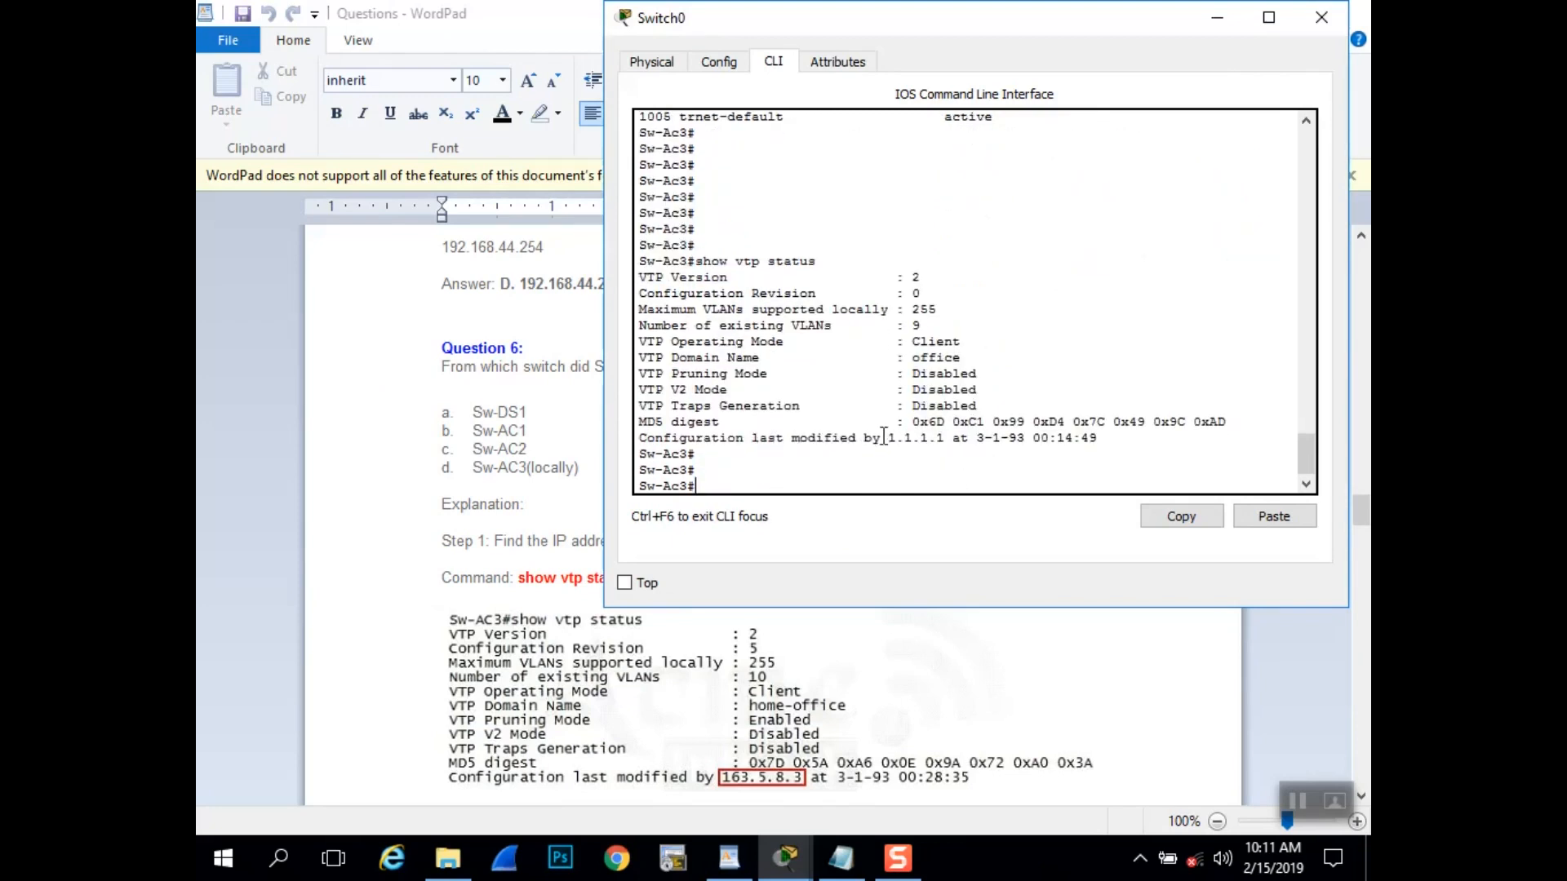
left_click_drag(890, 438, 945, 443)
left_click(916, 481)
- Run show cdp neighbors detail on Sw-Ac3, highlight the Sw-Ds1 device ID, and continue to the next output page
type("show cdp neighbors detail")
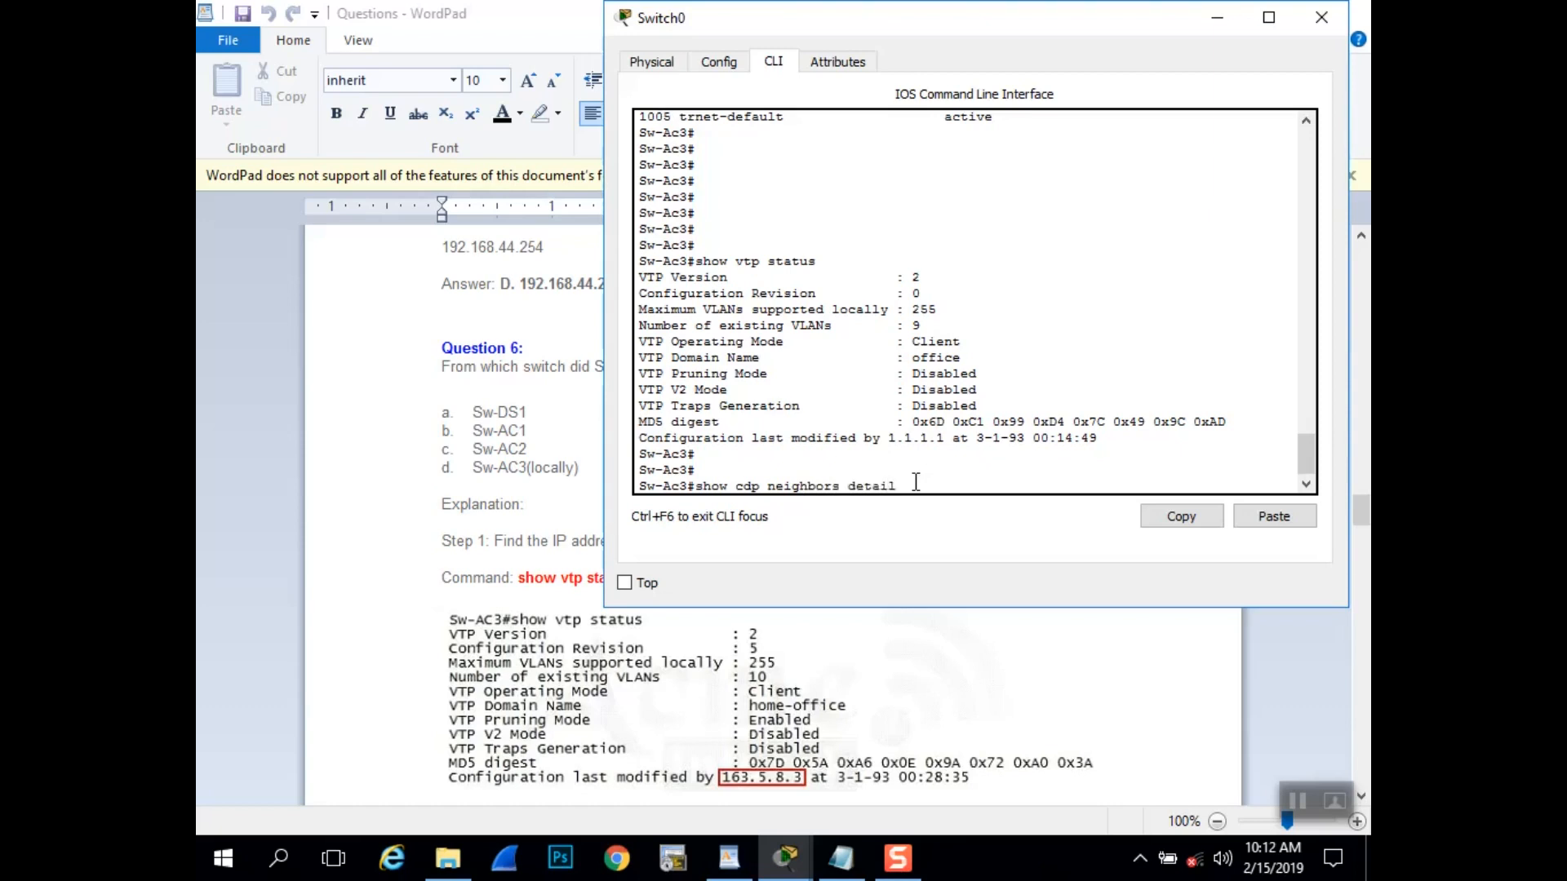
key("Return")
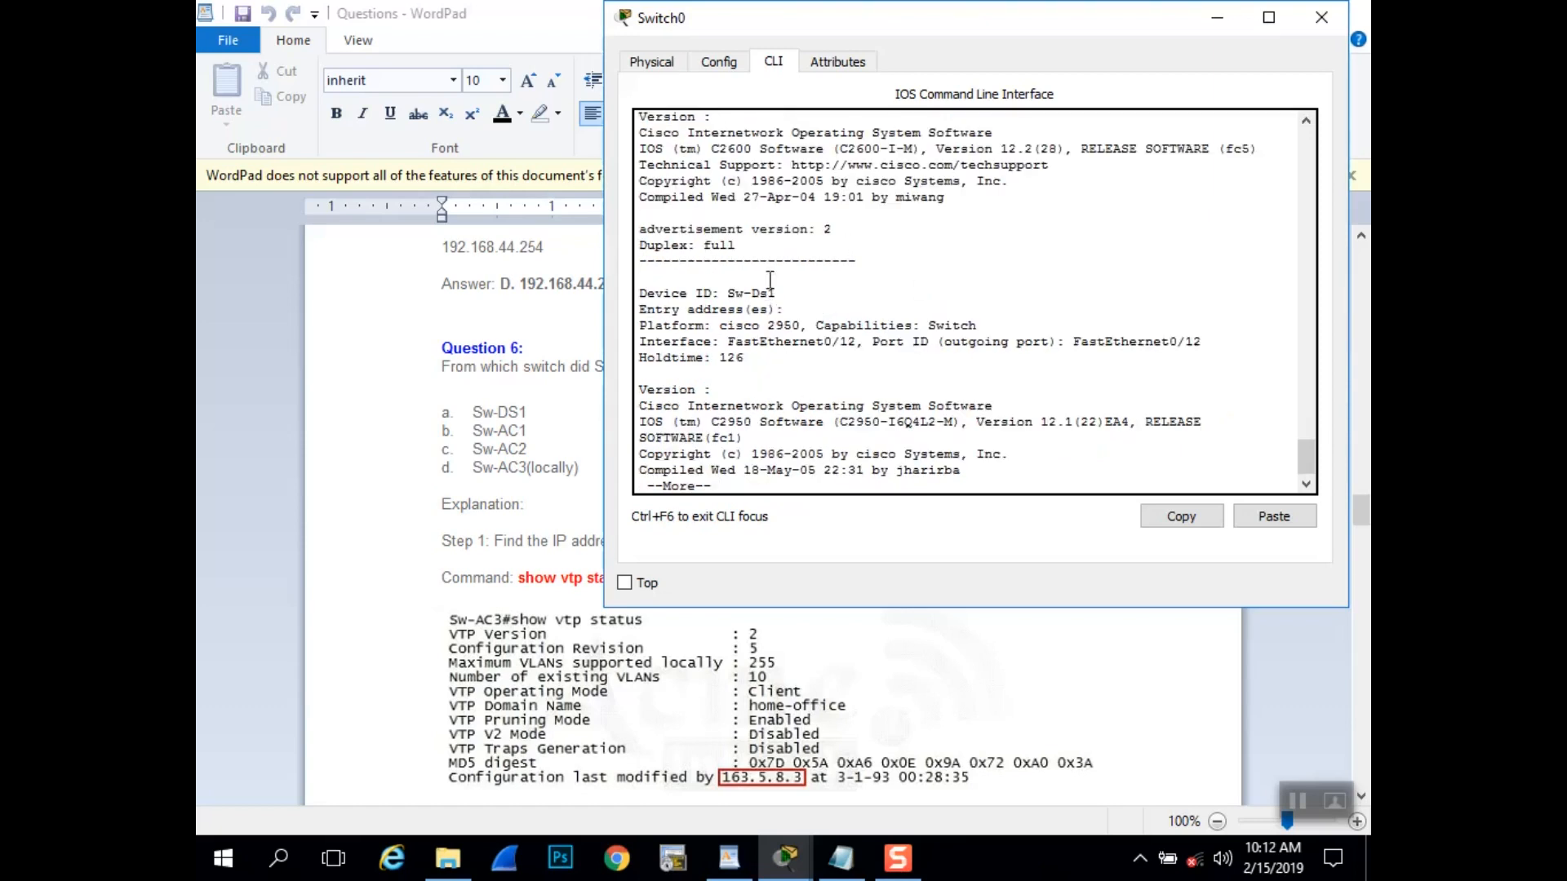
left_click_drag(785, 296, 731, 304)
left_click(774, 374)
key("space")
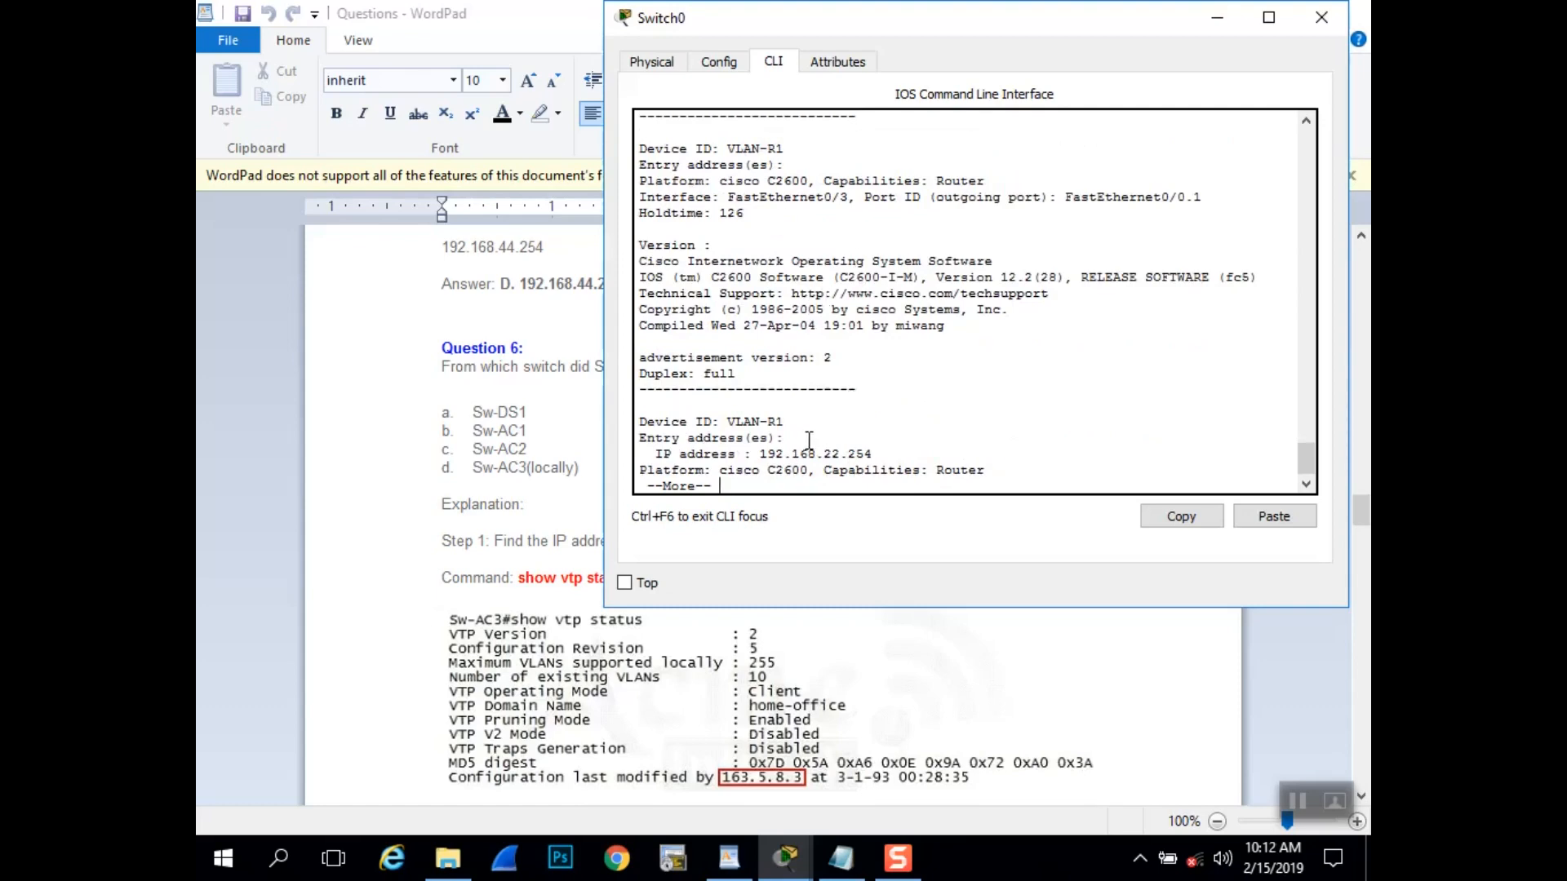
- Examine the neighbor details for IP addresses, highlighting 192.168.22.254 under VLAN-R1 and clearing the highlight
scroll(829, 440, "up", 5)
scroll(799, 273, "down", 3)
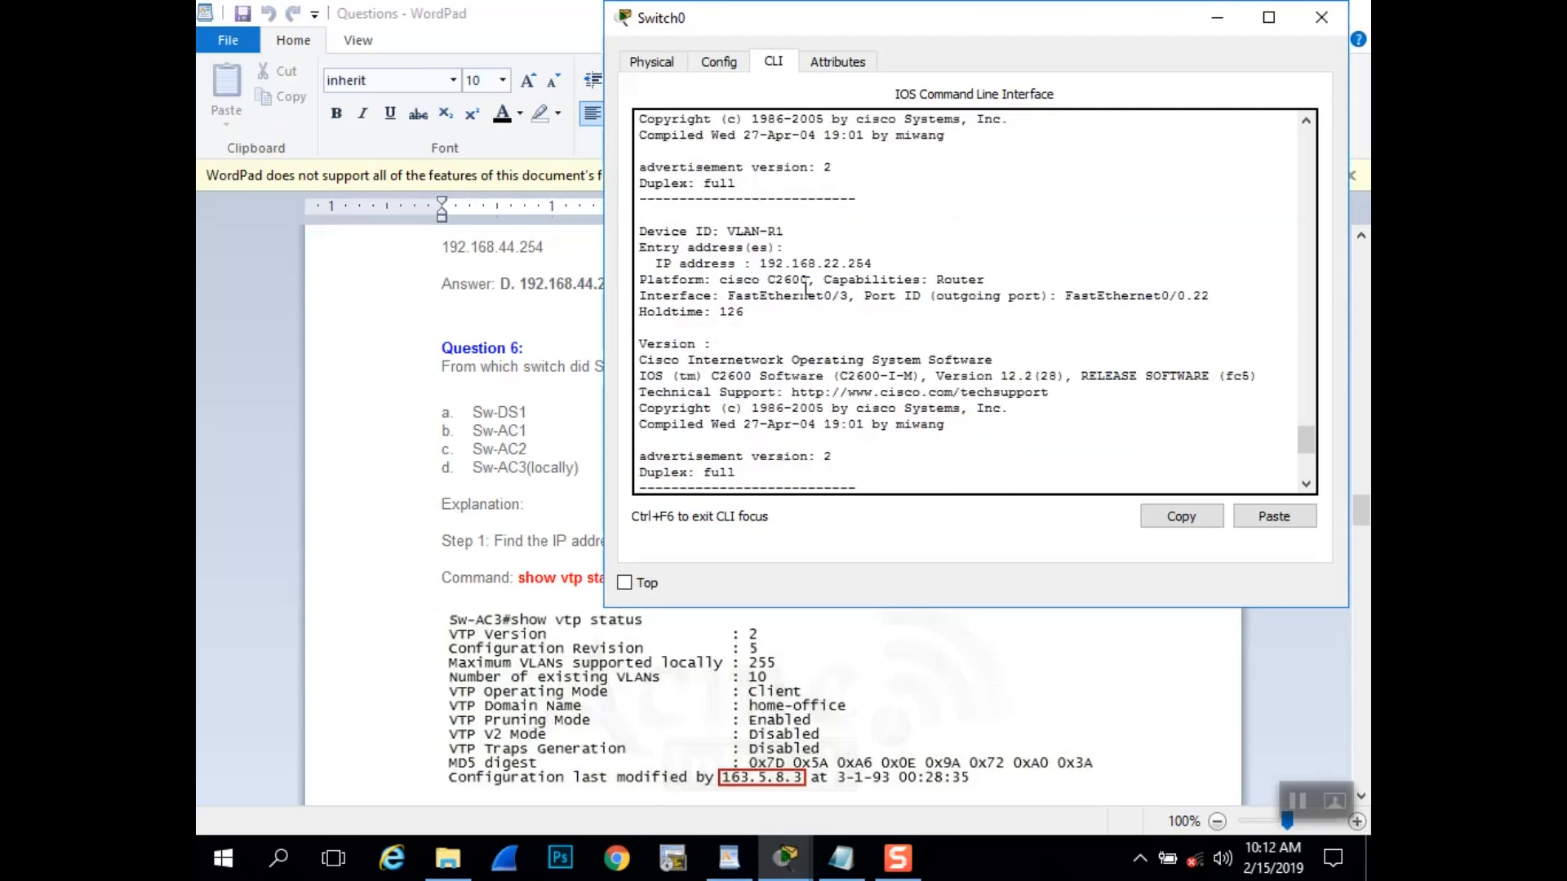
scroll(807, 285, "up", 4)
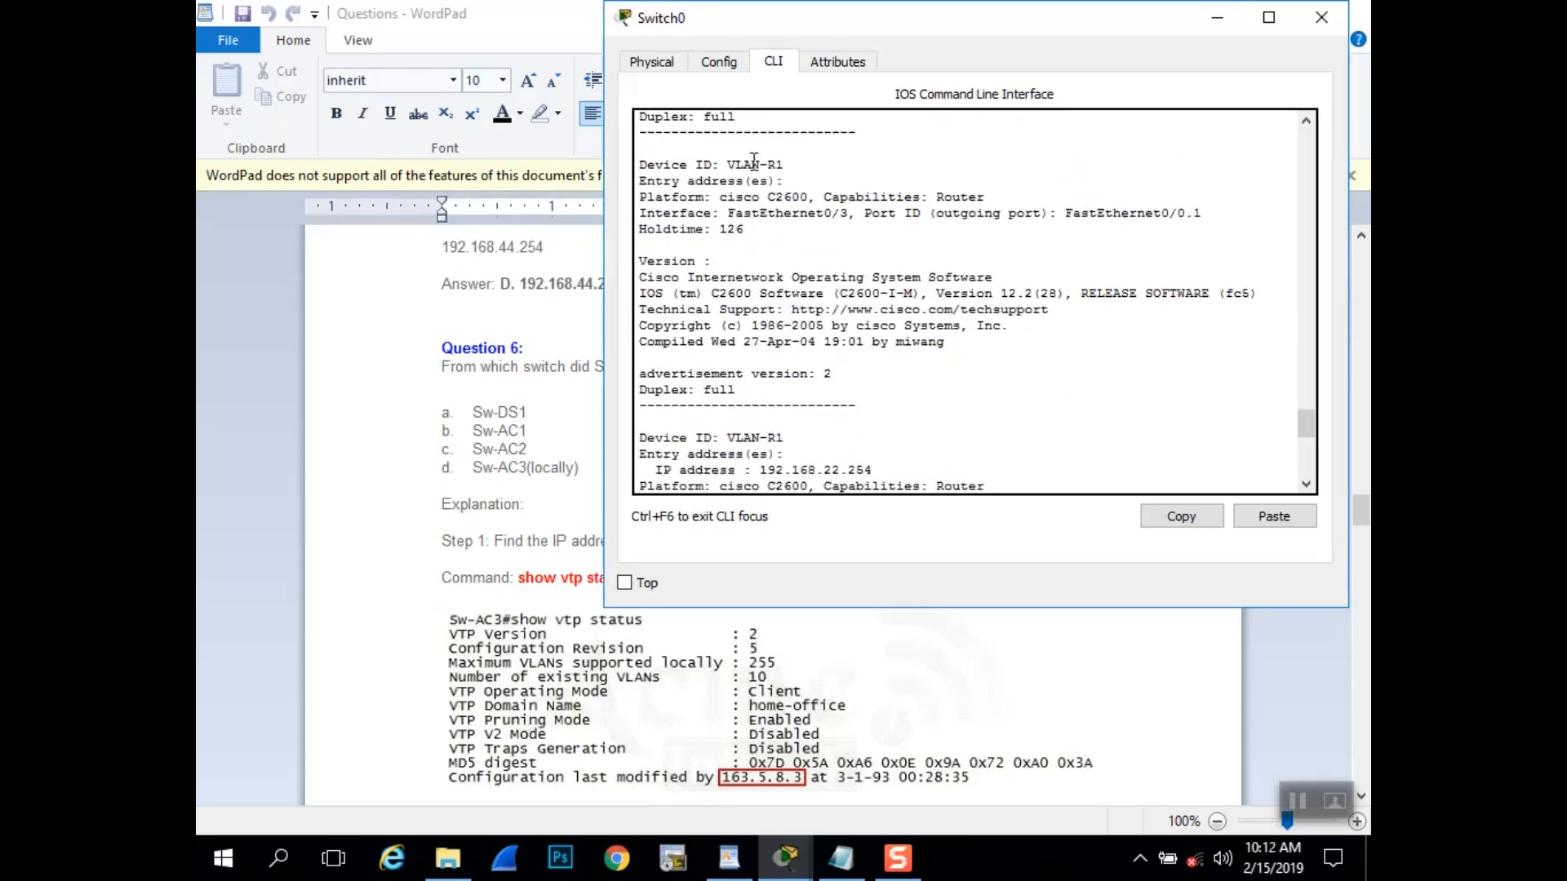
scroll(874, 339, "down", 1)
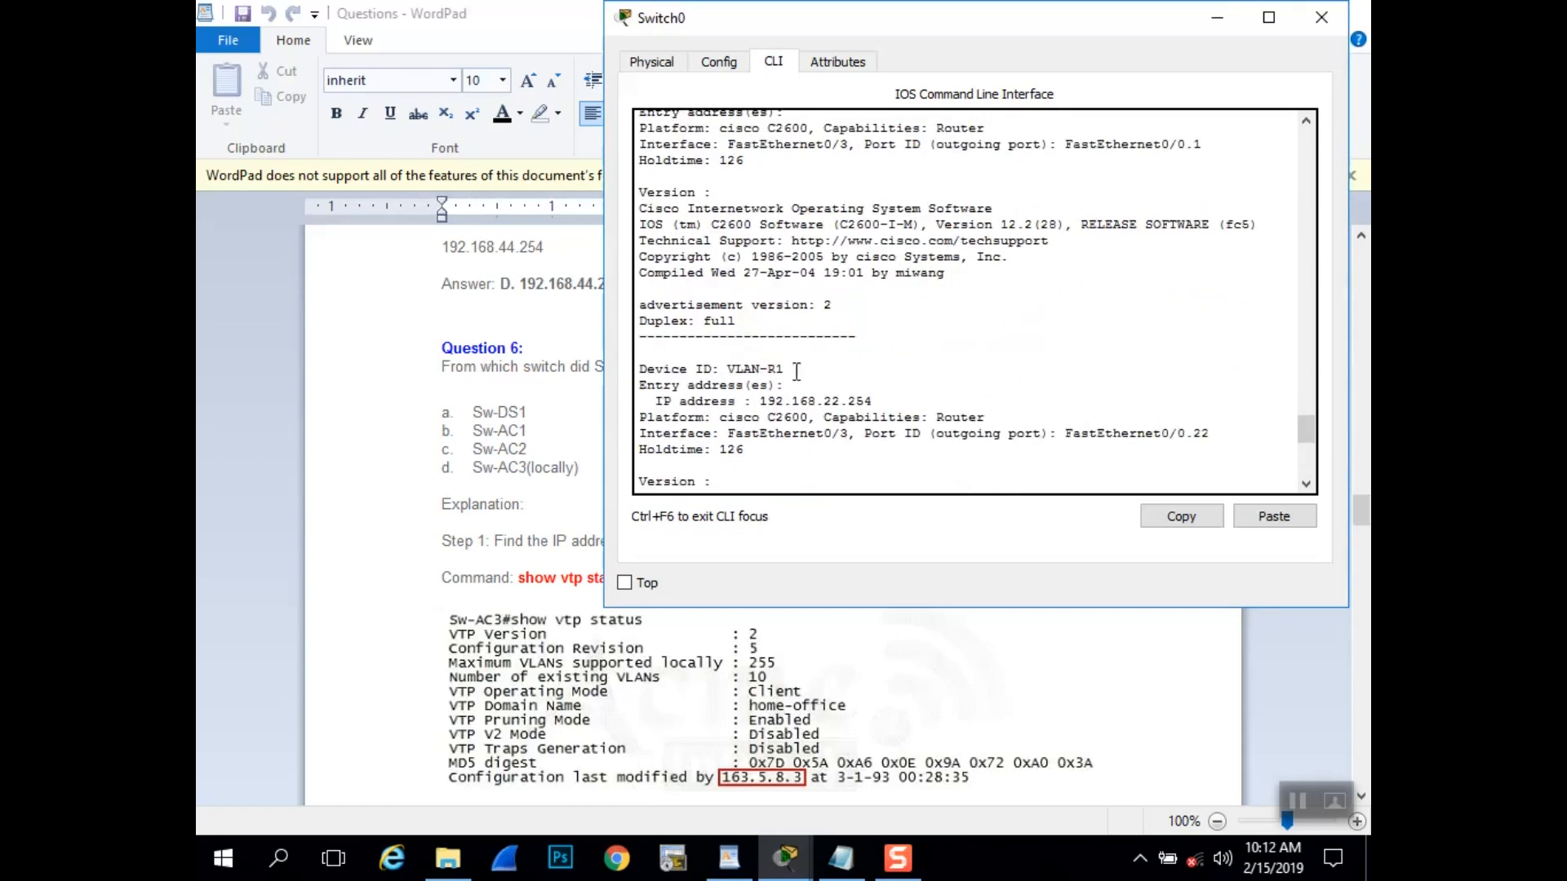
left_click_drag(760, 401, 911, 403)
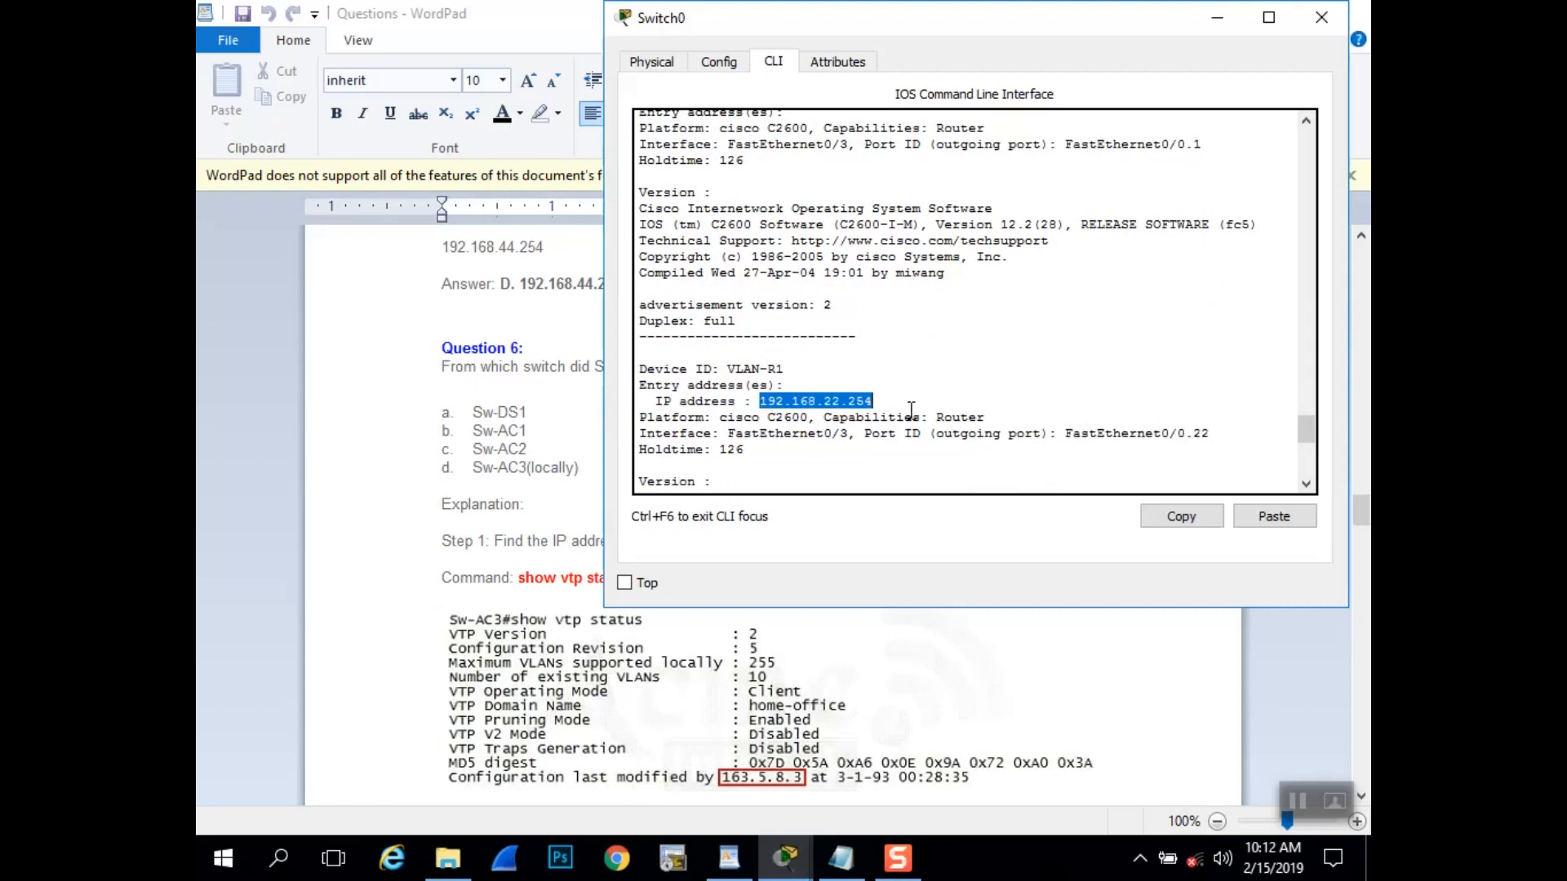
left_click(865, 449)
- Page through the remaining neighbor details and highlight 192.168.44.254 under VLAN-R1, clearing it before looking back through the output
key("space")
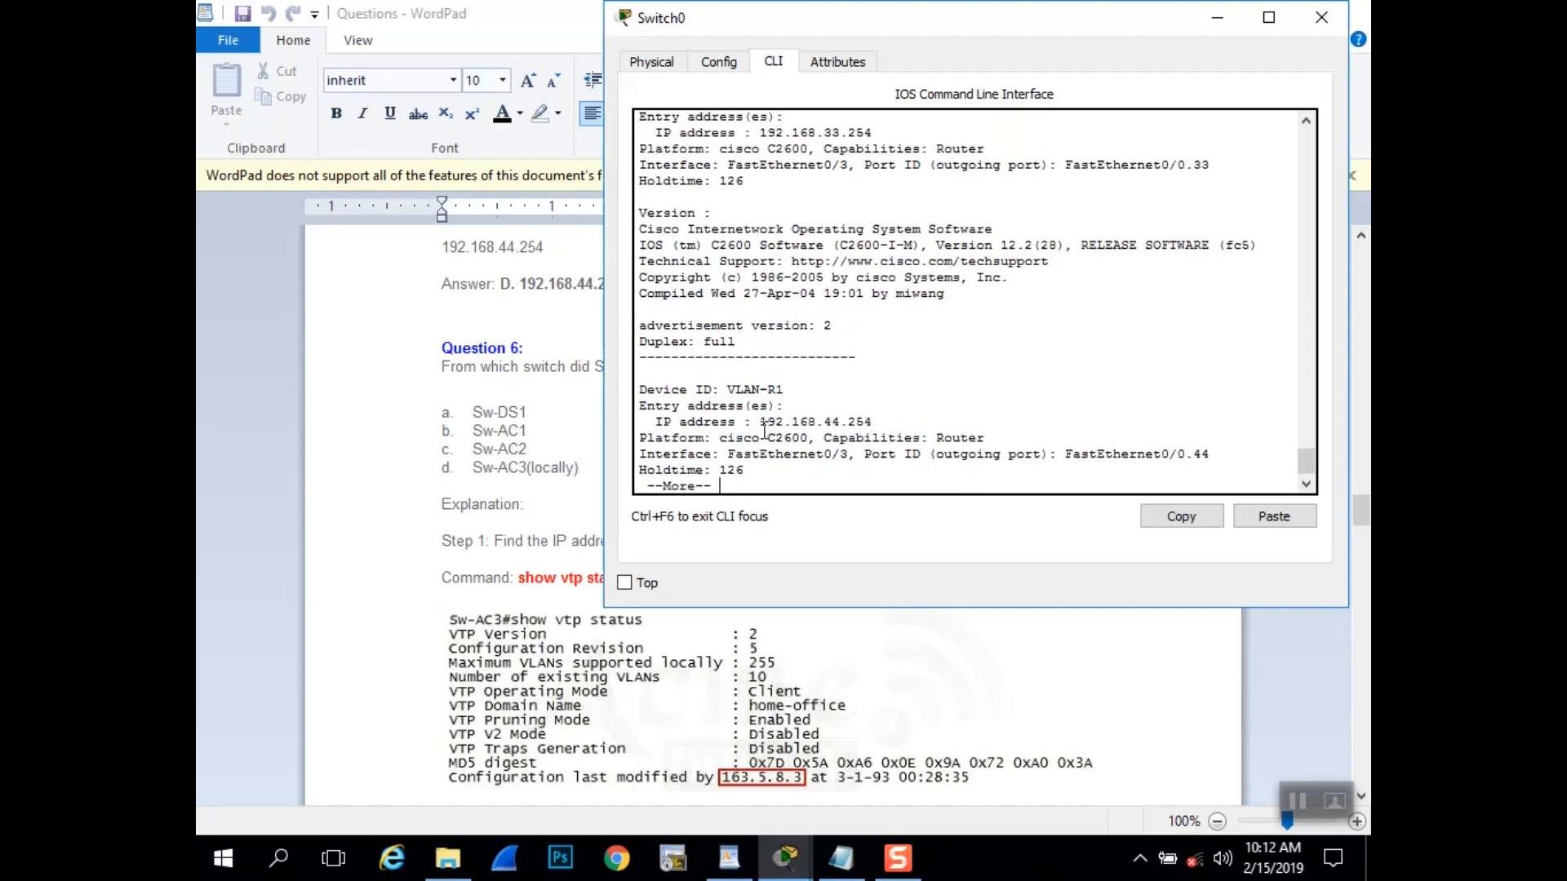
key("space")
scroll(849, 395, "up", 3)
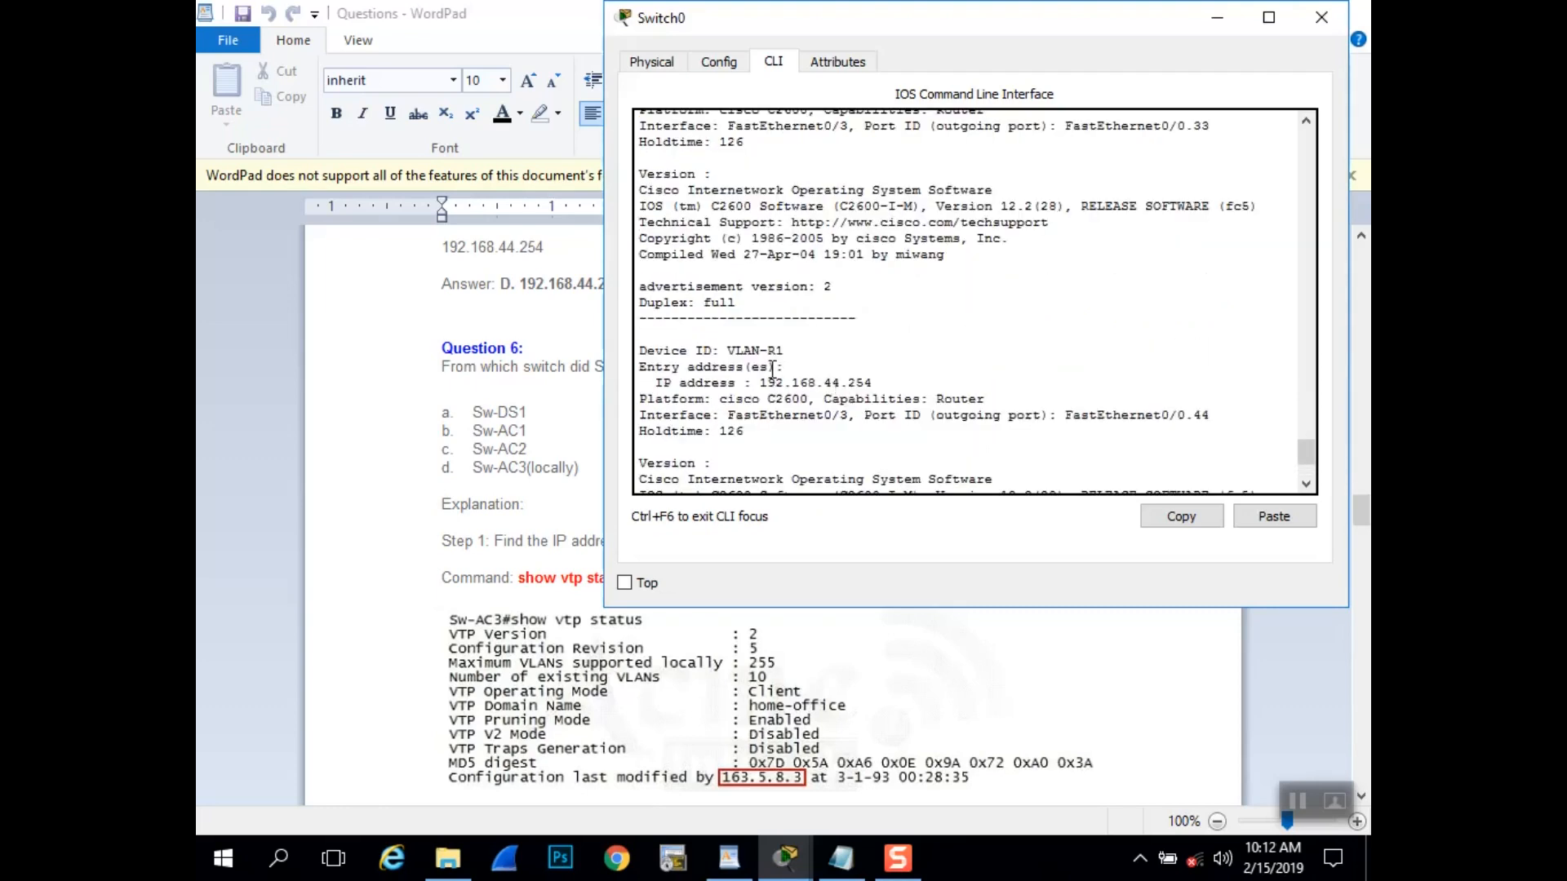
left_click_drag(762, 382, 911, 385)
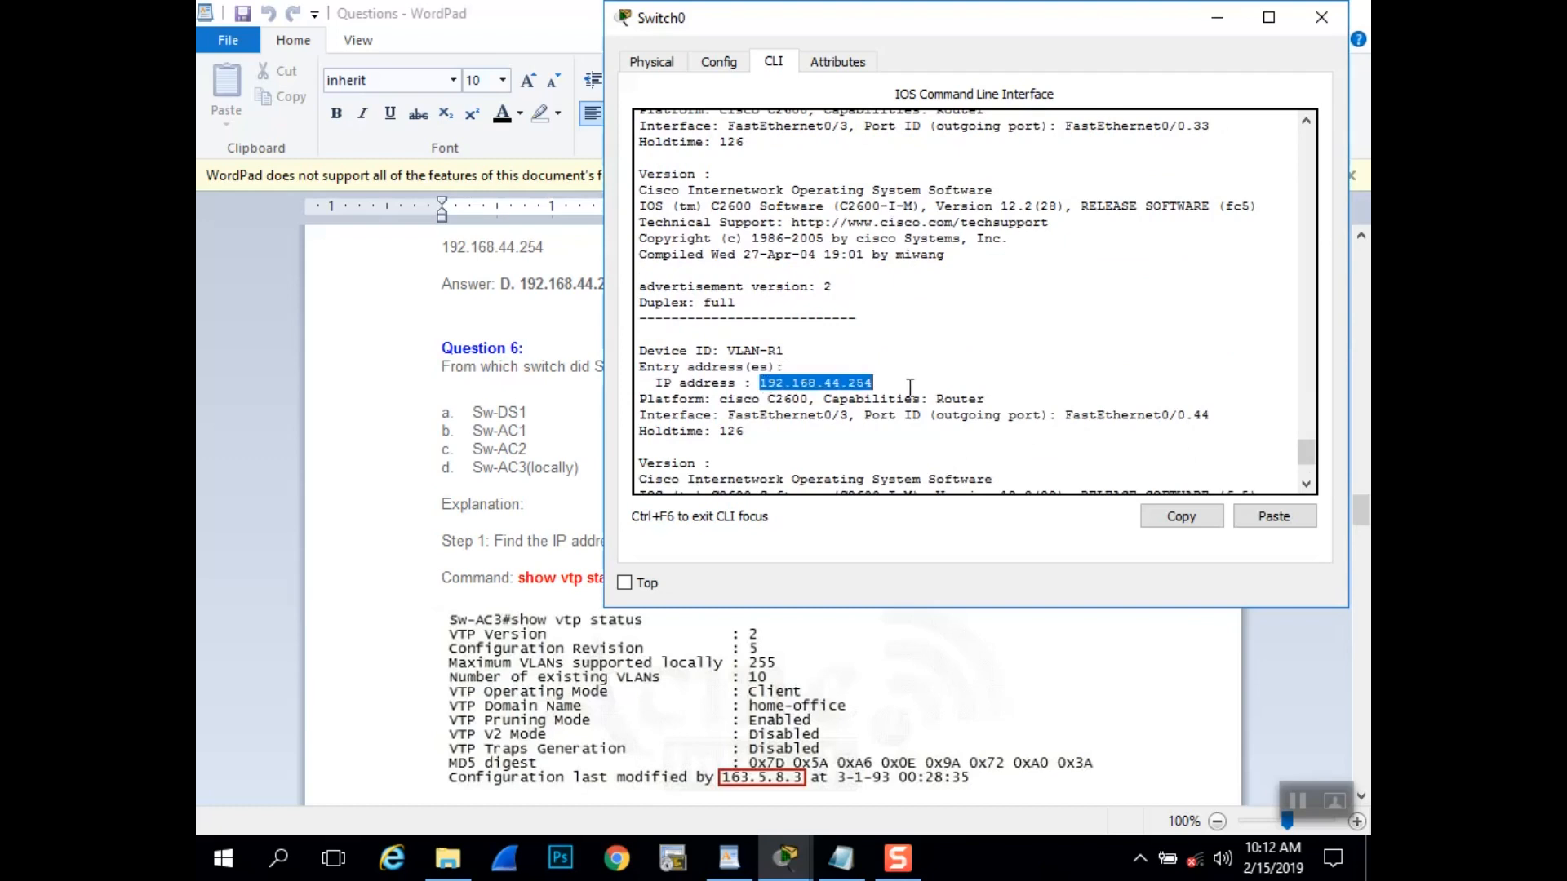
left_click(879, 443)
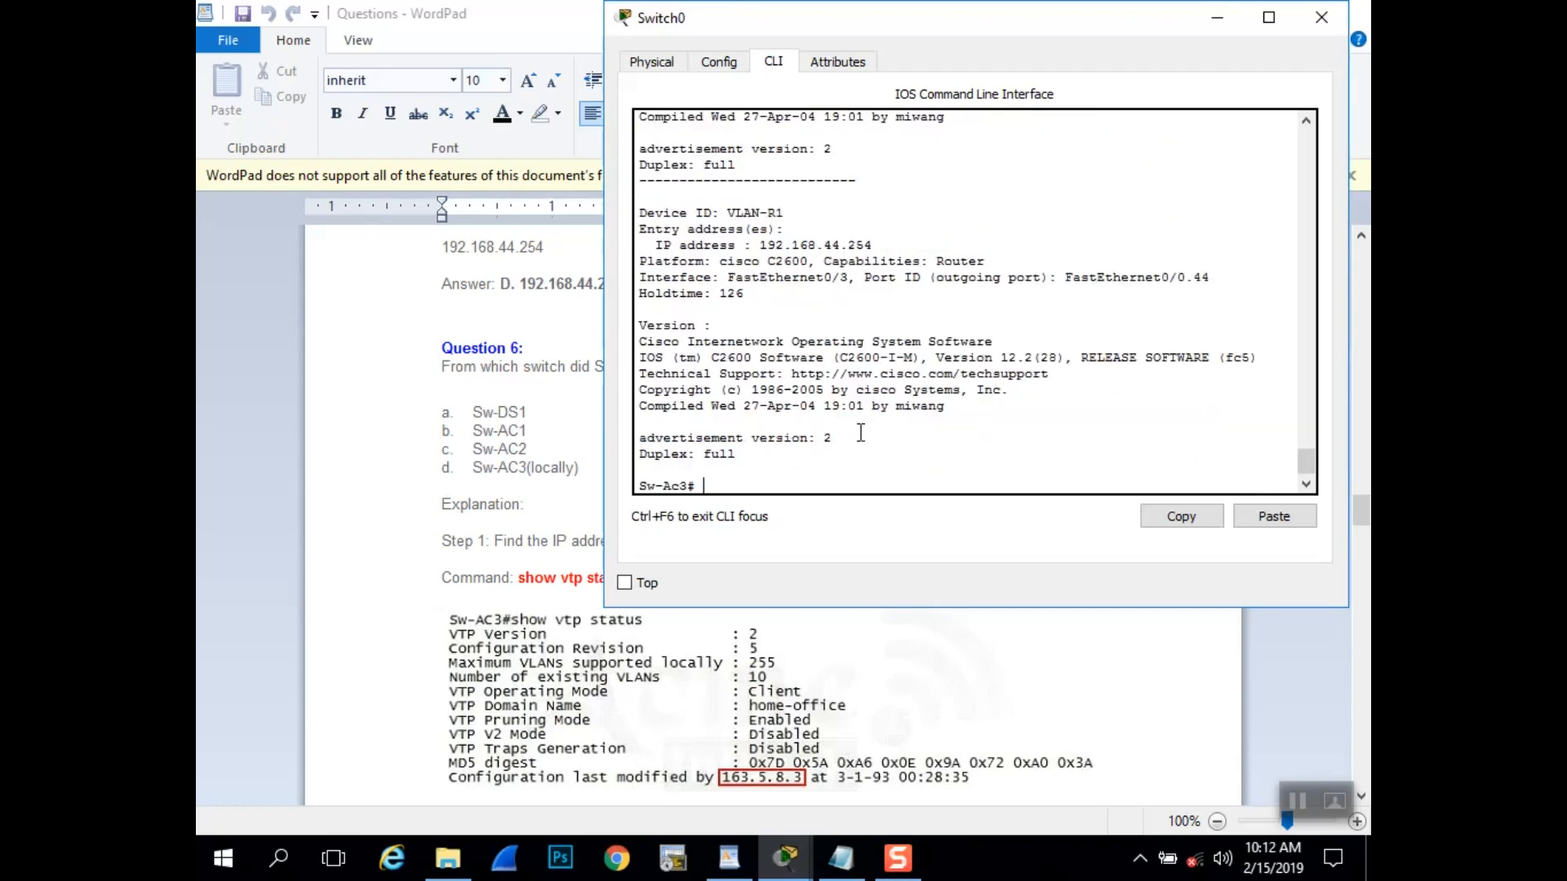
scroll(1306, 453, "up", 3)
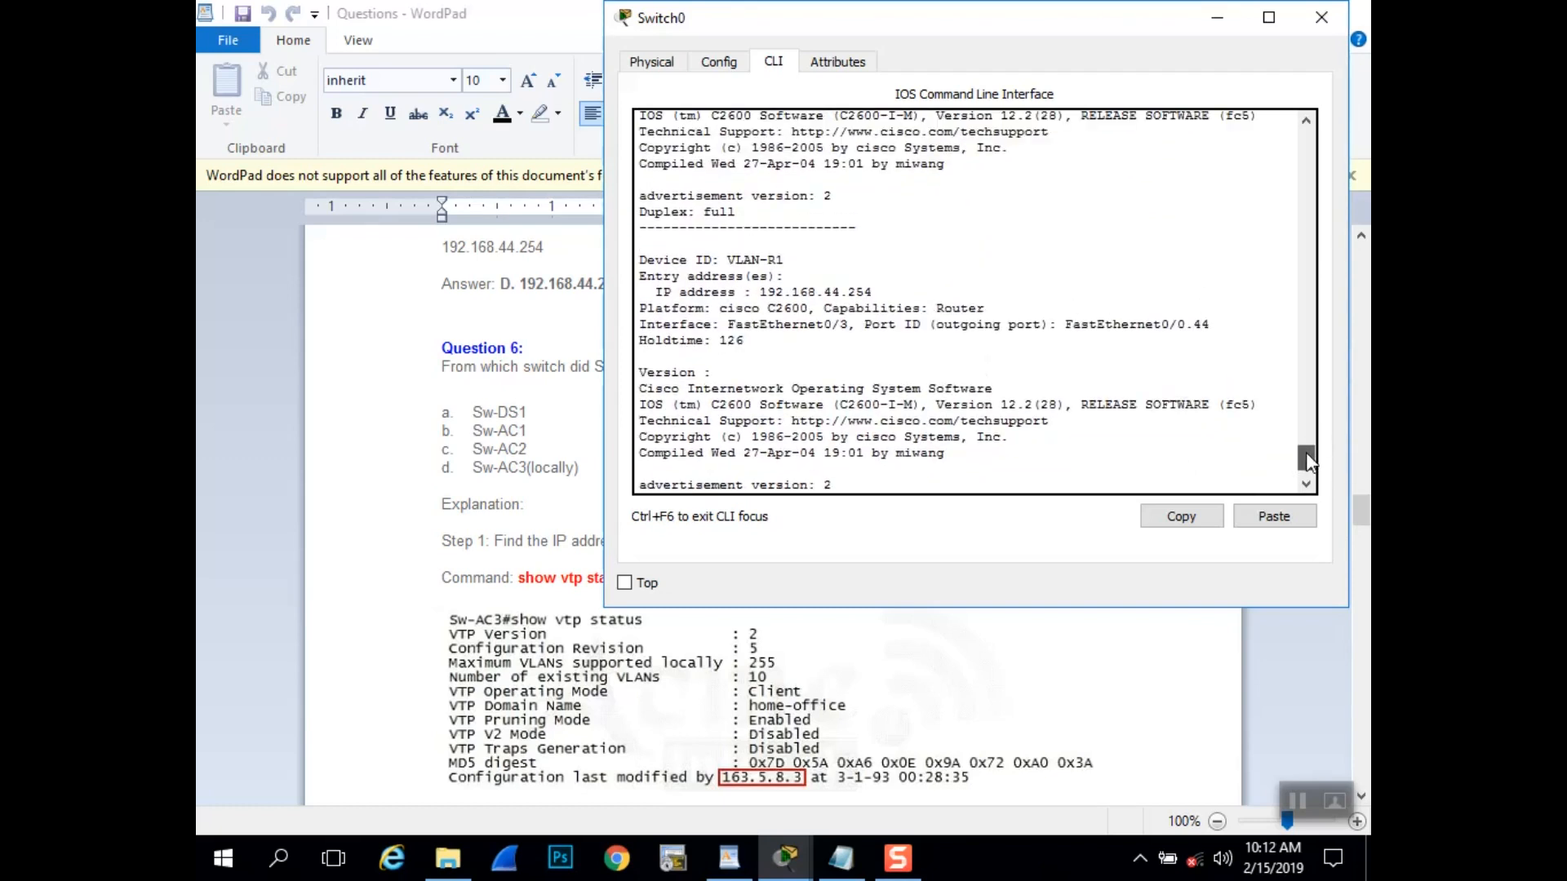
- Look back through the show cdp neighbors detail output on Sw-Ac3 for the device IDs and IP addresses, including the Sw-Ac2 entry
left_click_drag(1306, 452, 1306, 443)
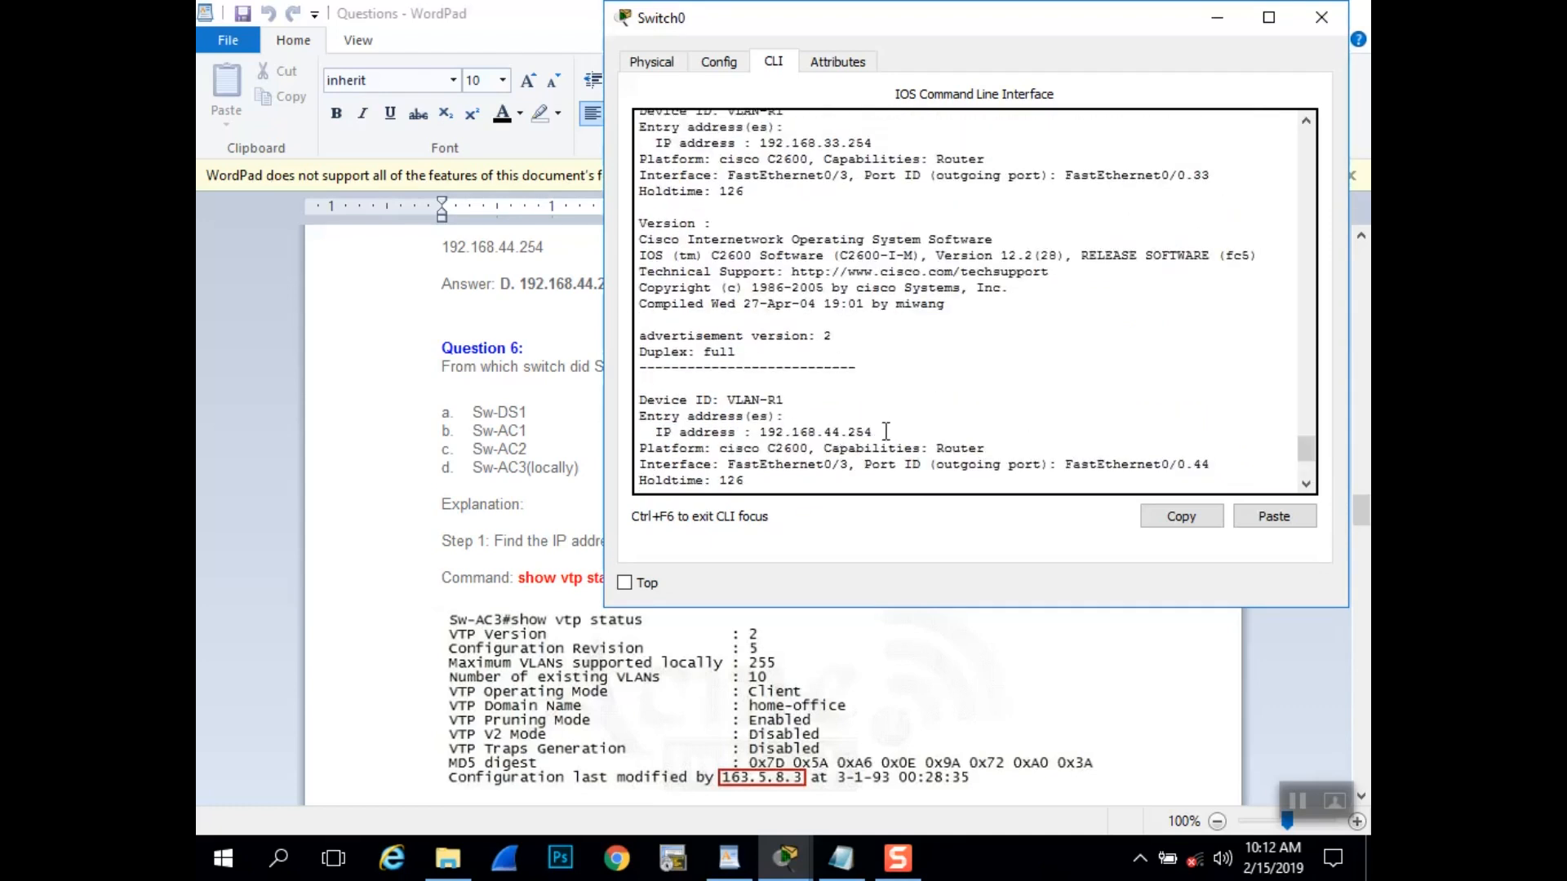
scroll(1304, 448, "up", 2)
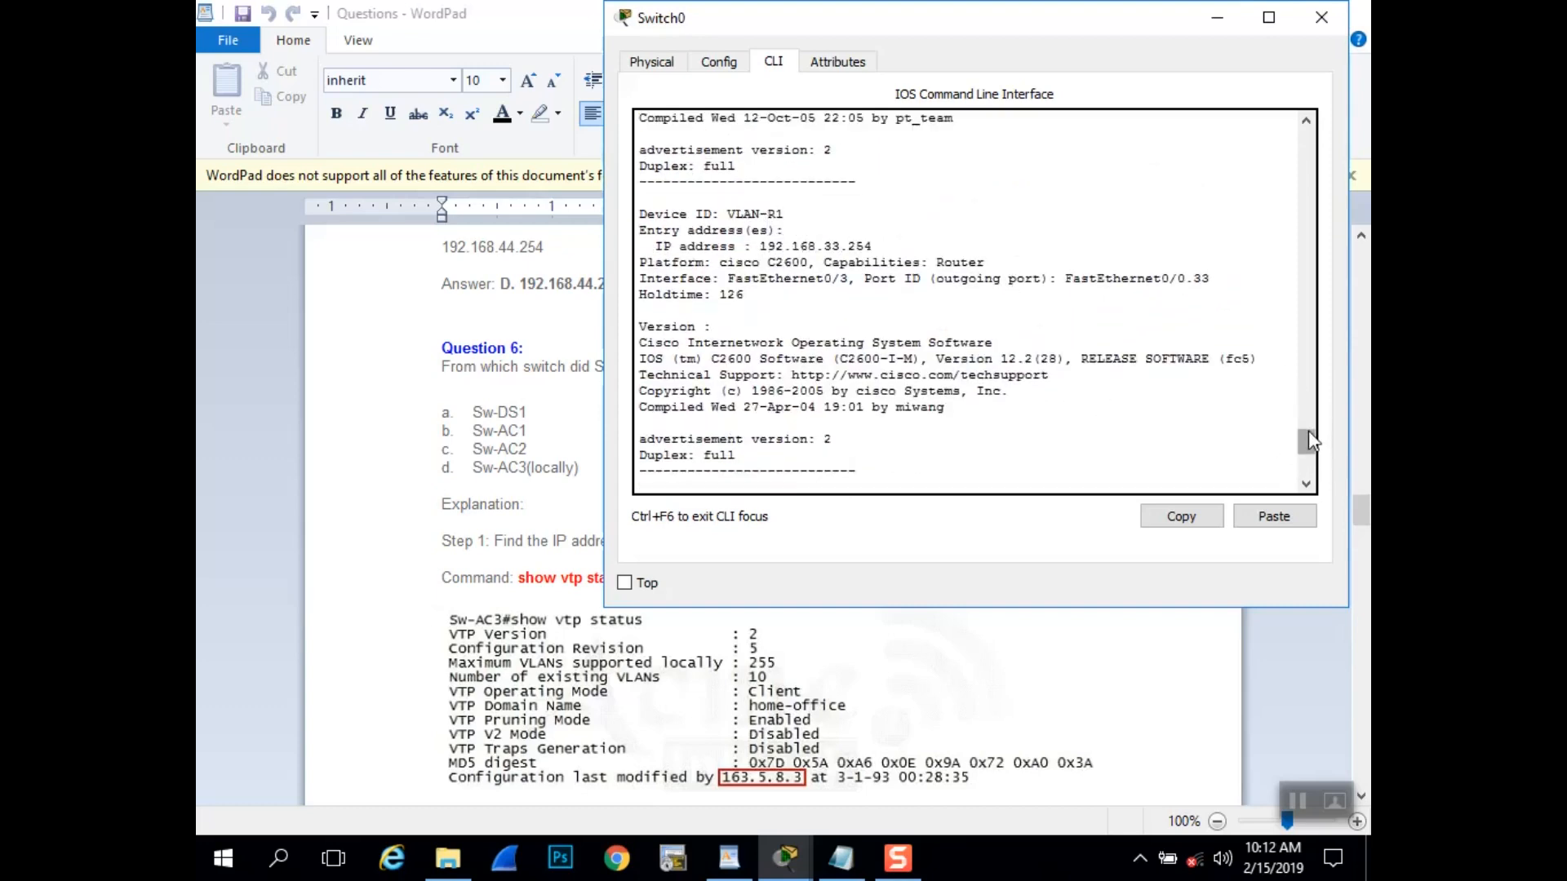
scroll(1309, 431, "up", 6)
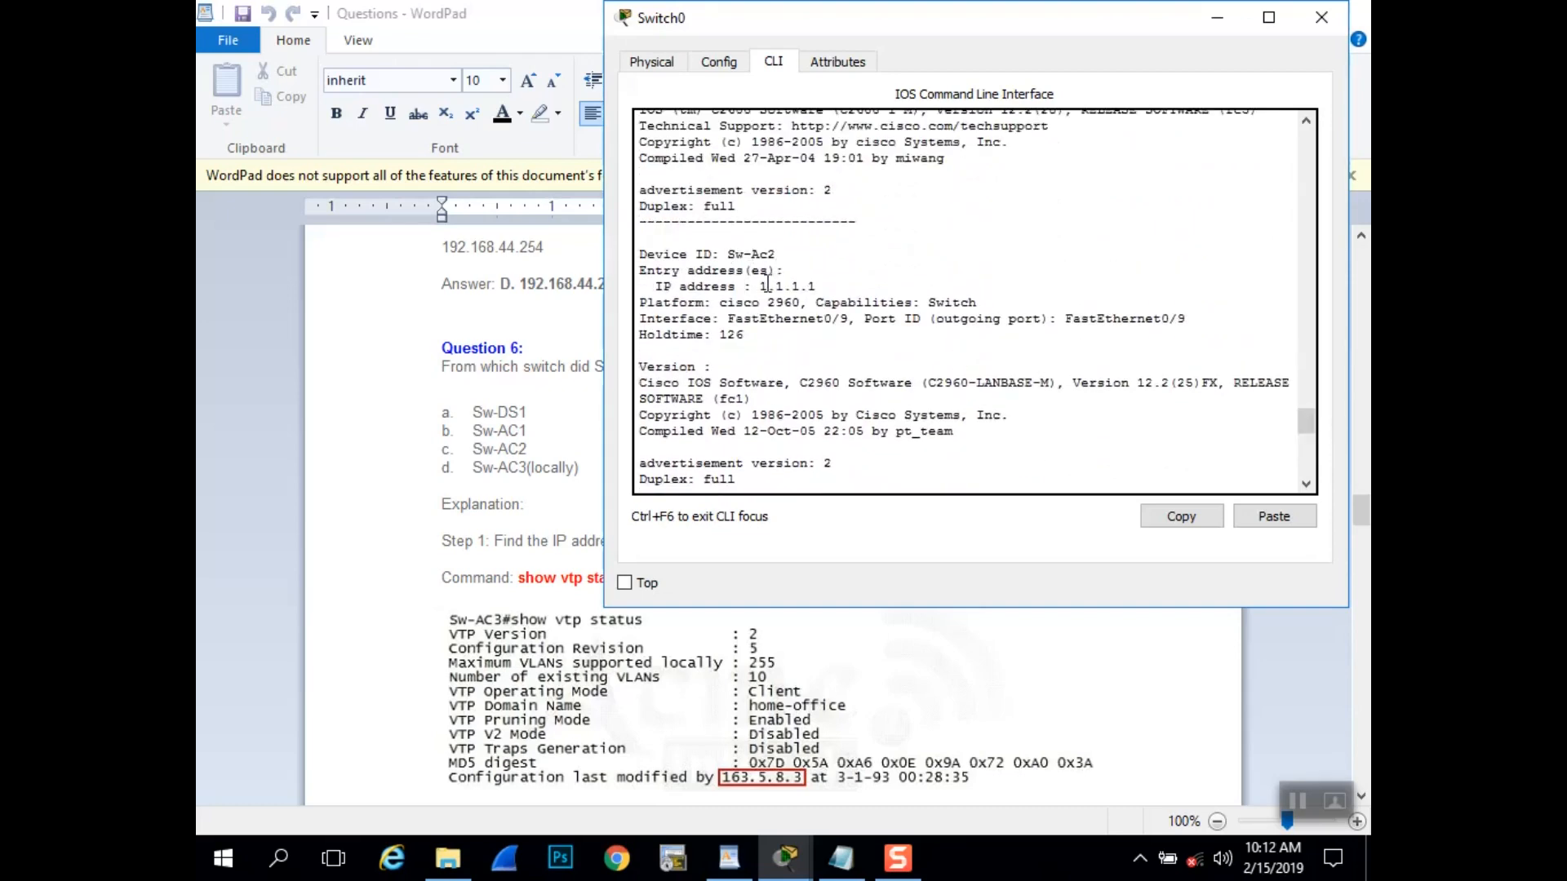
scroll(1311, 416, "up", 4)
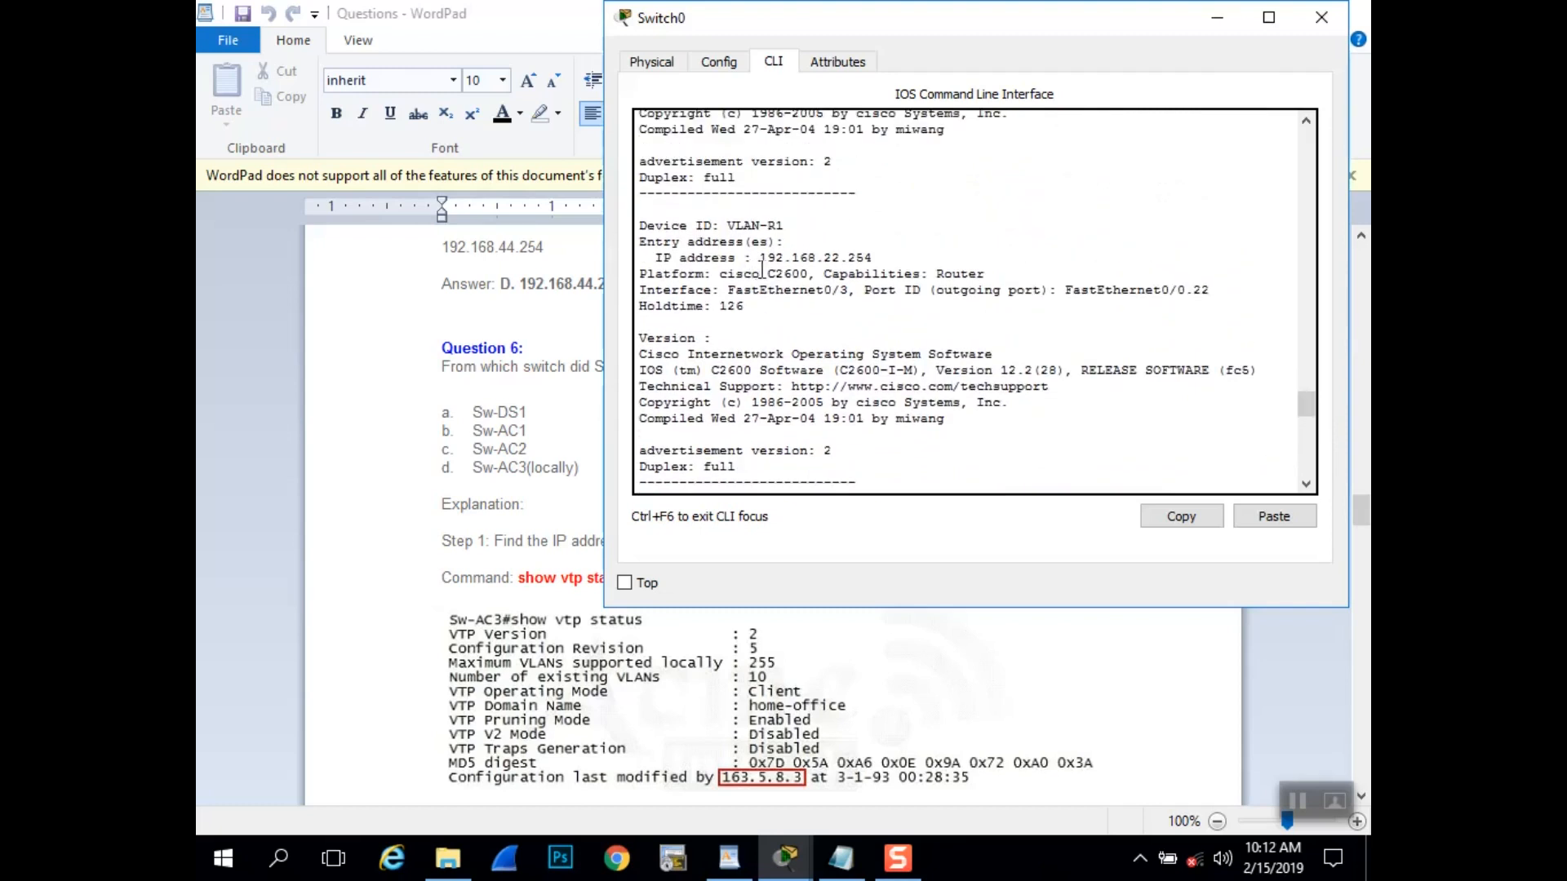
scroll(1312, 396, "up", 4)
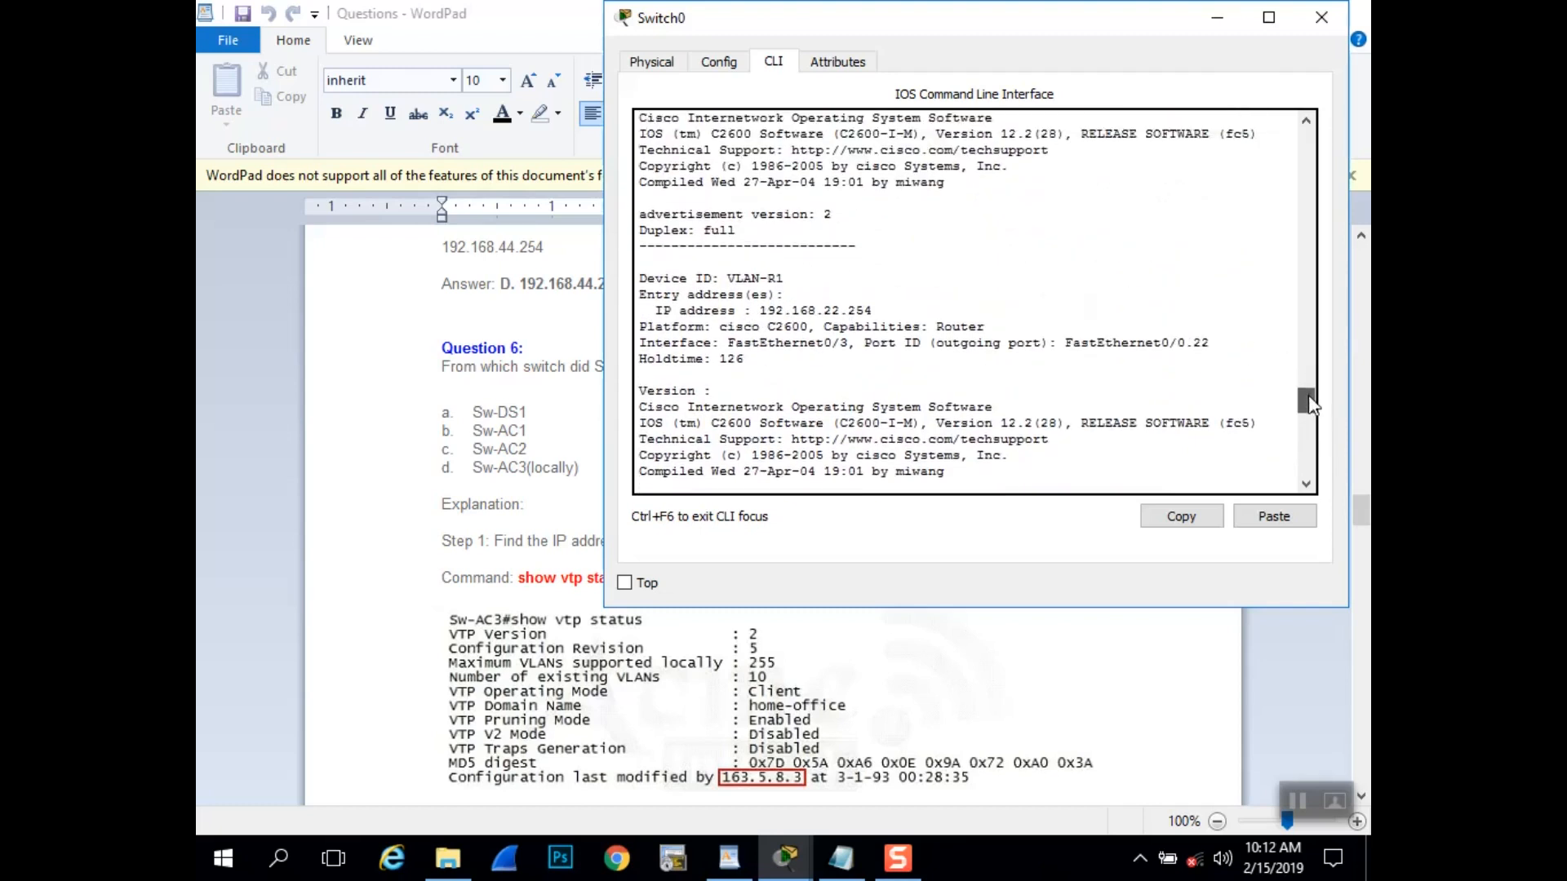
left_click_drag(1313, 396, 1340, 426)
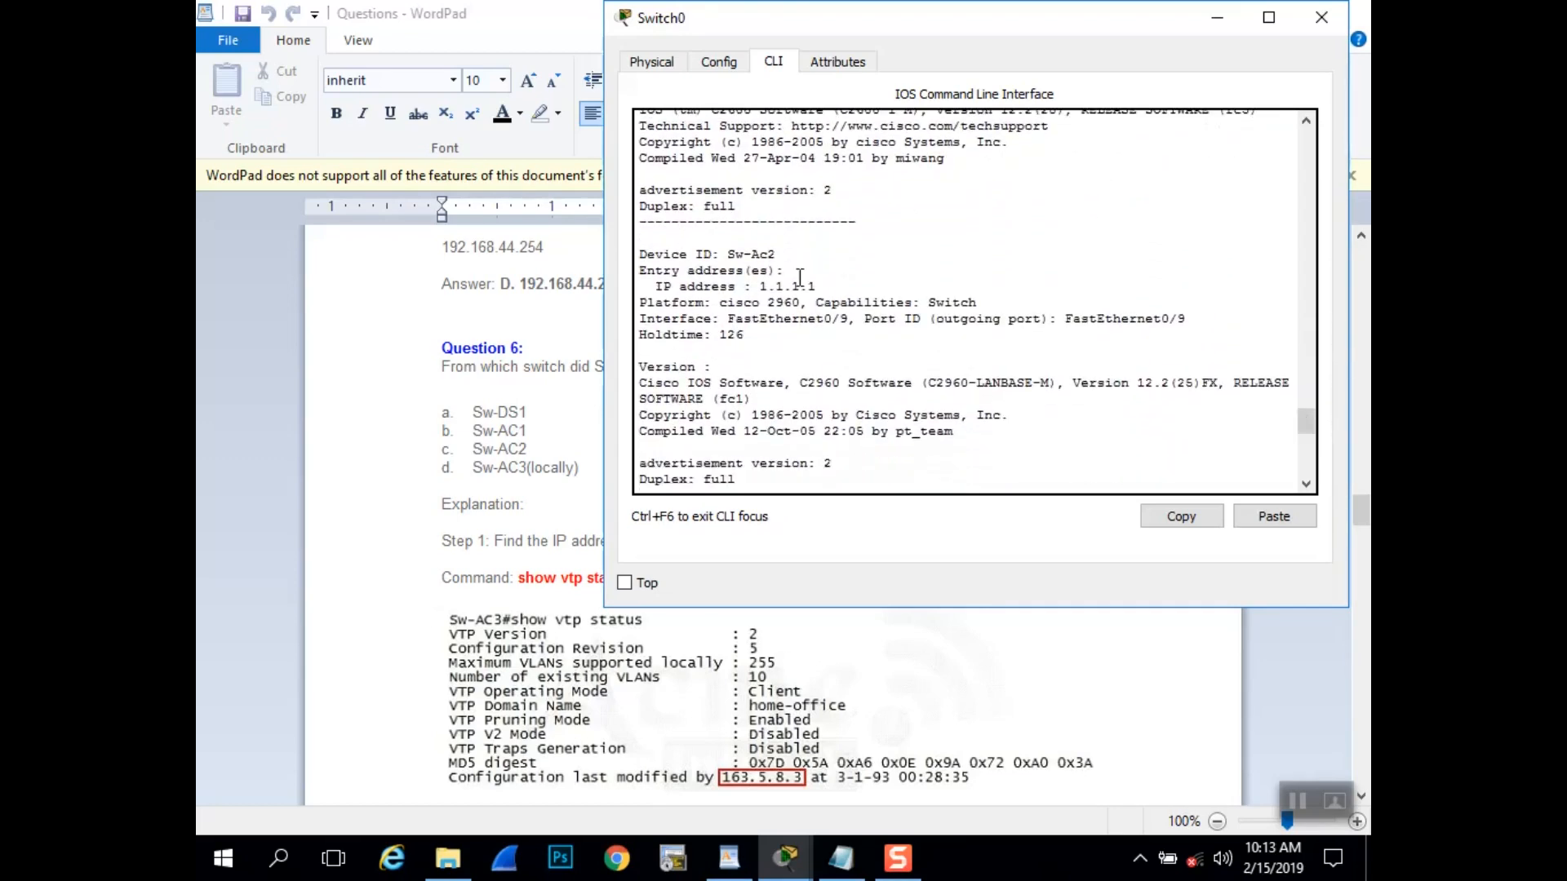
- Switch to the Questions document in WordPad, highlight option c, Sw-AC2, under Question 6, and clear the highlight
left_click(846, 702)
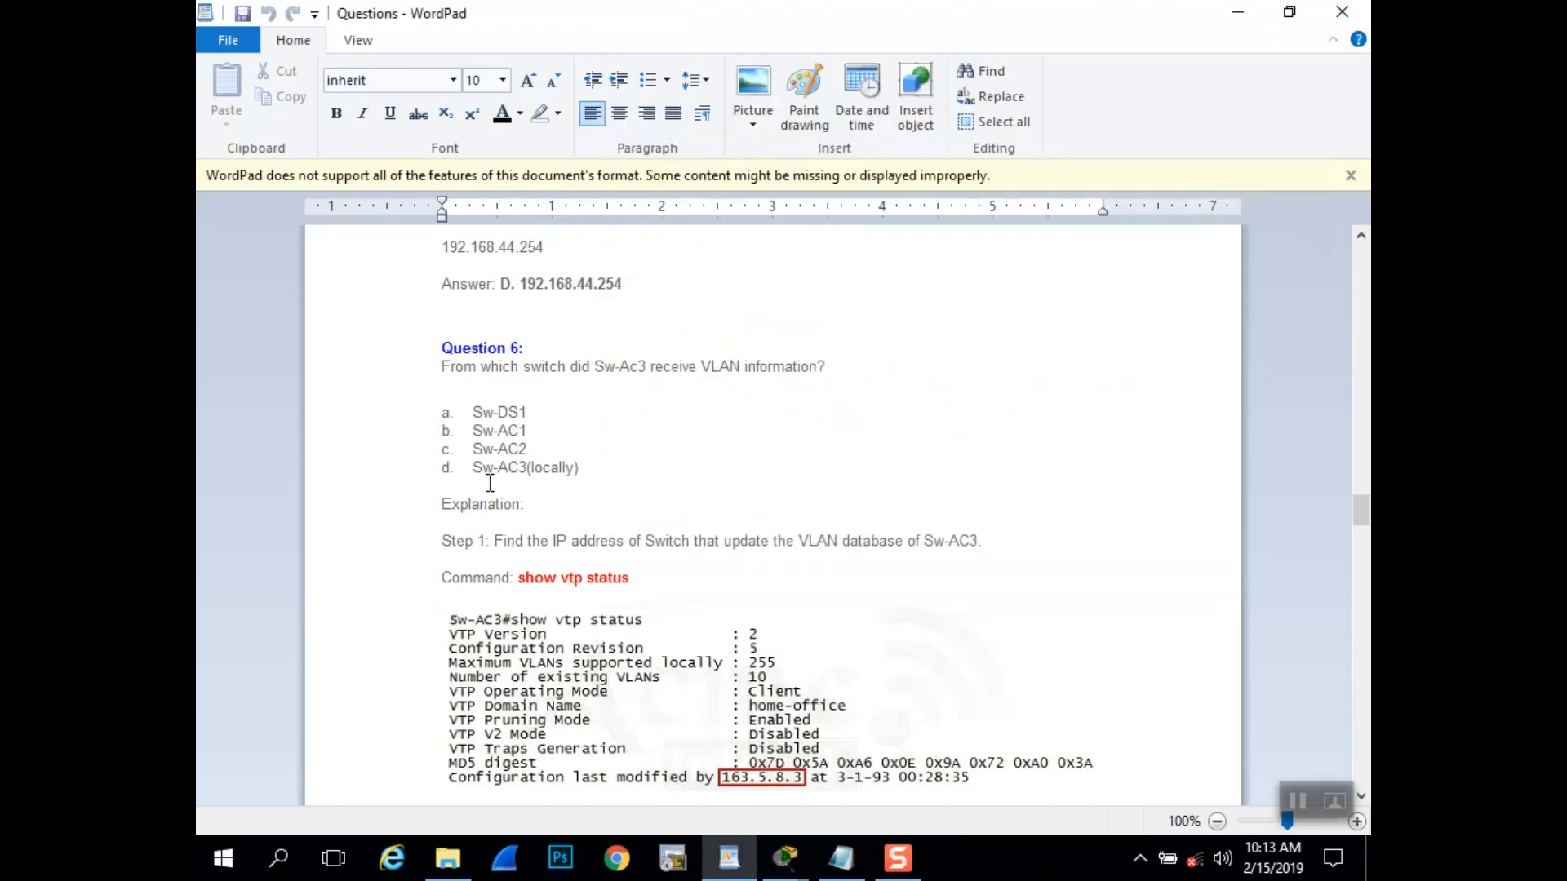
left_click_drag(531, 448, 441, 449)
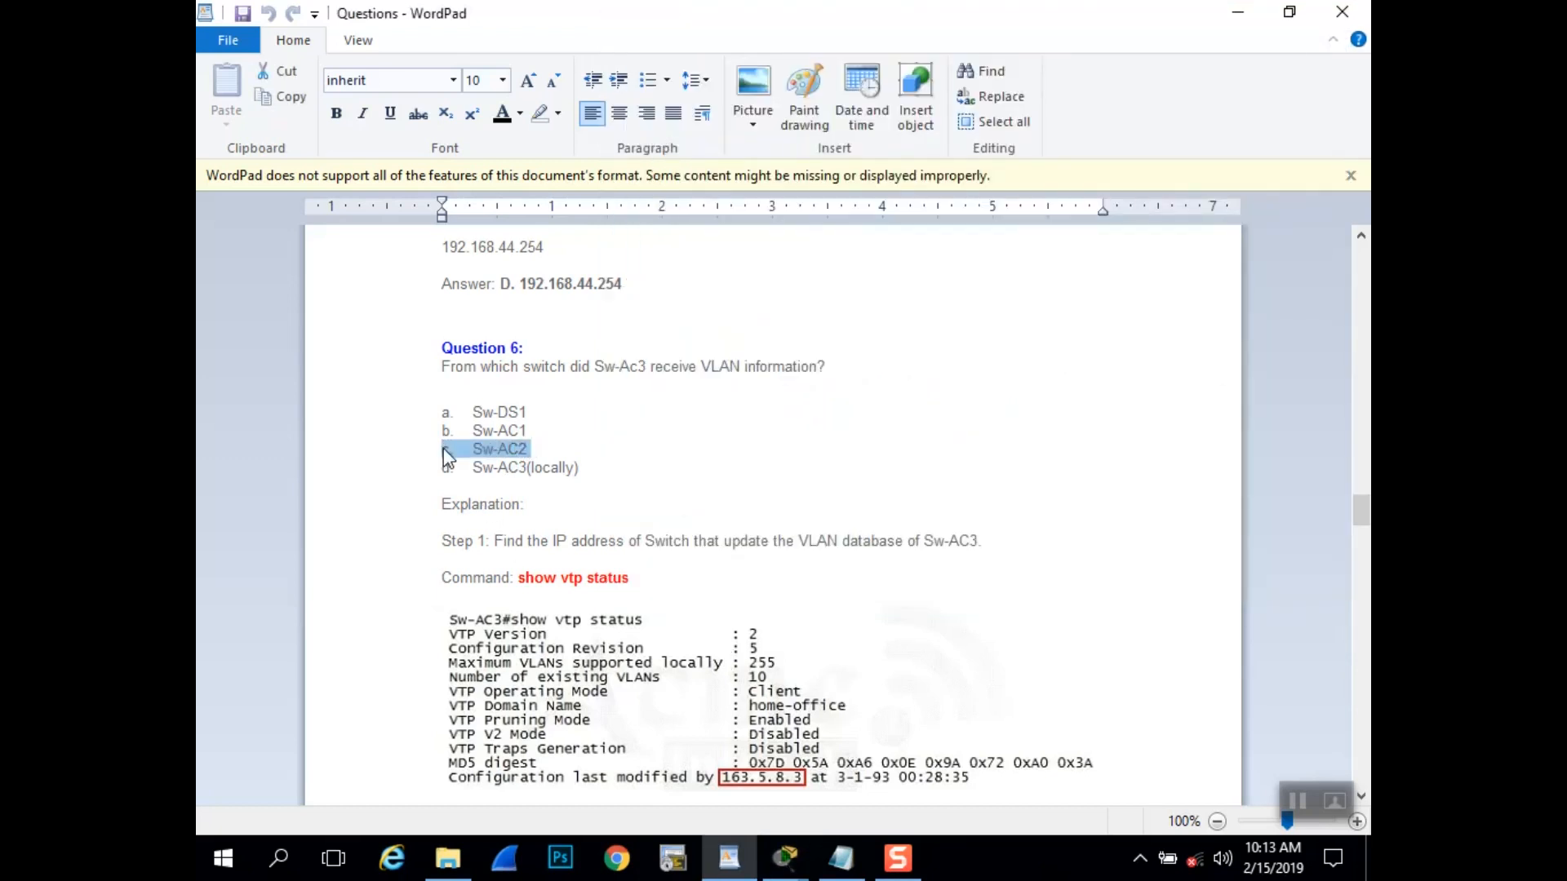
left_click(593, 528)
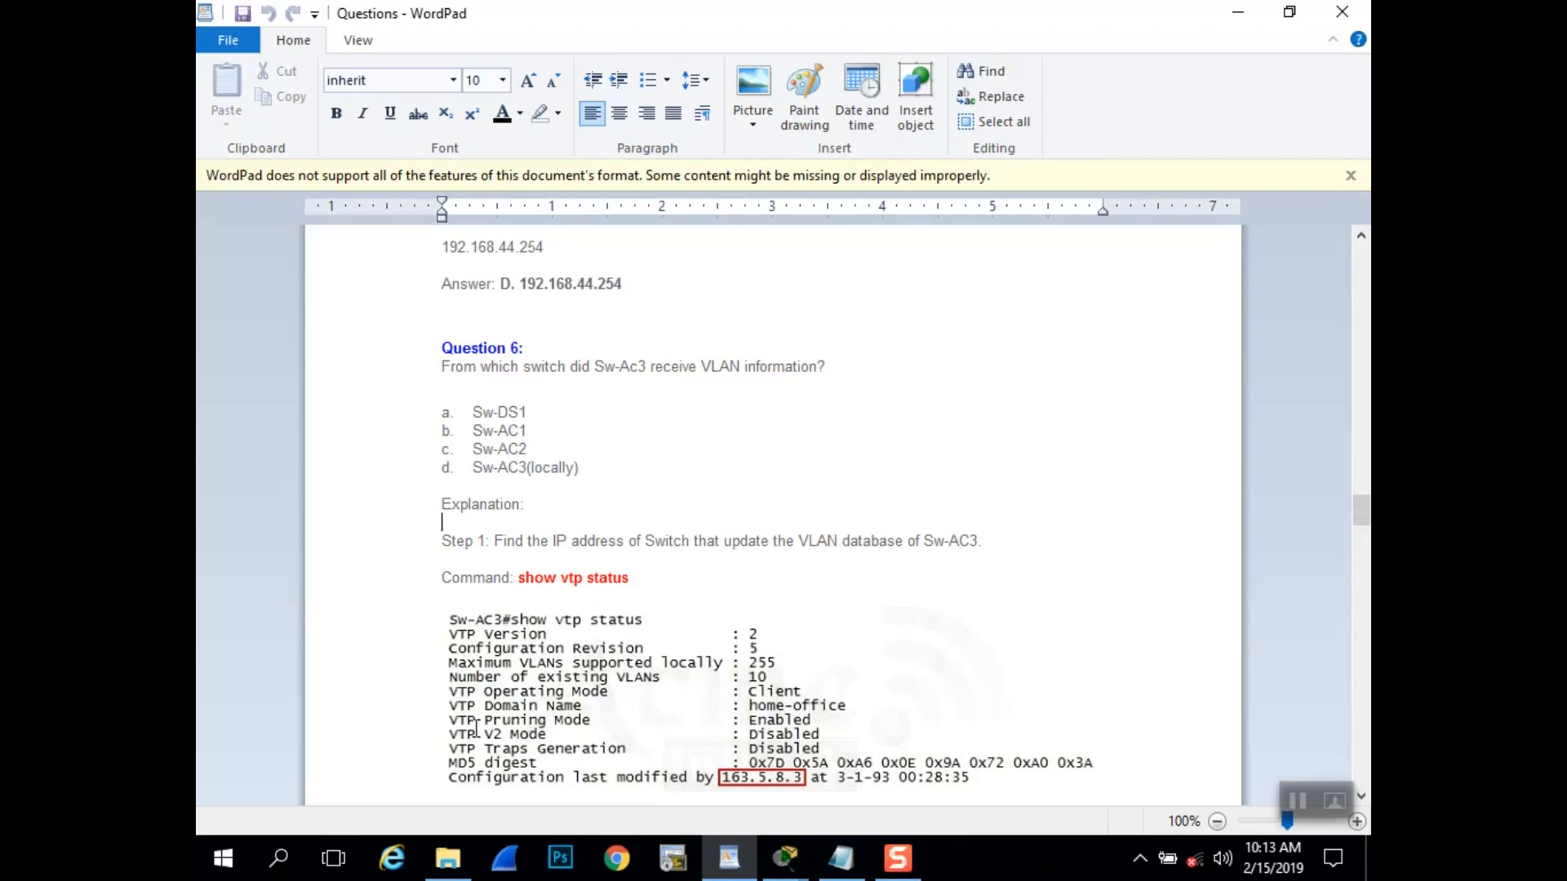
- Read through the Question 6 explanation with its show vtp status and show cdp neighbors detail outputs, and continue to Question 7
scroll(762, 626, "down", 3)
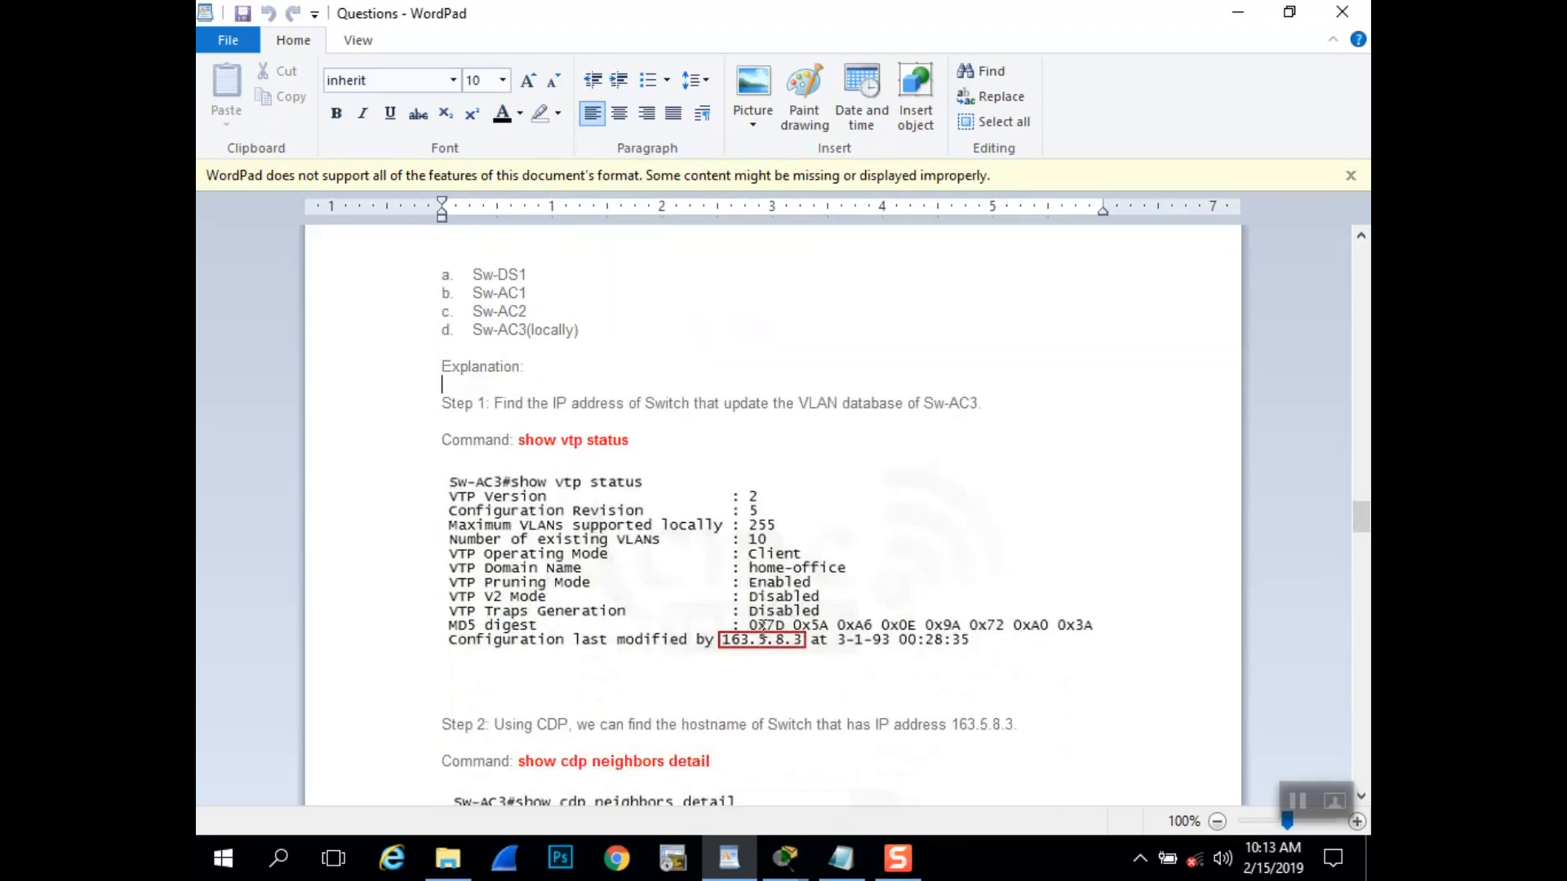
scroll(761, 626, "up", 6)
scroll(764, 626, "down", 9)
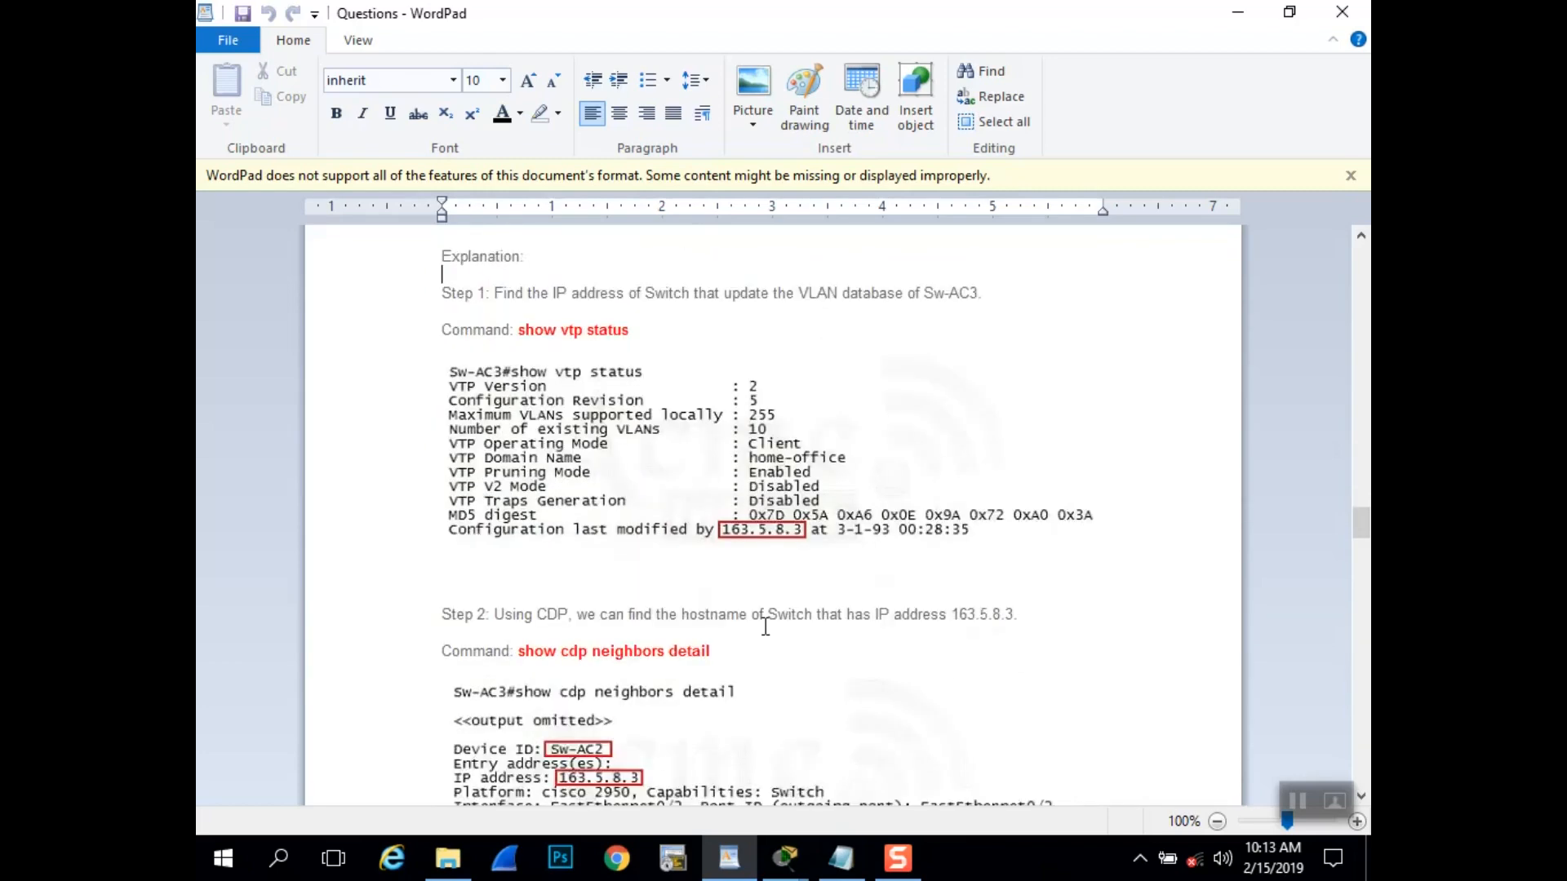
scroll(766, 626, "down", 8)
scroll(766, 626, "down", 7)
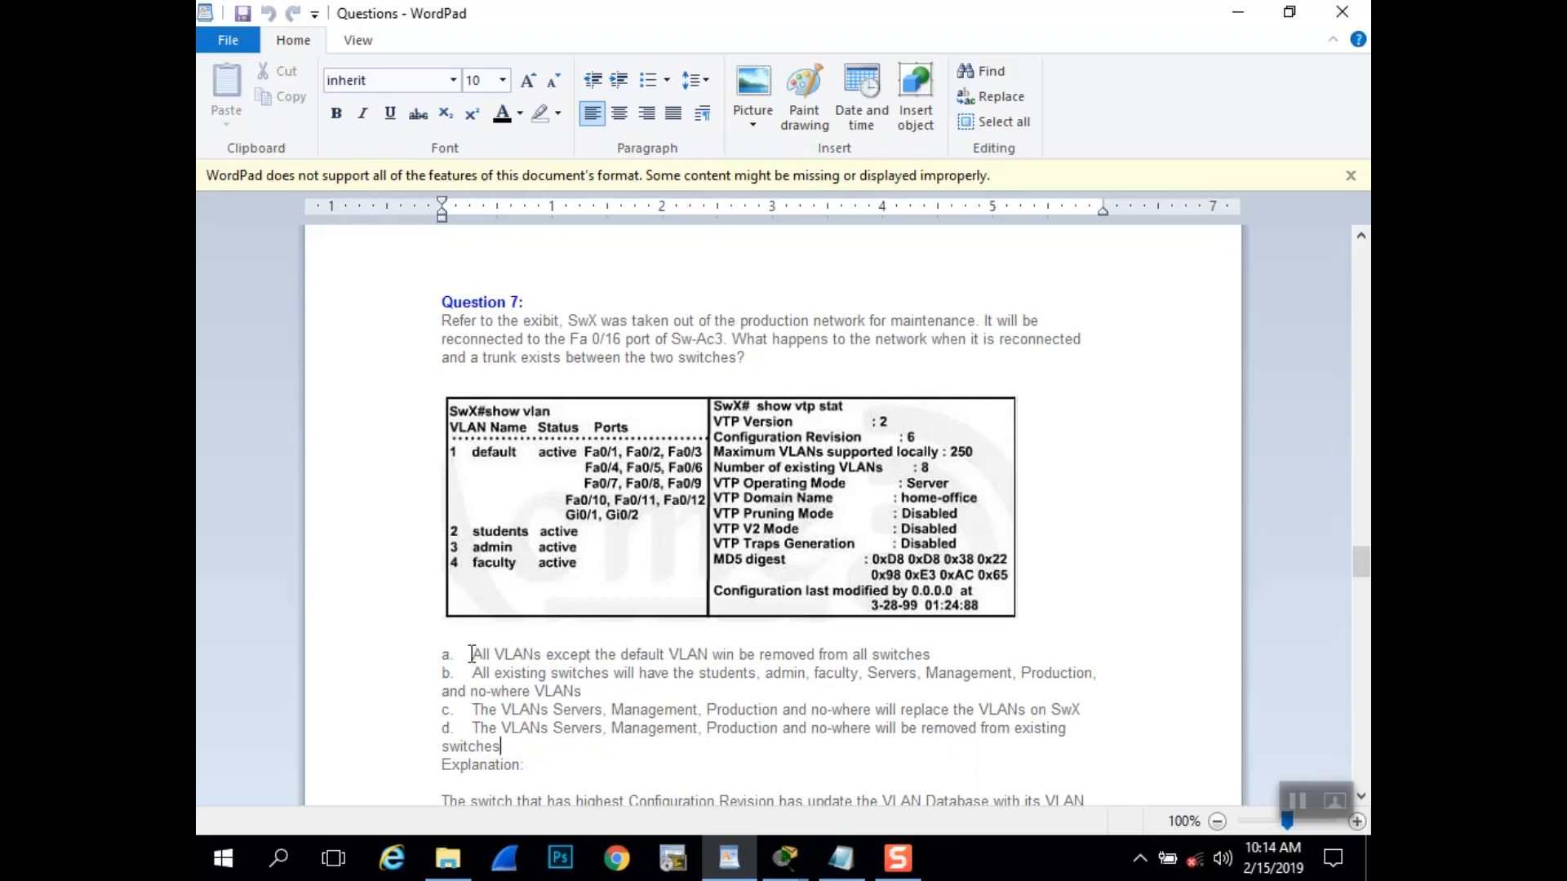
- Highlight answer option a of Question 7, select the SwX exhibit picture for review, and clear the selection
left_click_drag(471, 654, 947, 653)
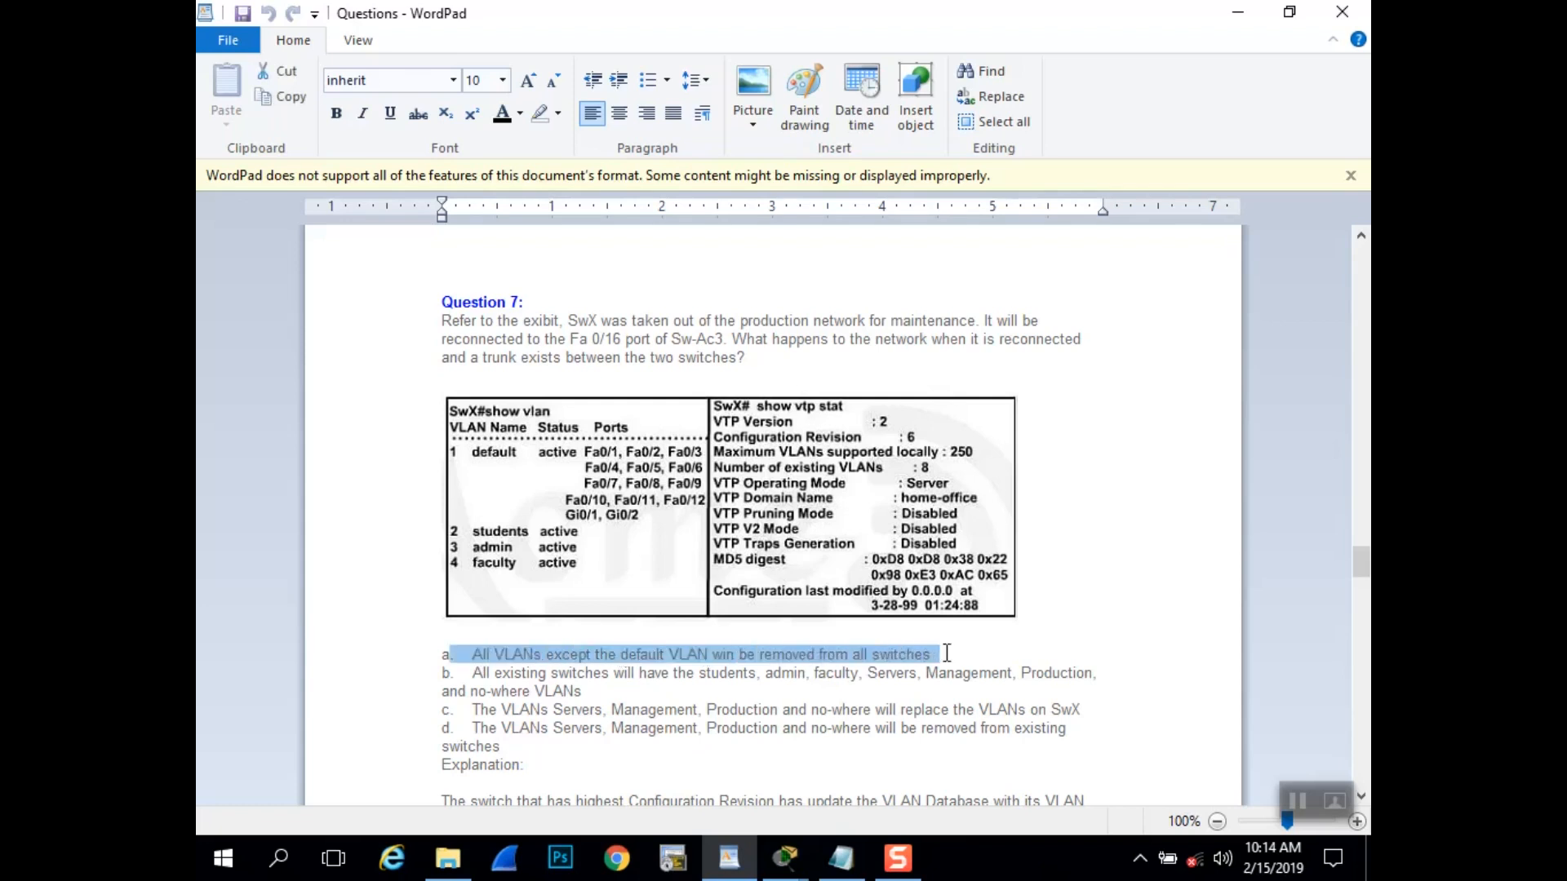
left_click(948, 654)
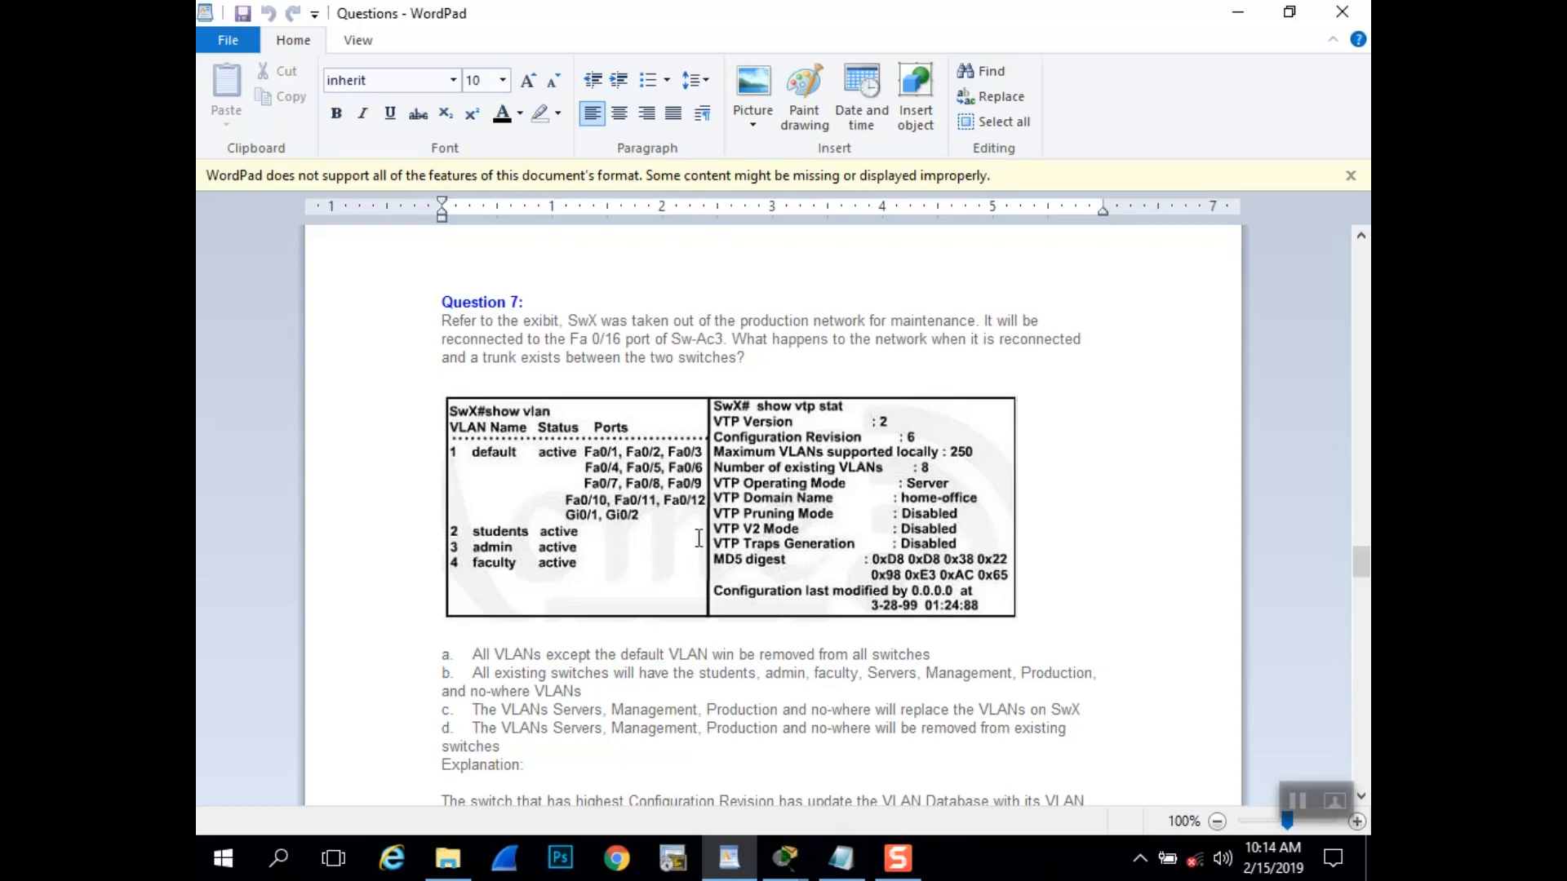
left_click(831, 523)
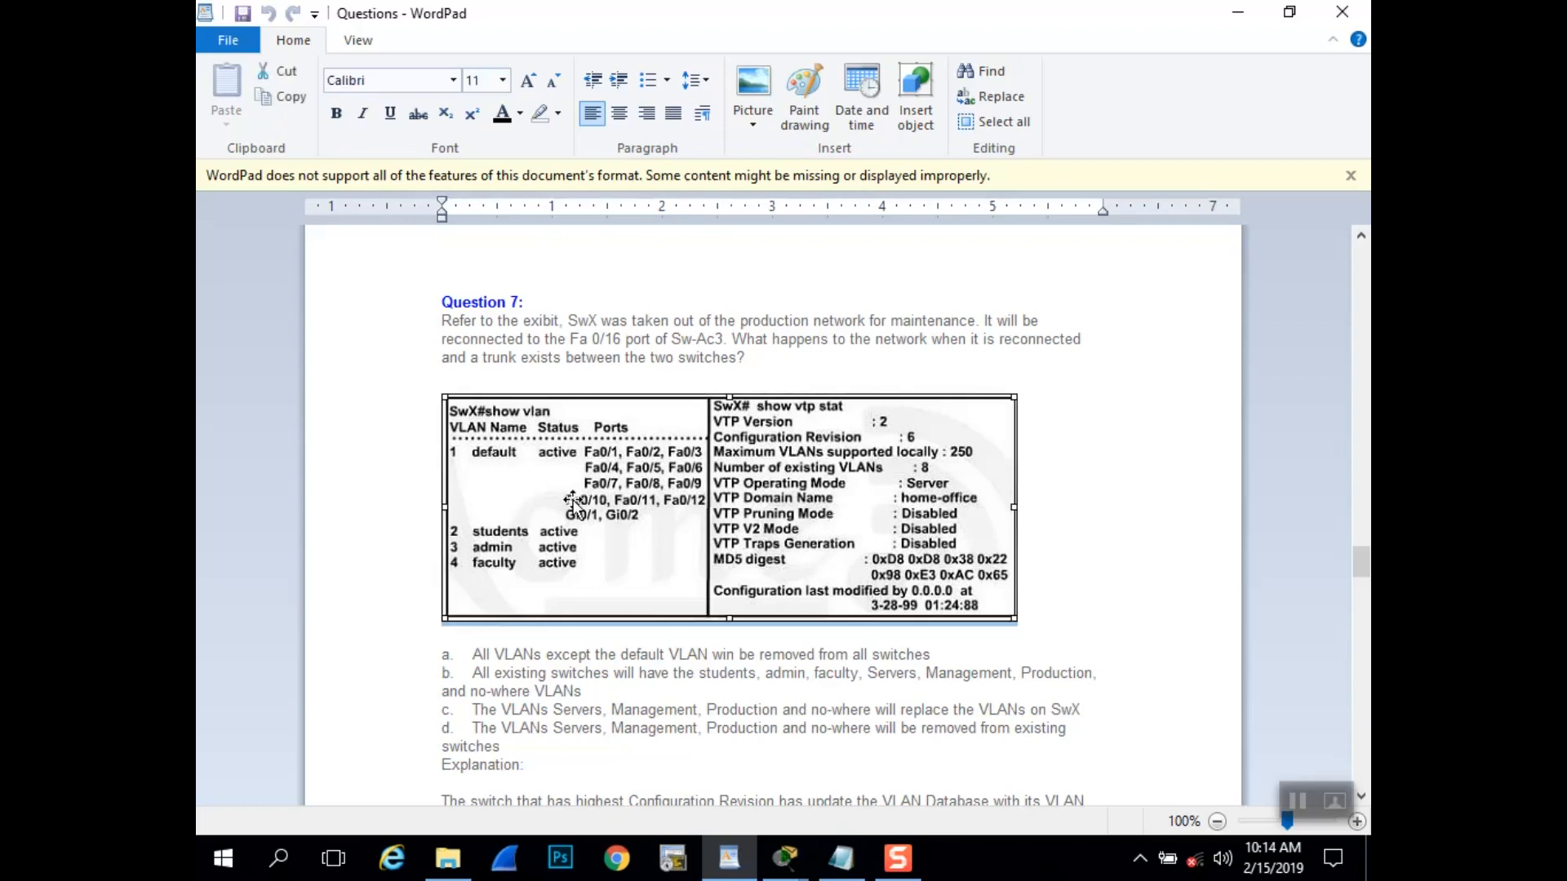
left_click(1102, 517)
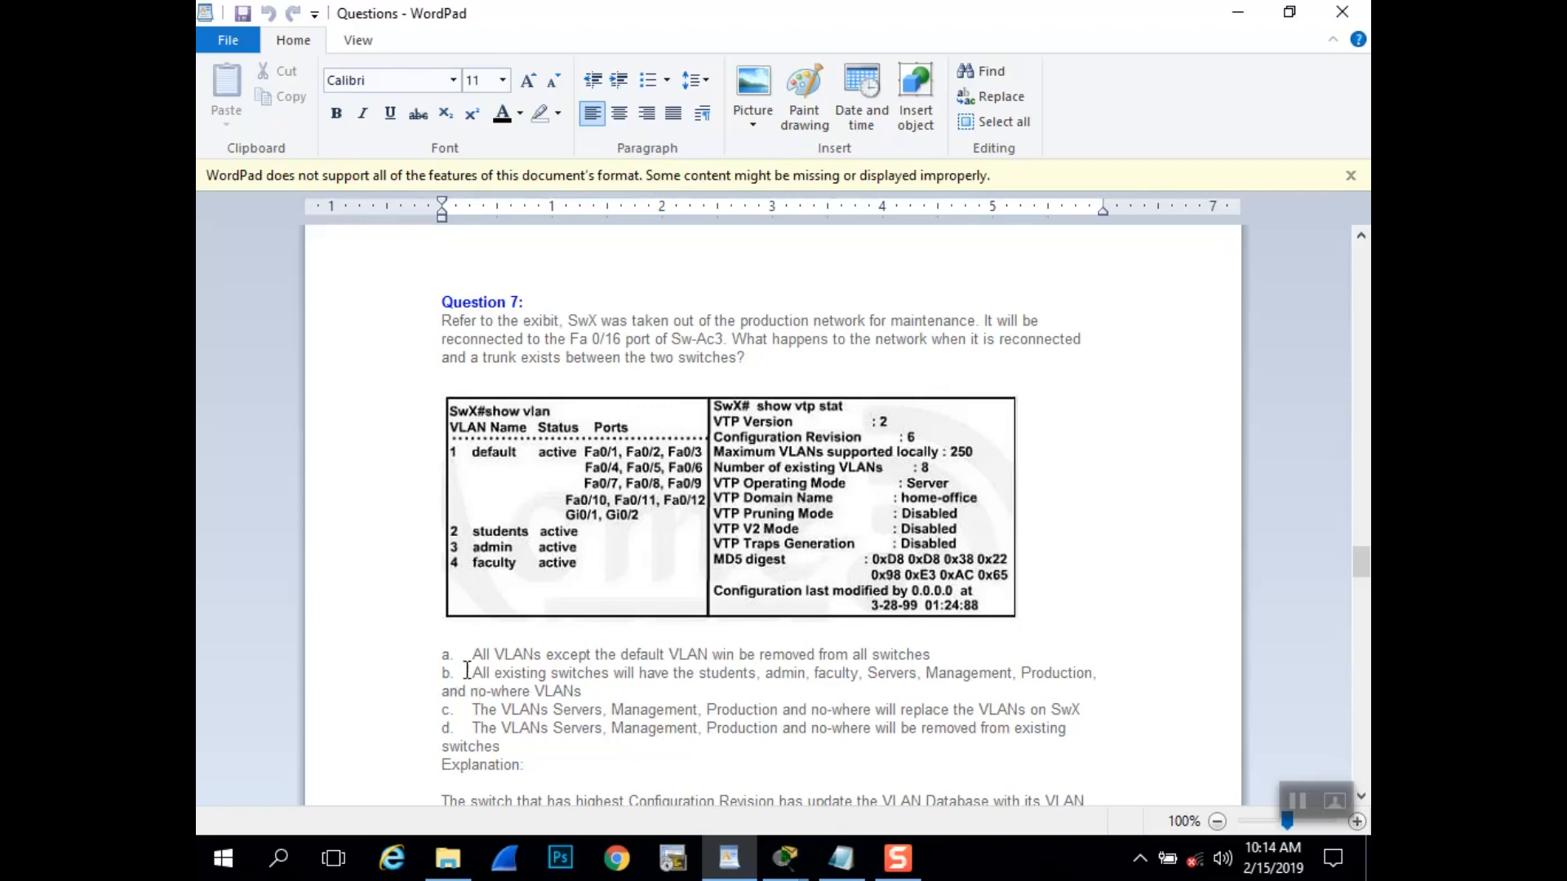
- Highlight Question 7's answer option b and then option d, clearing each highlight after reading it
left_click(598, 695)
left_click_drag(598, 696, 473, 674)
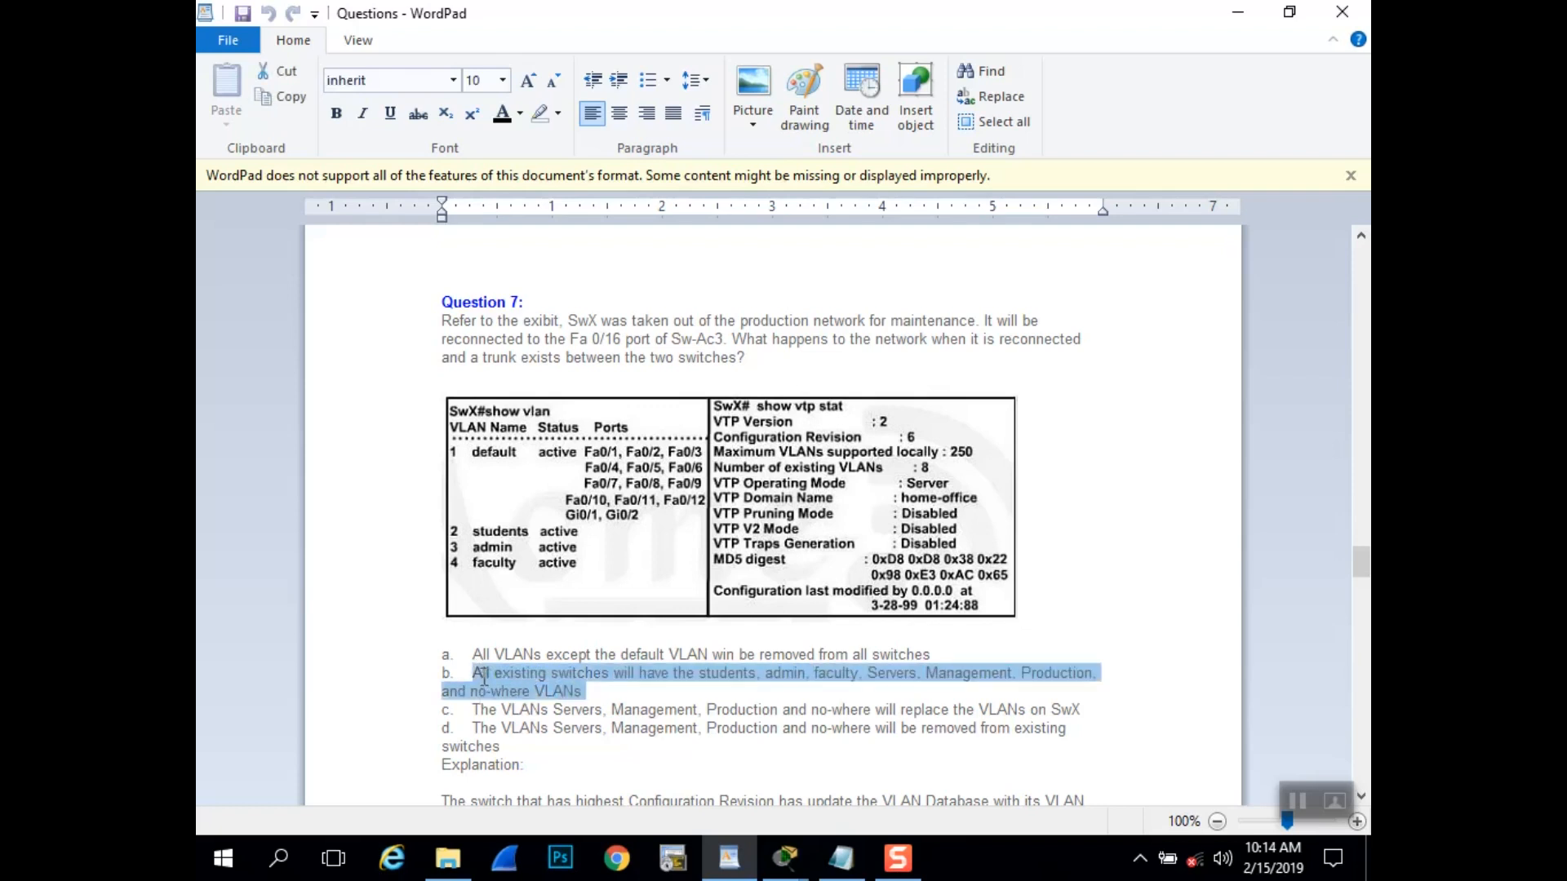
left_click(615, 692)
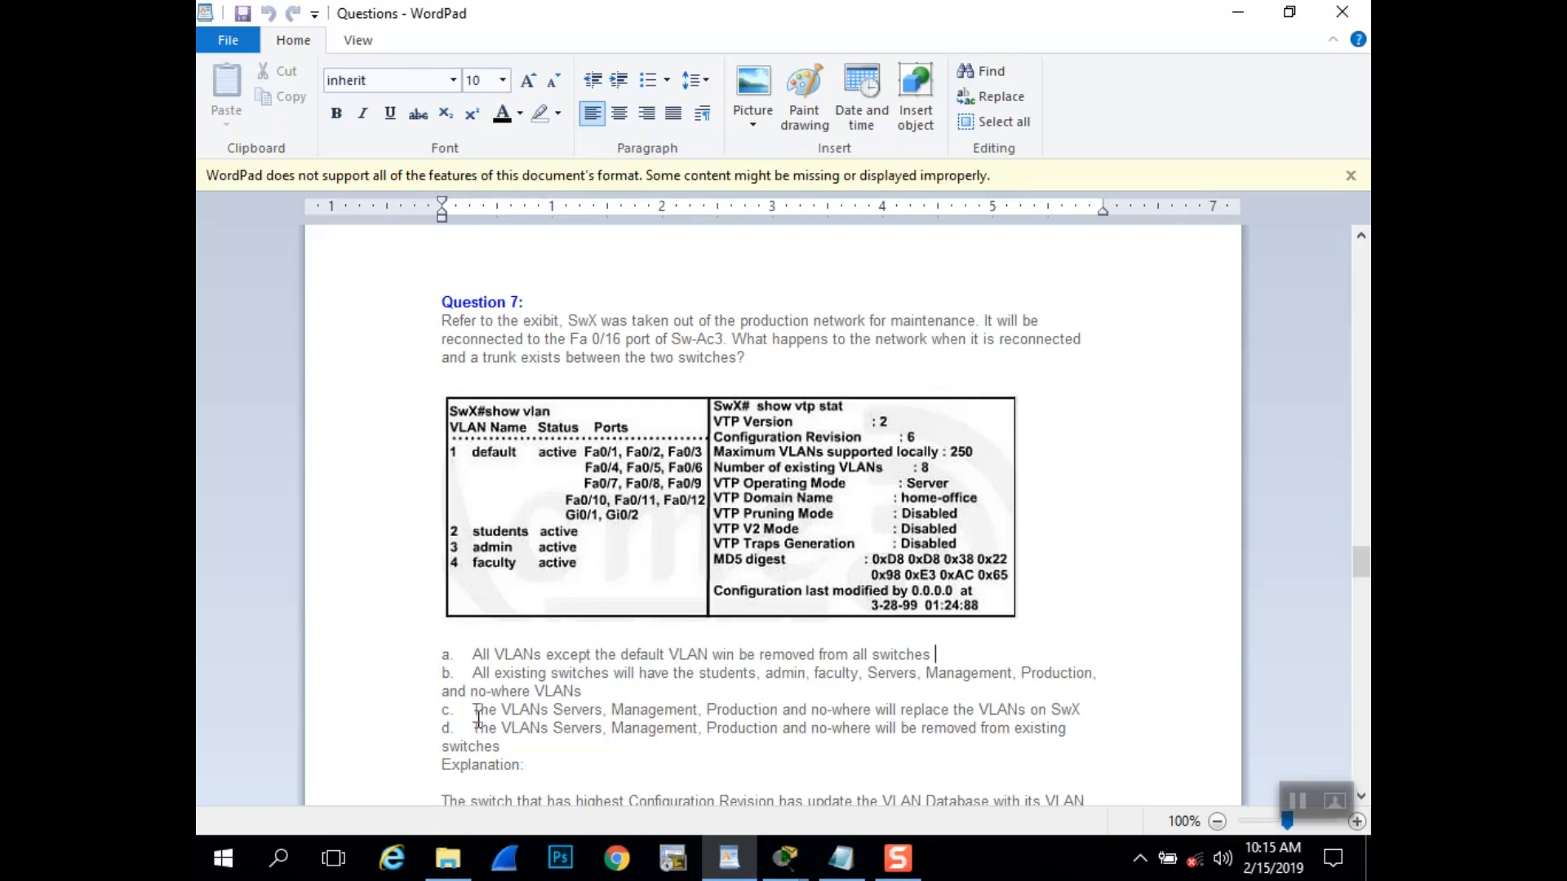
left_click_drag(445, 728, 495, 749)
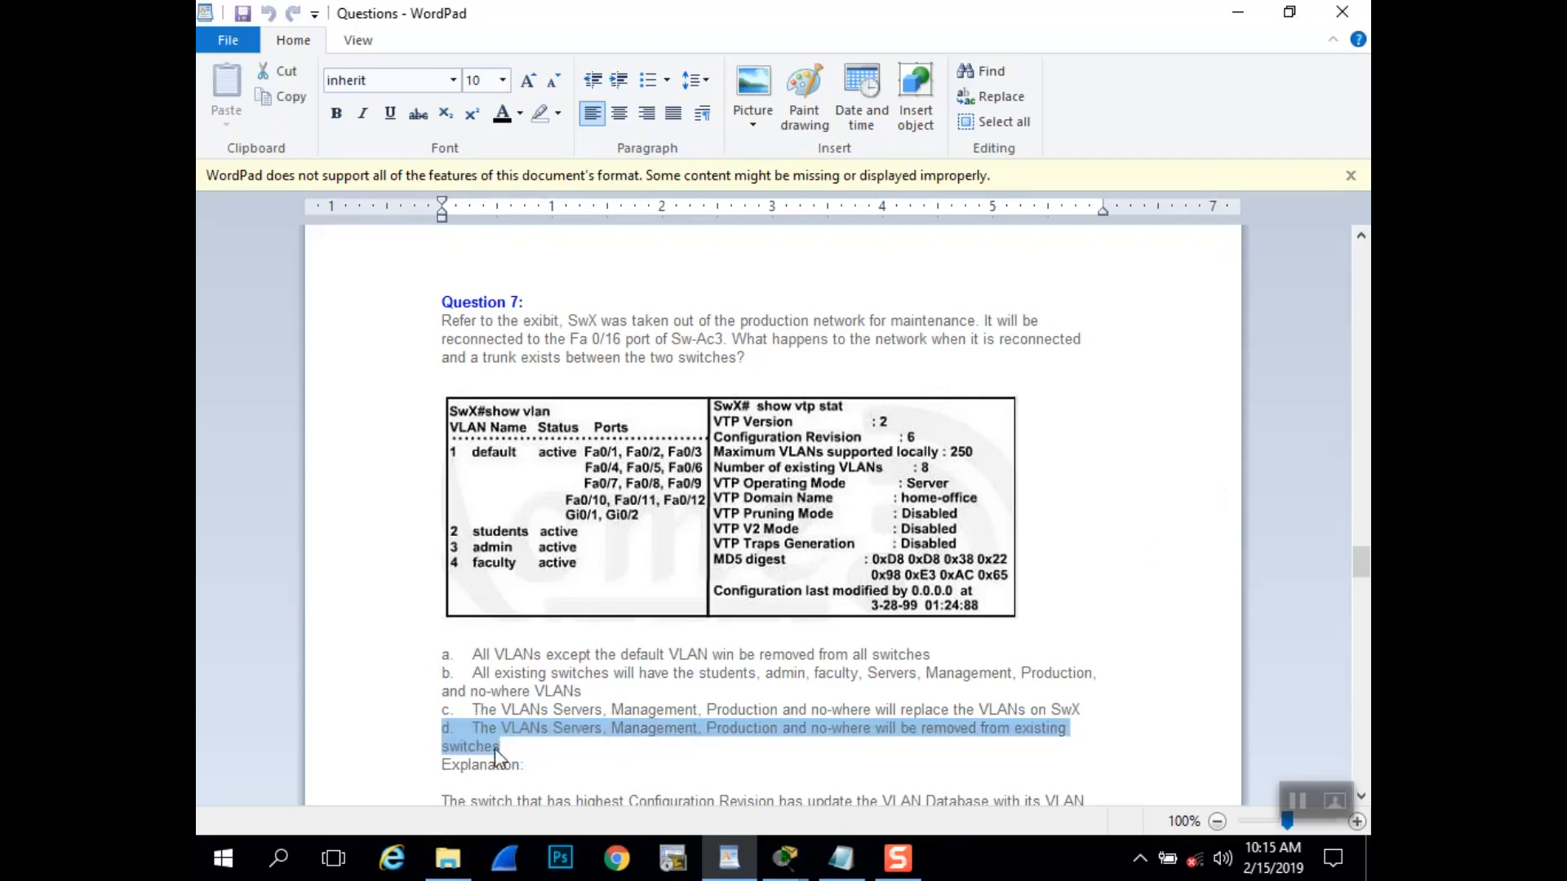
left_click(604, 748)
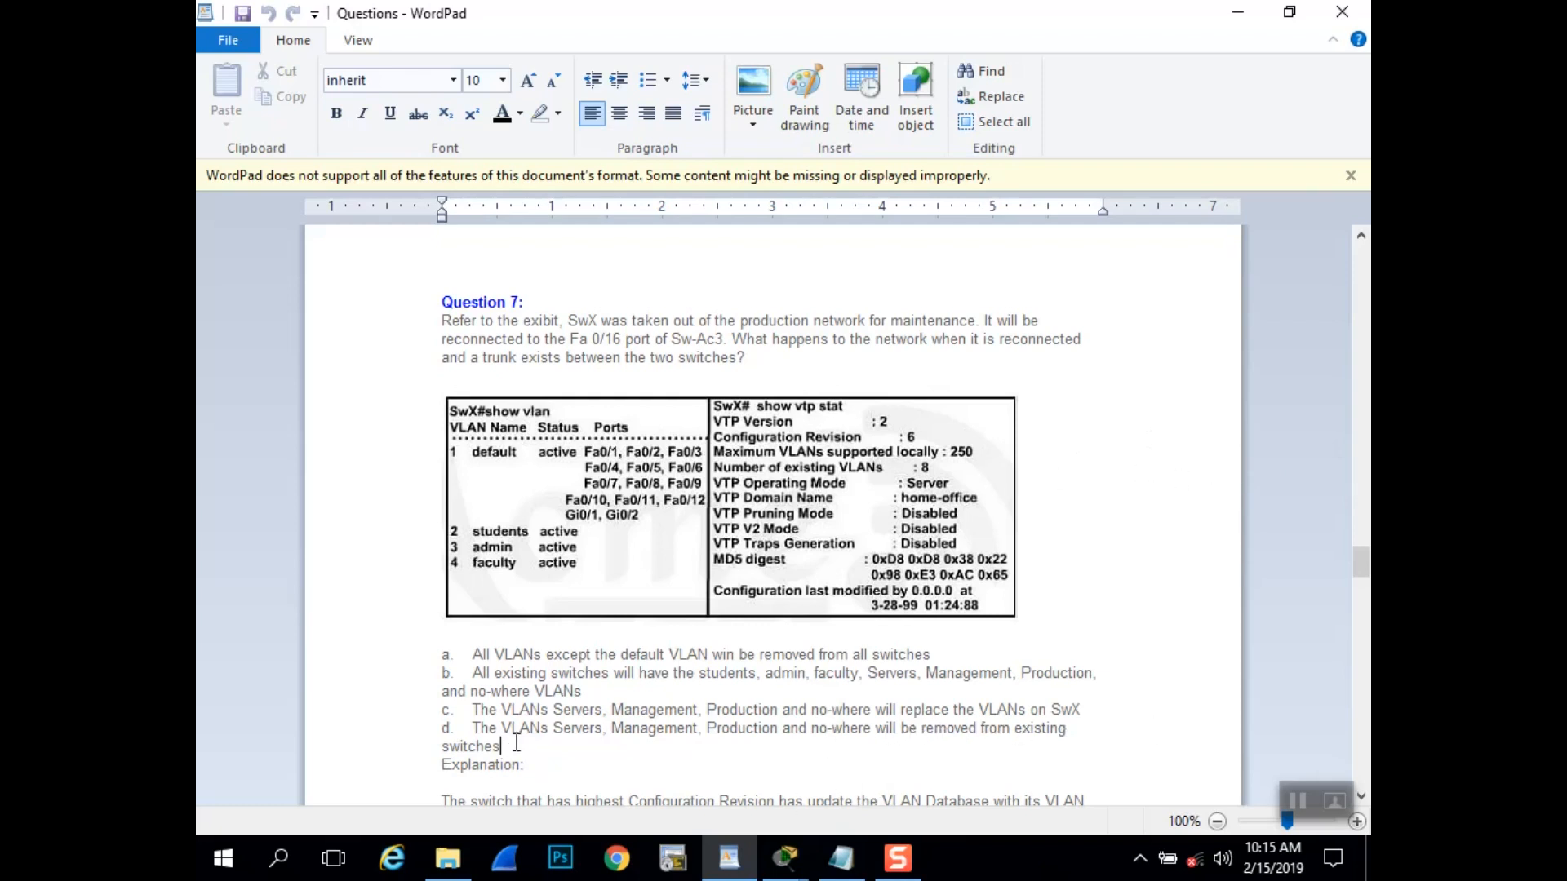
- Read the Question 7 explanation and answer, and continue to Question 8 about the forwarding ports
left_click(1189, 602)
scroll(1187, 606, "down", 2)
scroll(1187, 606, "down", 9)
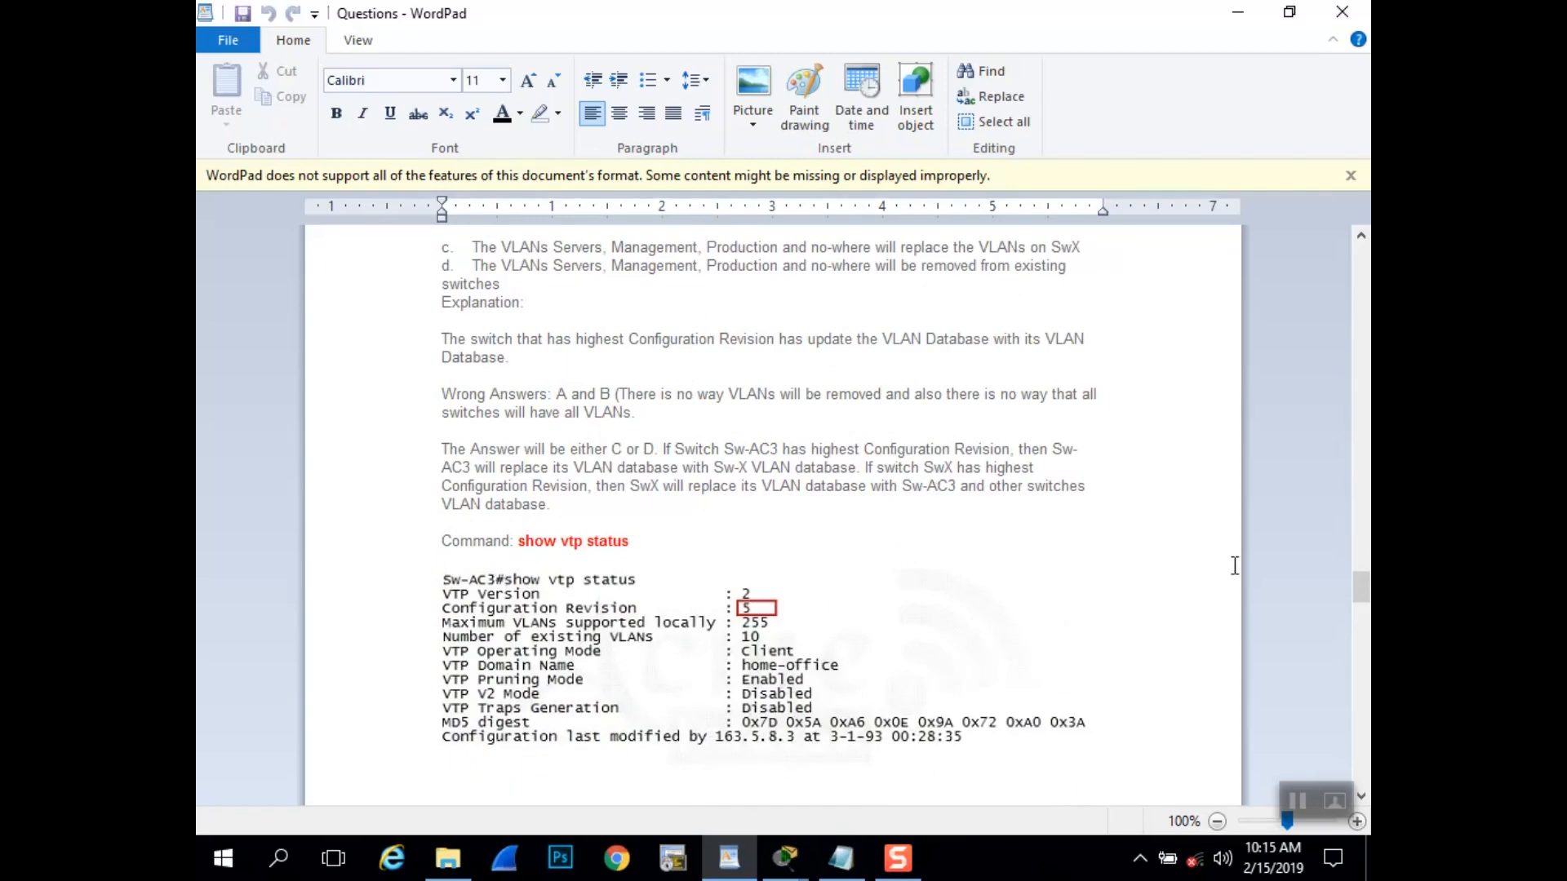
left_click_drag(1361, 588, 1361, 626)
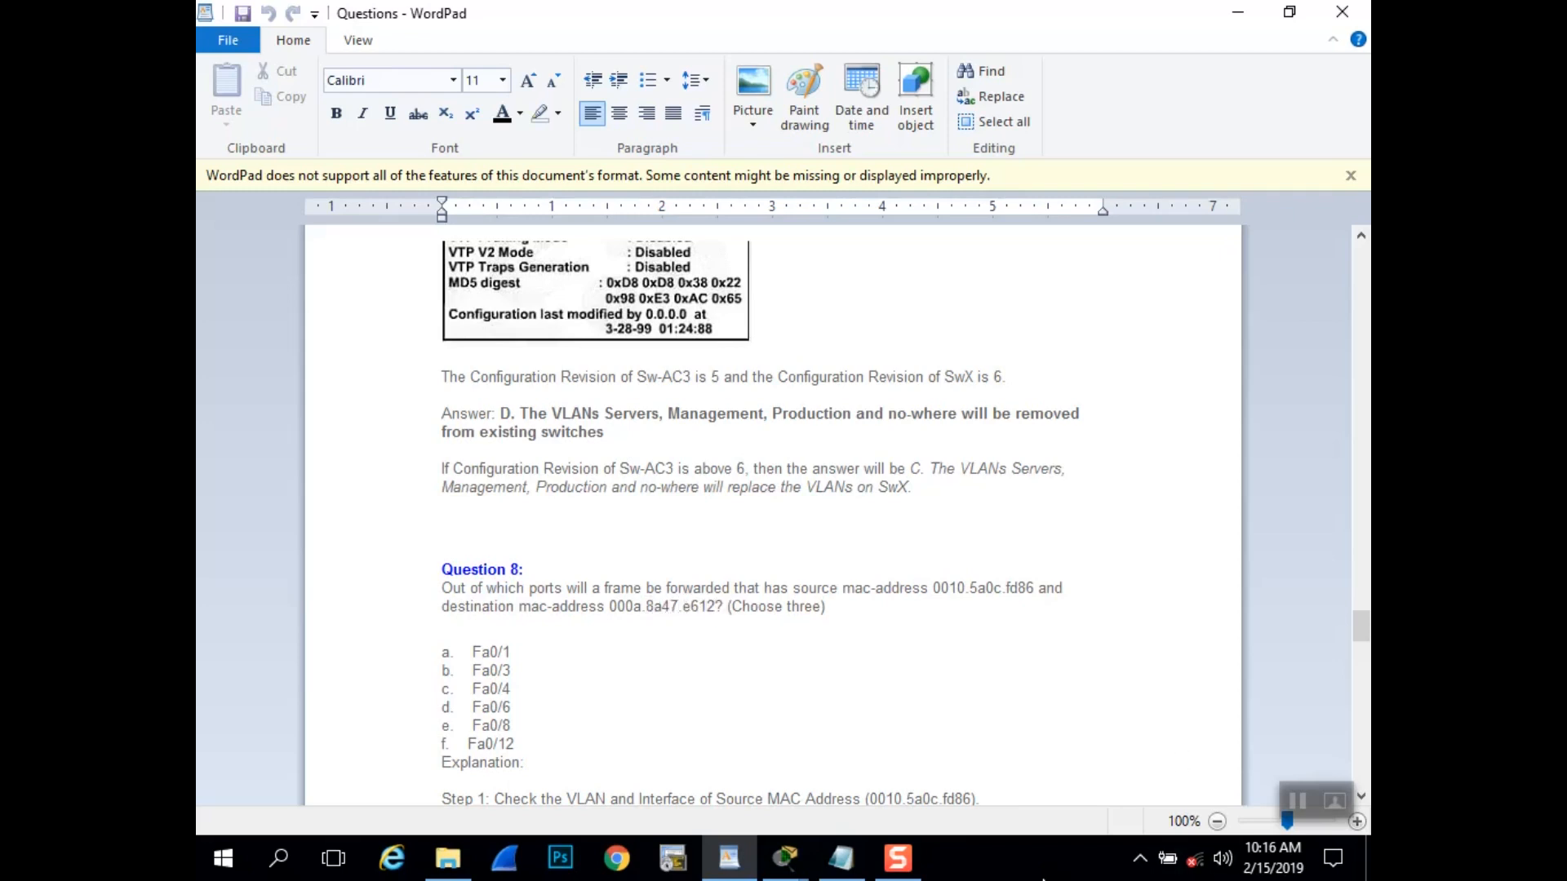
- Switch to Packet Tracer, open the Sw-AC3 command line, and place its window over the Questions document
left_click(782, 859)
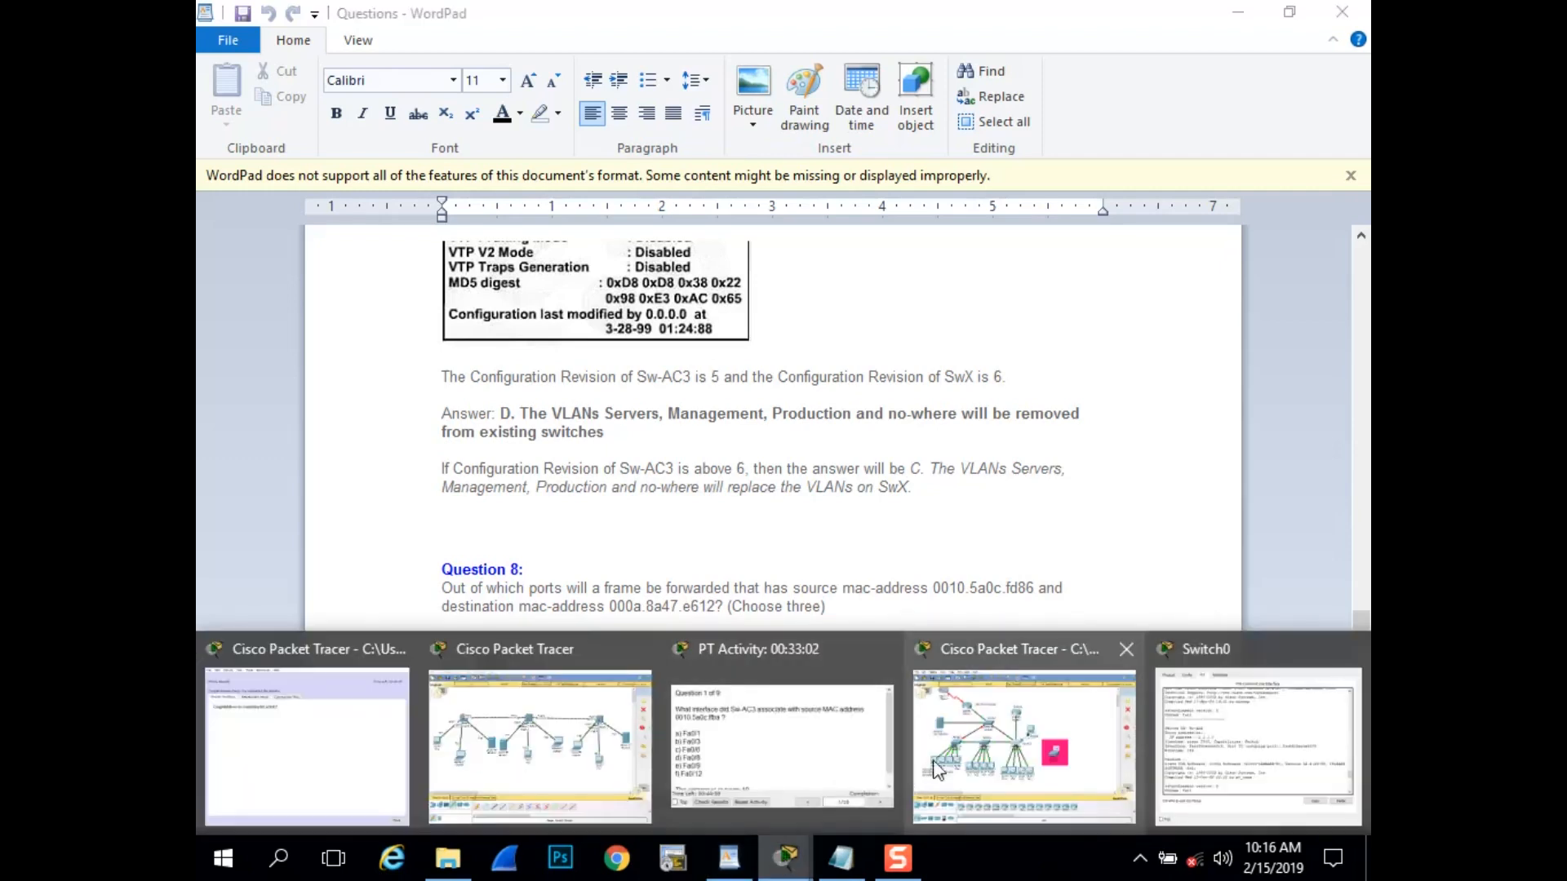
left_click(994, 664)
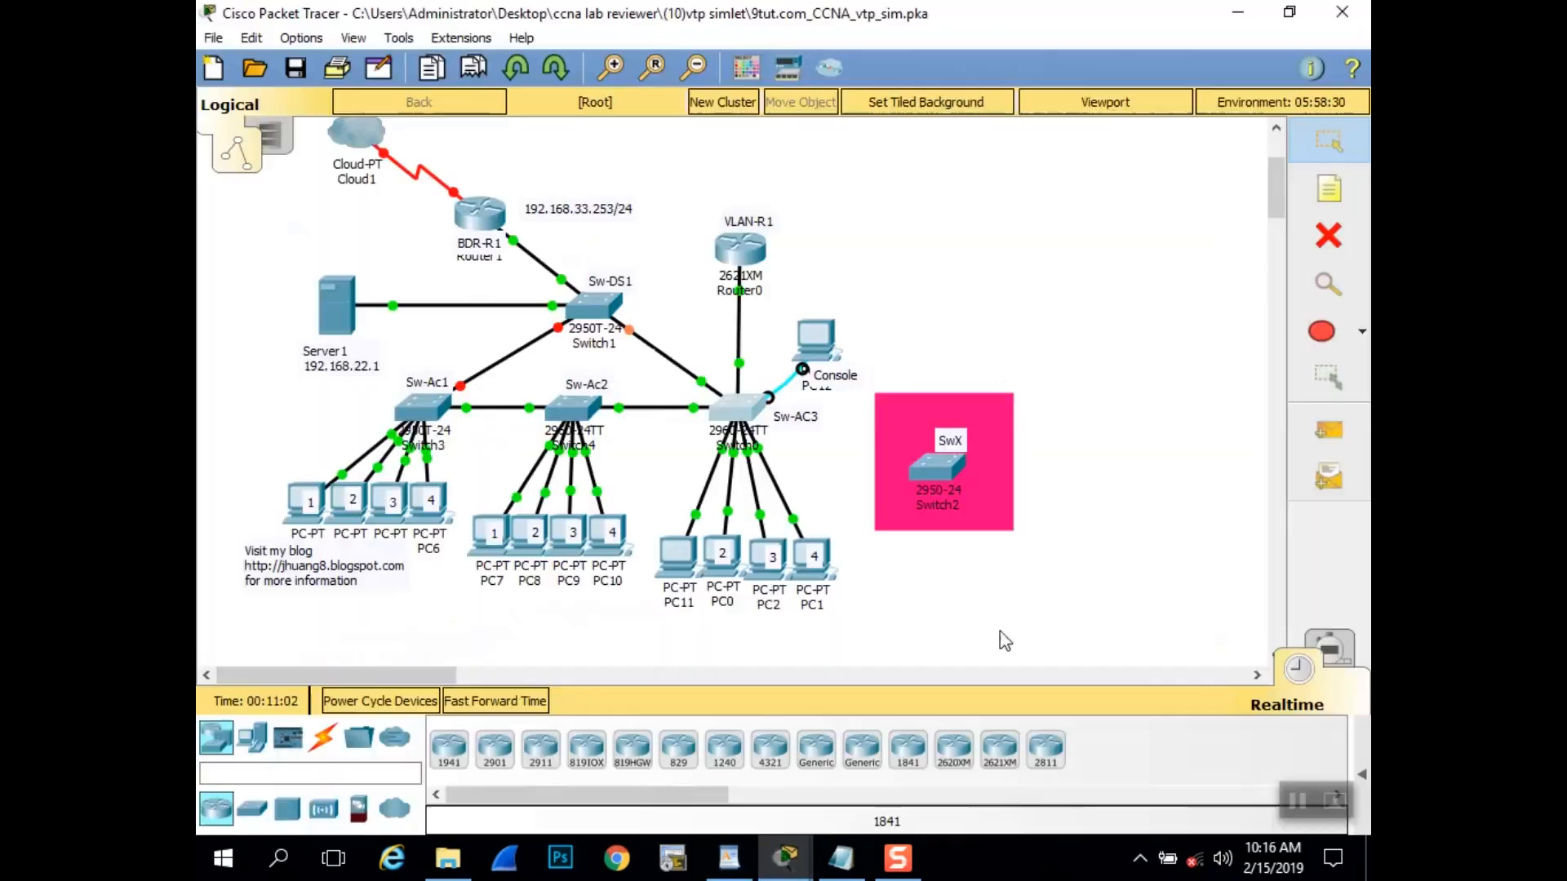
left_click(741, 406)
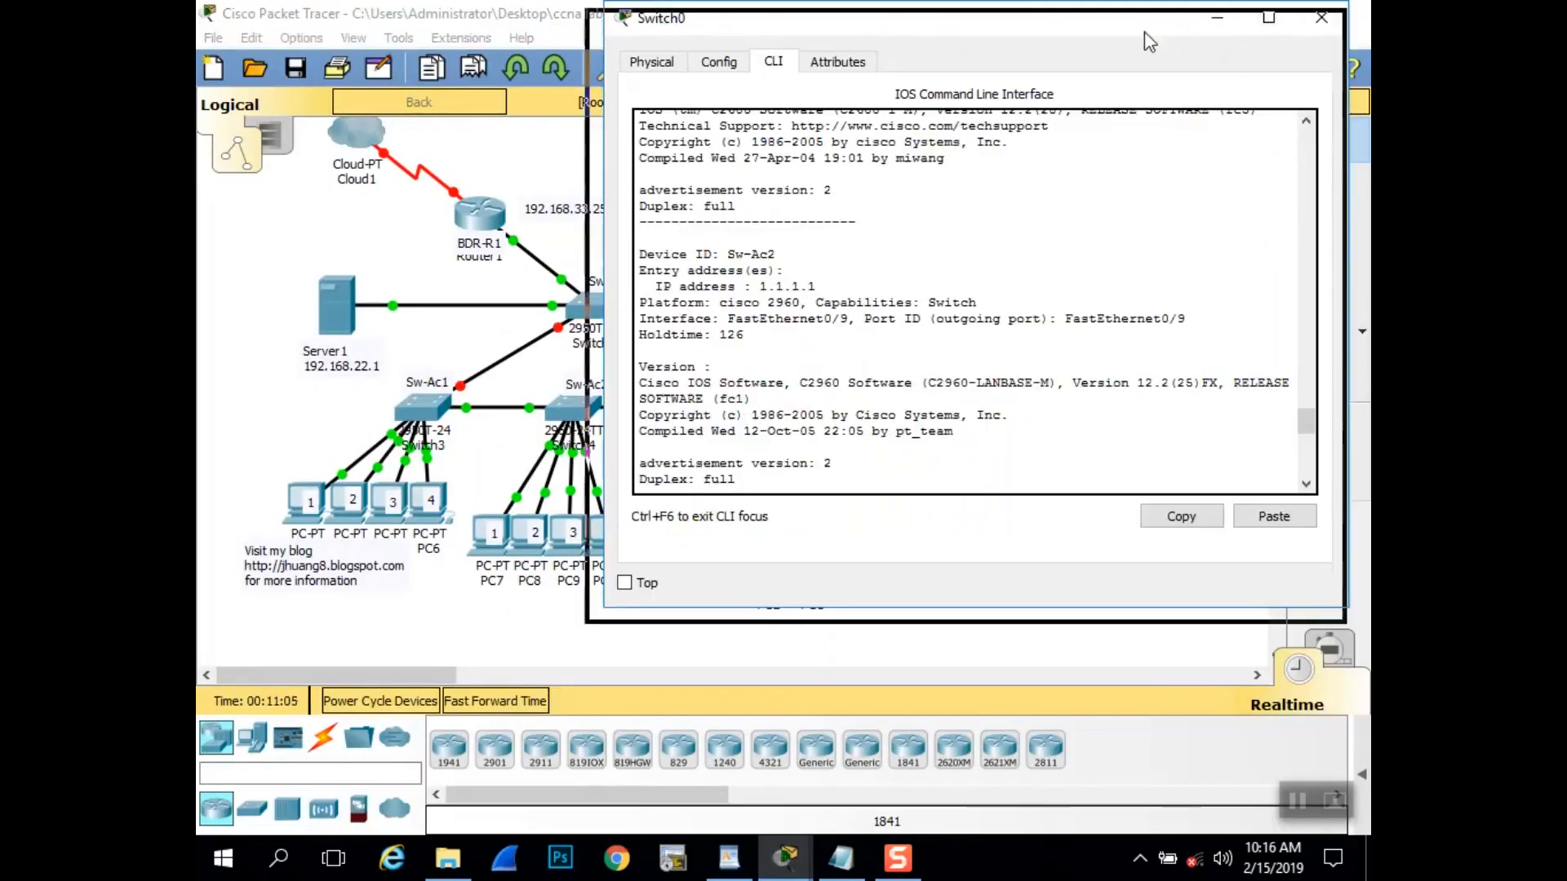
left_click_drag(1144, 31, 1127, 46)
left_click(1232, 15)
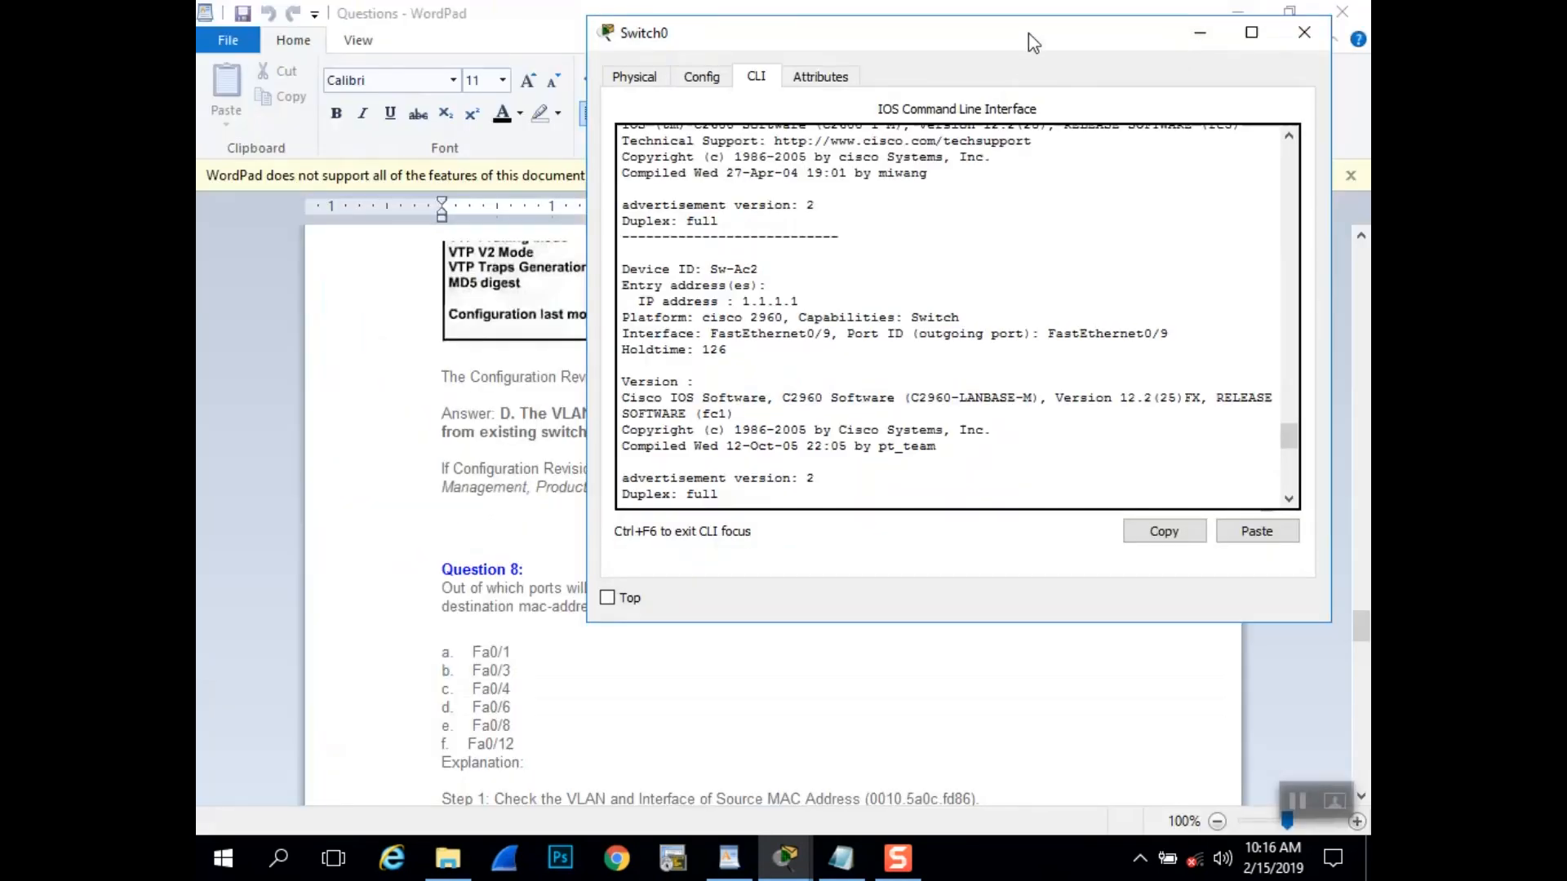
left_click_drag(1028, 32, 1034, 74)
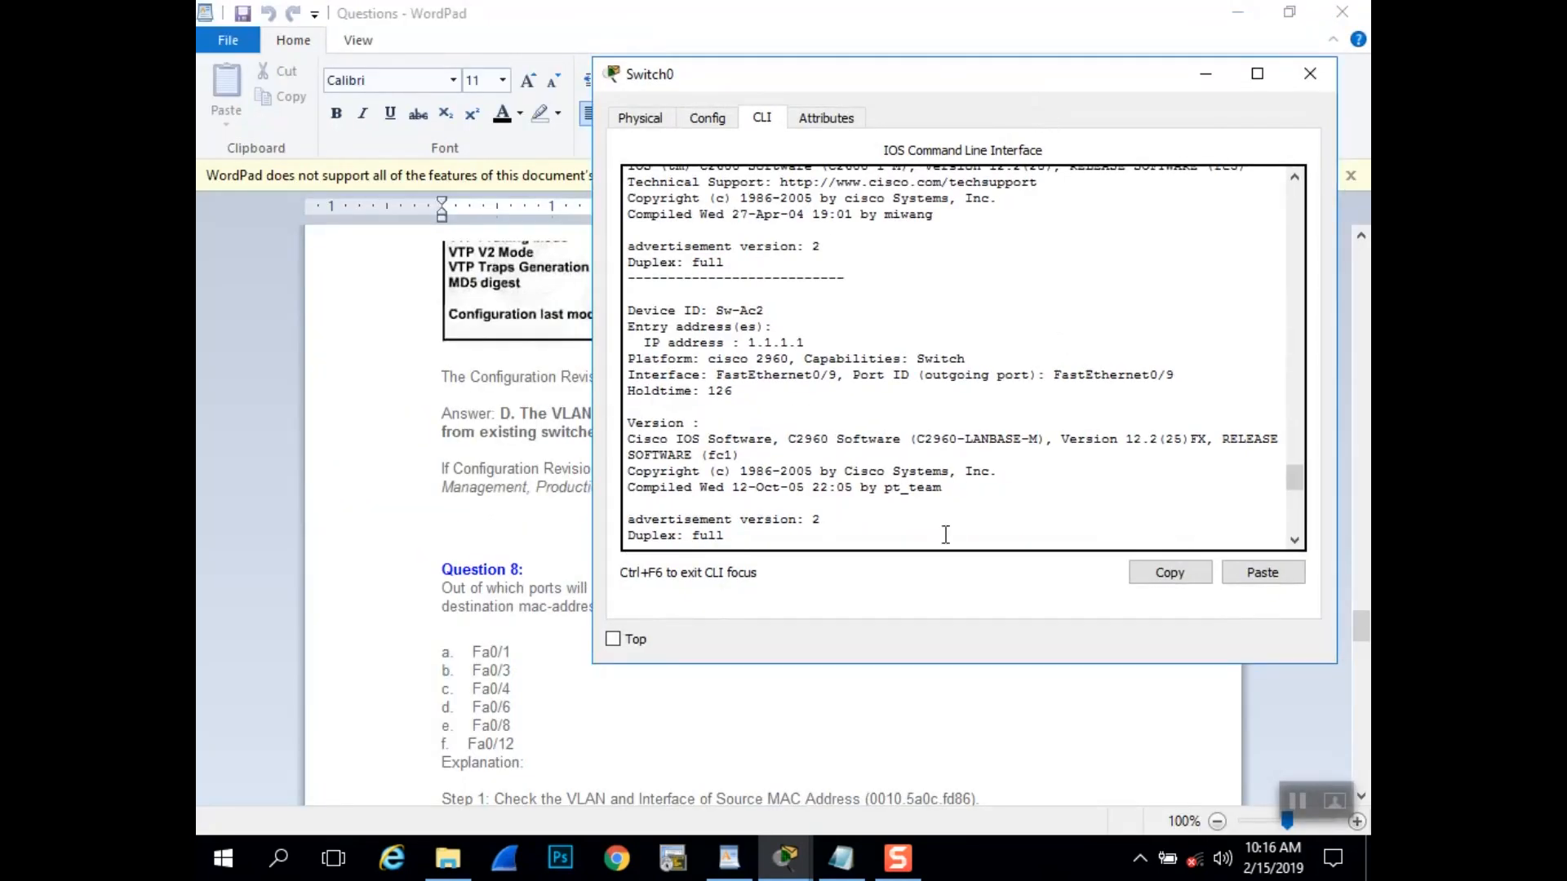
- Page past the remaining neighbor output to the Sw-Ac3 prompt and run show mac address-table
key("Return")
key("Return")
key("Return")
key("Return")
key("Return")
key("Return")
key("Return")
key("Return")
key("Return")
key("Return")
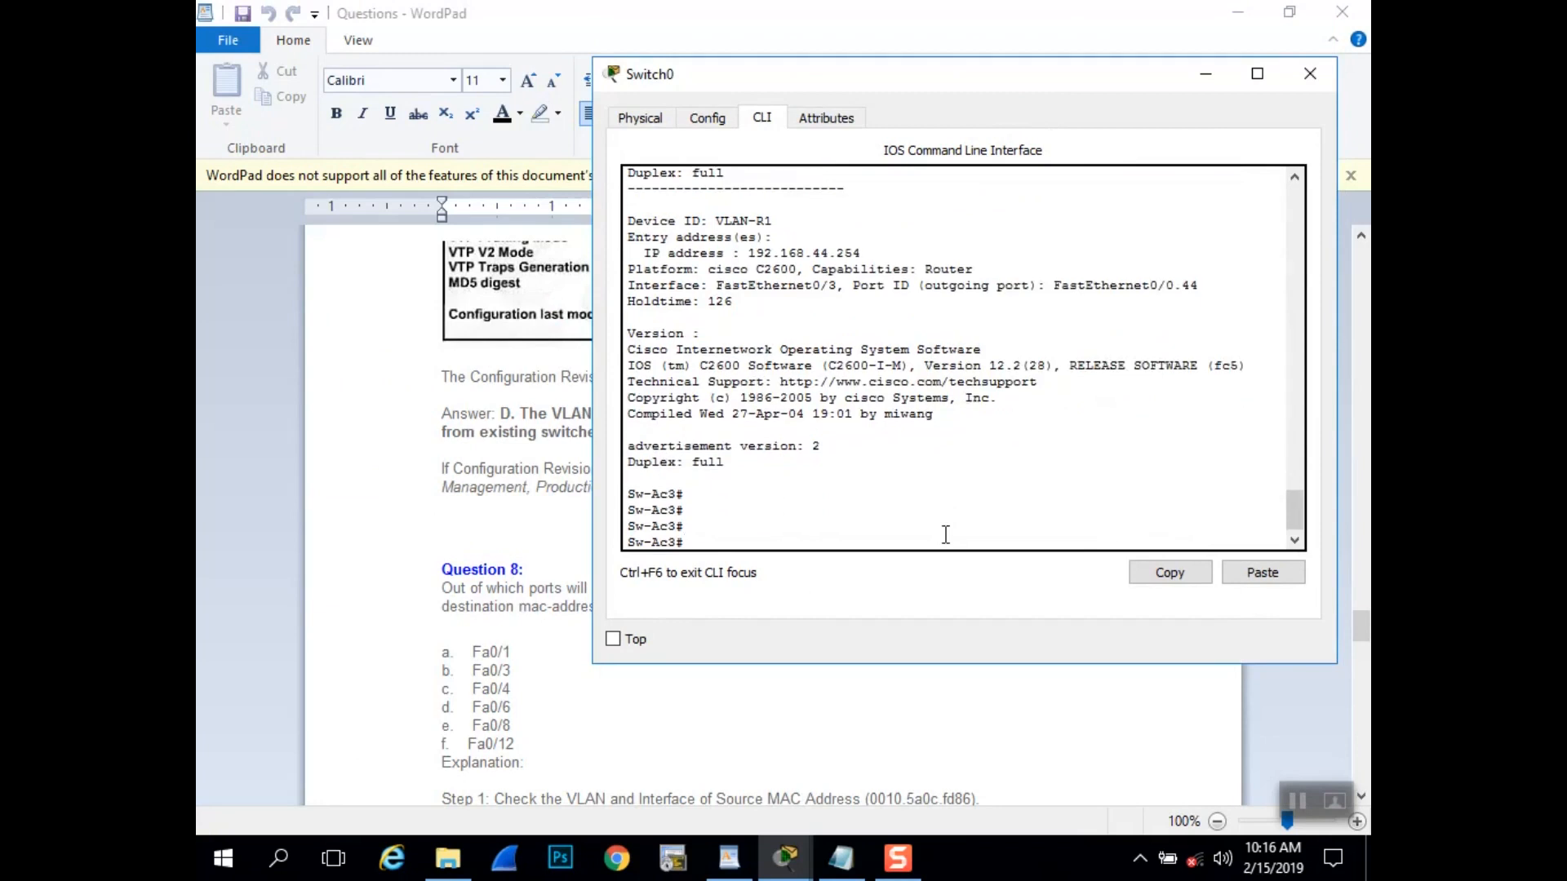
key("Return")
key("Return")
type("show mac")
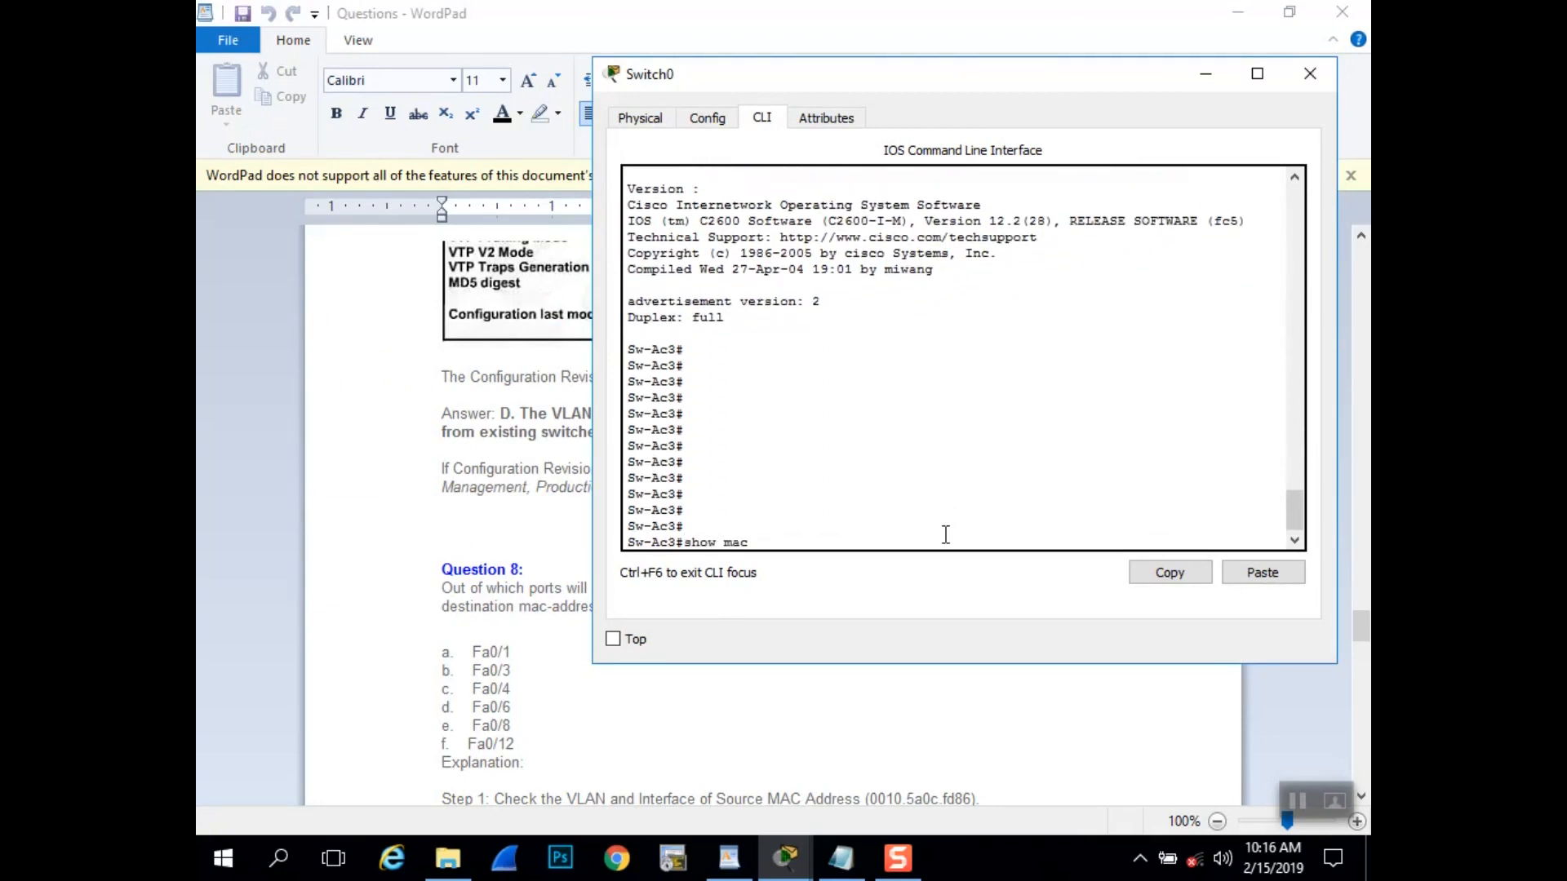
type("-address-tabl")
type("e")
key("Return")
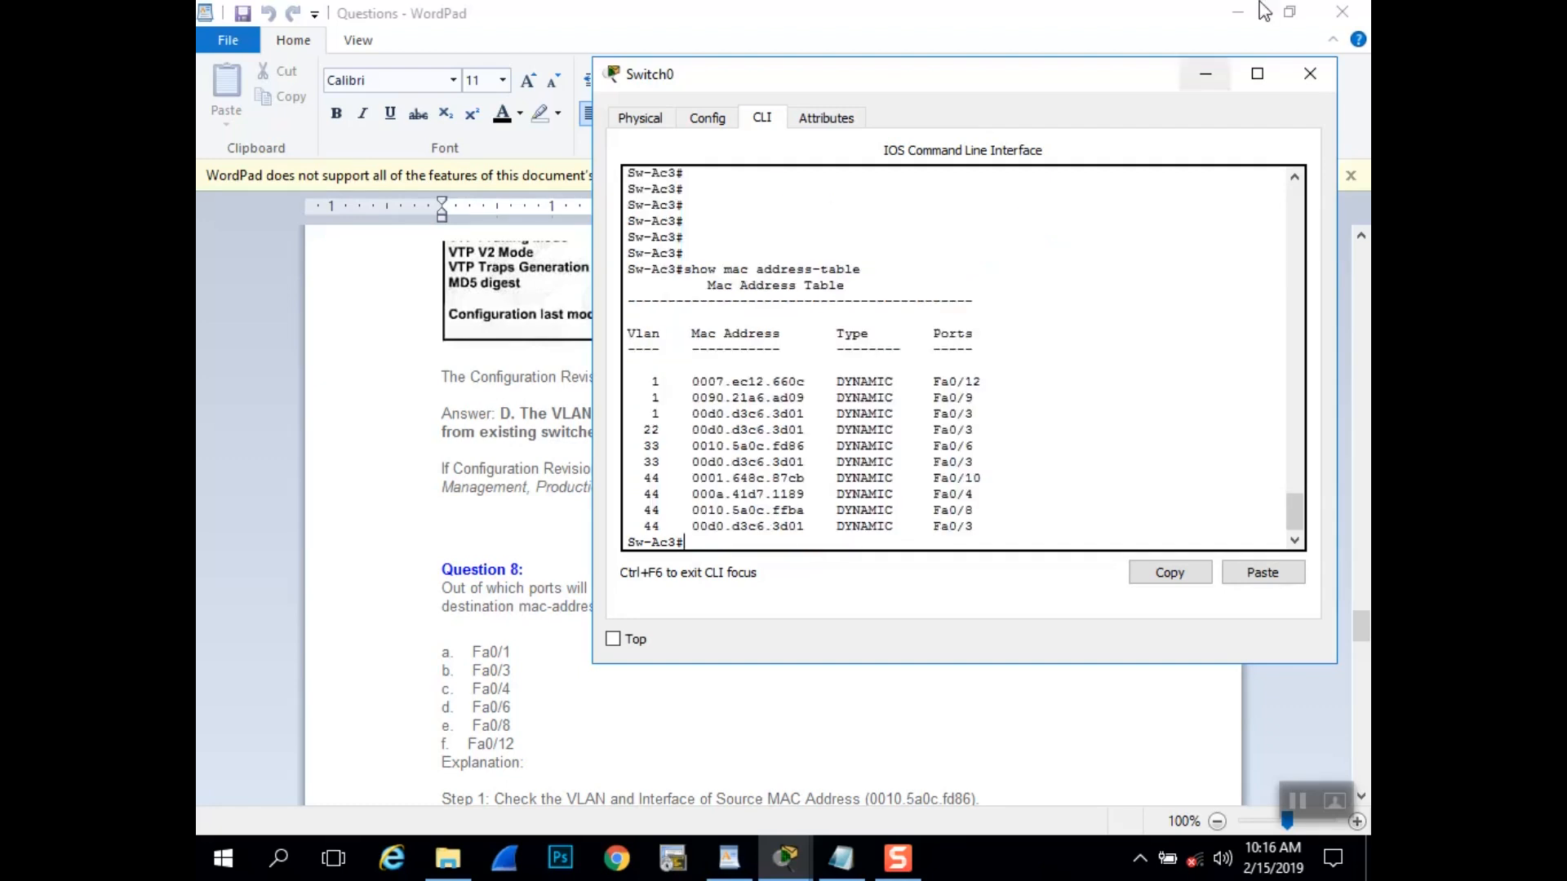
- Reposition the Switch0 window to compare with Question 8, highlight the 0010.5a0c.fd86 row in the MAC table, and clear the highlight
left_click_drag(1075, 83, 614, 79)
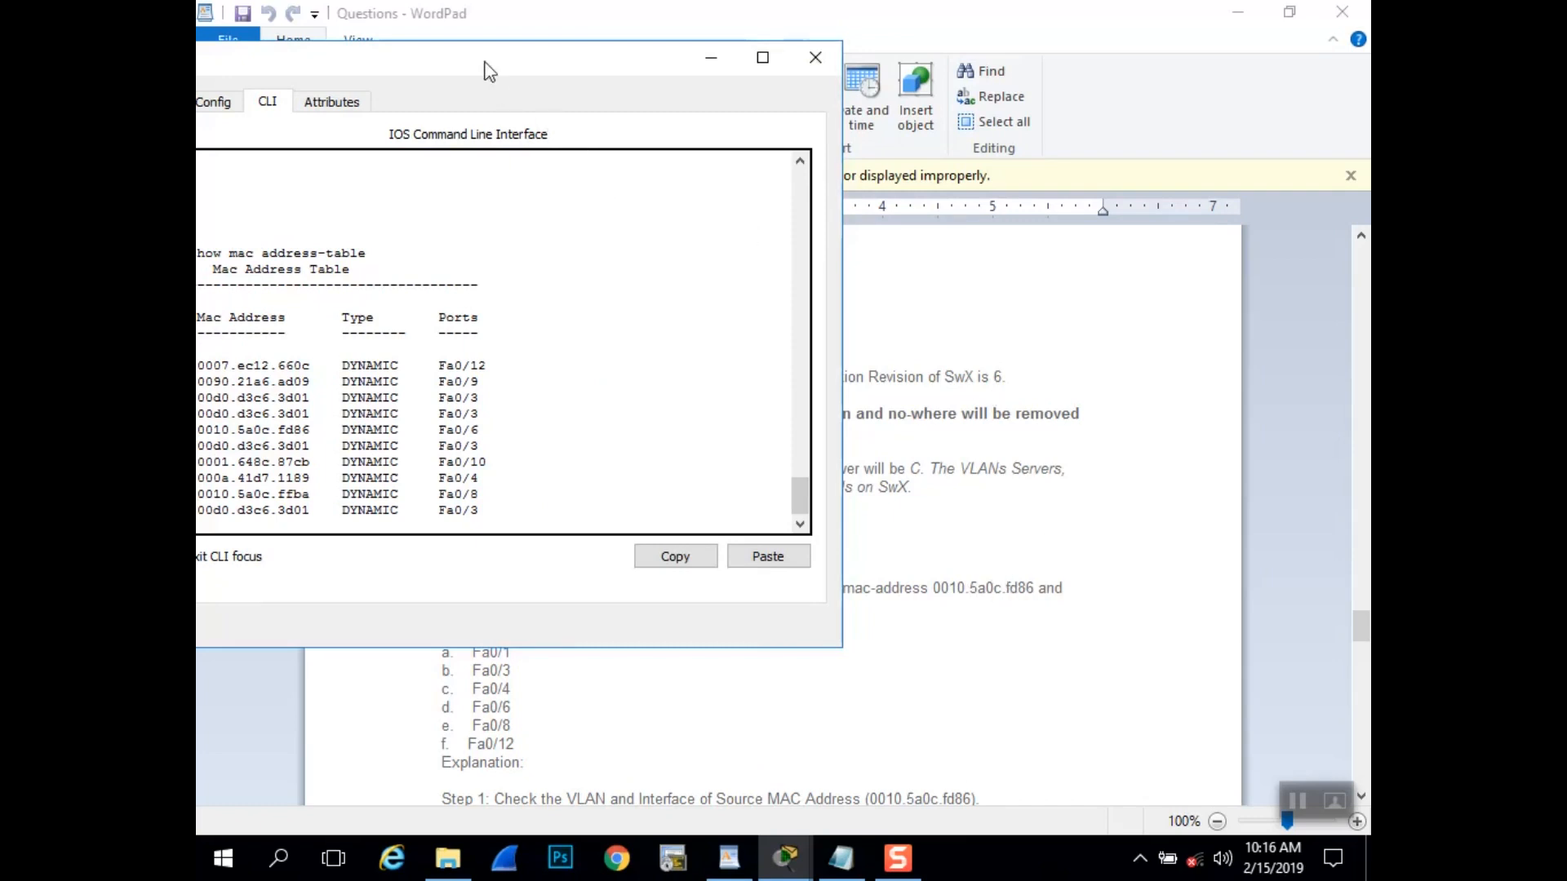
left_click_drag(490, 71, 912, 57)
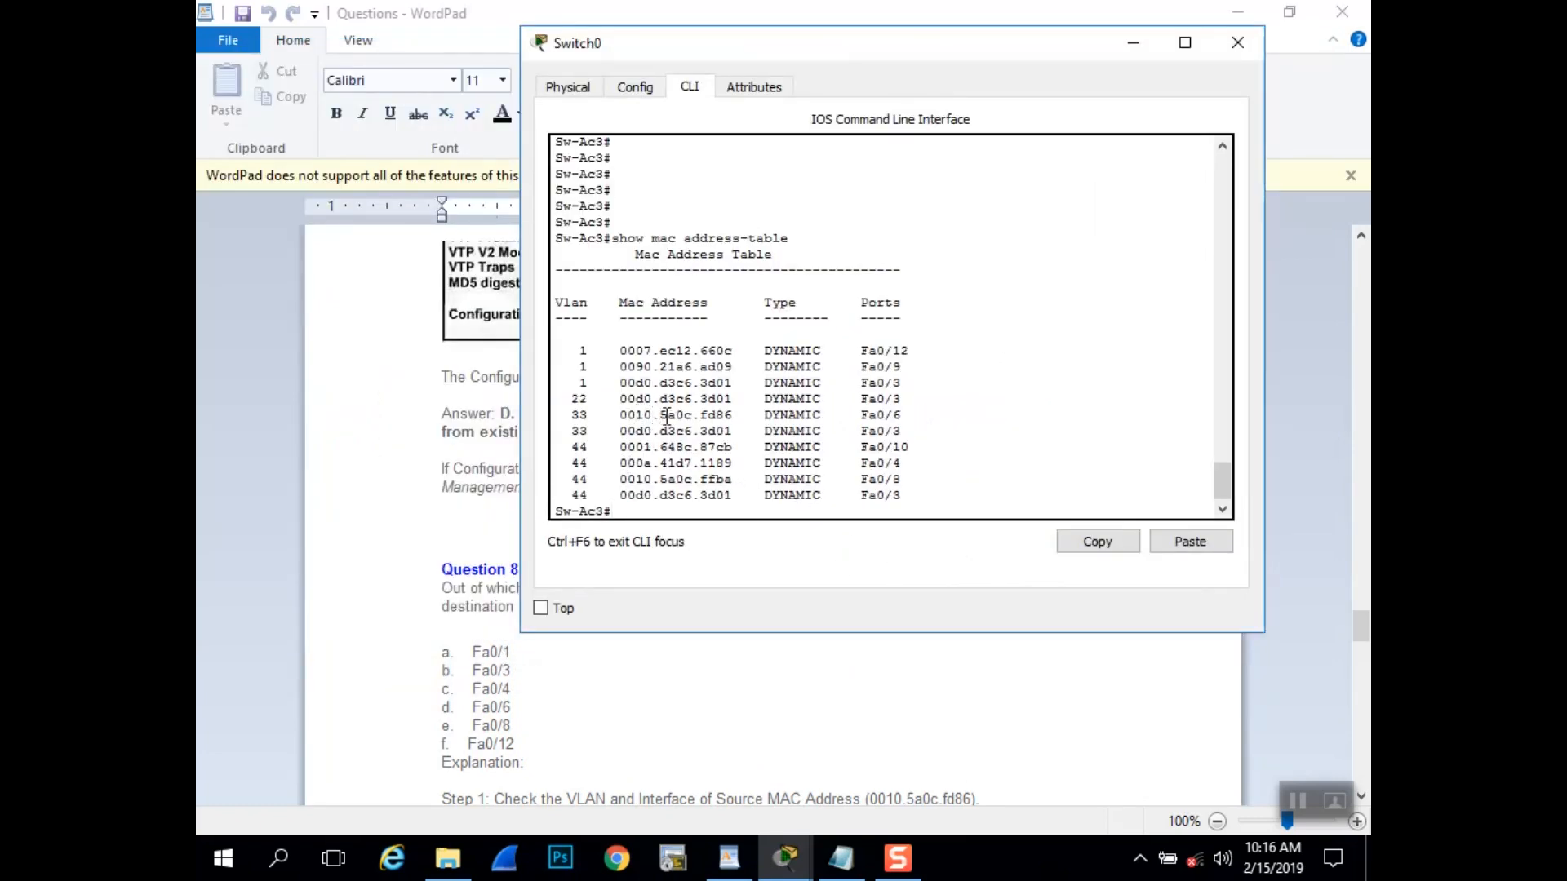
mouse_move(892, 51)
left_mouse_down()
mouse_move(588, 46)
mouse_move(898, 54)
left_mouse_up()
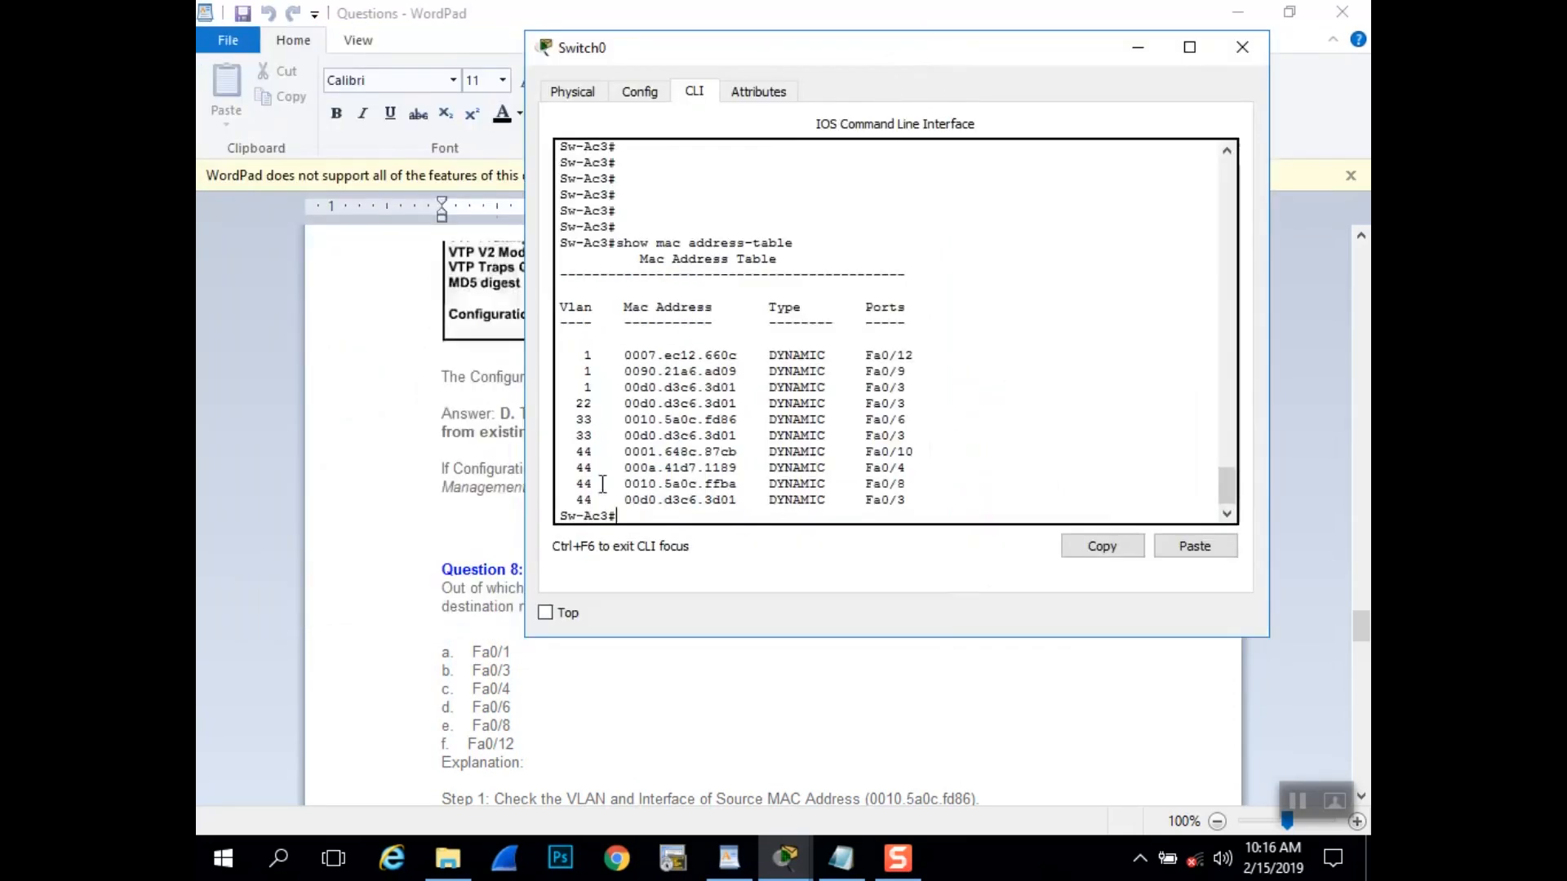
left_click_drag(903, 427, 569, 412)
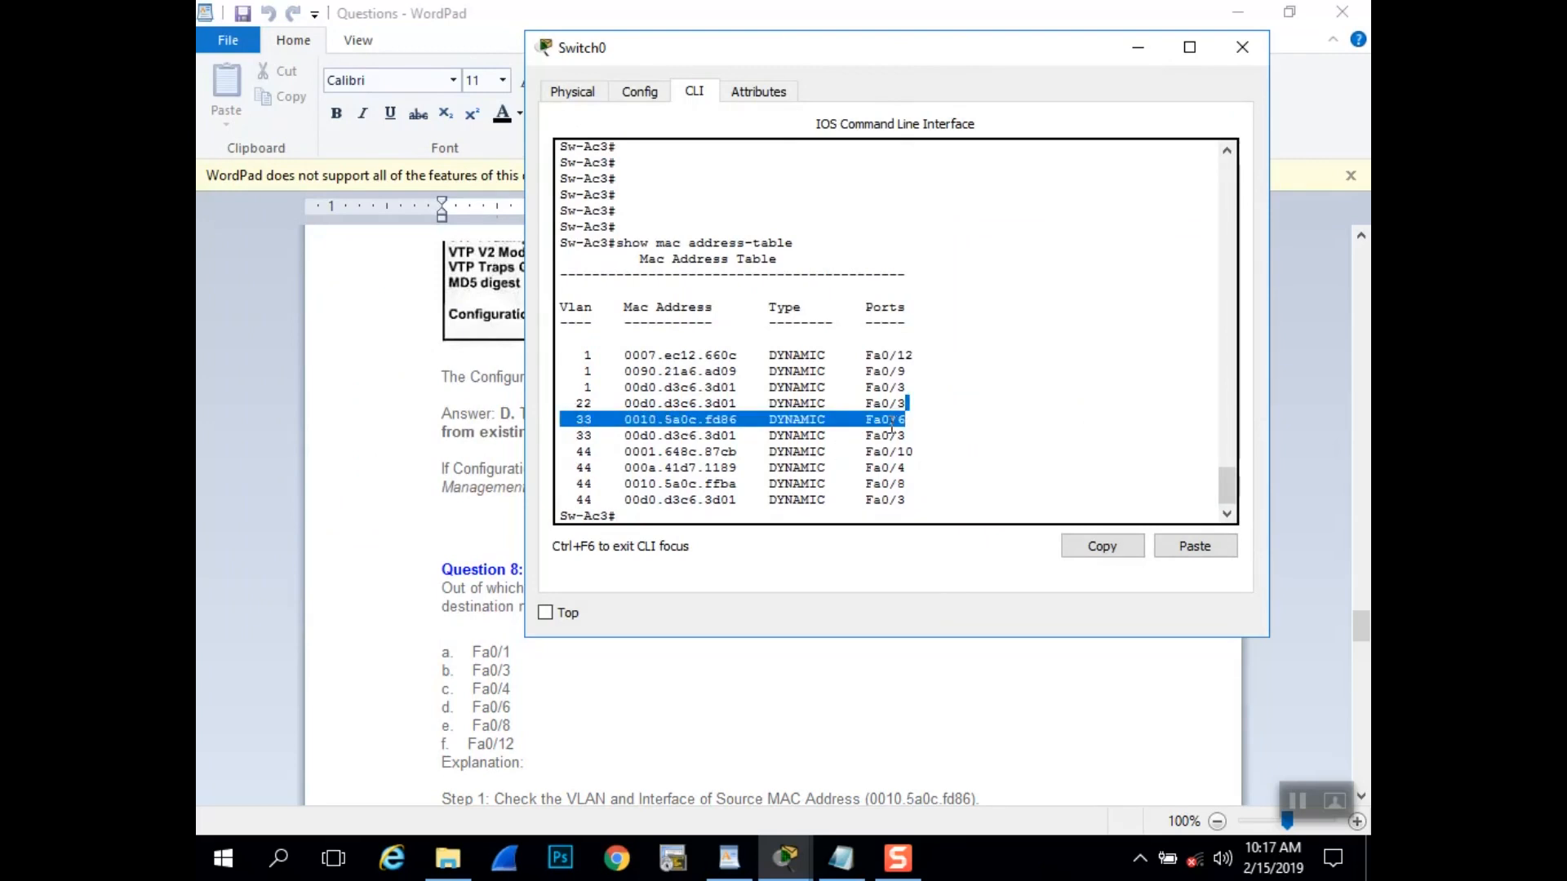
left_click(851, 520)
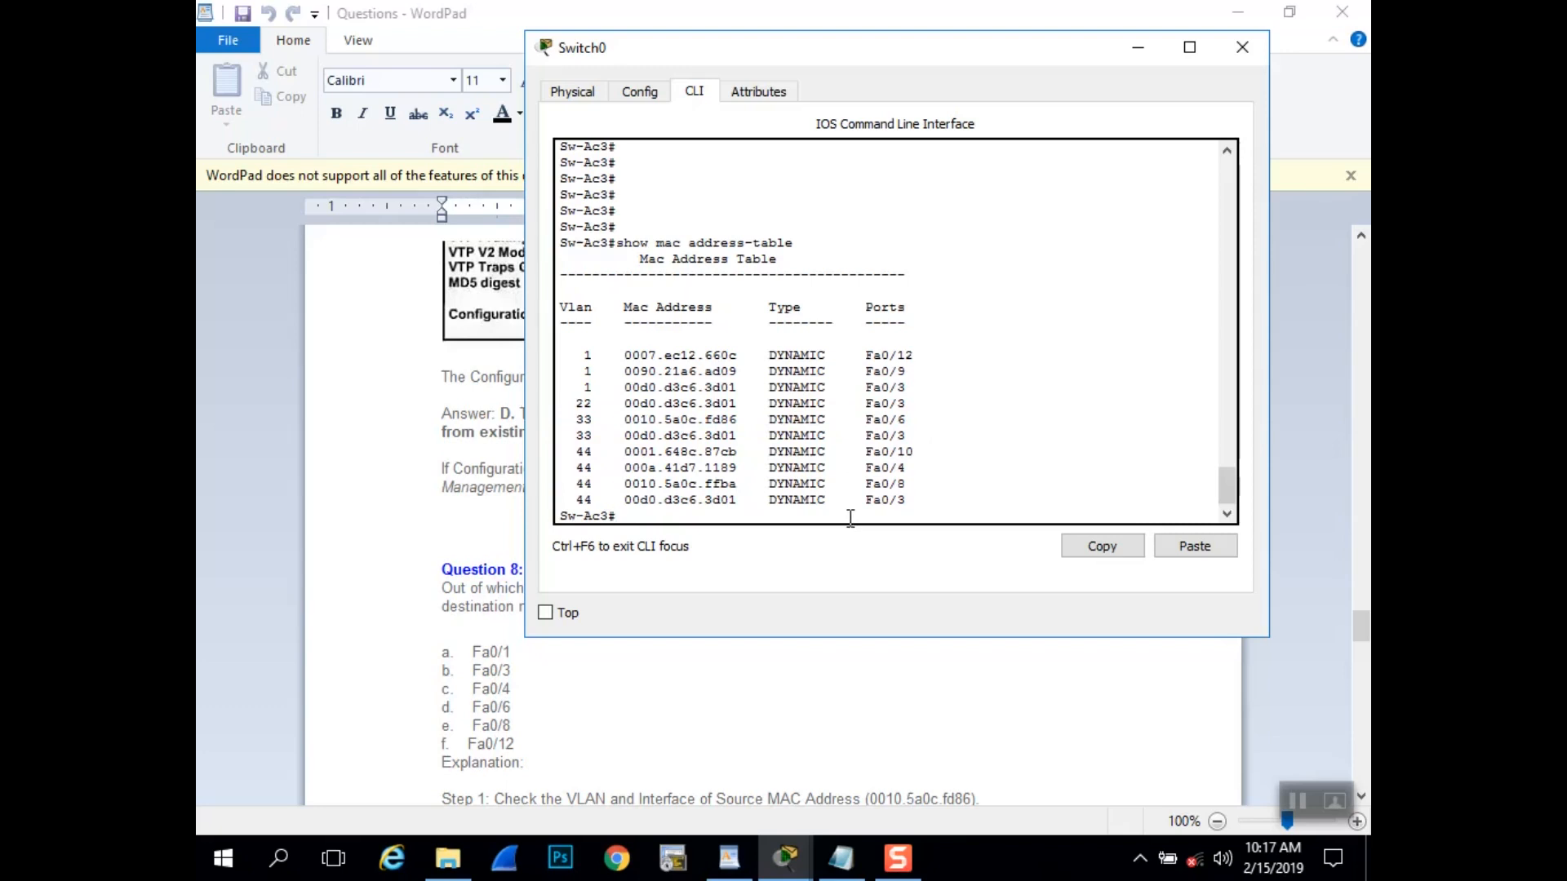
- Run show vlan brief on Sw-Ac3 and highlight the ports of VLAN 33 Management
key("Return")
key("Return")
key("Return")
type("show v")
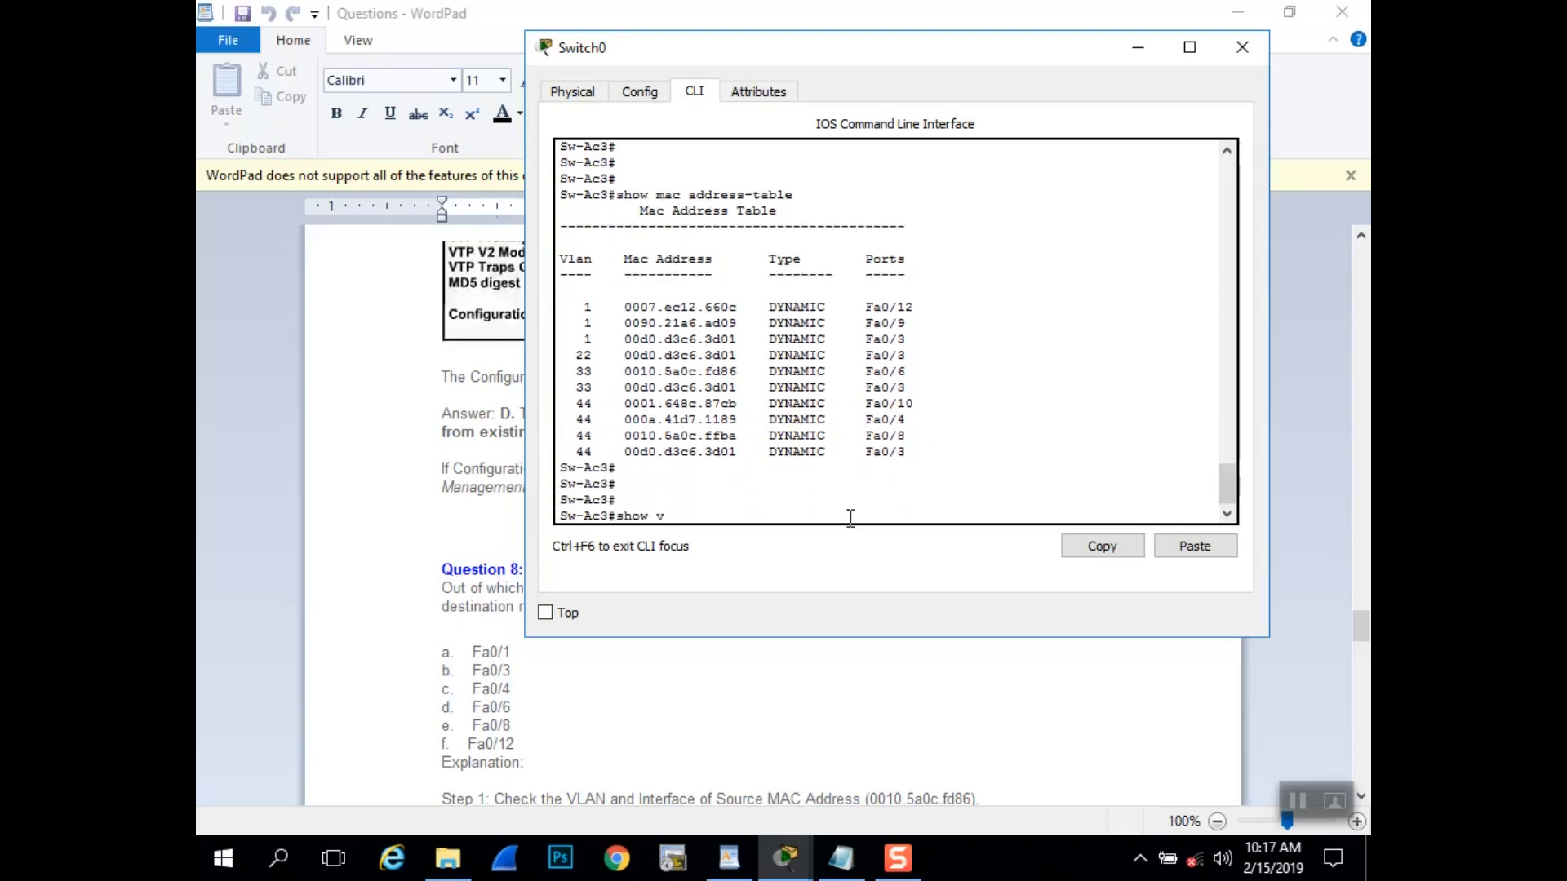
type("lan brief")
key("Return")
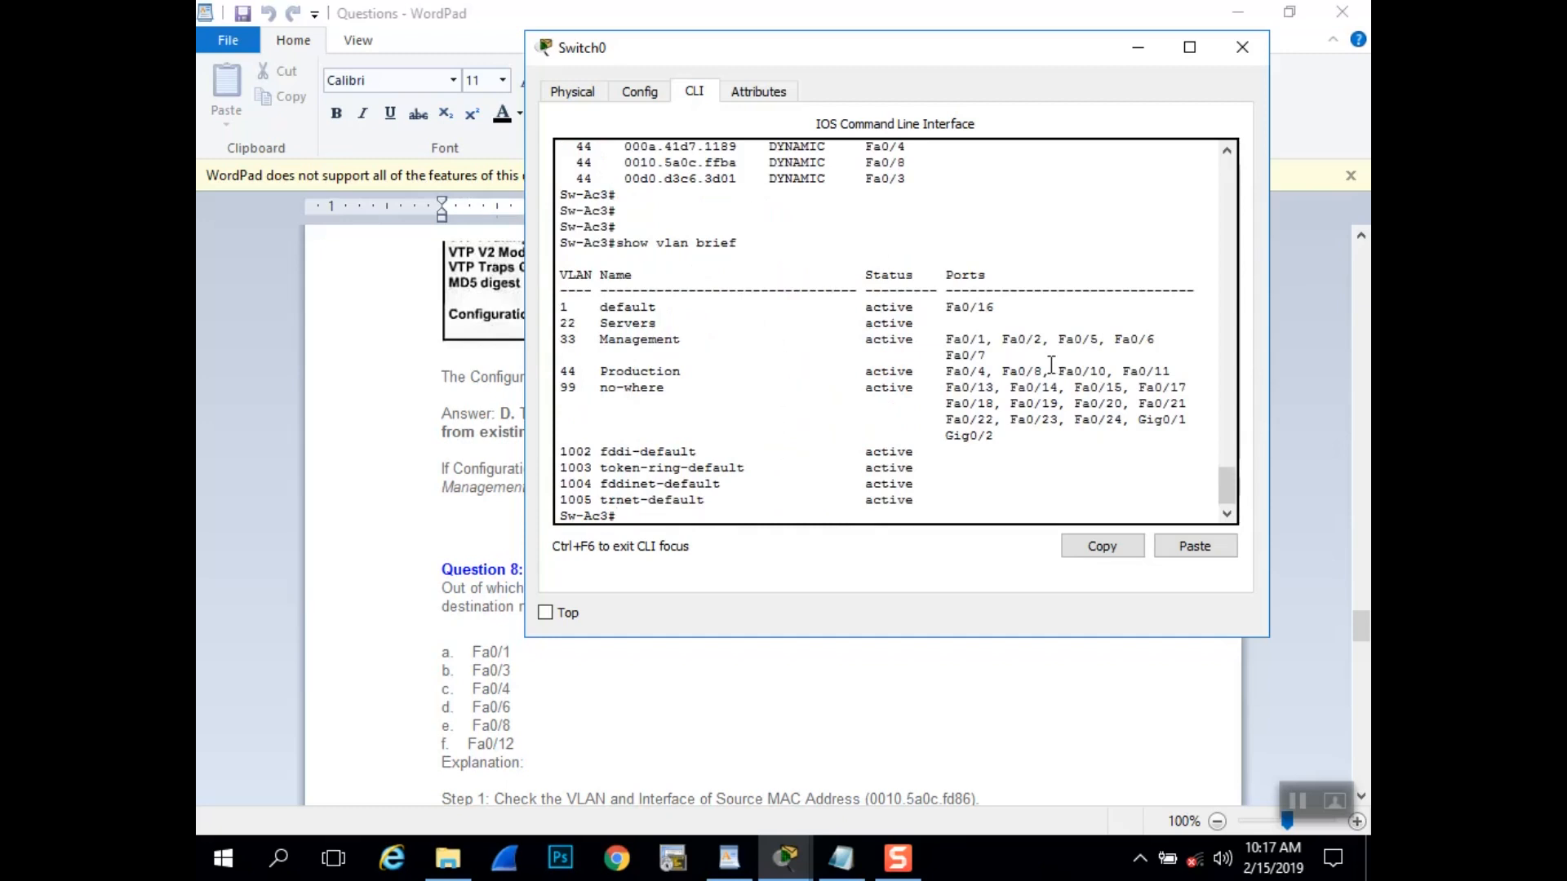
left_click_drag(563, 336, 1073, 359)
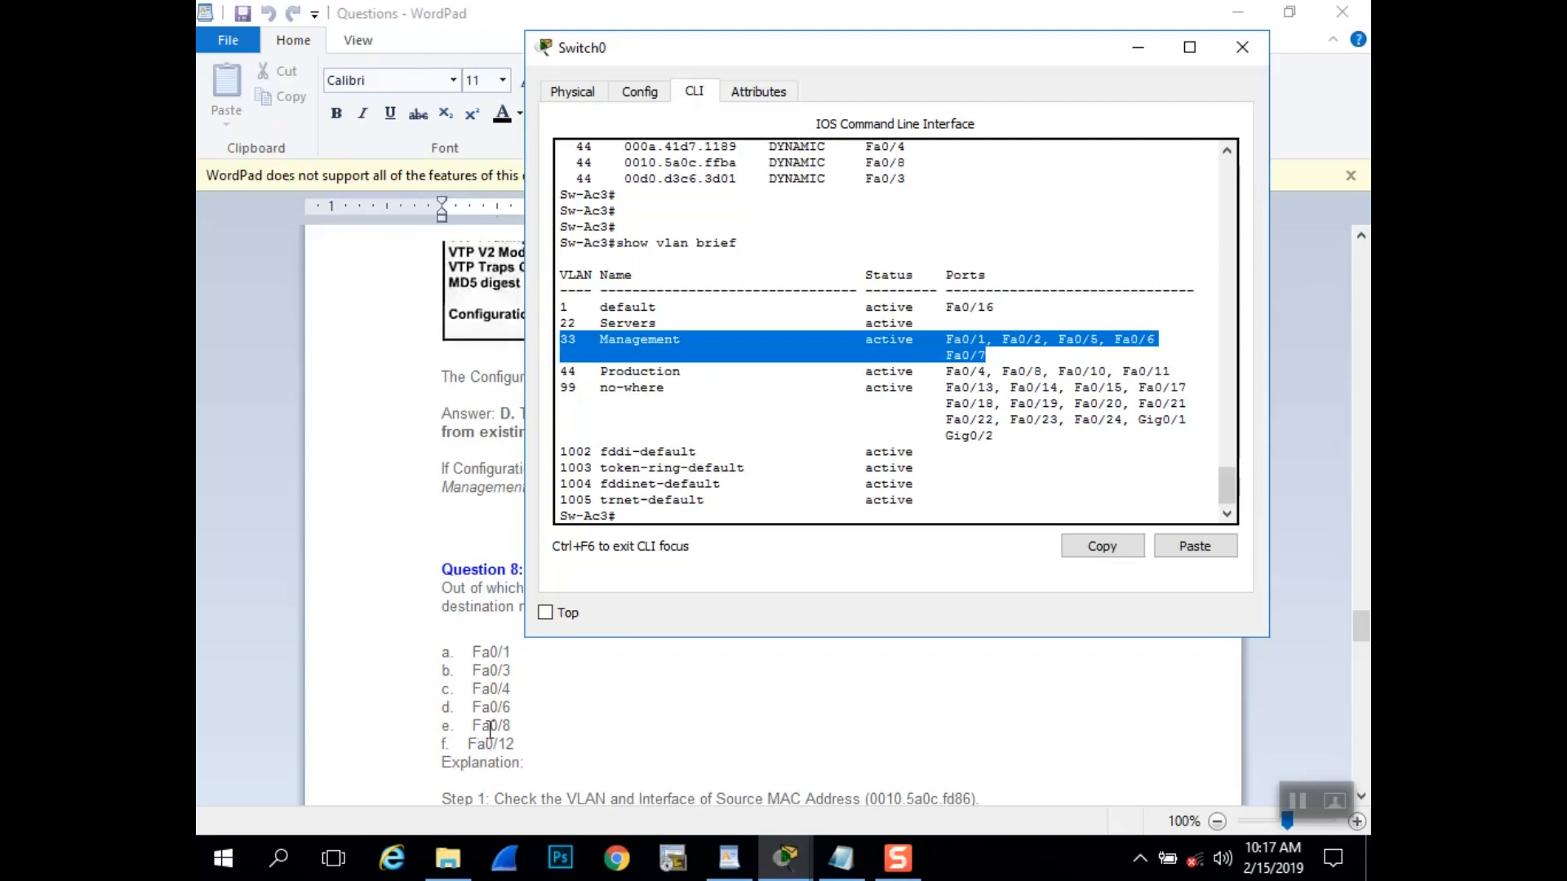
- Run show interface trunk on Sw-Ac3, highlight the Fa0/3, Fa0/9 and Fa0/12 trunk rows, and compare them with the VLAN list above
left_click(934, 515)
key("Return")
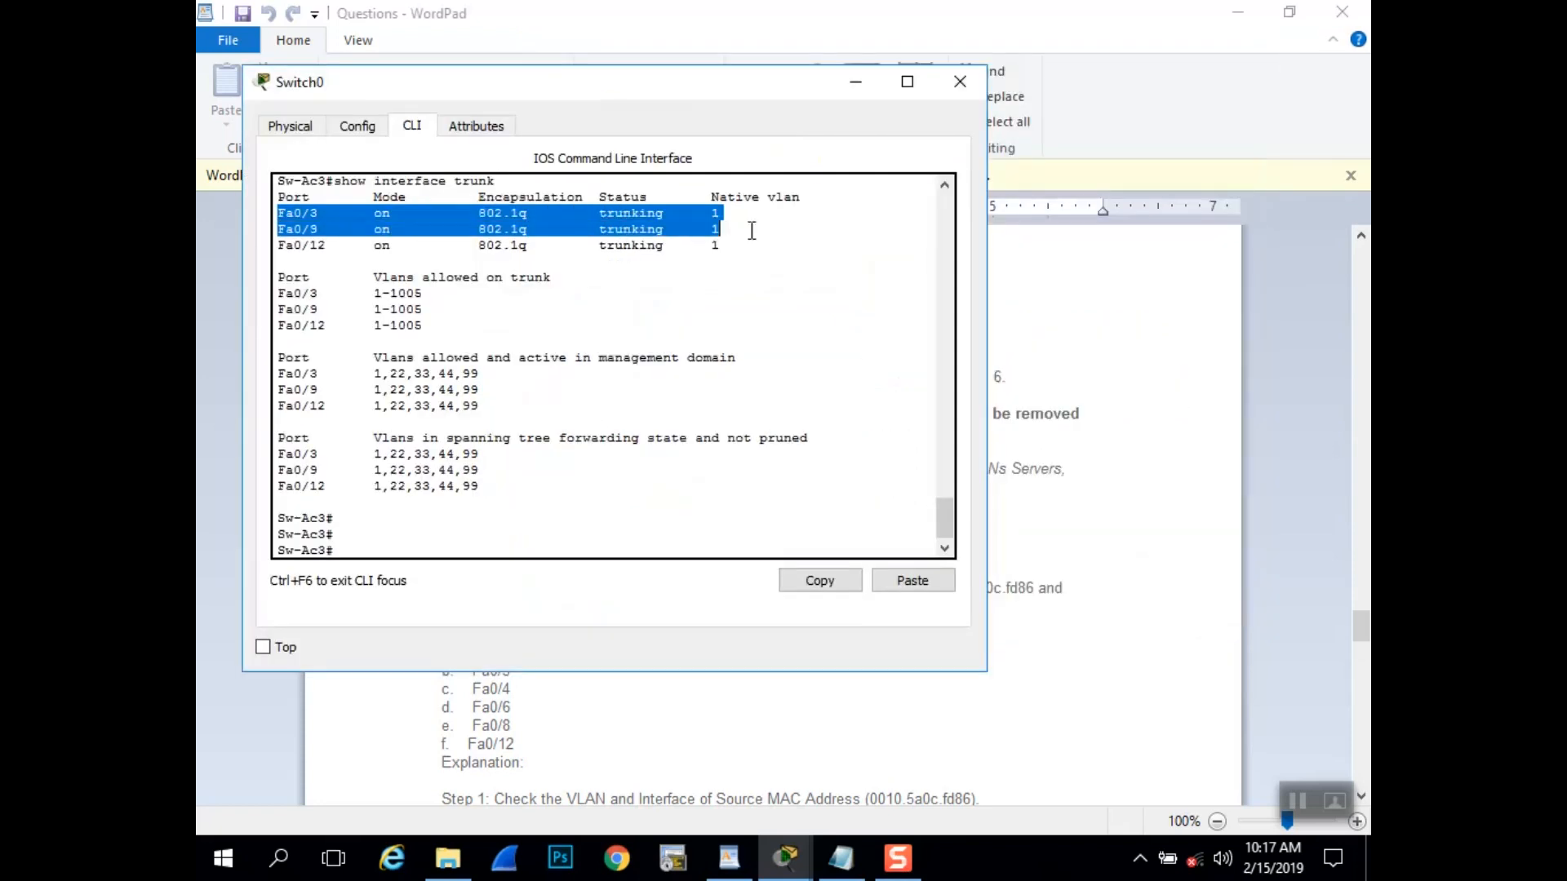
left_click_drag(751, 234, 768, 249)
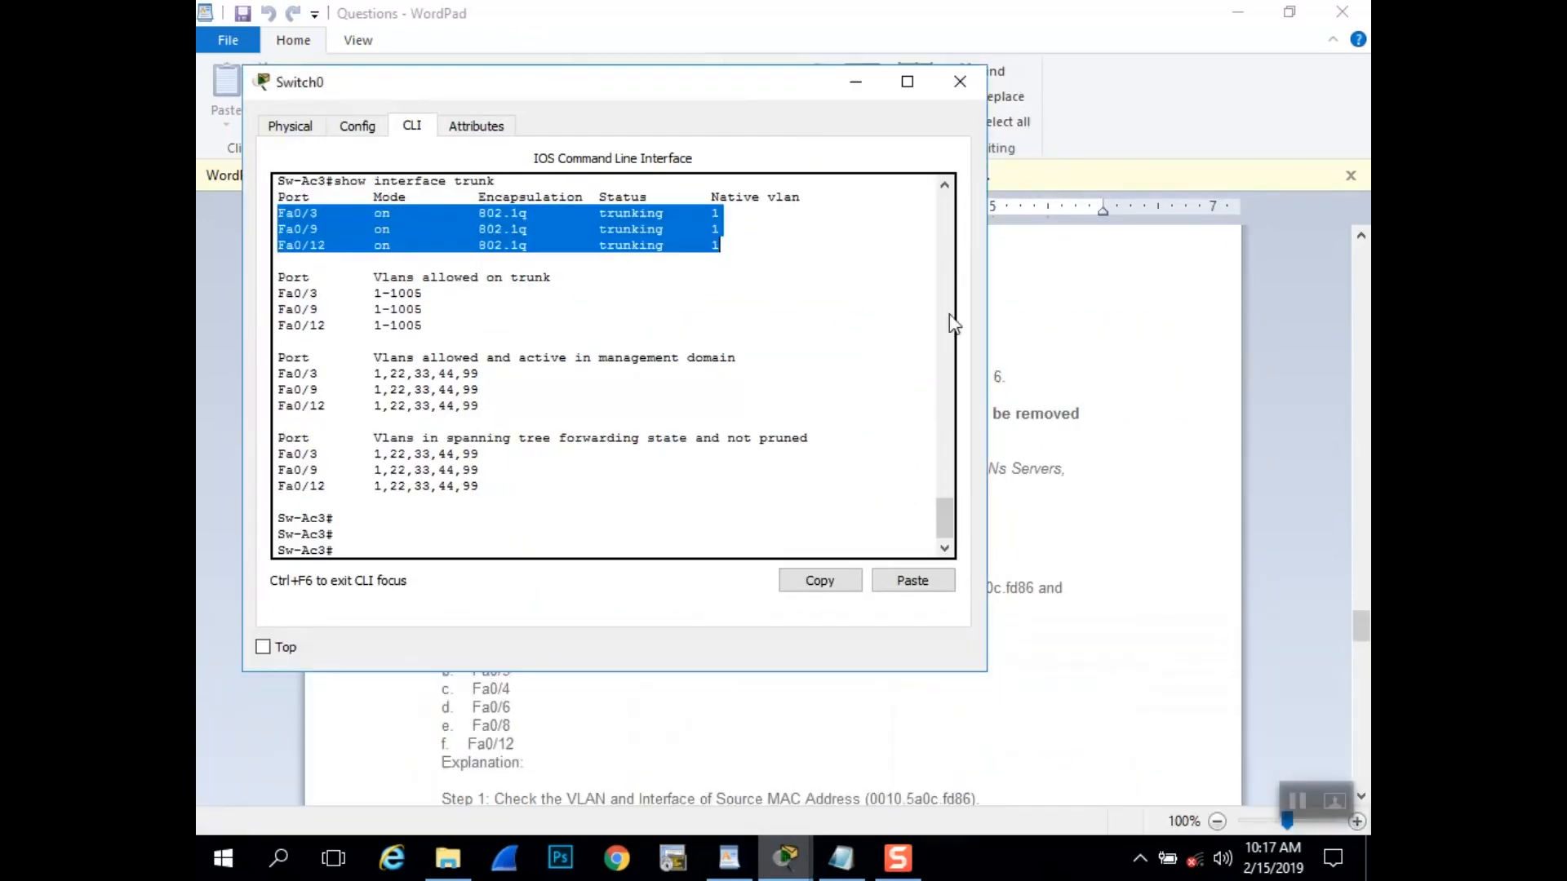
left_click(785, 857)
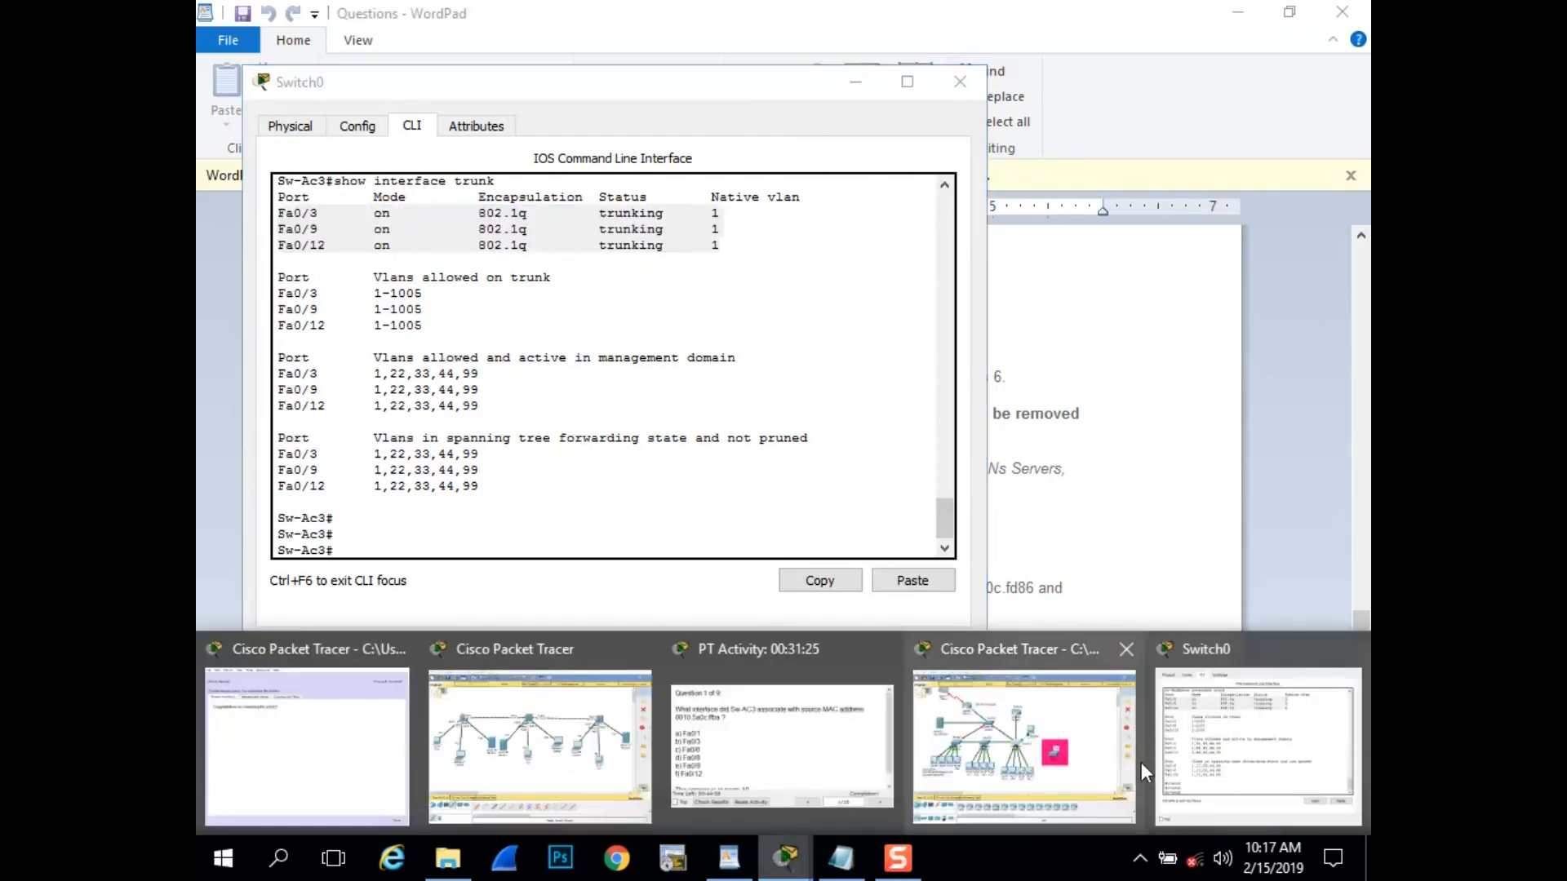
left_click(1230, 747)
left_click_drag(947, 522, 960, 493)
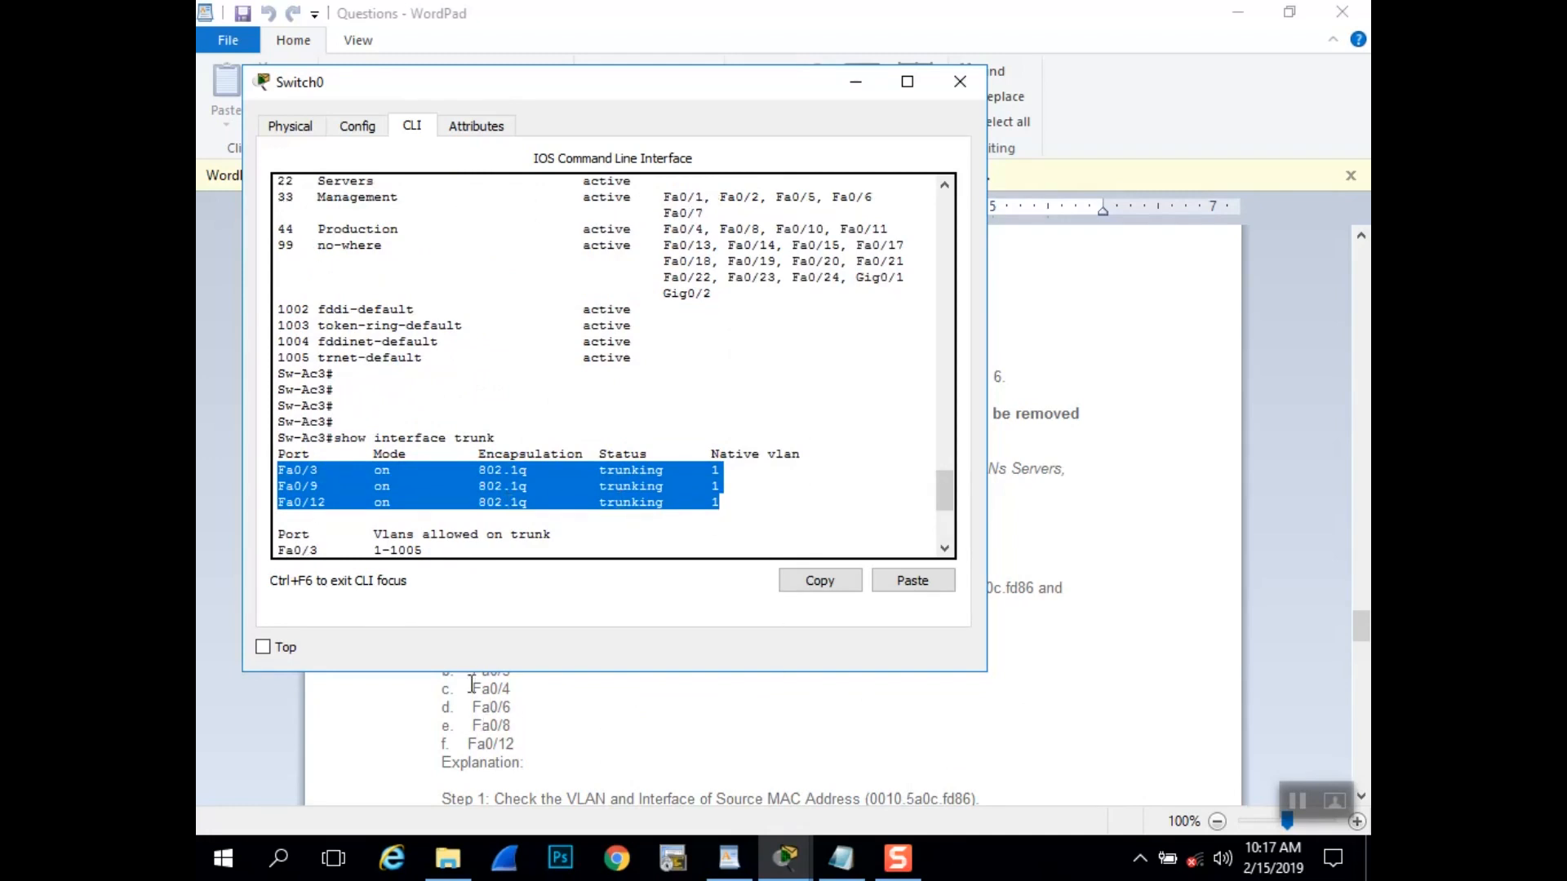
- Check Question 8's destination MAC address against the trunk ports, and mark options Fa0/1, Fa0/3 and Fa0/12 in the Questions document
left_click(523, 746)
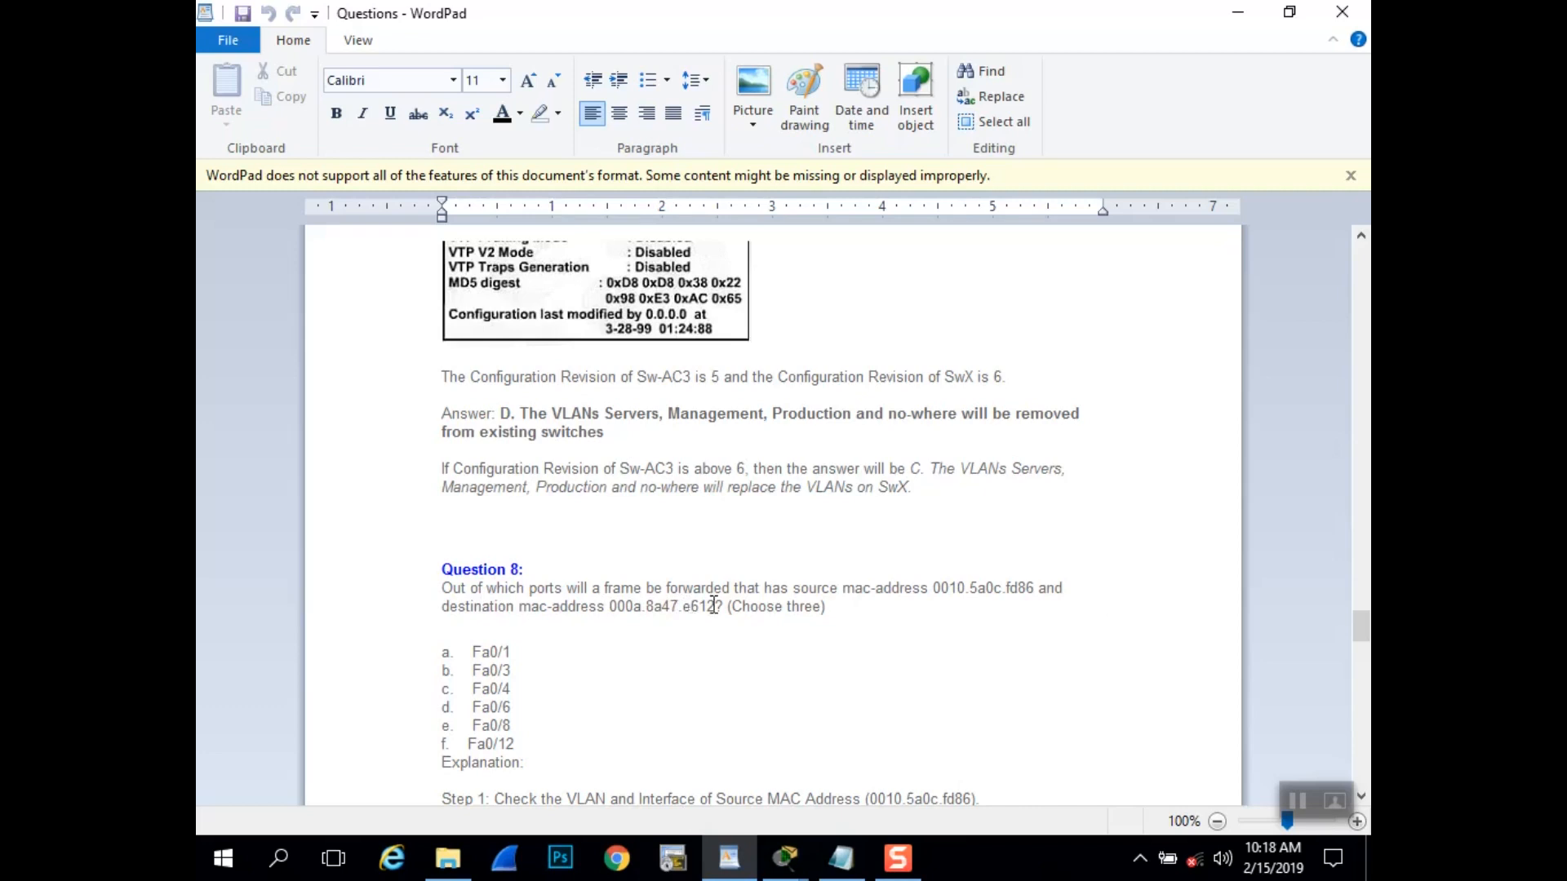
left_click(785, 857)
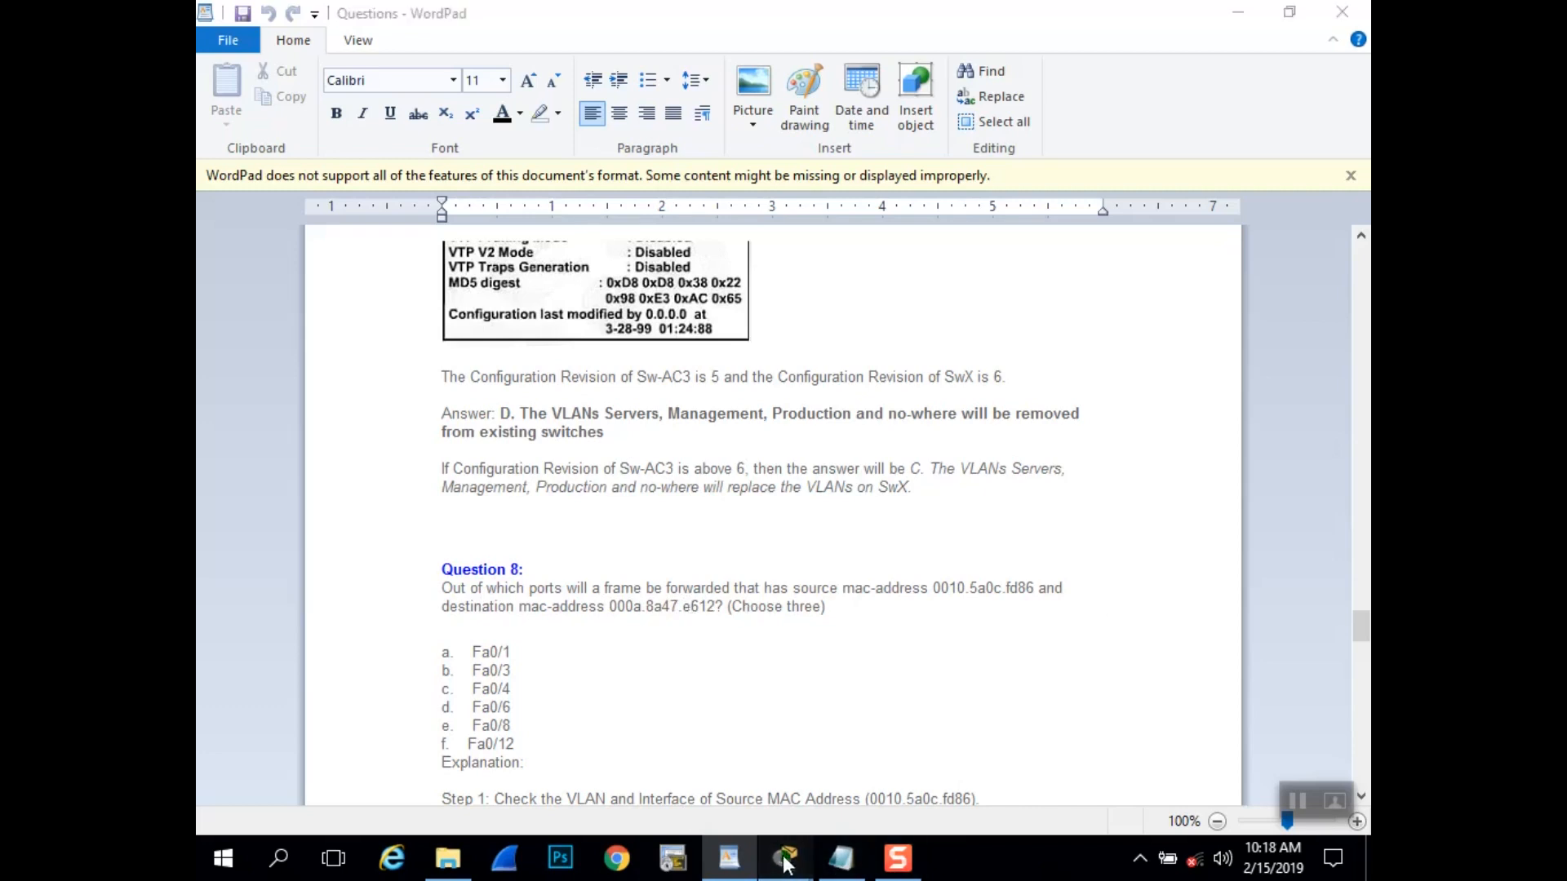
left_click(1224, 776)
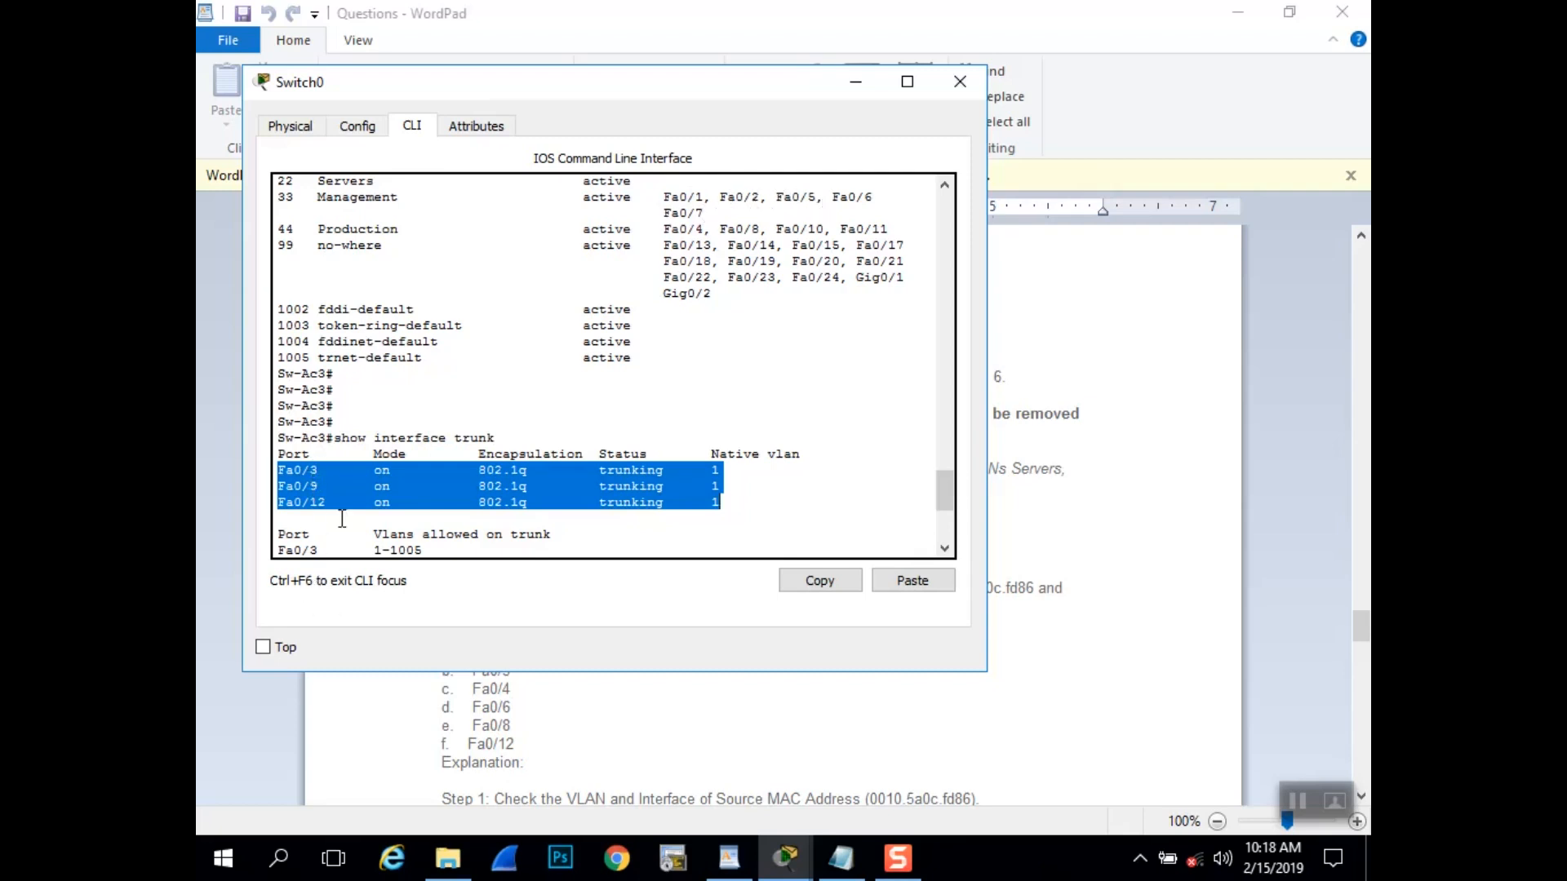
left_click(563, 716)
left_click(509, 658)
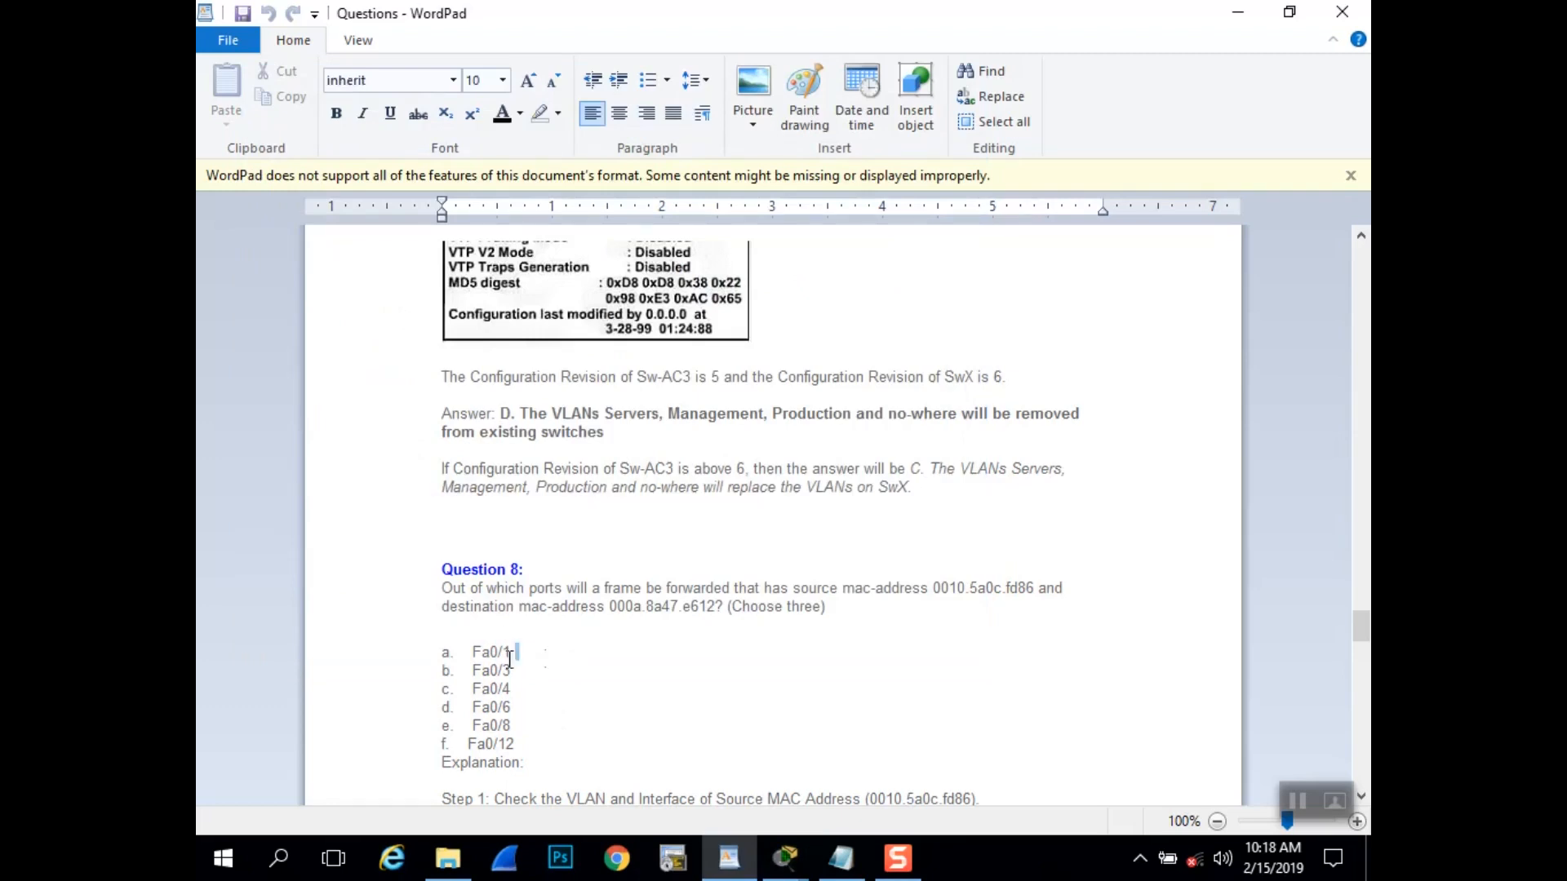
left_click_drag(509, 658, 462, 749)
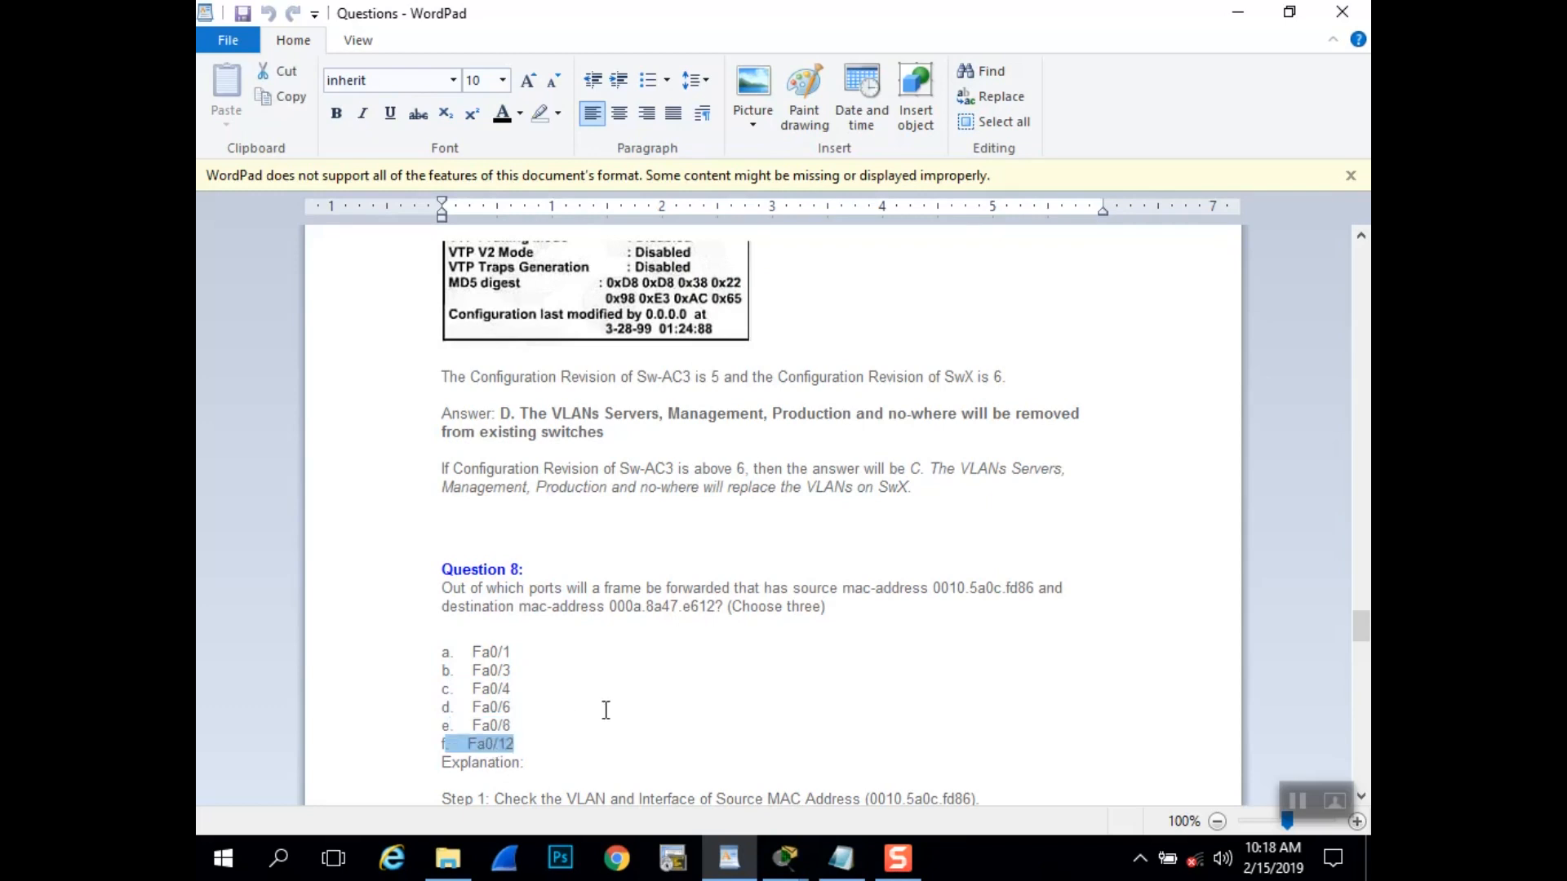
left_click_drag(516, 653, 454, 672)
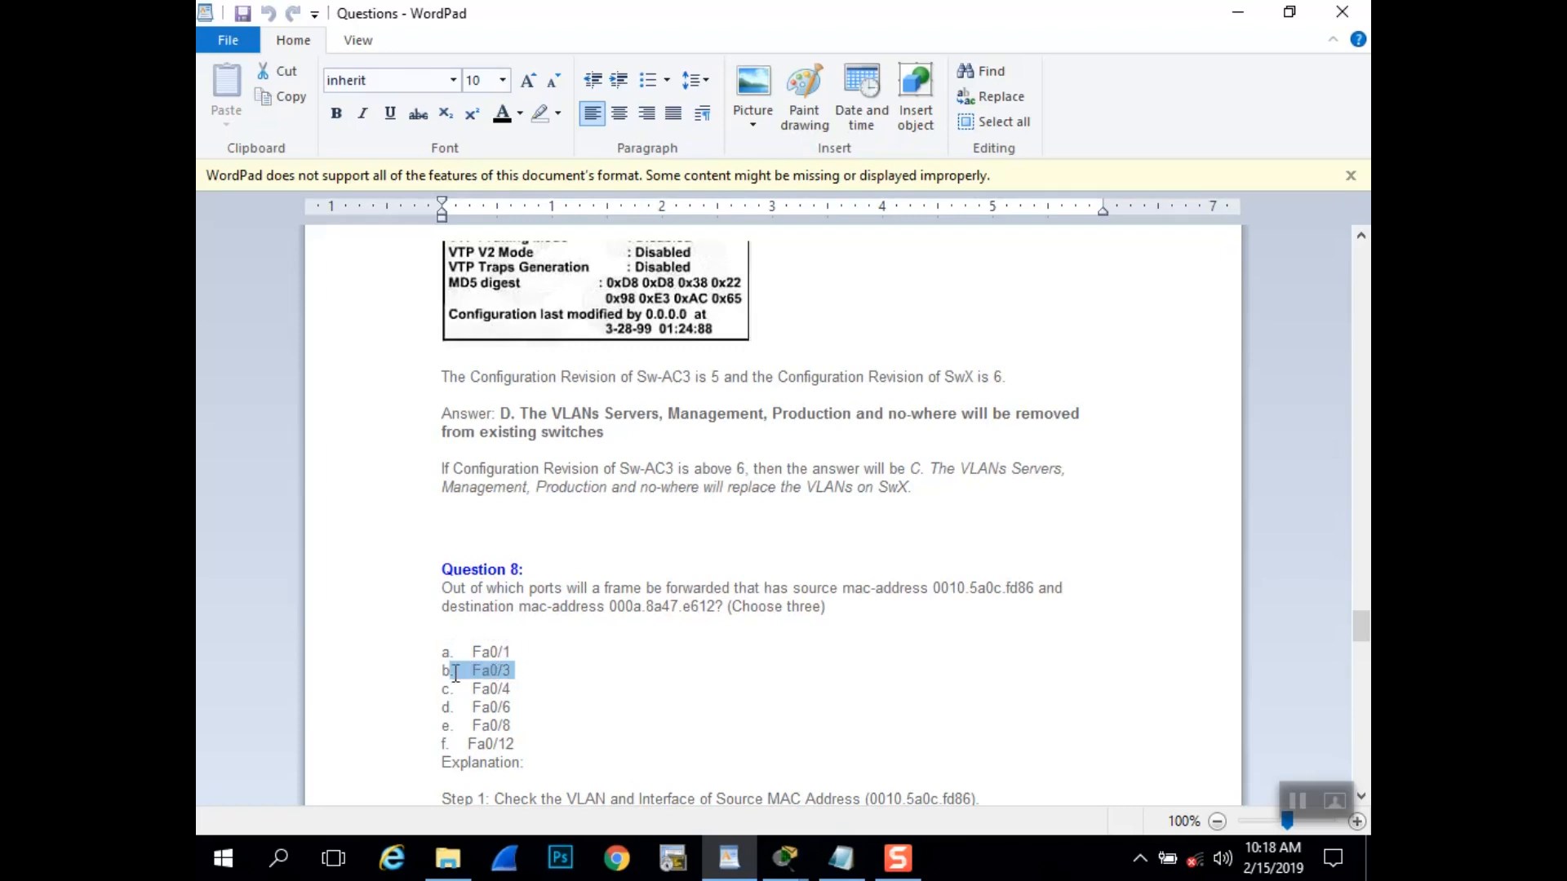
left_click_drag(539, 742, 413, 738)
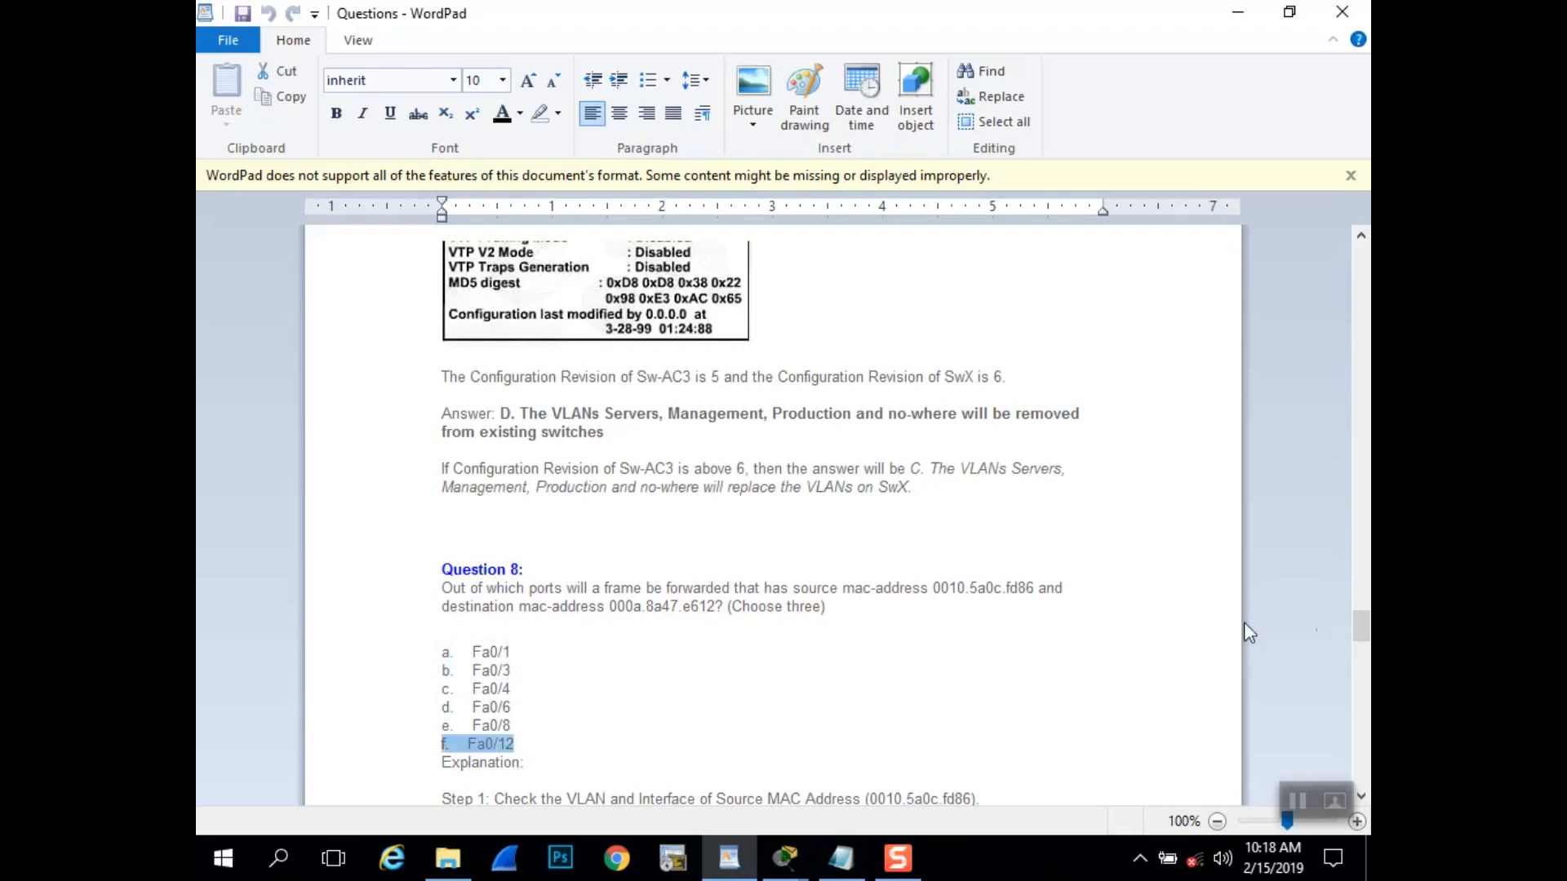
- Read the Question 8 explanation, highlight its answer line, and continue to Question 9 about the destination MAC address
left_click(983, 785)
scroll(982, 785, "down", 10)
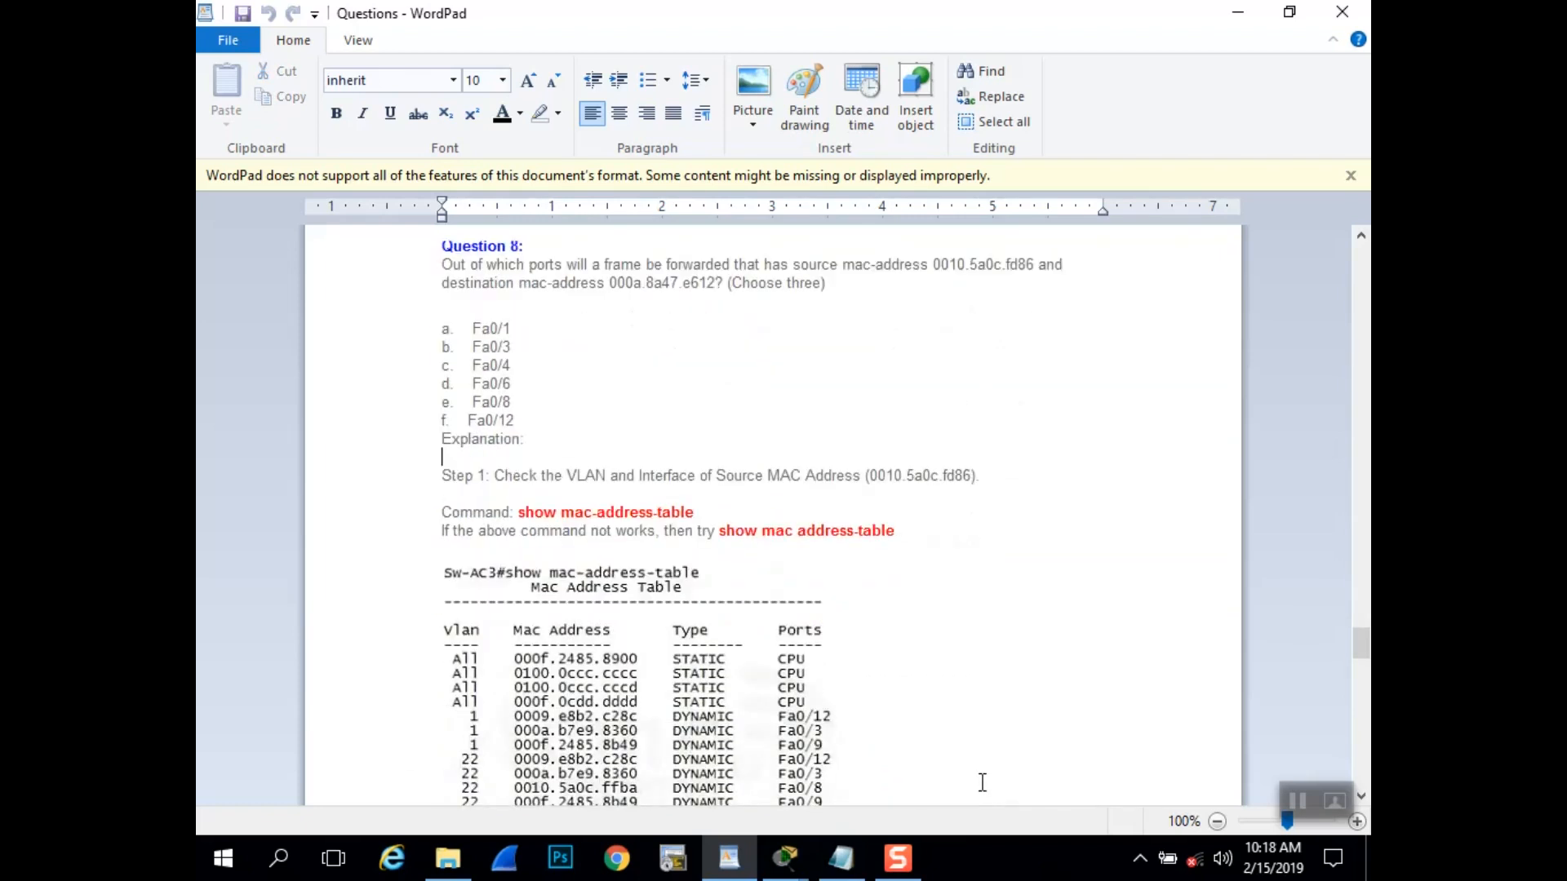
scroll(982, 779, "down", 10)
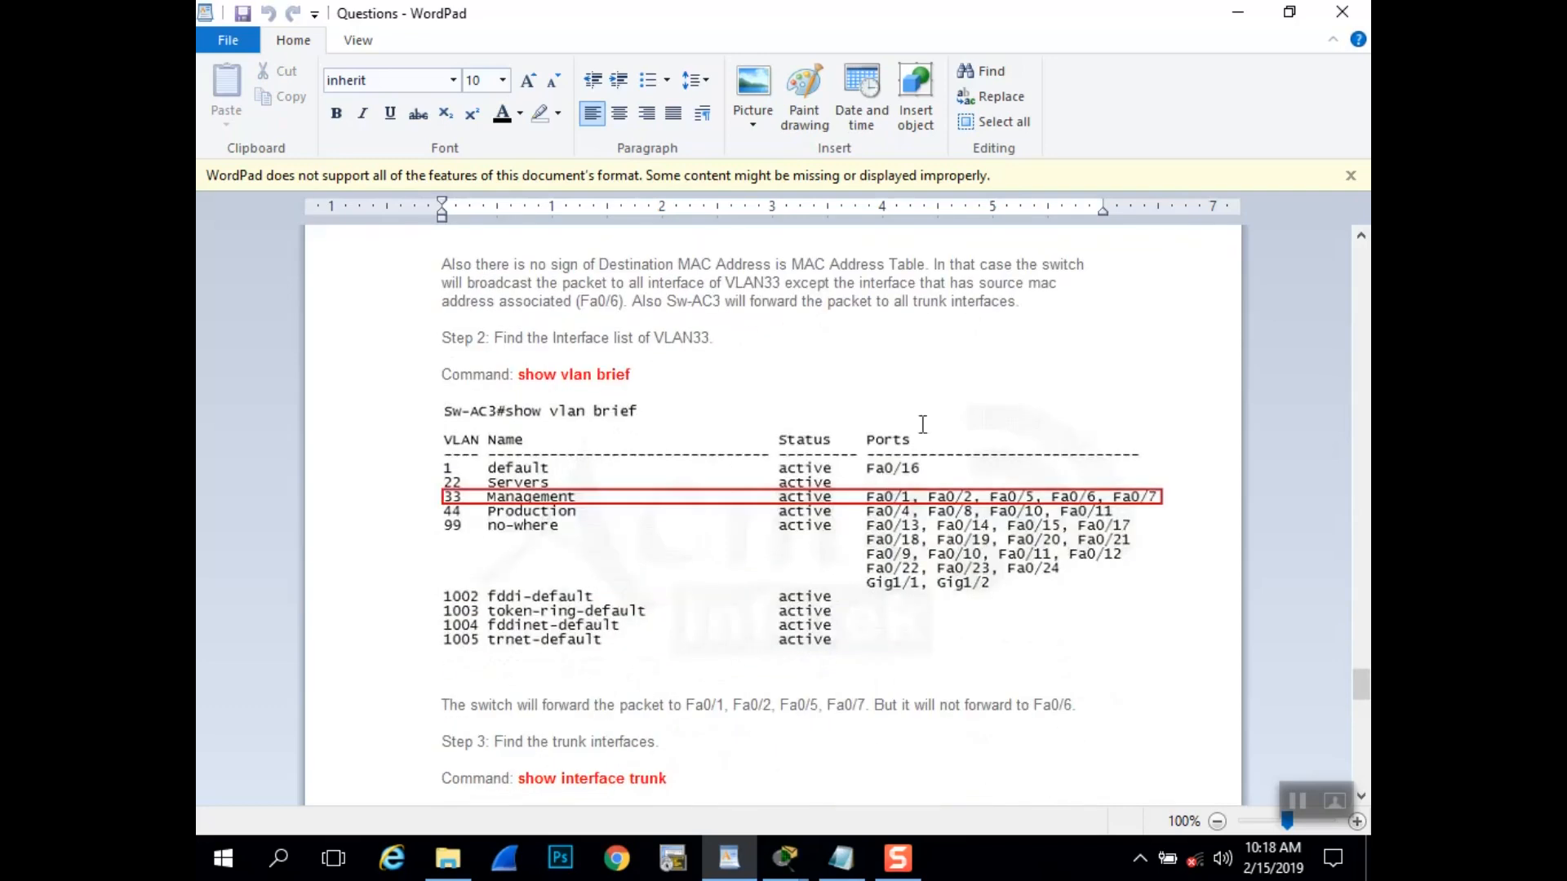
scroll(909, 647, "down", 3)
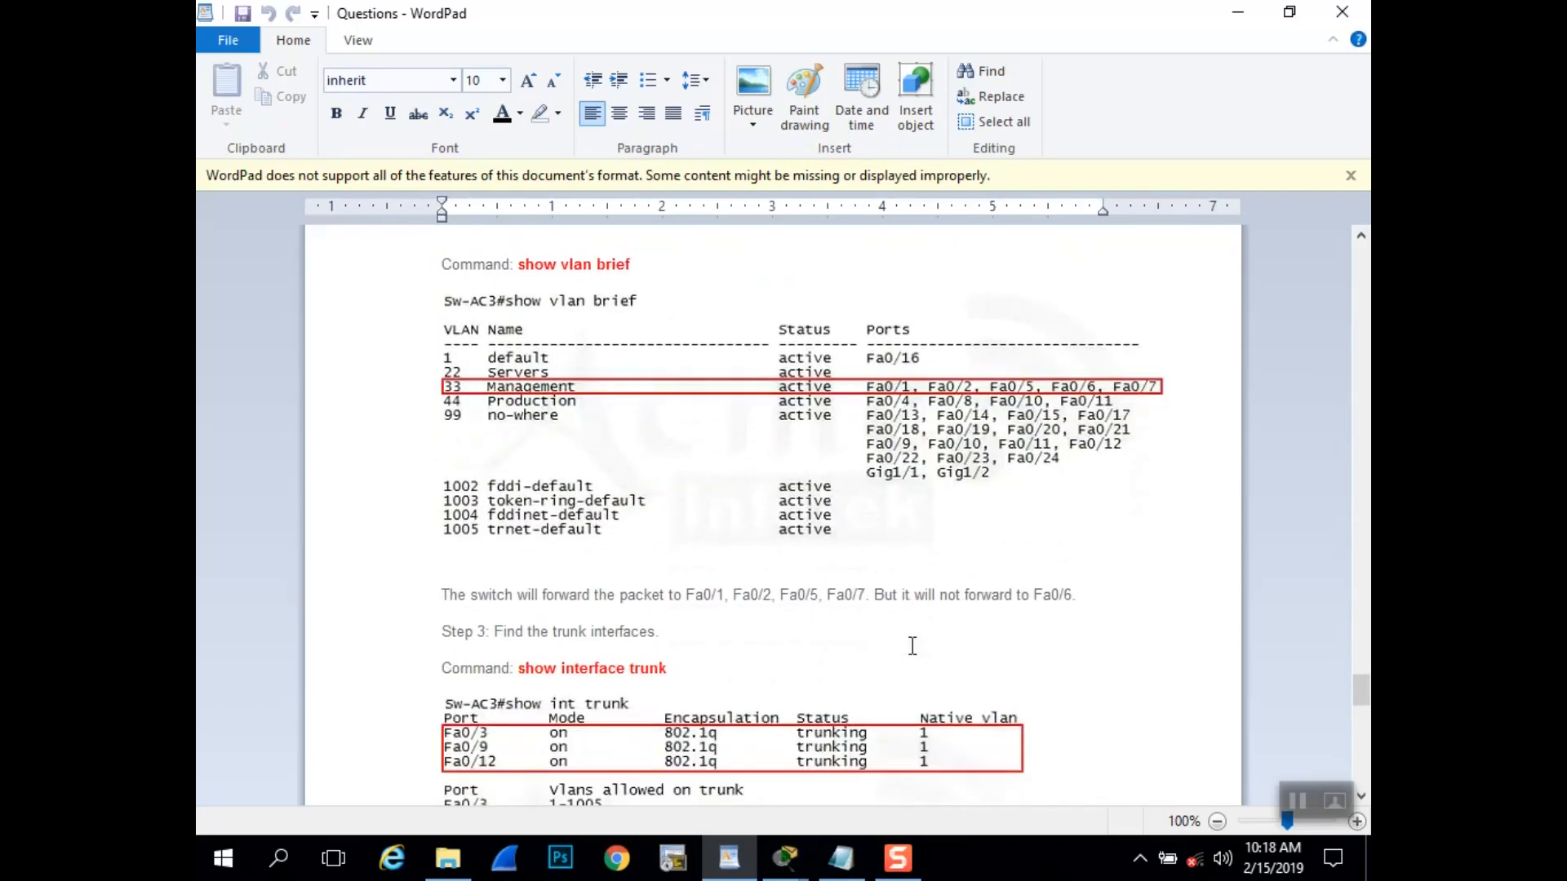
scroll(913, 646, "down", 9)
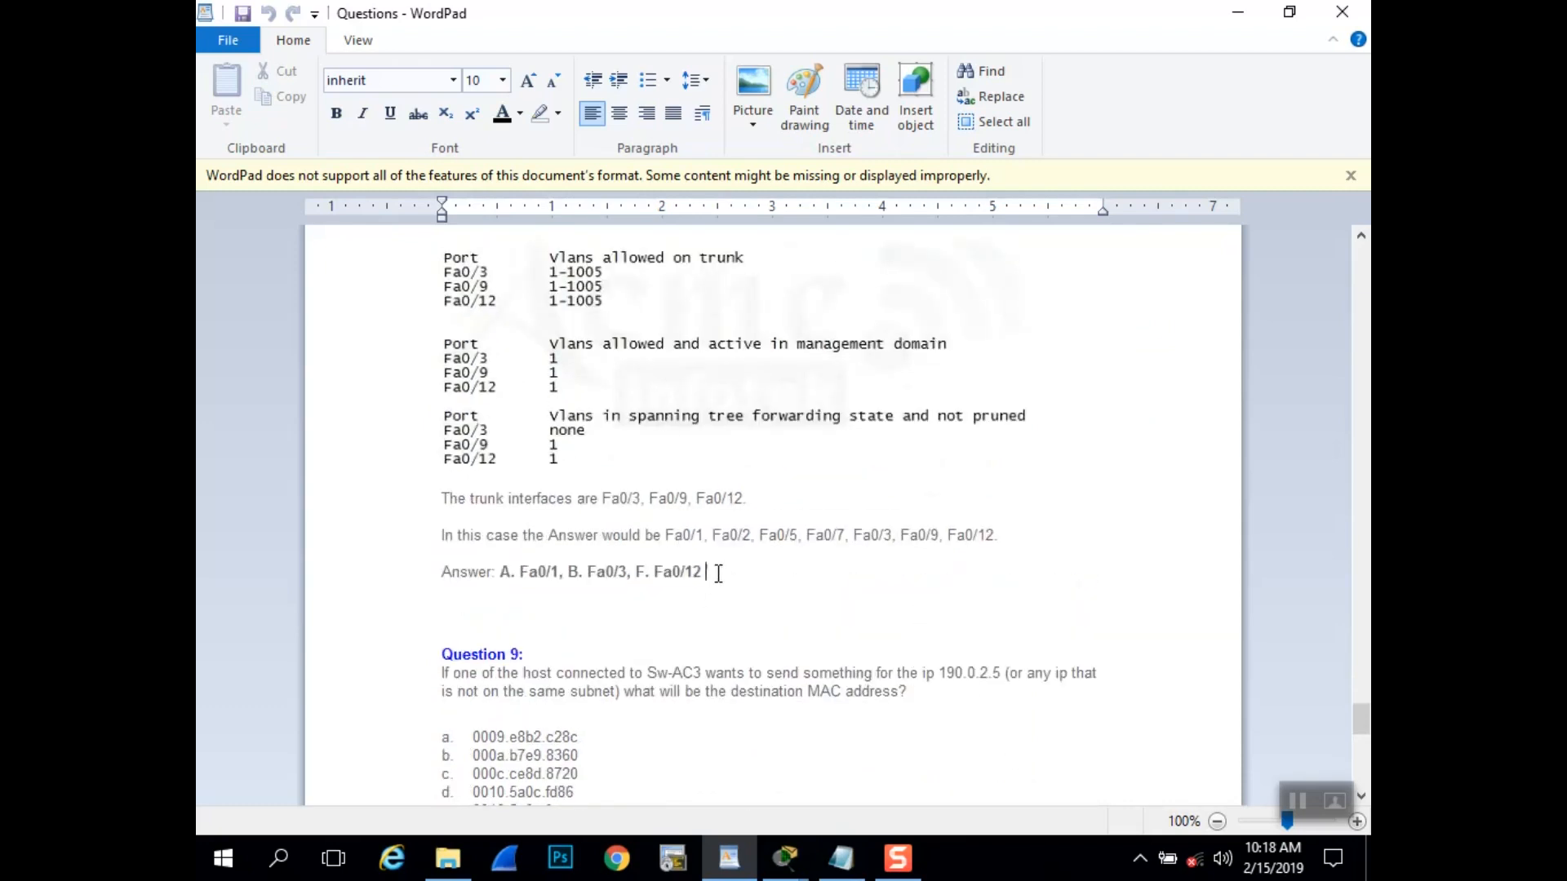
left_click_drag(715, 571, 491, 569)
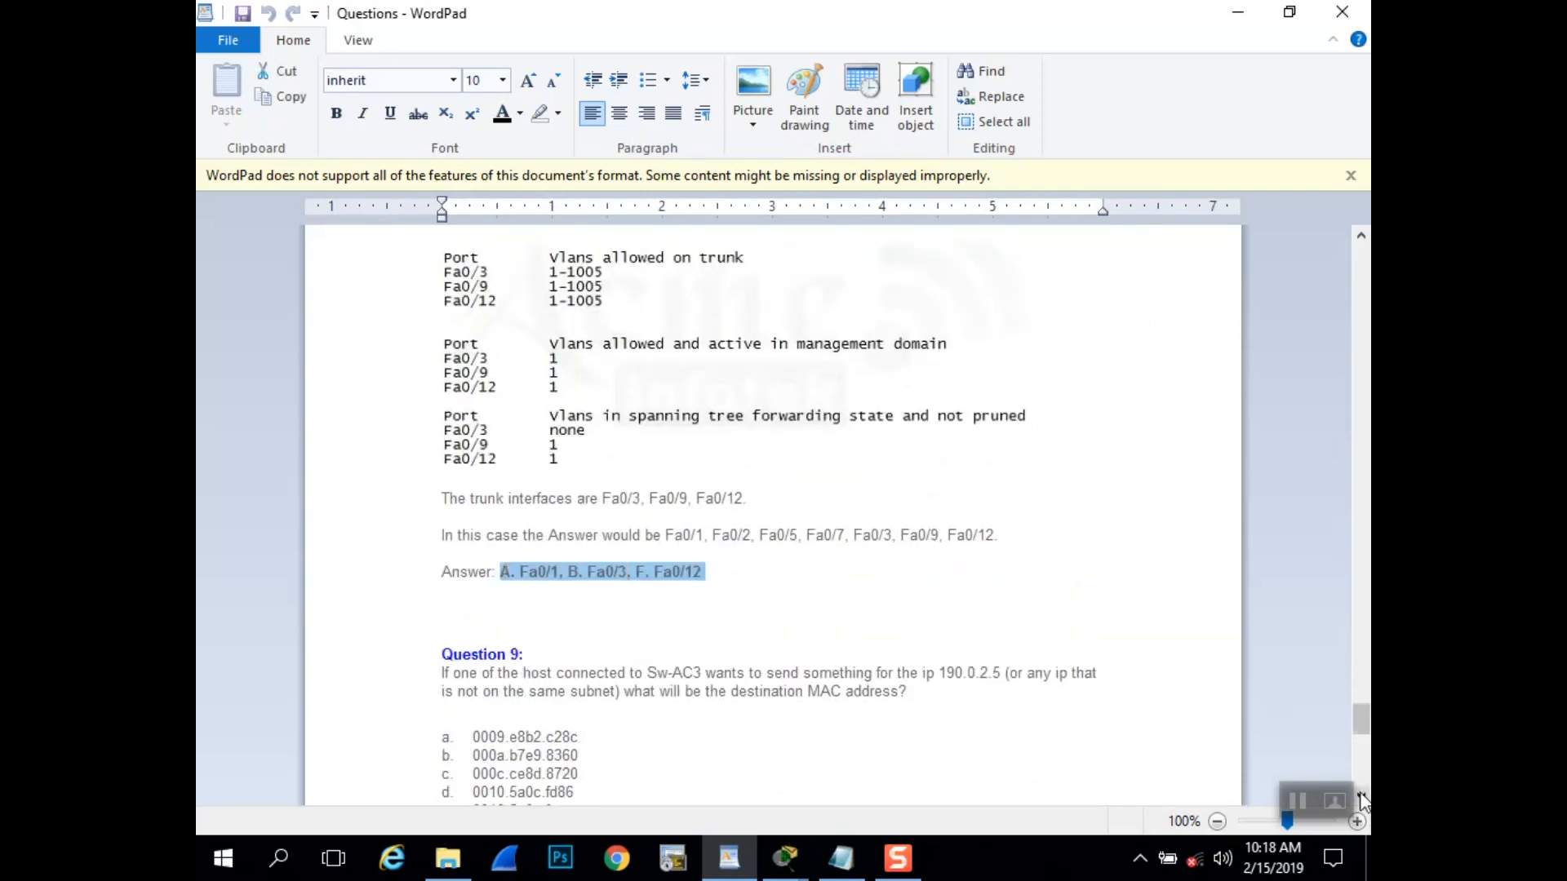
scroll(1361, 796, "down", 4)
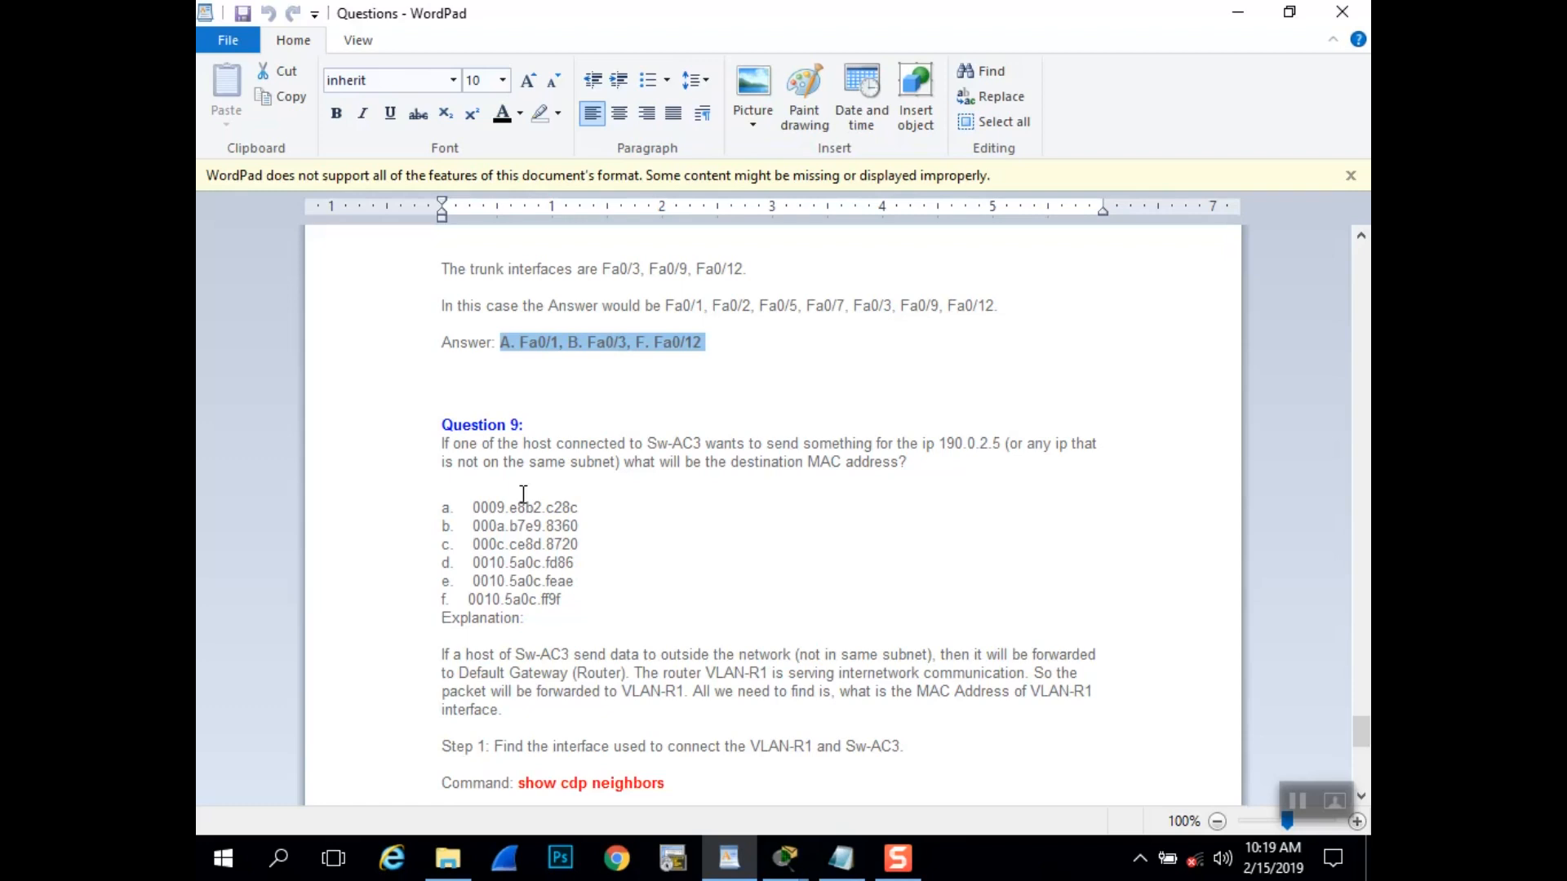
- Switch to the Switch0 window in Packet Tracer, place it beside Question 9's options, and run show cdp neighbors
left_click(785, 857)
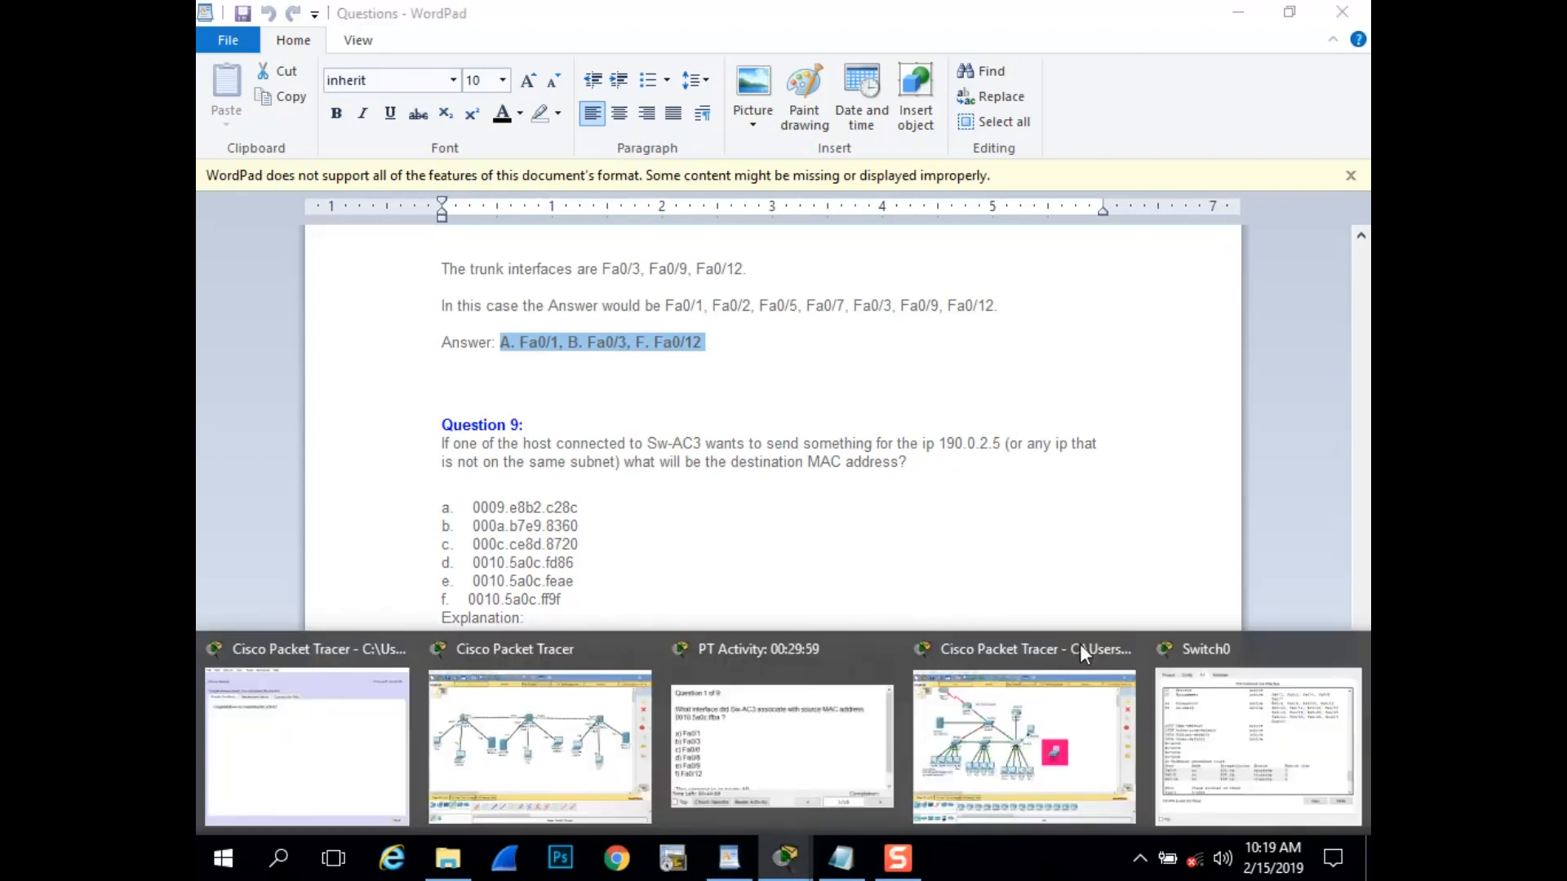
left_click(1249, 734)
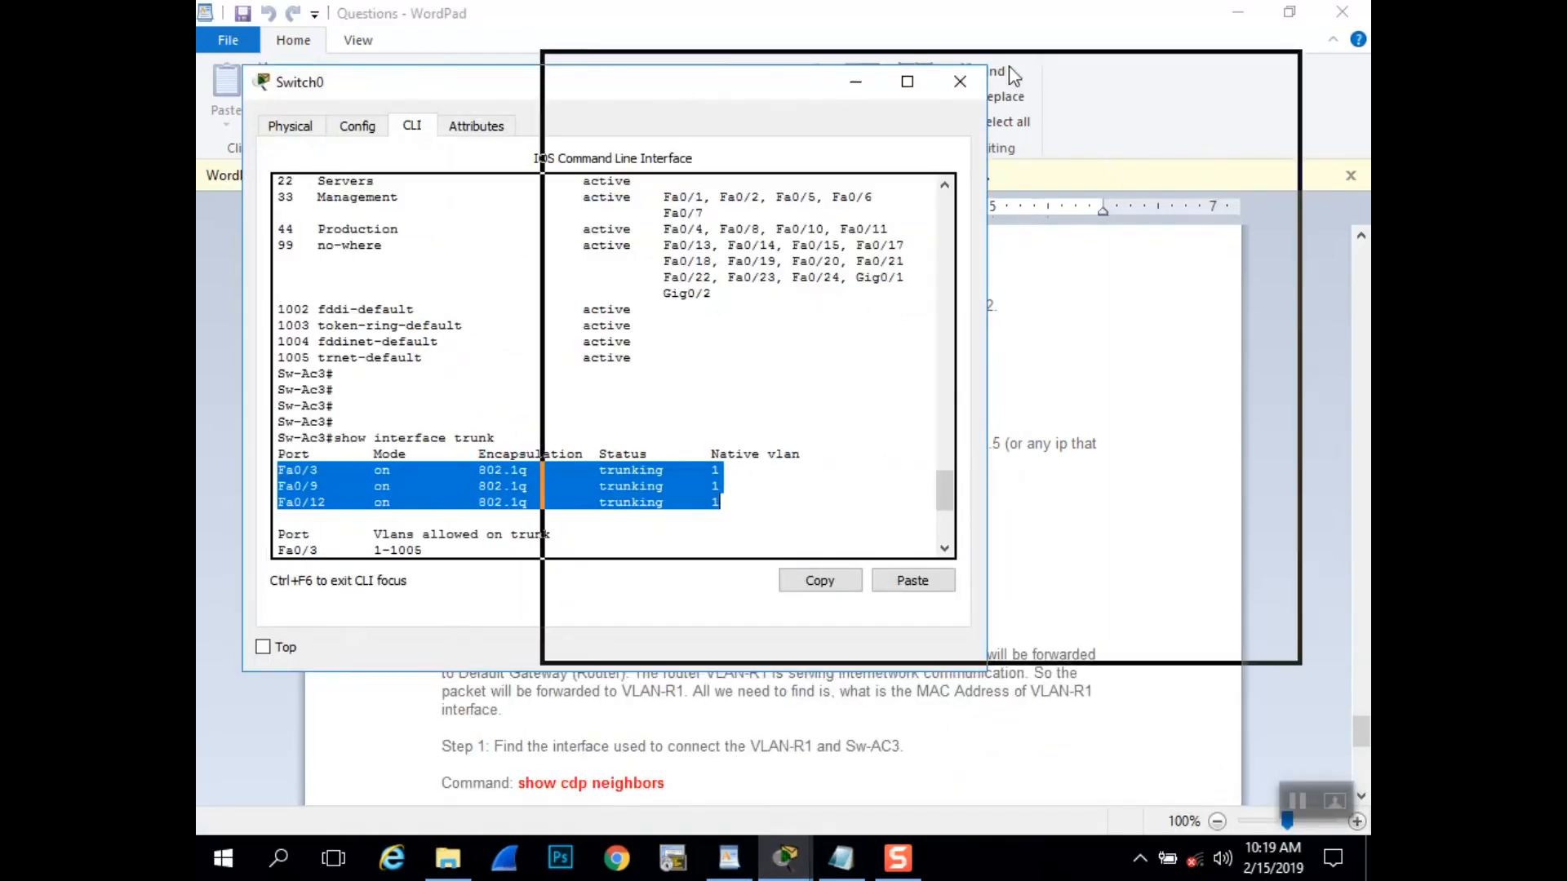
left_click_drag(1009, 67, 1059, 53)
left_click(855, 524)
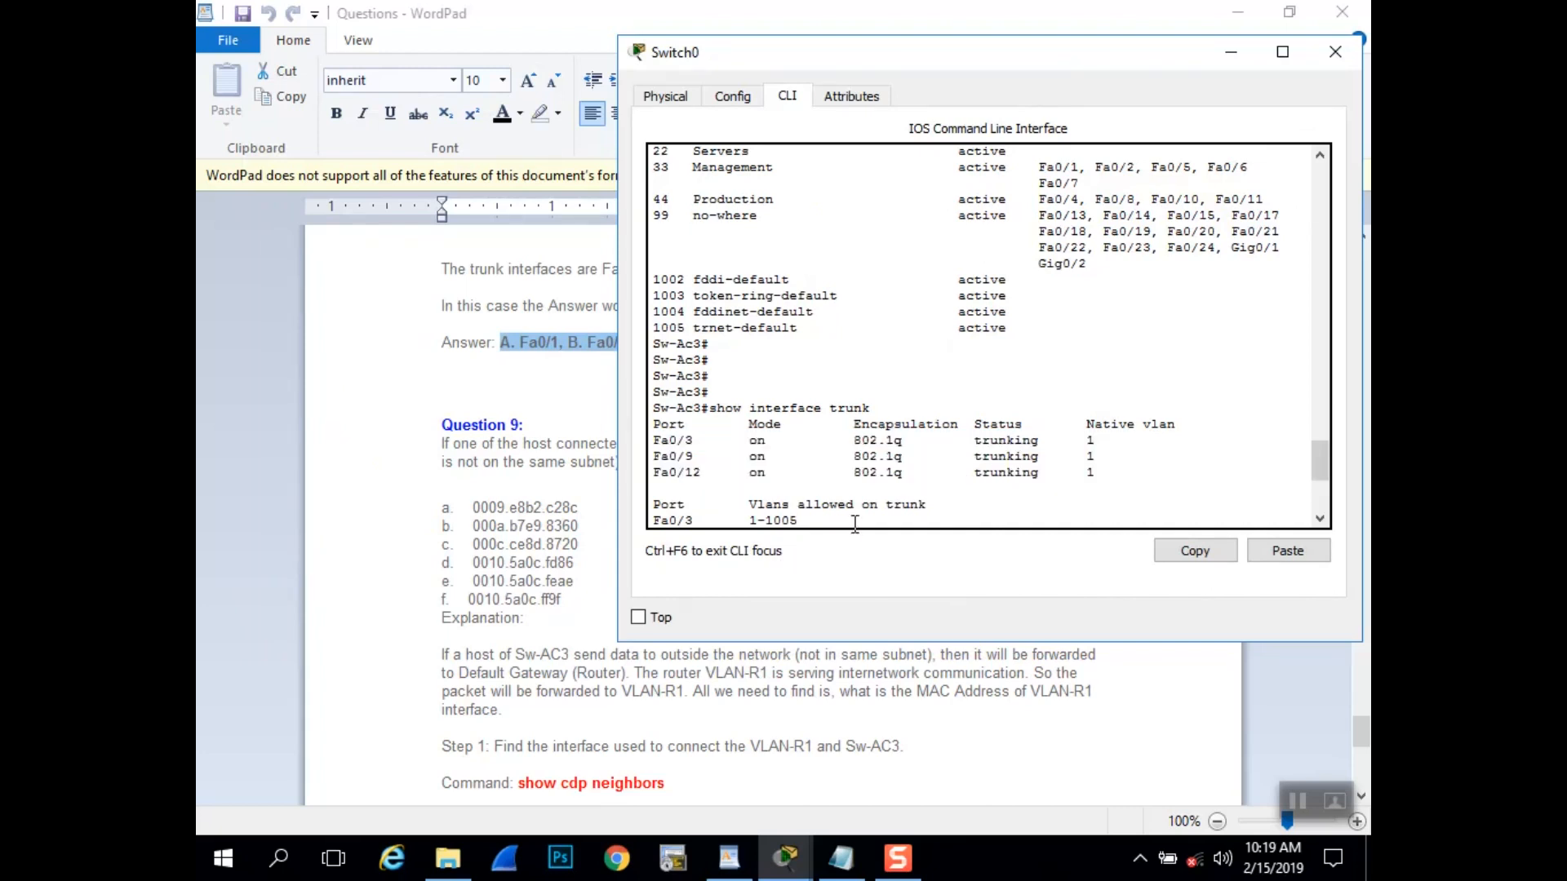
key("Return")
key("Return")
key("Return")
key("Return")
key("Return")
key("Return")
key("Return")
key("Return")
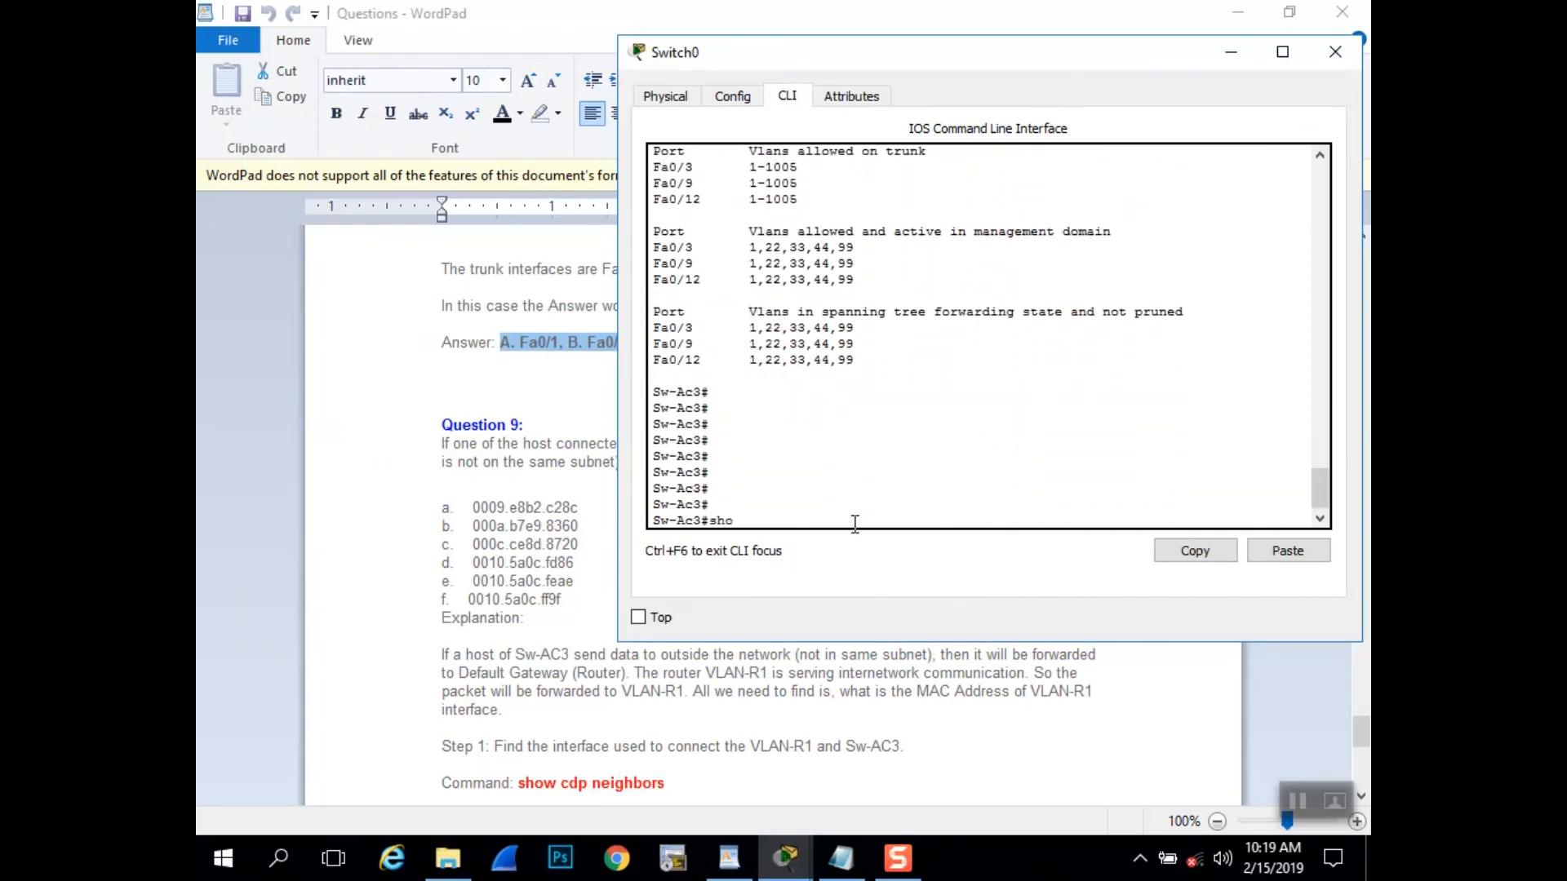
type("show cdp neighbors")
key("Return")
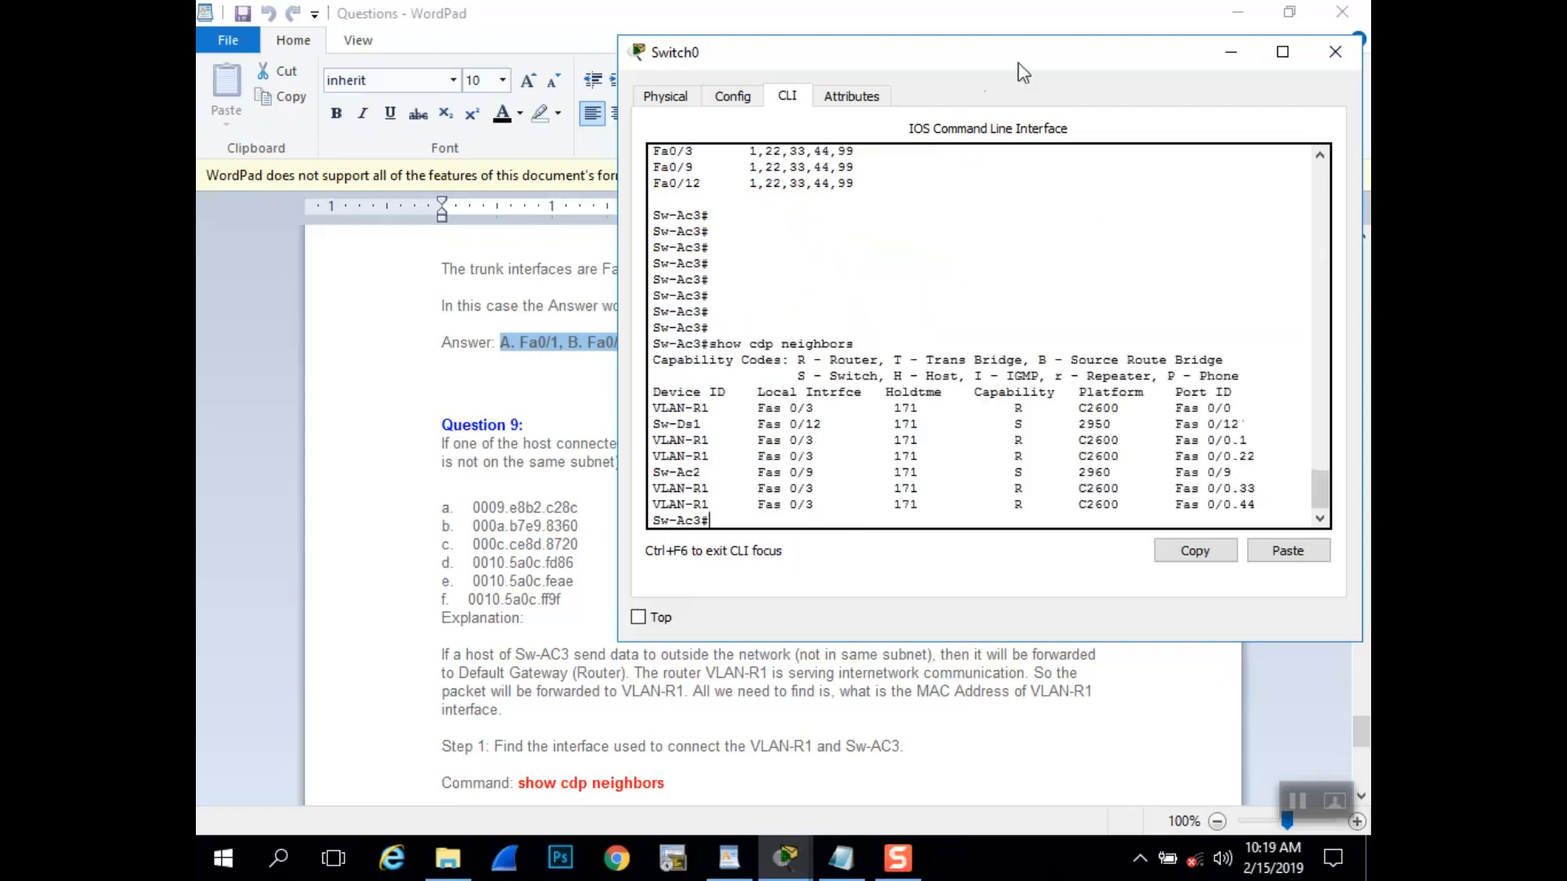
- Move the Switch0 window aside and back to reread Question 9, and highlight the VLAN-R1 rows in the neighbor output
key("Return")
key("Return")
left_click_drag(1039, 65, 838, 547)
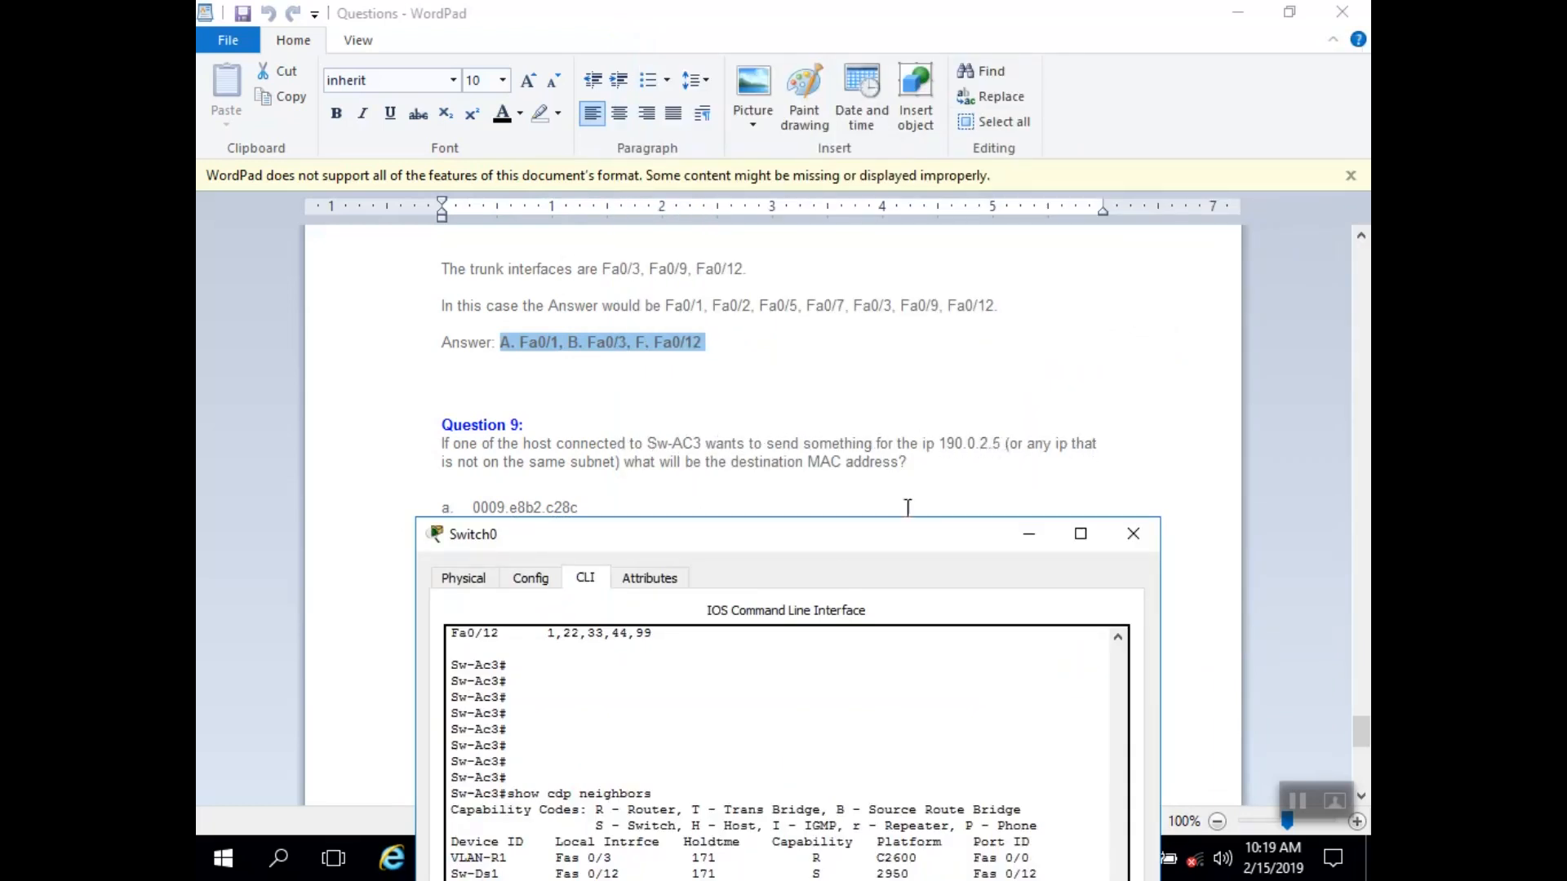
left_click_drag(853, 534, 1005, 41)
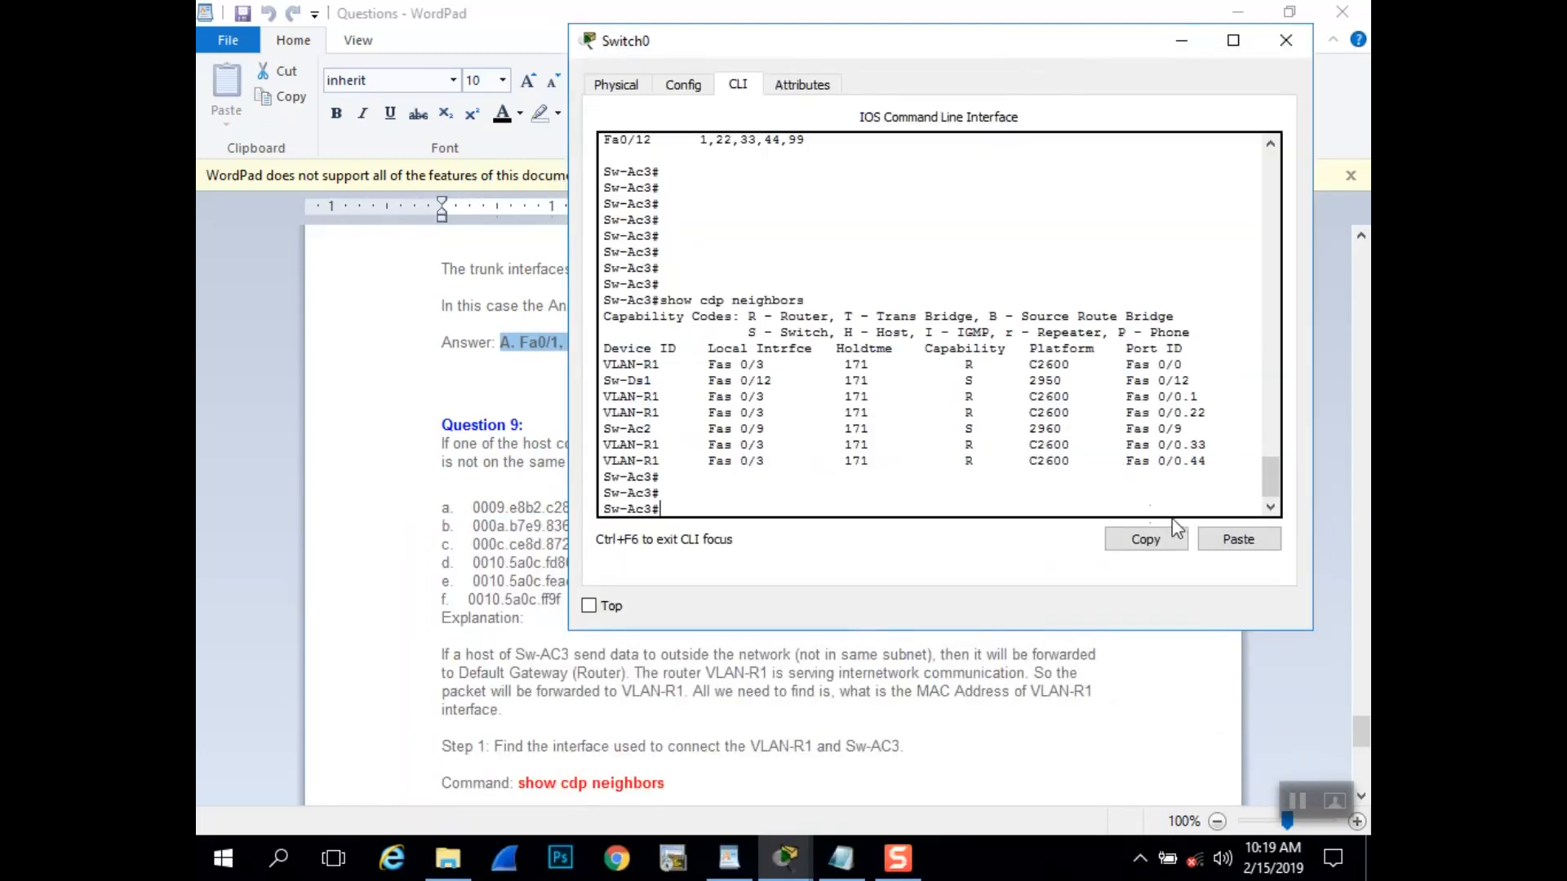
left_click_drag(1271, 482, 1254, 531)
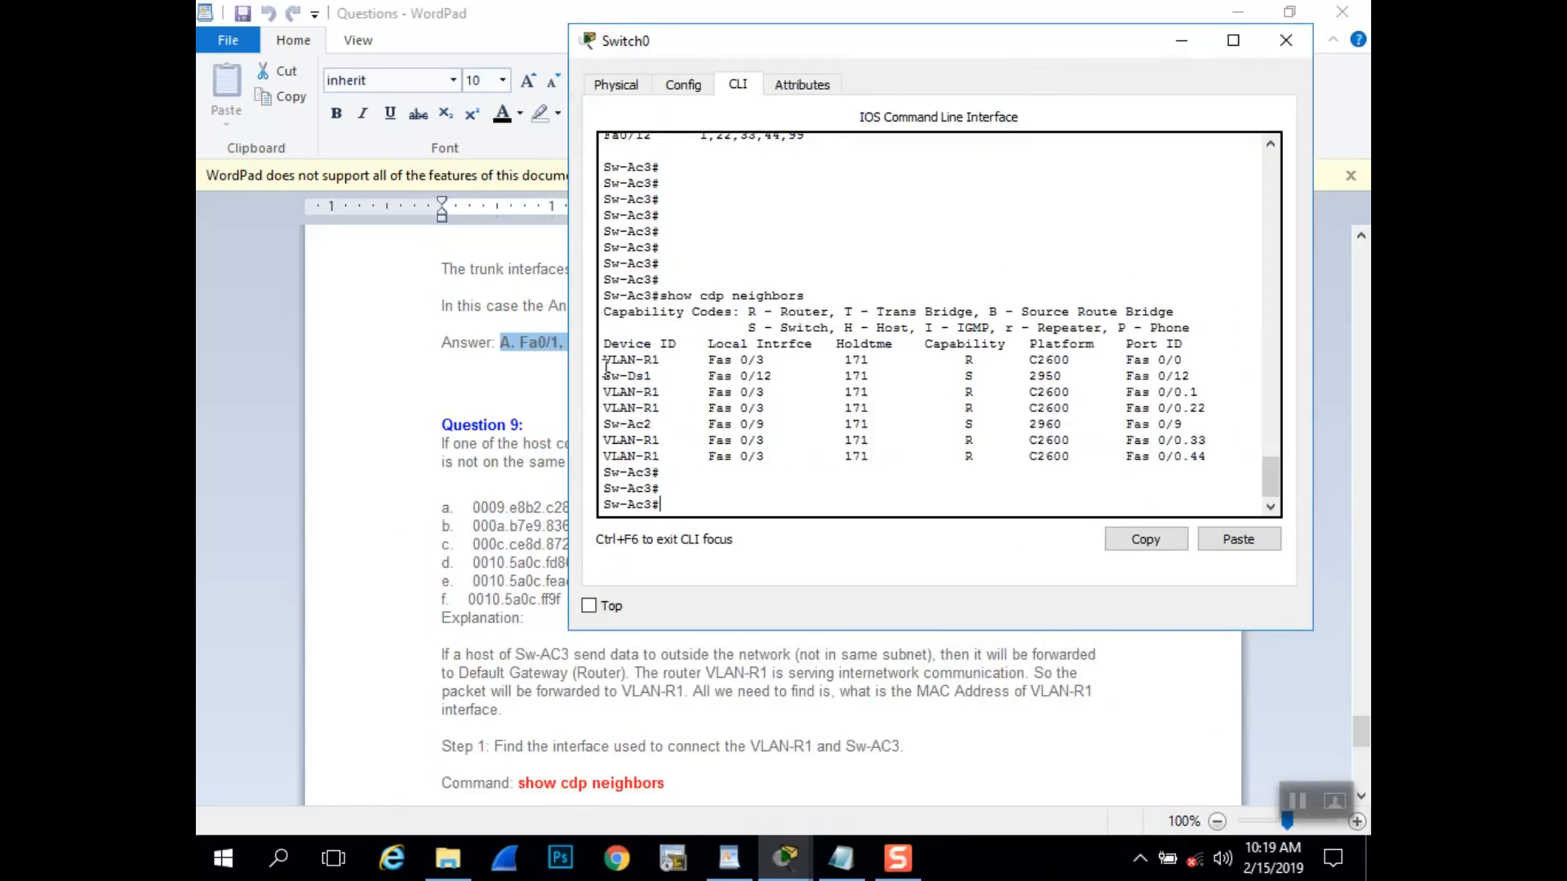
left_click_drag(603, 365, 1224, 362)
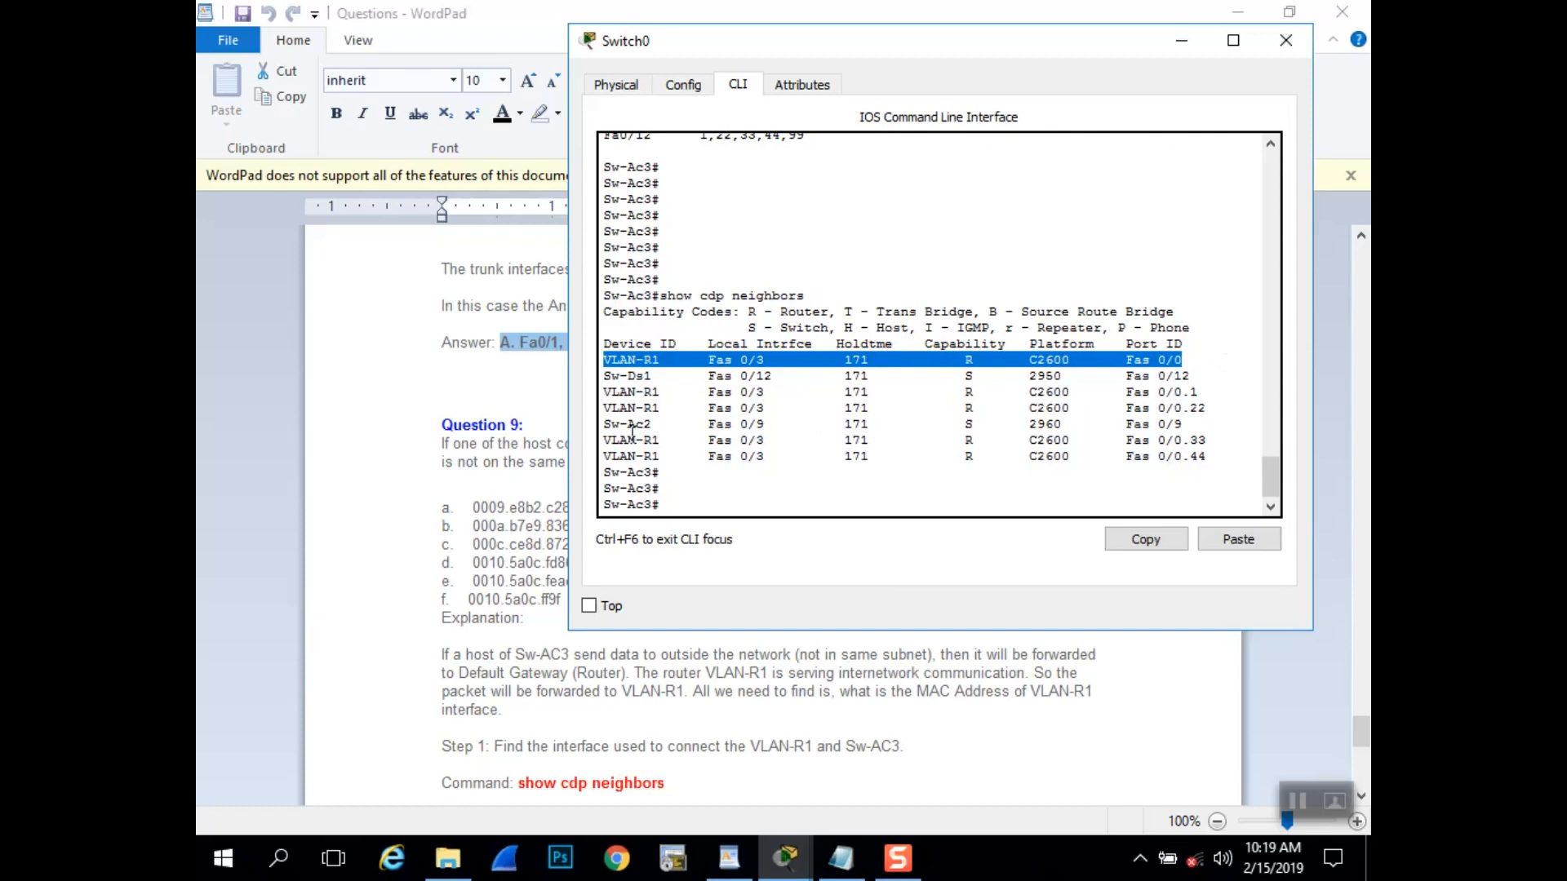
left_click_drag(602, 394, 1301, 427)
left_click_drag(608, 432, 1266, 458)
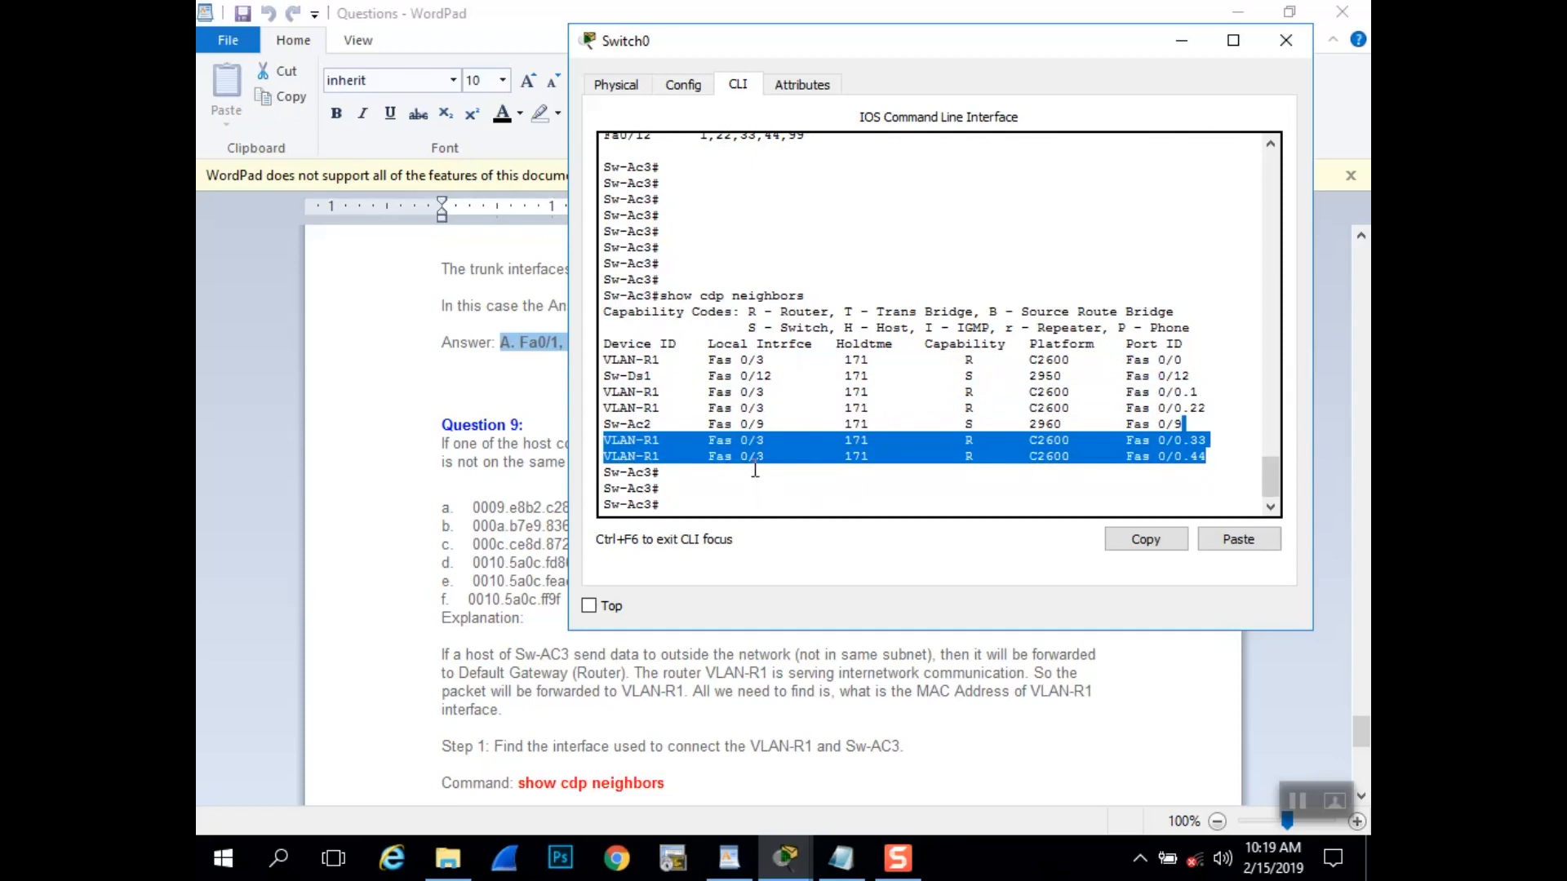
- Run show mac address-table on Sw-Ac3, highlight the Fa0/3 rows for VLANs 1 and 22, and compare them with Question 9's options
left_click(769, 500)
key("Return")
key("Return")
key("Return")
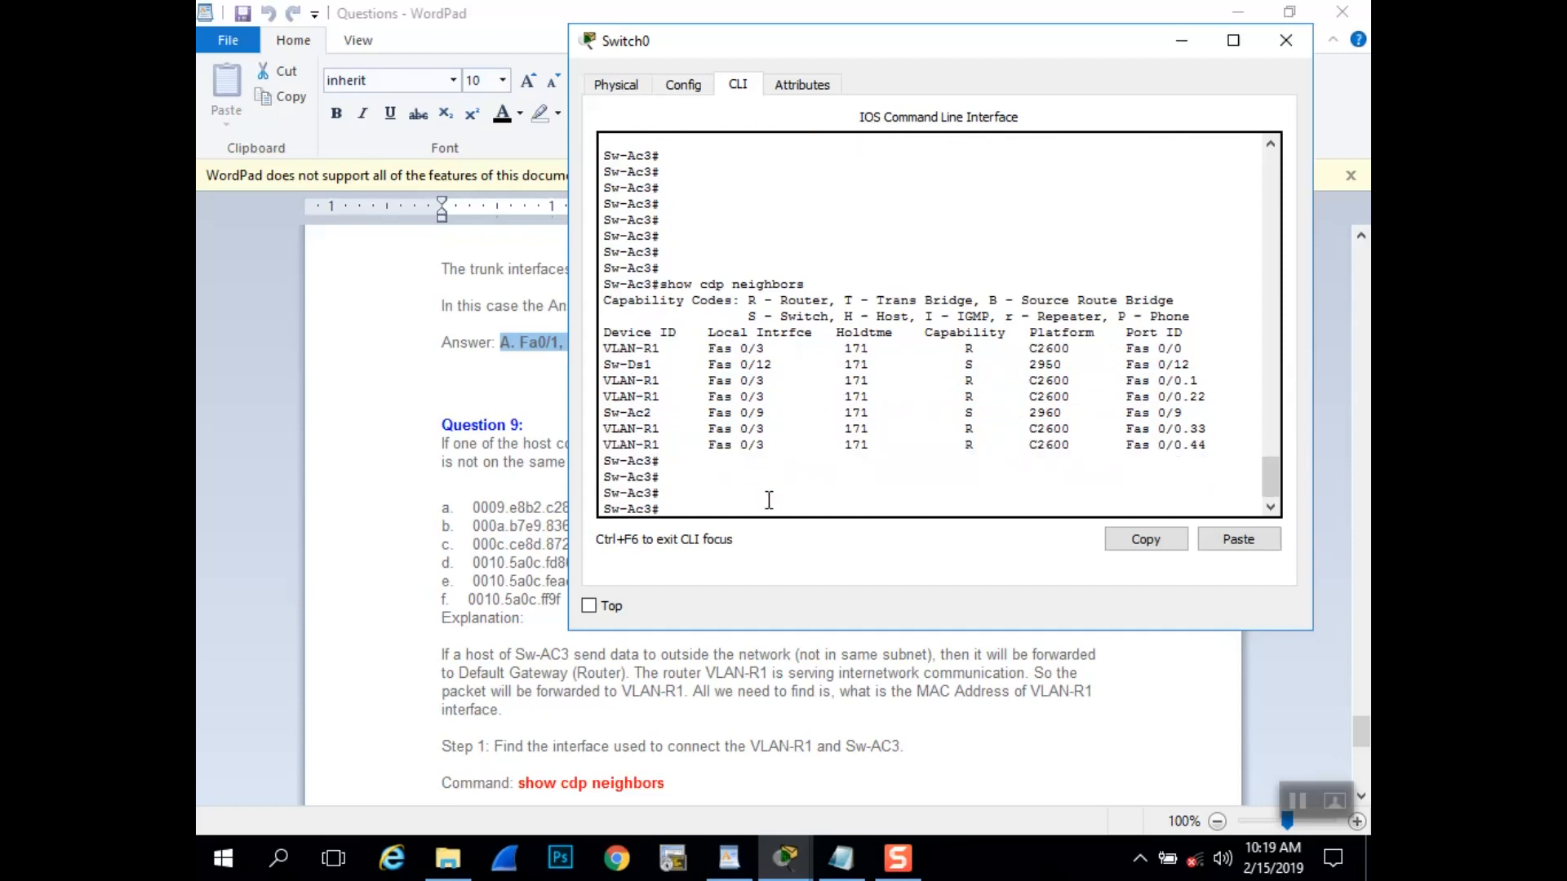
type("show mac address-")
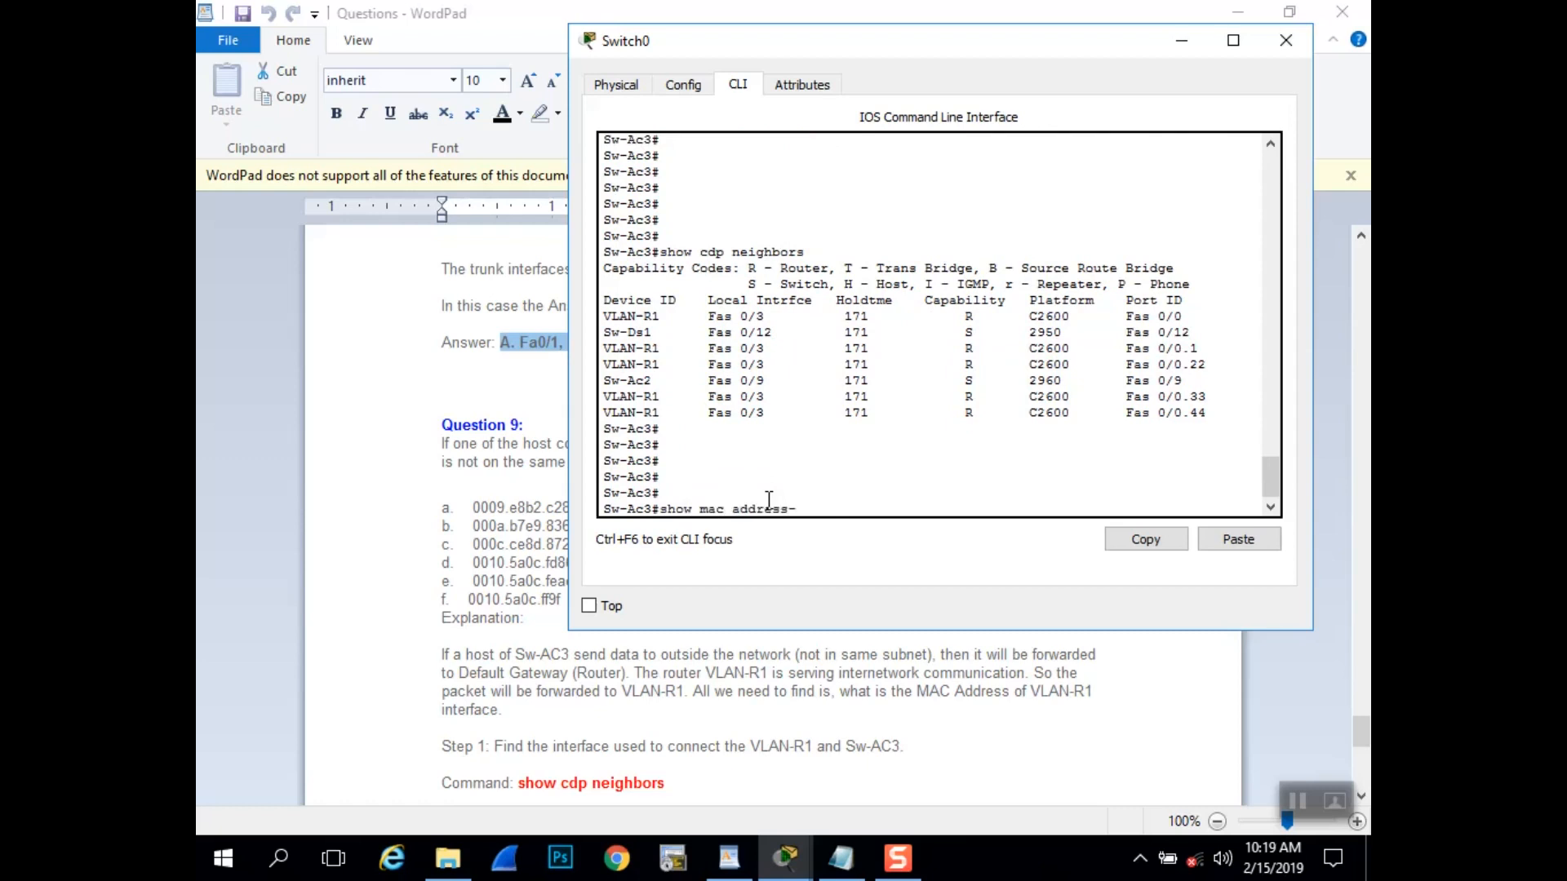
type("table")
key("Return")
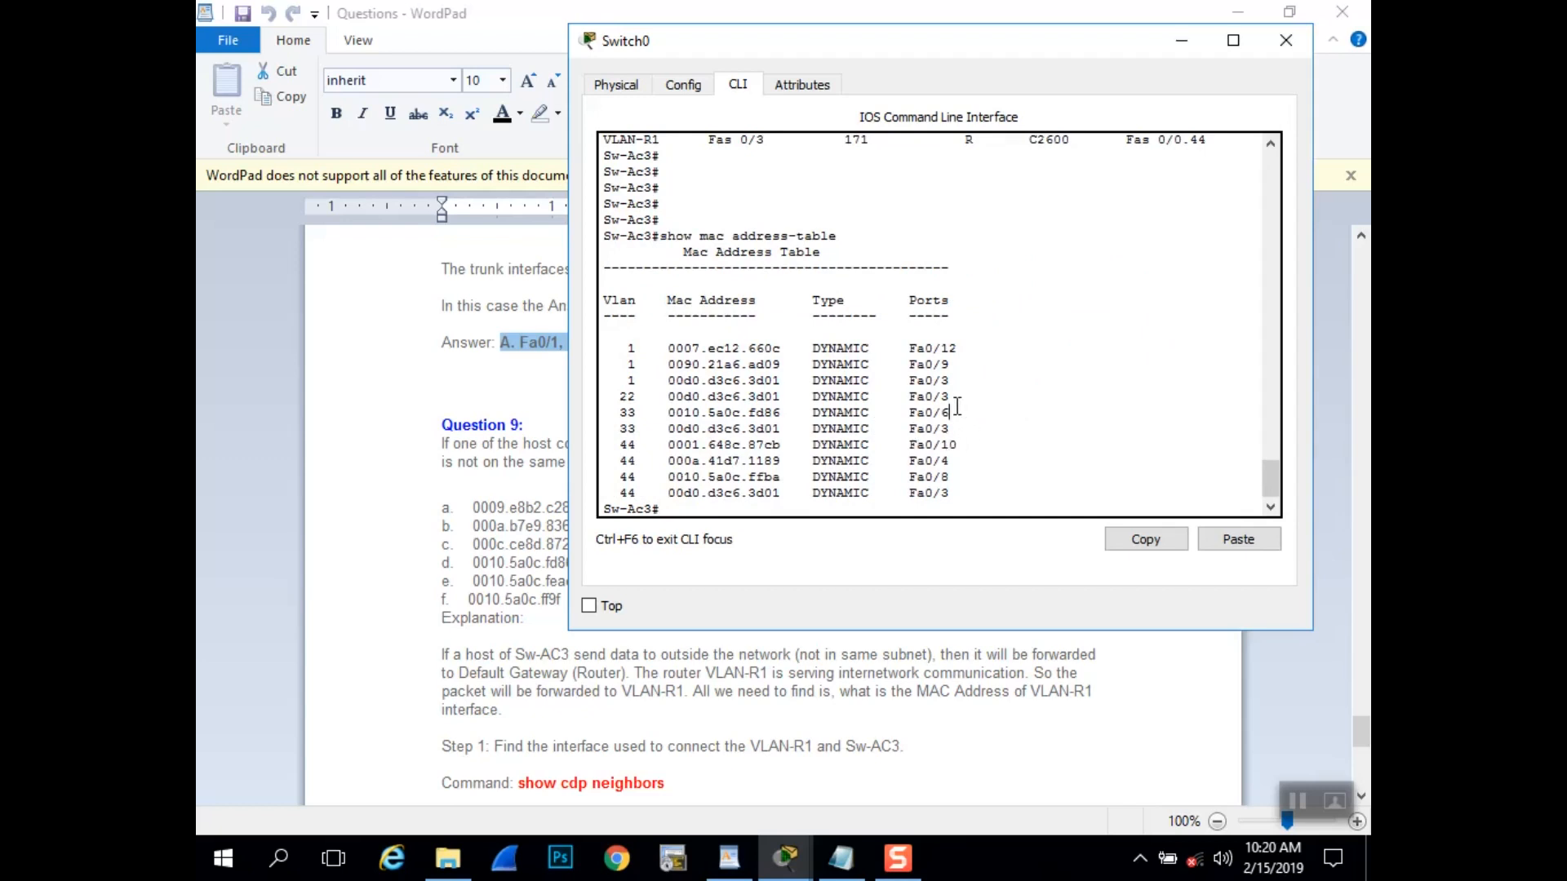
left_click_drag(958, 406, 613, 375)
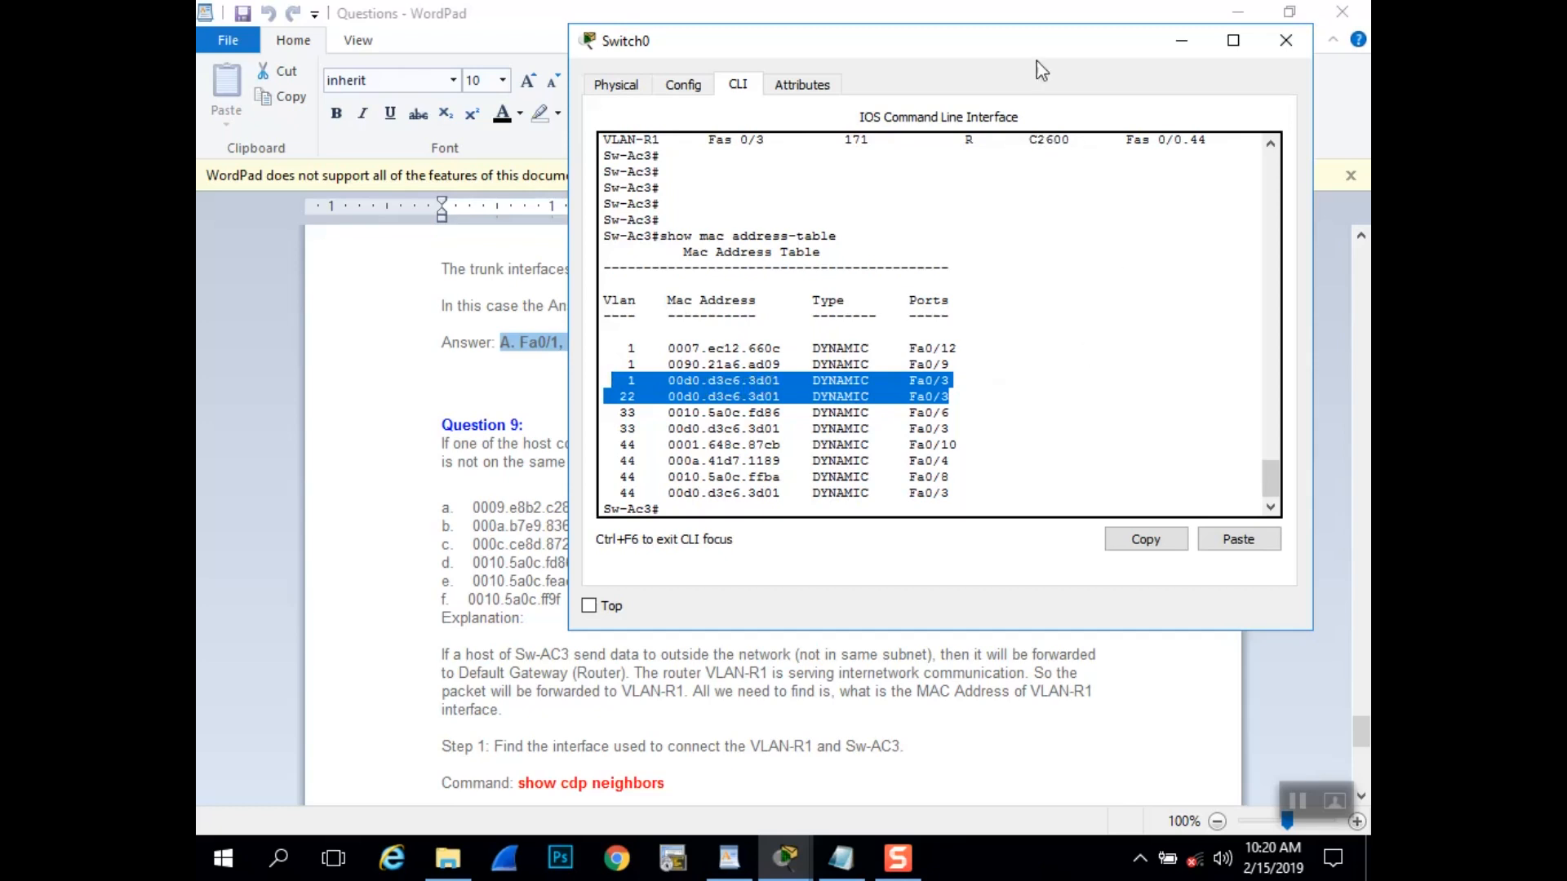
left_click_drag(1045, 39, 1085, 51)
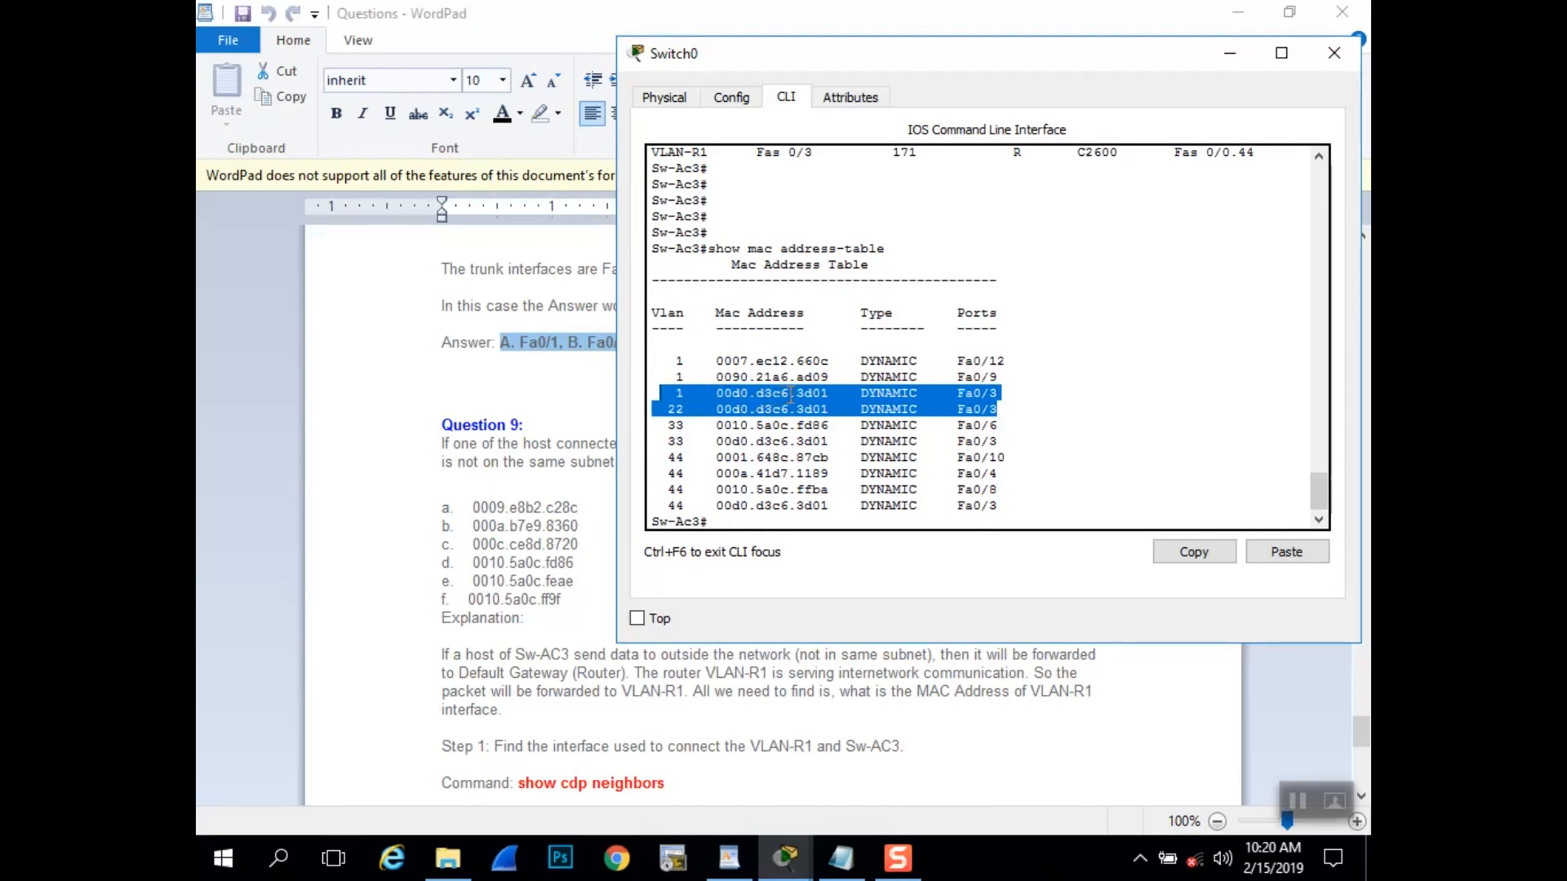
- Return to the Questions document, read the Question 9 explanation through the MAC address table, and highlight option b, 000a.b7e9.8360
left_click(594, 649)
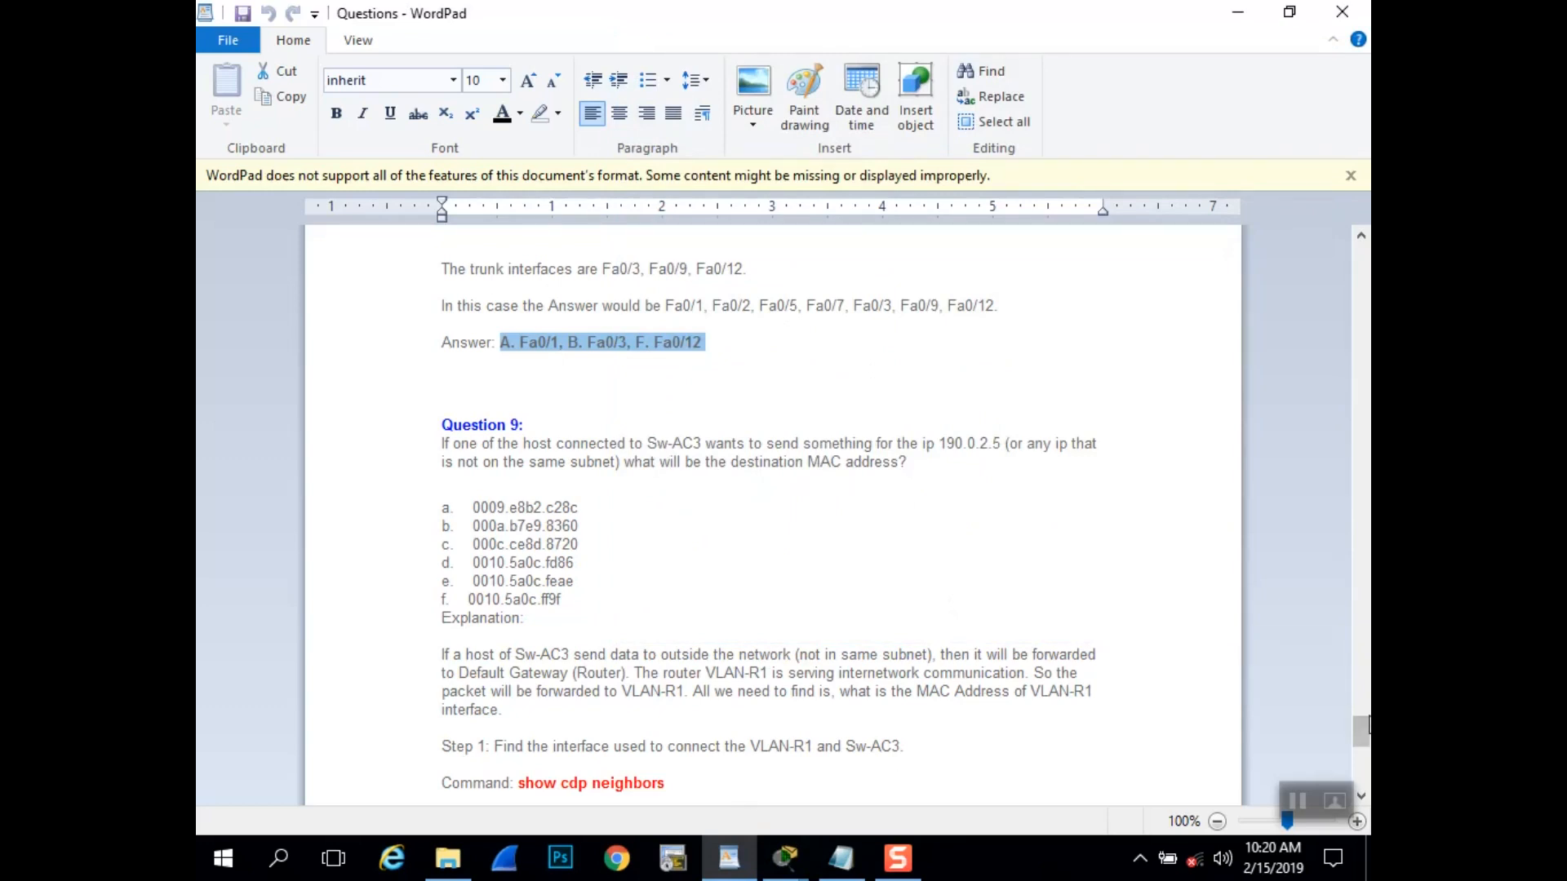
scroll(1368, 732, "down", 3)
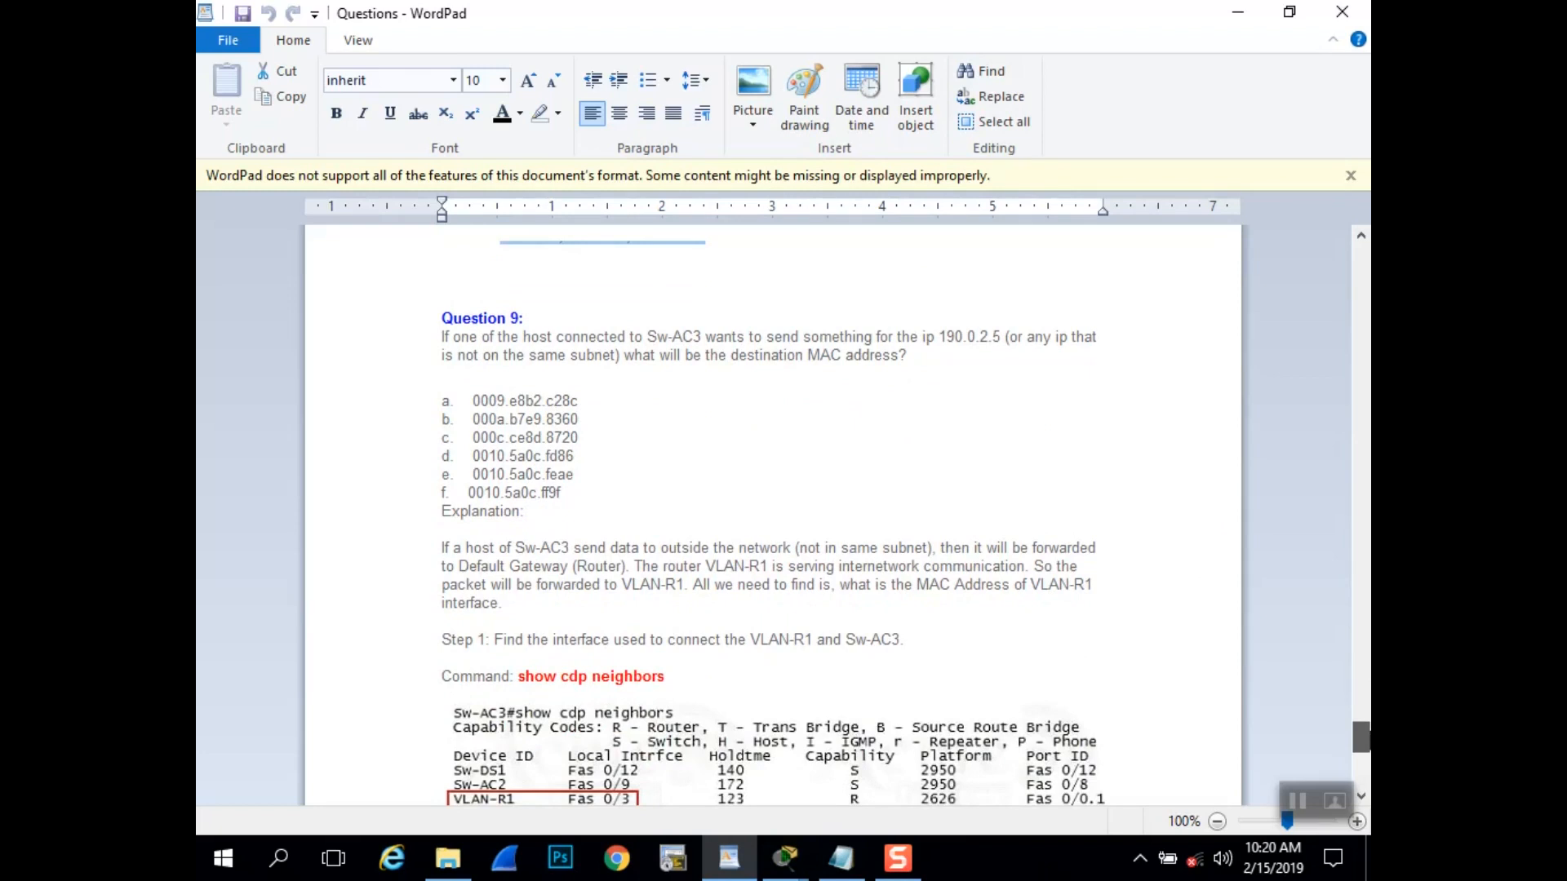
scroll(1360, 734, "down", 2)
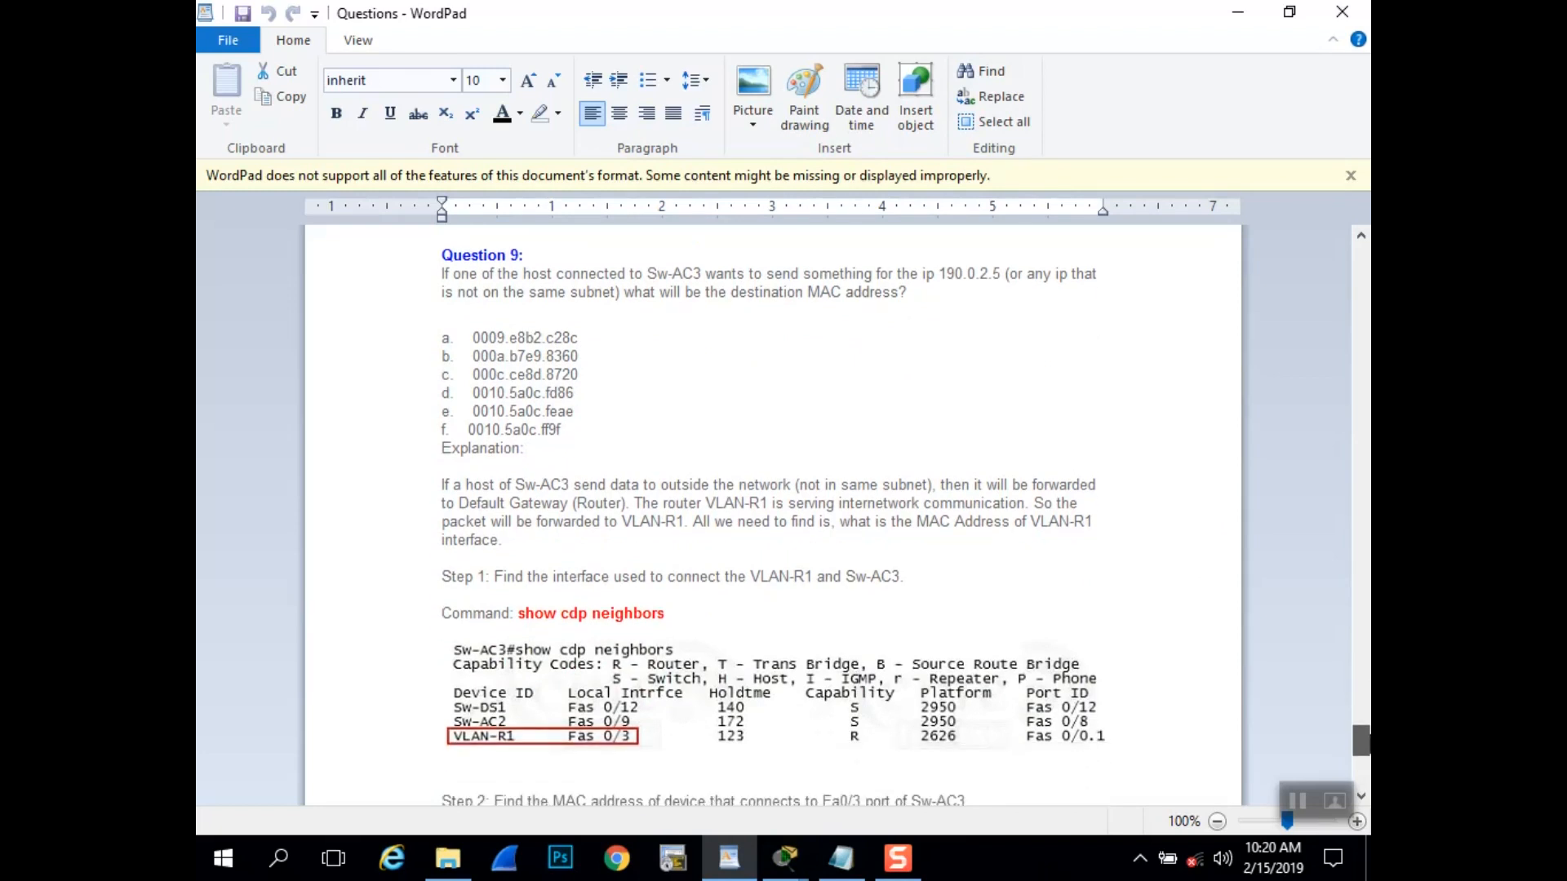
scroll(1360, 735, "down", 10)
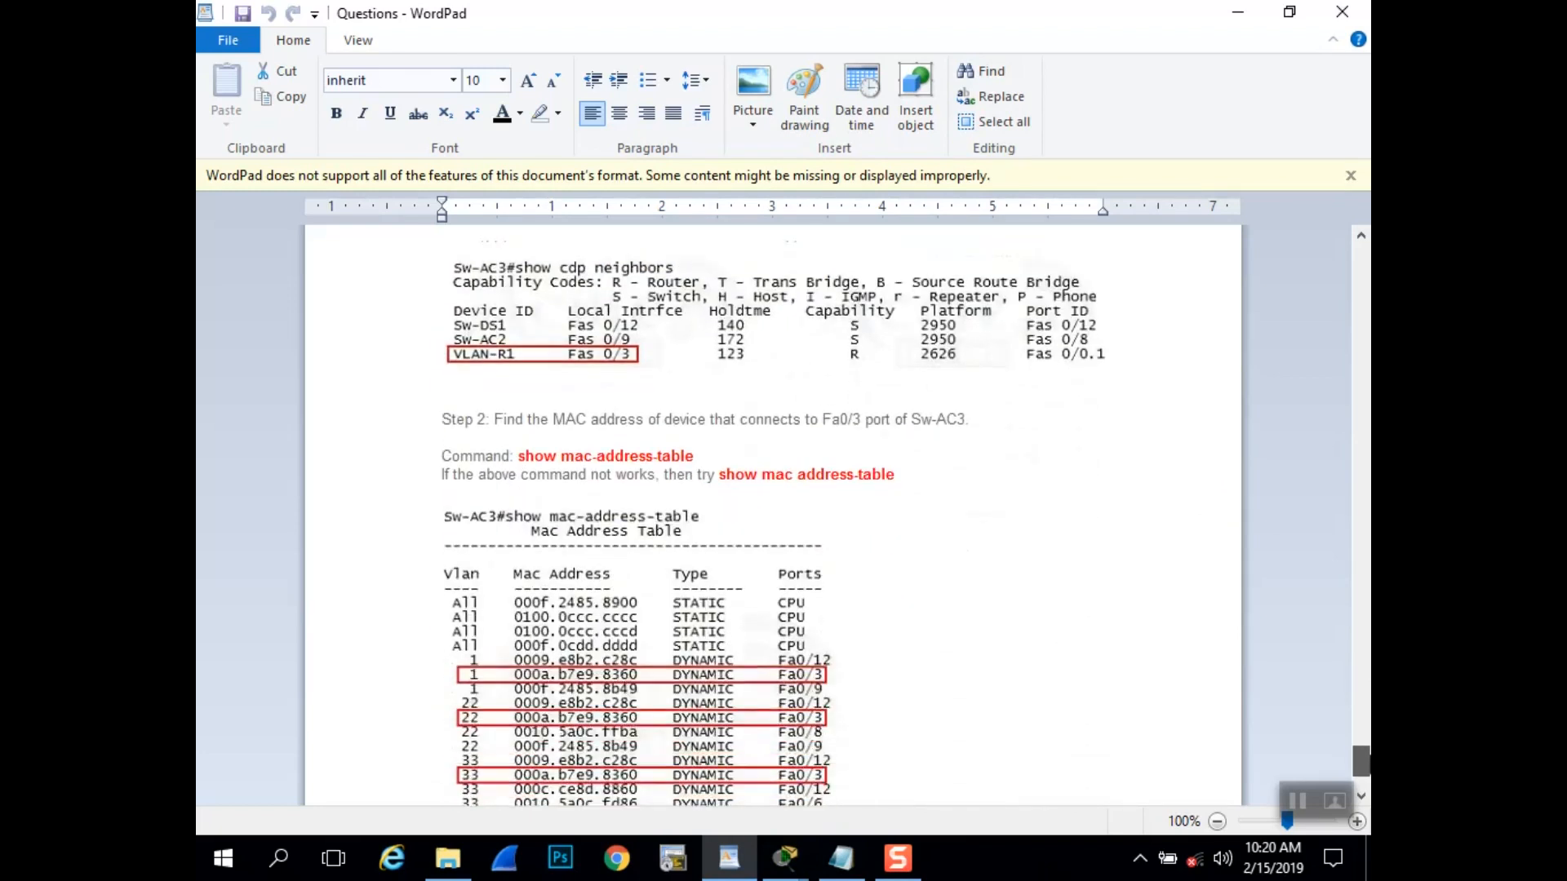
scroll(772, 643, "down", 3)
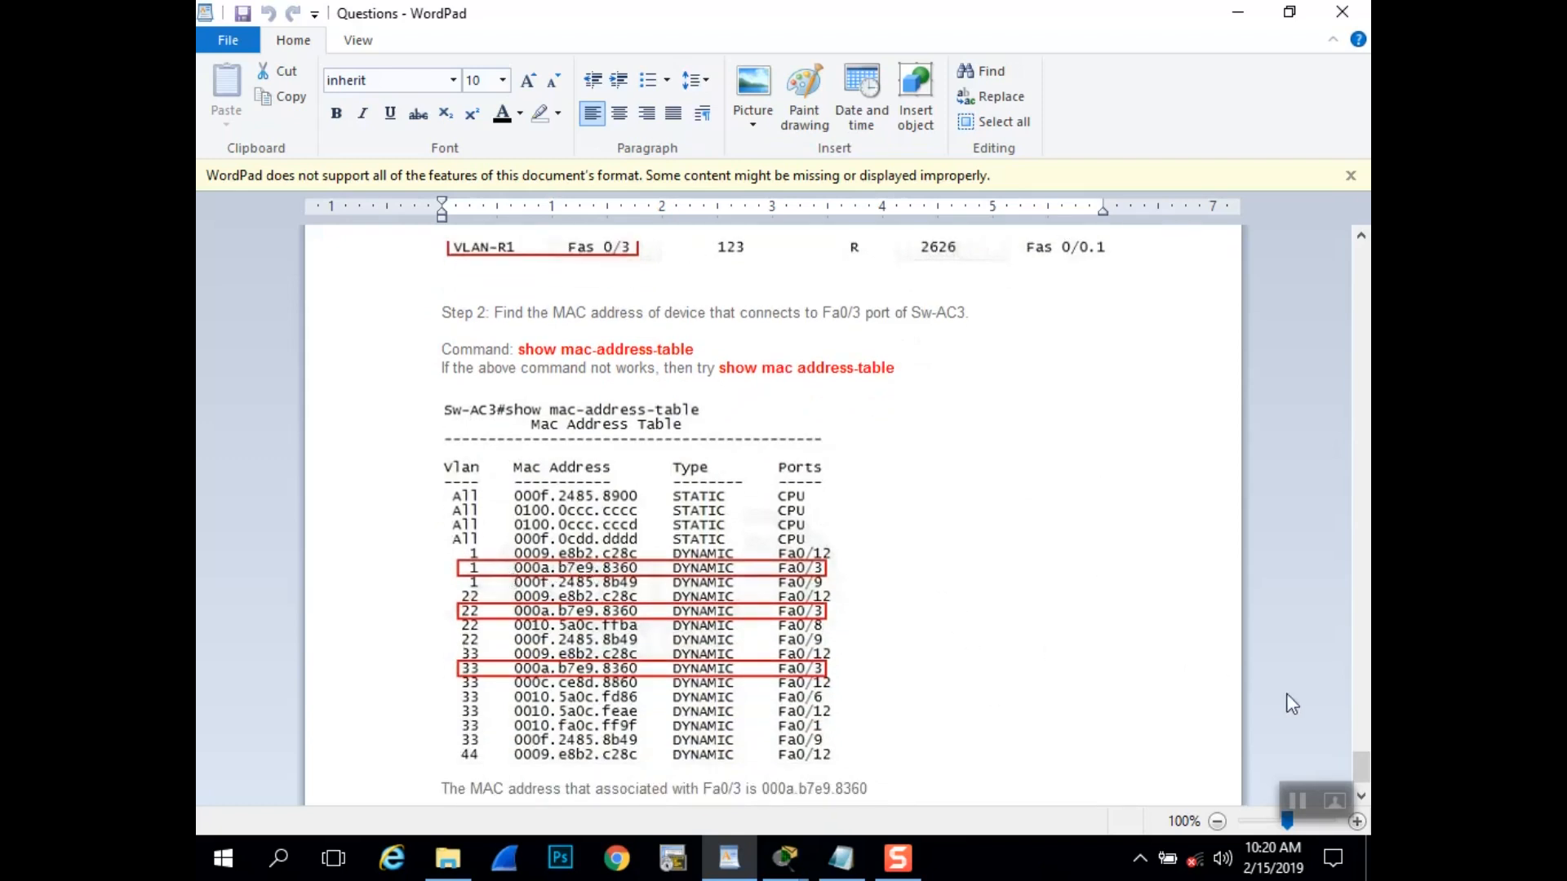
left_click_drag(1368, 769, 1369, 740)
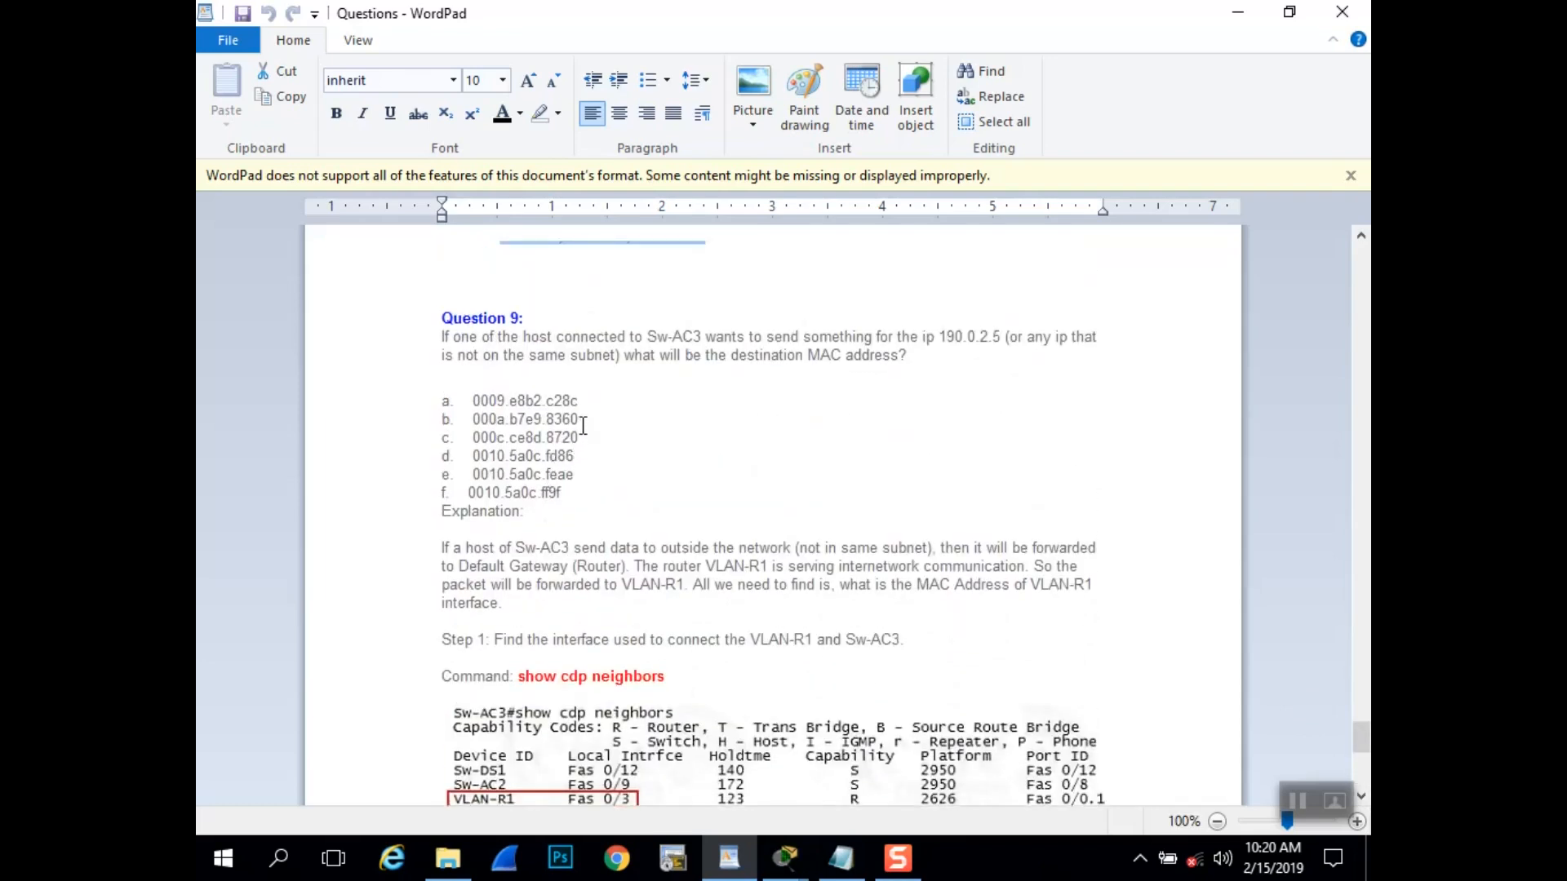
left_click_drag(584, 419, 426, 420)
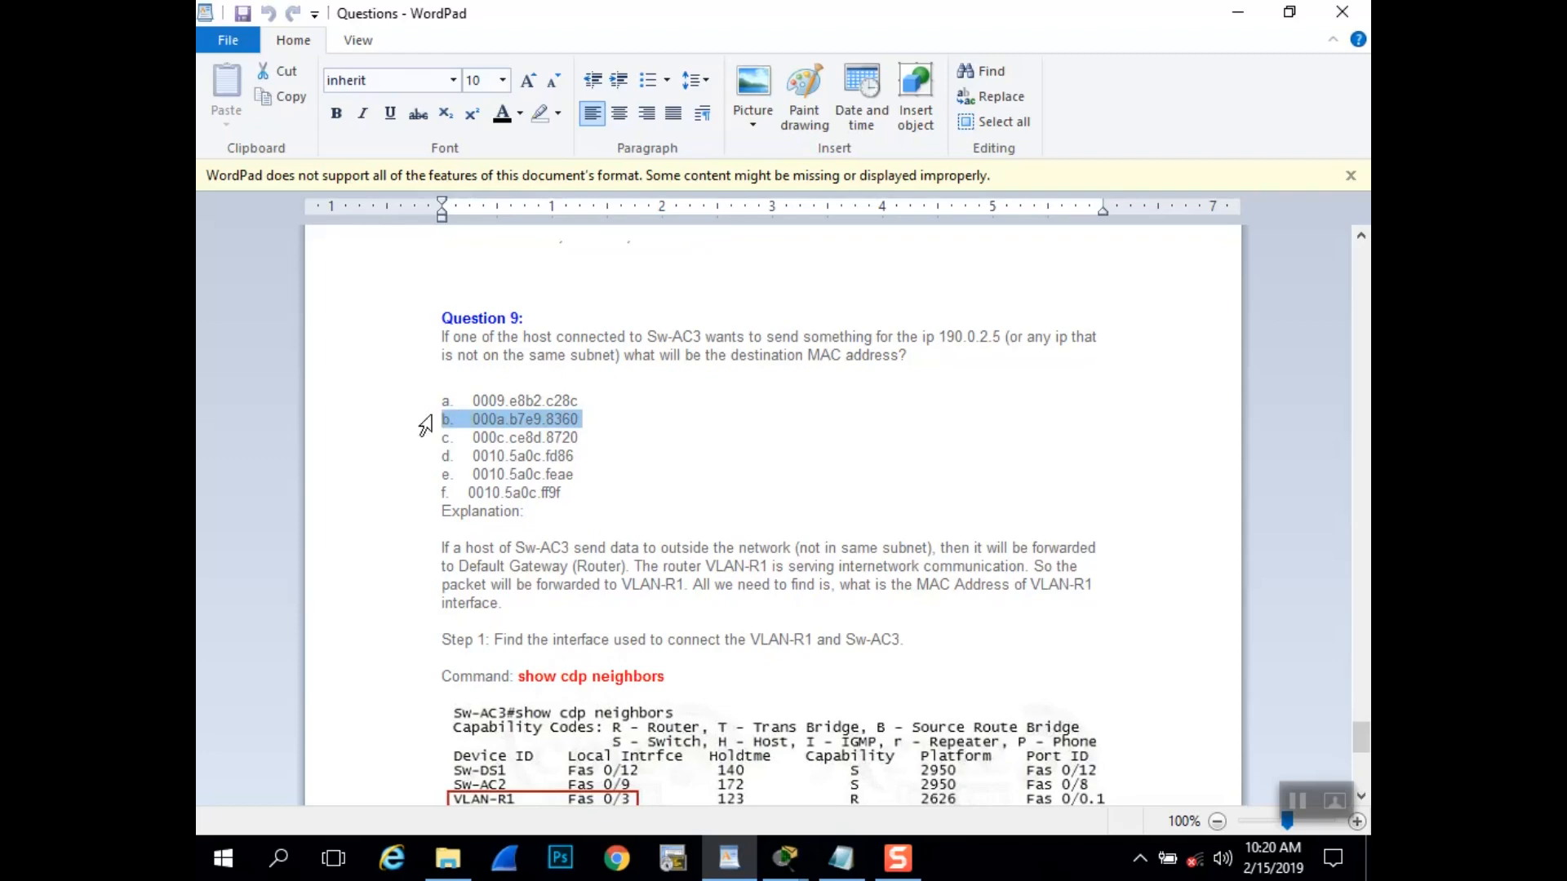
- Switch to the Packet Tracer topology, bring the Switch0 window in front of it, and clear the highlight in the MAC address table
left_click(786, 857)
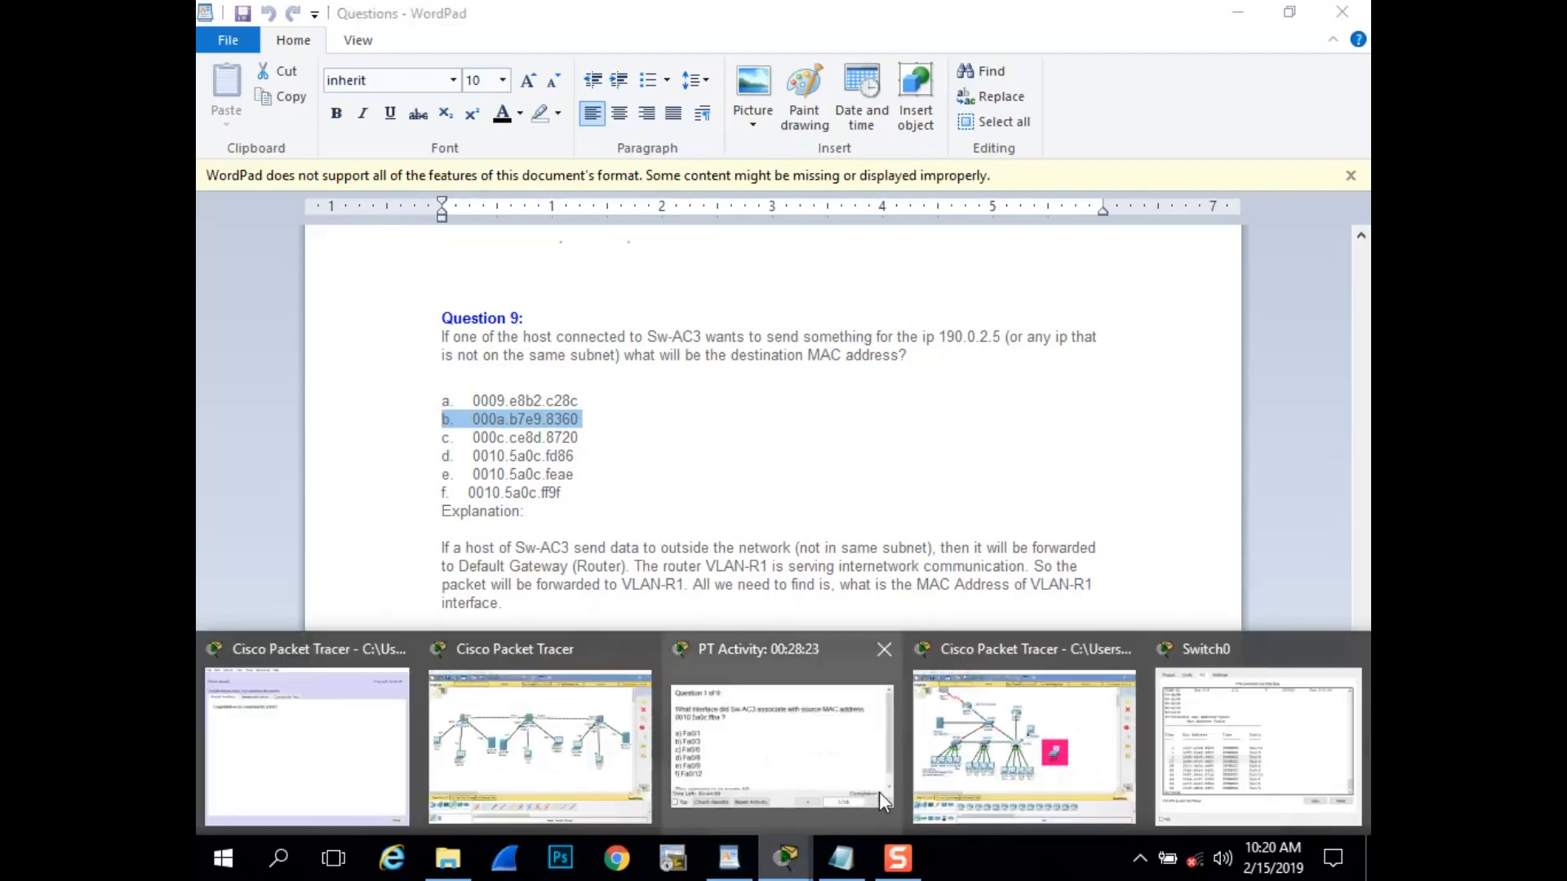
left_click(1032, 653)
left_click(785, 857)
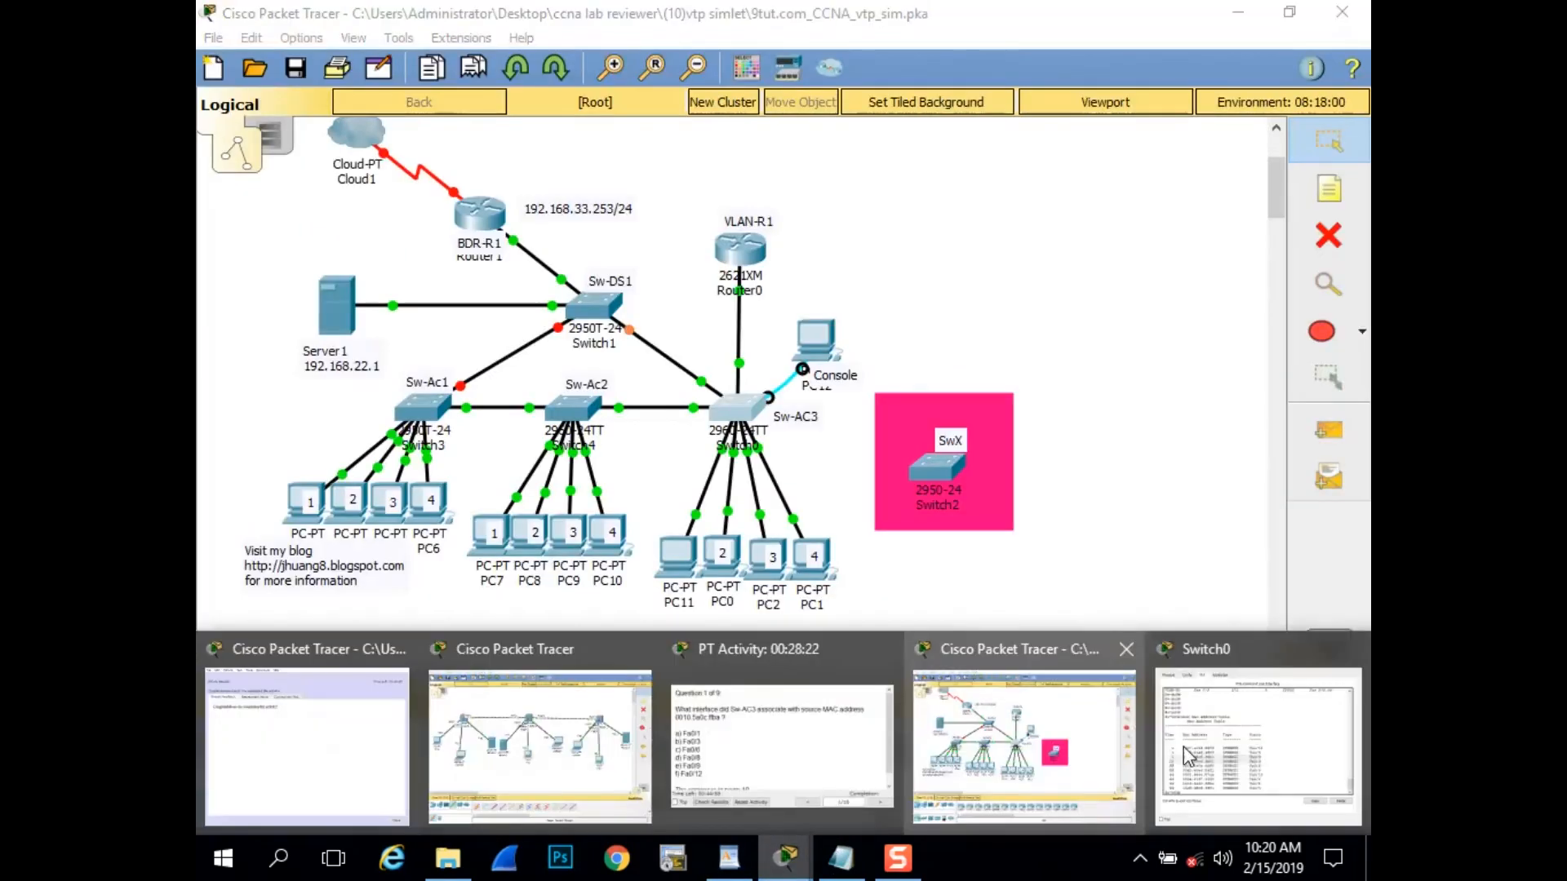
left_click(1208, 739)
left_click_drag(1091, 55, 1025, 48)
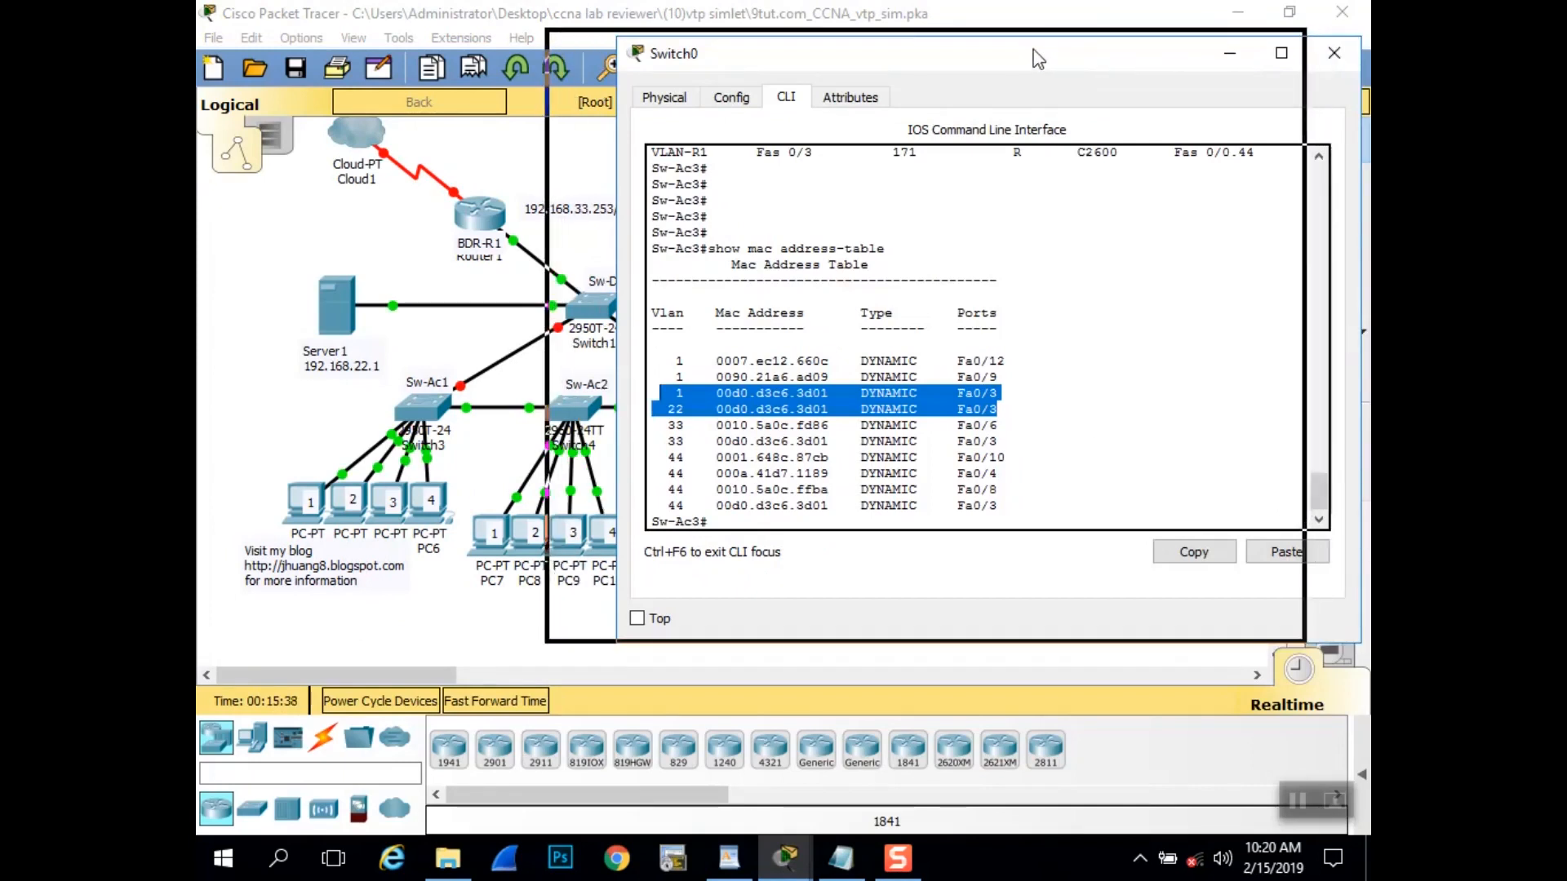
left_click(958, 510)
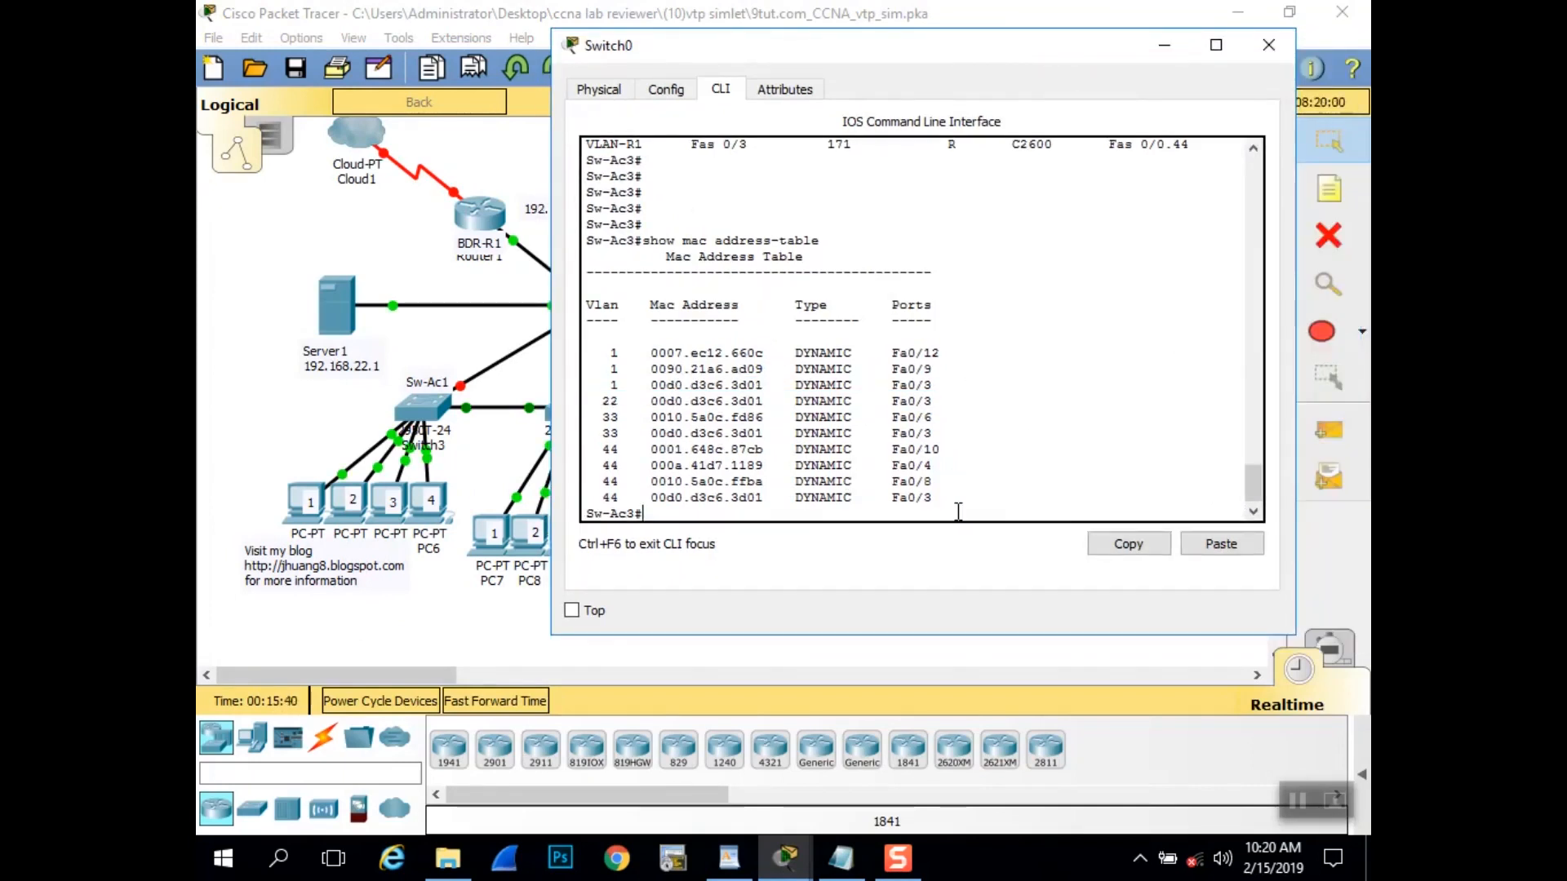
- Review the show cdp neighbors output on Sw-Ac3, highlight its neighbor rows briefly, and return to the MAC address table
left_click_drag(1254, 482, 1270, 471)
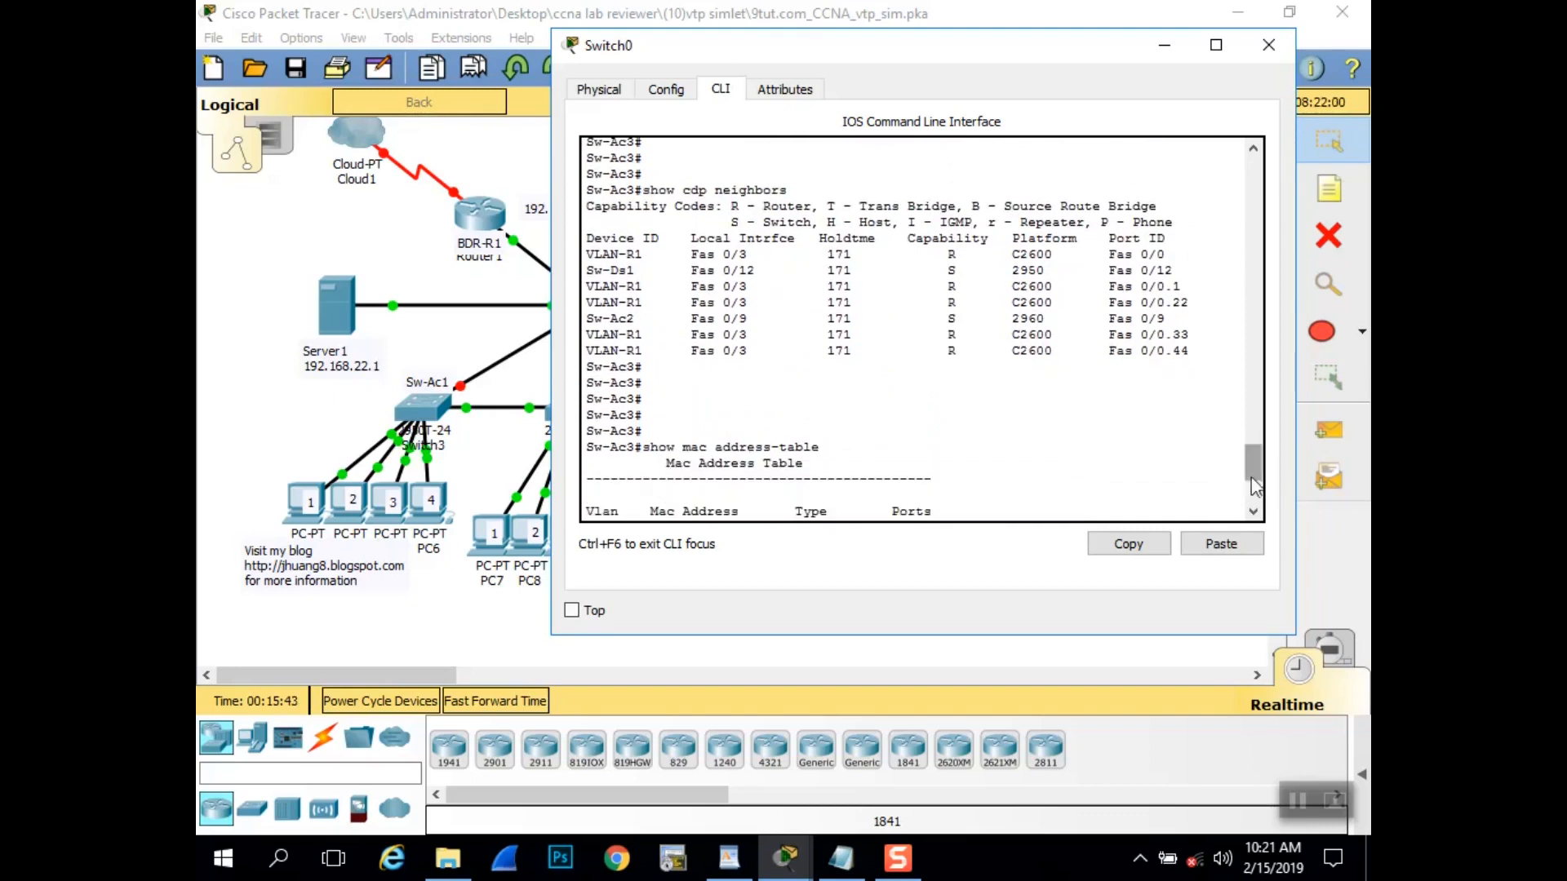
left_click_drag(1194, 351, 472, 255)
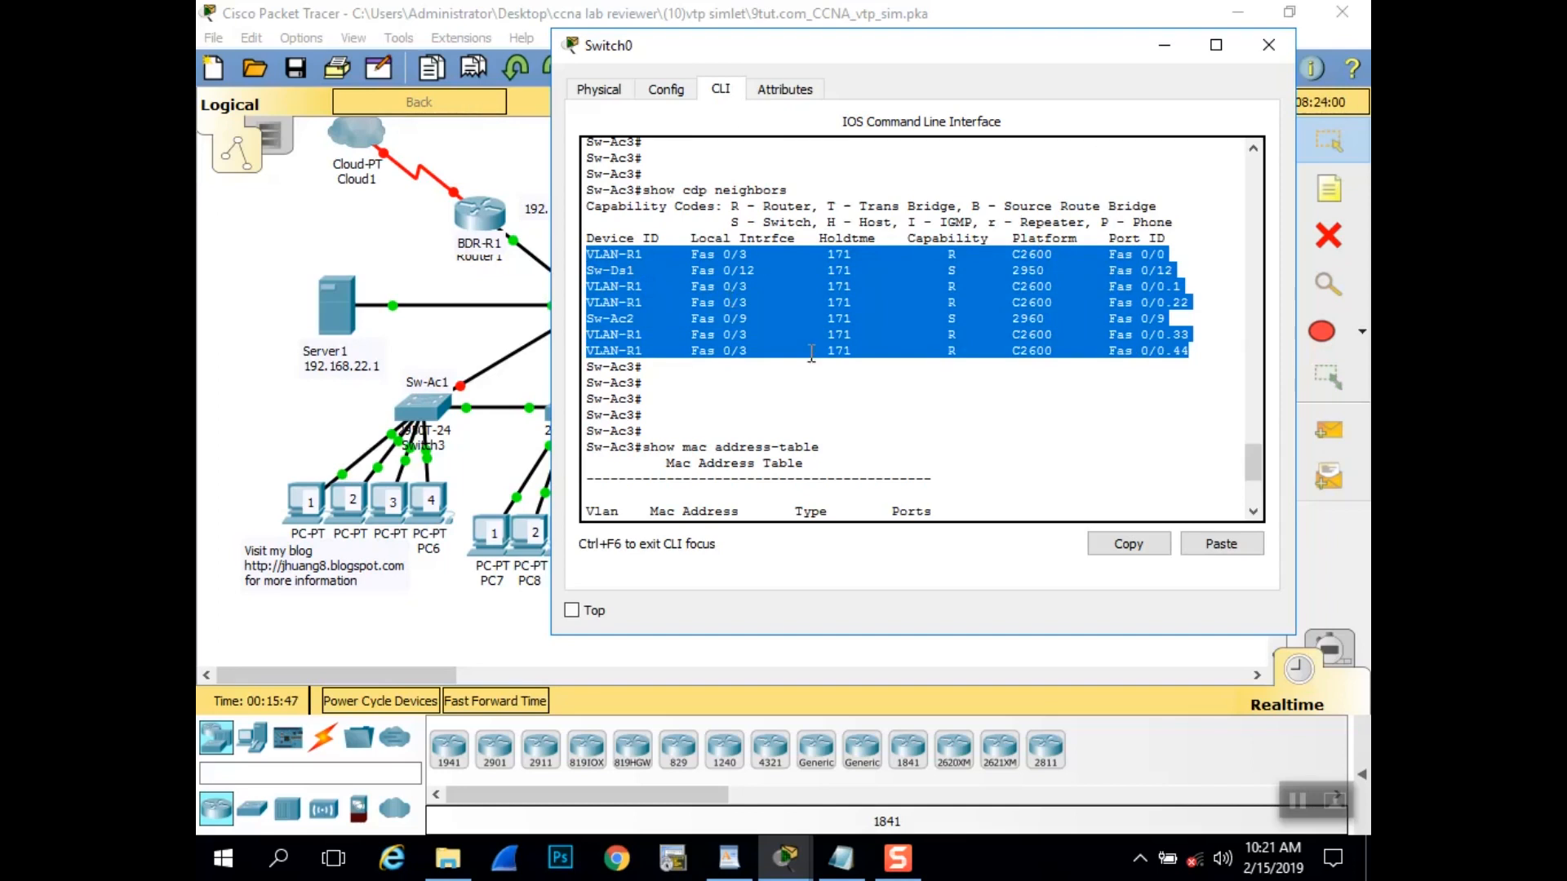
left_click(1199, 349)
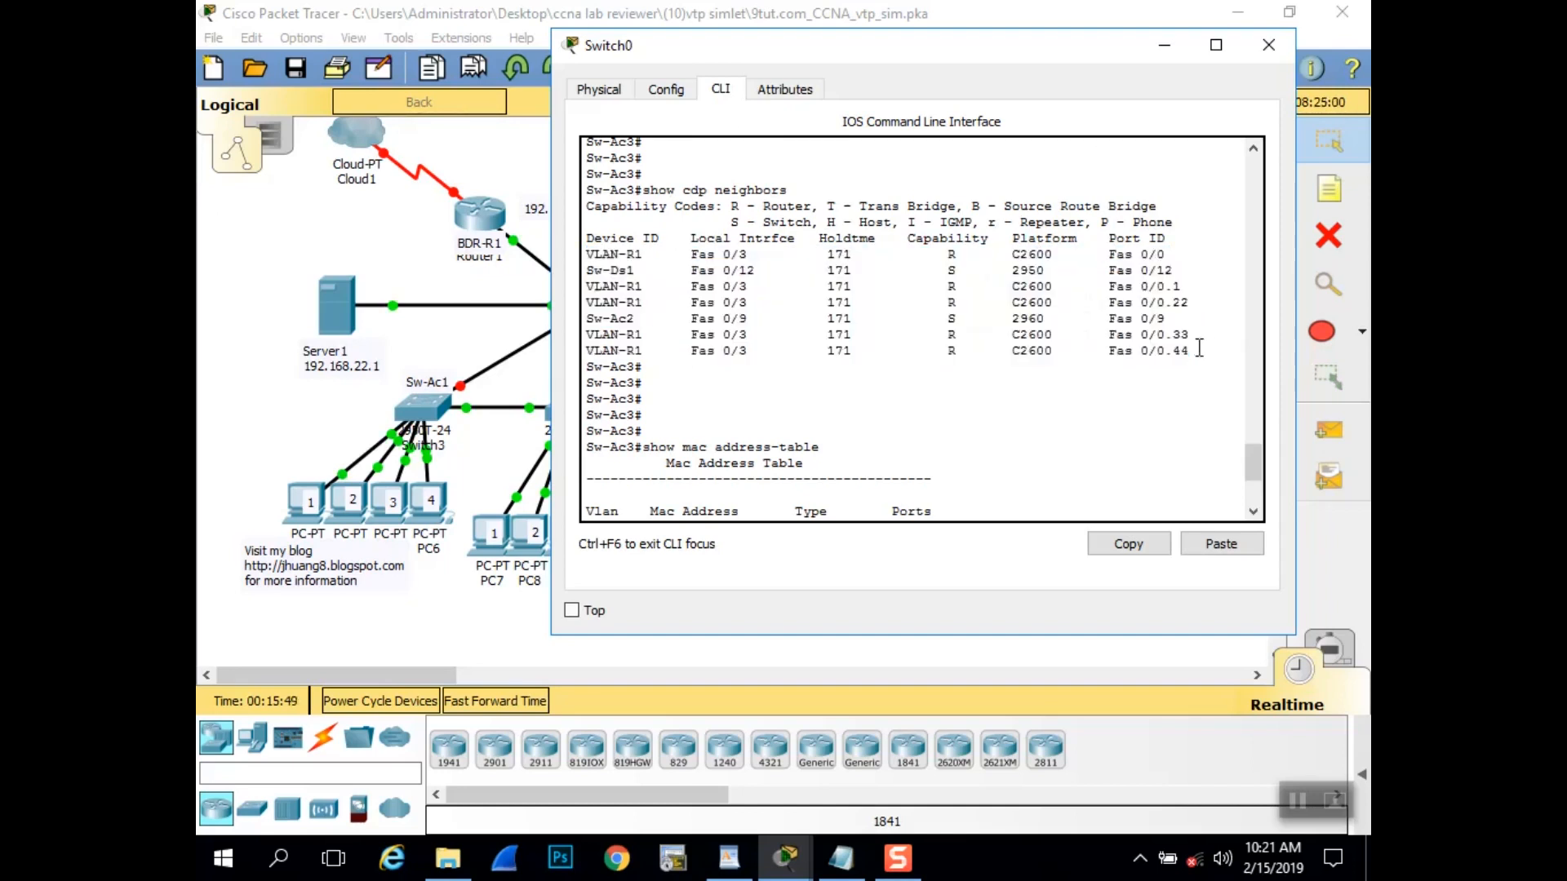
left_click_drag(1262, 463, 1262, 485)
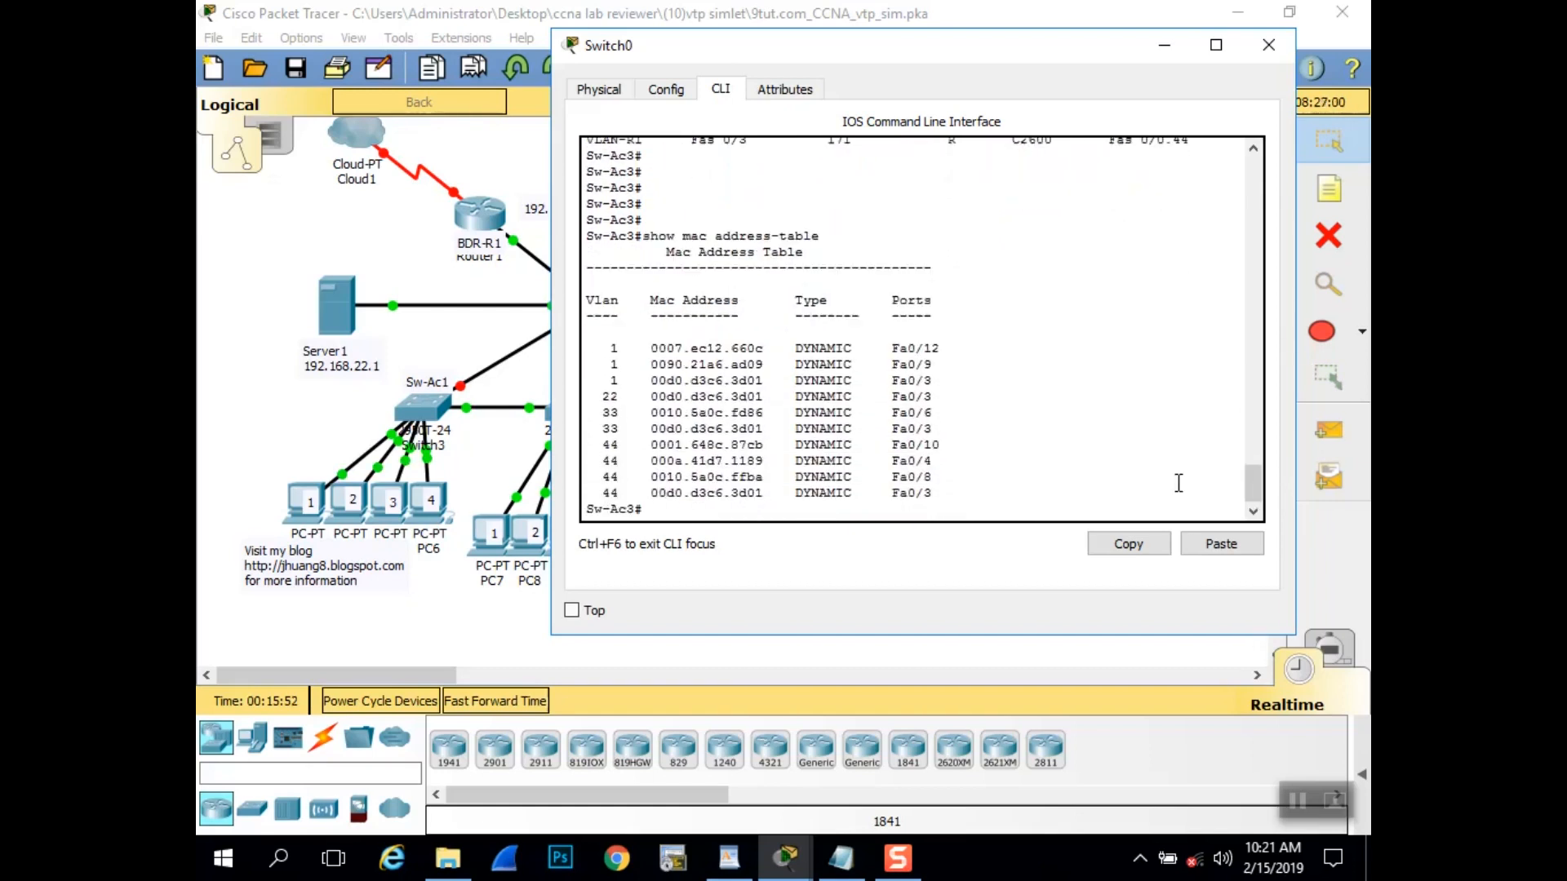